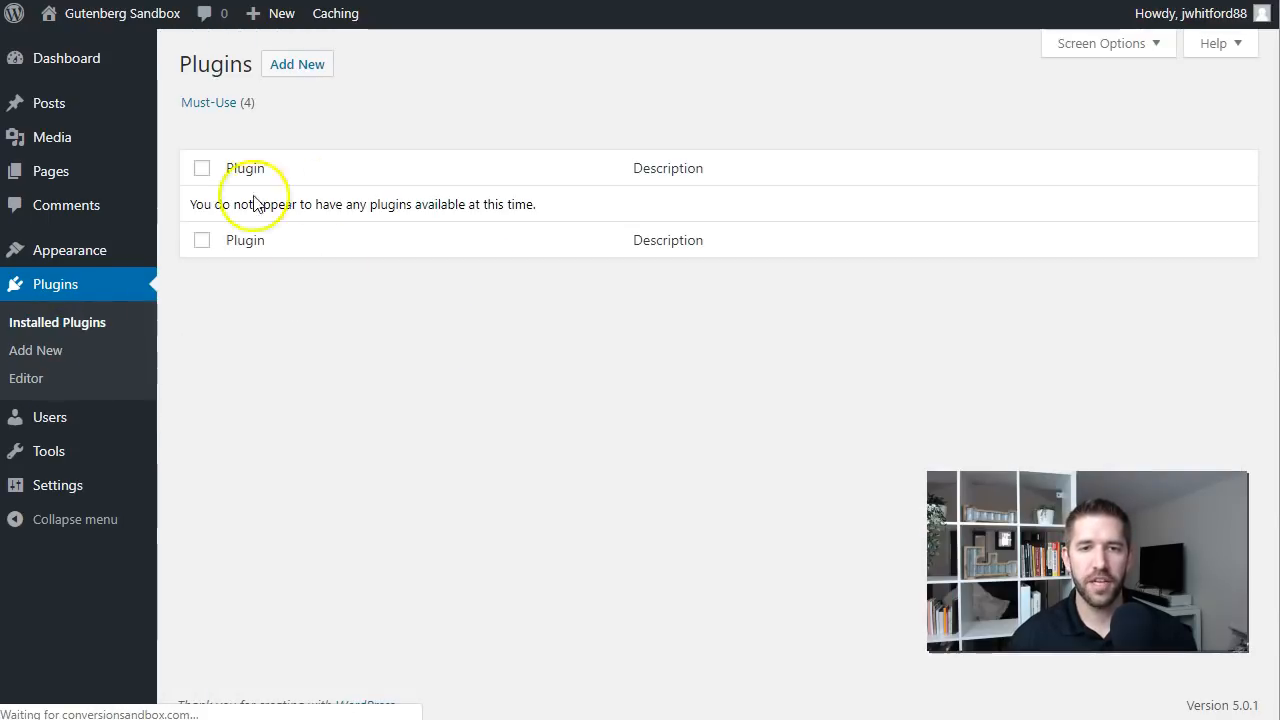
Open the management page for the site's installed themes
mouse_move(25, 258)
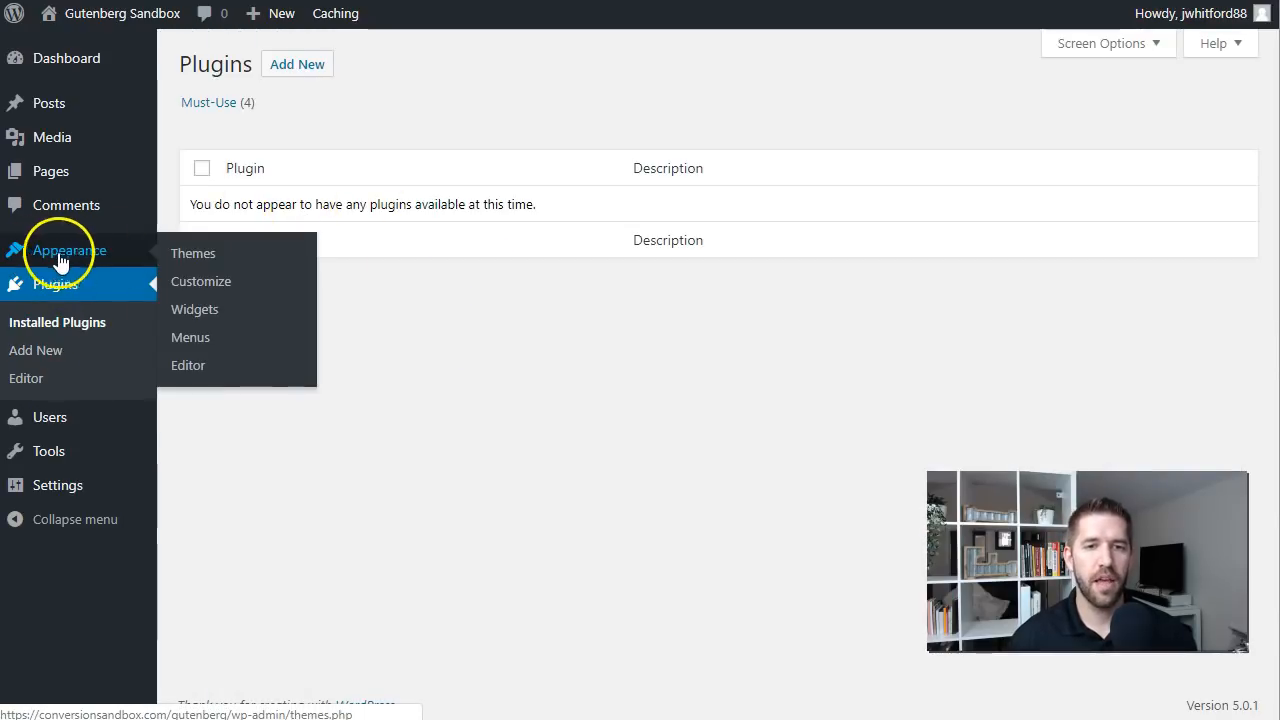
click(183, 257)
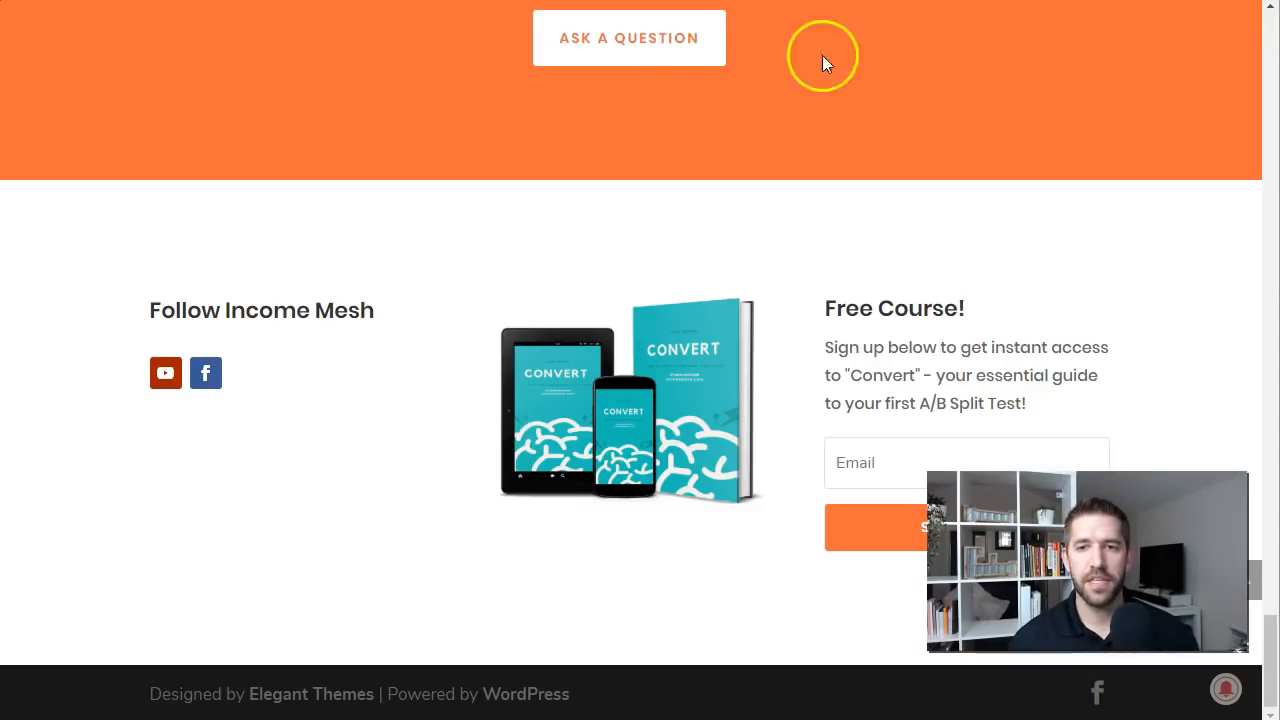
Switch to the Income Mesh home page and examine its layout from the footer up to the hero section
scroll(886, 423, up, 15)
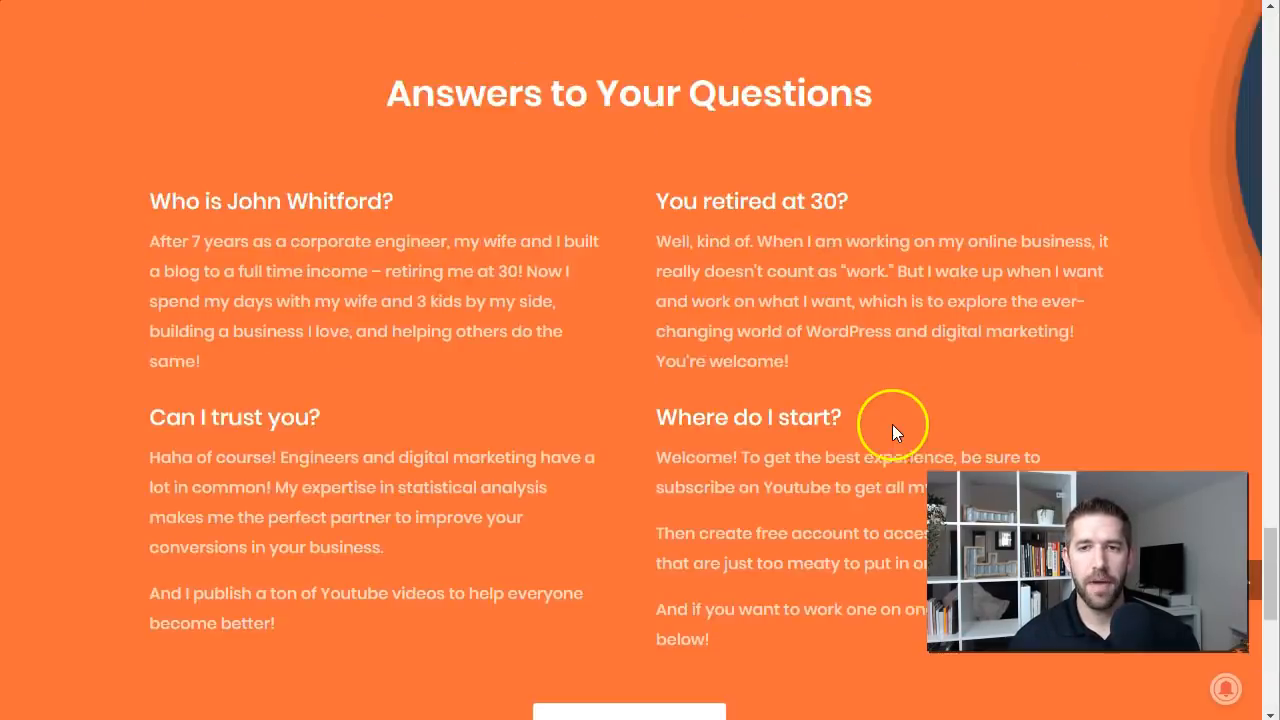
scroll(944, 455, up, 10)
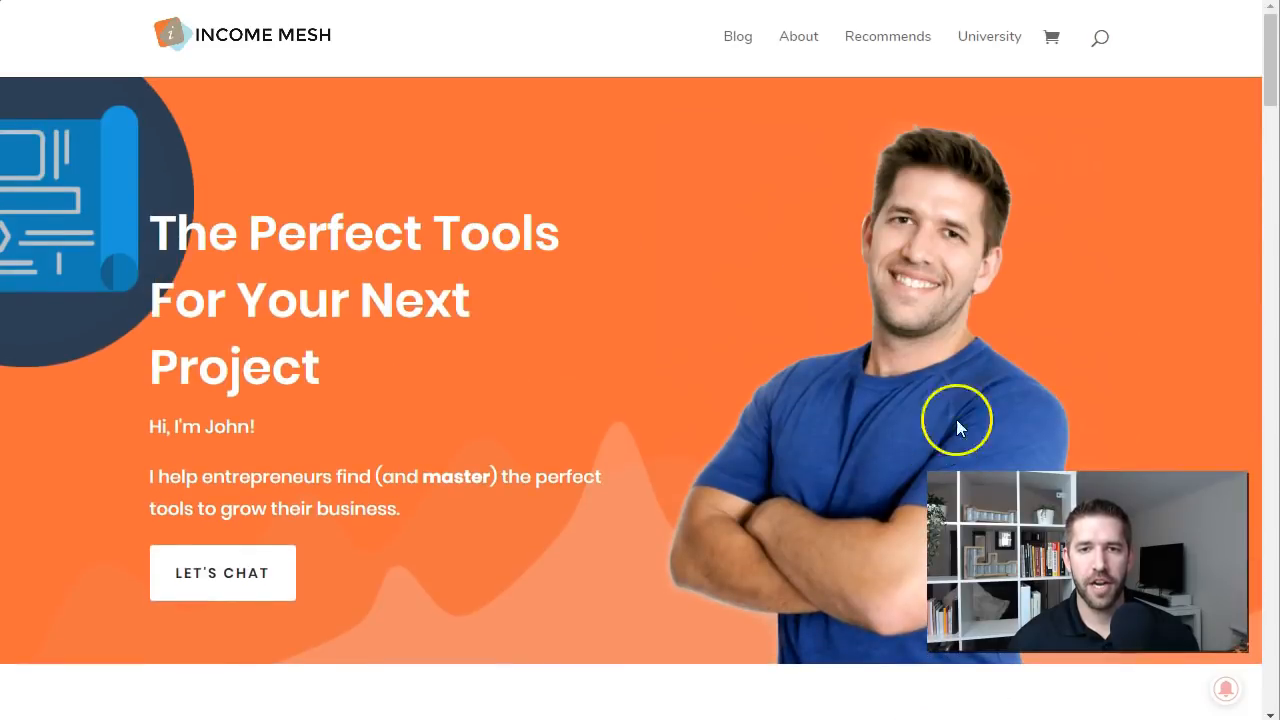
drag(1272, 76, 1230, 30)
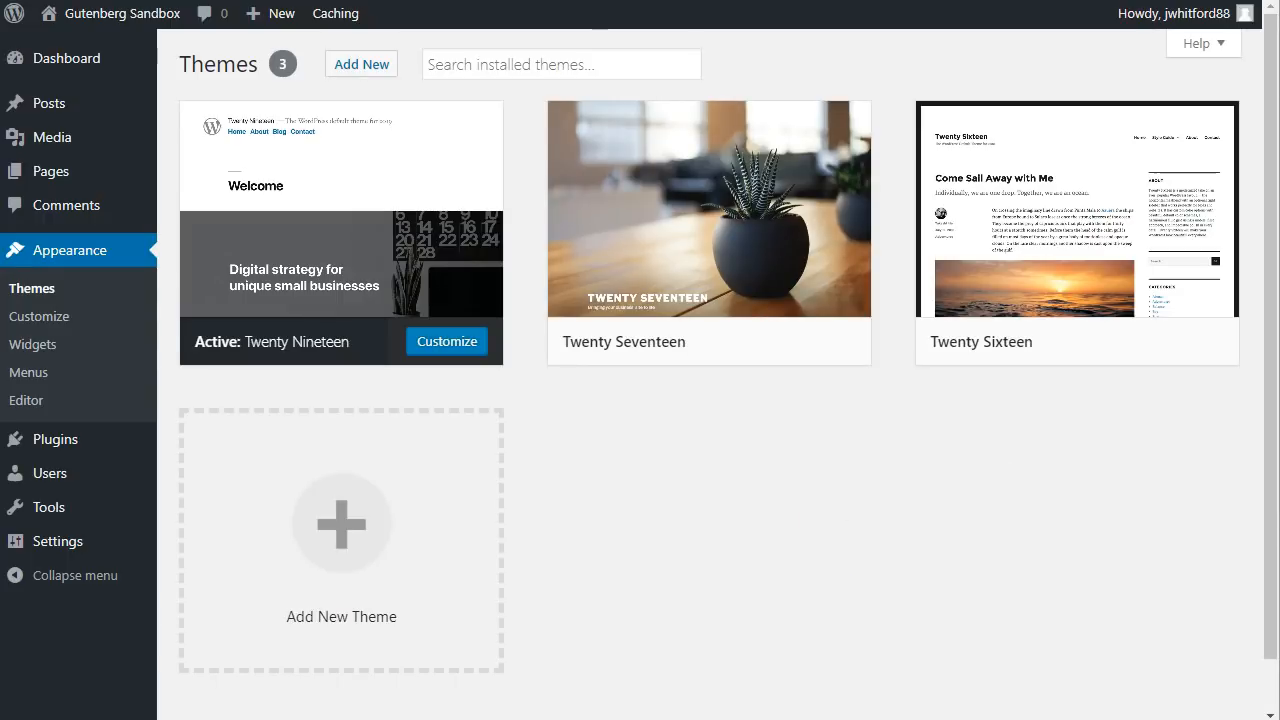
Search the theme directory for "astra", then install and activate the Astra theme
click(363, 64)
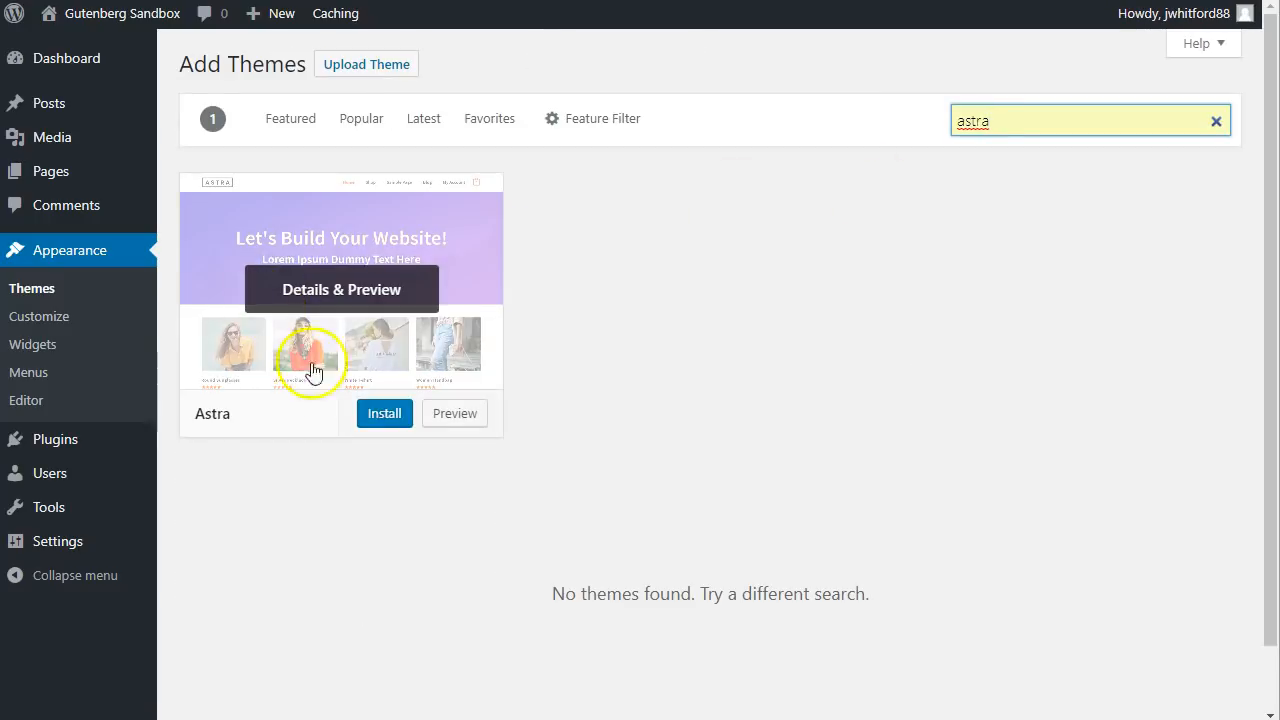
click(385, 414)
click(358, 418)
View the Gutenberg Sandbox site's front end with the Astra theme and return to the dashboard
mouse_move(106, 22)
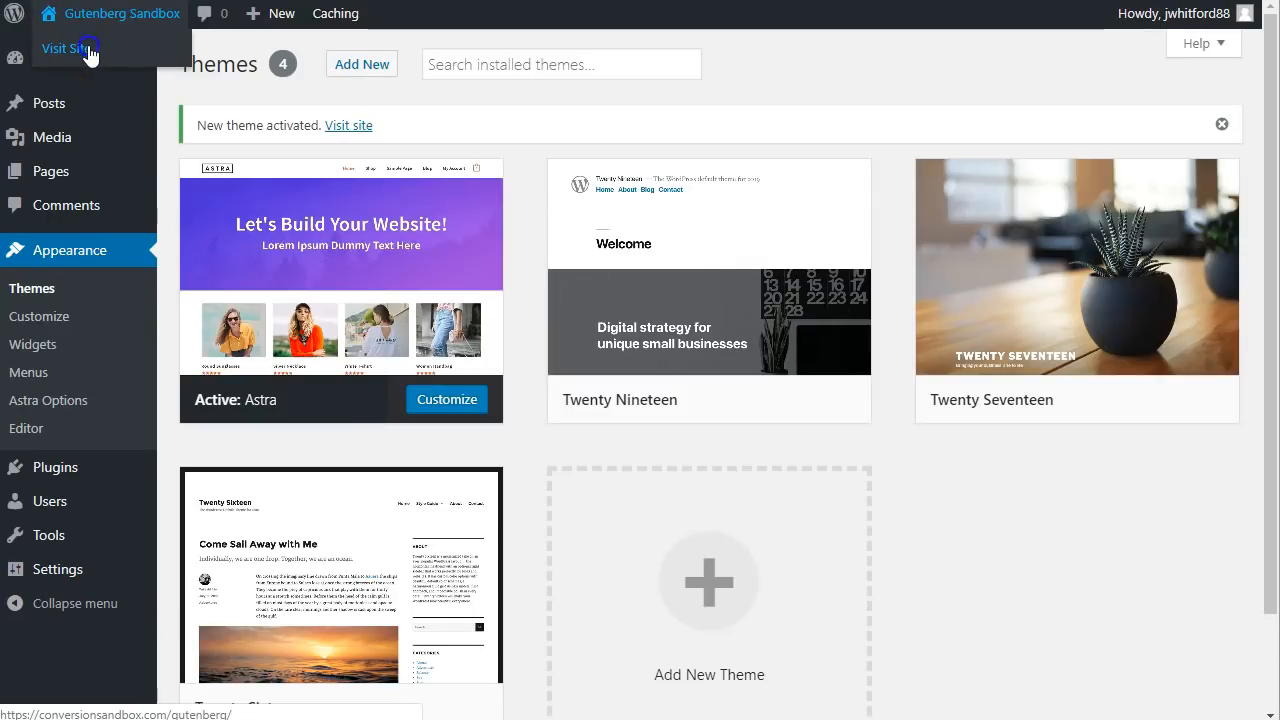
click(88, 48)
scroll(709, 423, down, 4)
scroll(689, 451, up, 4)
mouse_move(122, 14)
click(103, 56)
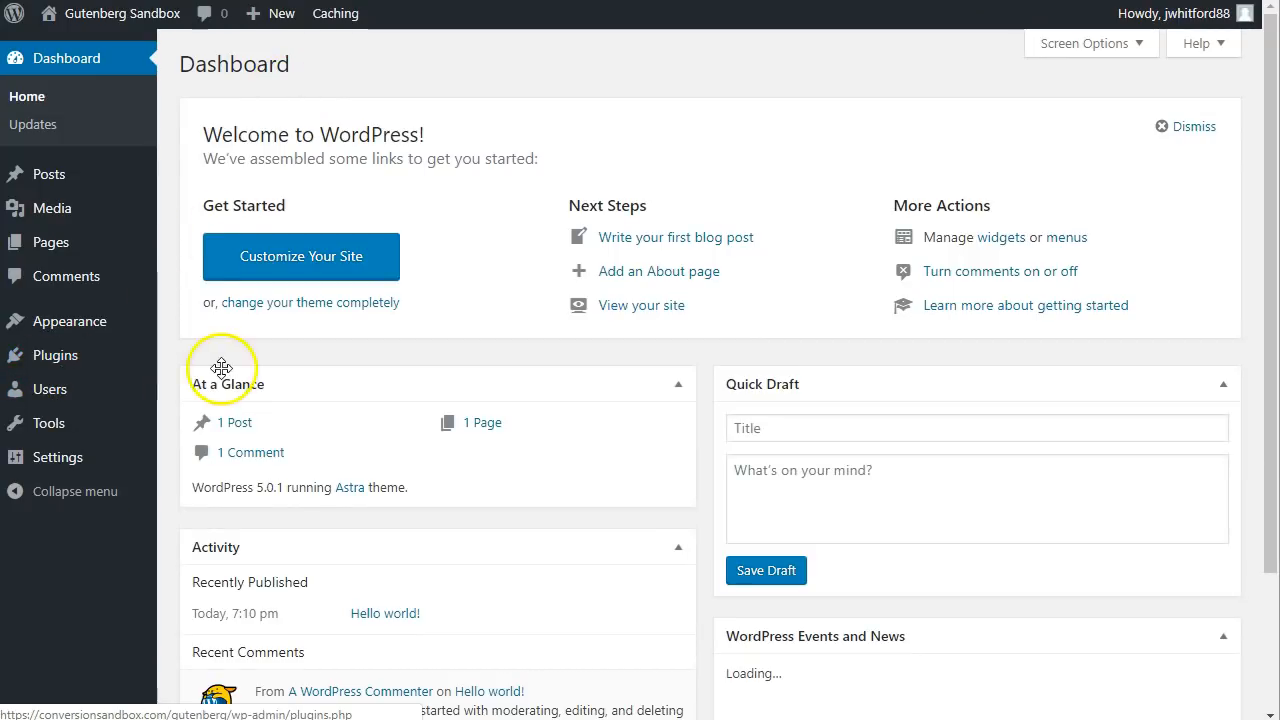
Open the page for adding new plugins to the site
mouse_move(25, 360)
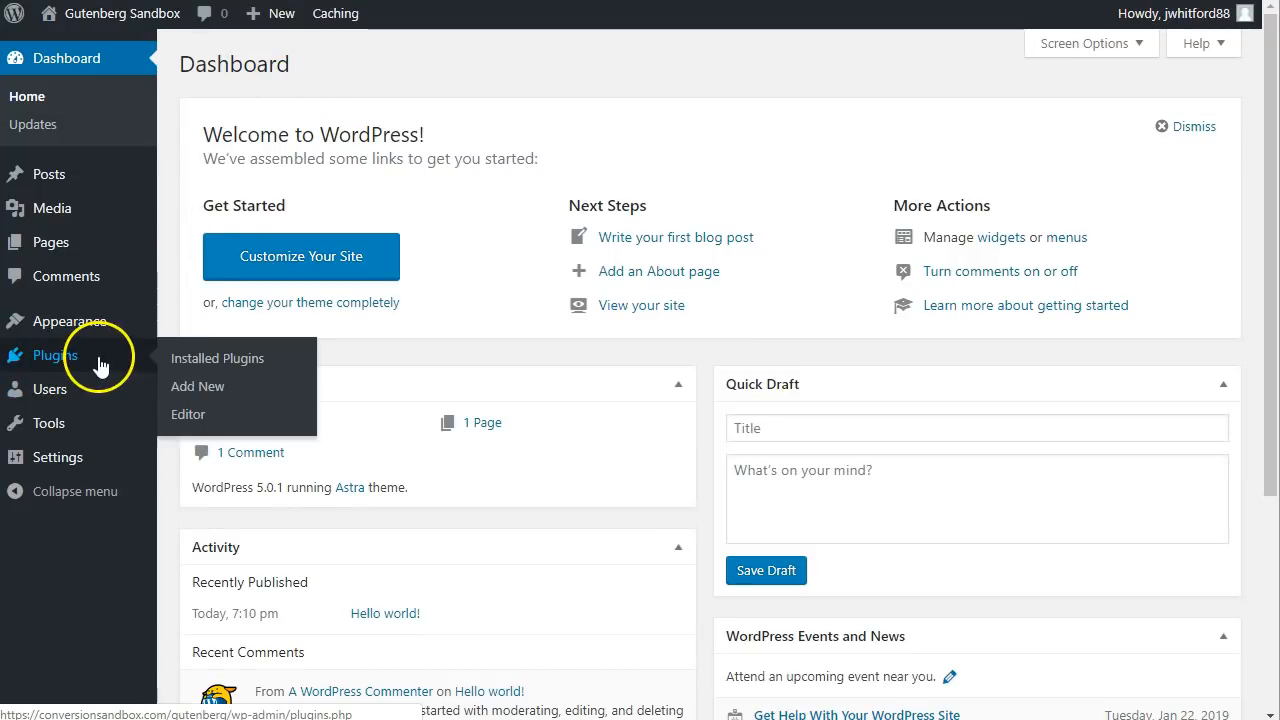
click(196, 386)
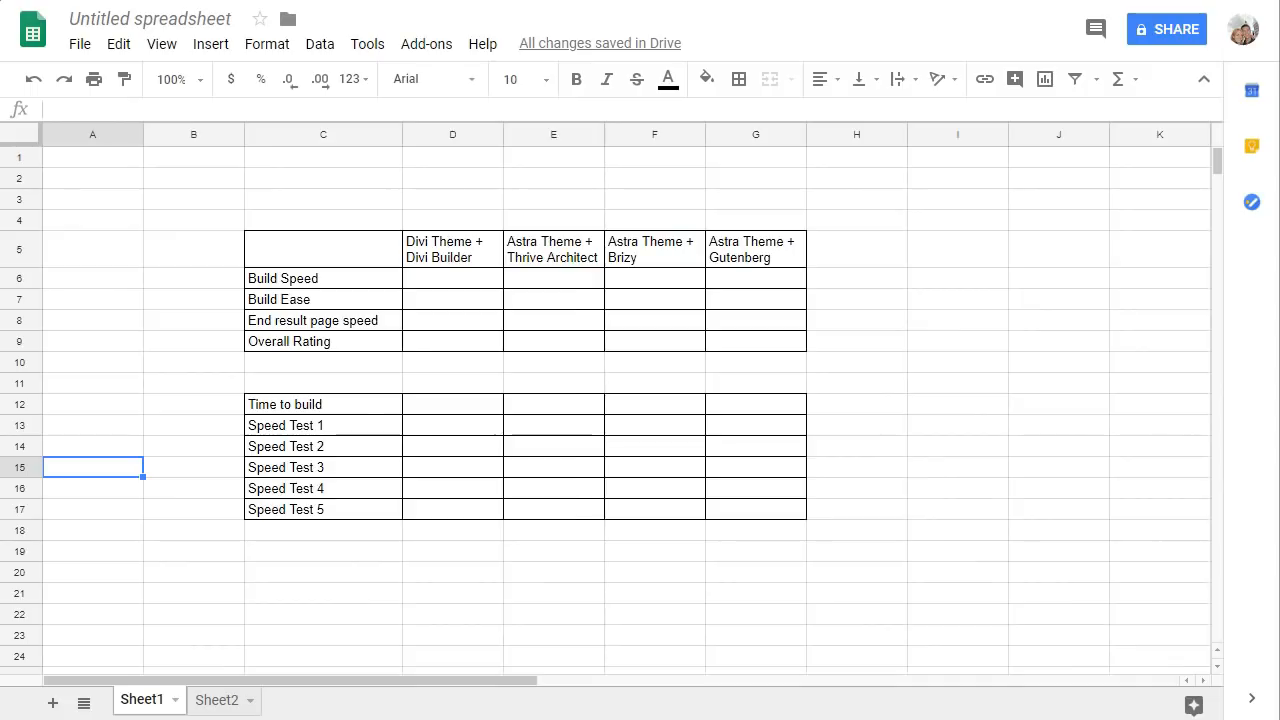
Switch to the Google Sheets comparison spreadsheet and review the Gutenberg plugin list in cells B7:B13 of Sheet2
click(214, 699)
drag(180, 283, 166, 405)
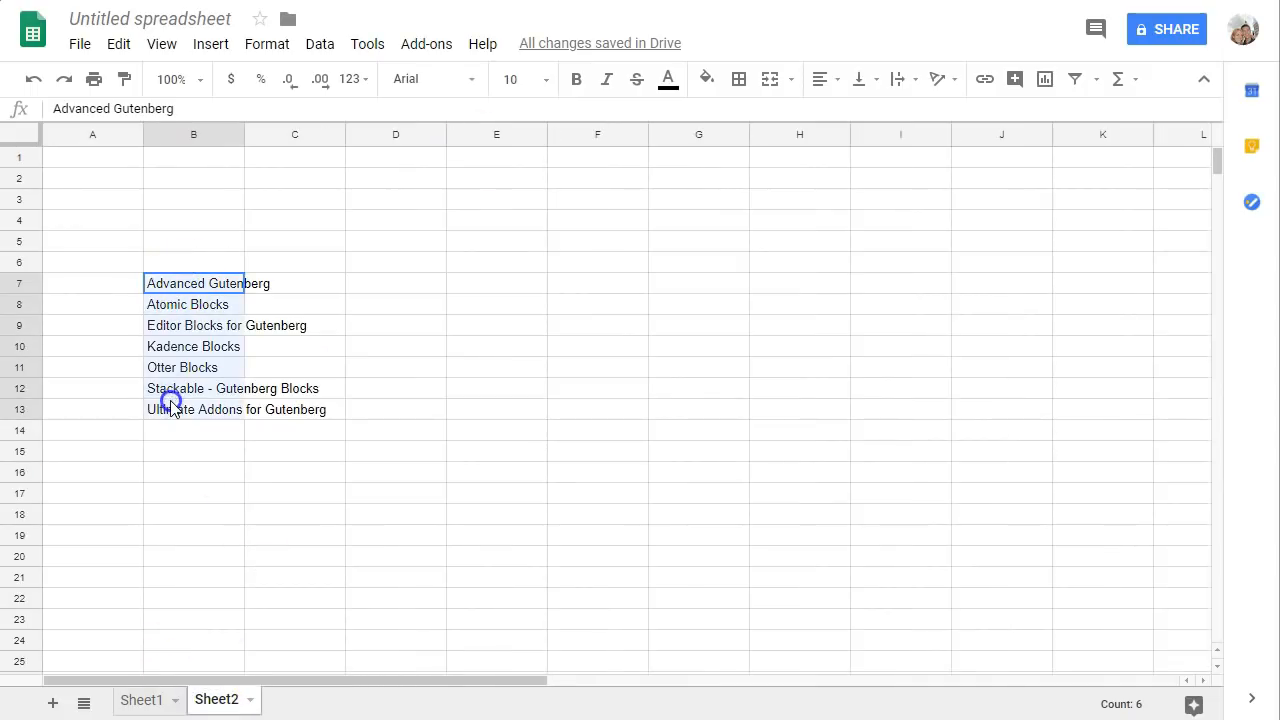
click(622, 430)
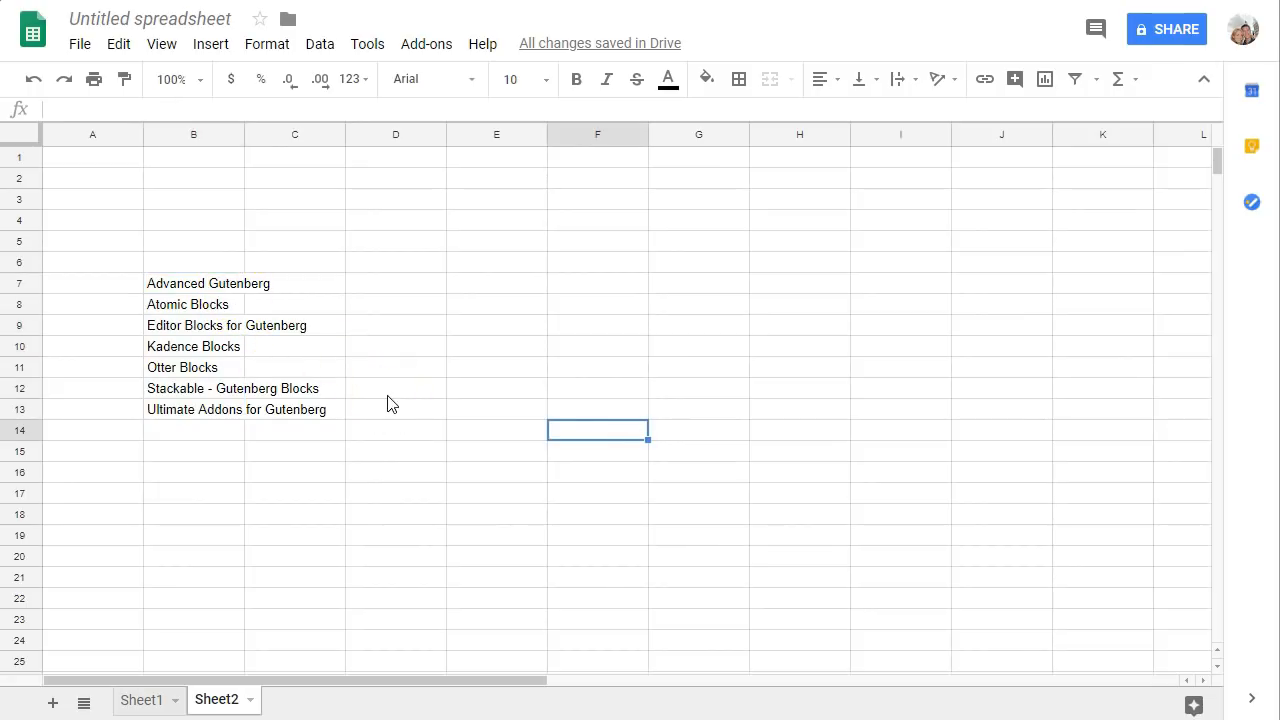
drag(225, 285, 214, 414)
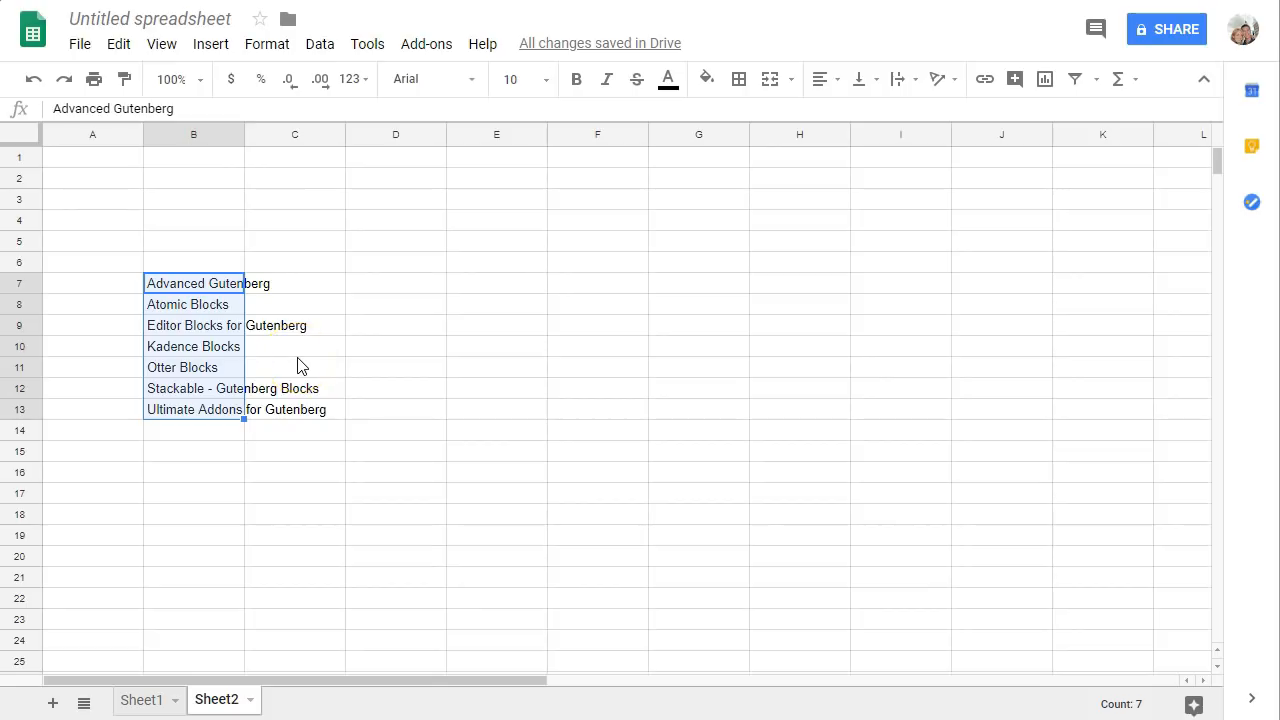
click(234, 285)
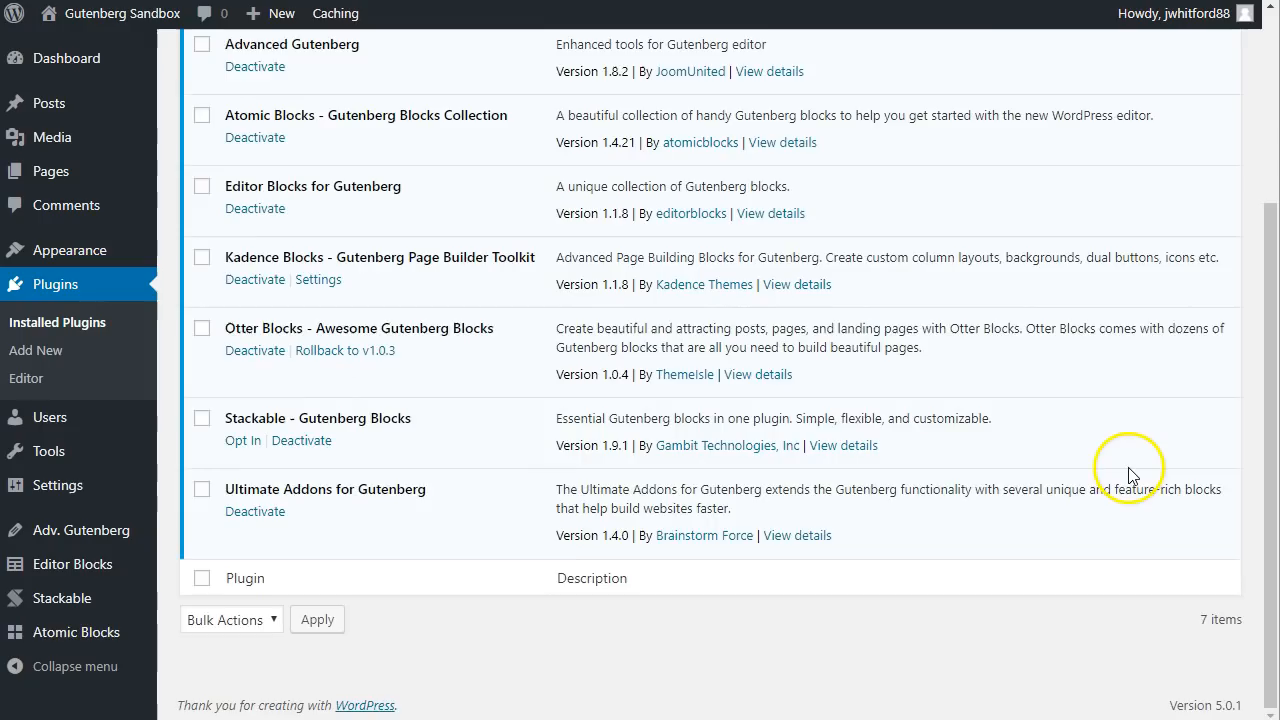
Review the installed plugins, then read Stackable's getting-started page and look at its example block inserter
scroll(1130, 475, up, 1)
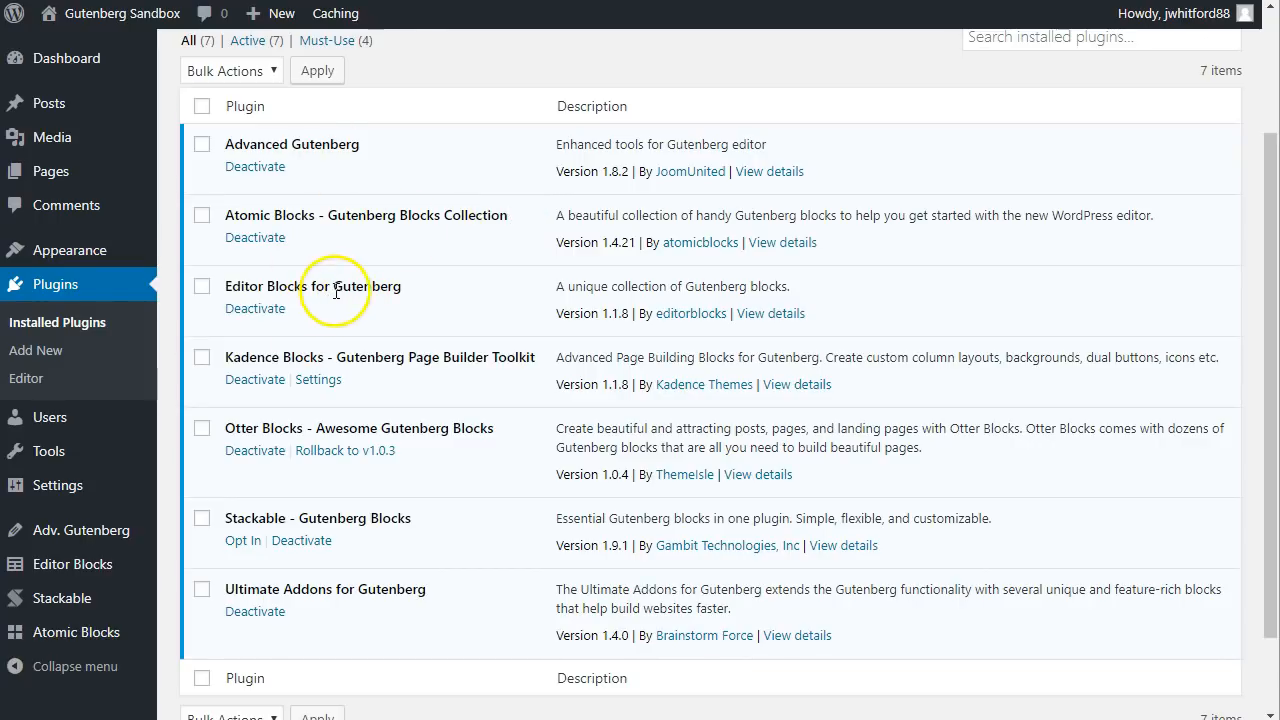
click(70, 596)
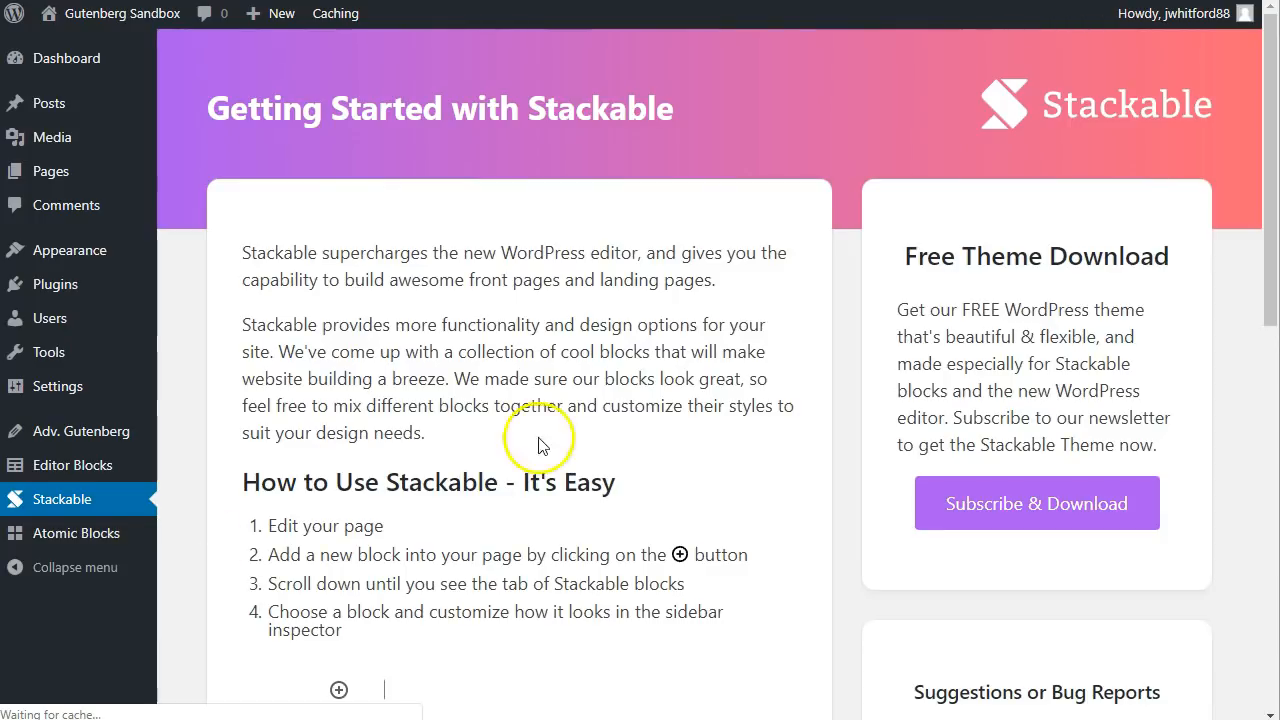
scroll(623, 449, down, 3)
click(339, 290)
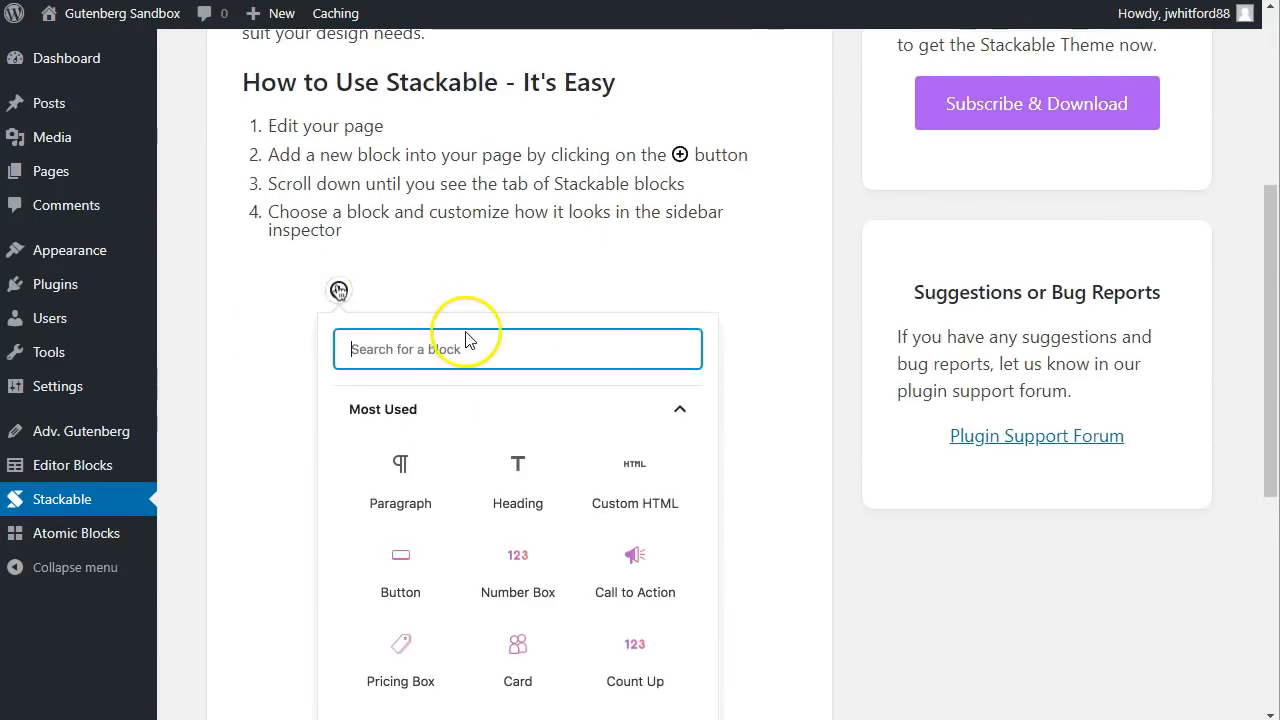
scroll(480, 310, down, 2)
scroll(510, 298, down, 1)
scroll(510, 298, down, 5)
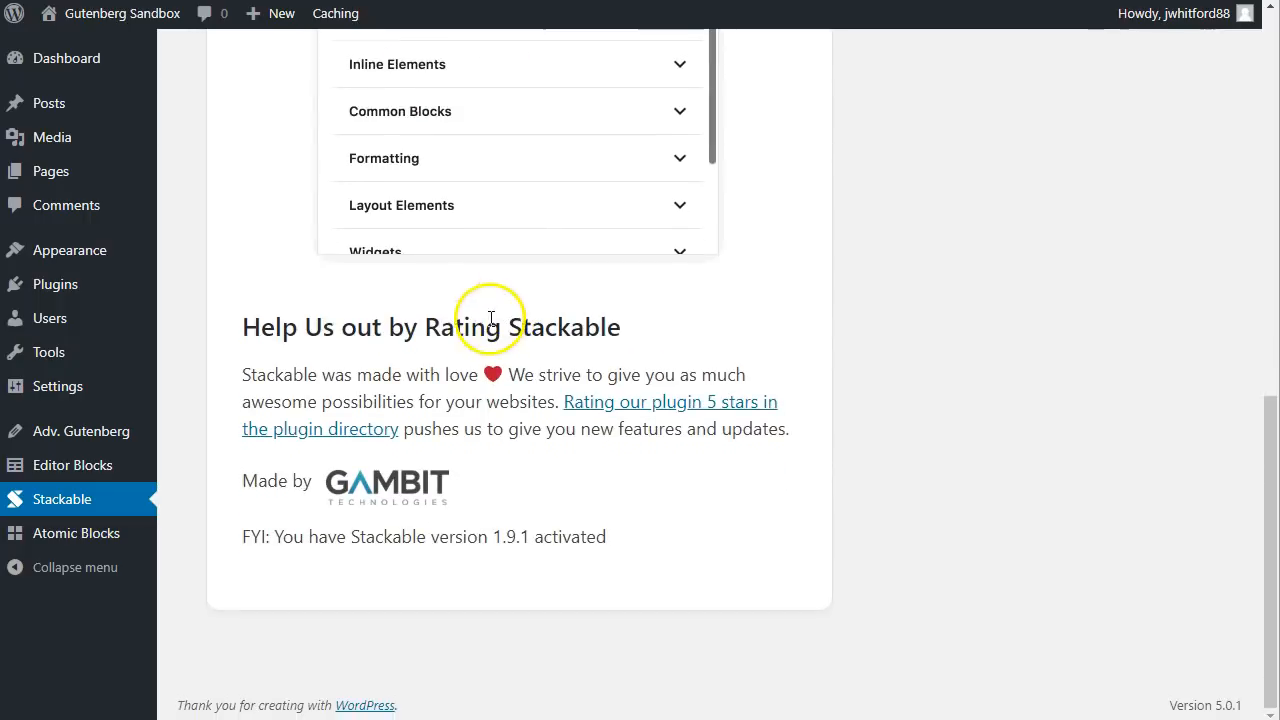
Examine the Advanced Gutenberg profiles and its general configuration options
click(54, 440)
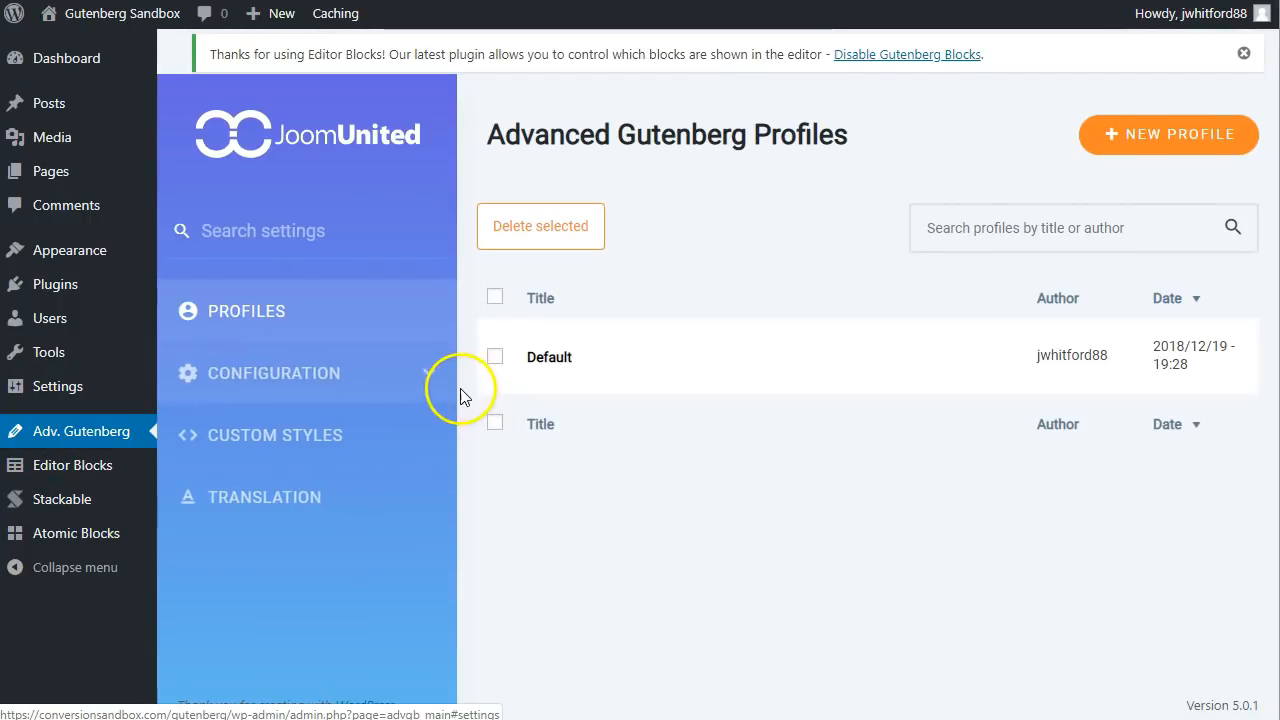
click(340, 375)
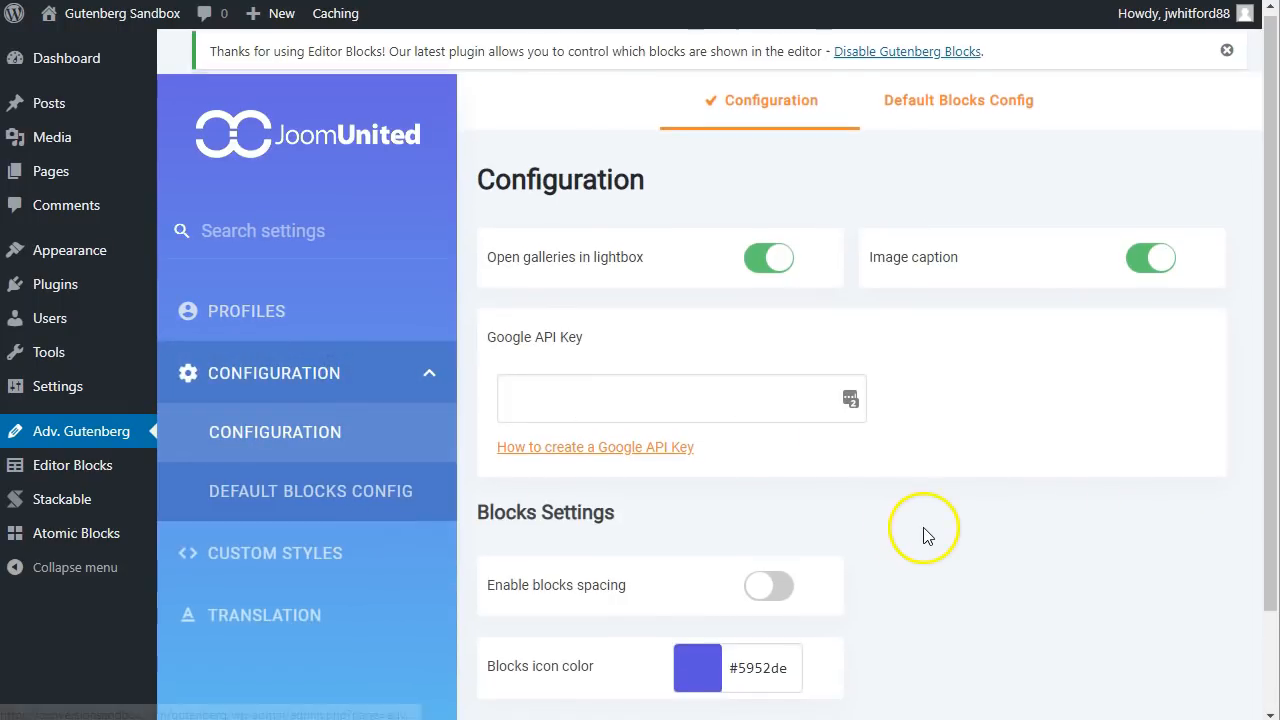
scroll(923, 531, down, 2)
Read the Atomic Blocks getting-started page, including its available blocks and free resources
click(70, 541)
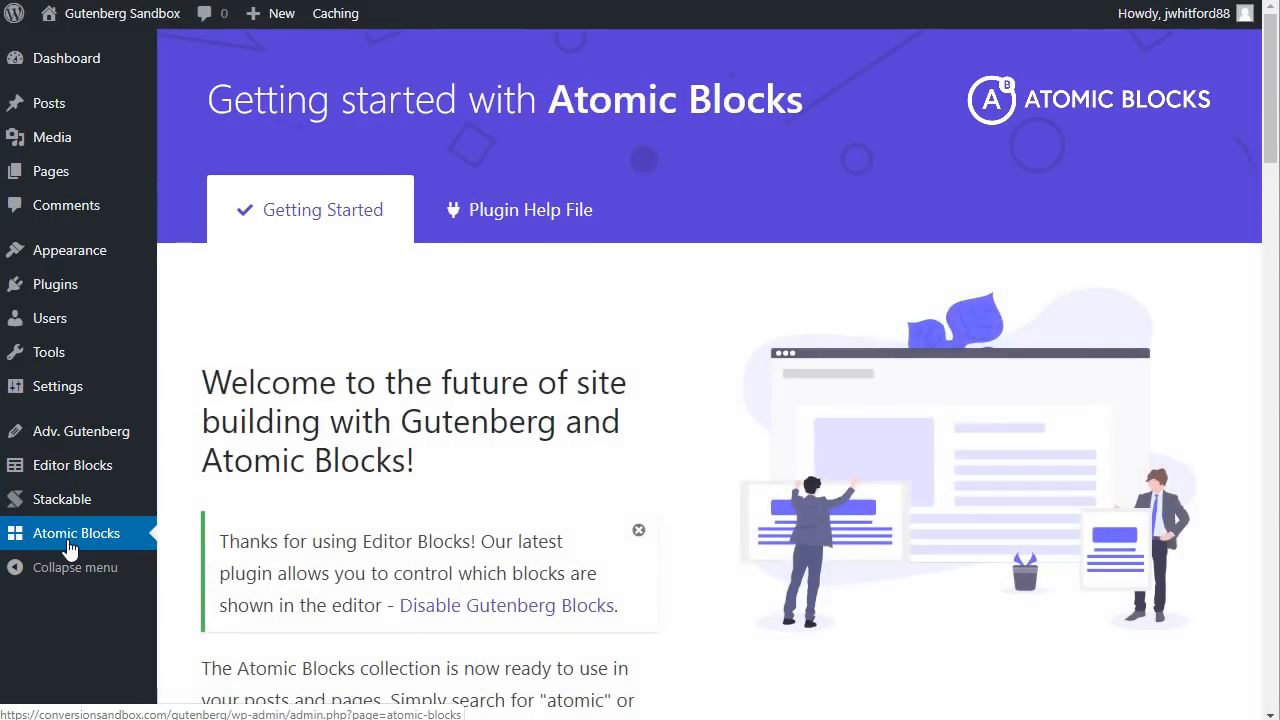
scroll(627, 495, down, 4)
scroll(627, 495, down, 15)
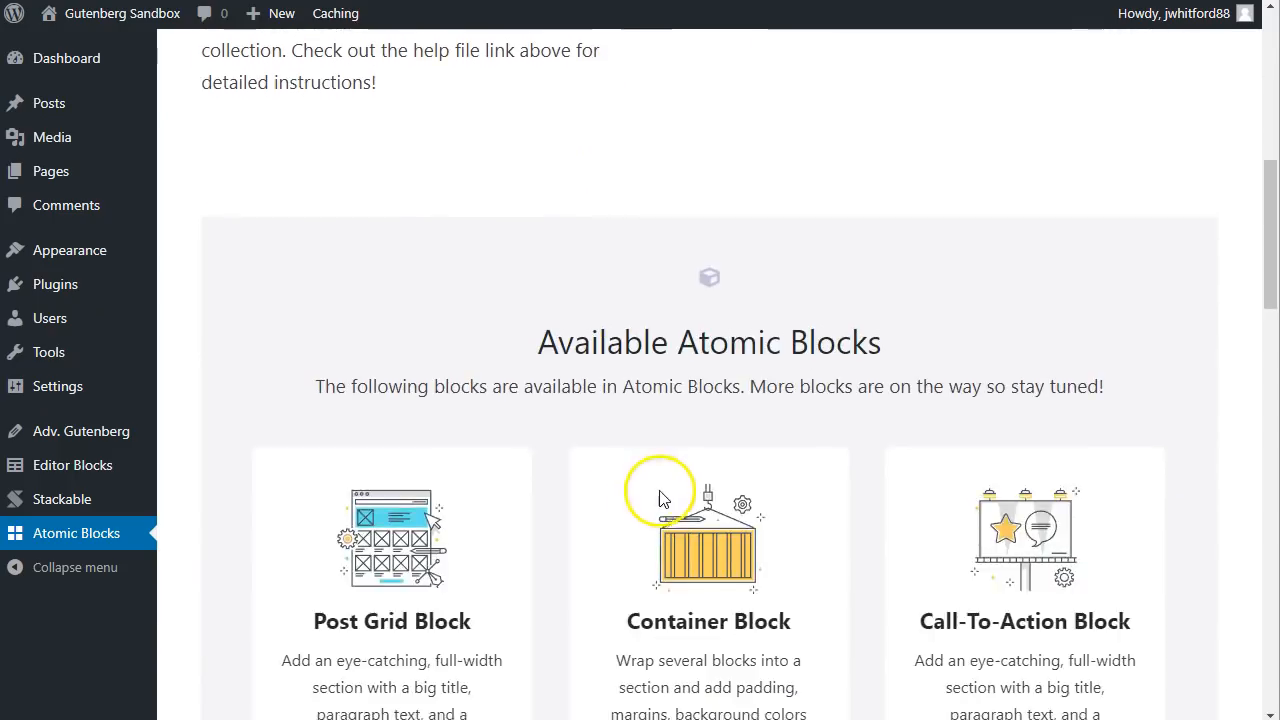
scroll(779, 495, down, 1)
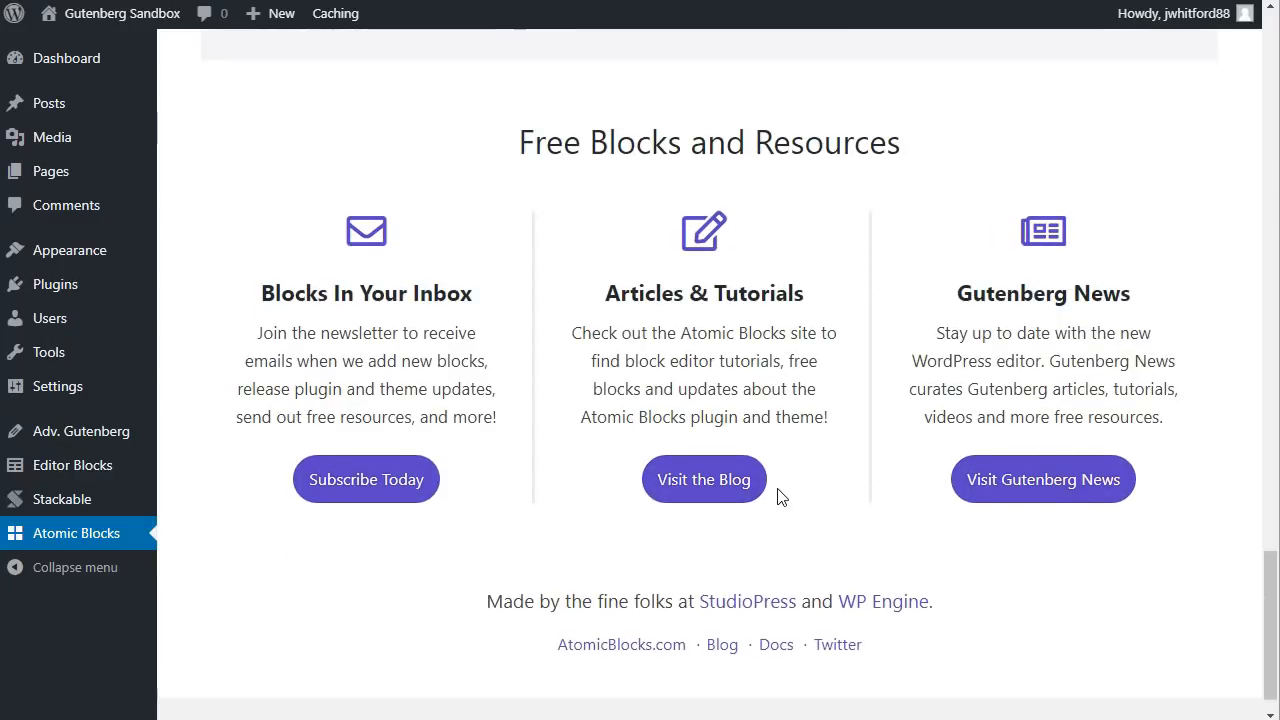
Switch to the Income Mesh home page and look through its sections down to the questions area
mouse_move(68, 188)
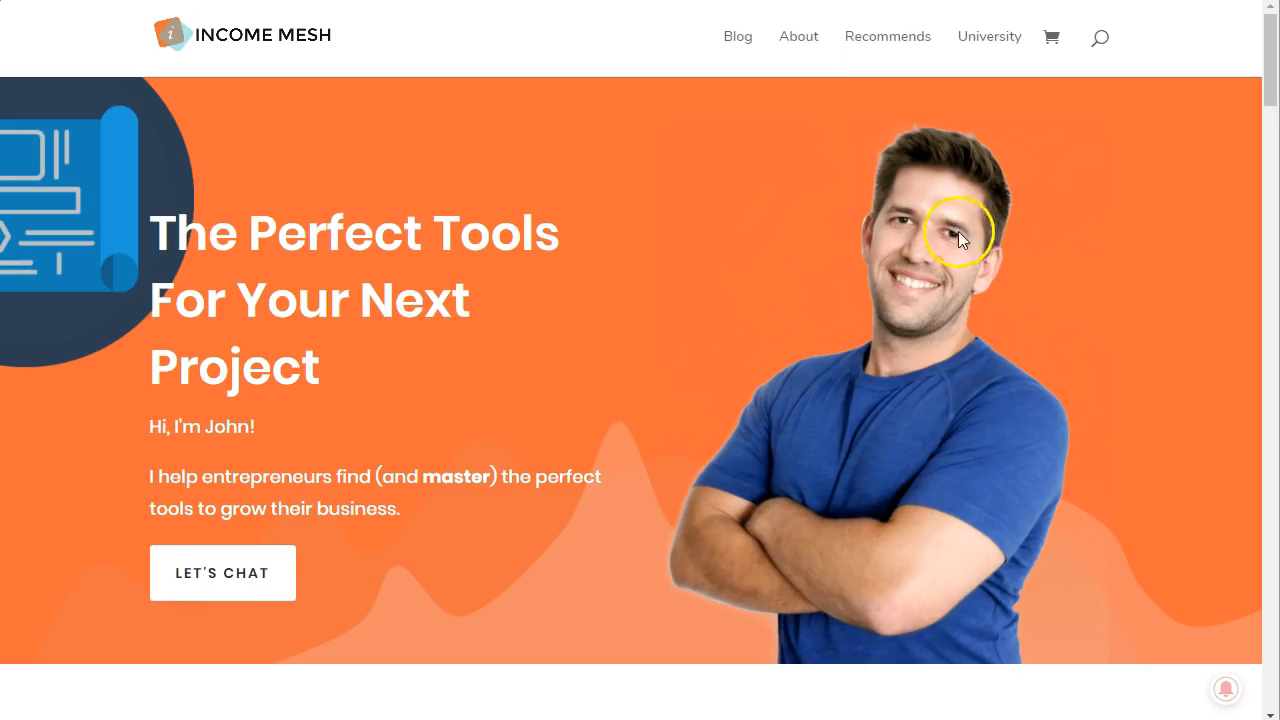
scroll(1003, 323, down, 20)
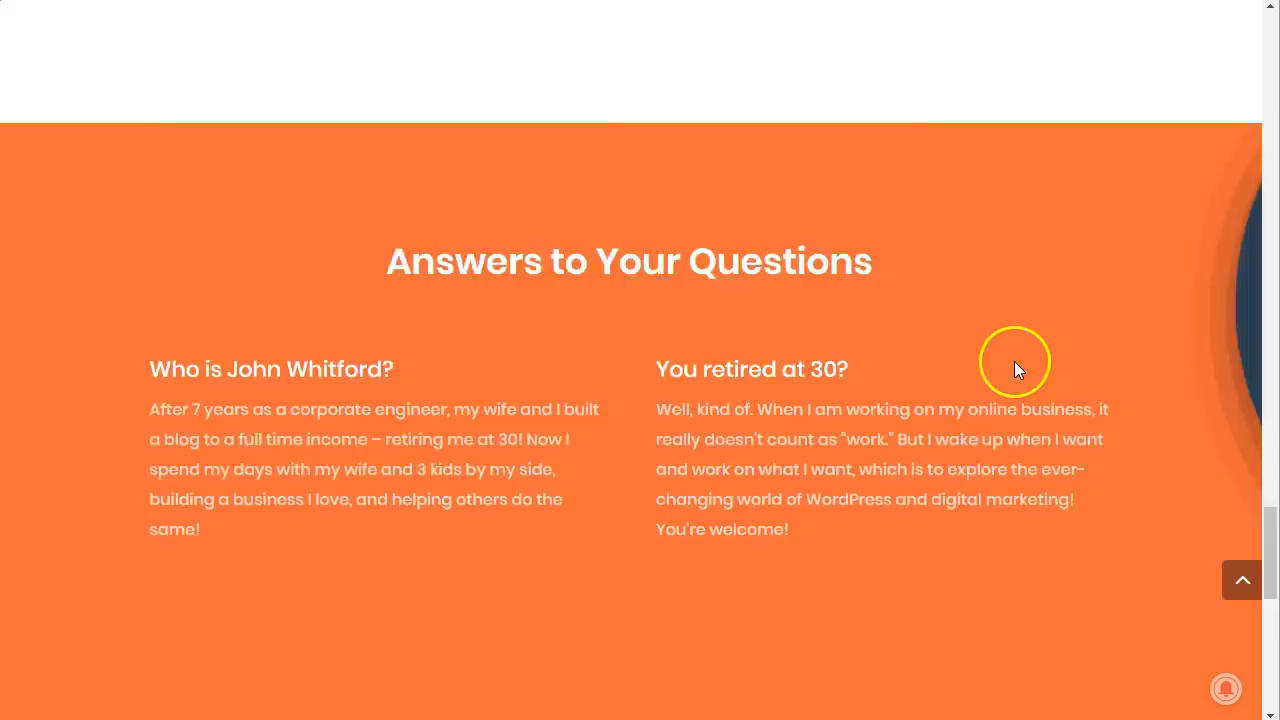
scroll(1020, 375, down, 5)
click(1246, 580)
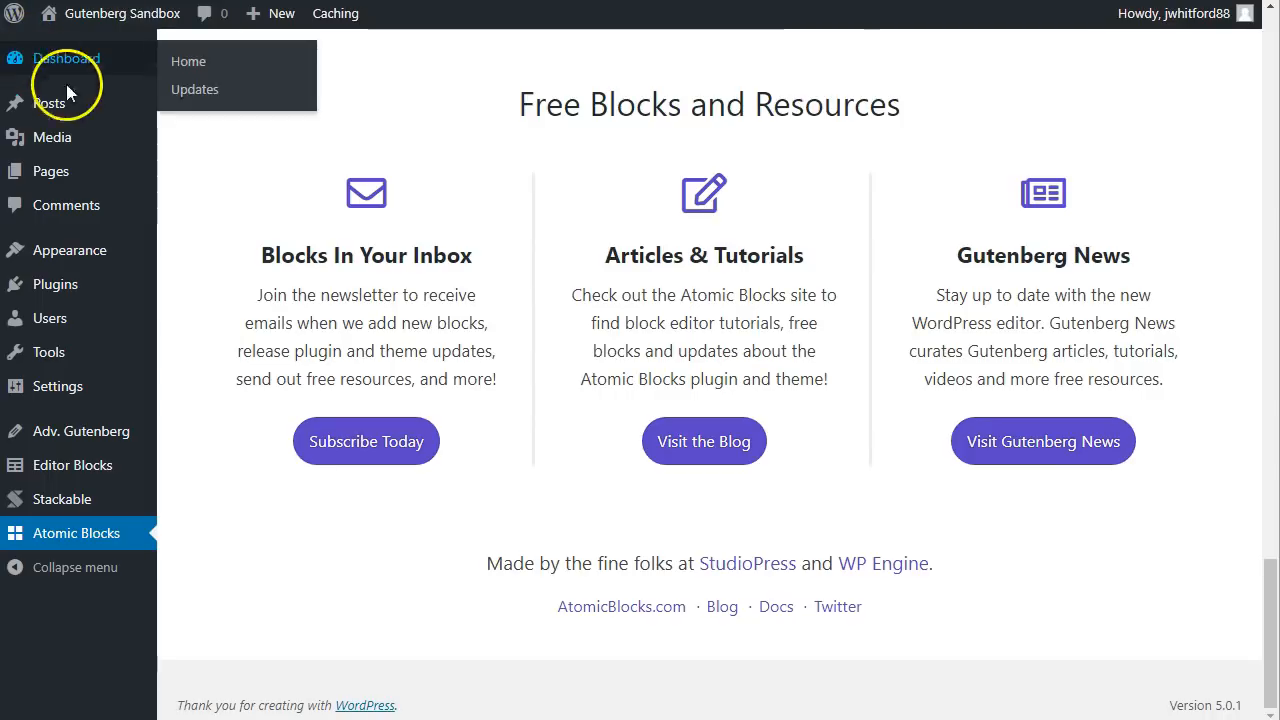
Create a new page in the WordPress block editor and dismiss the welcome tip
mouse_move(63, 171)
click(219, 206)
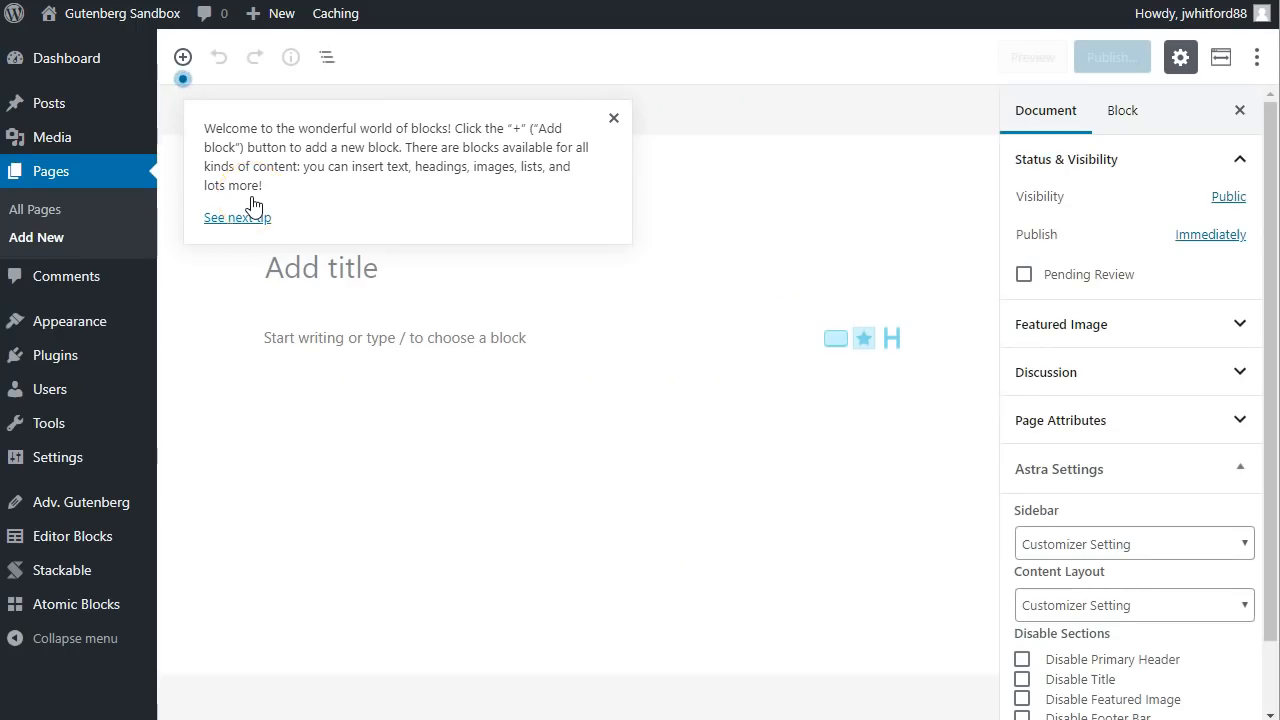
click(614, 118)
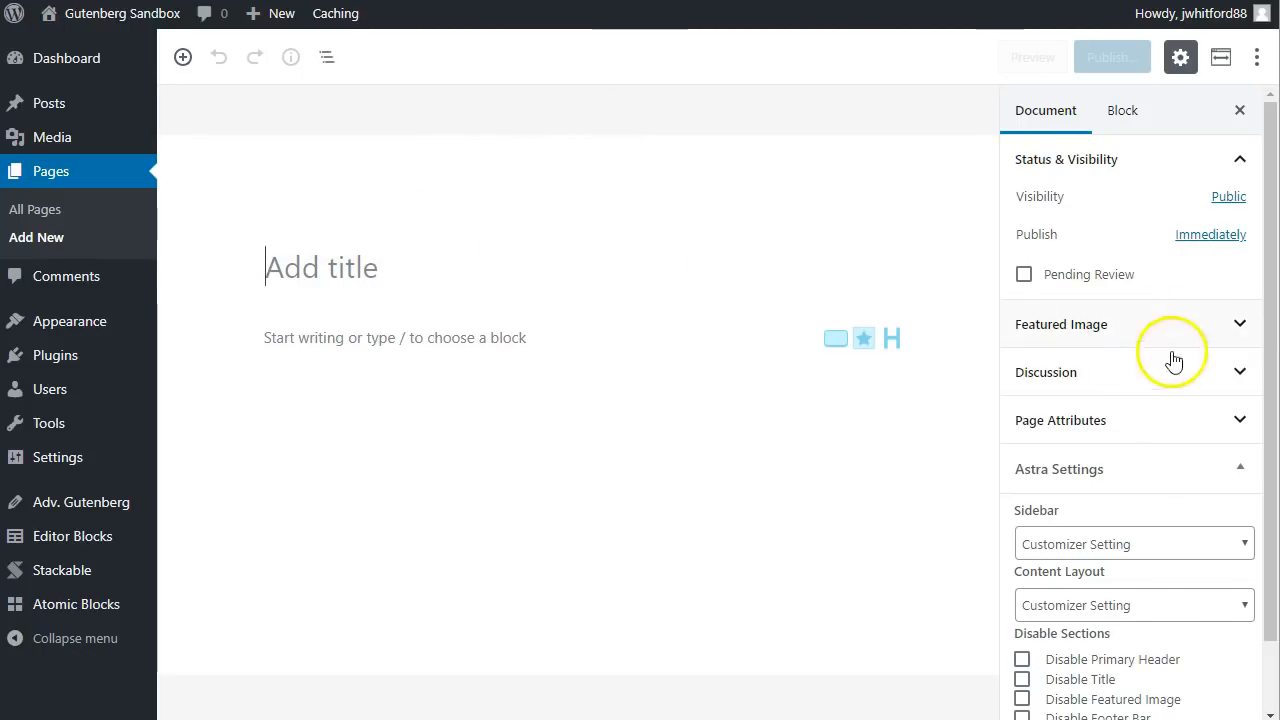
In the page's Astra Settings, set Sidebar to No Sidebar and Content Layout to Full Width / Contained
click(1114, 552)
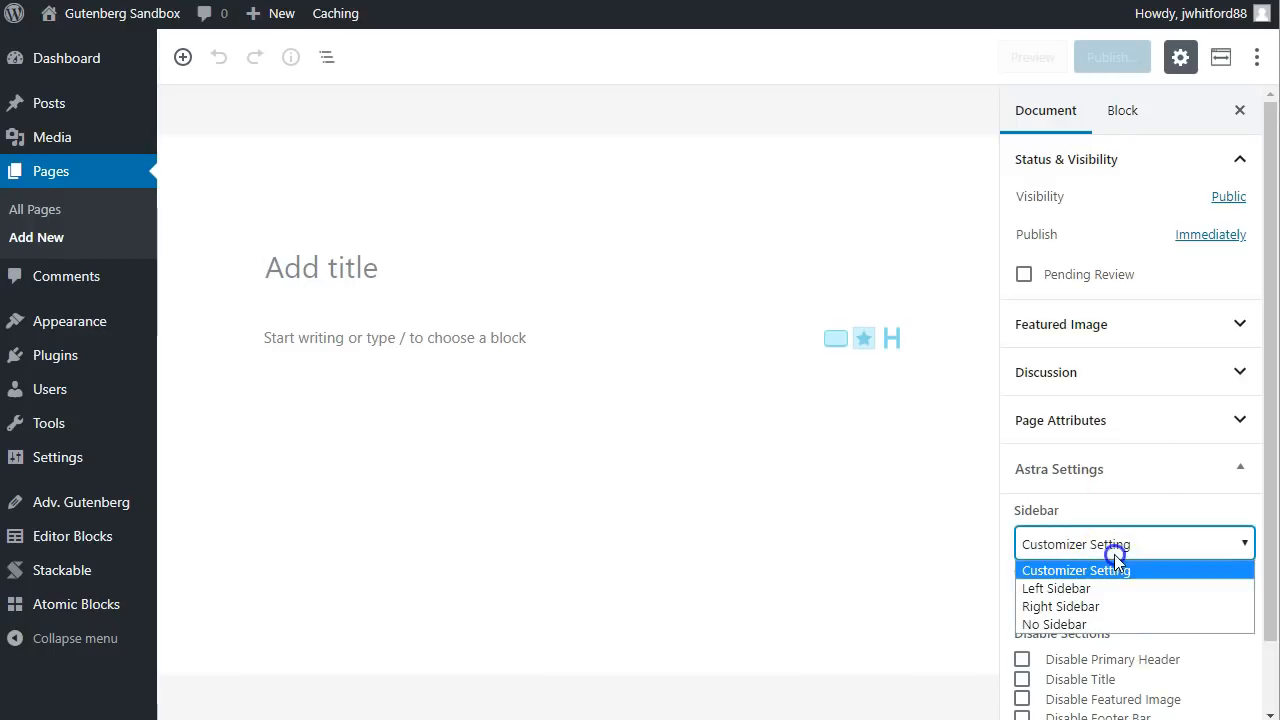
click(1094, 623)
click(1106, 605)
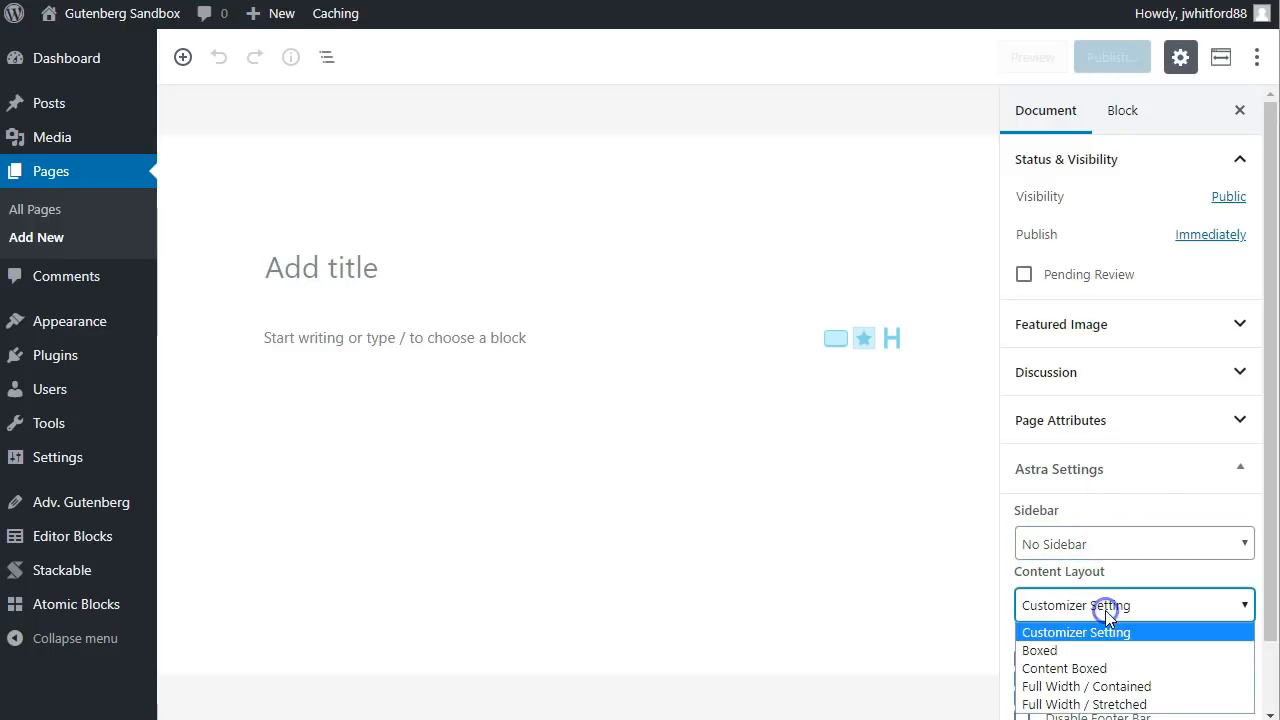
click(1092, 687)
scroll(1135, 650, down, 1)
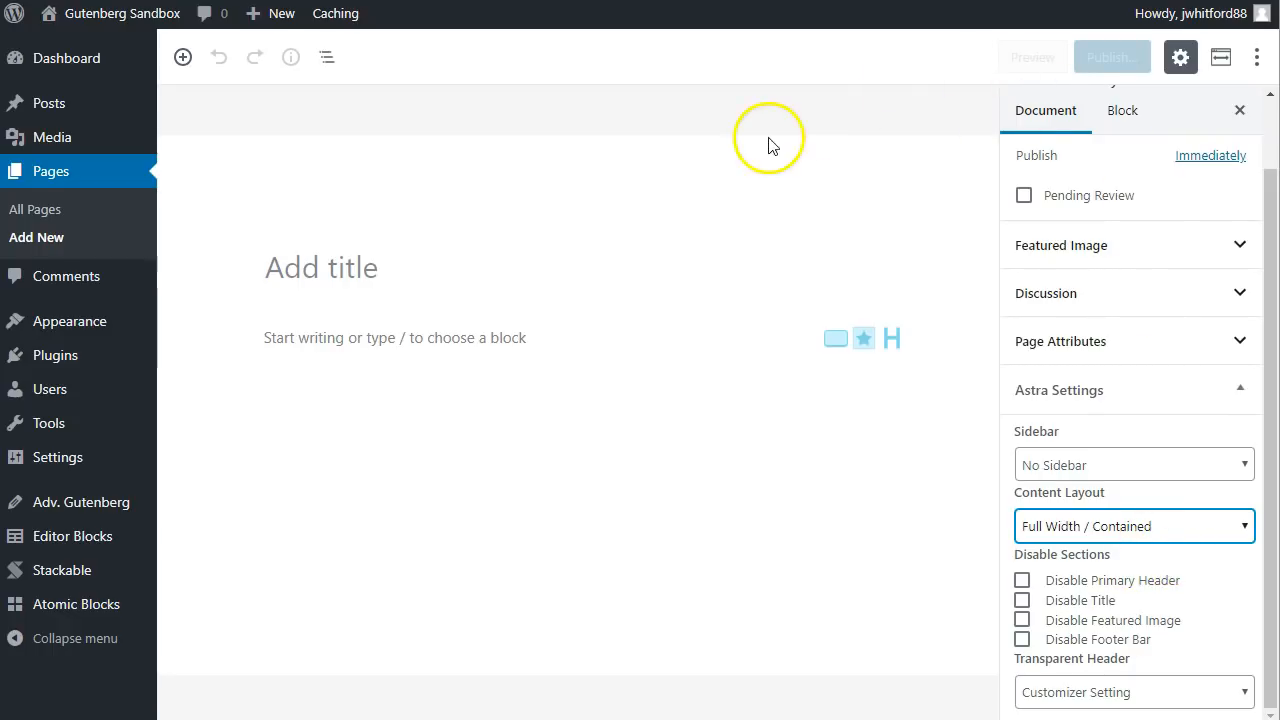
Save the page as a draft titled "Gutenberg test" with Disable Title turned on in the Astra Settings
click(403, 269)
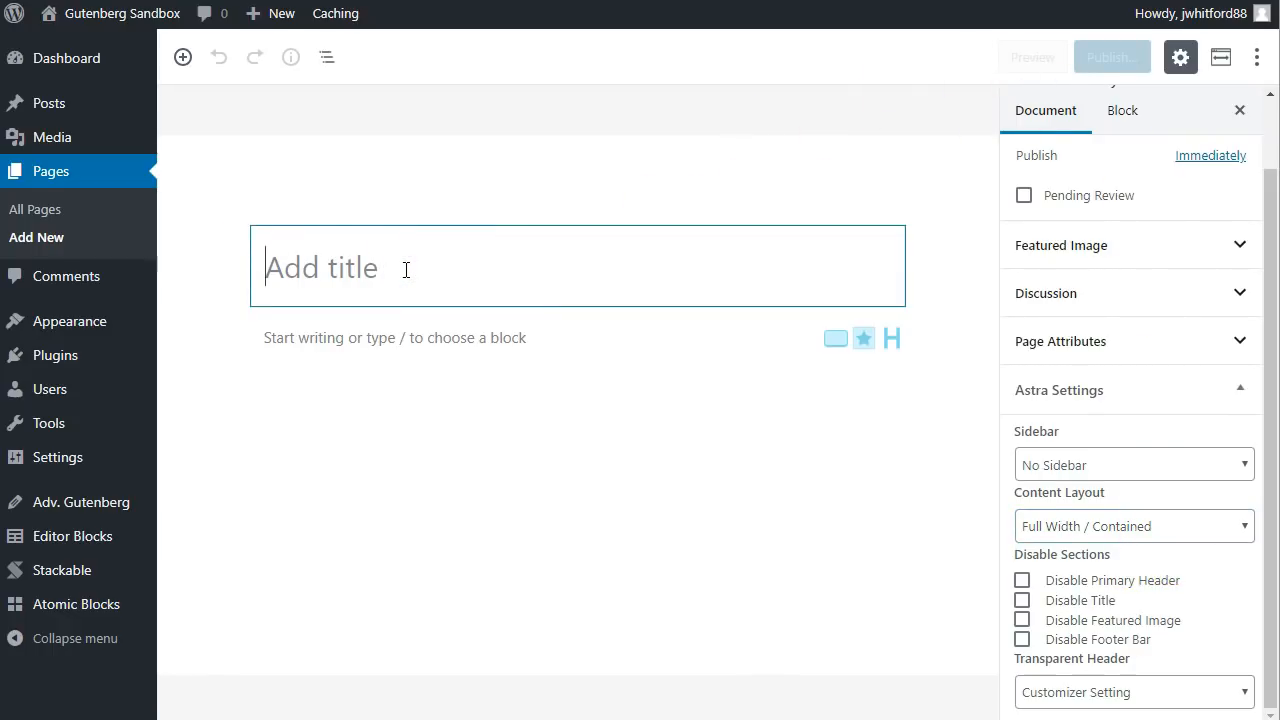
text(Gutenberg test)
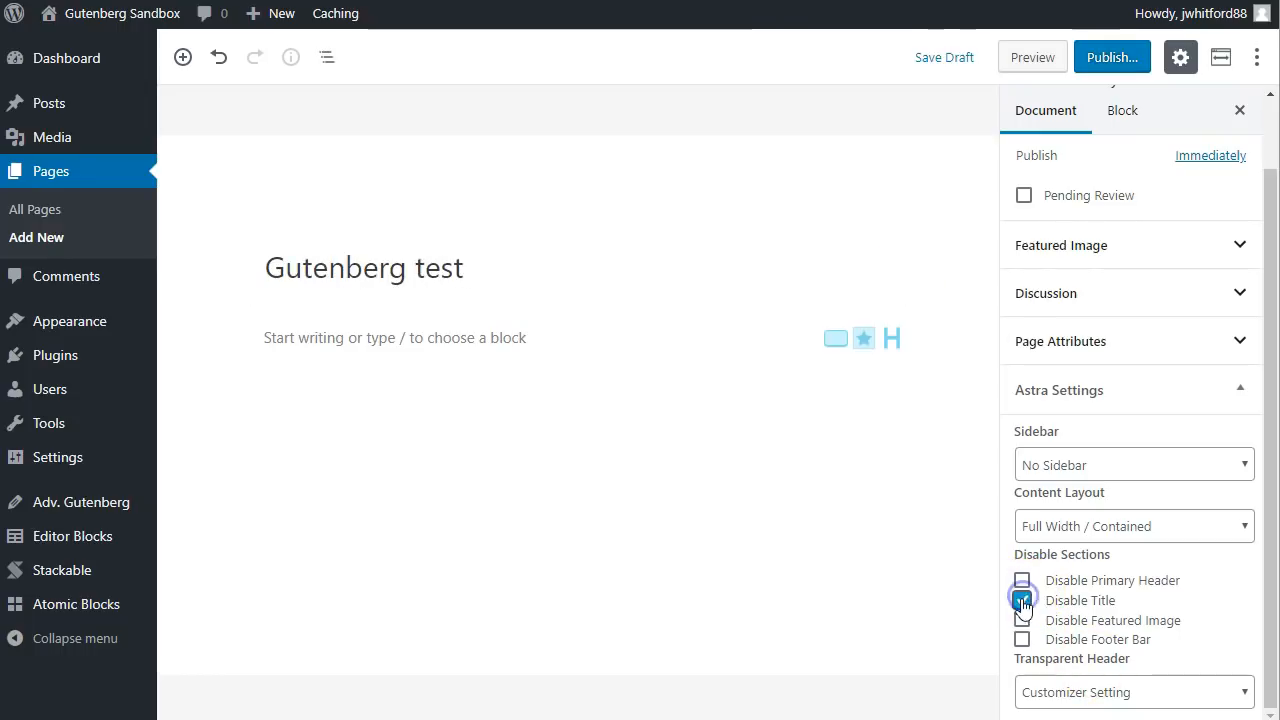
click(423, 337)
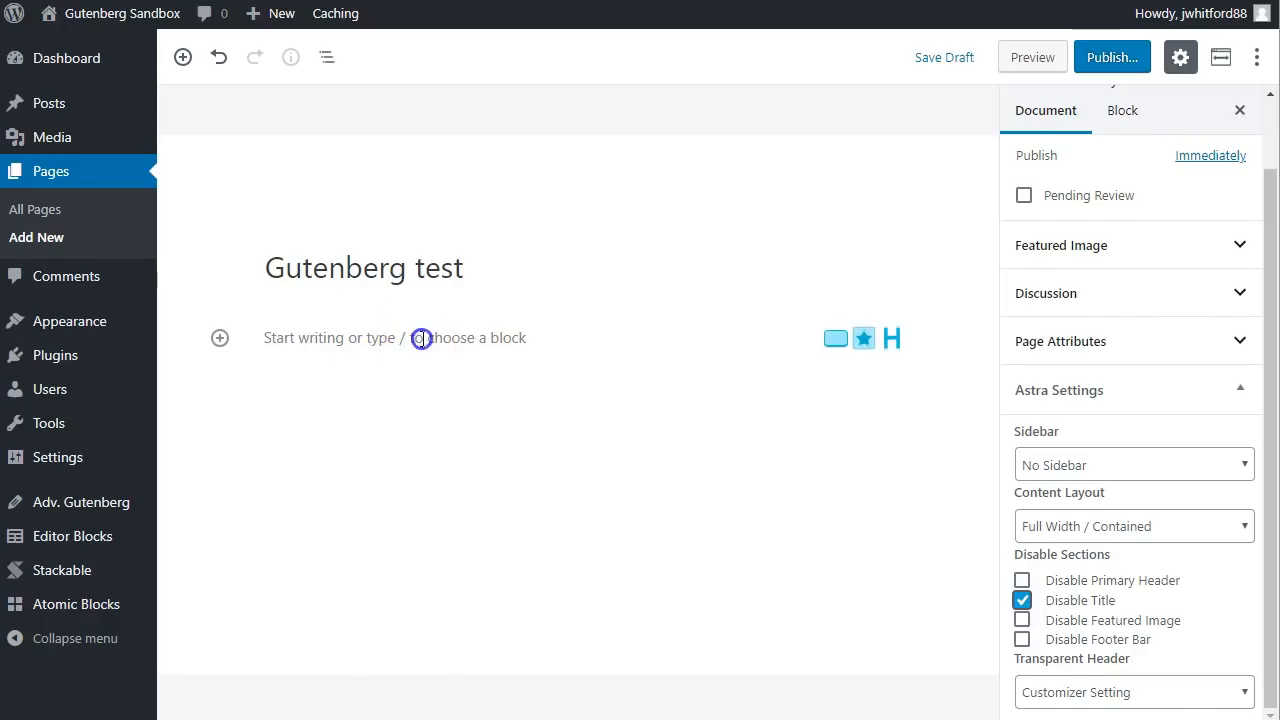
click(961, 72)
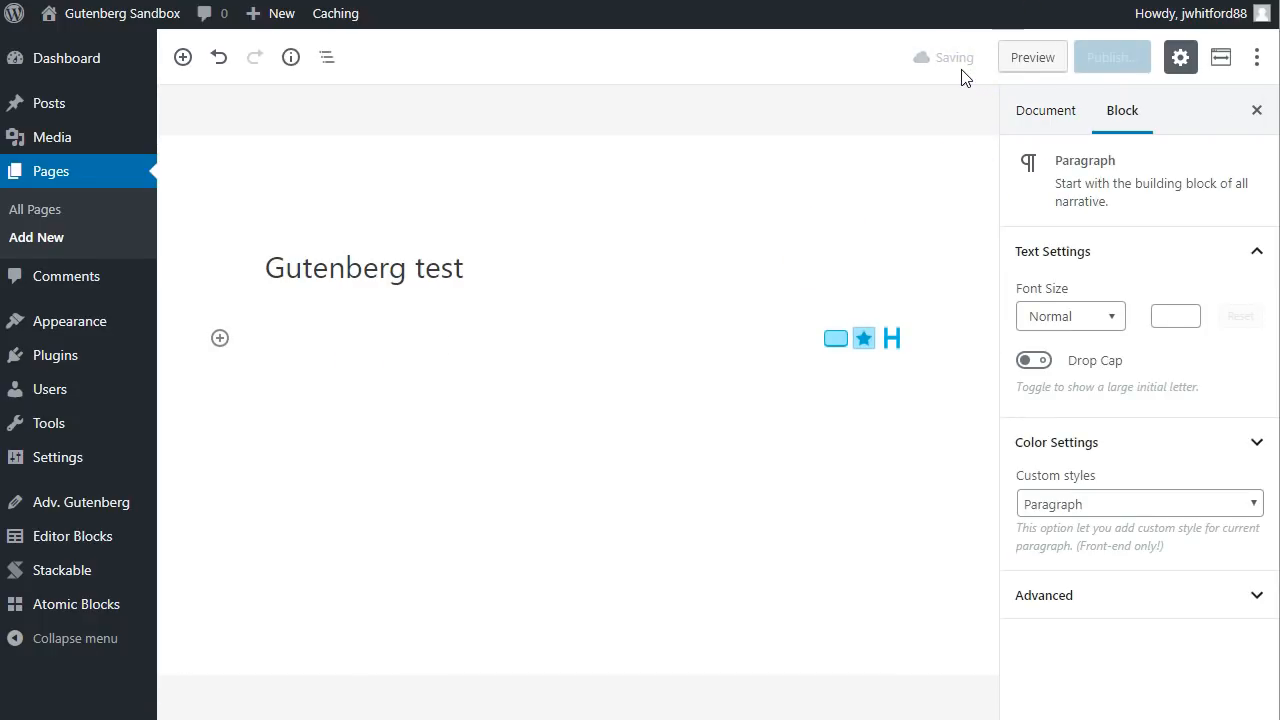
Preview the draft page on the site and return to the block editor
click(1015, 60)
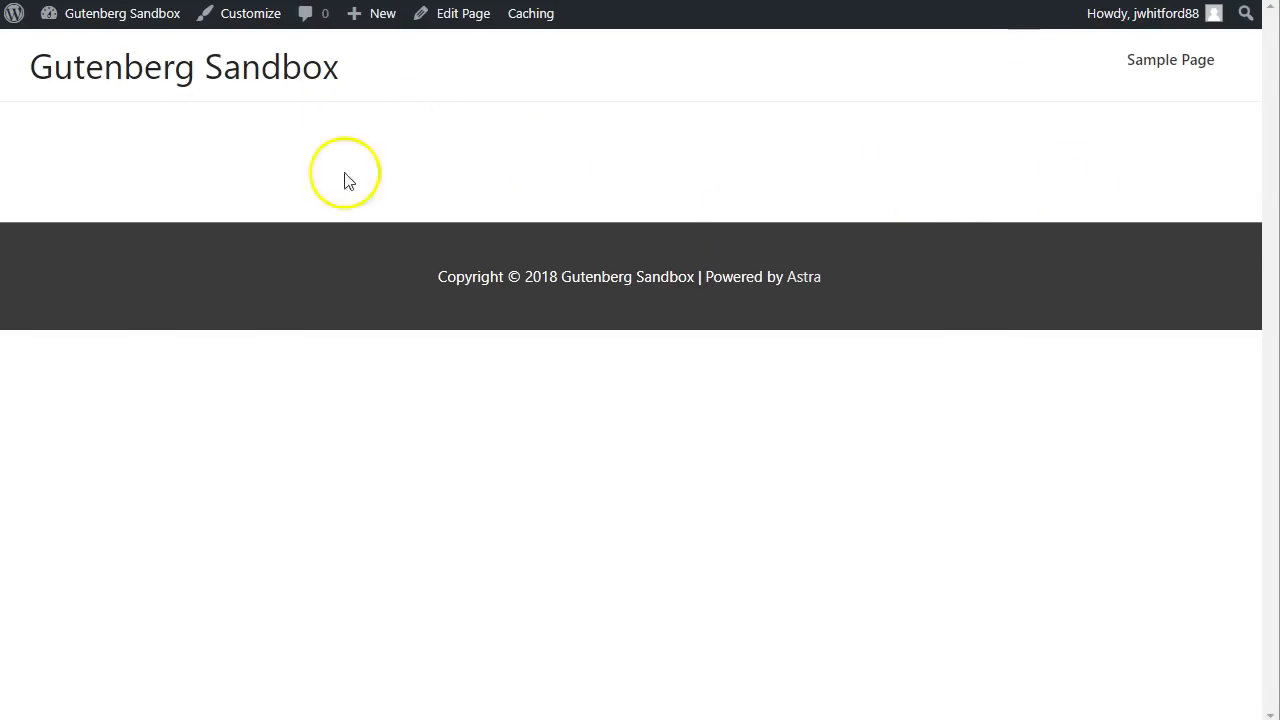
key(ctrl+w)
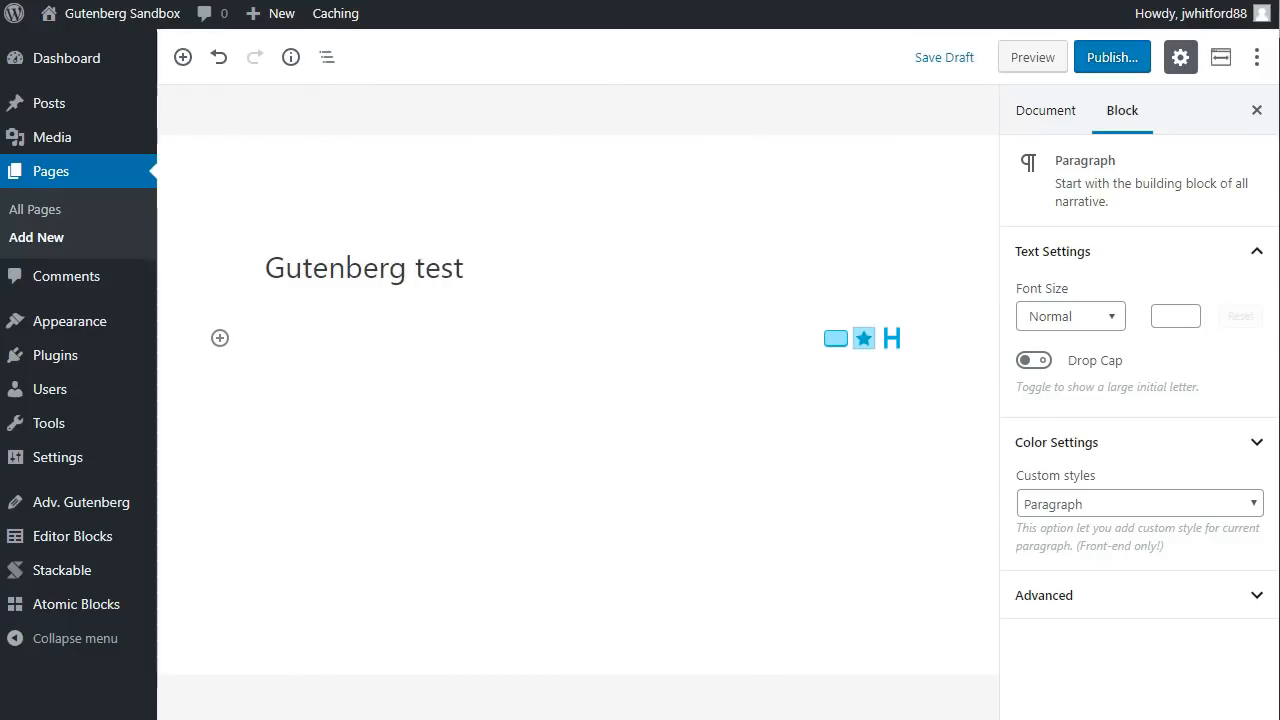
Insert an Editor Blocks Wrapper block below the page title and select it to show its settings
click(358, 347)
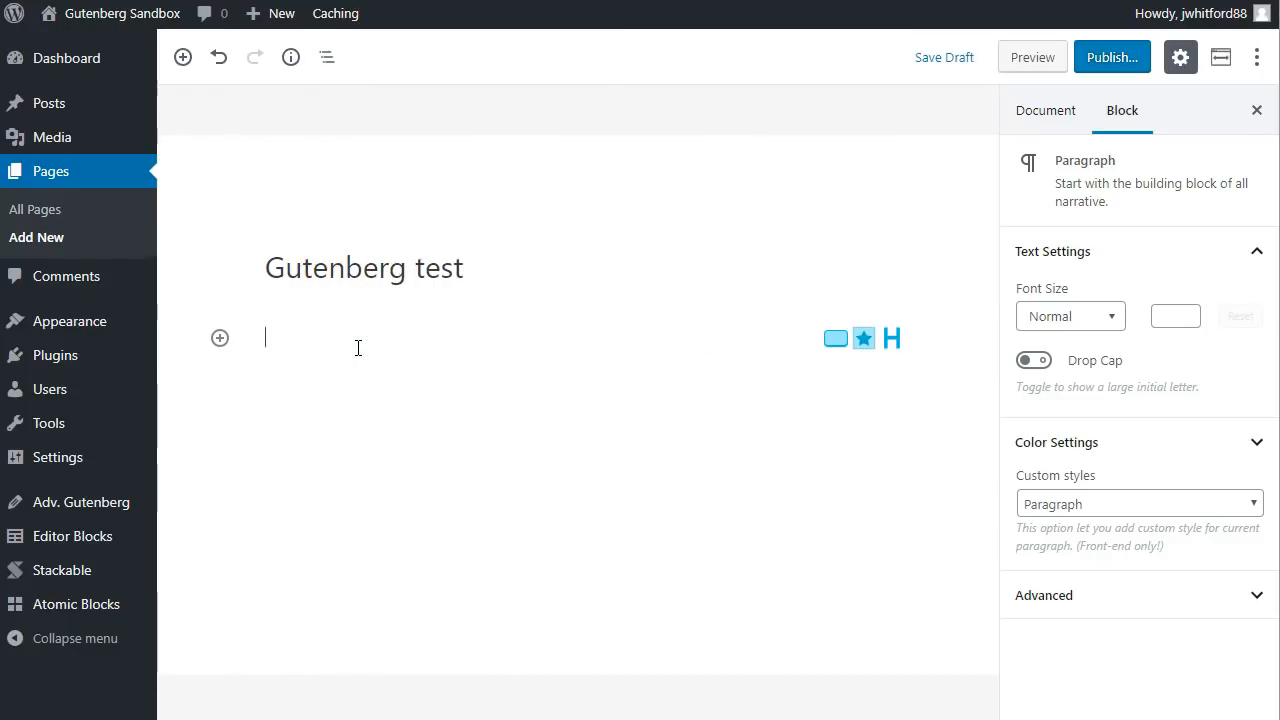
text(/wrap)
click(362, 386)
click(288, 331)
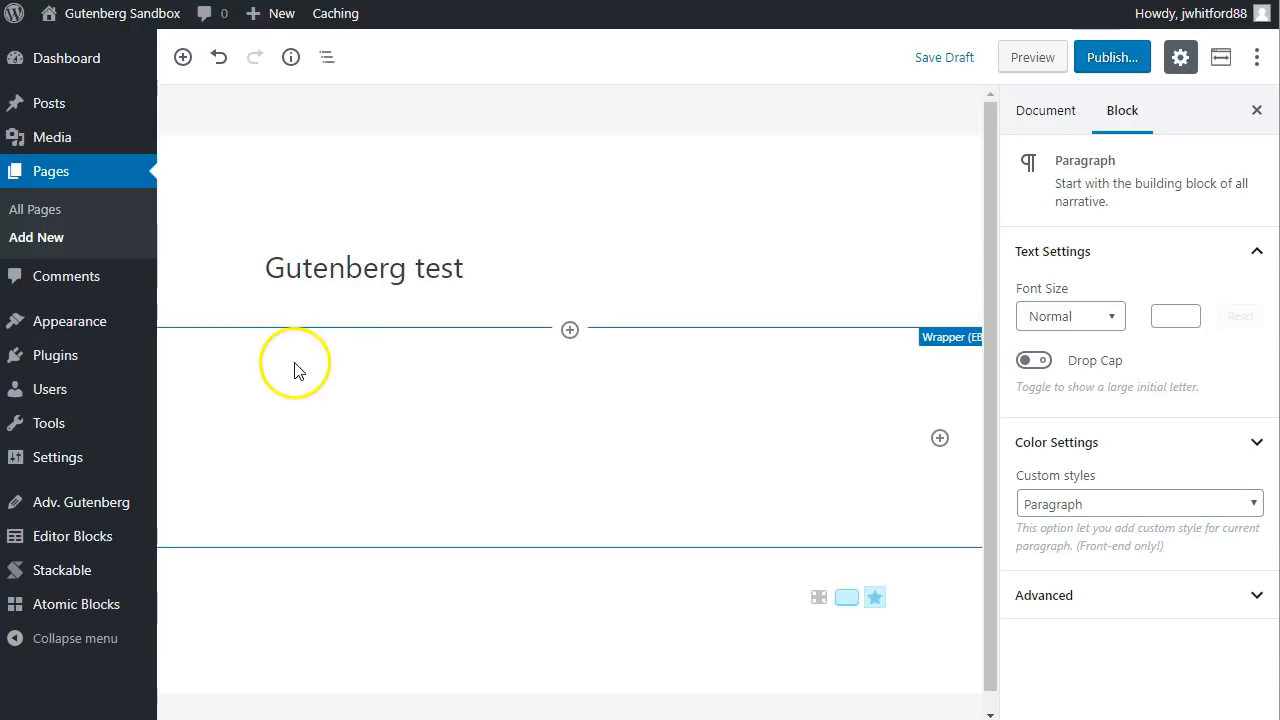
click(346, 361)
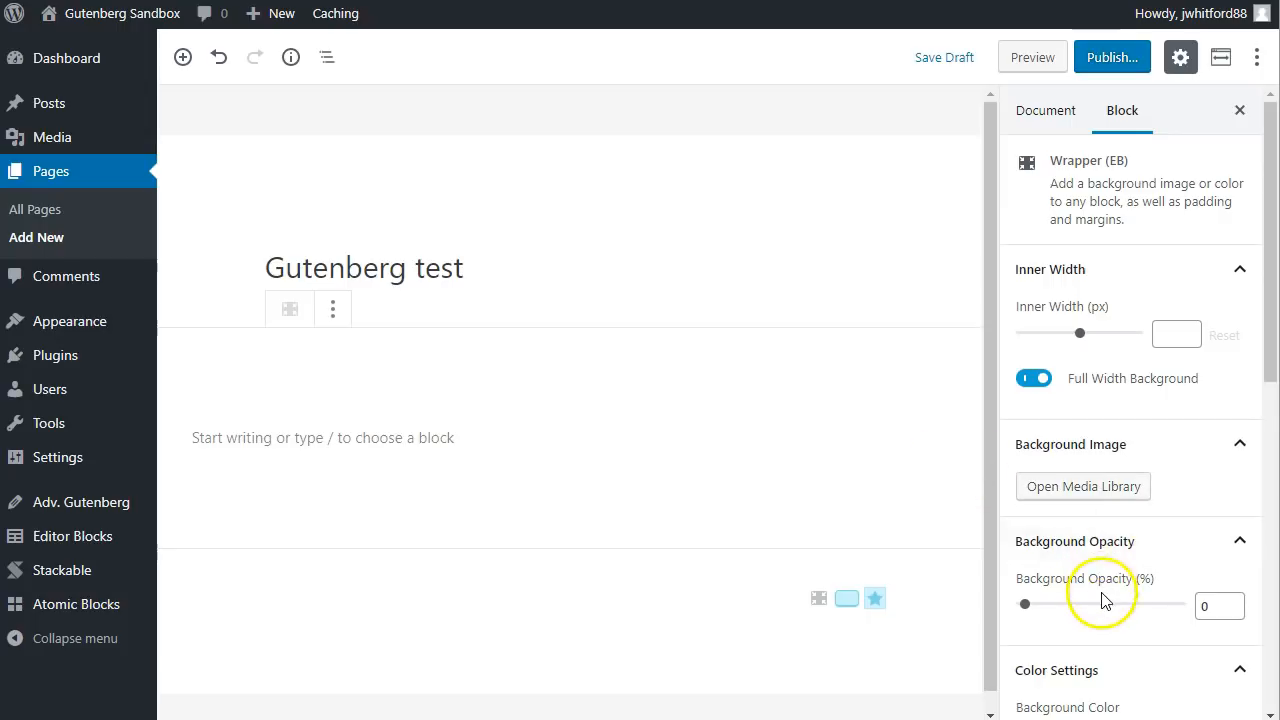
Give the wrapper an orange background color and upload Blueprint-Background-2.png as its background image
scroll(1100, 600, down, 1)
click(1116, 646)
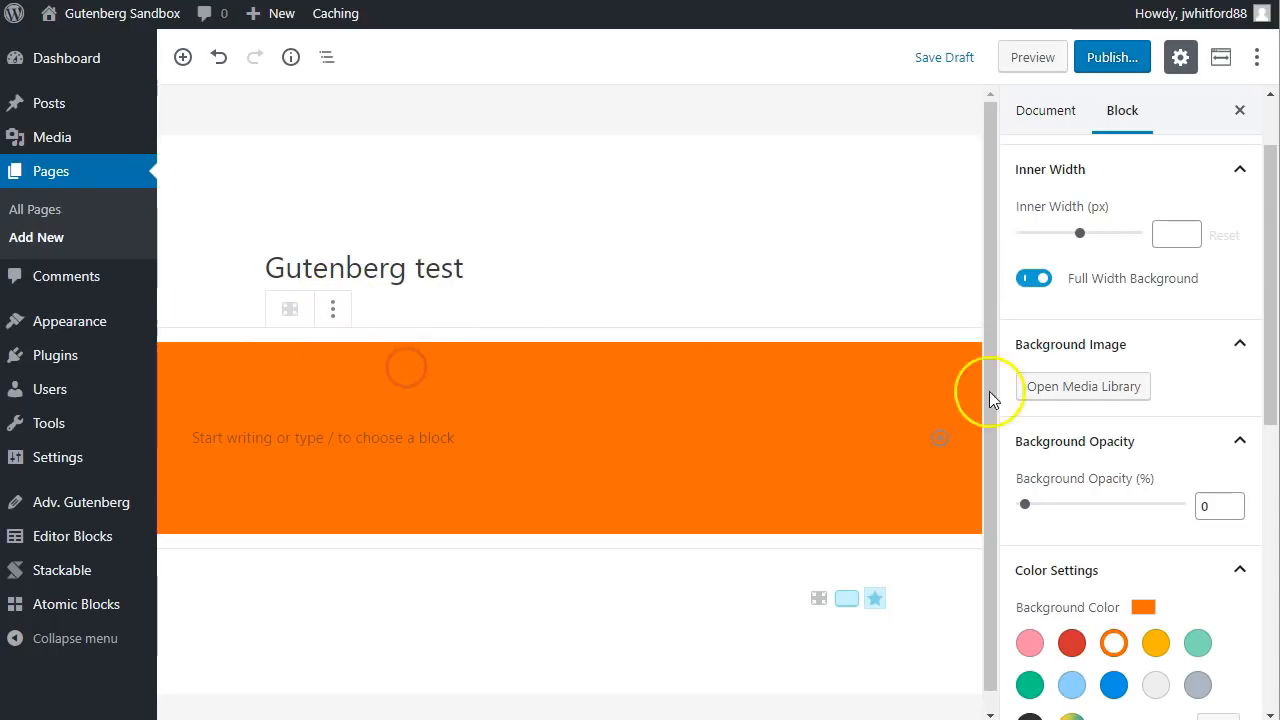
click(1103, 392)
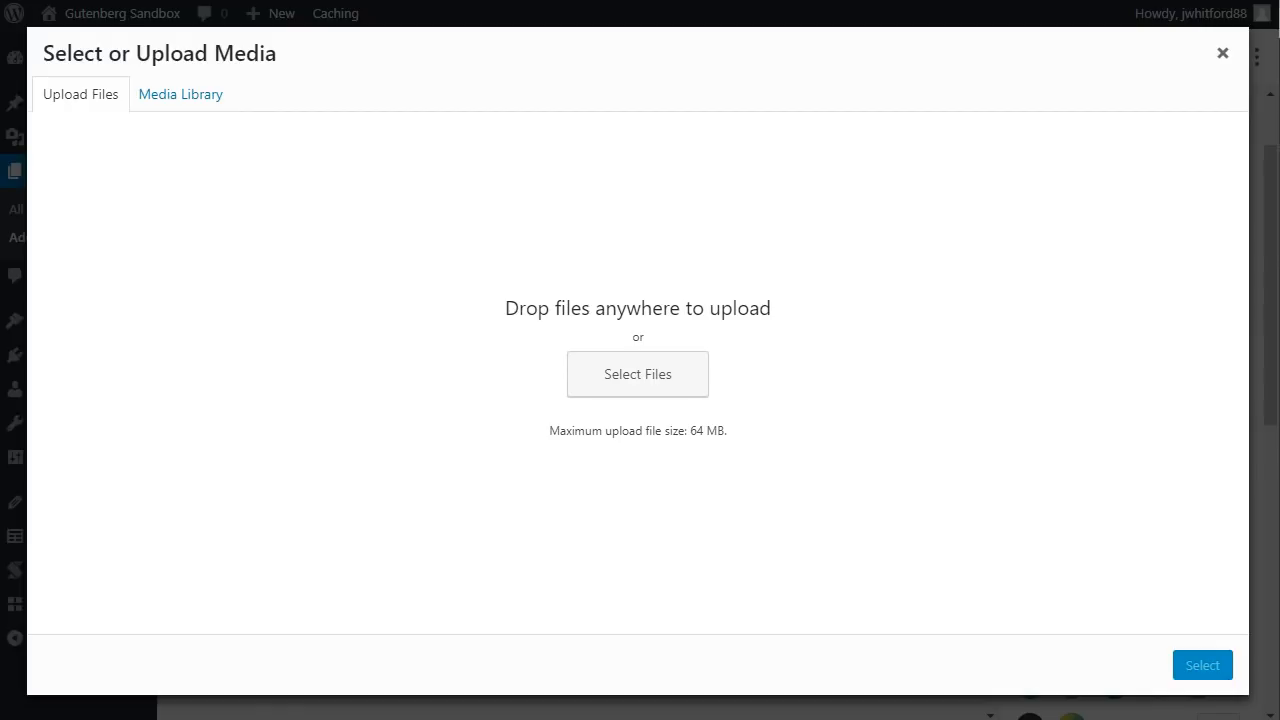
drag(555, 380, 688, 364)
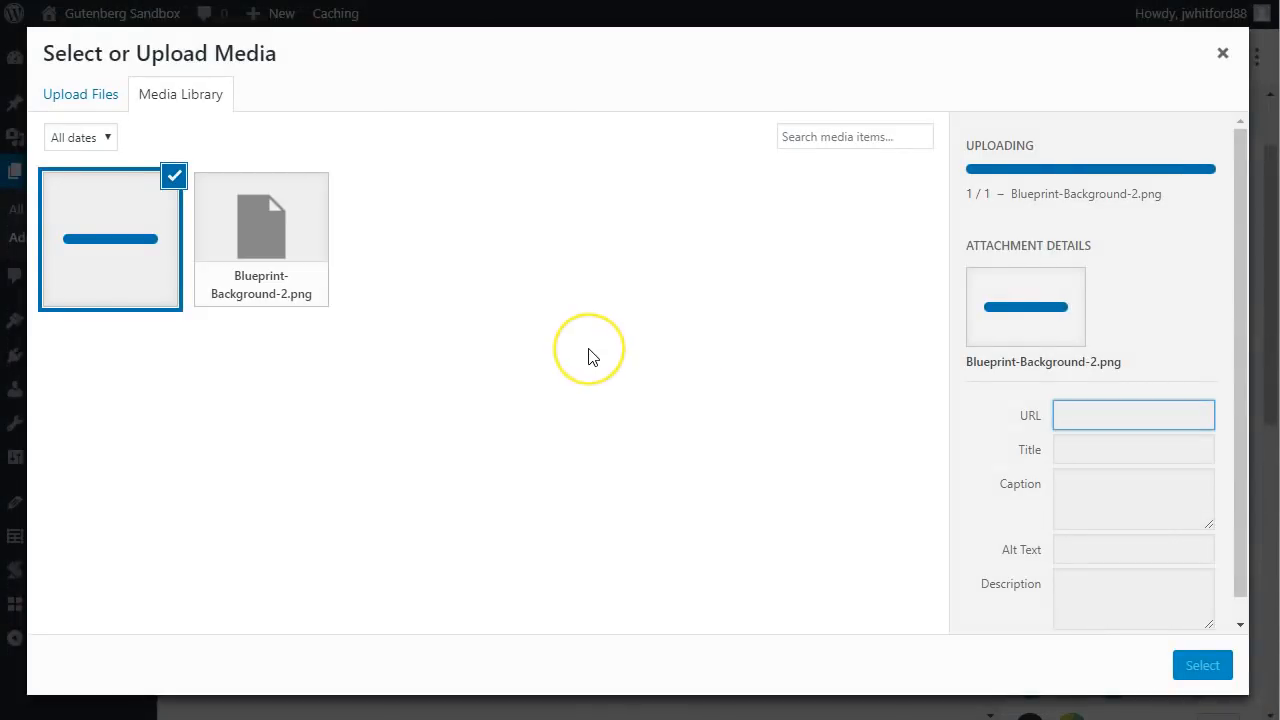
click(1203, 668)
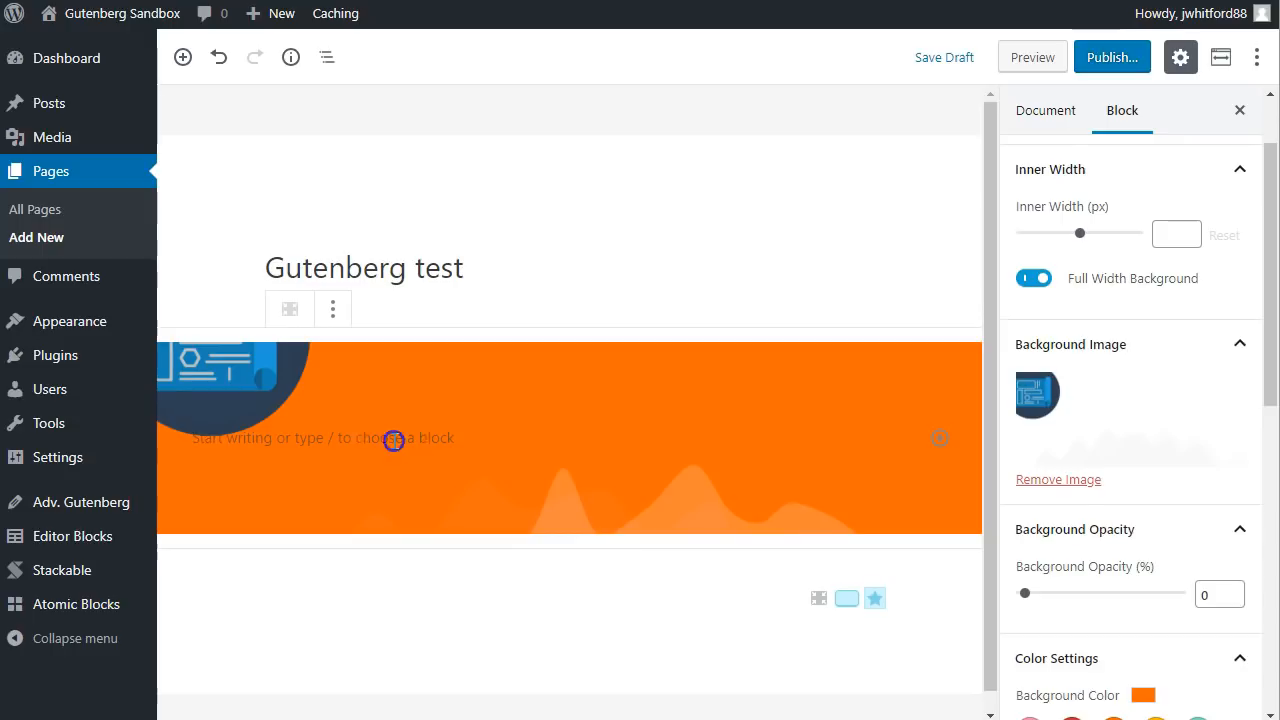
Insert a Media & Text block inside the wrapper and show its media on the right
click(393, 441)
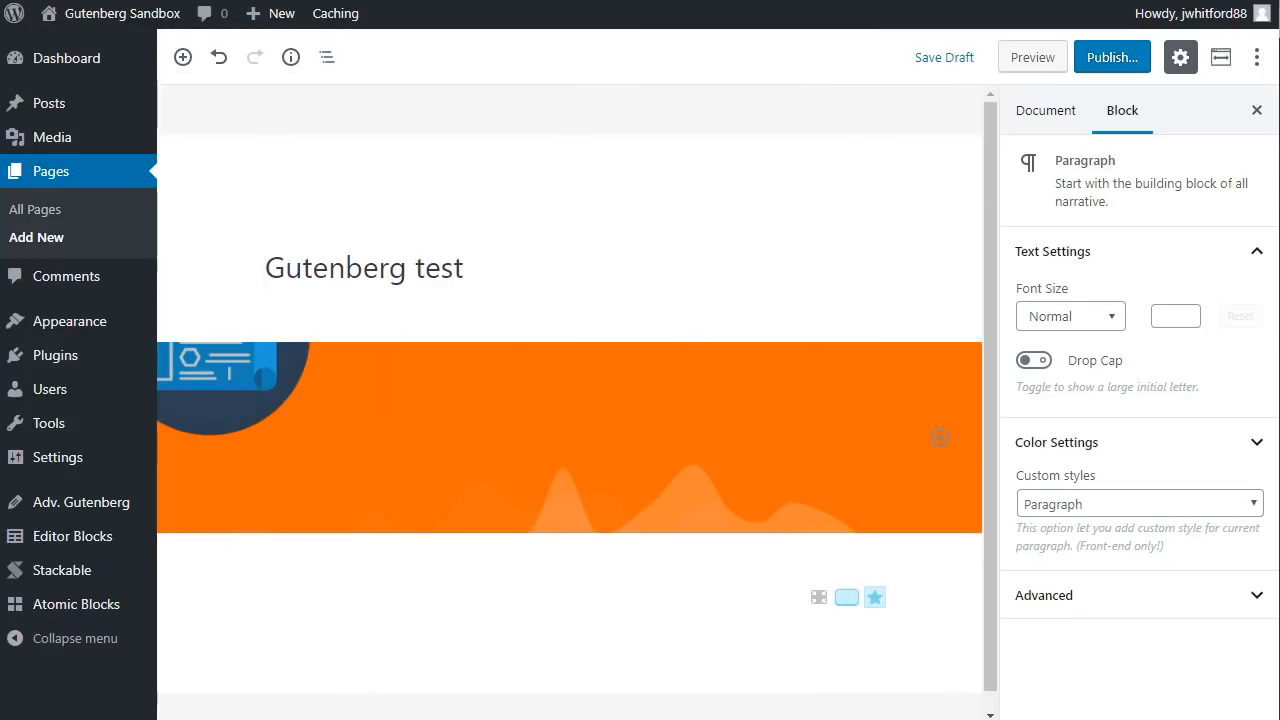
click(466, 466)
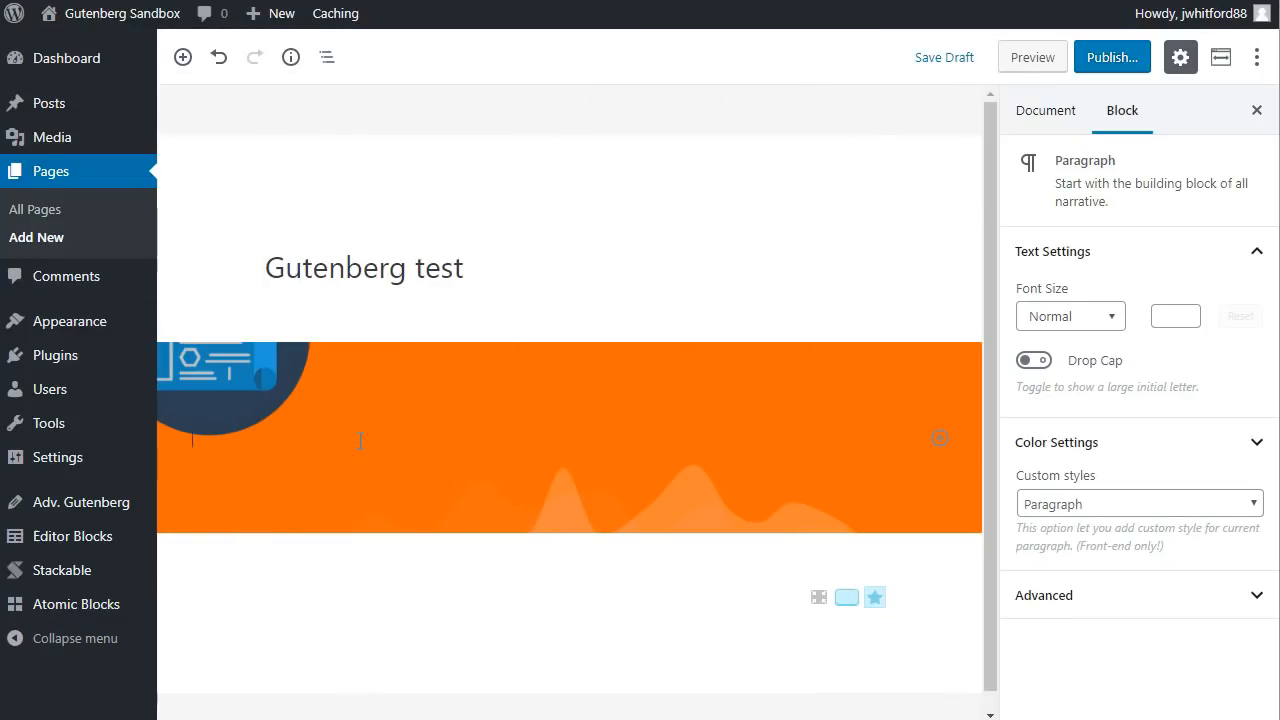
text(/medi)
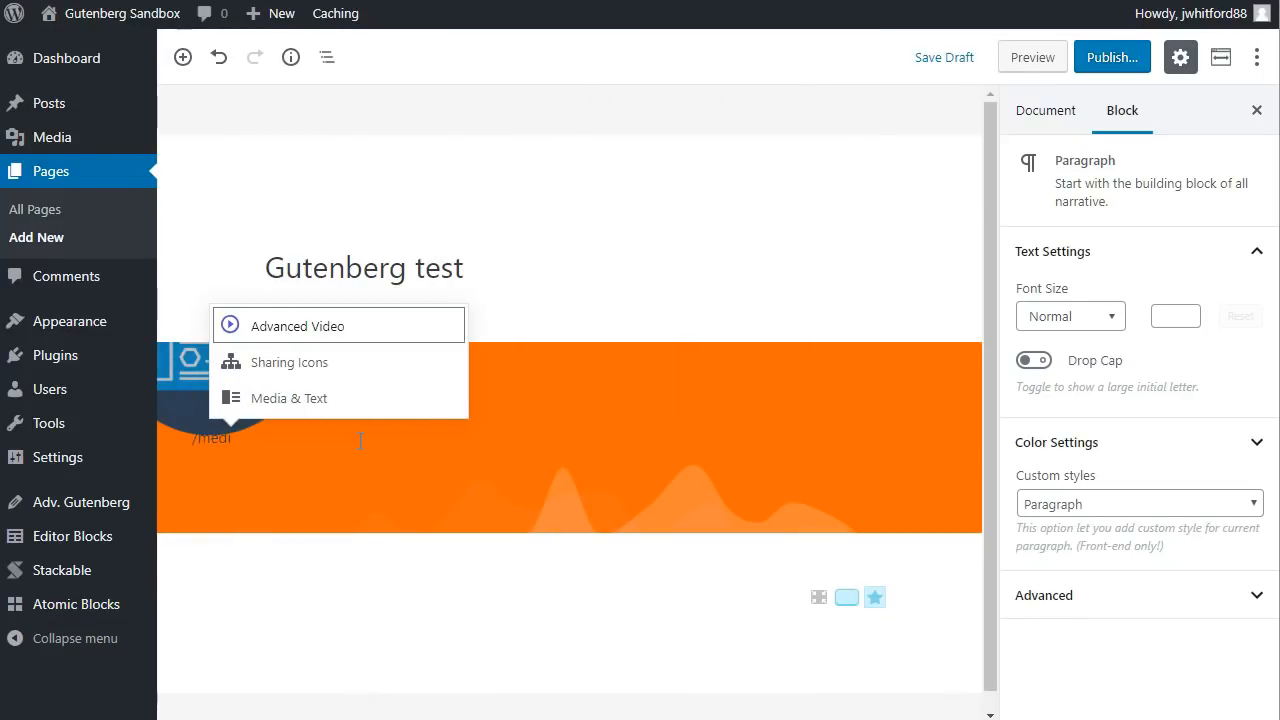
click(322, 400)
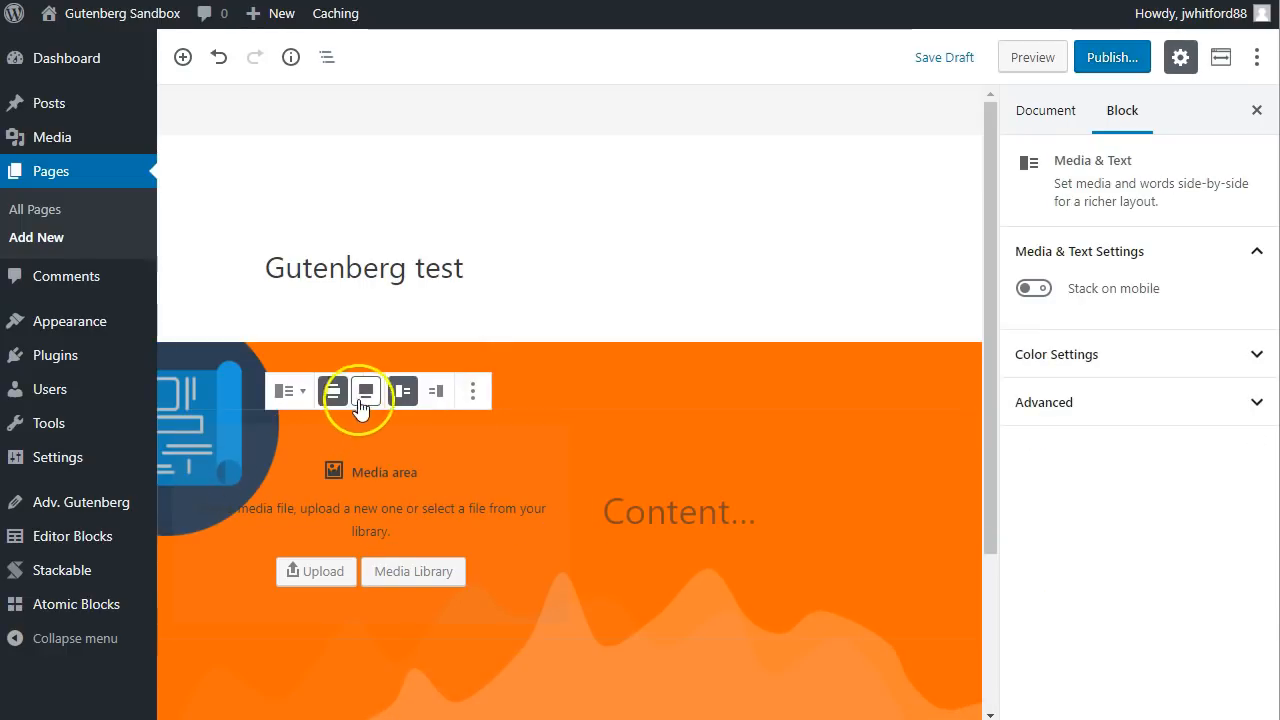
scroll(400, 466, down, 2)
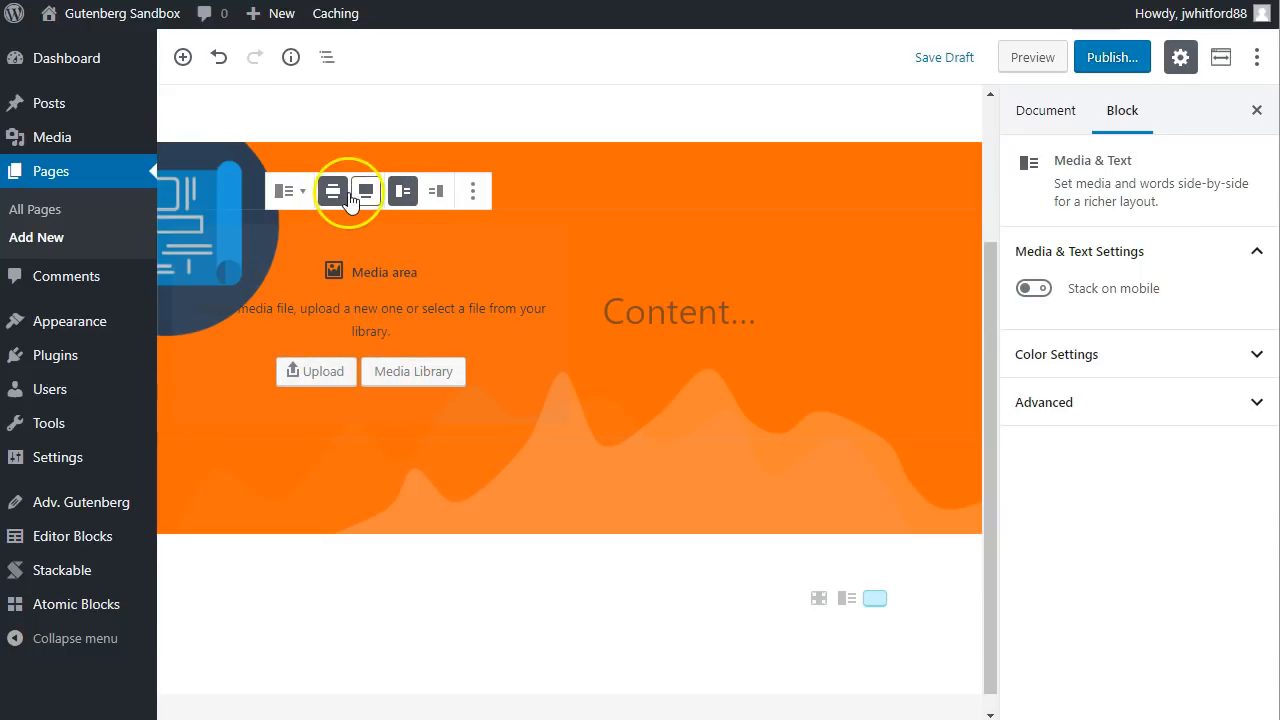
click(435, 191)
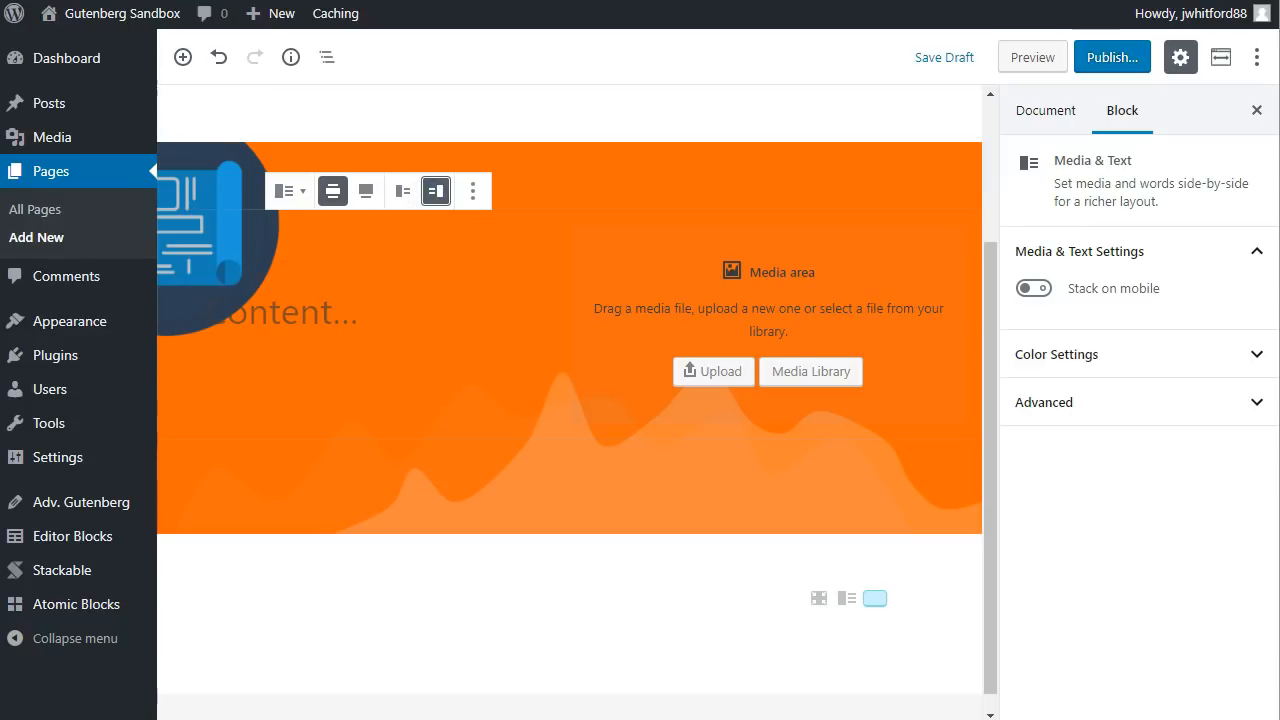
Upload the cut-out photo of the man into the media area and enter "The Perfect Tools For Your Next Project" as the content text
click(820, 379)
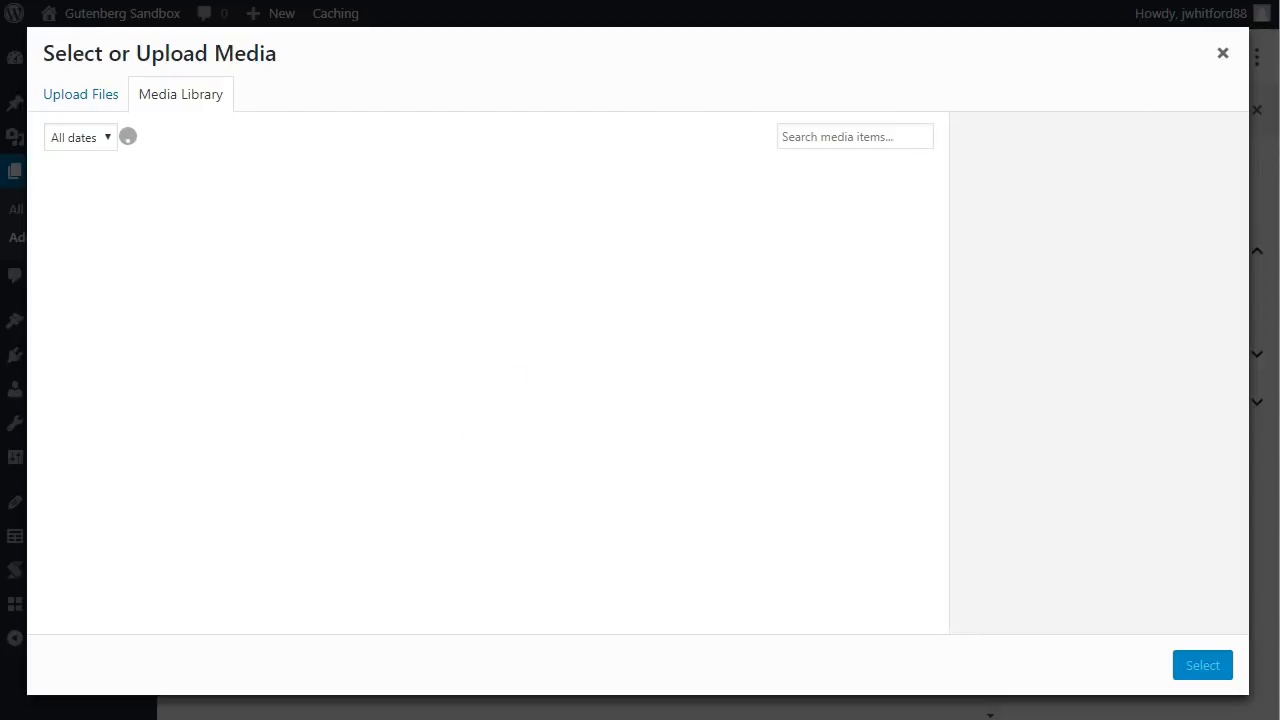
drag(500, 719, 503, 373)
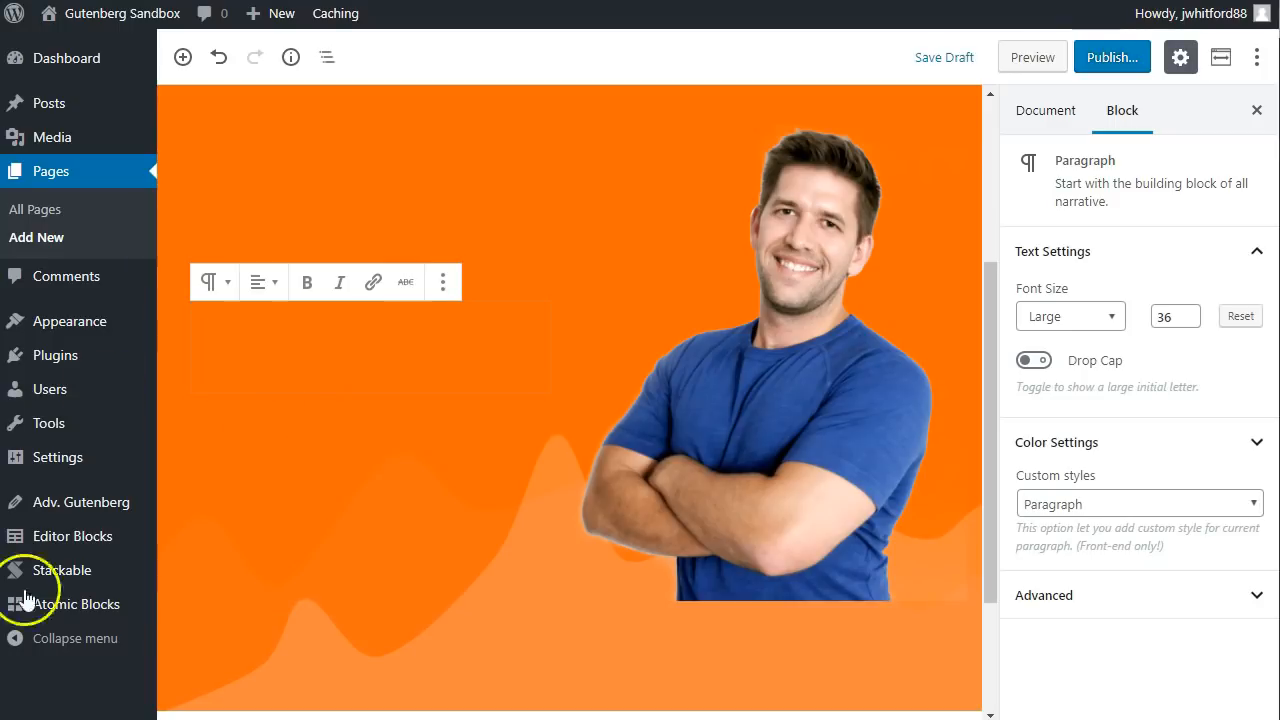
click(320, 332)
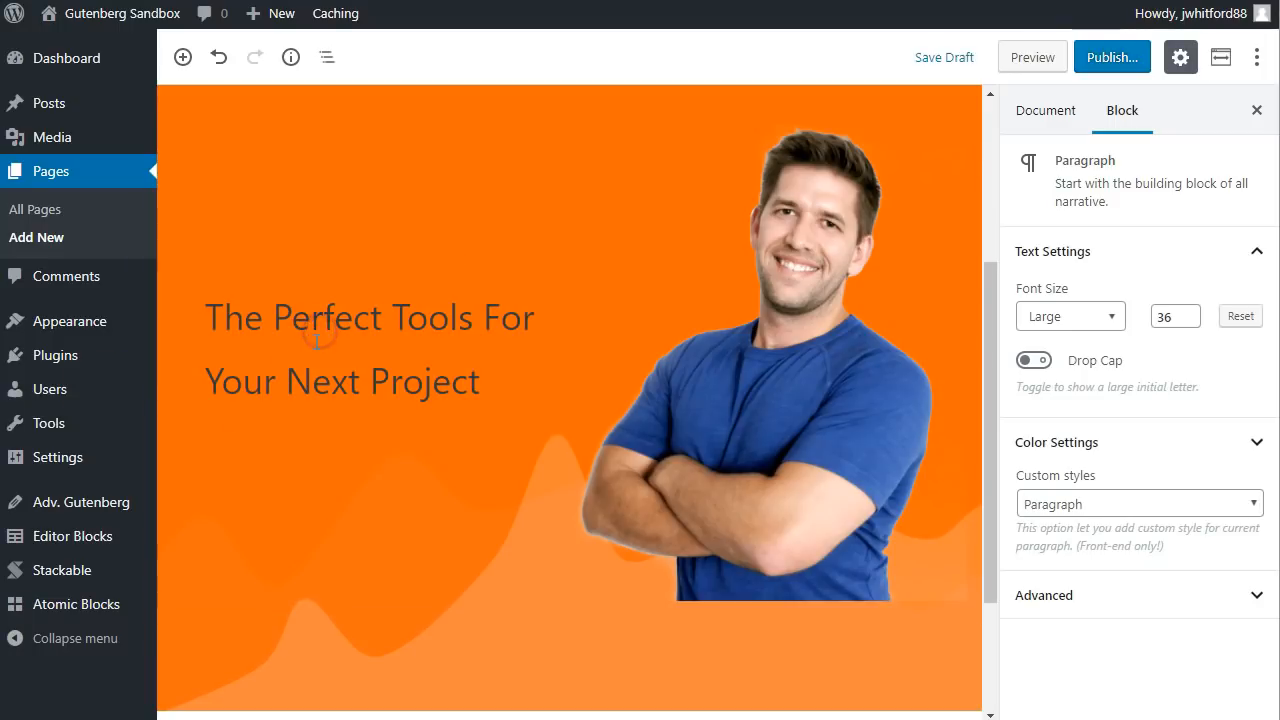
Set the text color of the "The Perfect Tools For Your Next Project" paragraph to white with a custom color
scroll(526, 344, down, 1)
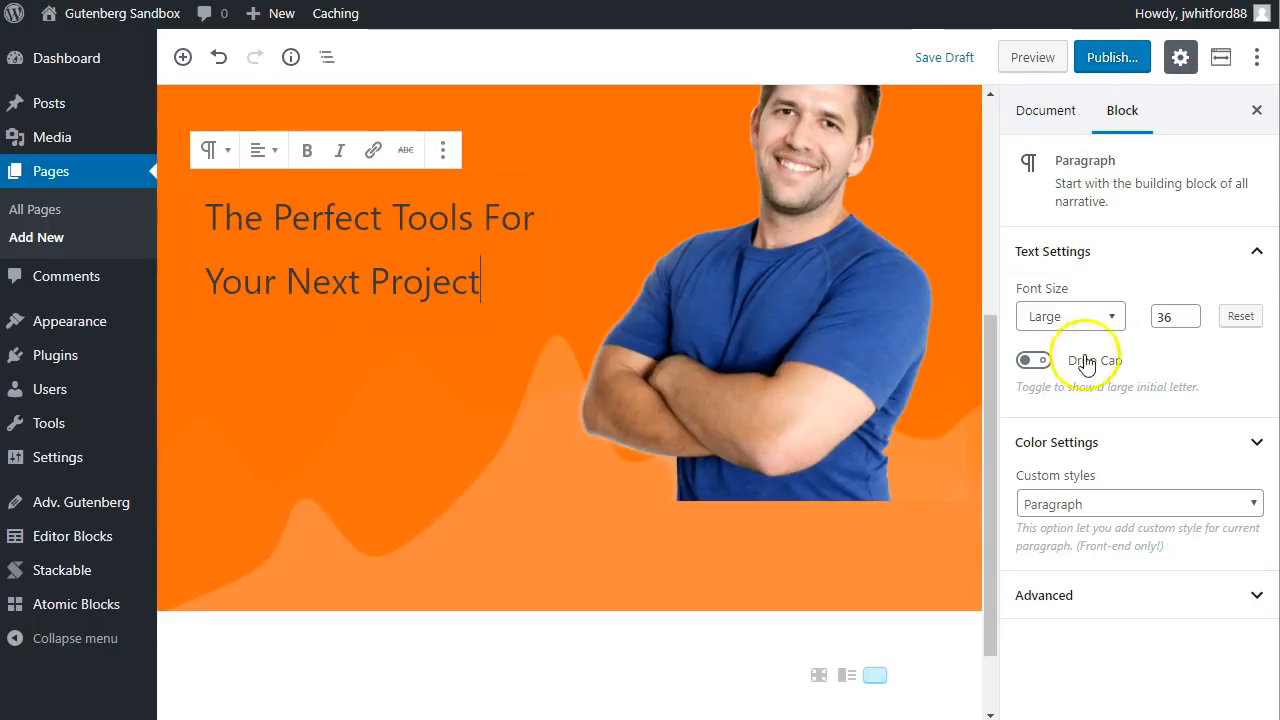
click(1075, 452)
scroll(1075, 460, down, 1)
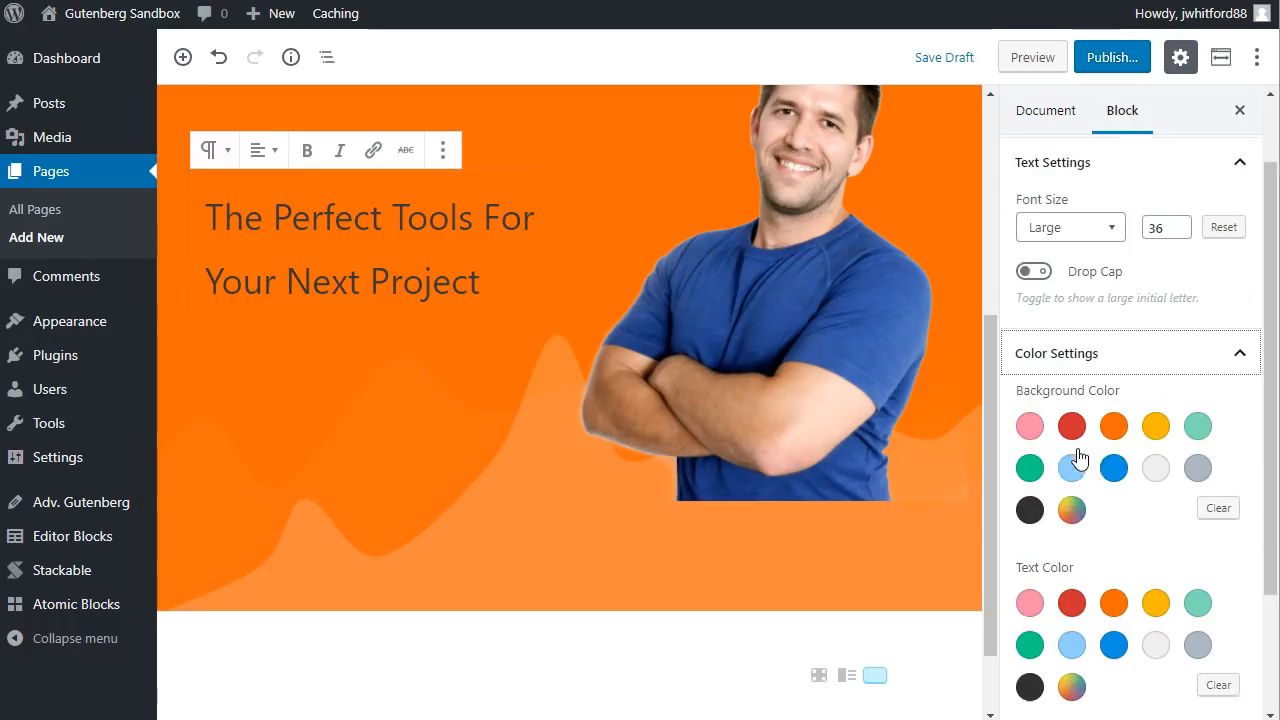
scroll(1100, 580, down, 1)
click(1075, 577)
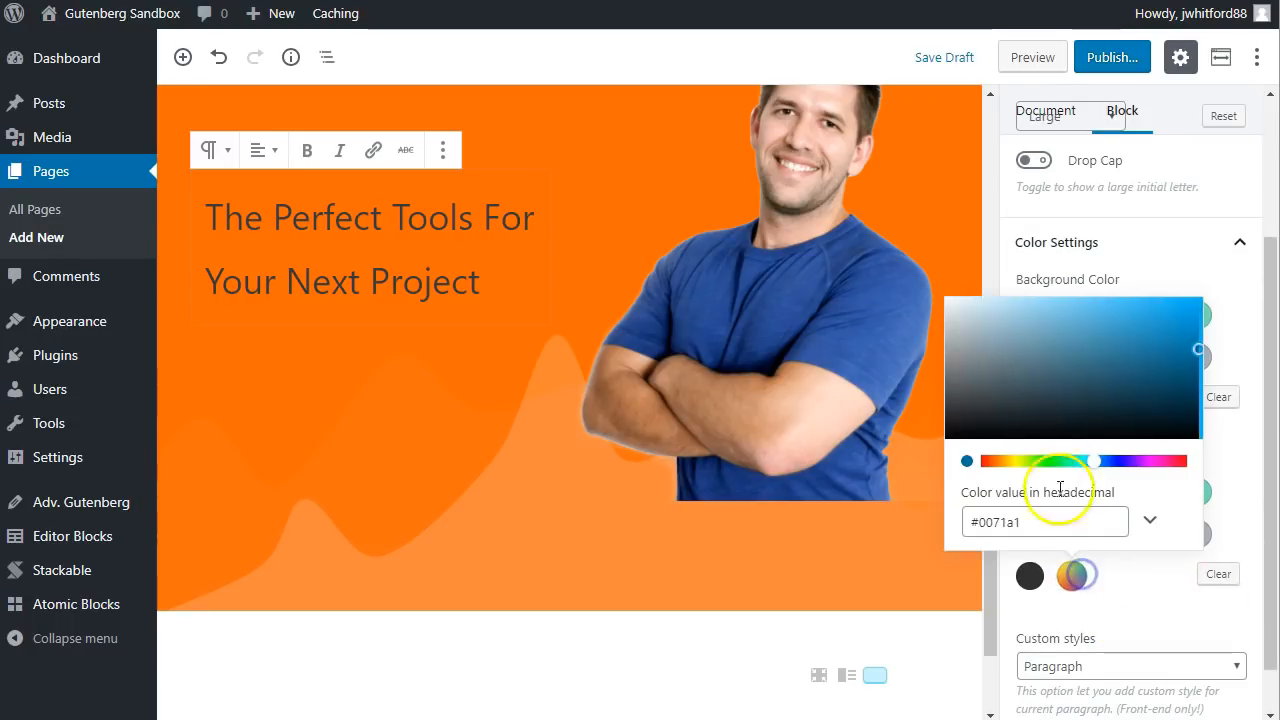
click(892, 234)
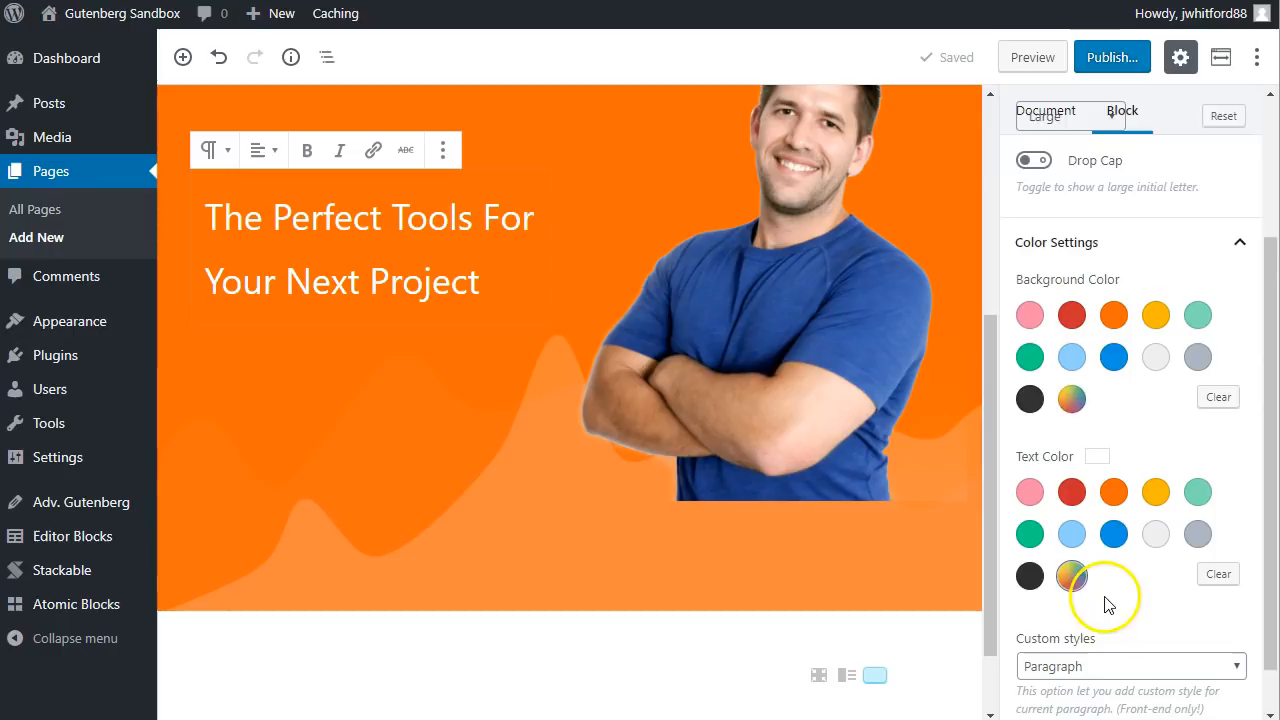
scroll(1110, 598, down, 1)
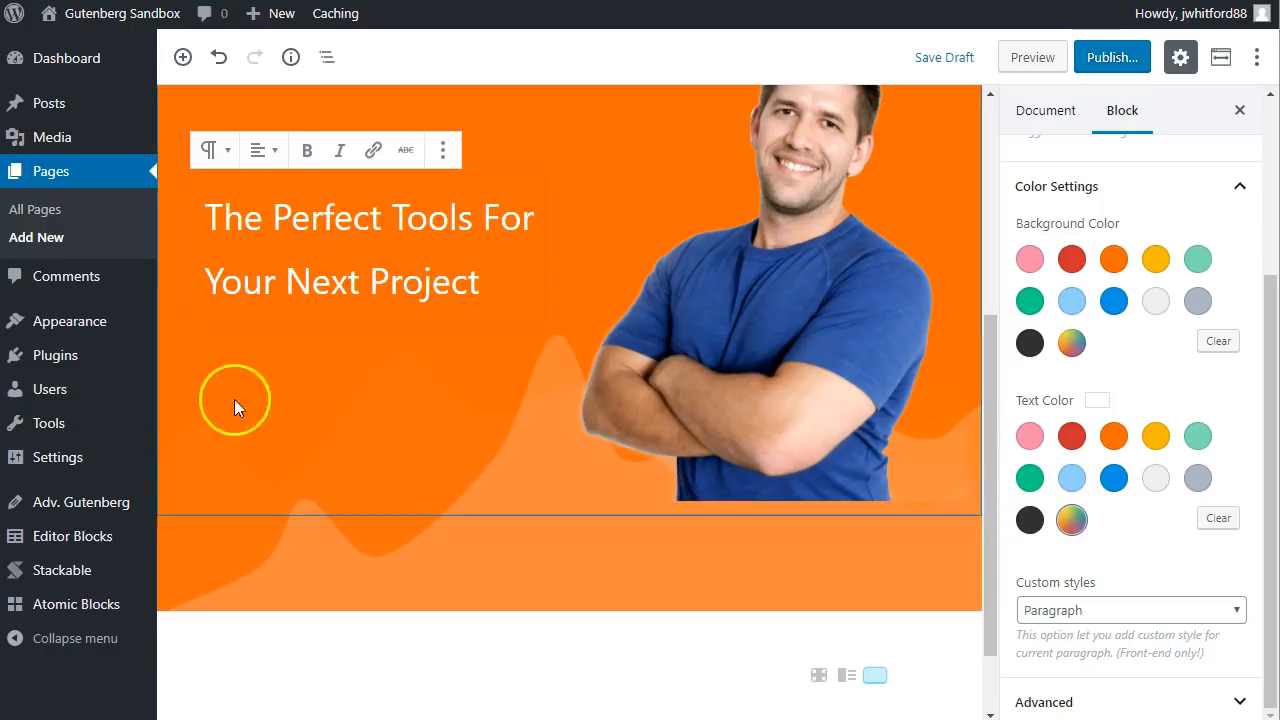
Below the headline, add a one-line personal greeting and the paragraph "I help entrepreneurs find (and master) the perfect tools to grow their business."
click(410, 362)
click(478, 258)
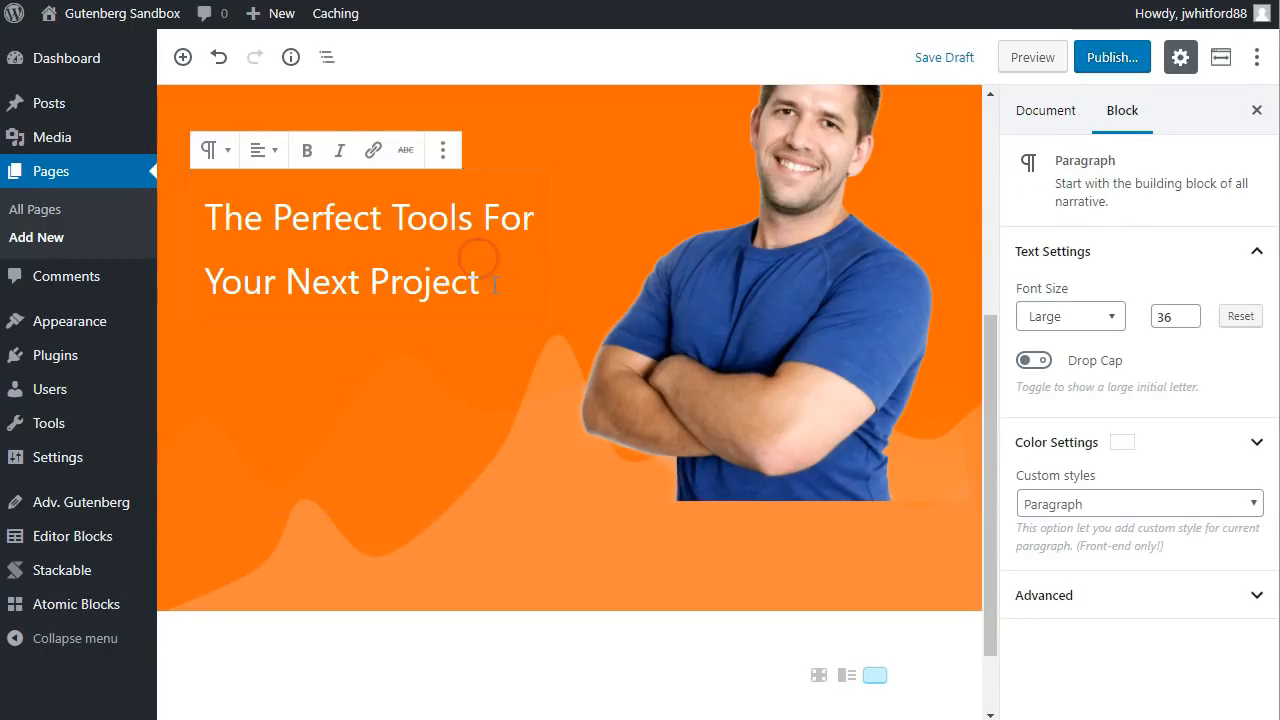
key(Return)
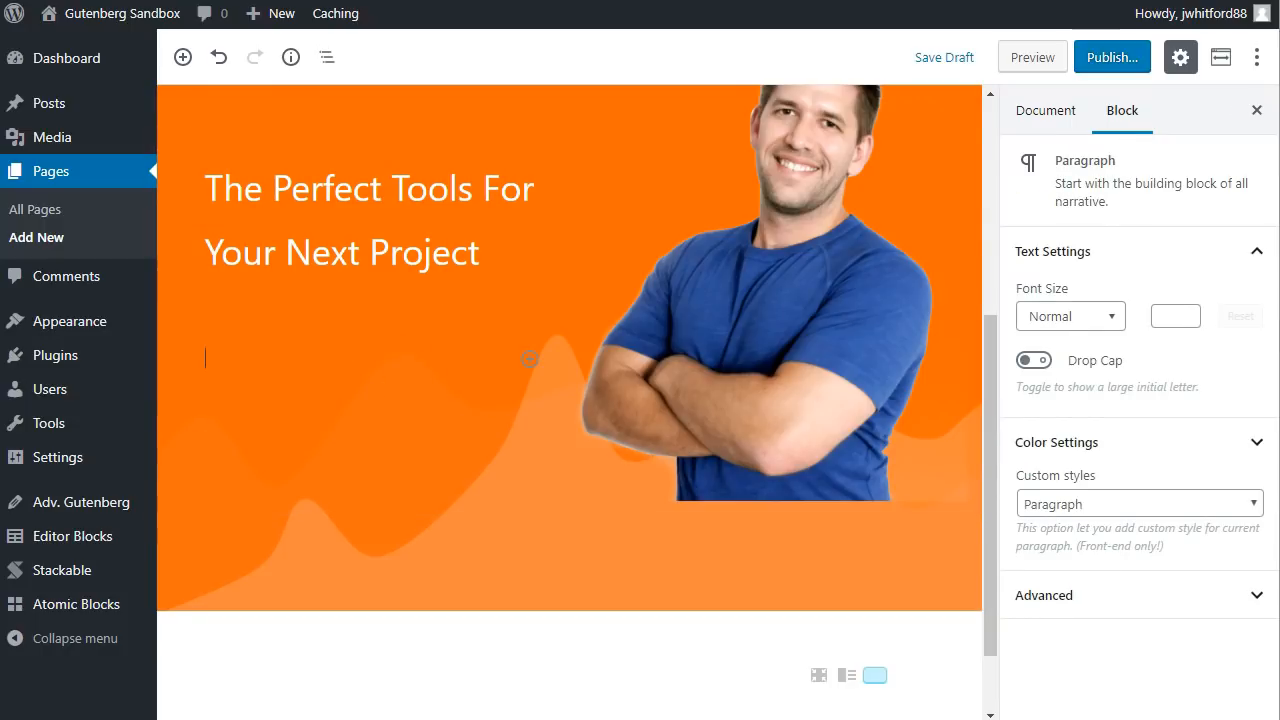
text(Hi, I'm John! I help entrepreneurs find (and master) the perfect tools to grow their business.)
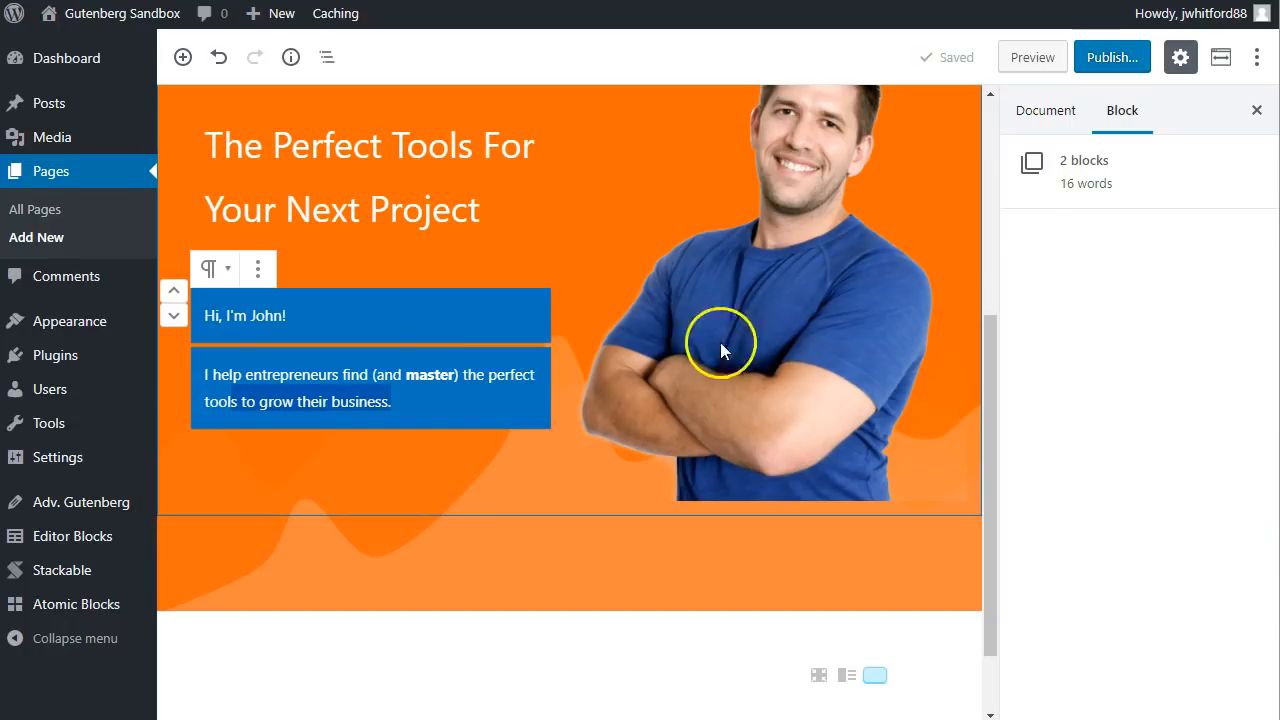
Set the text color of the "I help entrepreneurs" paragraph to white with a custom color
click(459, 366)
drag(431, 406, 201, 377)
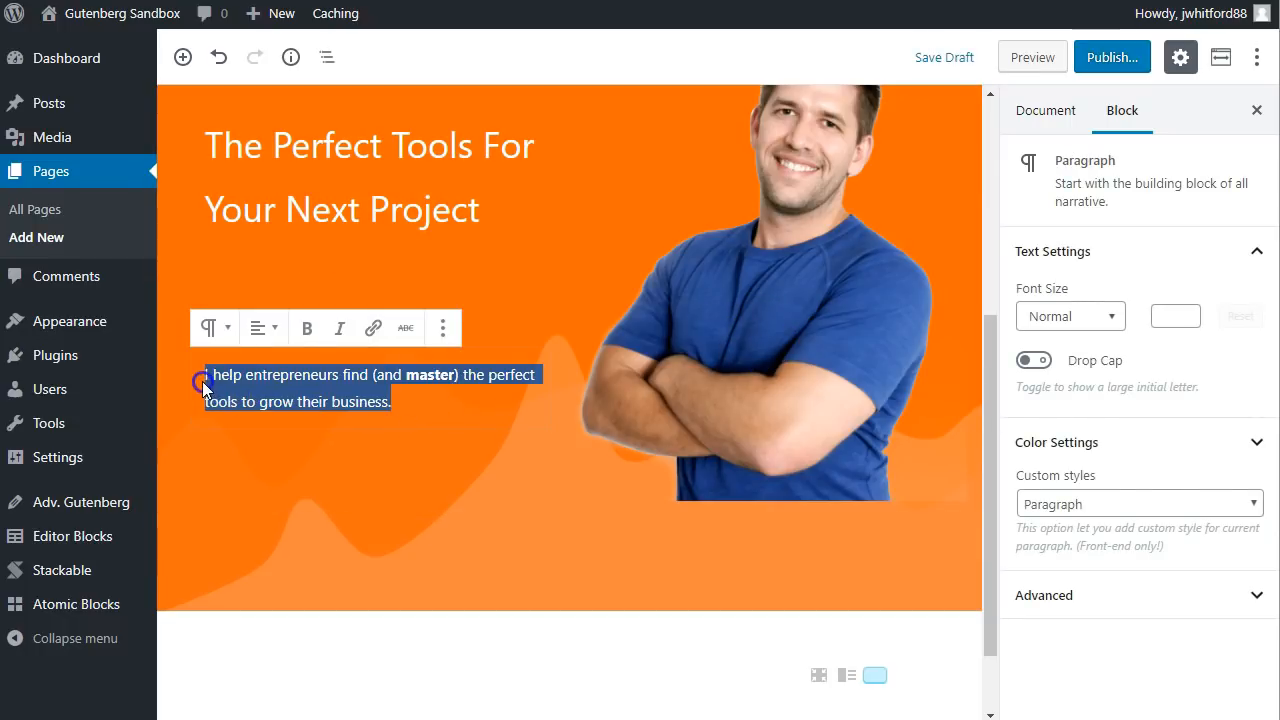
click(1148, 506)
click(1146, 502)
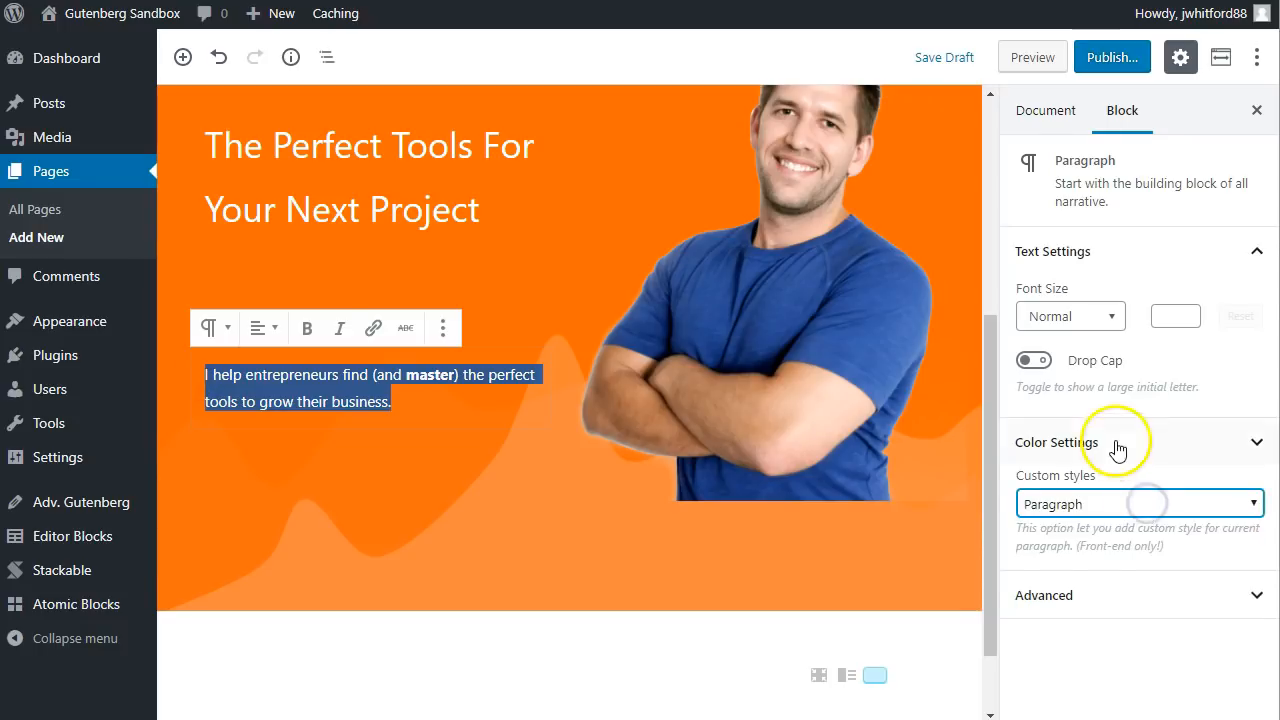
click(1117, 446)
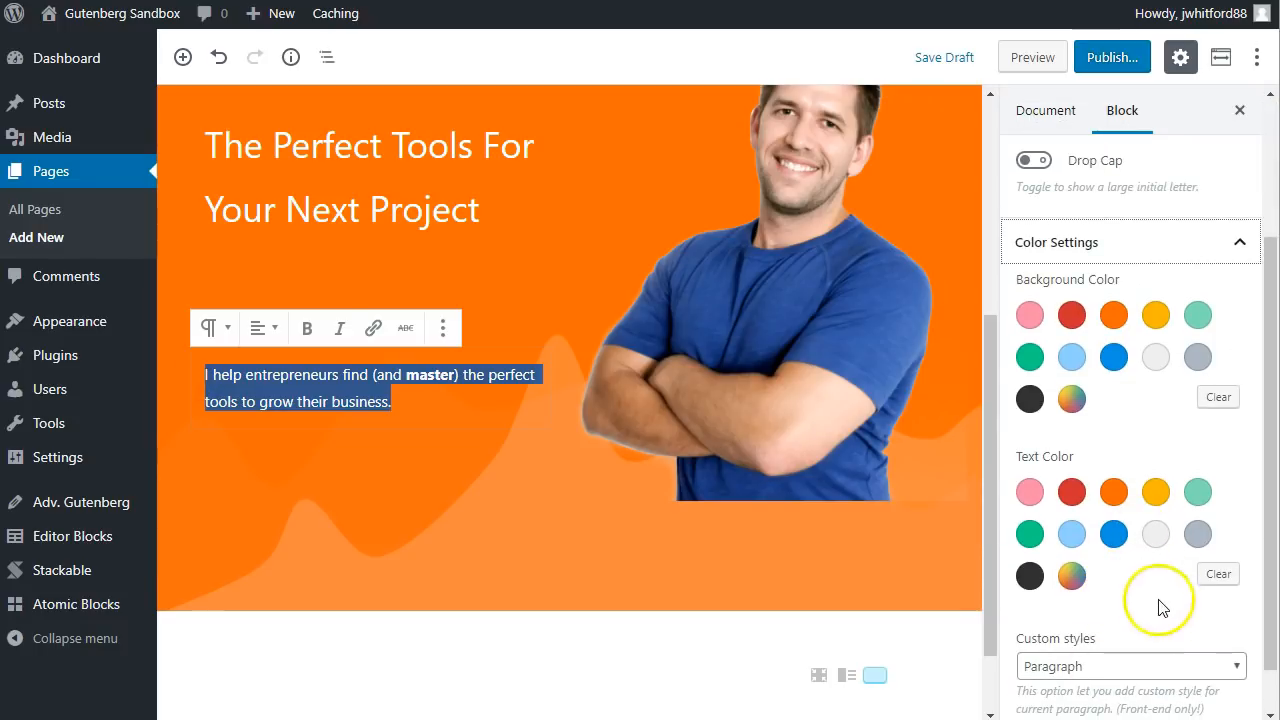
click(1075, 580)
drag(1102, 404, 873, 250)
click(650, 412)
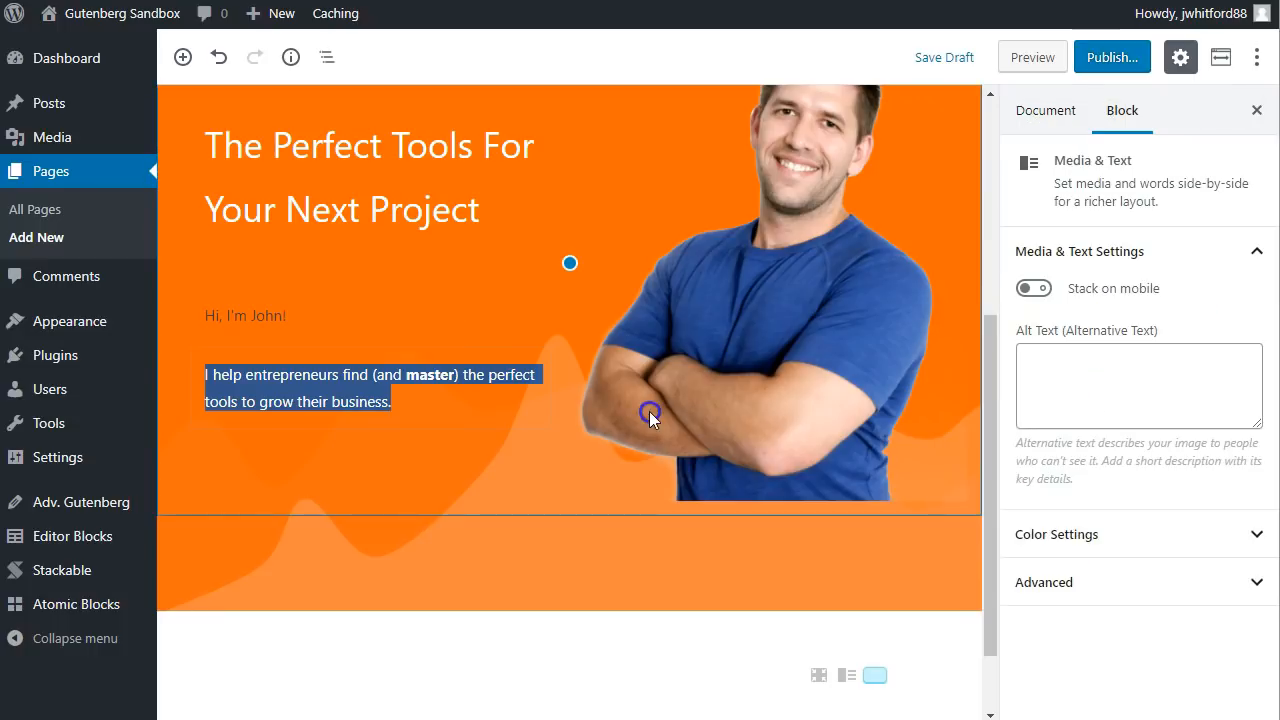
Set the greeting line's text color to white and place the cursor in the wrapper below the Media & Text block
click(271, 315)
click(1030, 451)
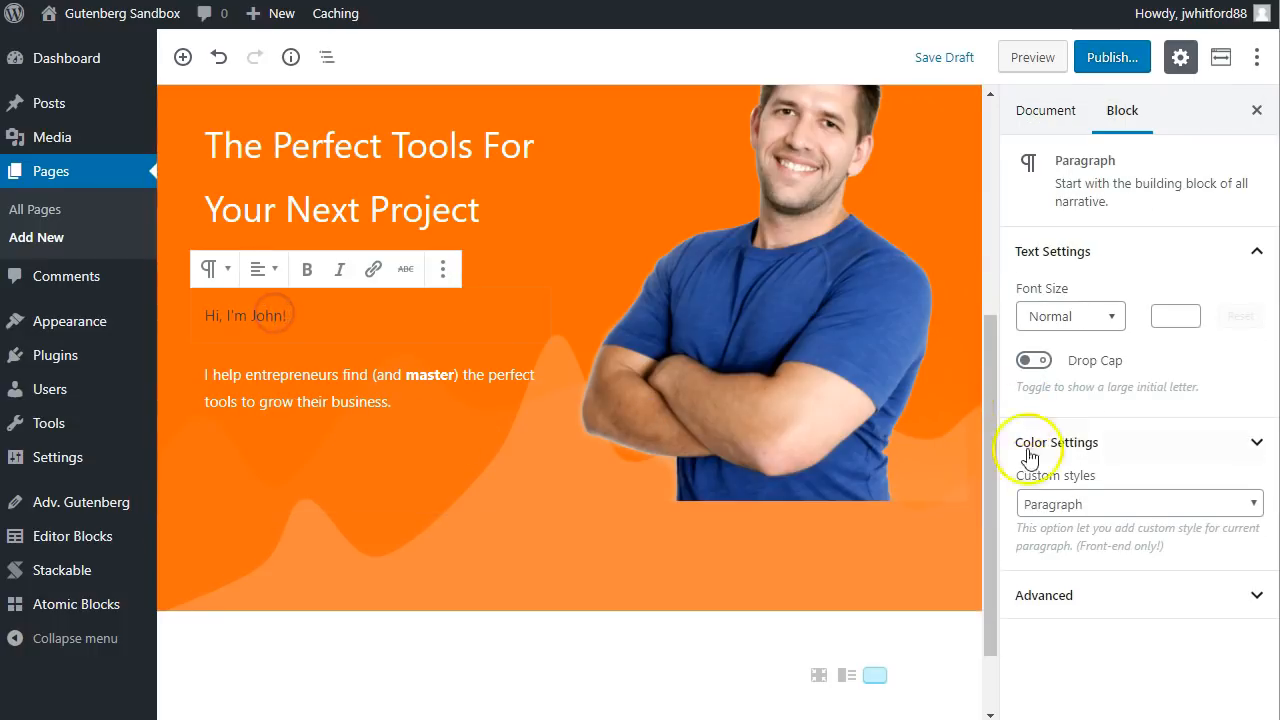
click(1045, 448)
scroll(1090, 625, down, 2)
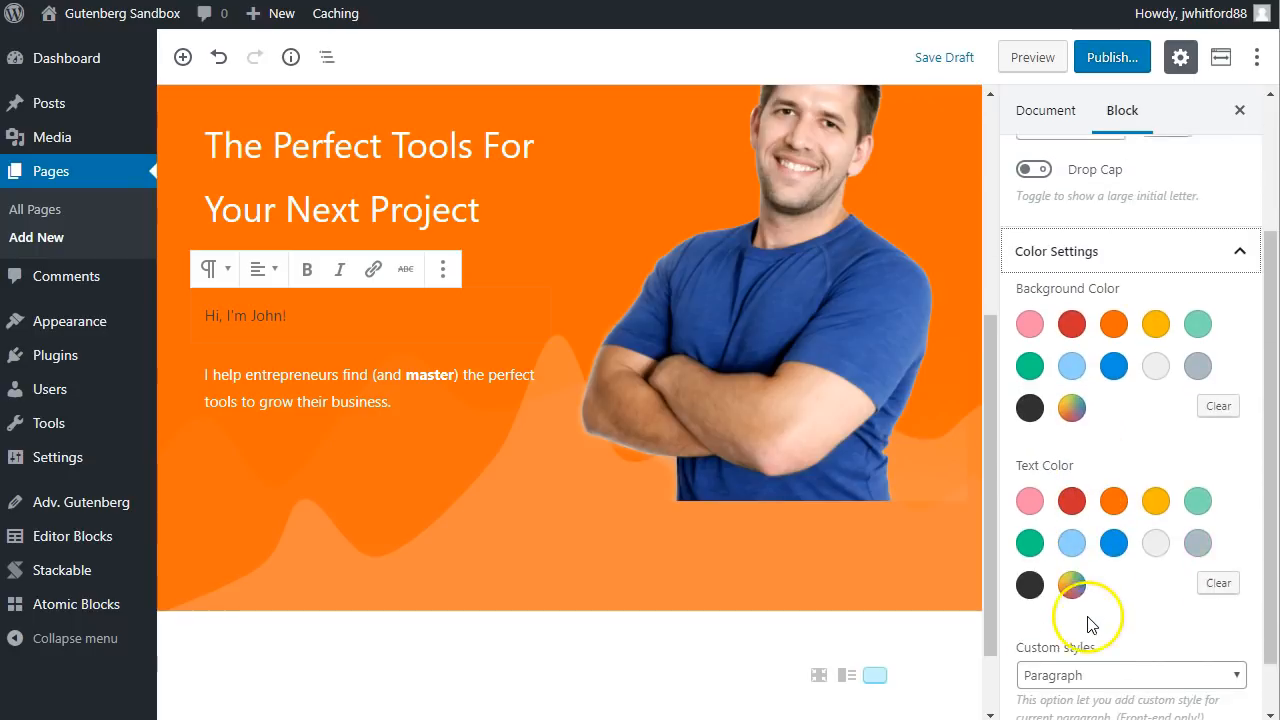
click(1071, 575)
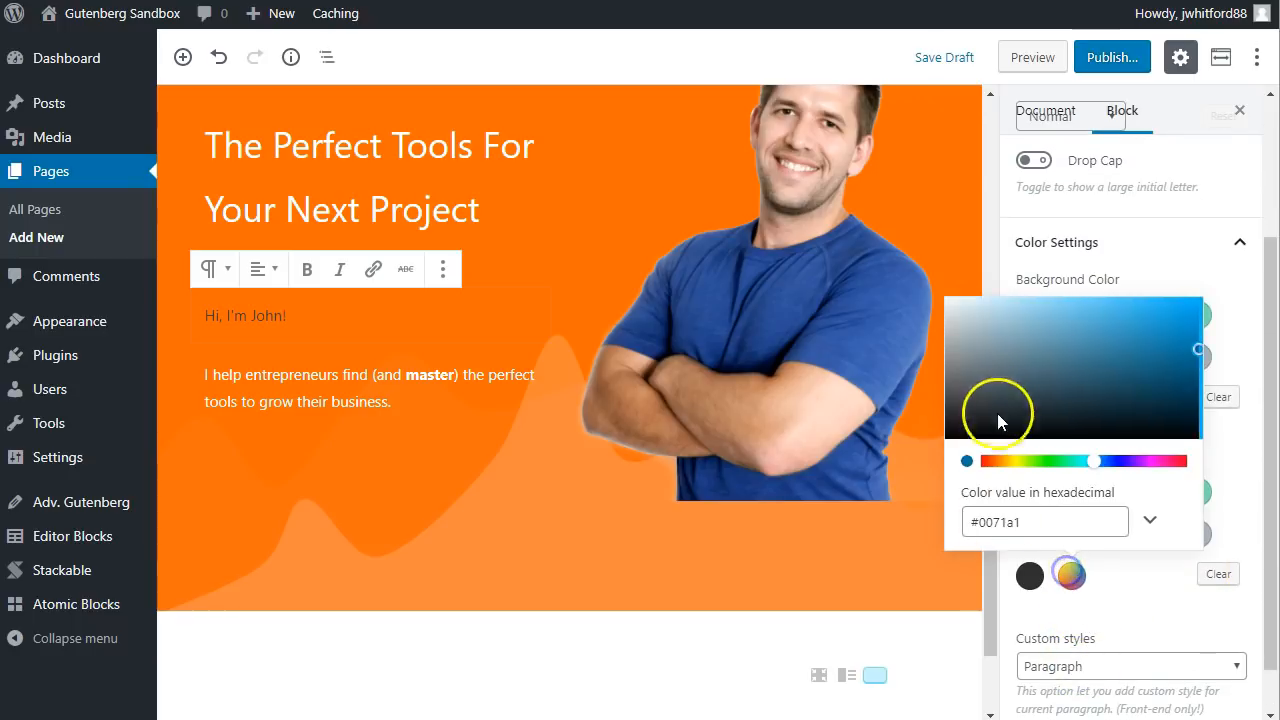
click(885, 303)
click(623, 540)
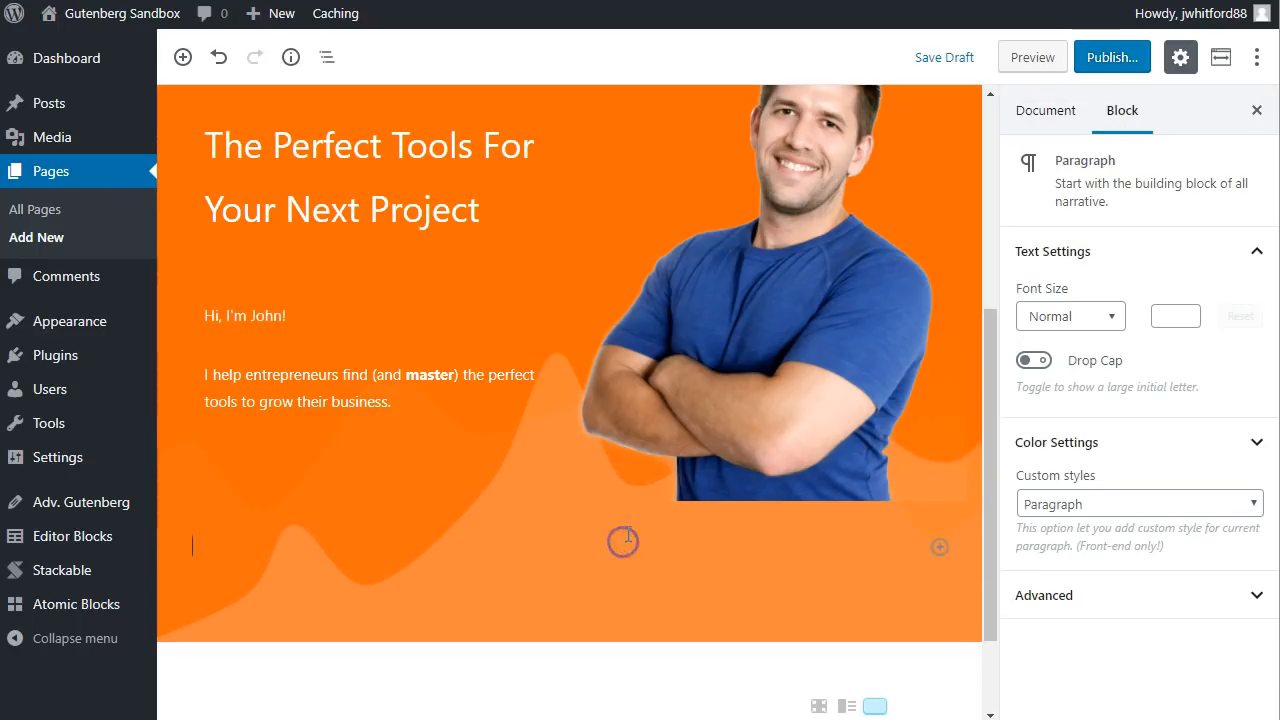
scroll(623, 540, up, 2)
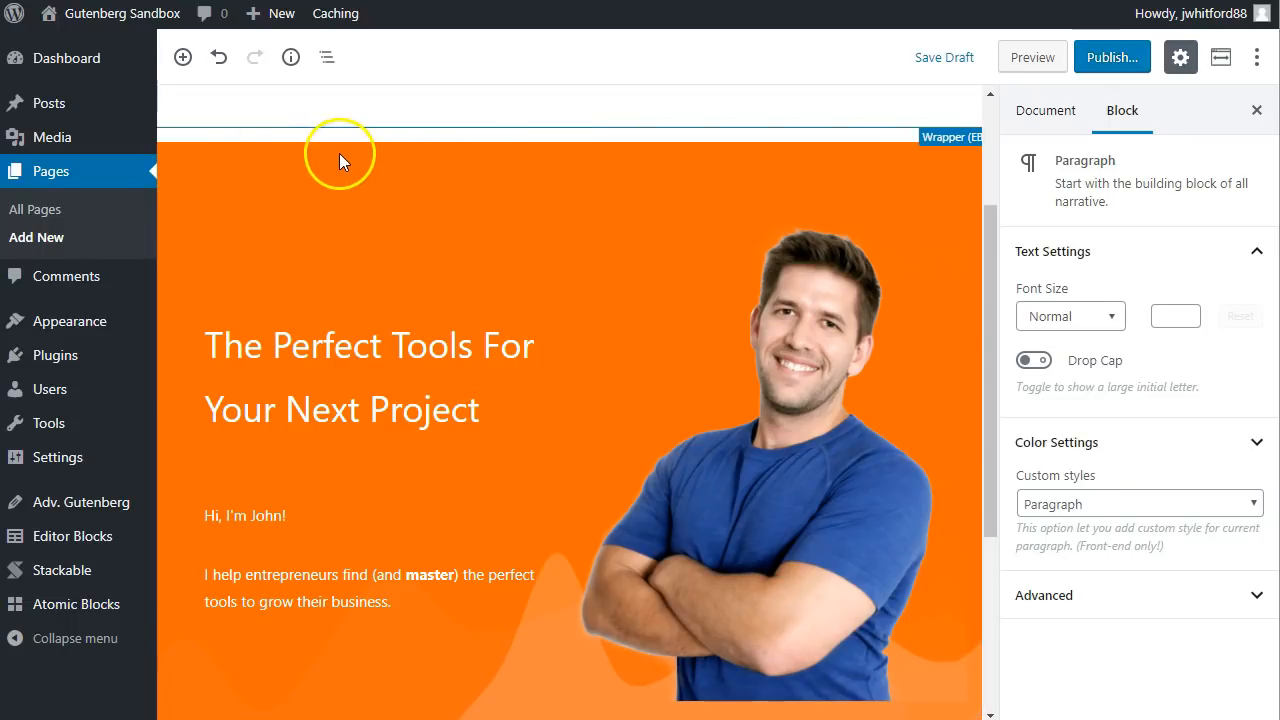
Set the bottom padding of the orange hero's Wrapper block to 0
scroll(750, 372, down, 1)
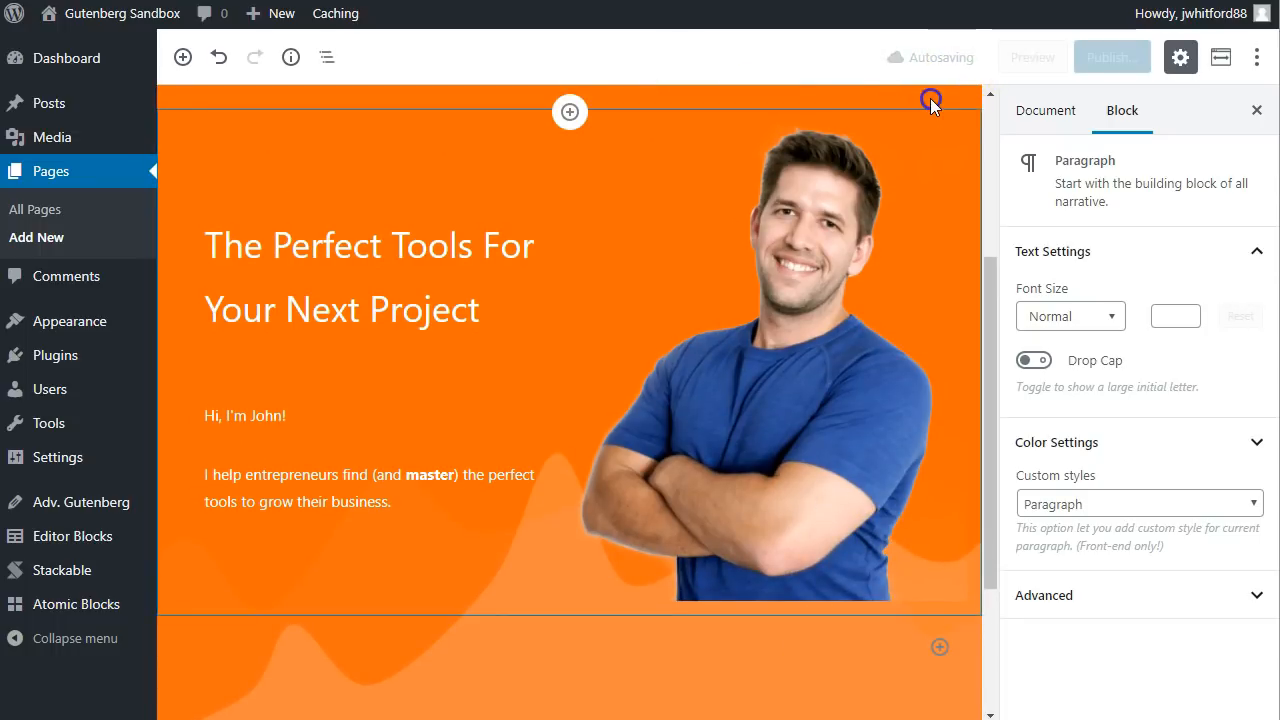
click(832, 229)
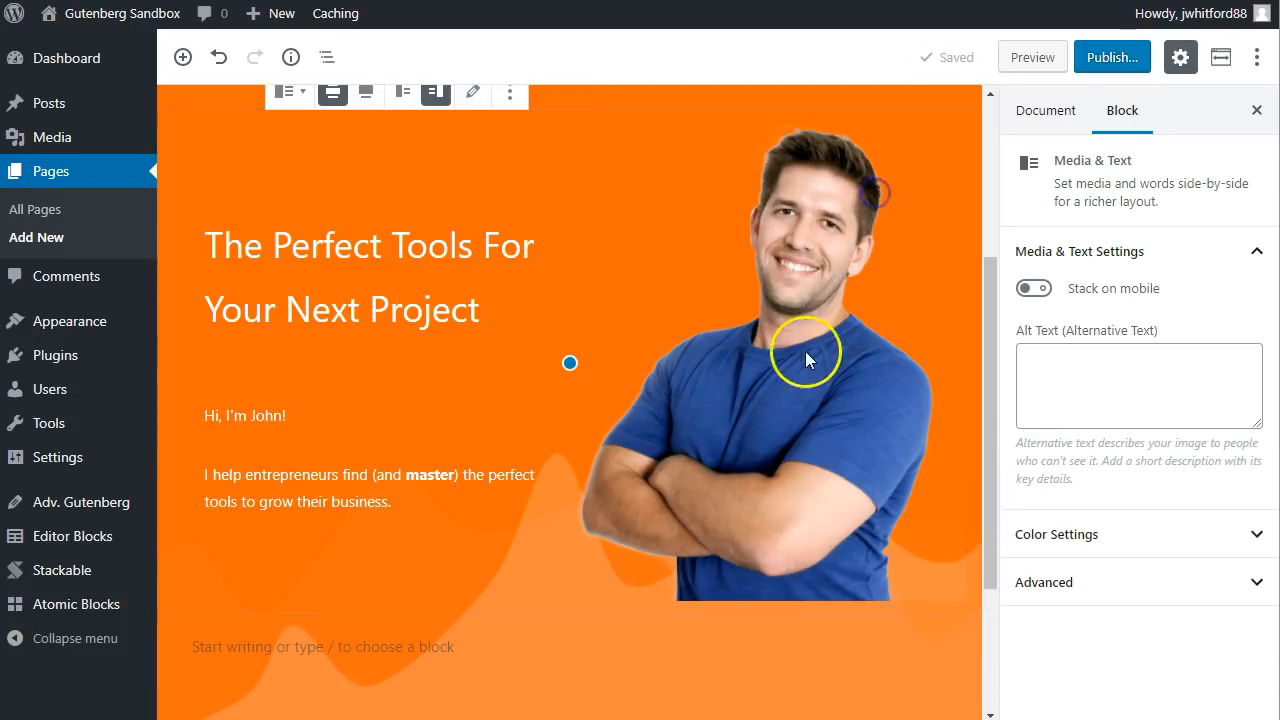
scroll(776, 660, down, 1)
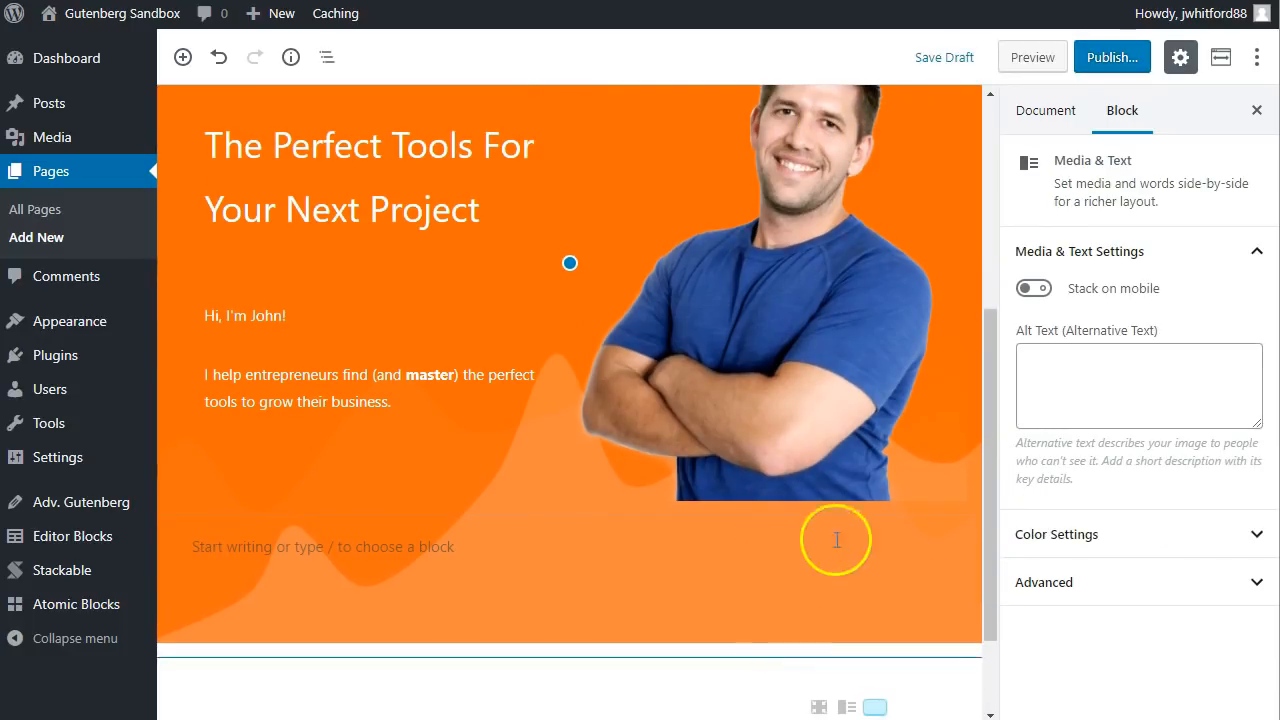
click(861, 583)
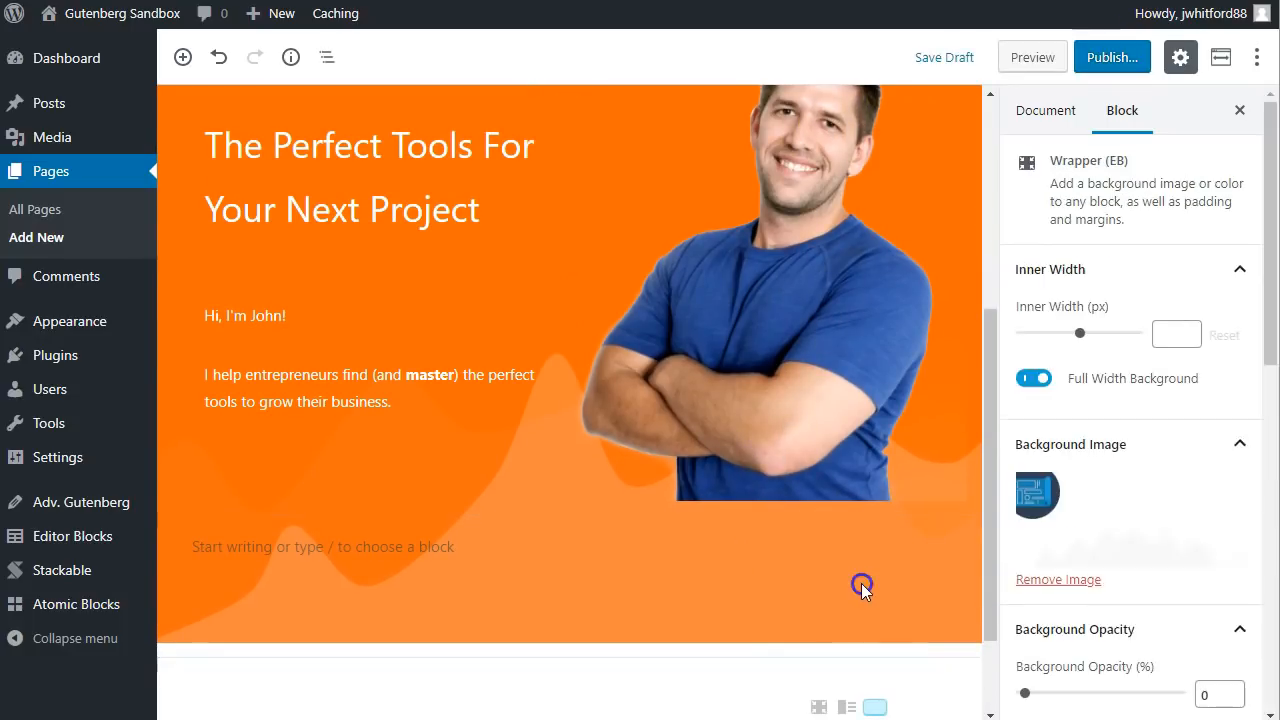
scroll(1085, 428, down, 2)
scroll(1087, 430, down, 6)
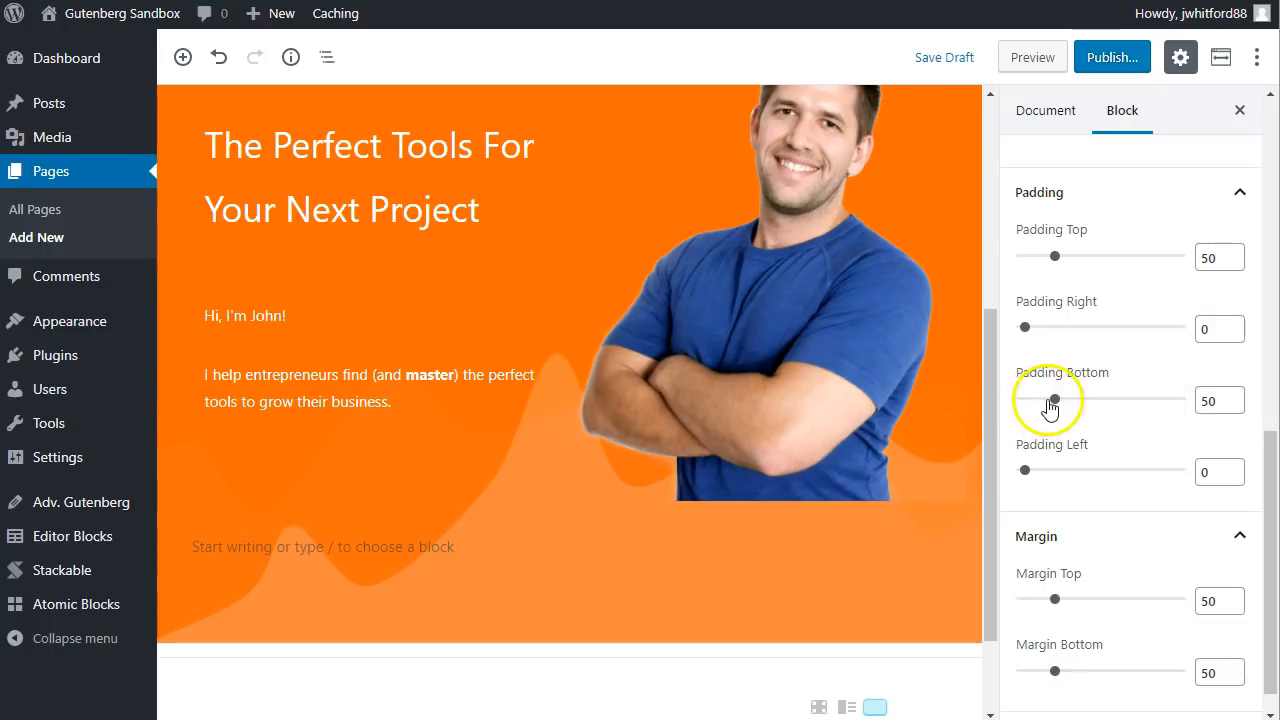
drag(1053, 401, 1024, 399)
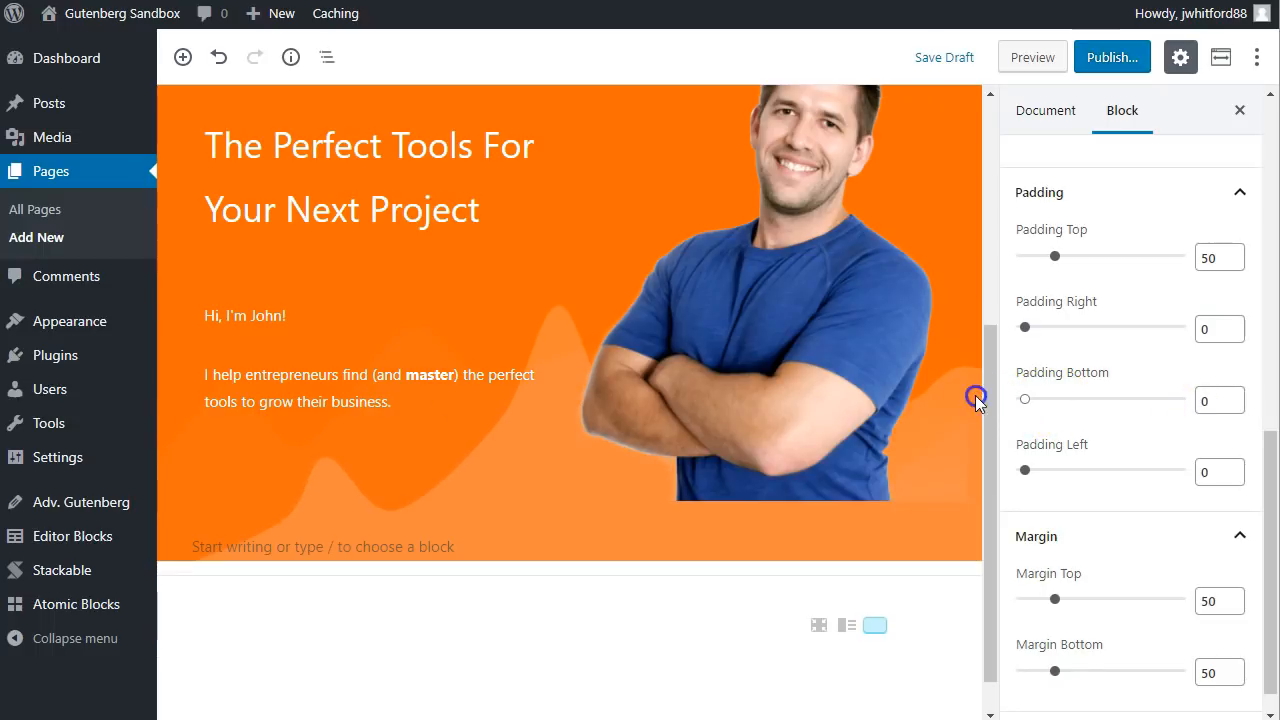
click(722, 547)
Save the draft and check the hero section's layout and bottom edge in the page preview
scroll(732, 500, up, 3)
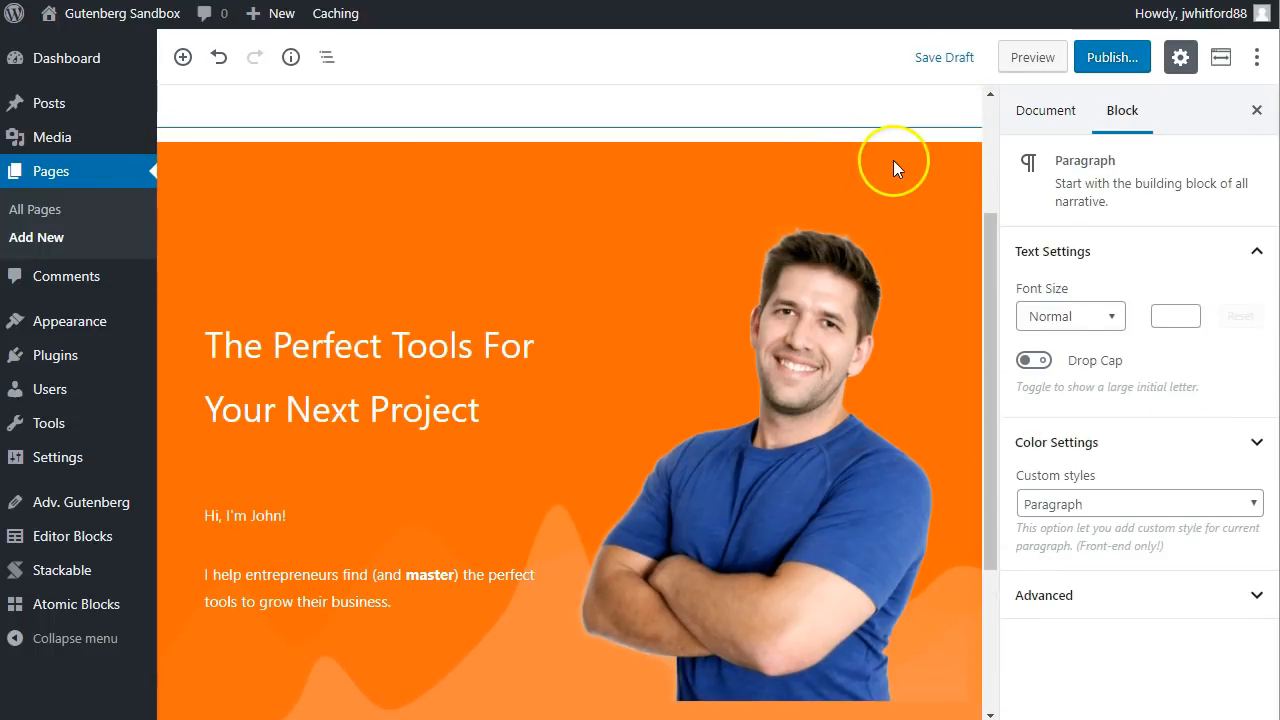
click(958, 56)
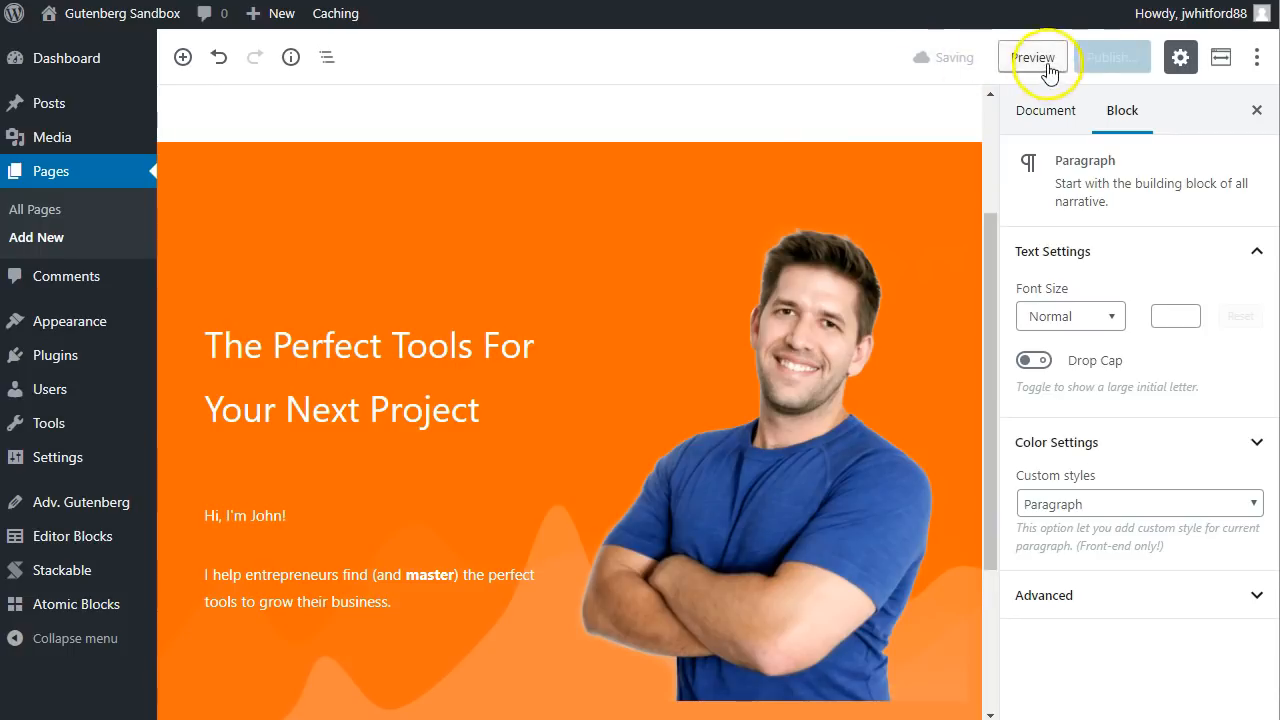
scroll(817, 217, down, 3)
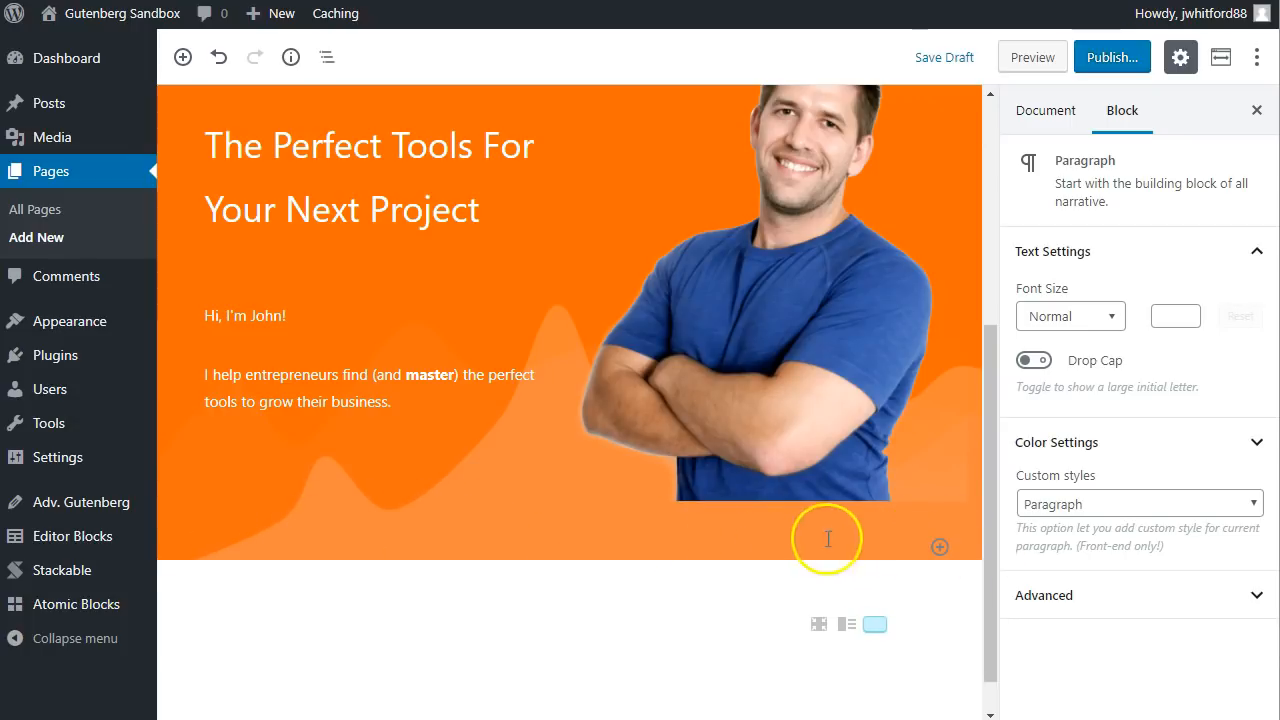
click(1030, 57)
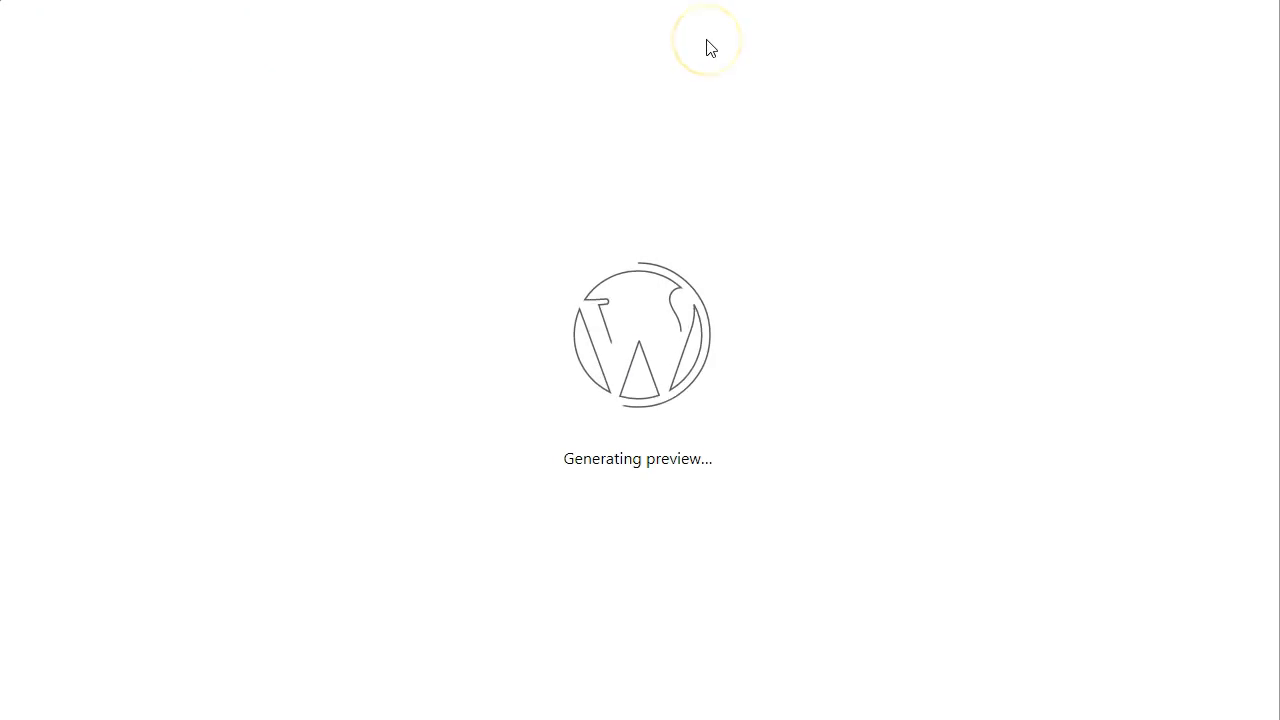
scroll(975, 262, down, 2)
scroll(973, 256, down, 1)
scroll(1067, 342, up, 3)
scroll(406, 346, down, 2)
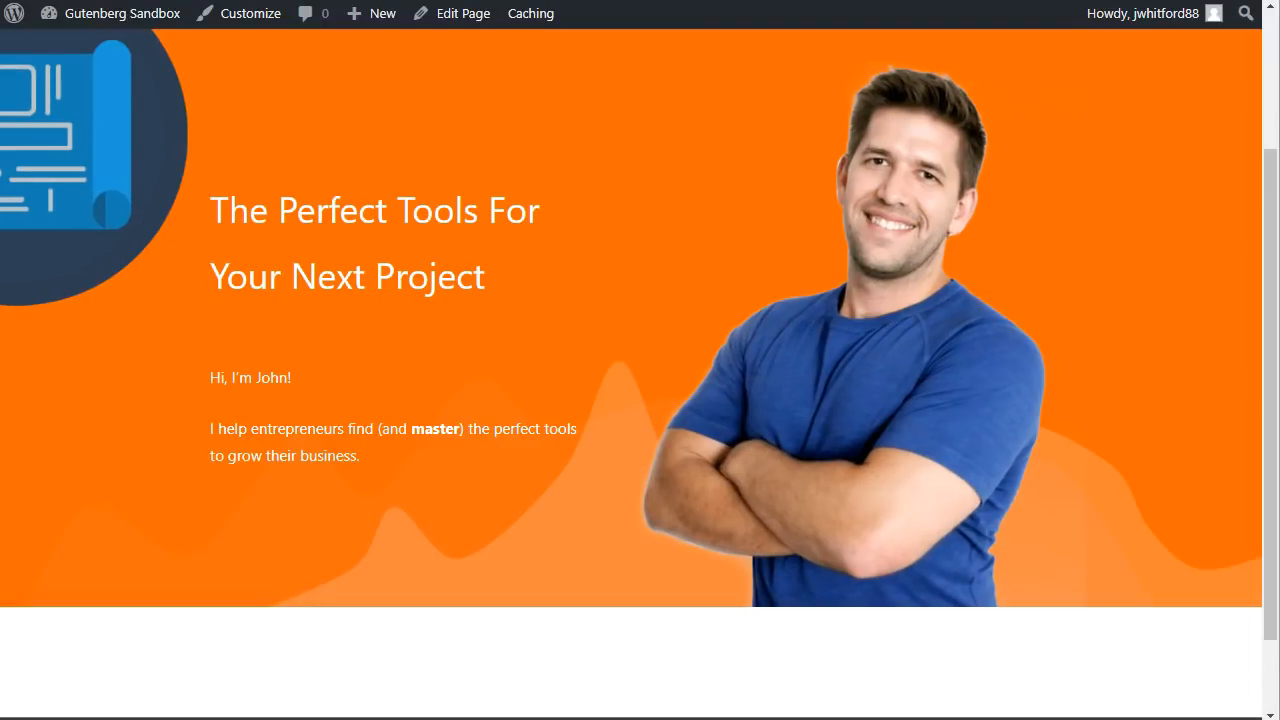
scroll(953, 440, up, 2)
scroll(951, 438, down, 1)
scroll(678, 379, up, 1)
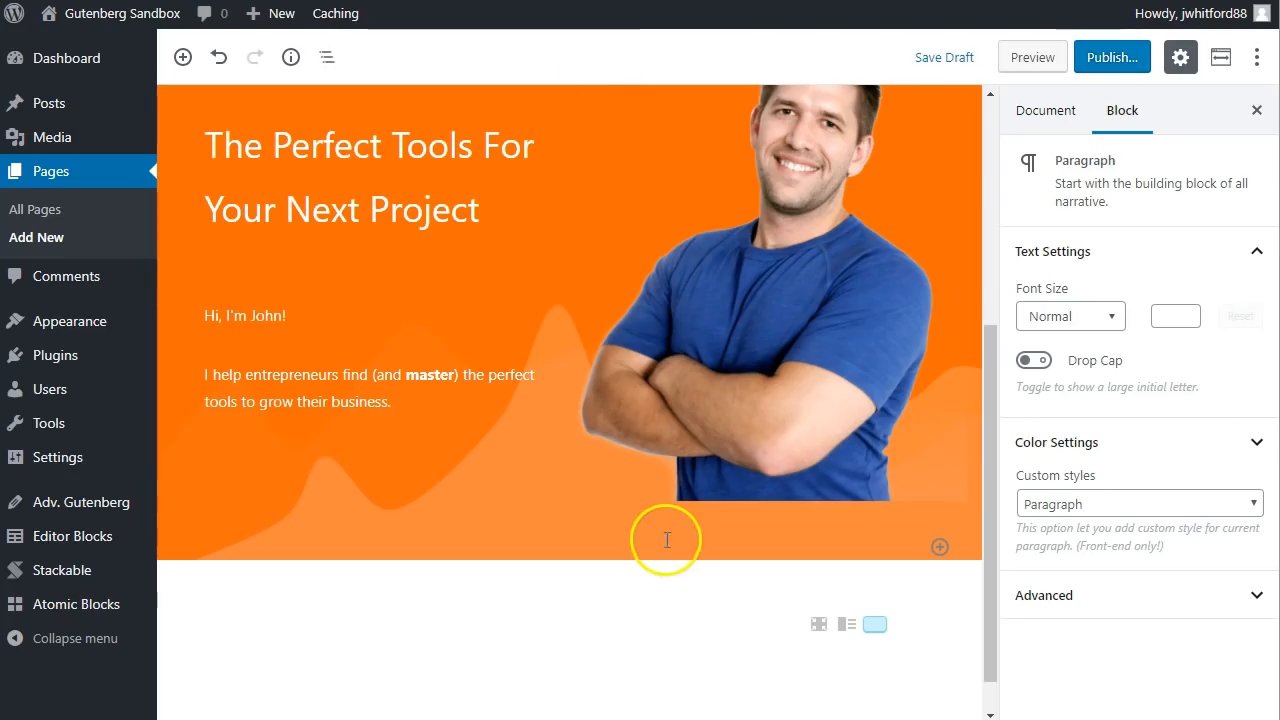
Set the orange Wrapper block's top and bottom margins to 0 and save the draft
scroll(544, 448, up, 3)
click(697, 265)
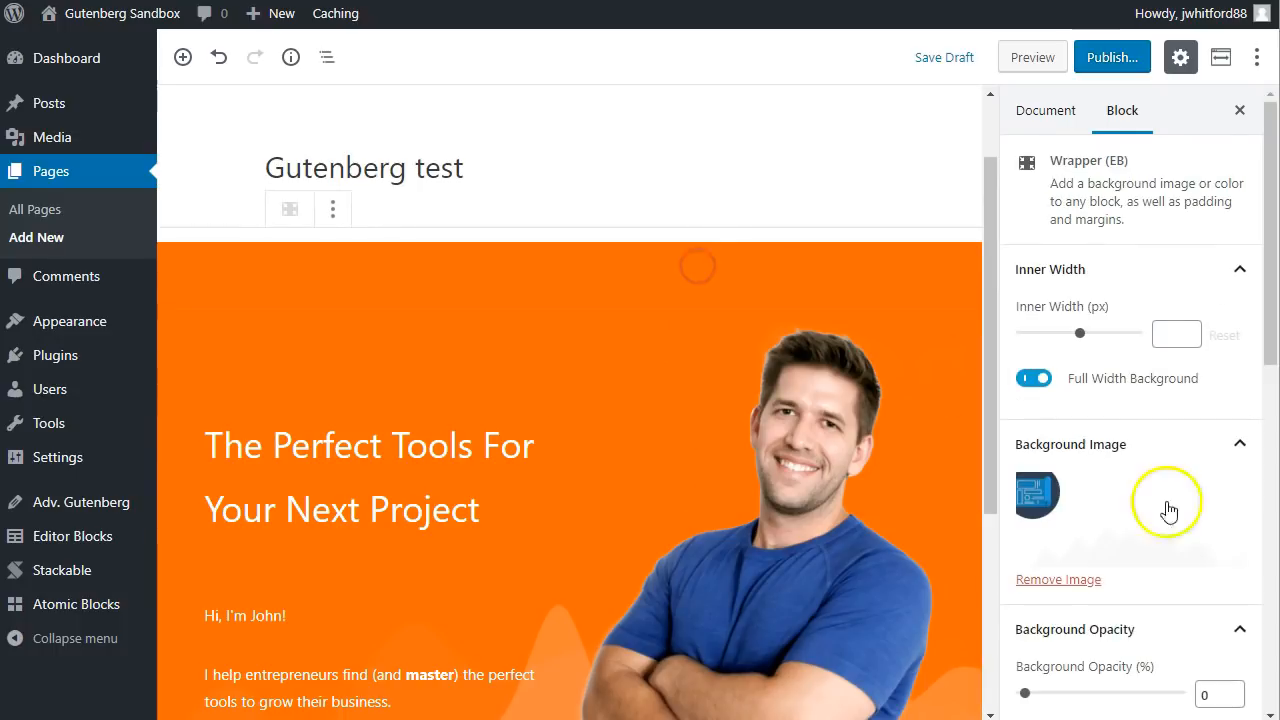
scroll(1163, 505, down, 5)
scroll(1170, 541, down, 5)
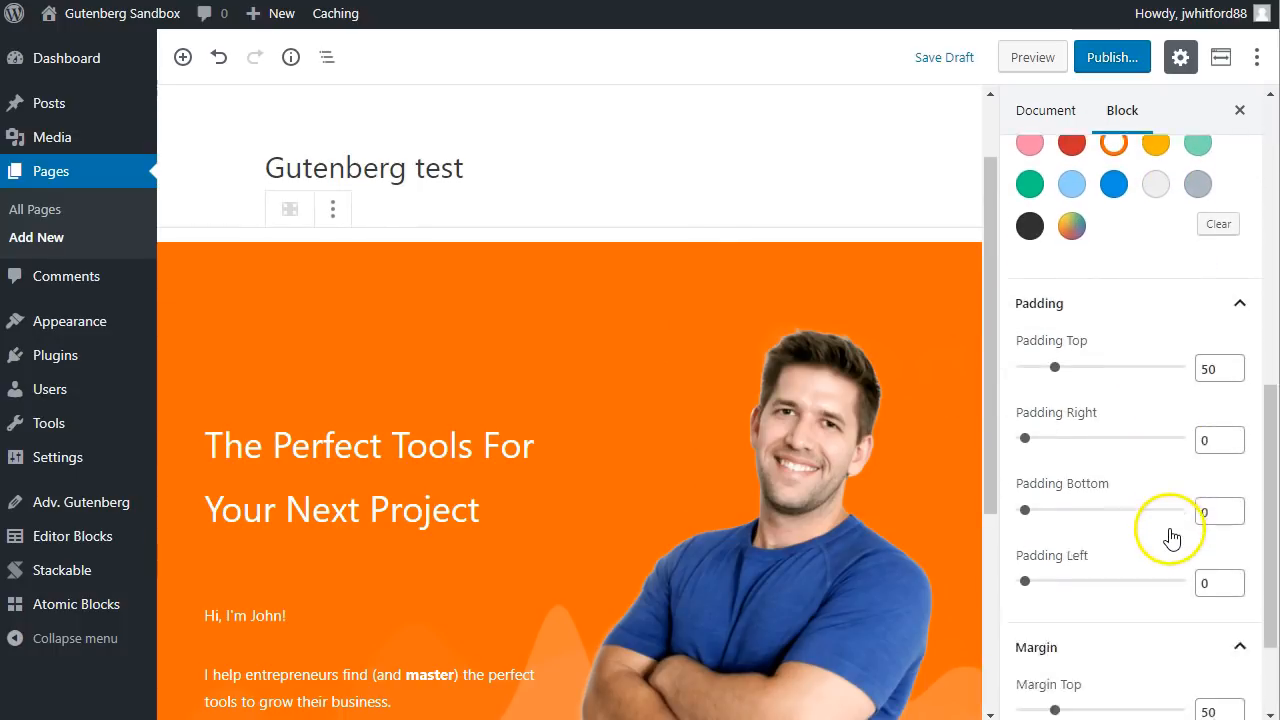
drag(1056, 567, 1010, 565)
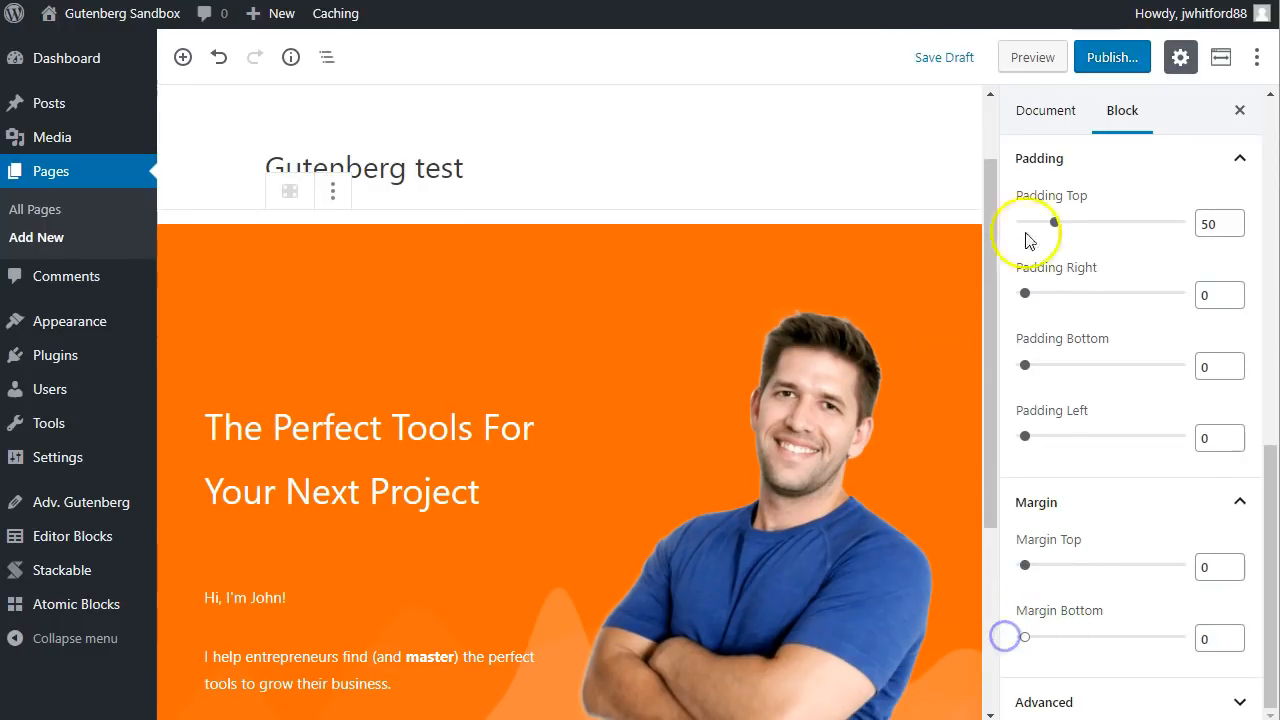
click(931, 60)
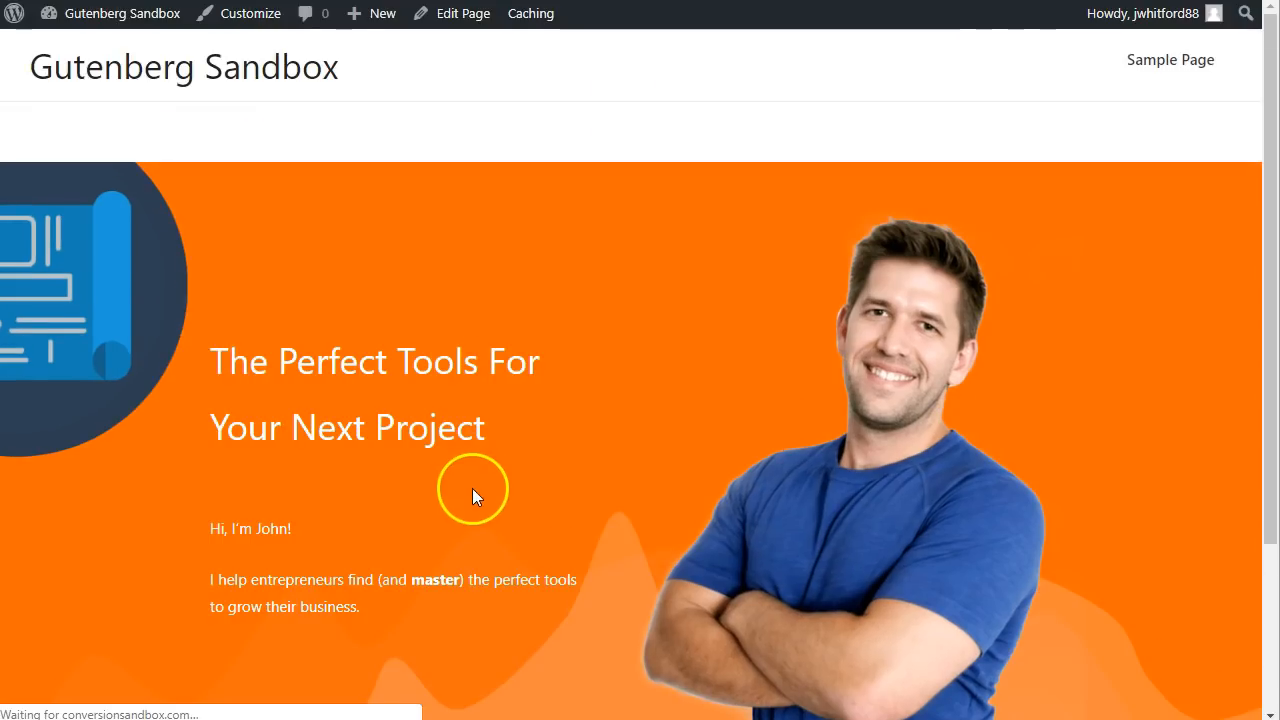
scroll(472, 488, down, 2)
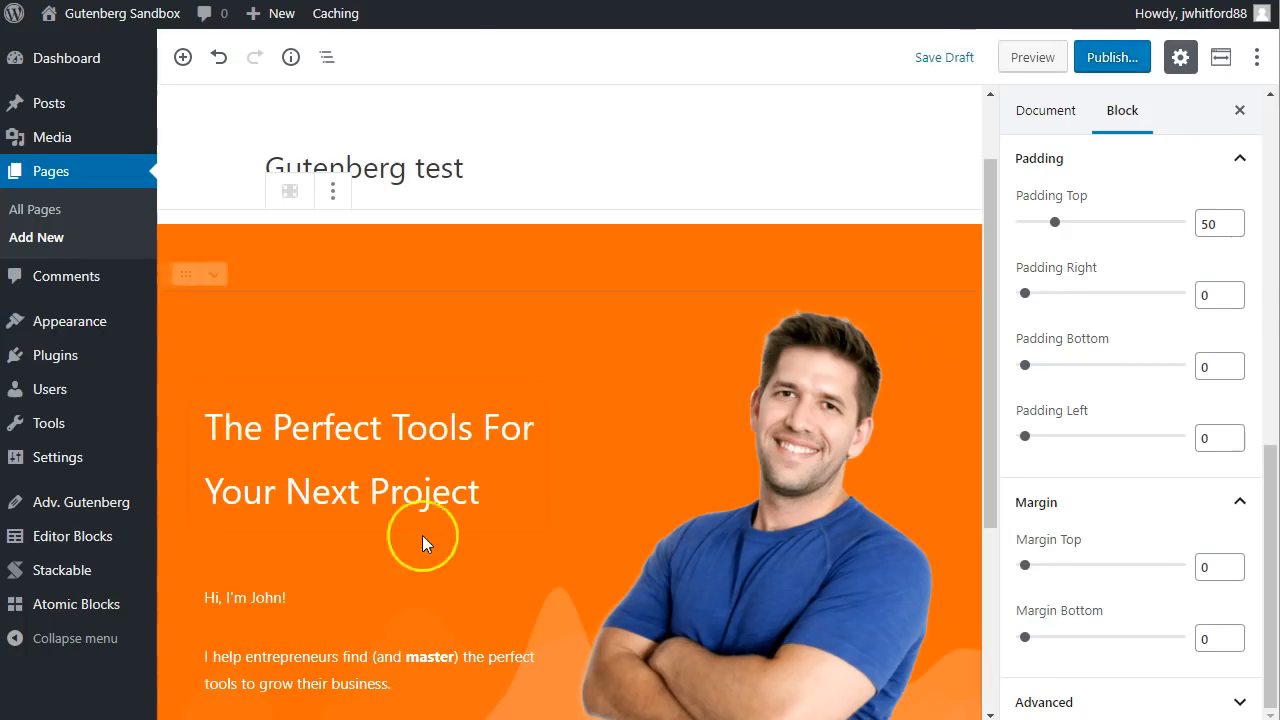
Insert a Button block below the "I help entrepreneurs" paragraph in the hero section
scroll(423, 372, down, 1)
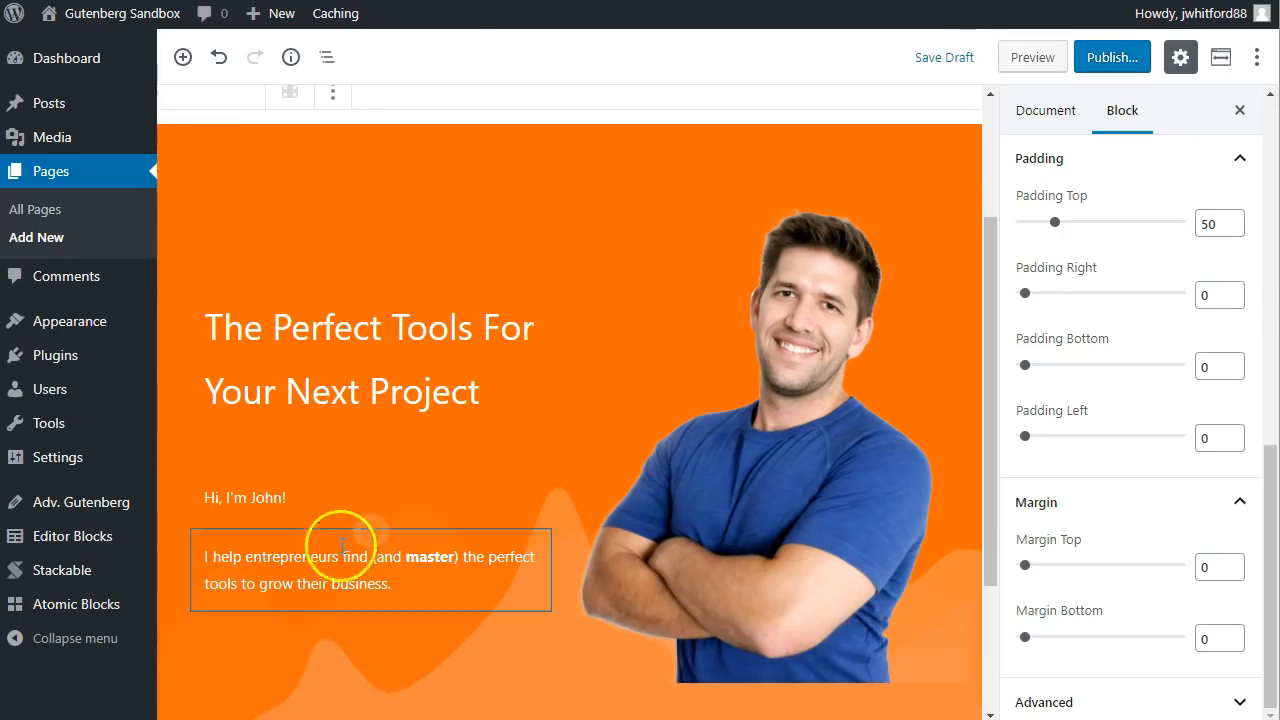
click(383, 369)
scroll(591, 403, down, 1)
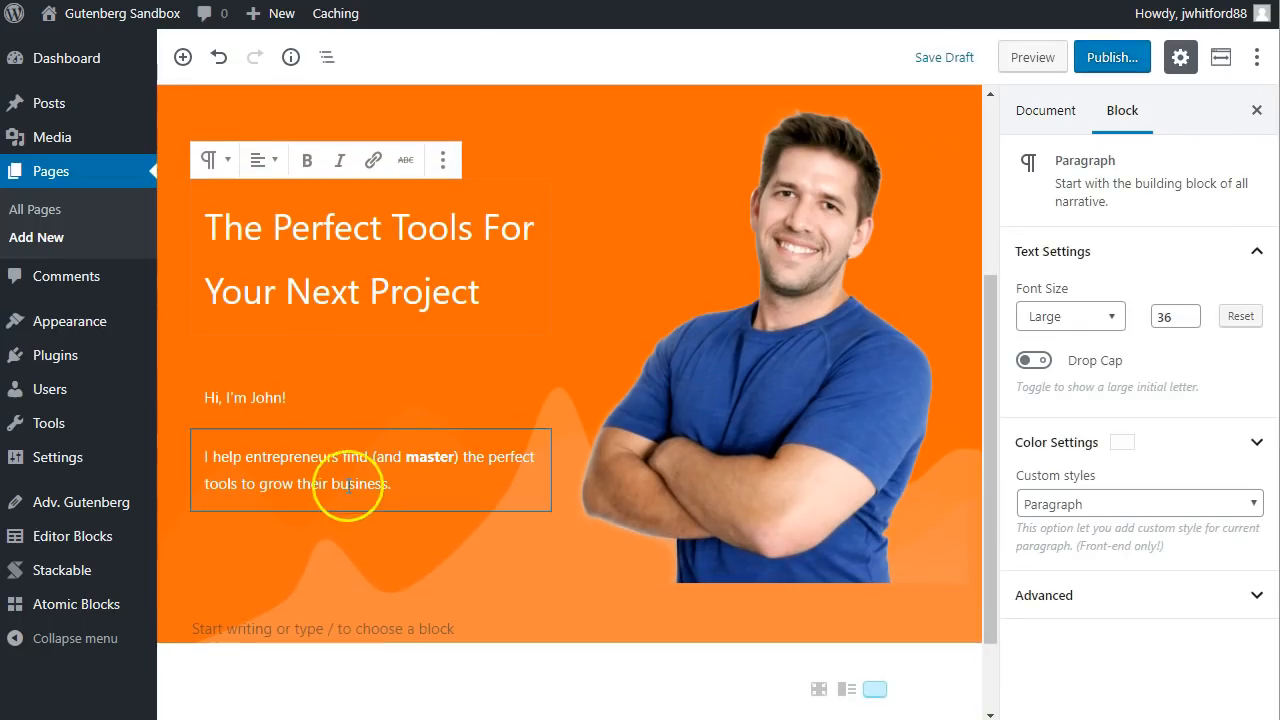
click(329, 493)
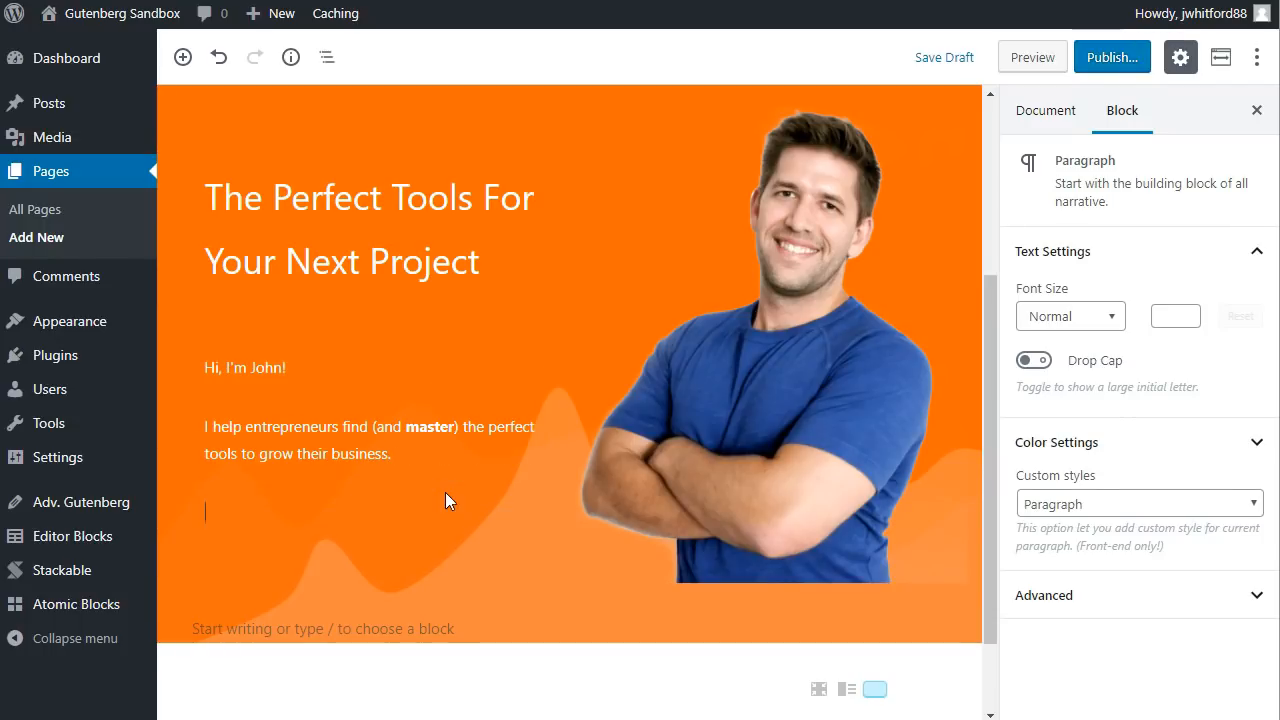
text(/)
click(243, 469)
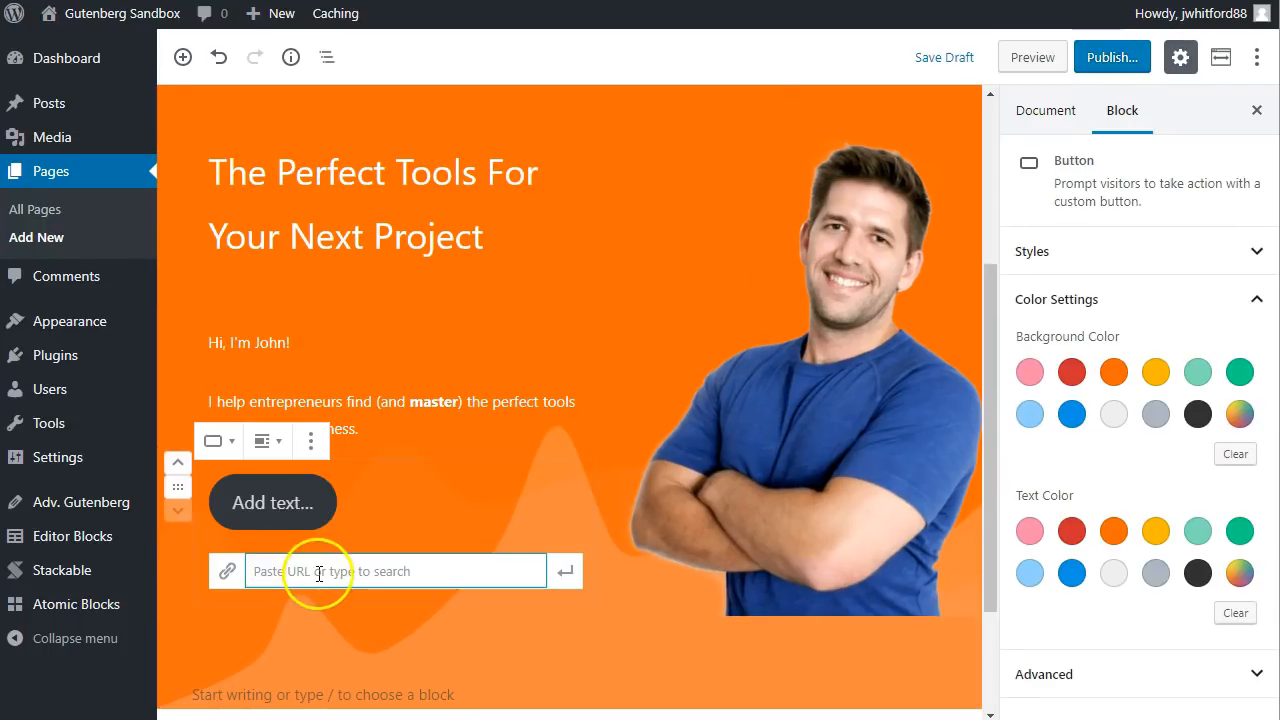
Give the hero button a light gray background with very dark gray text and label it "Learn More"
click(288, 514)
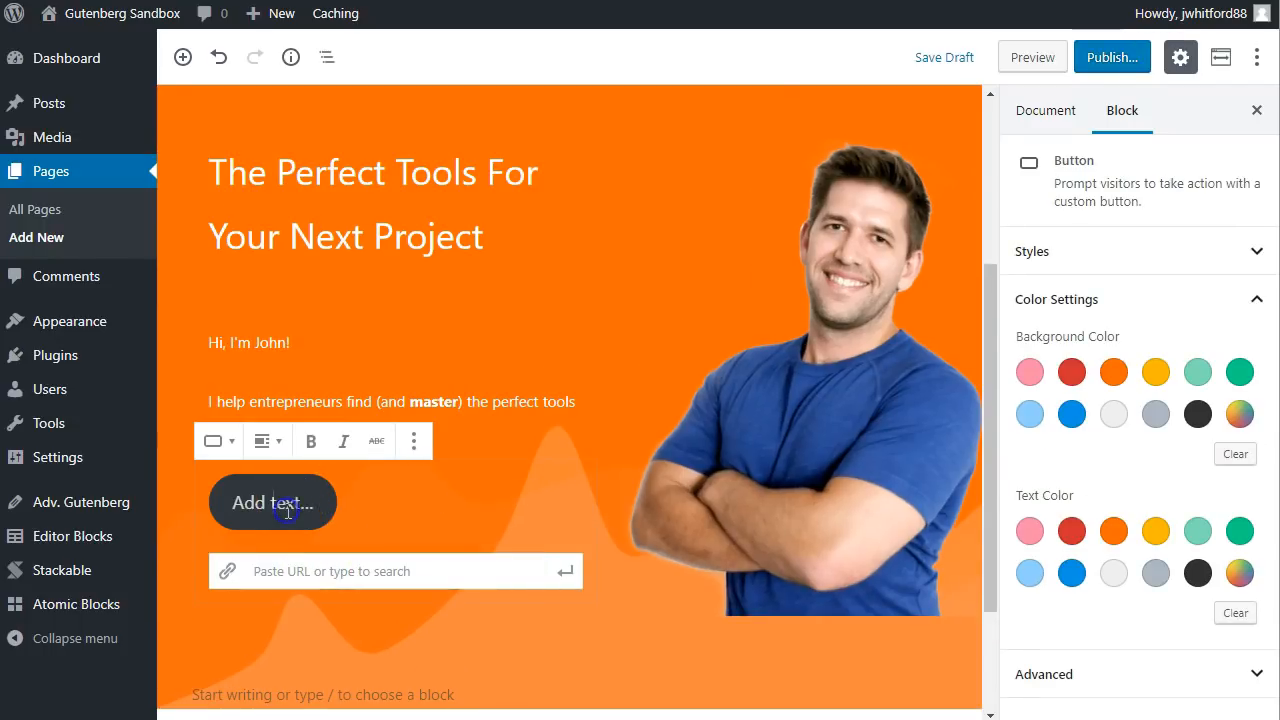
click(1113, 414)
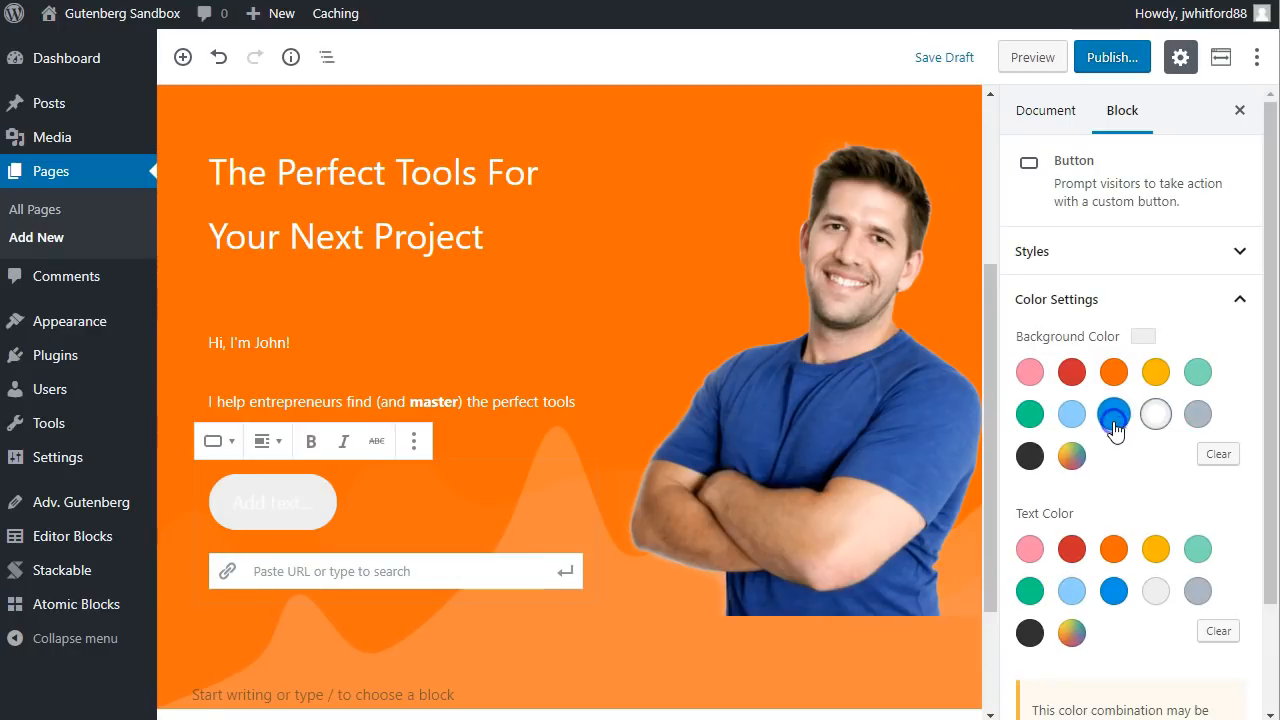
click(1030, 635)
click(215, 535)
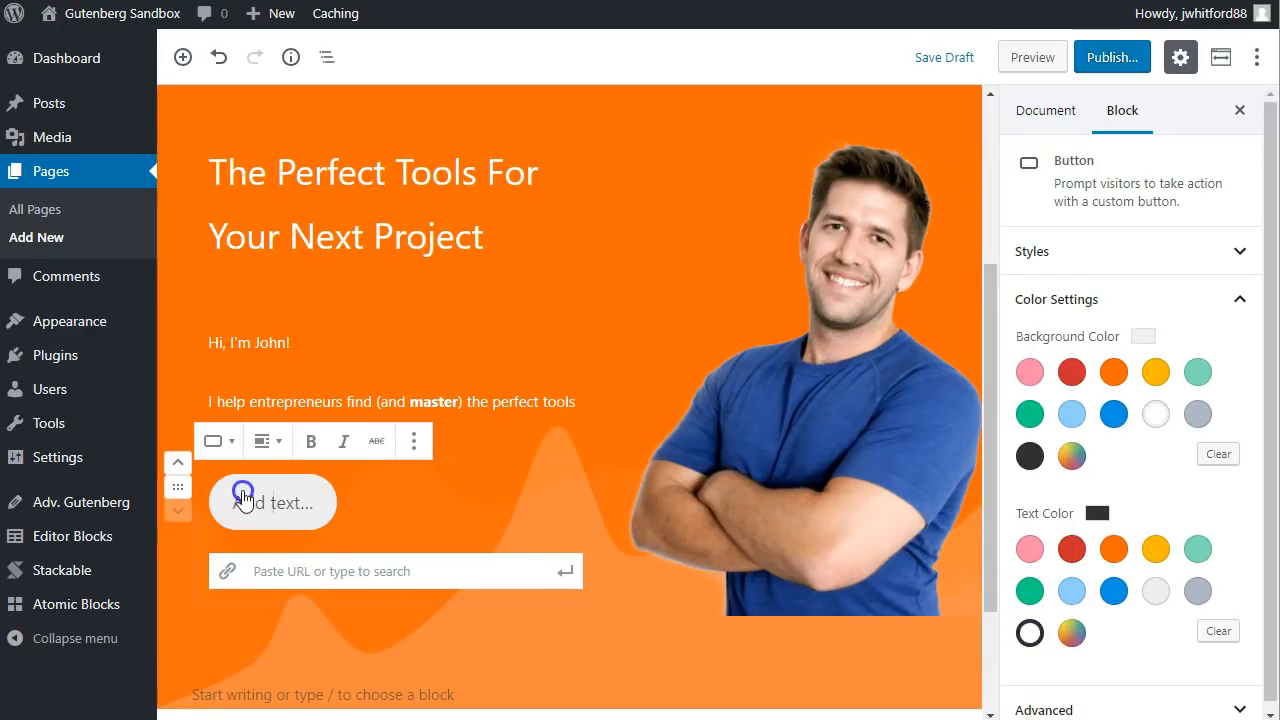
text(Learn More)
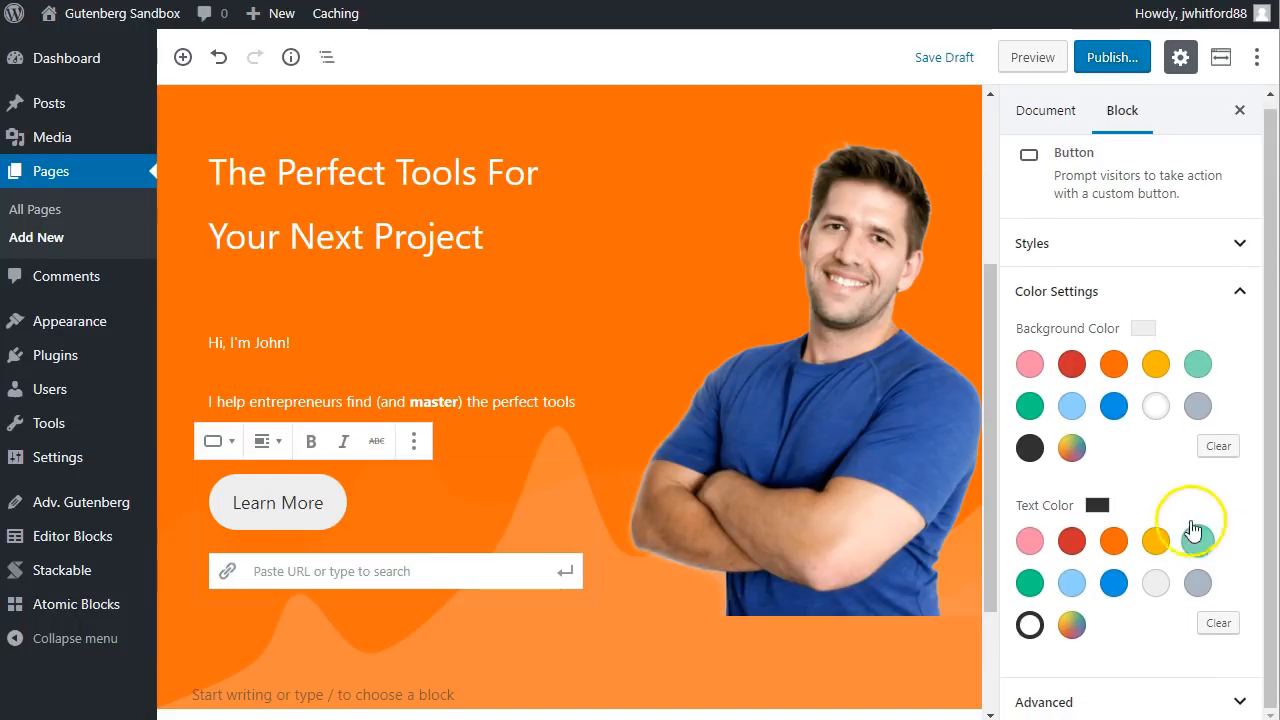
Compare the style options for the "Learn More" button and apply the Squared style
click(1142, 248)
click(1197, 337)
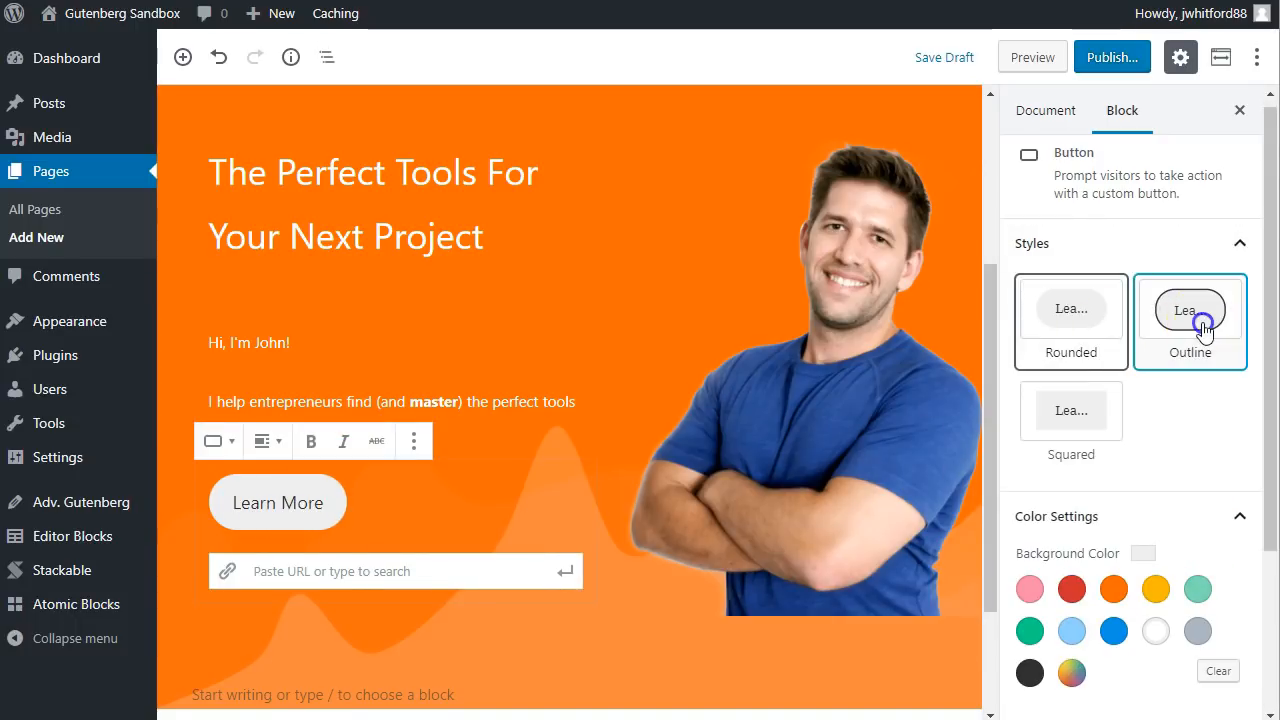
click(1071, 420)
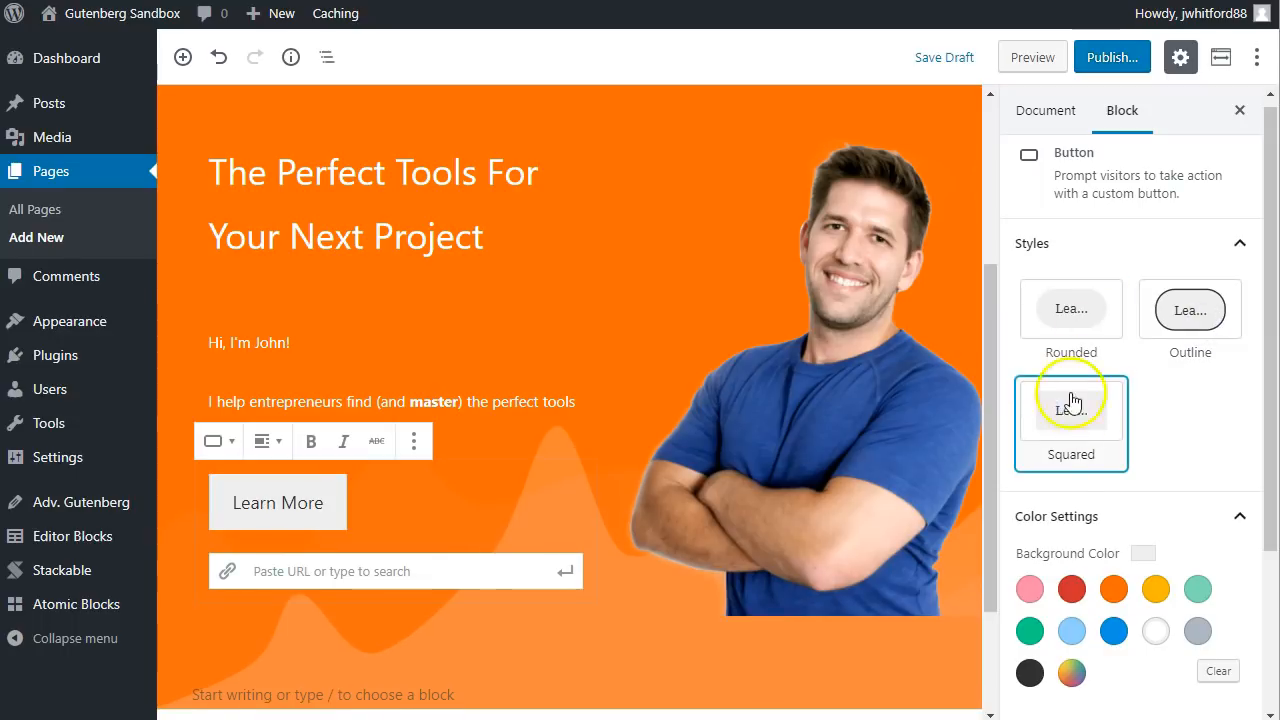
click(1086, 308)
click(1083, 424)
scroll(1172, 431, down, 1)
scroll(960, 590, down, 2)
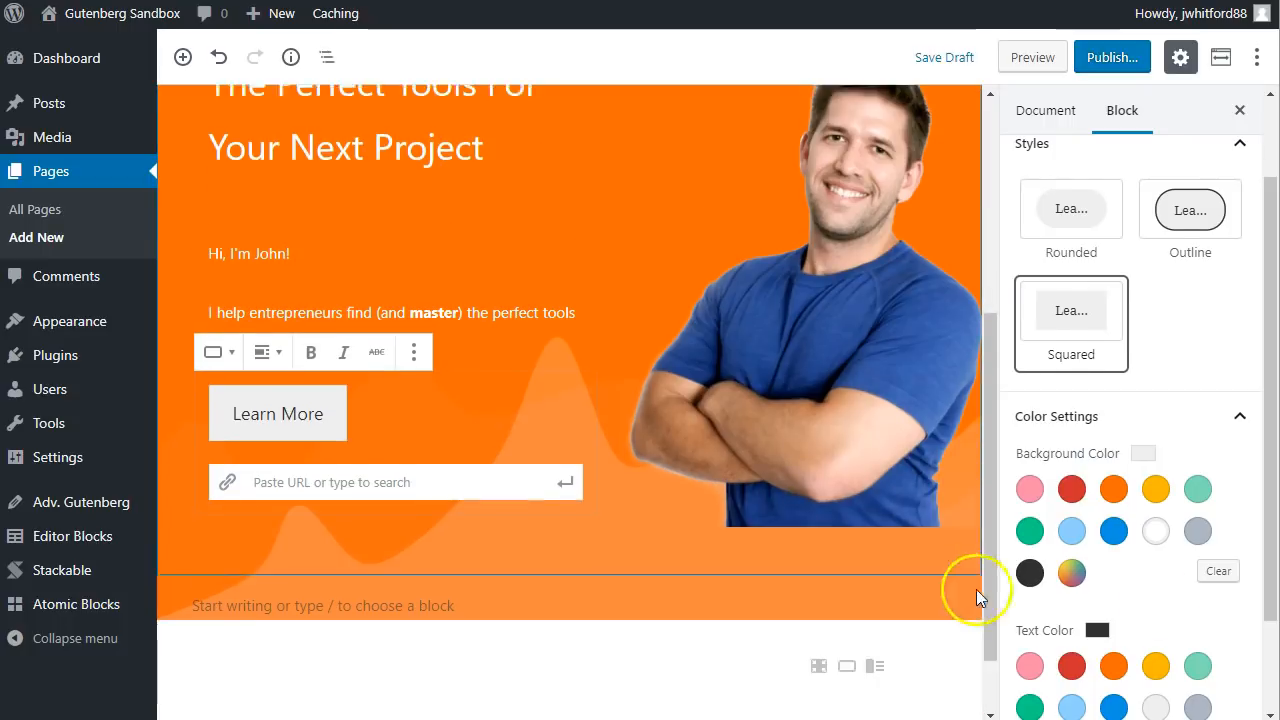
scroll(1150, 600, down, 2)
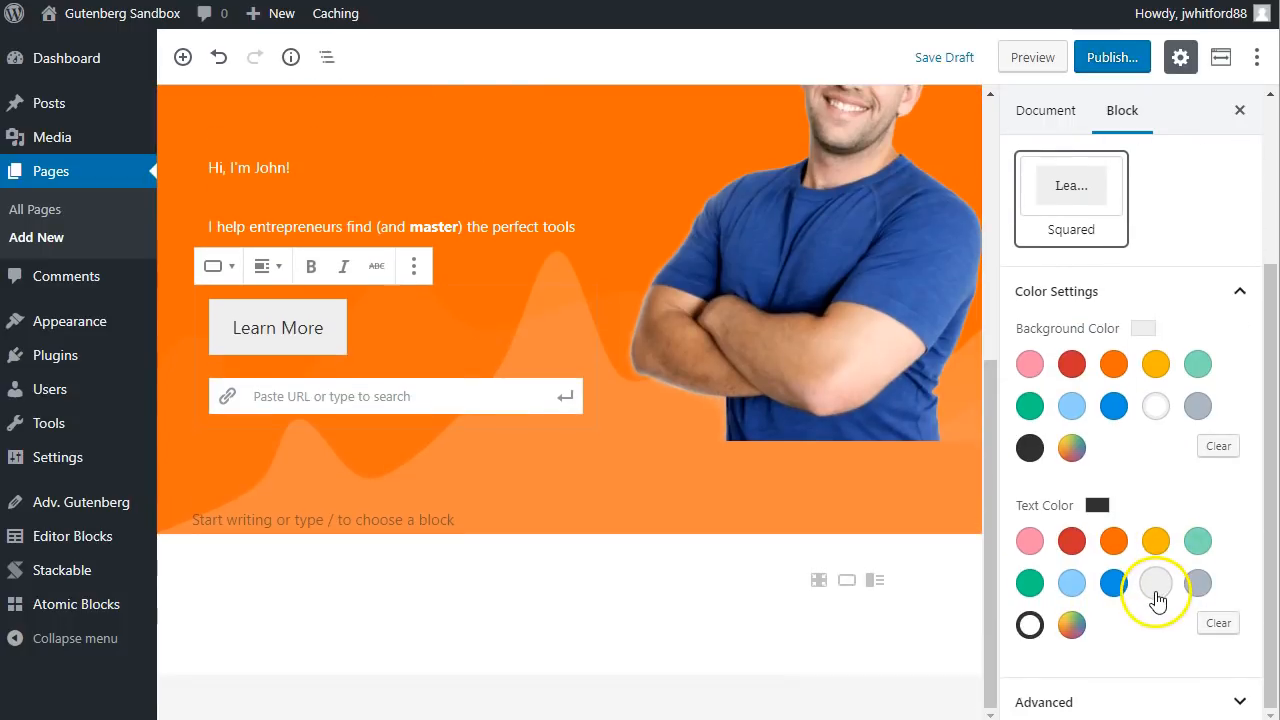
click(1129, 697)
scroll(1128, 651, up, 3)
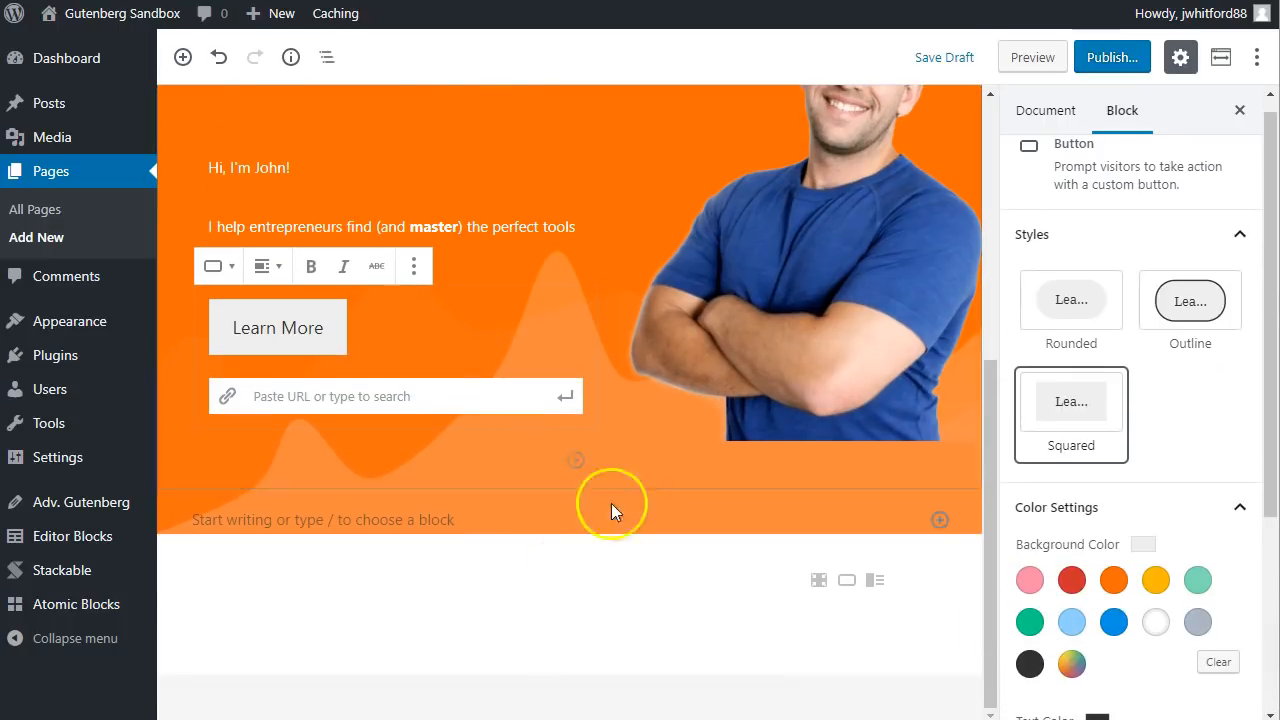
Select the hero's Media & Text block, look over the finished section and save the draft
click(741, 429)
scroll(741, 429, up, 3)
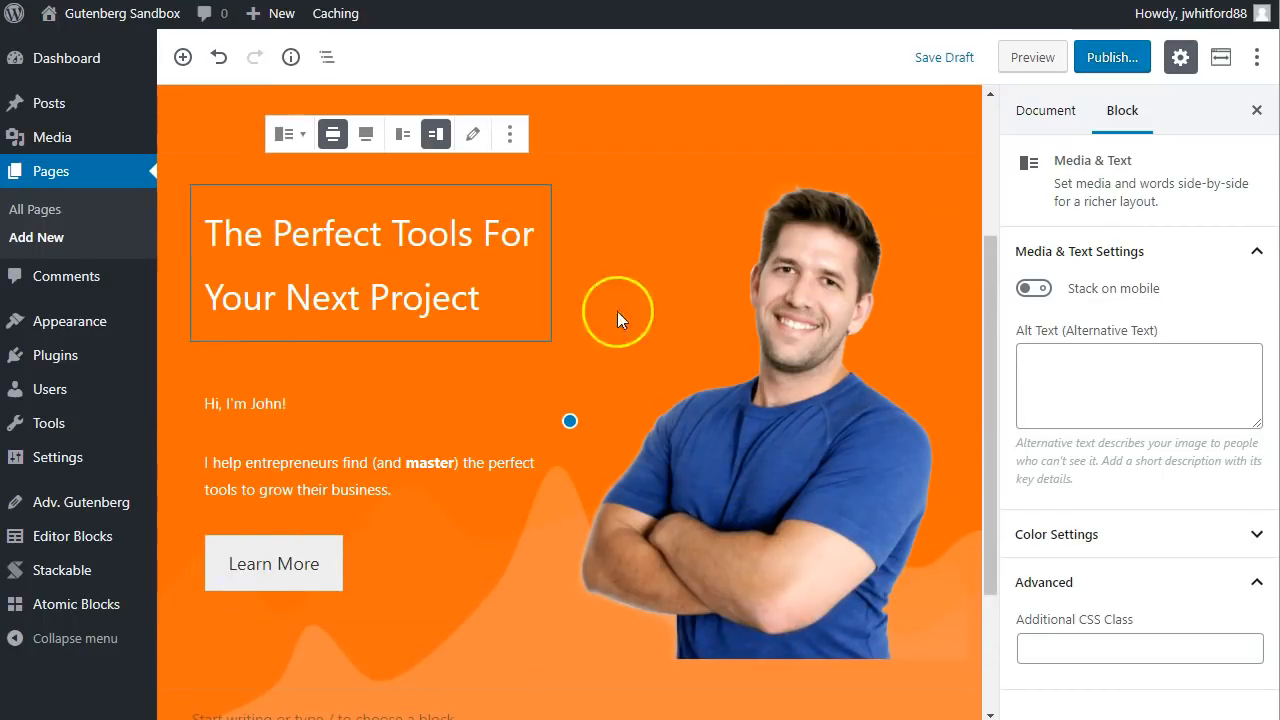
scroll(754, 306, down, 3)
click(965, 56)
scroll(790, 250, up, 4)
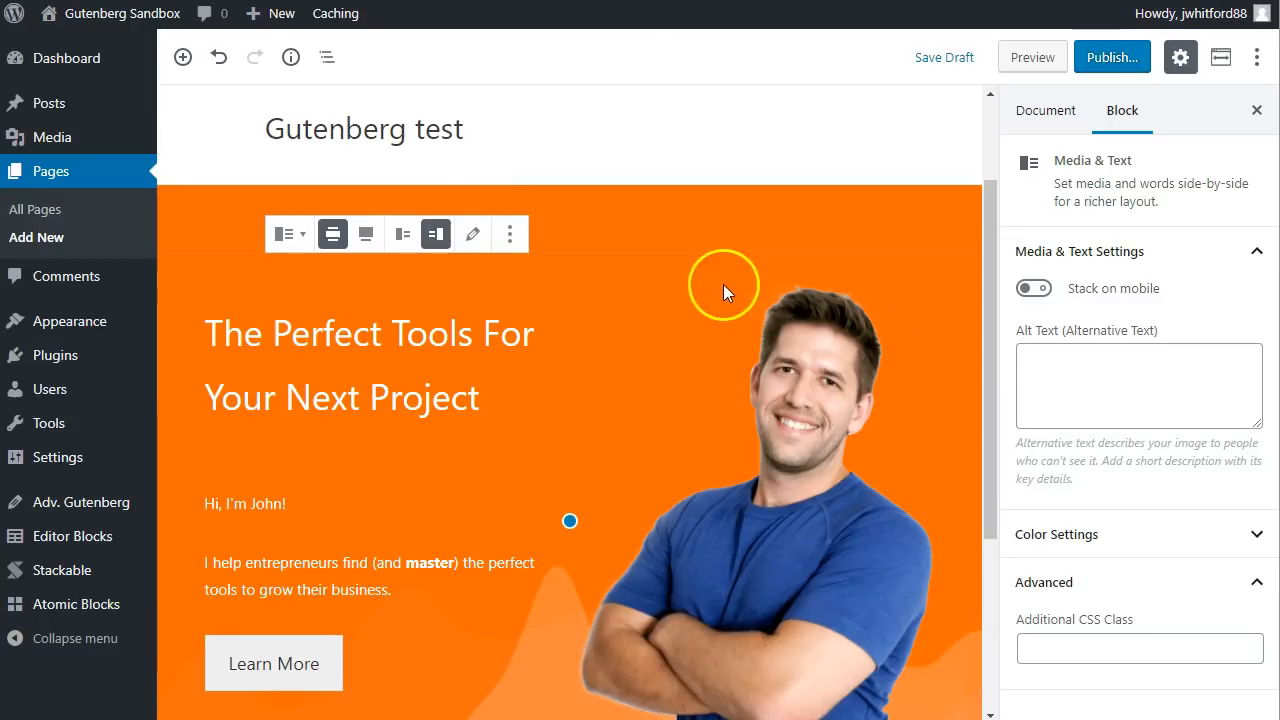
click(960, 57)
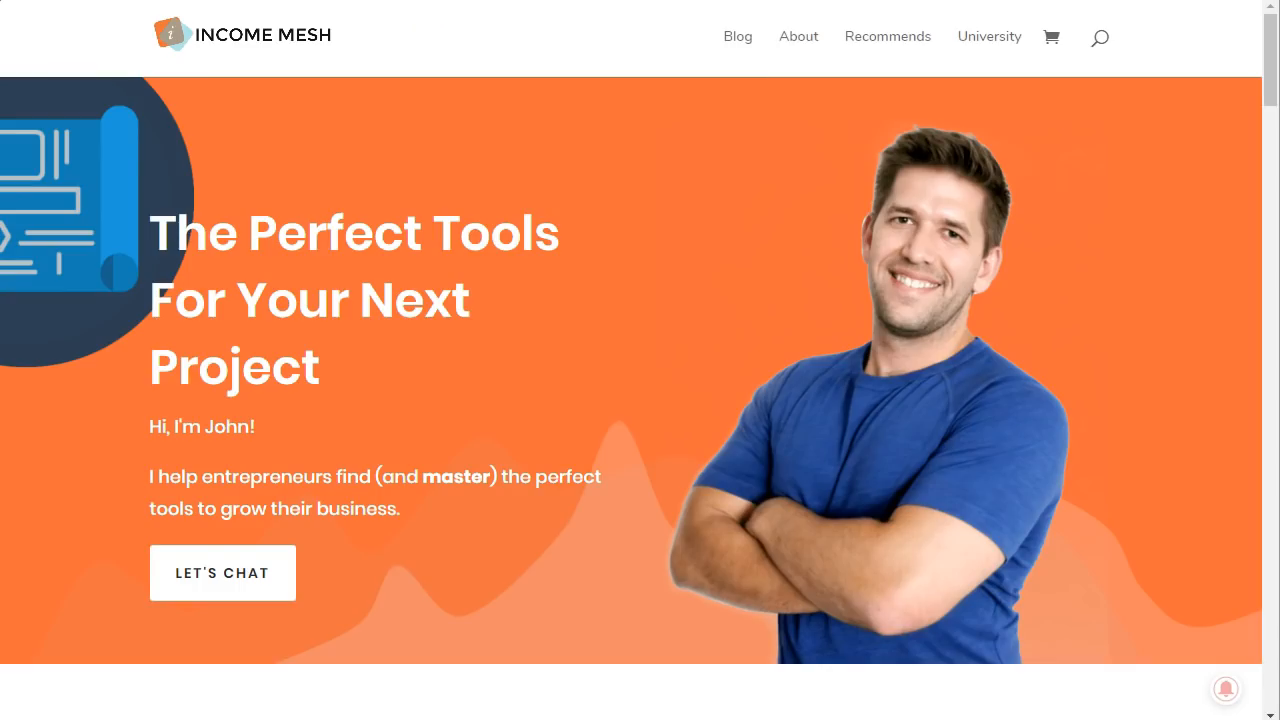
Examine the "What I Love" icon grid on the original Income Mesh home page
scroll(716, 385, down, 7)
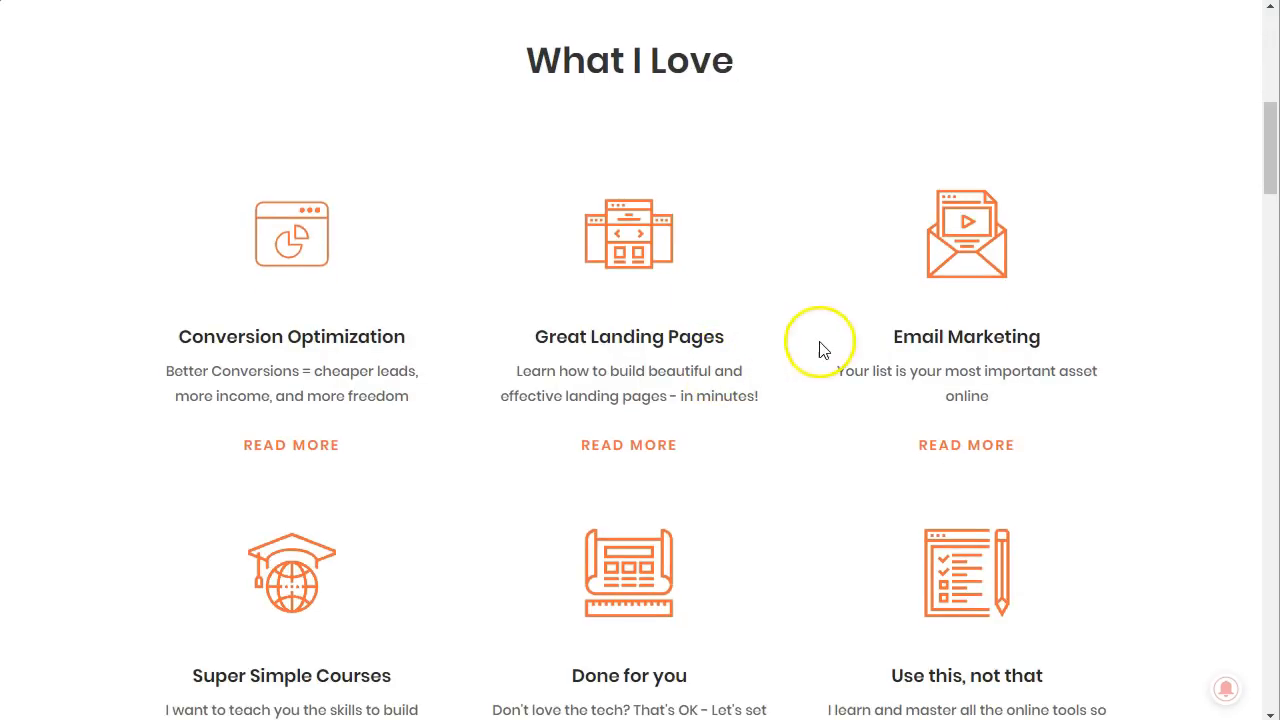
scroll(843, 194, down, 5)
scroll(835, 220, up, 5)
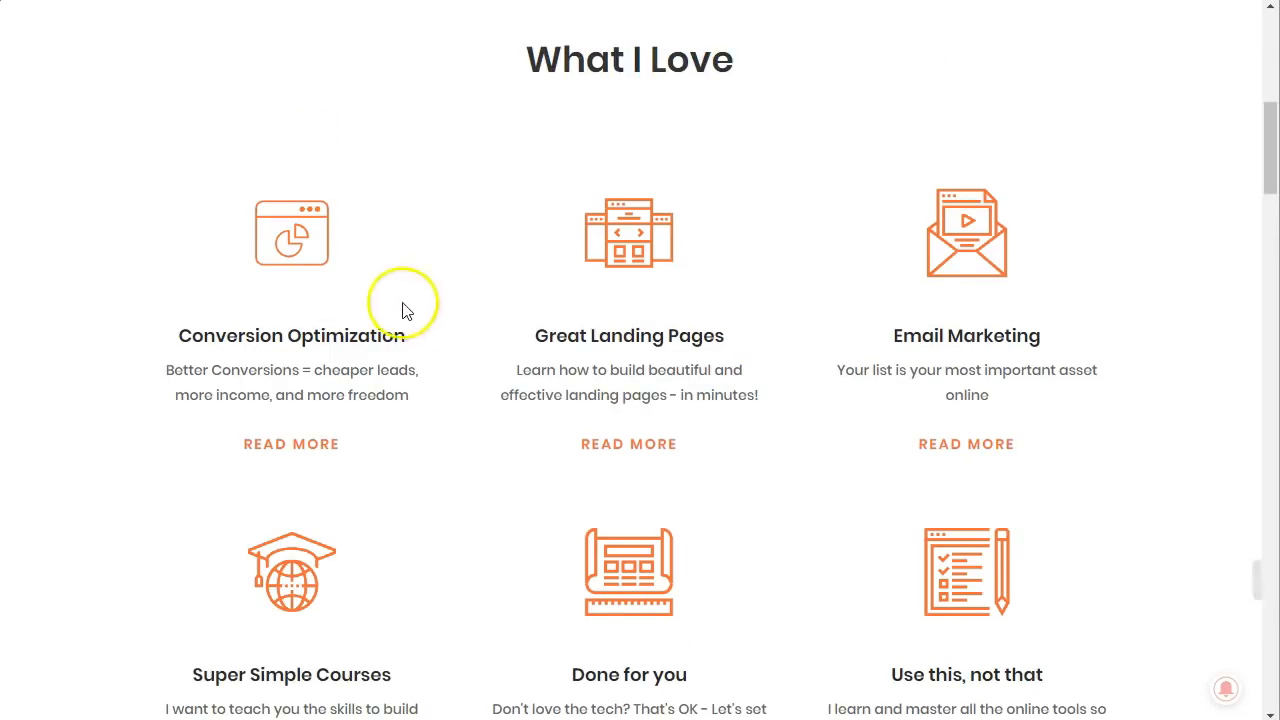
Insert a Row Layout block with three equal columns below the orange hero section
scroll(700, 325, down, 2)
scroll(800, 325, up, 2)
scroll(783, 338, up, 1)
scroll(770, 338, up, 2)
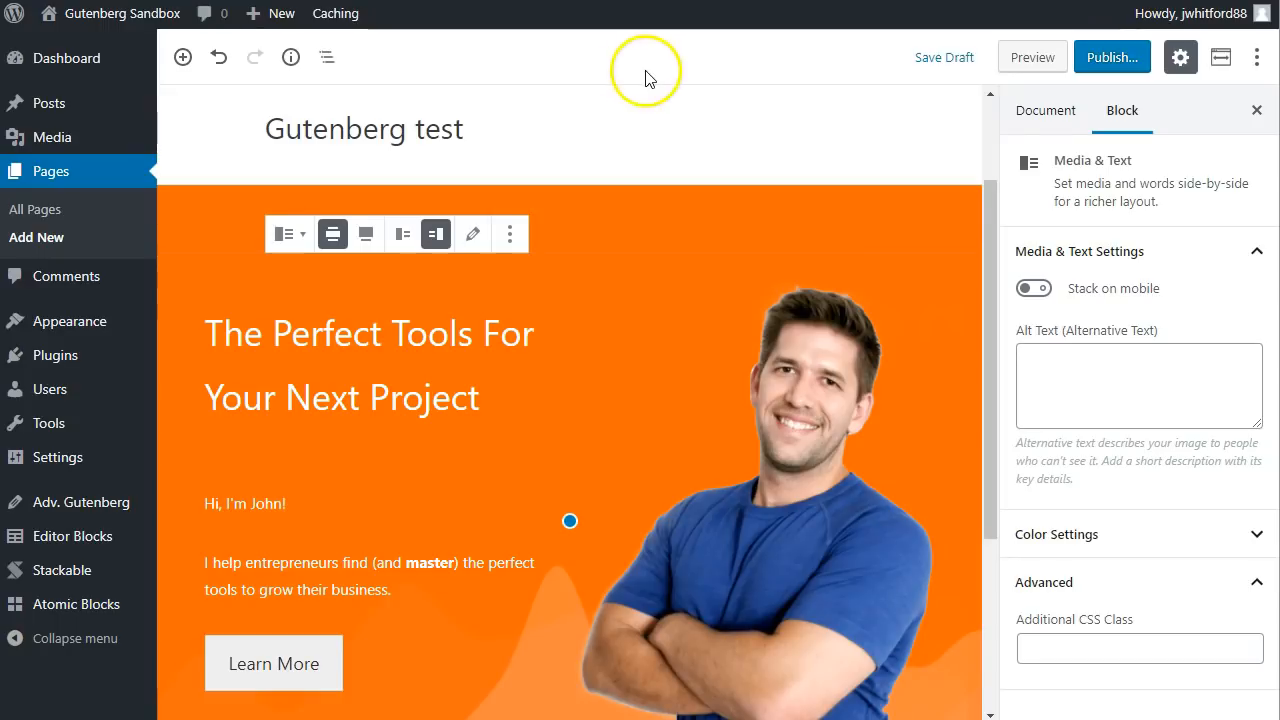
scroll(705, 164, down, 4)
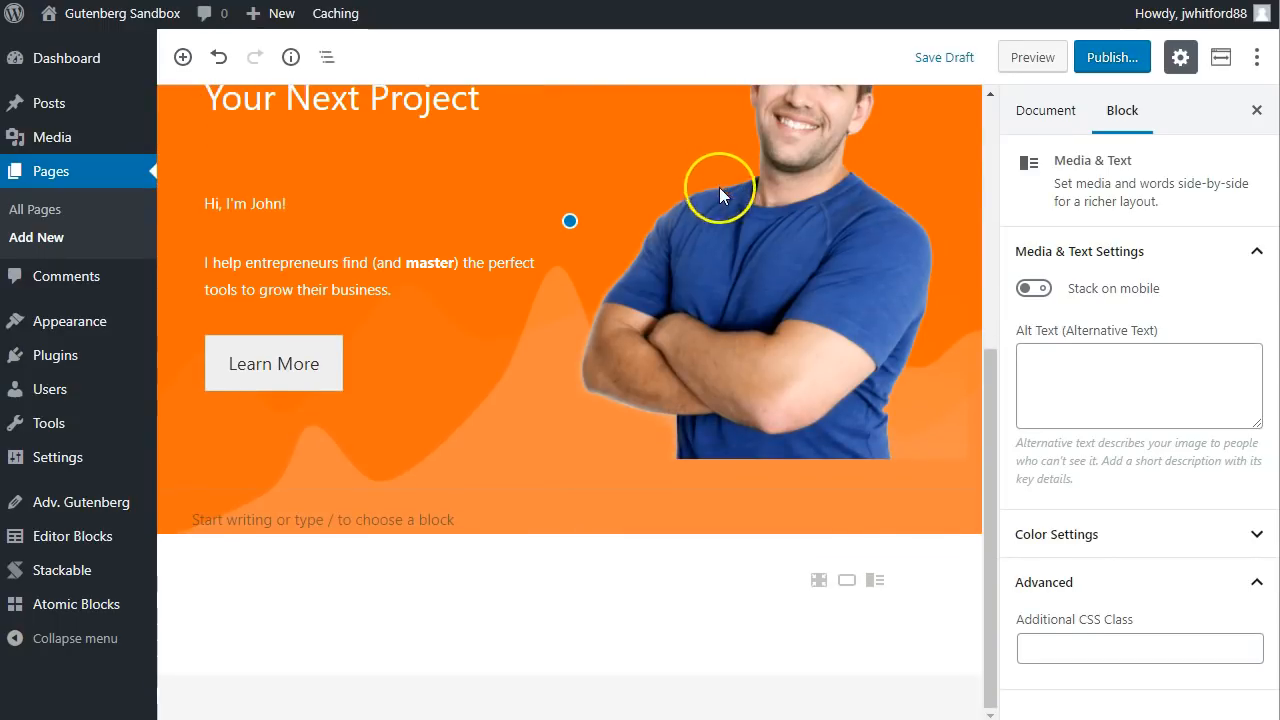
click(700, 626)
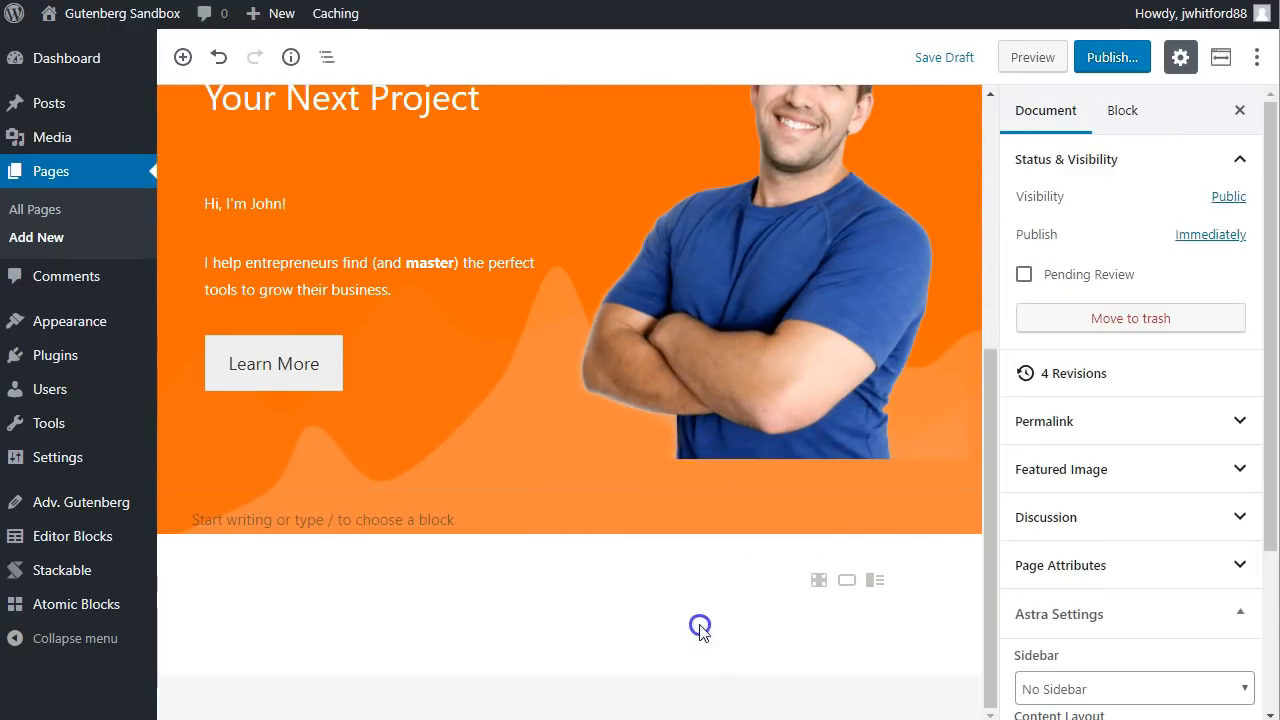
click(587, 579)
text(/row)
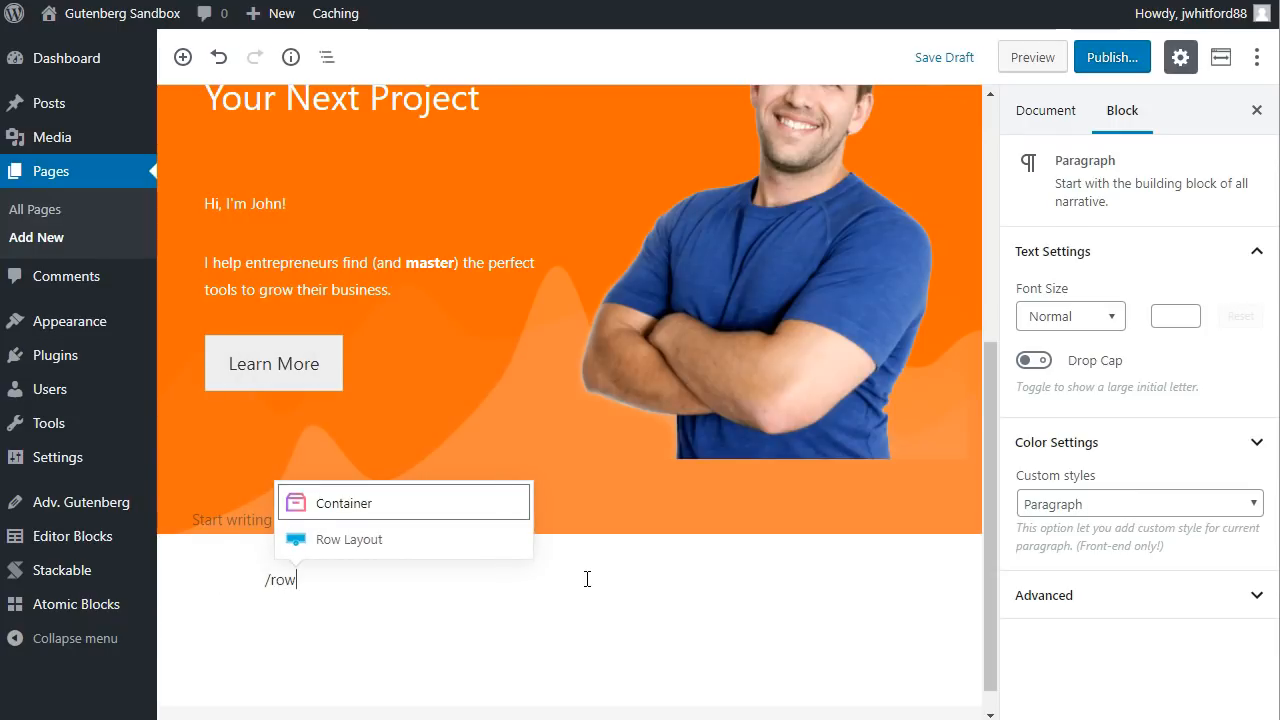
key(Down)
key(Return)
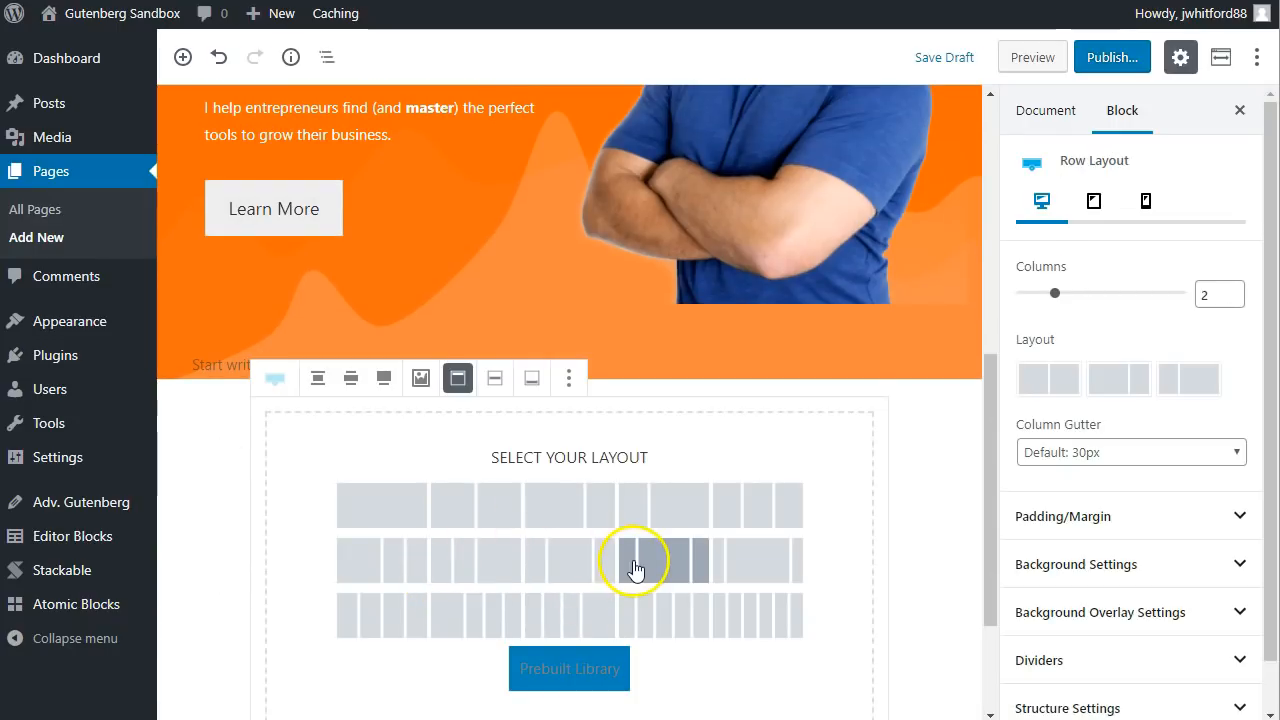
click(756, 510)
Add an Info Box block to the first column of the new row
text(/info)
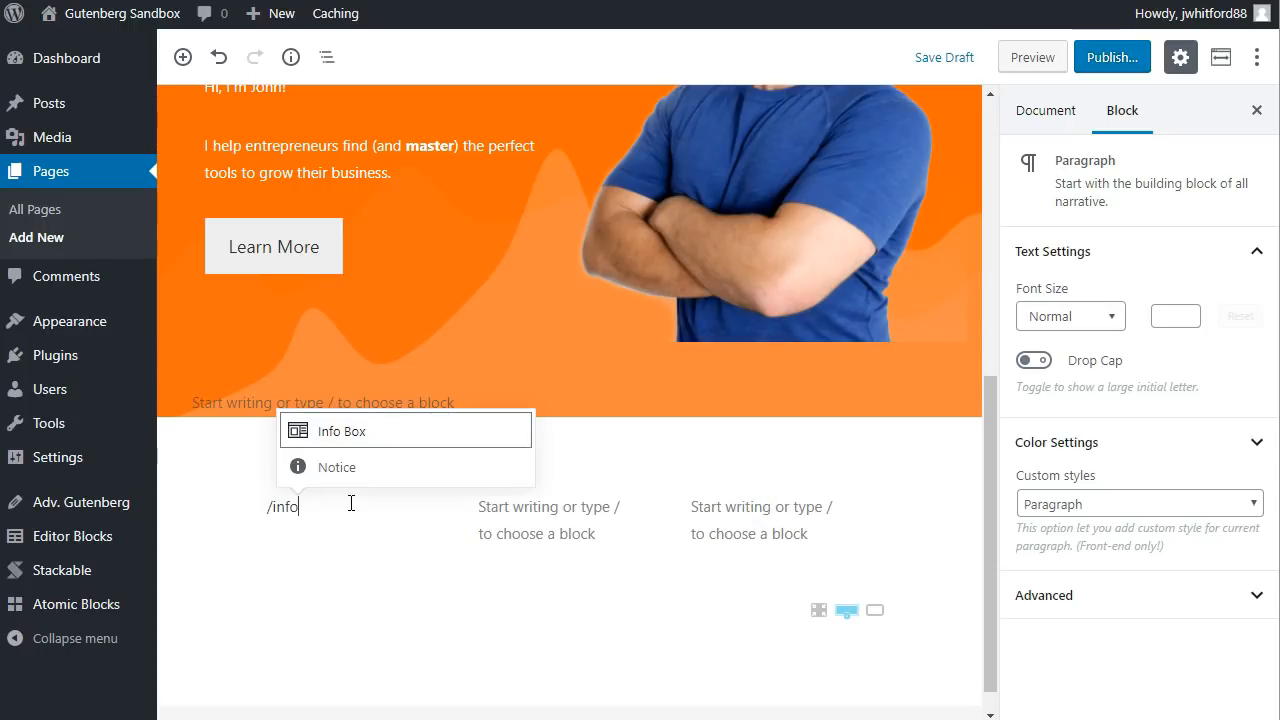
click(366, 440)
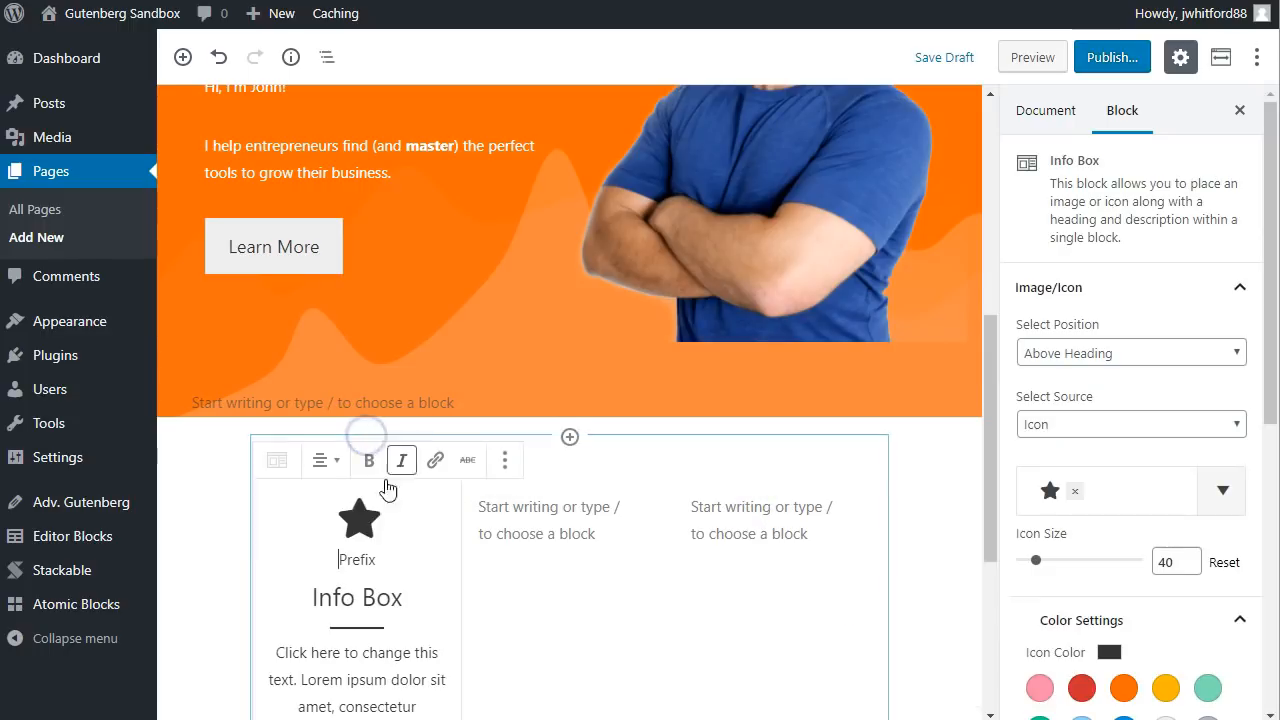
scroll(390, 480, down, 1)
click(341, 478)
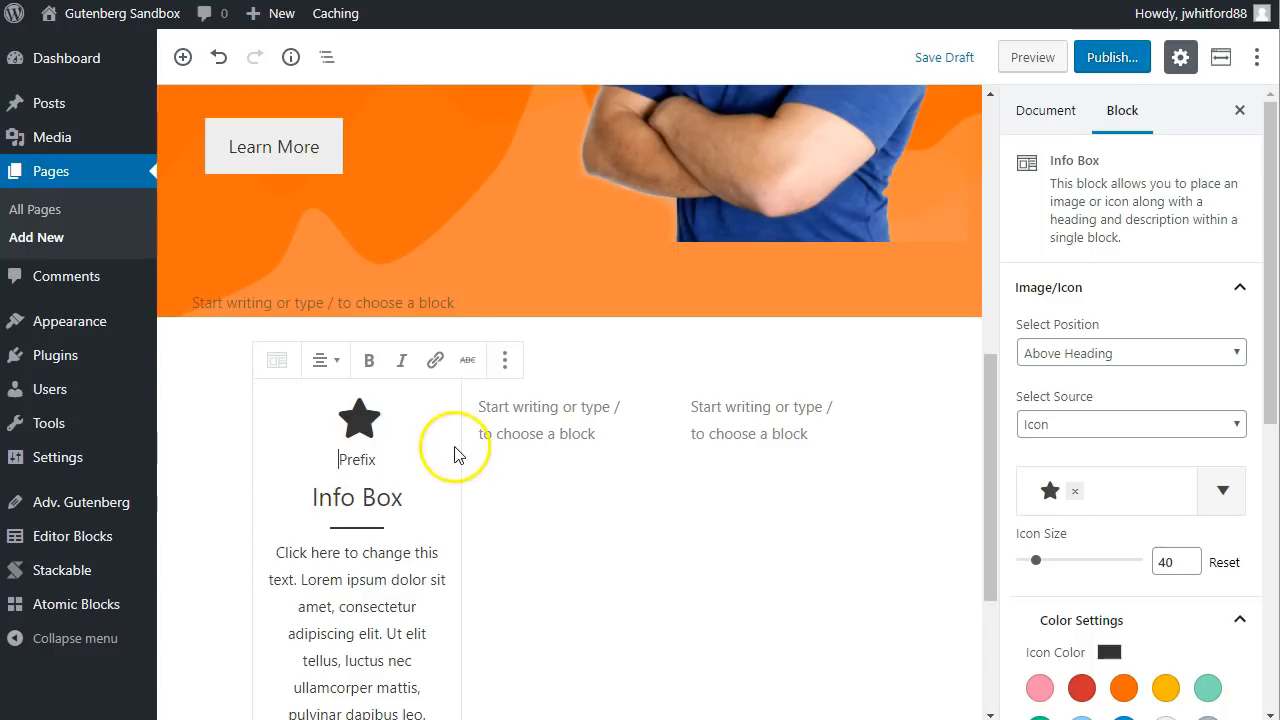
scroll(428, 458, down, 1)
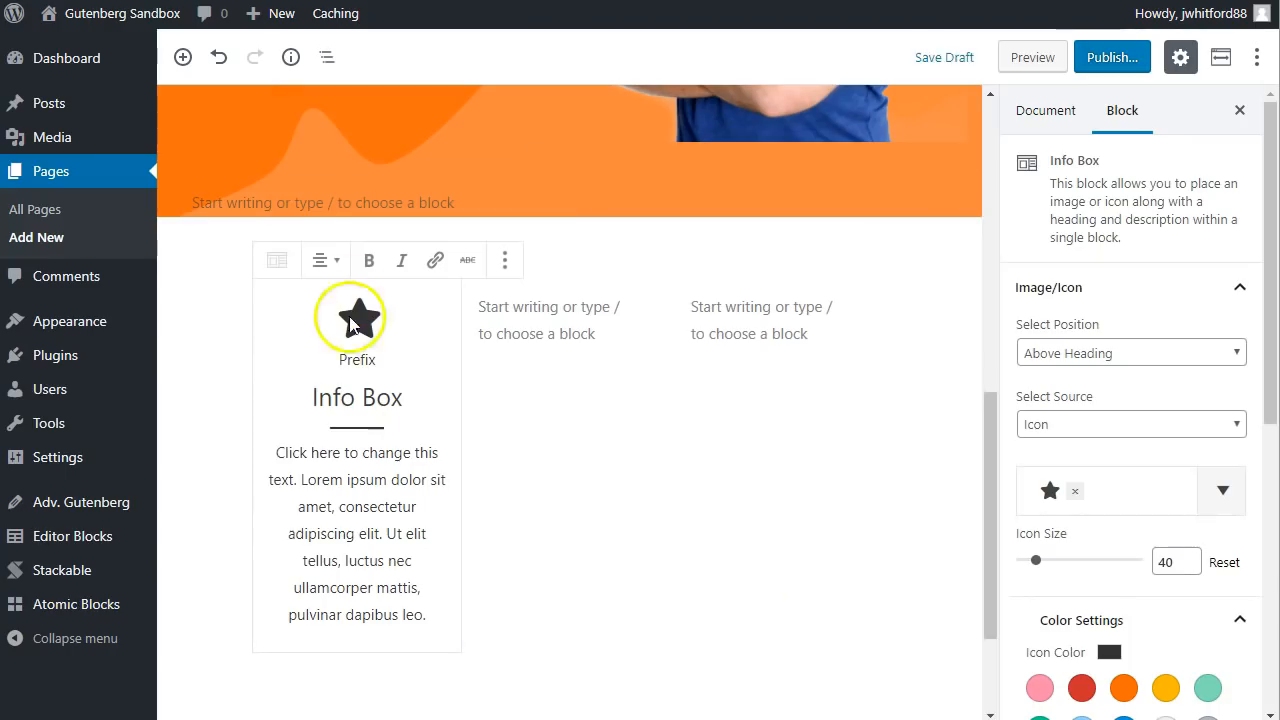
Switch the info box source from icon to Image and upload web-orange.png as its picture
click(1128, 426)
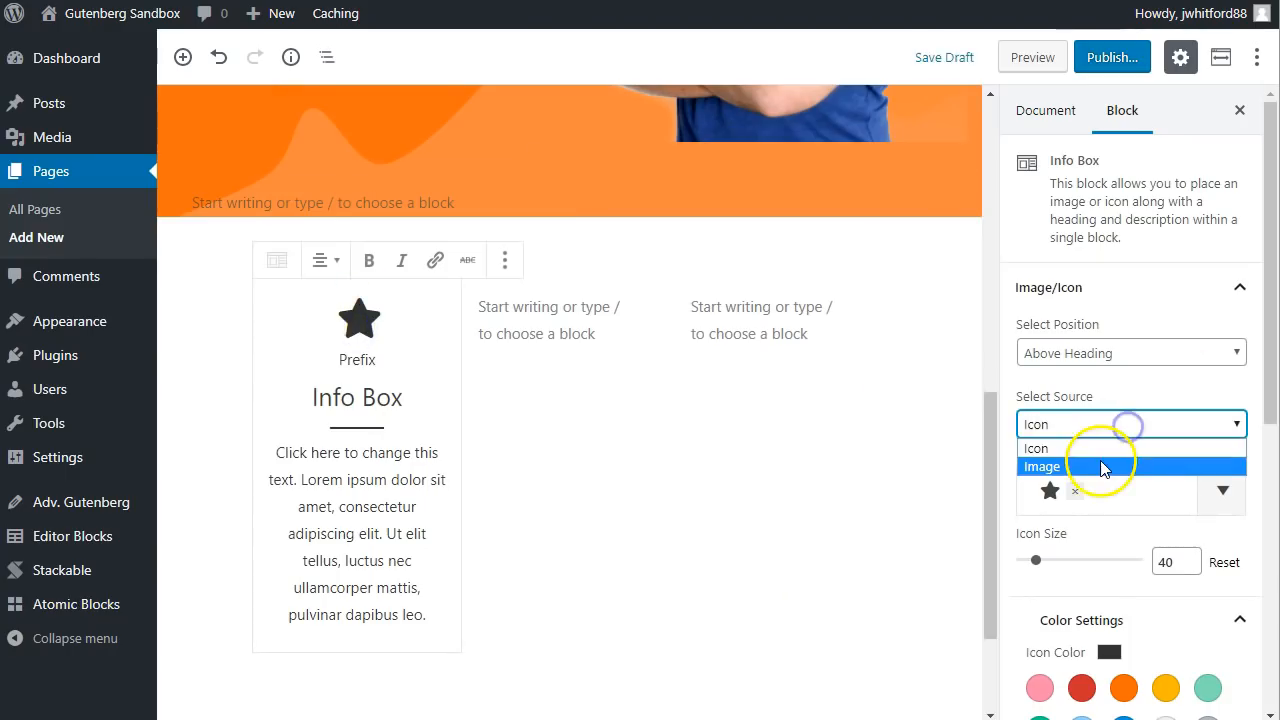
click(1097, 467)
click(1066, 492)
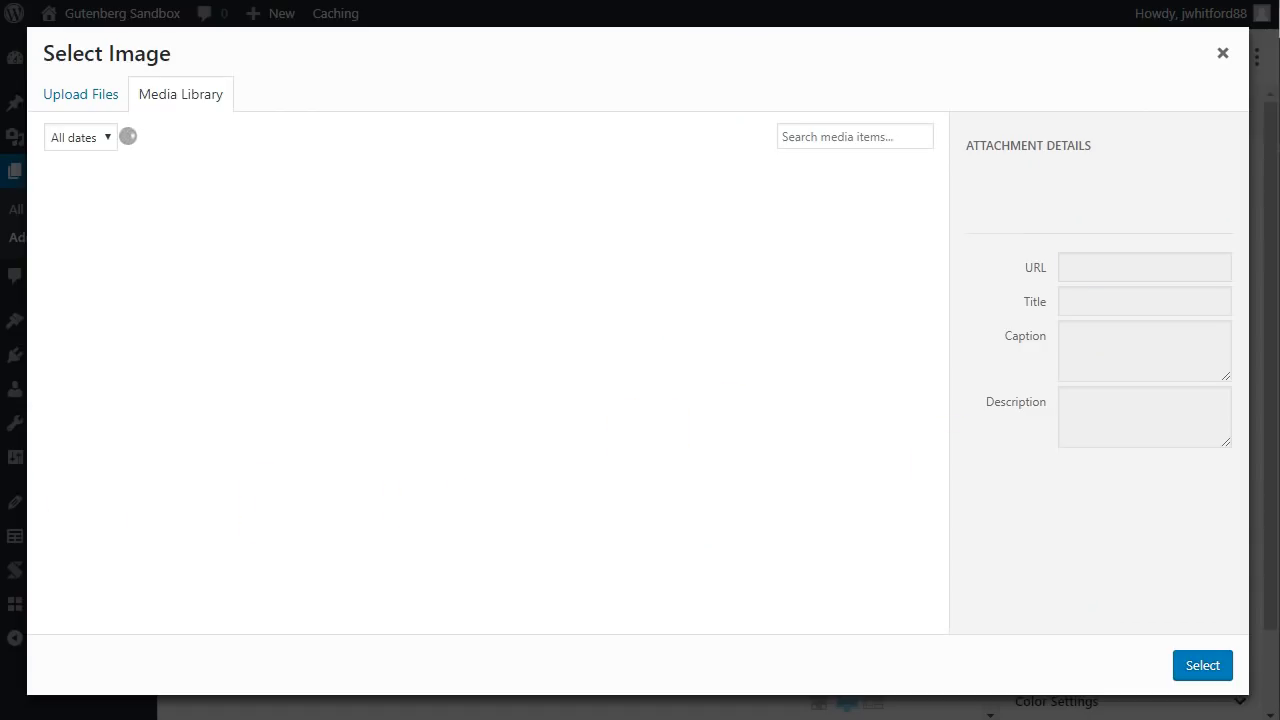
drag(1279, 300, 360, 271)
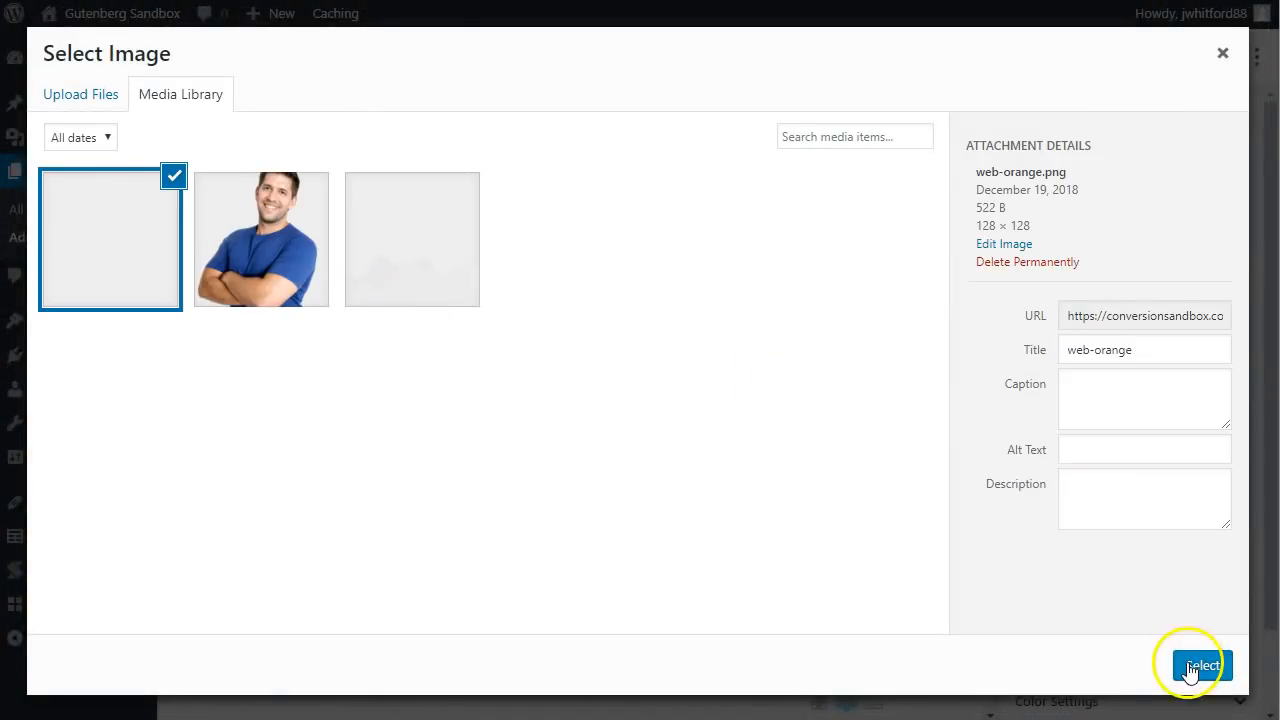
click(1190, 670)
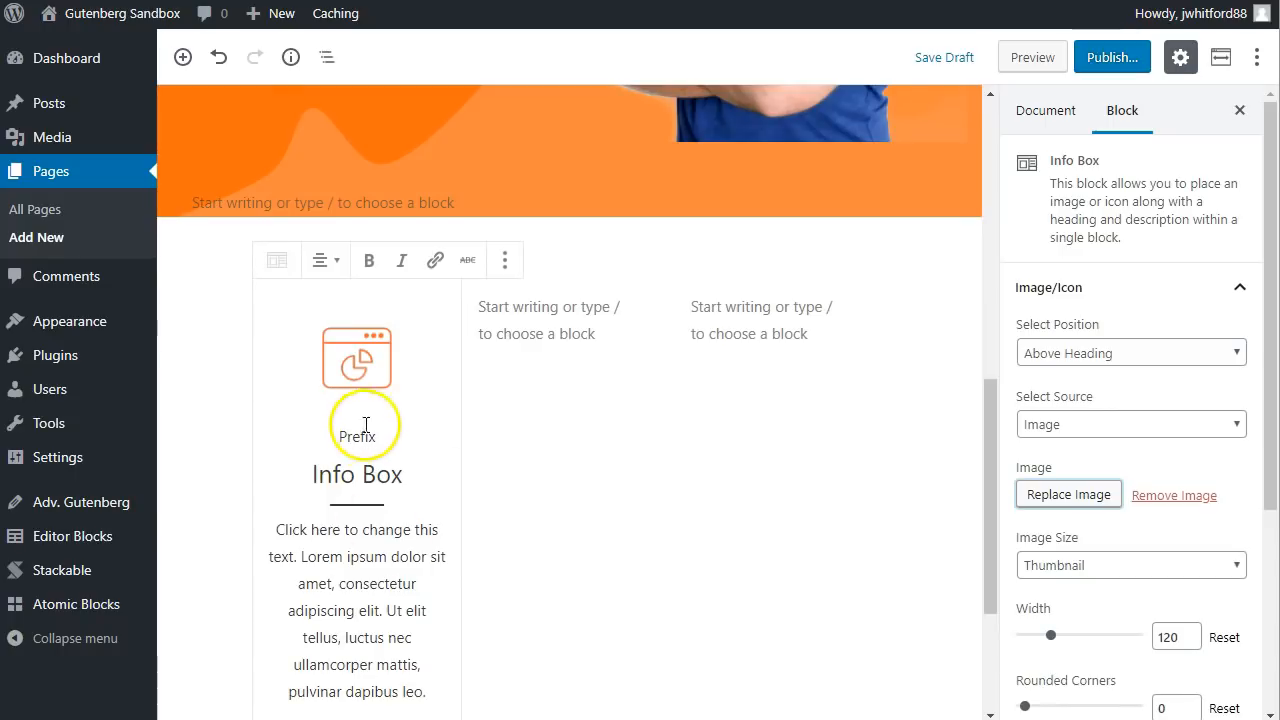
Clear the info box prefix, title it "Conversion Optimization" and set its separator style to None
click(336, 440)
scroll(1165, 550, down, 3)
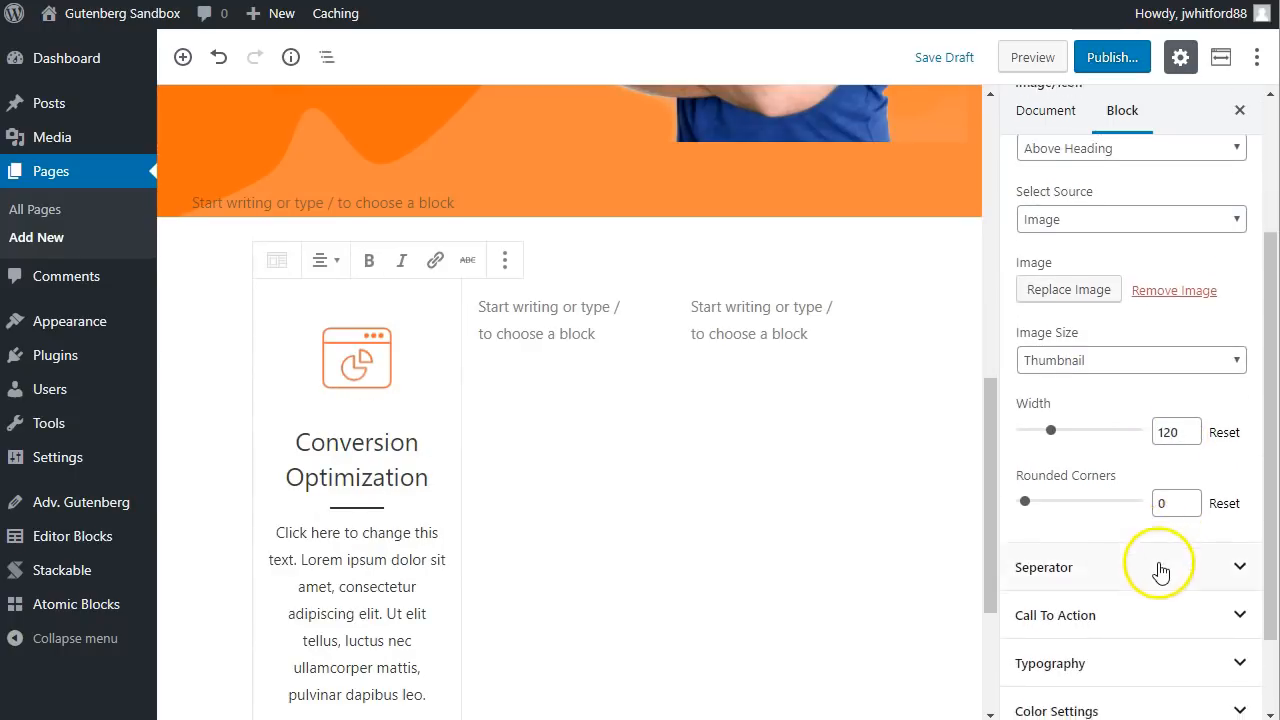
scroll(1160, 570, up, 1)
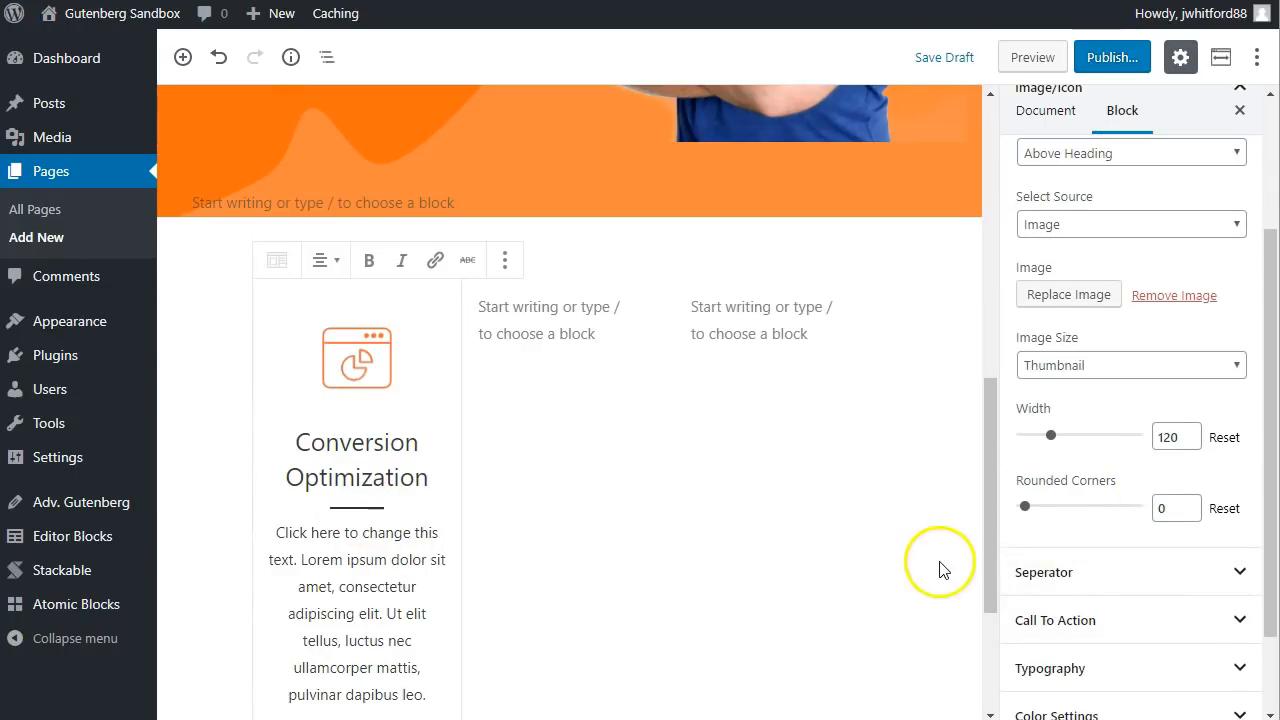
click(1016, 574)
click(1100, 640)
click(1094, 657)
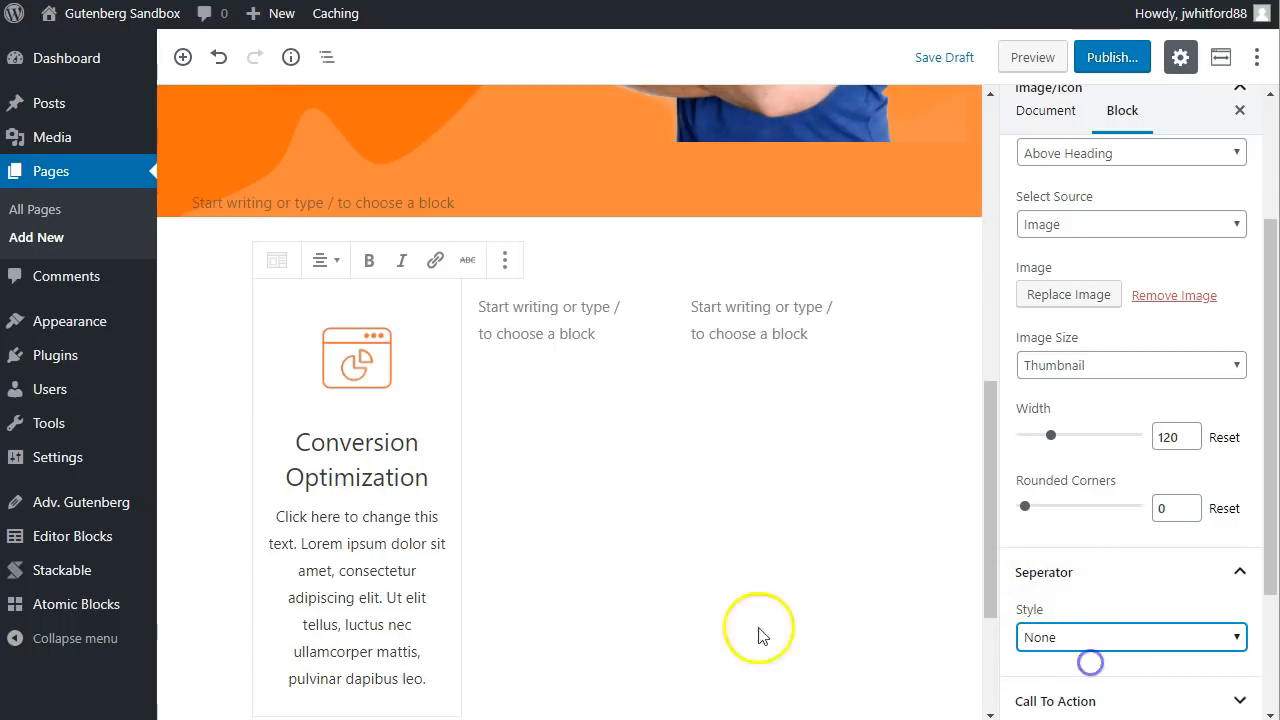
Replace the info box description with the original page's text "Better Conversions = cheaper leads, more income, and more freedom", pasted as plain text
triple_click(346, 534)
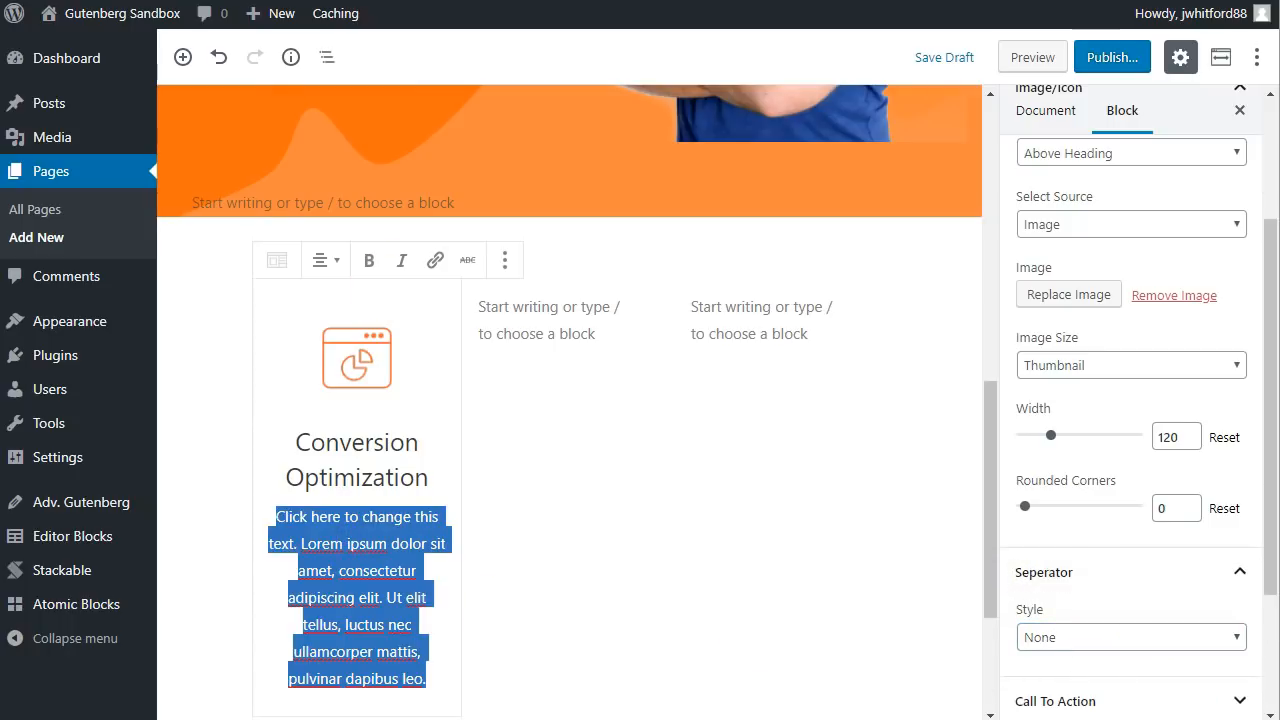
key(ctrl+Tab)
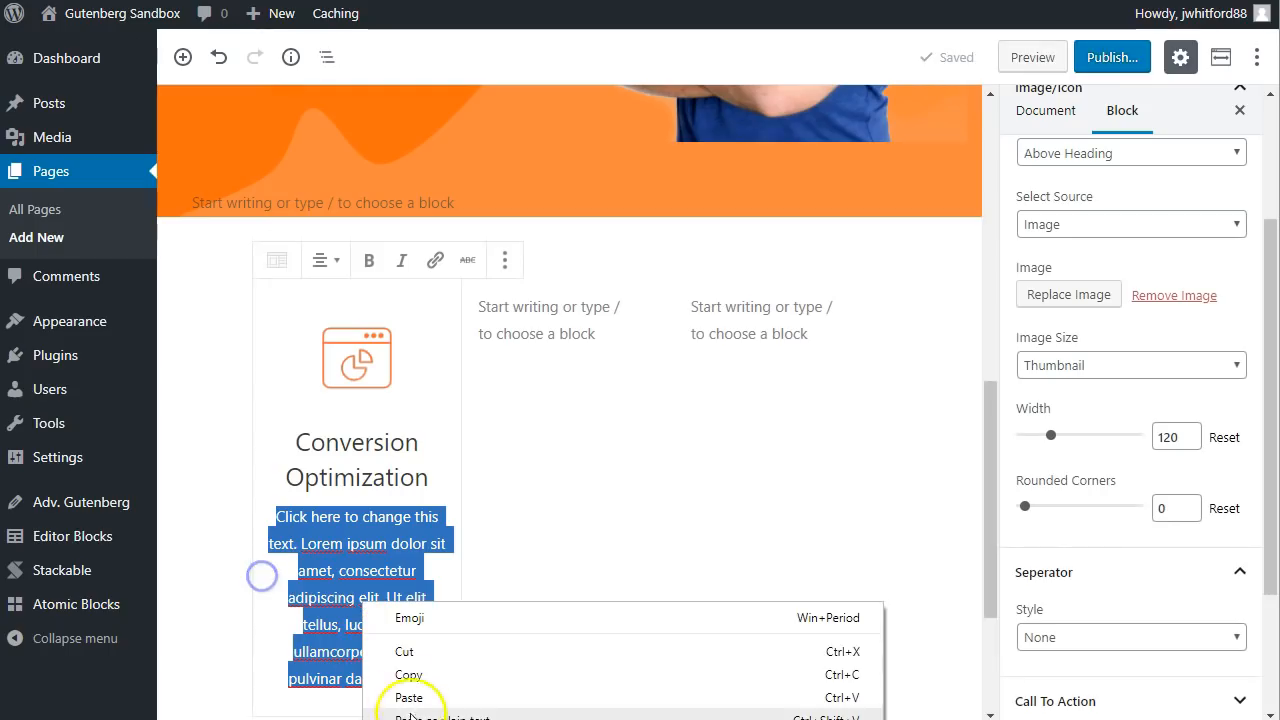
click(411, 711)
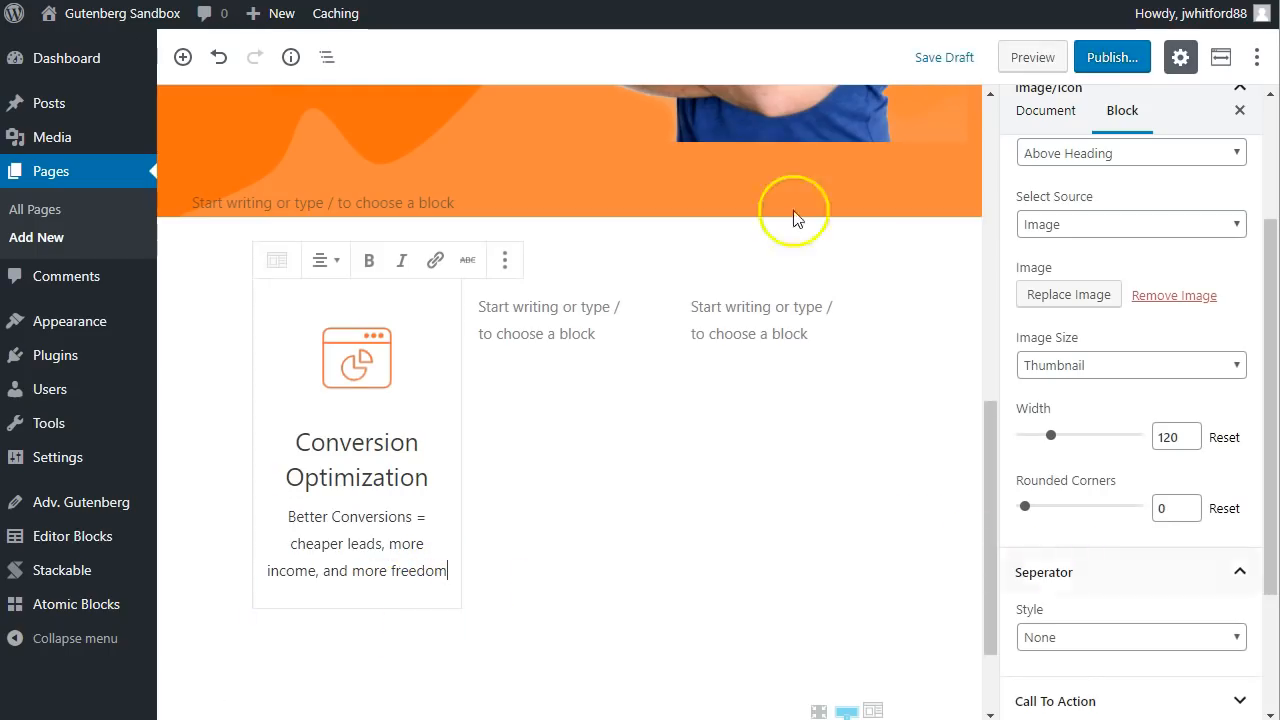
Compare the Button, Text and Complete Box call-to-action types on the info box and apply Text
key(ctrl+Tab)
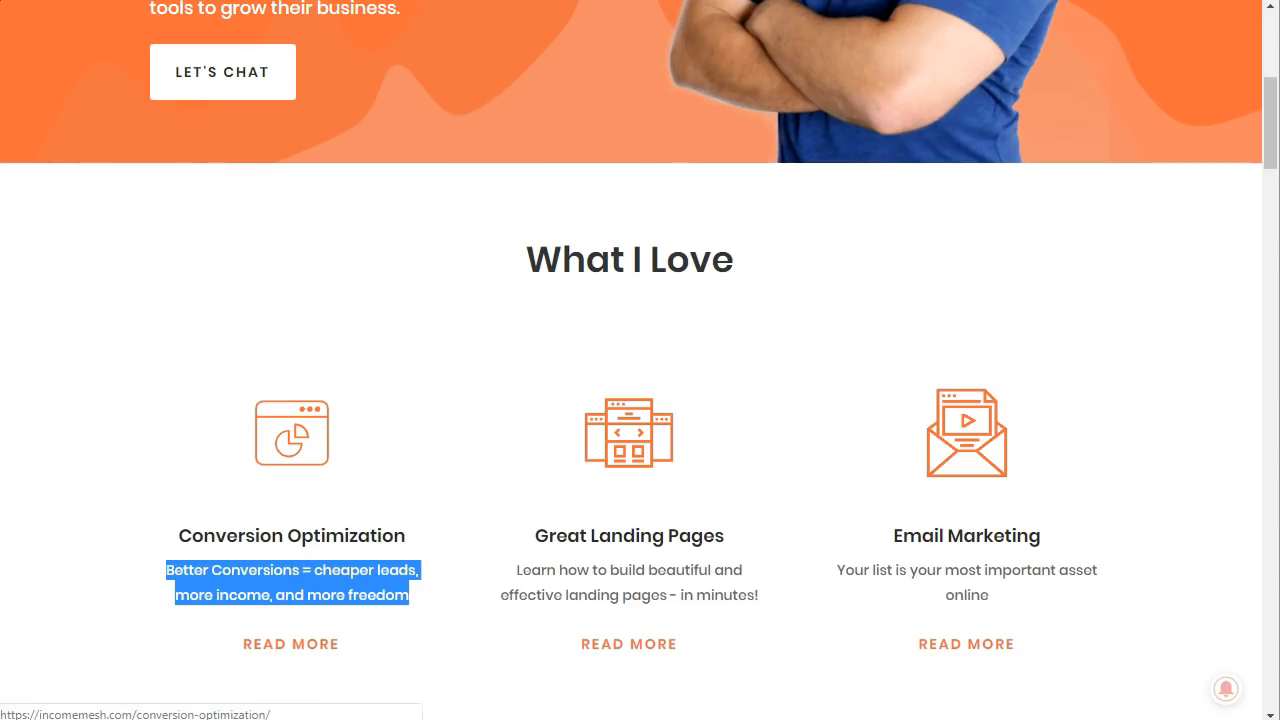
key(ctrl+shift+Tab)
scroll(1107, 587, down, 2)
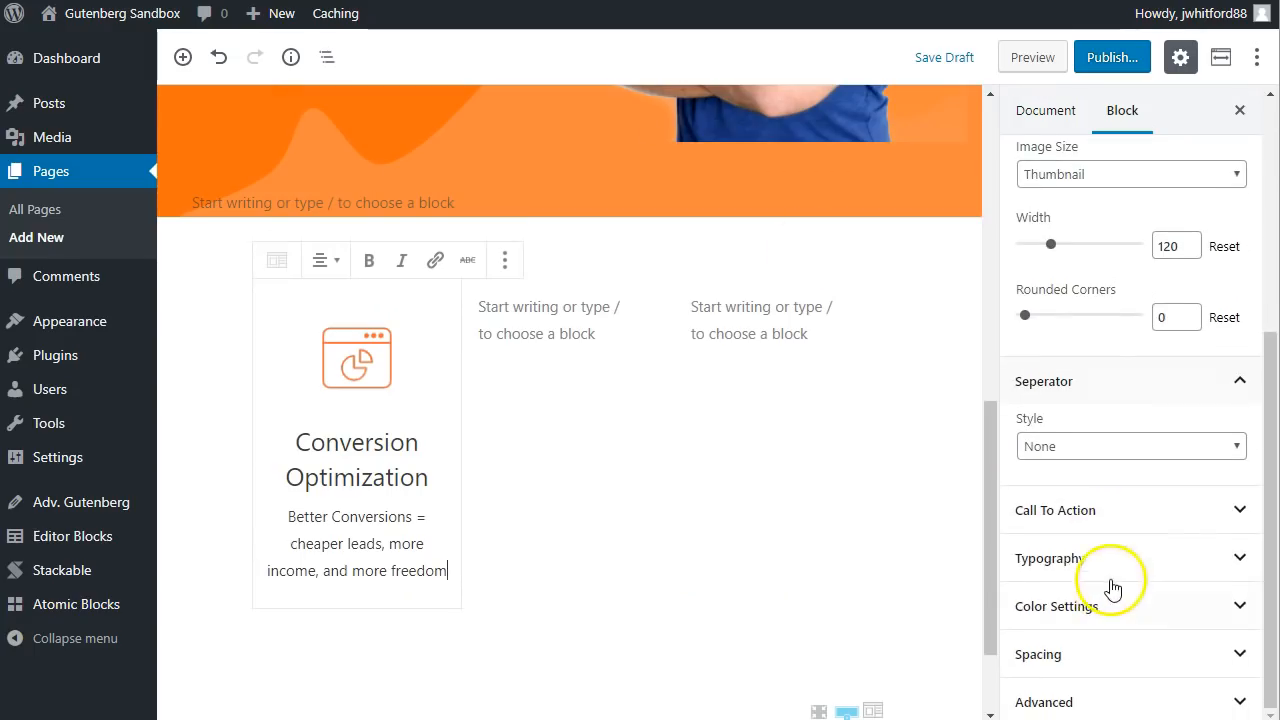
click(1113, 514)
click(1077, 574)
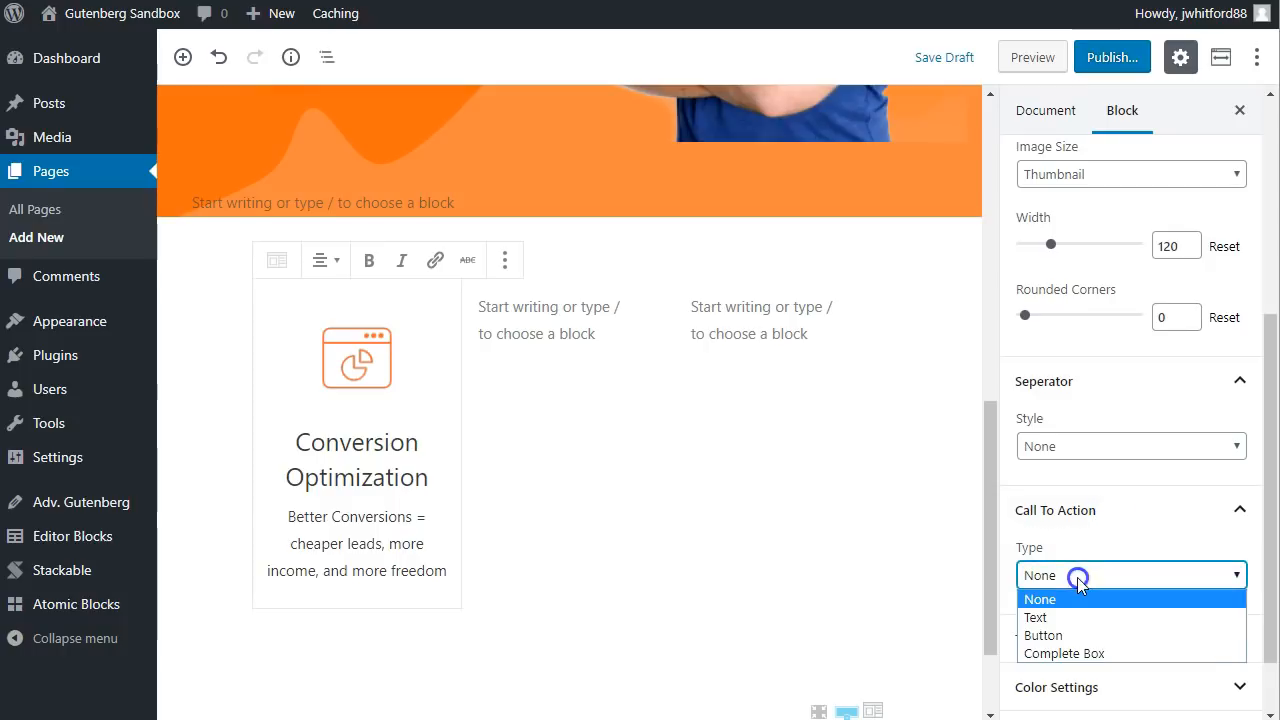
click(1072, 634)
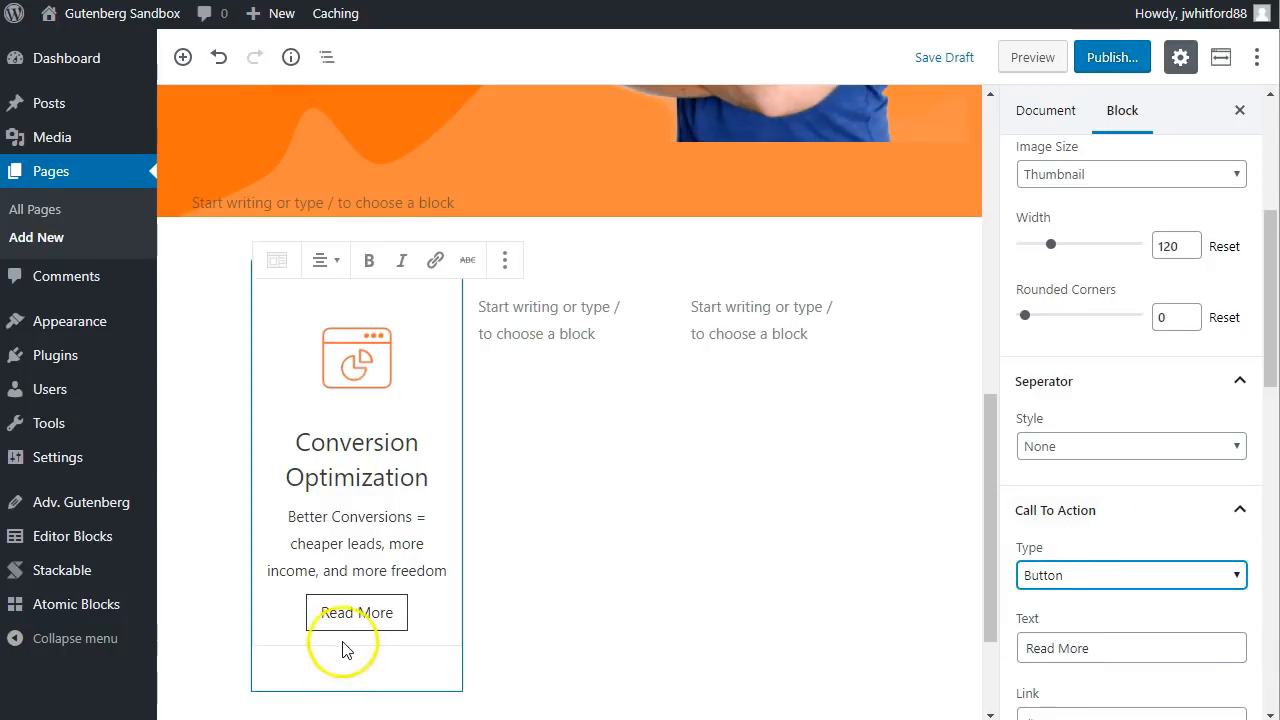
click(1071, 571)
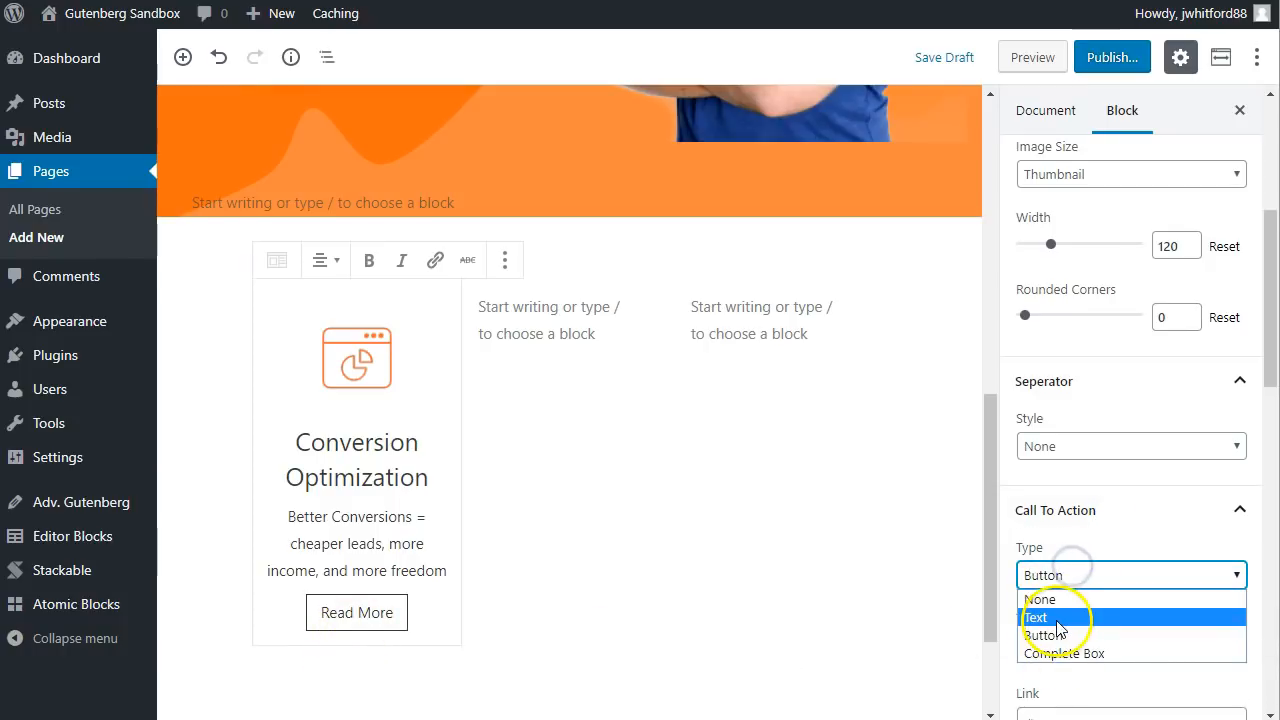
click(1036, 617)
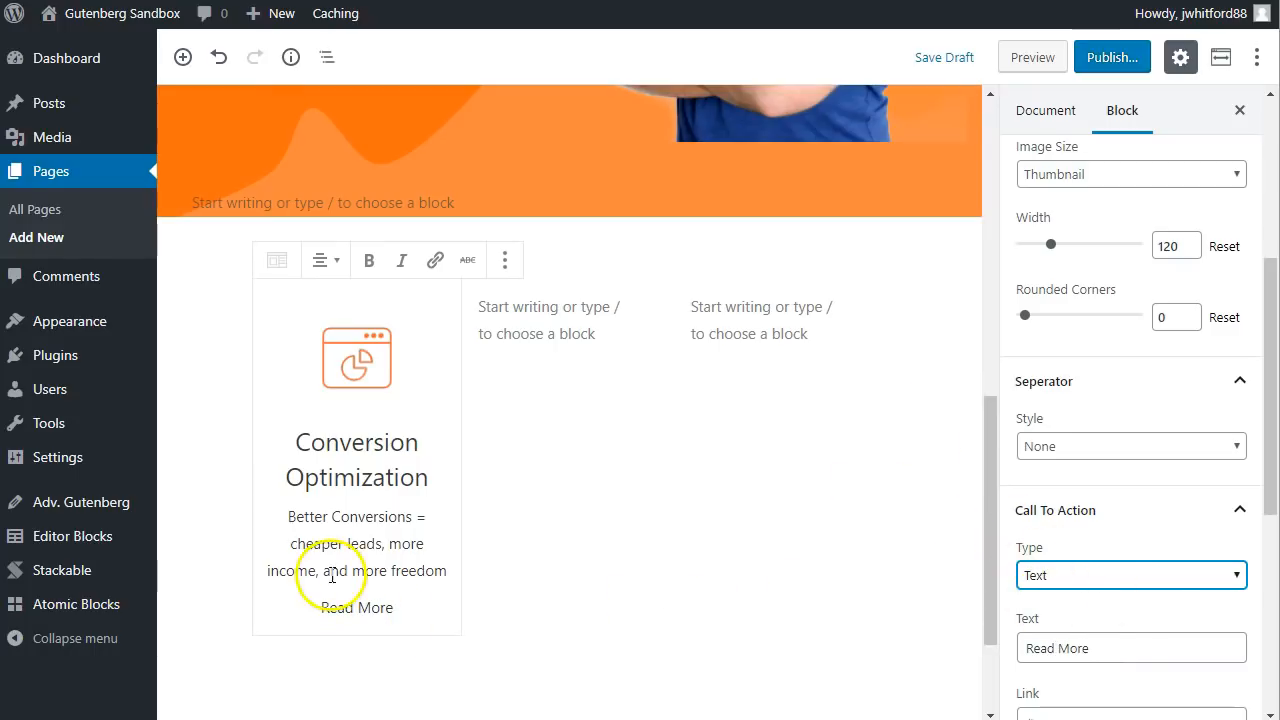
click(1112, 576)
click(1090, 653)
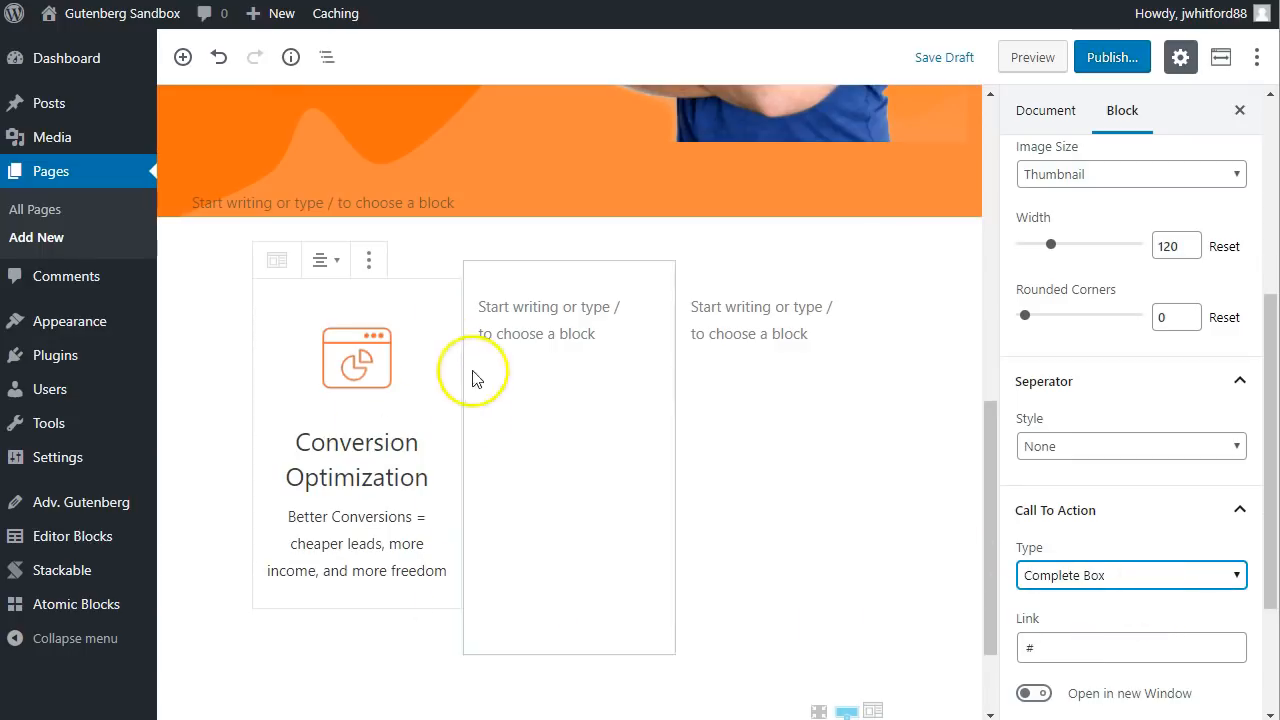
click(1163, 576)
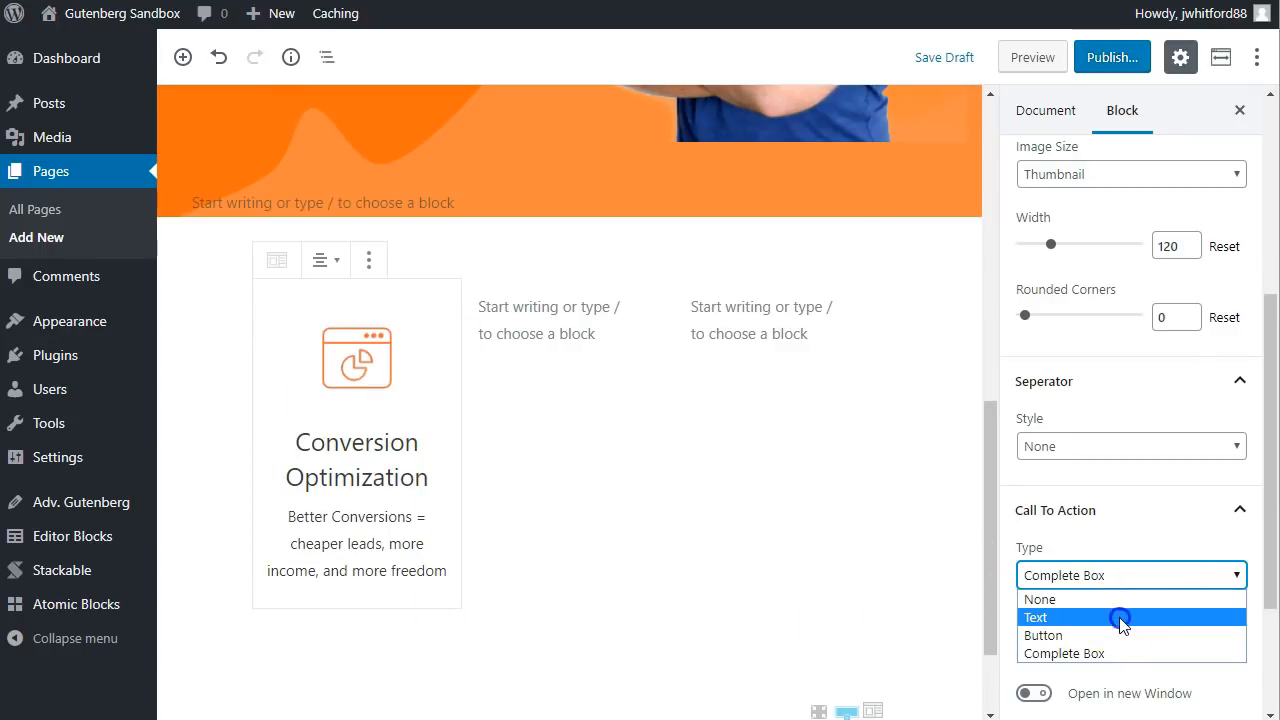
click(1120, 612)
Search the call-to-action icons for "arrow" and add the plain right arrow after the "Read More" text
scroll(1122, 440, down, 2)
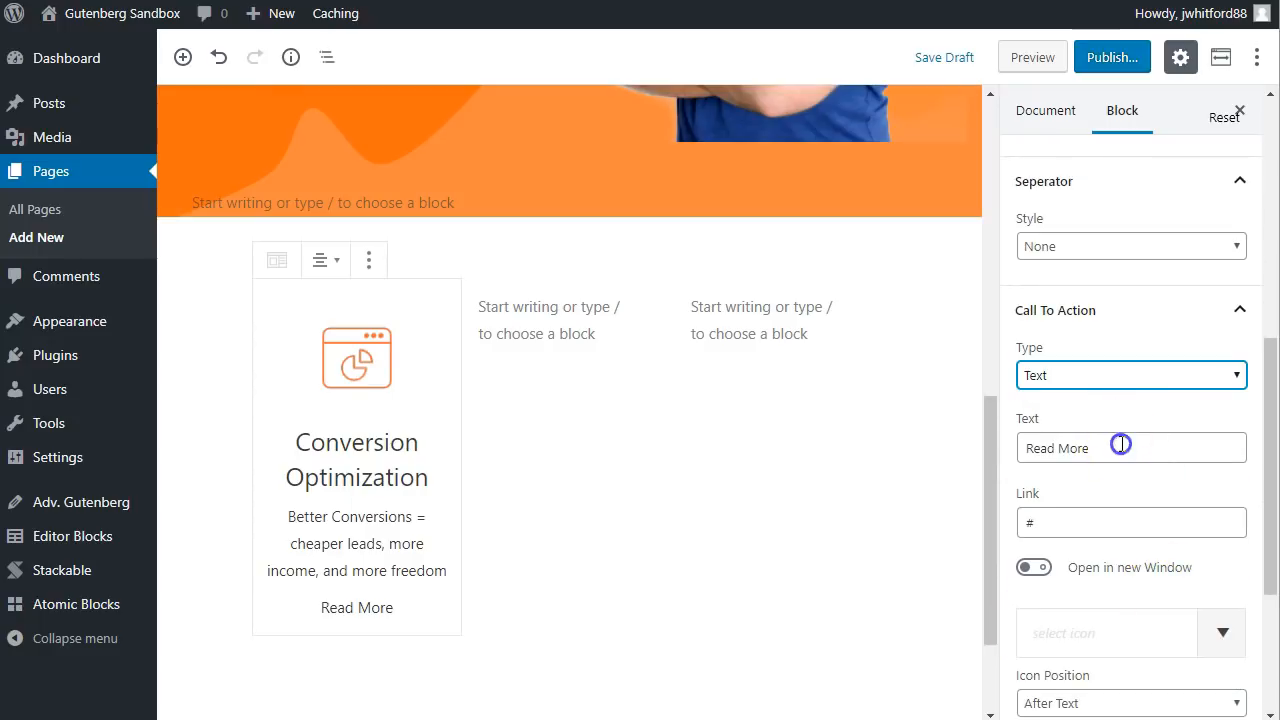
triple_click(1120, 444)
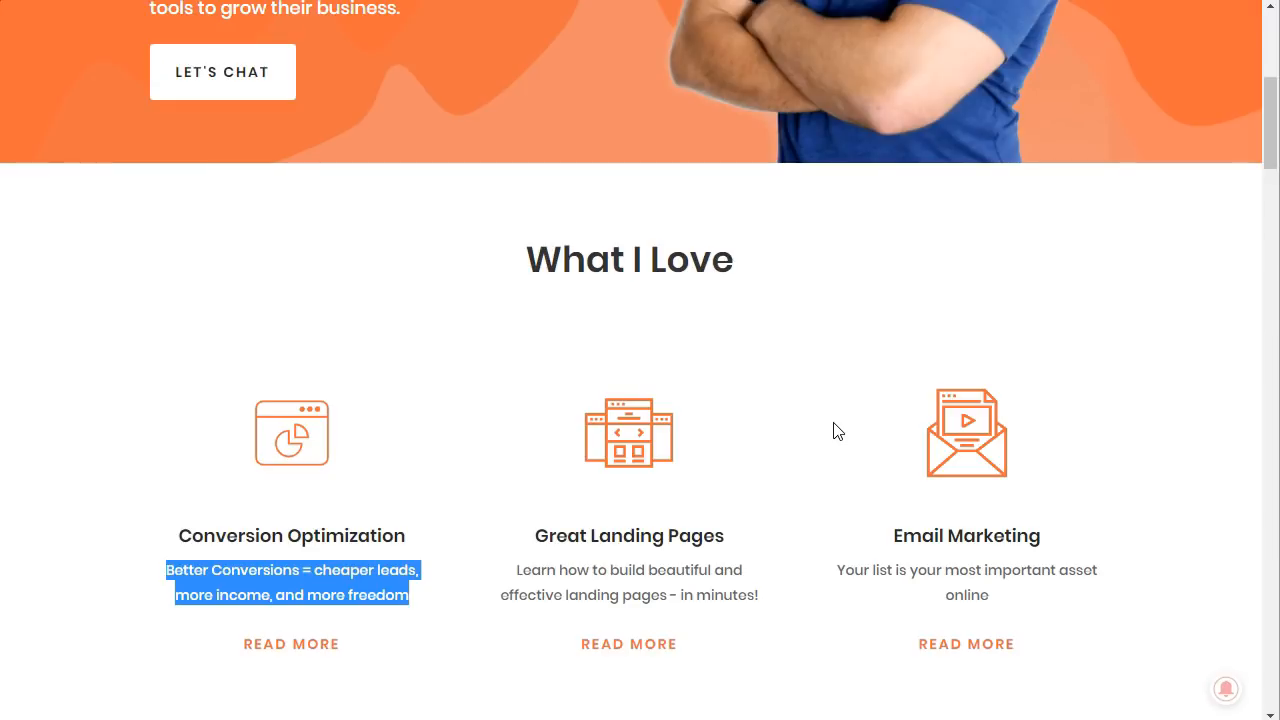
scroll(838, 431, up, 5)
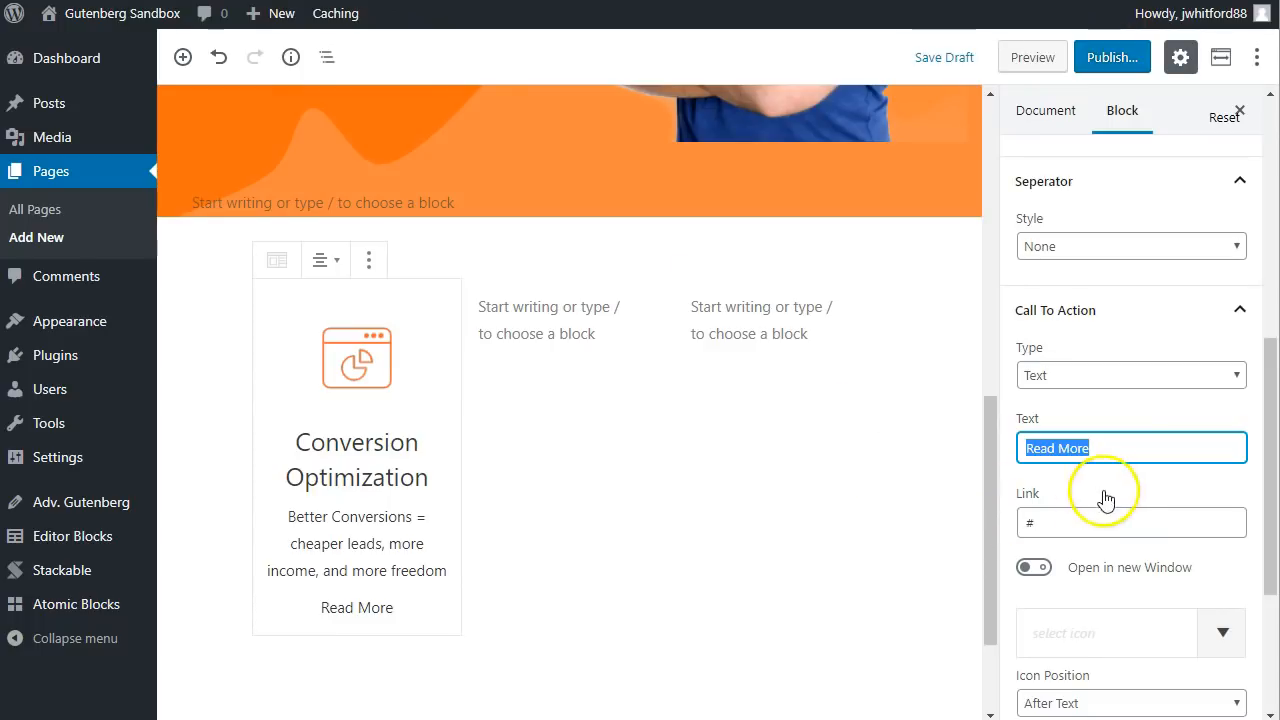
scroll(1100, 523, down, 1)
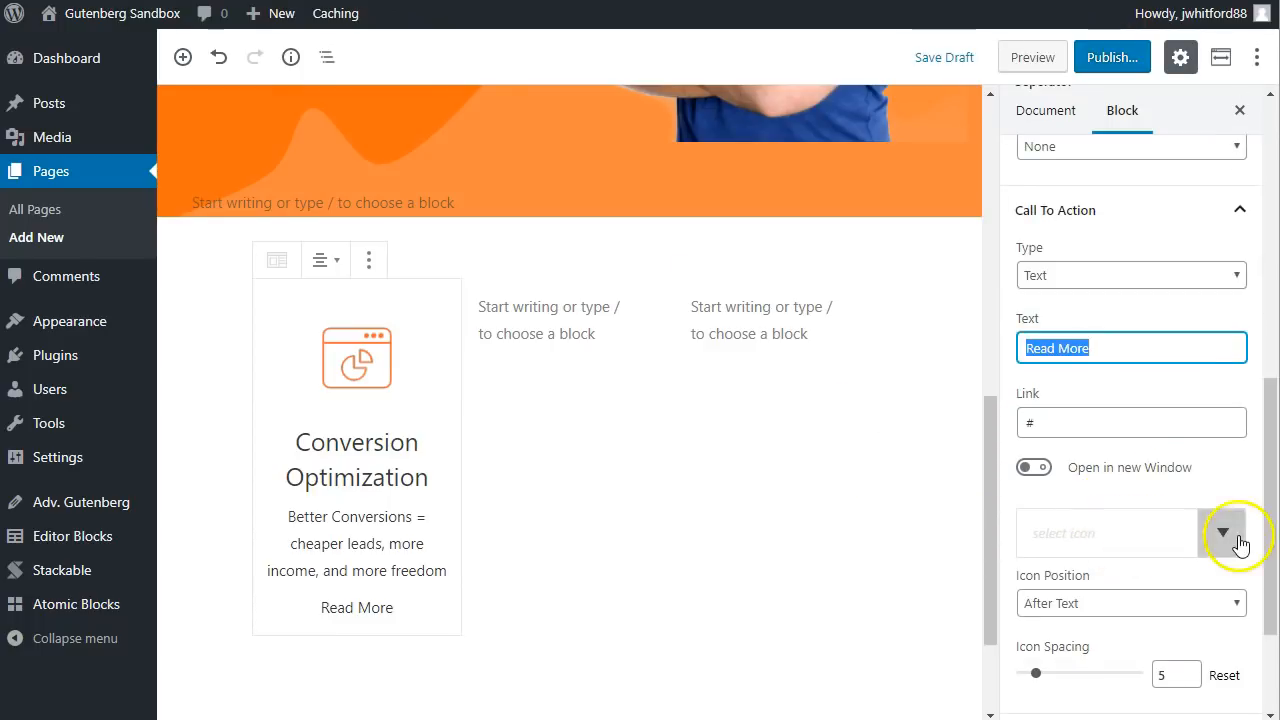
click(1236, 539)
scroll(1174, 391, down, 2)
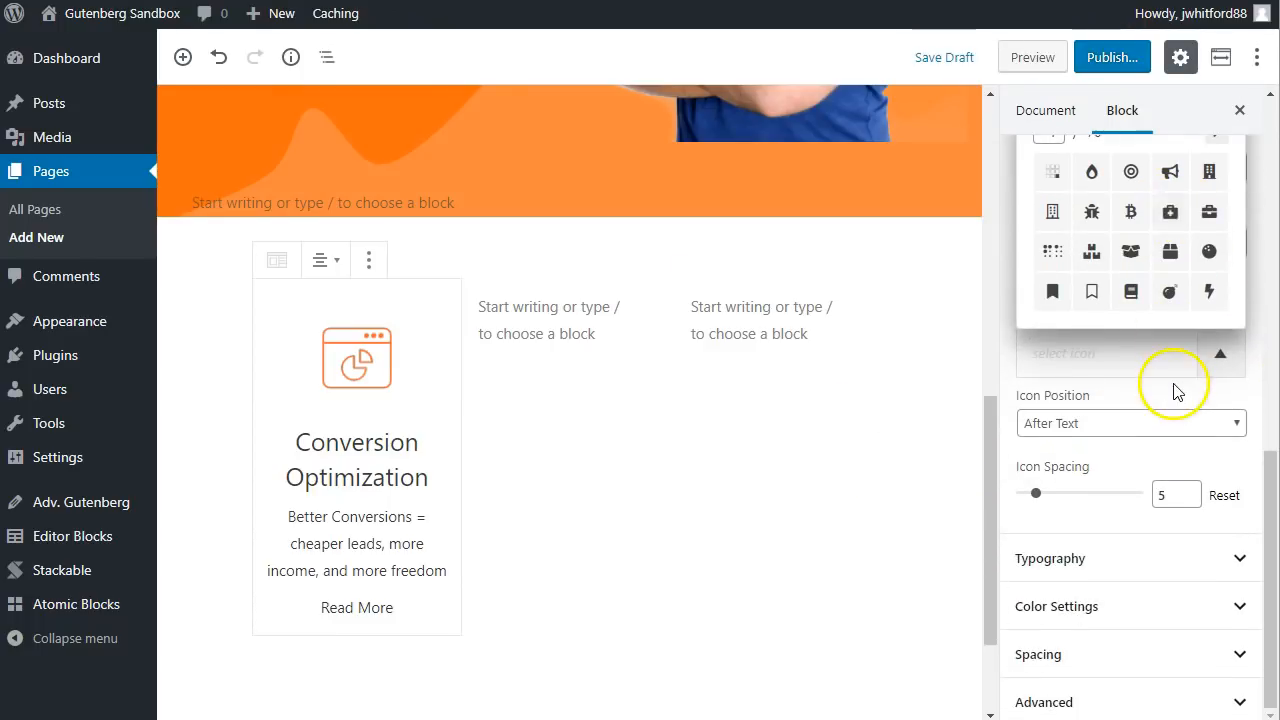
scroll(1168, 370, up, 2)
scroll(1168, 370, up, 1)
click(1137, 297)
text(arrow)
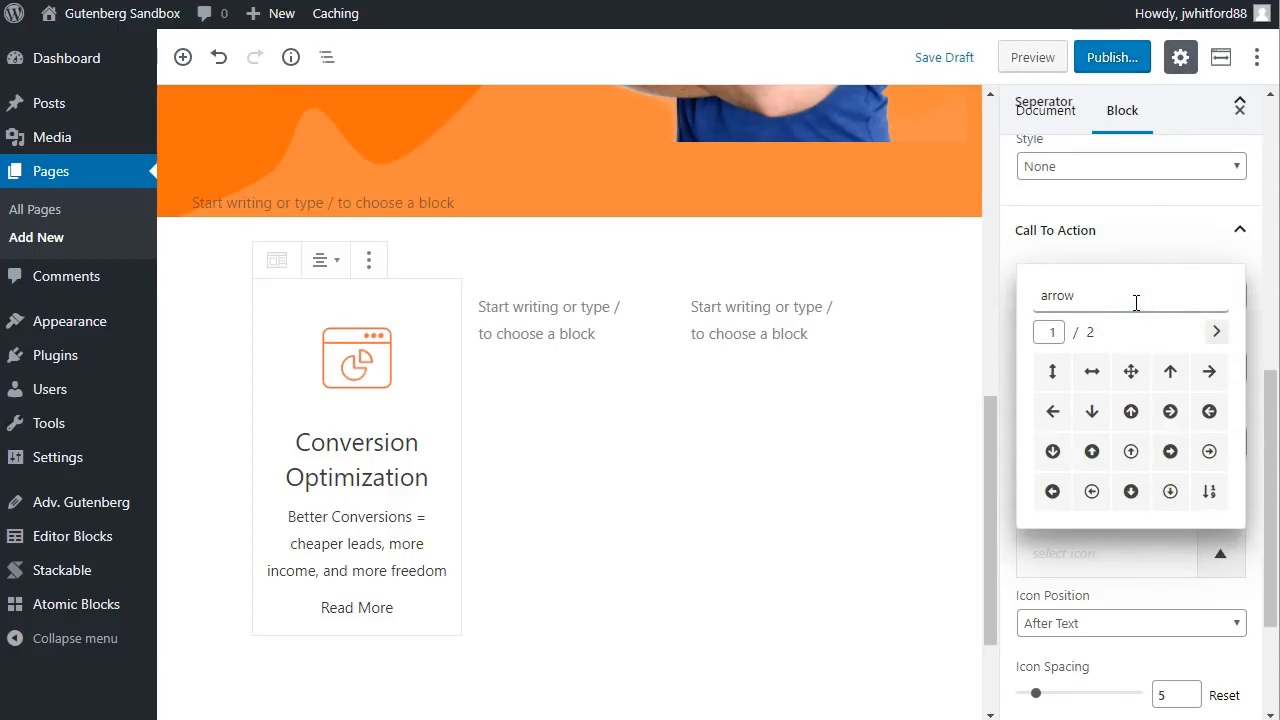
click(1210, 372)
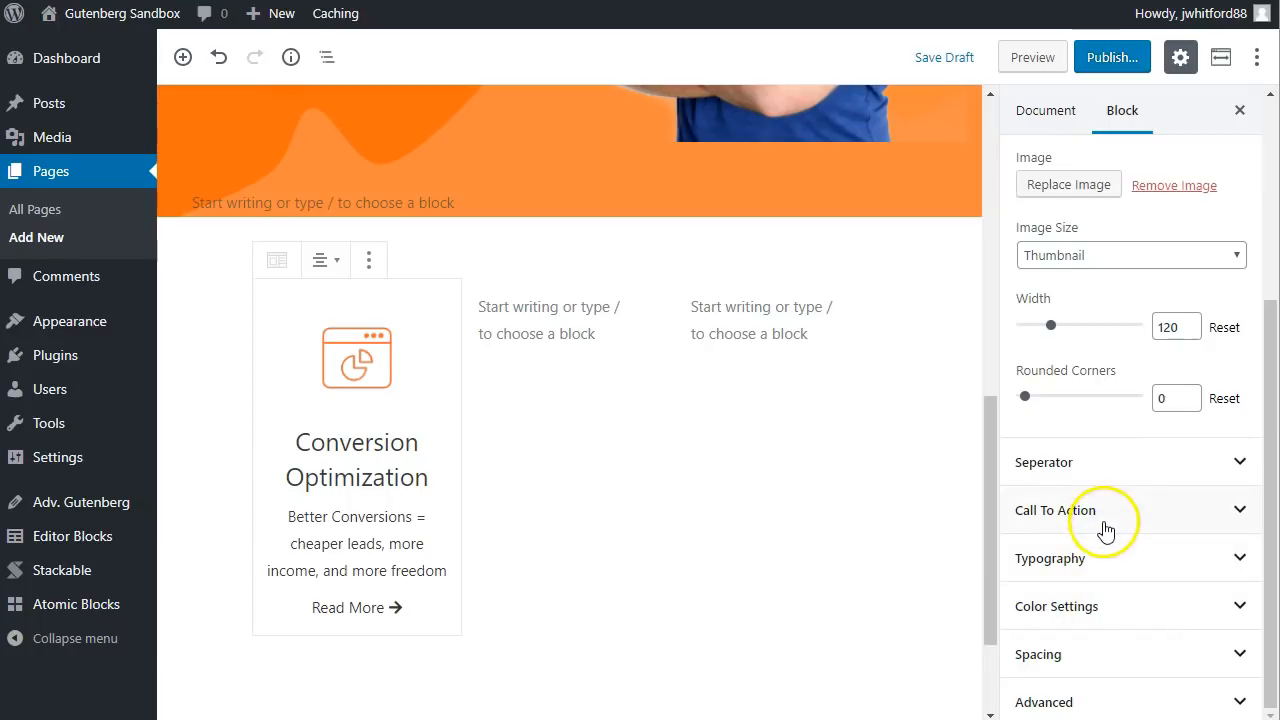
Review the info box's call-to-action and typography settings, then set its CTA color to the orange preset
click(1103, 530)
scroll(1186, 625, down, 1)
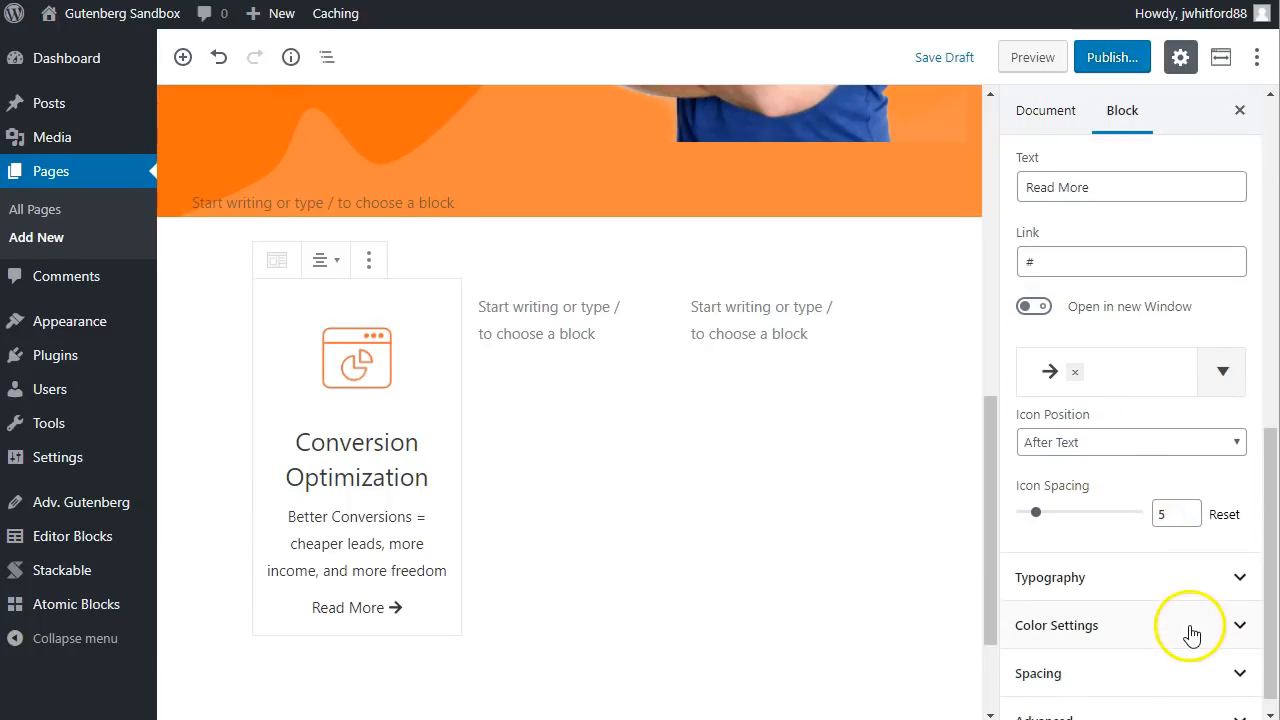
click(1160, 594)
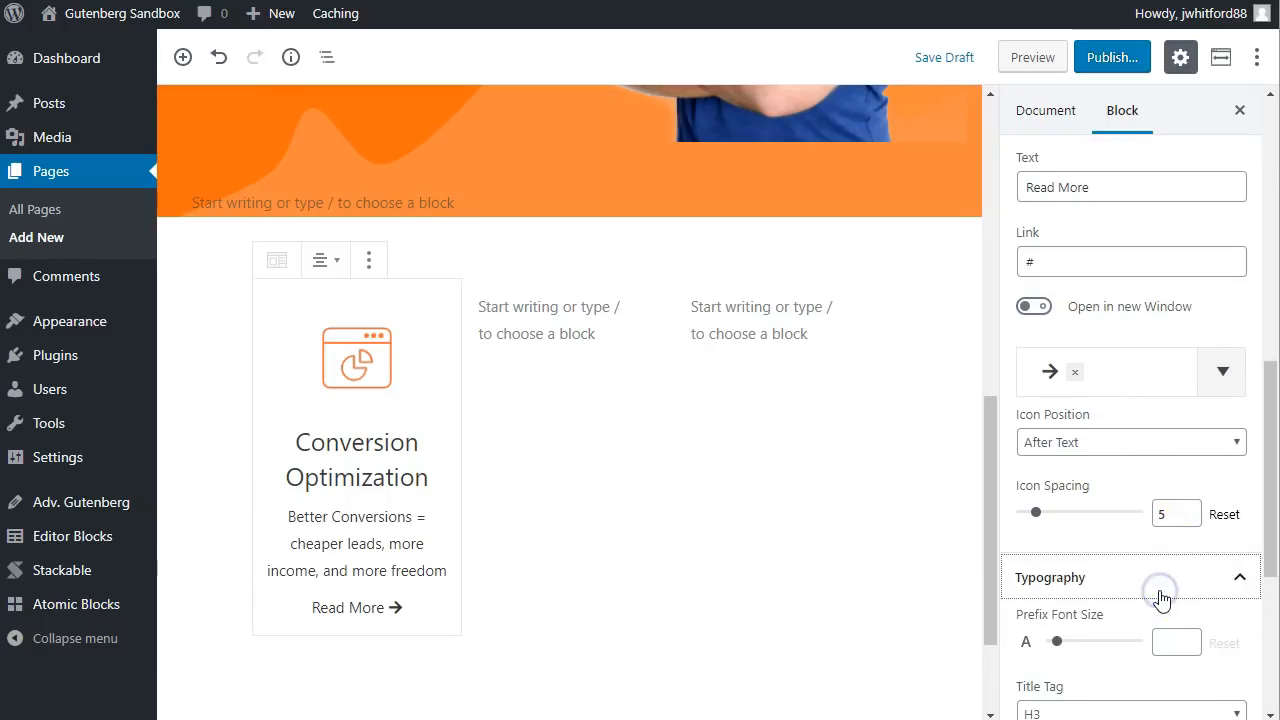
scroll(1106, 660, down, 2)
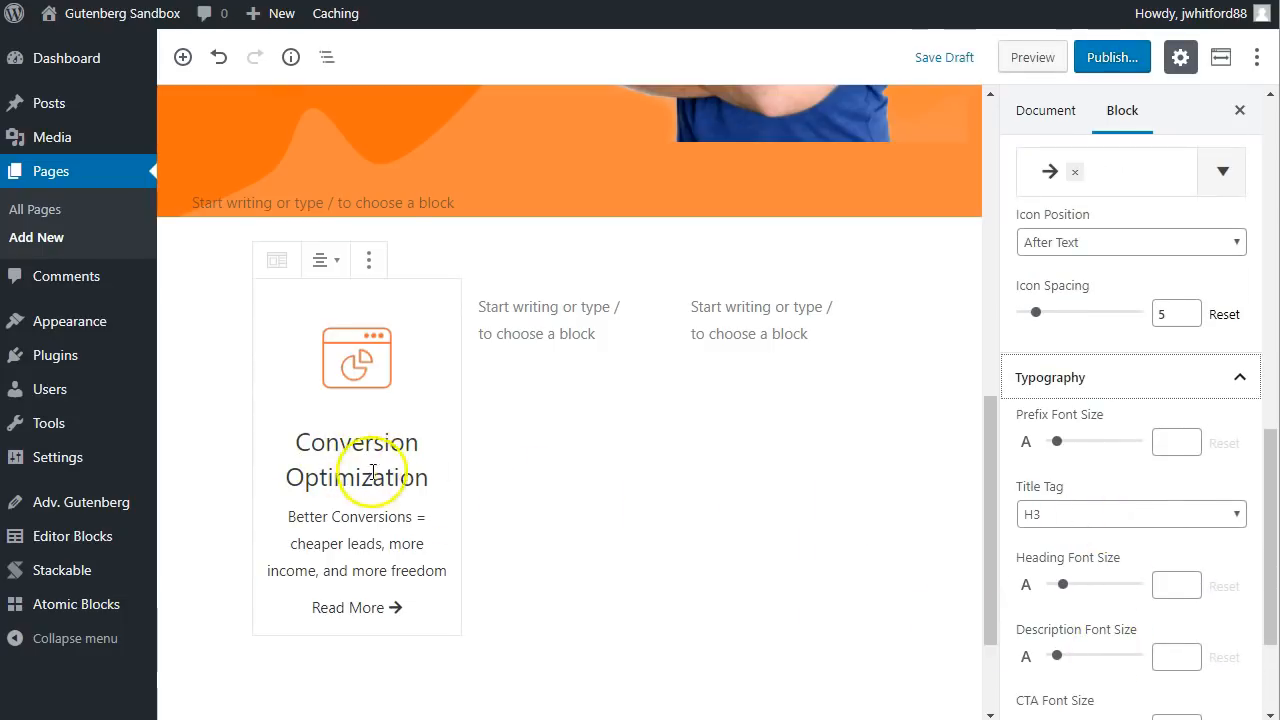
scroll(1116, 532, down, 2)
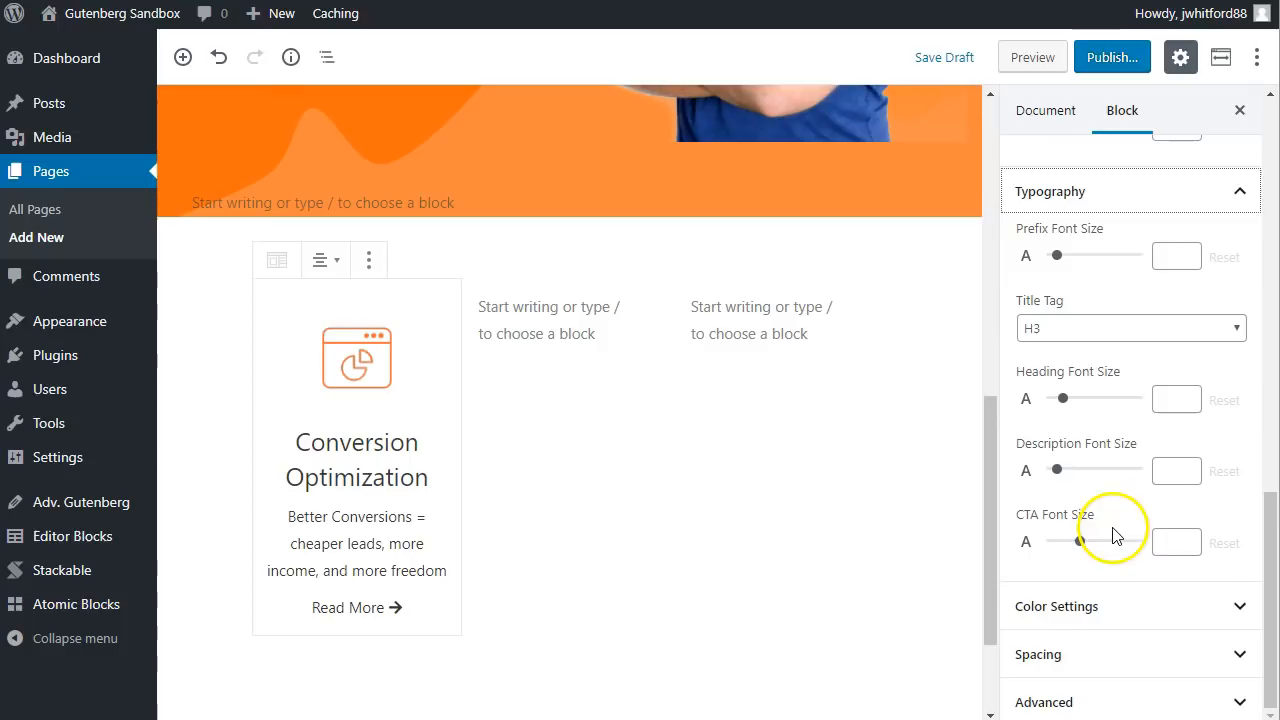
click(1087, 626)
scroll(1140, 610, down, 7)
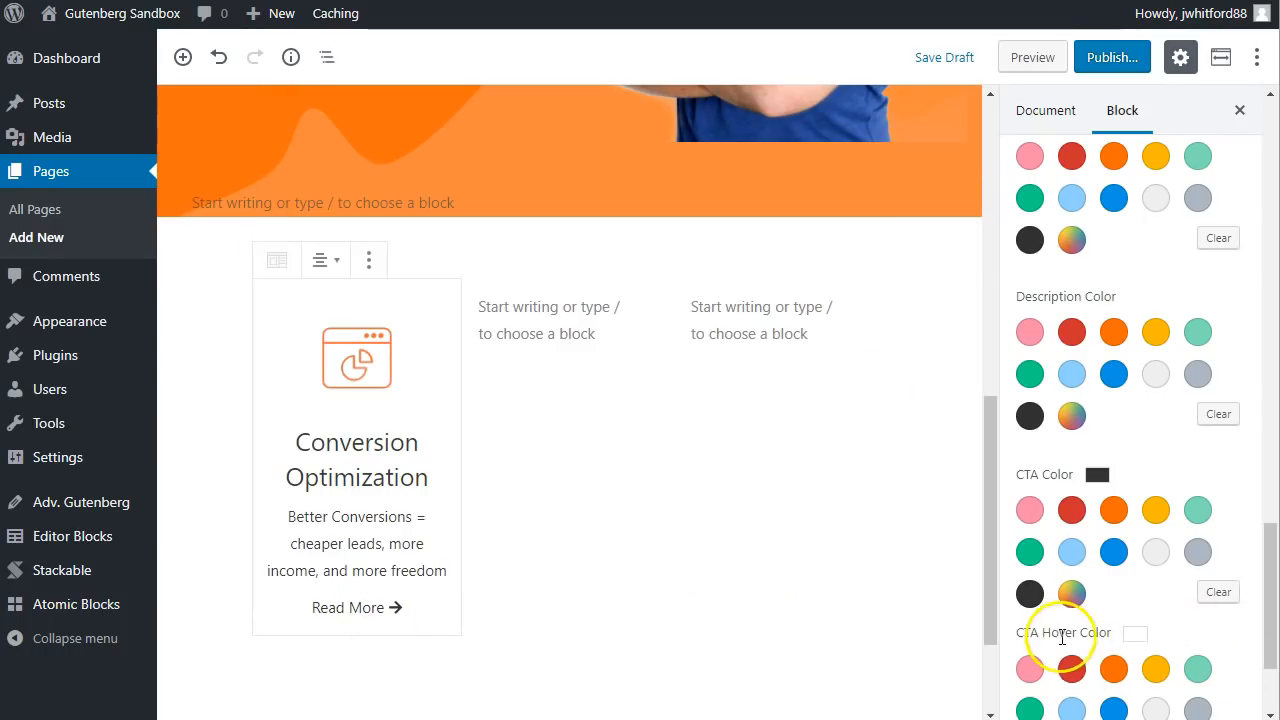
click(1116, 516)
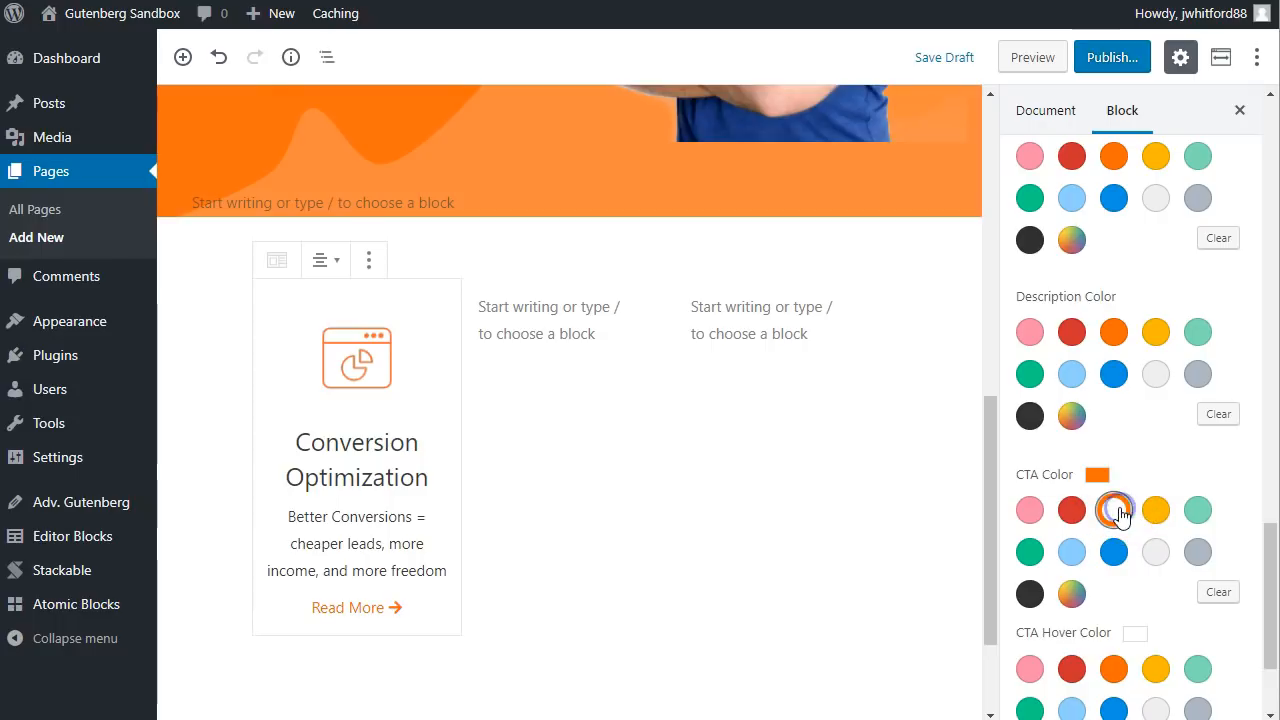
Set the info box's CTA hover color to the custom darker orange #ef590e
scroll(1190, 640, down, 1)
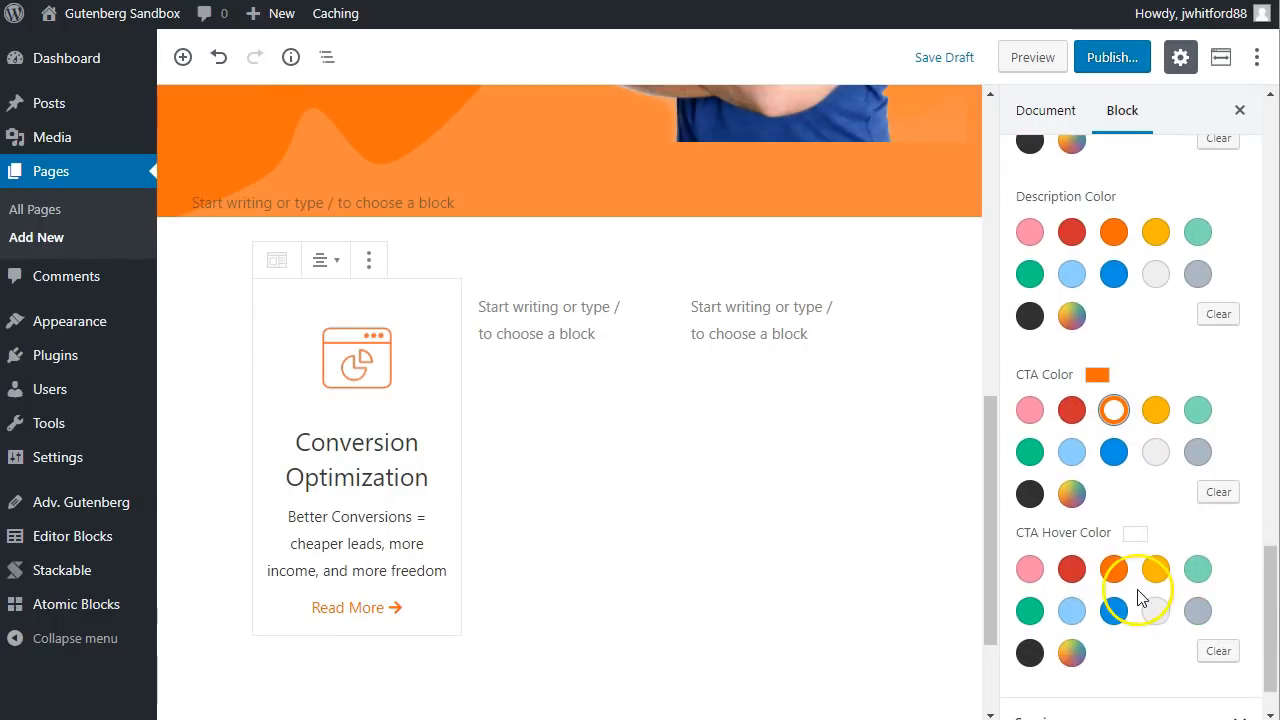
scroll(1132, 640, down, 1)
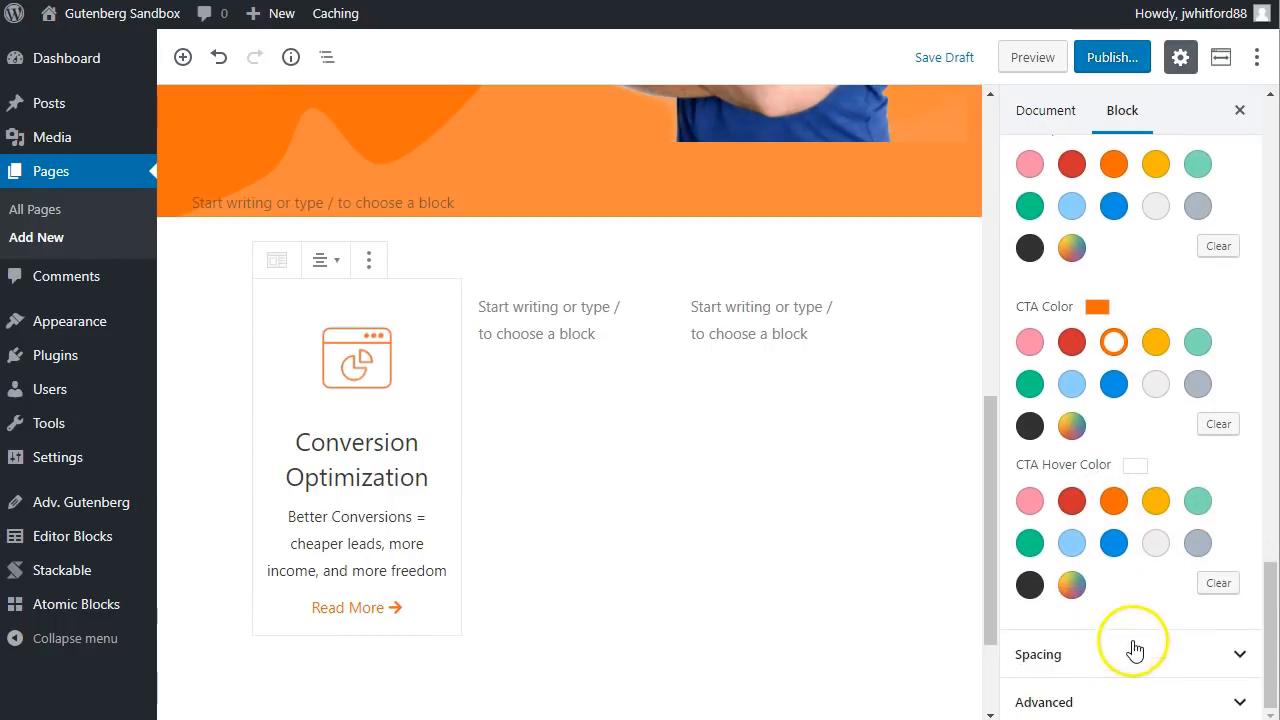
click(1071, 586)
drag(1008, 476, 997, 487)
click(1153, 383)
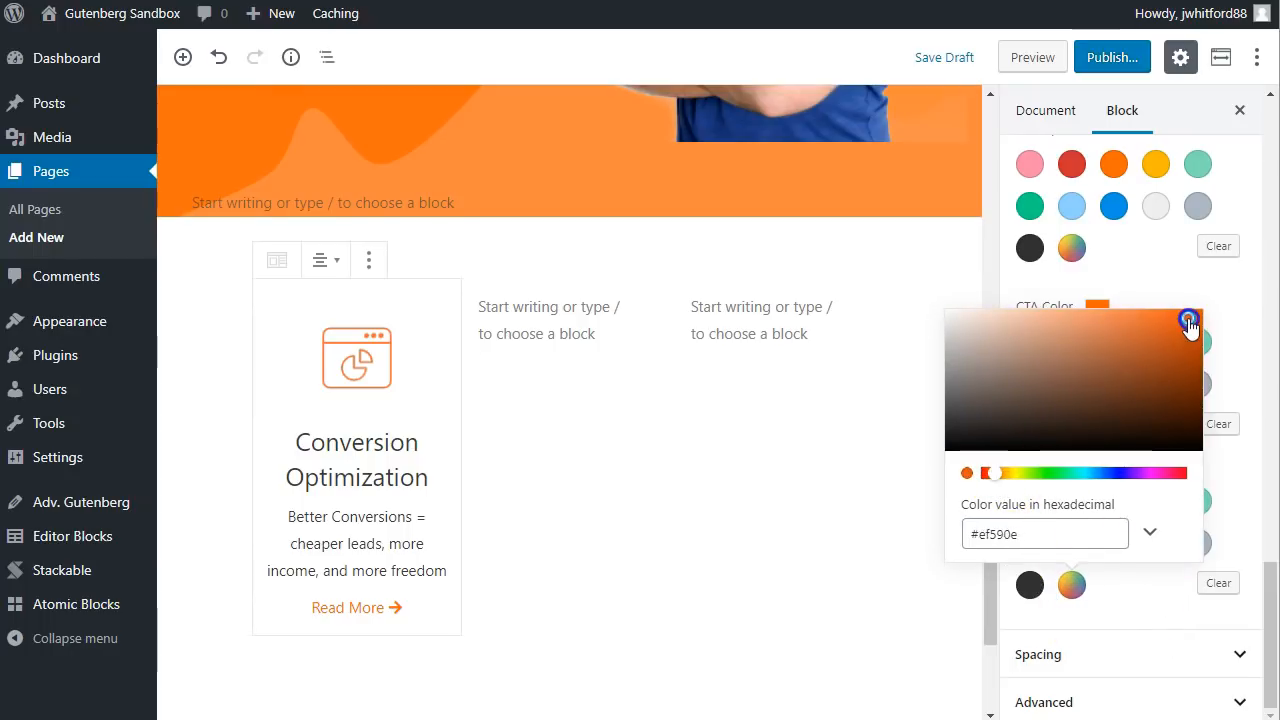
click(886, 603)
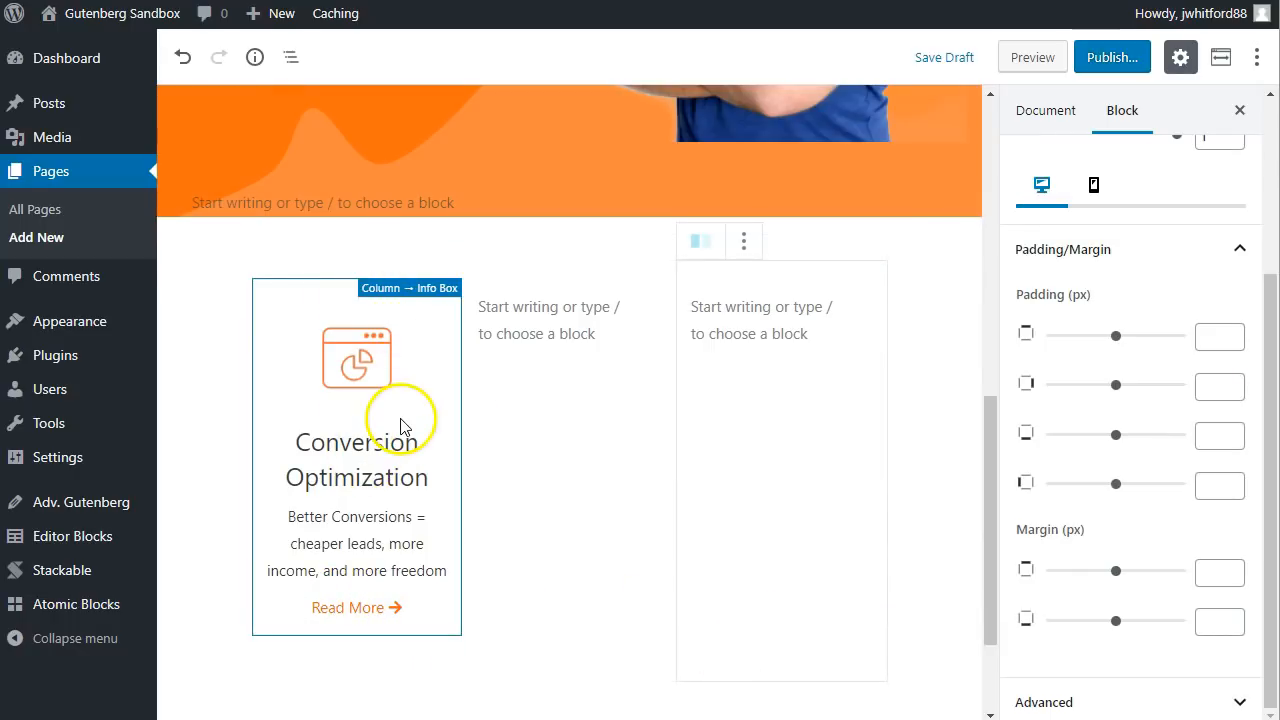
Save the draft and preview the page down to the info box row, comparing it with the original "What I Love" section
click(940, 60)
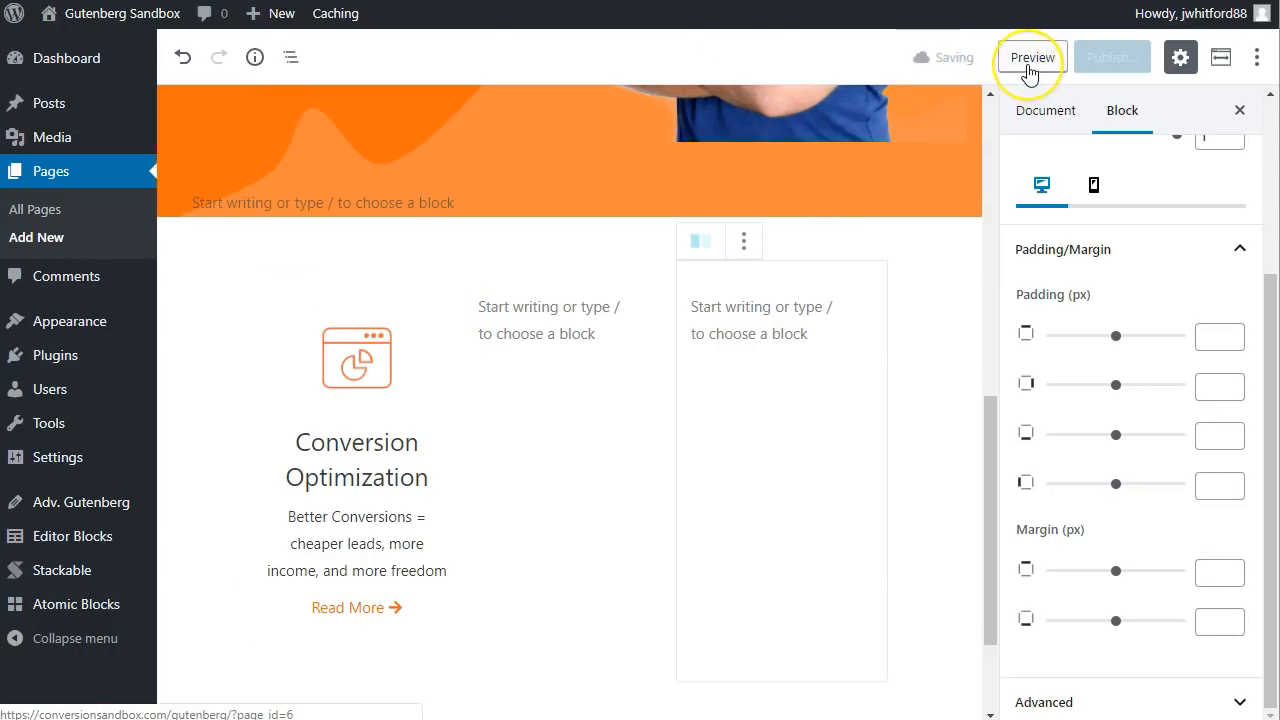
click(1030, 60)
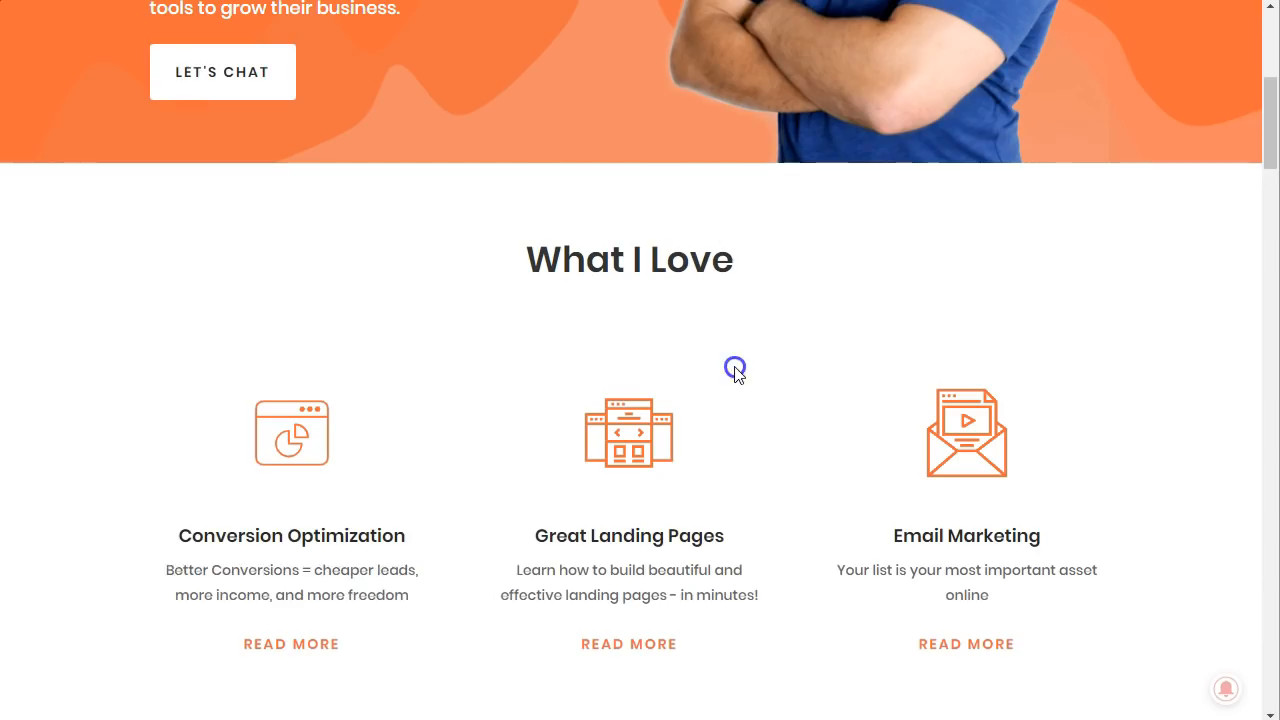
scroll(816, 394, down, 3)
scroll(816, 403, down, 3)
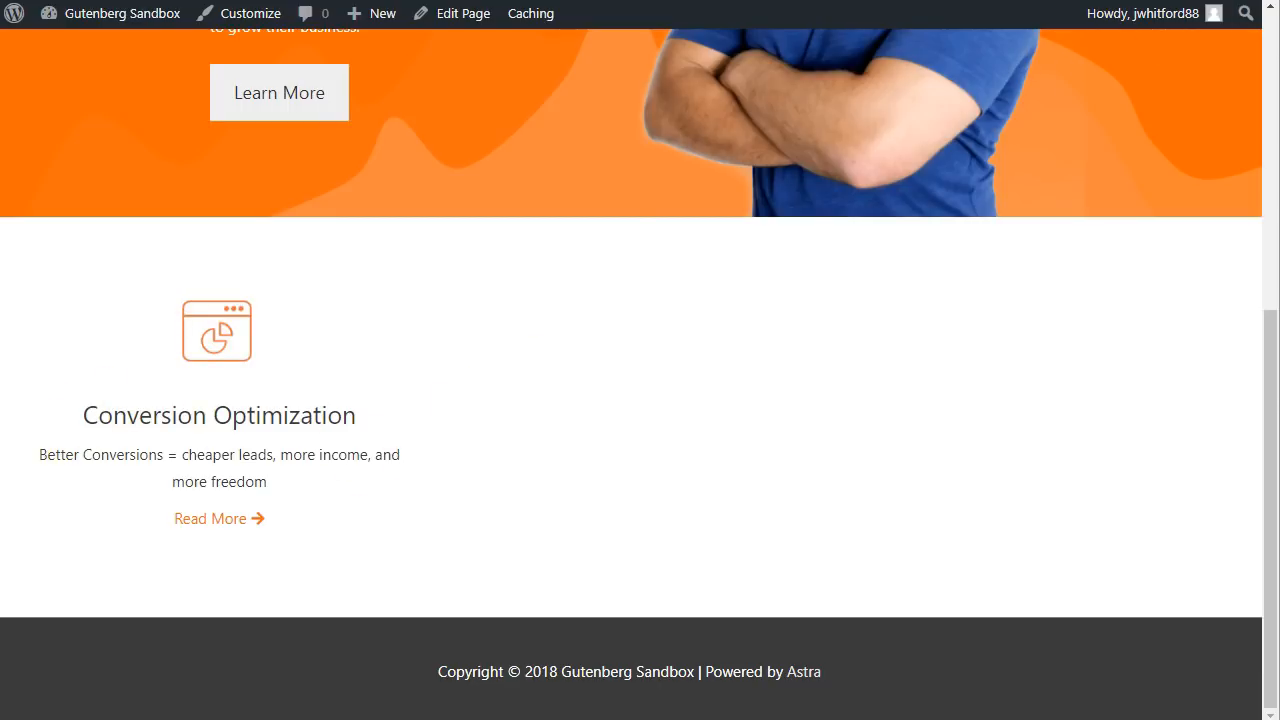
Move and resize the preview window to check how the hero section and info box row adapt to the width
drag(700, 5, 1131, 0)
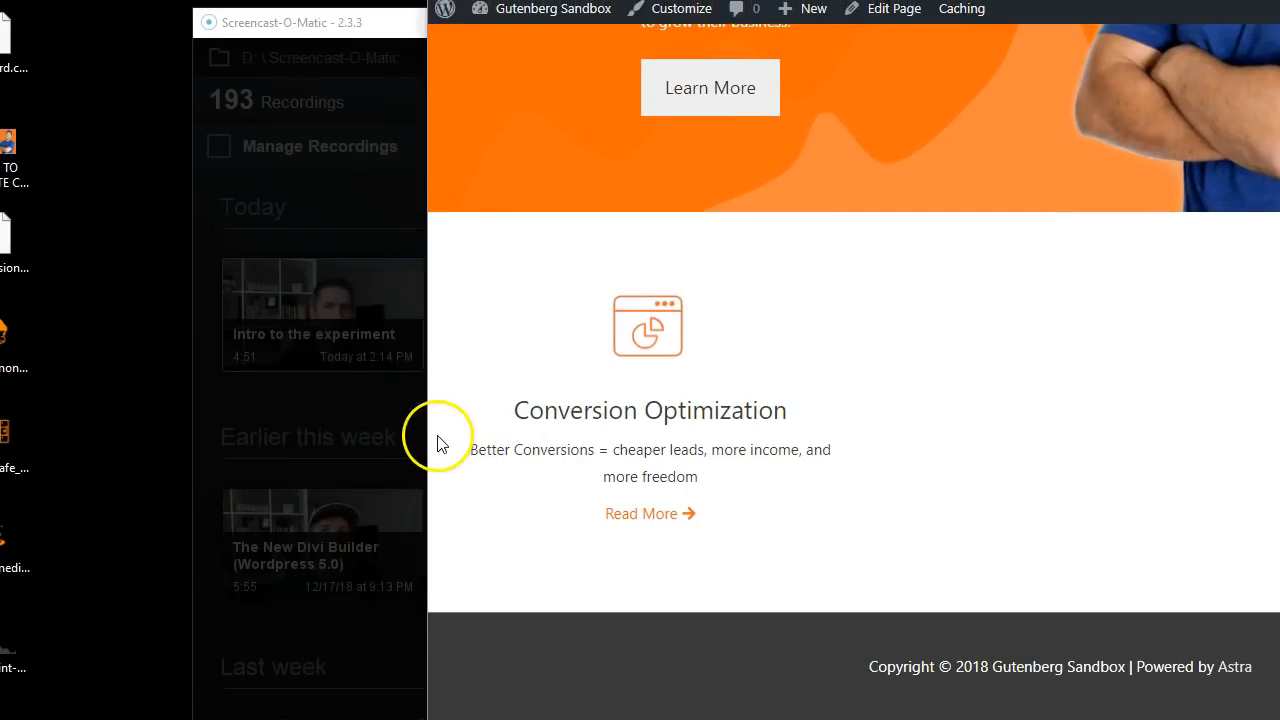
drag(427, 437, 23, 471)
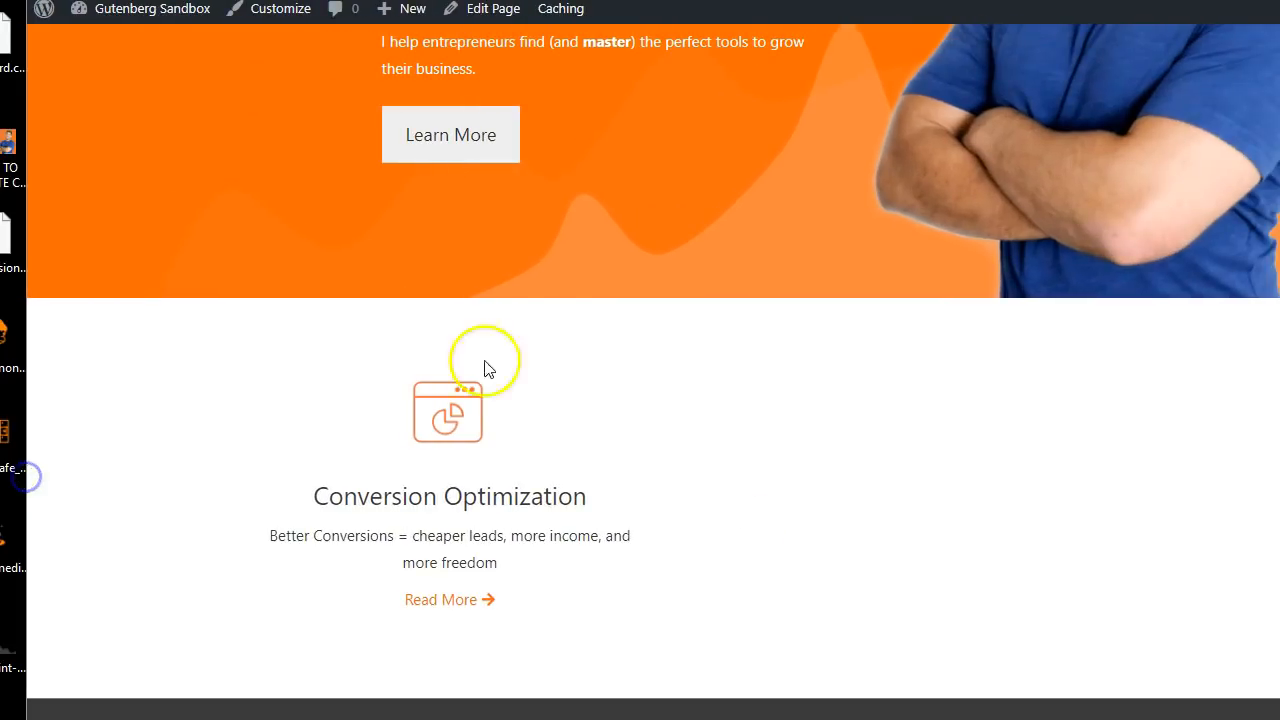
scroll(655, 470, up, 1)
scroll(460, 289, up, 4)
scroll(414, 200, down, 6)
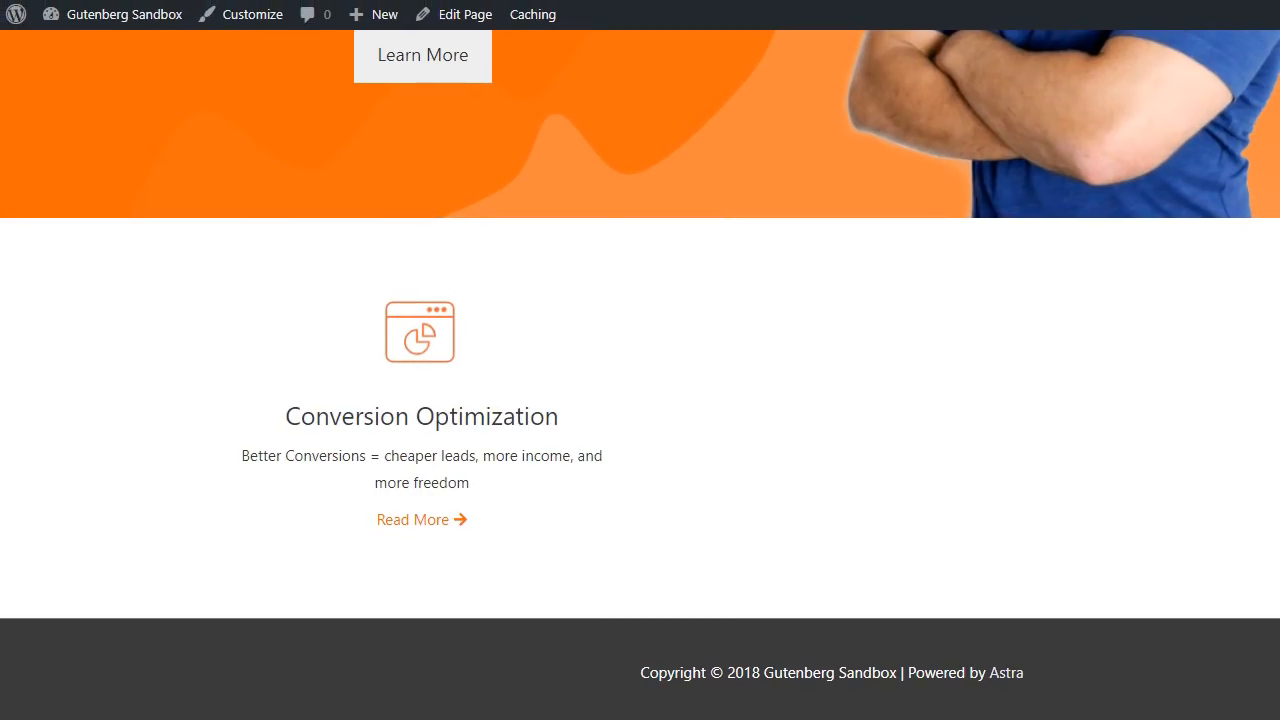
Compare the area below the hero in the preview with the "What I Love" heading on the original page
scroll(928, 420, up, 2)
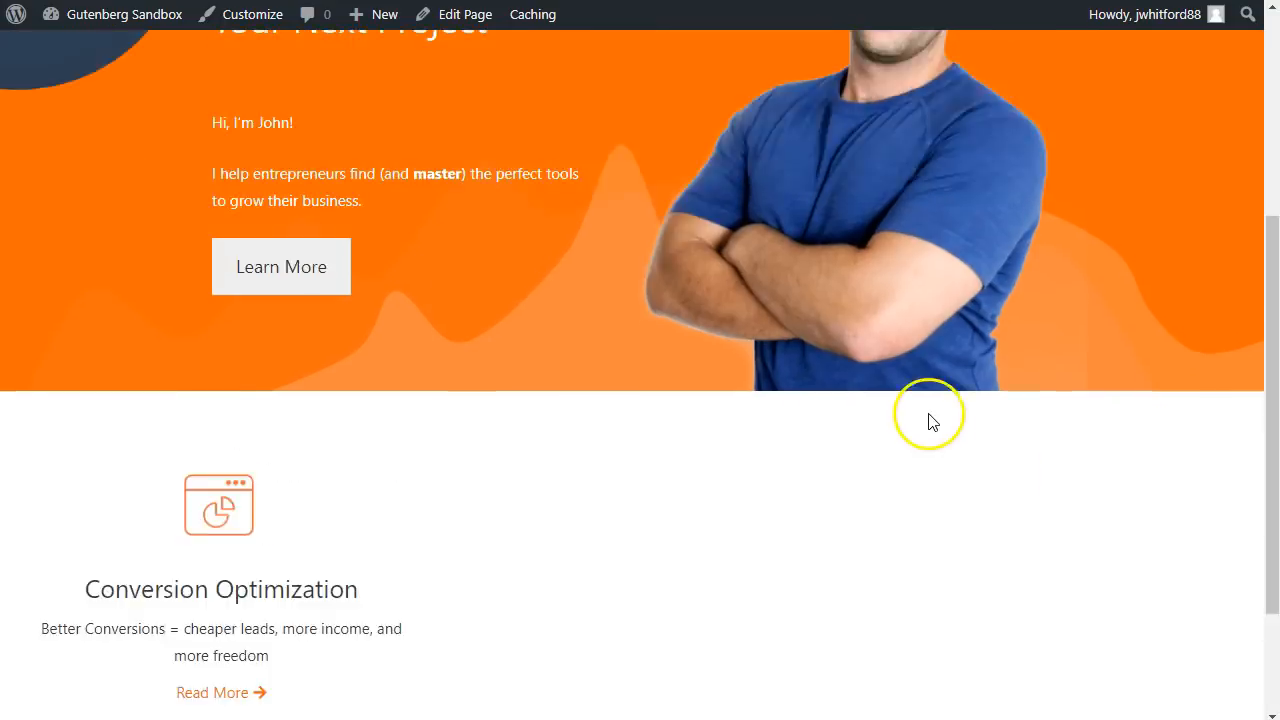
scroll(671, 500, up, 1)
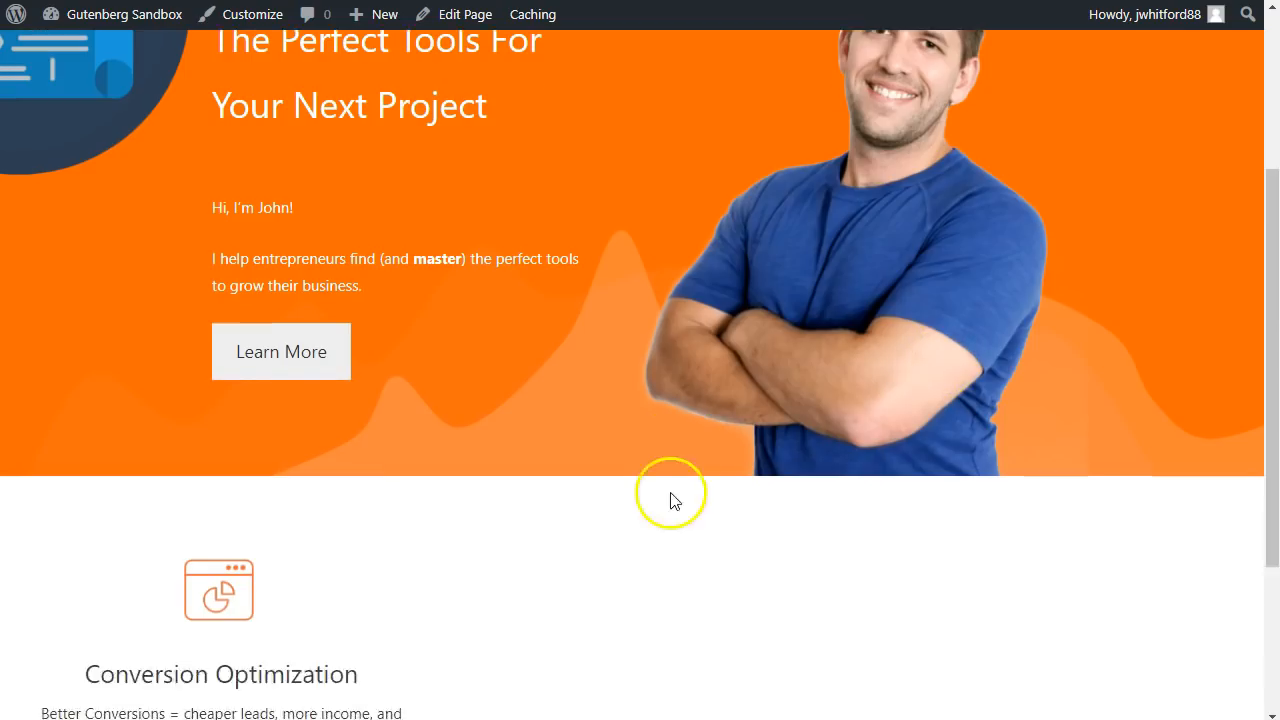
scroll(480, 470, down, 3)
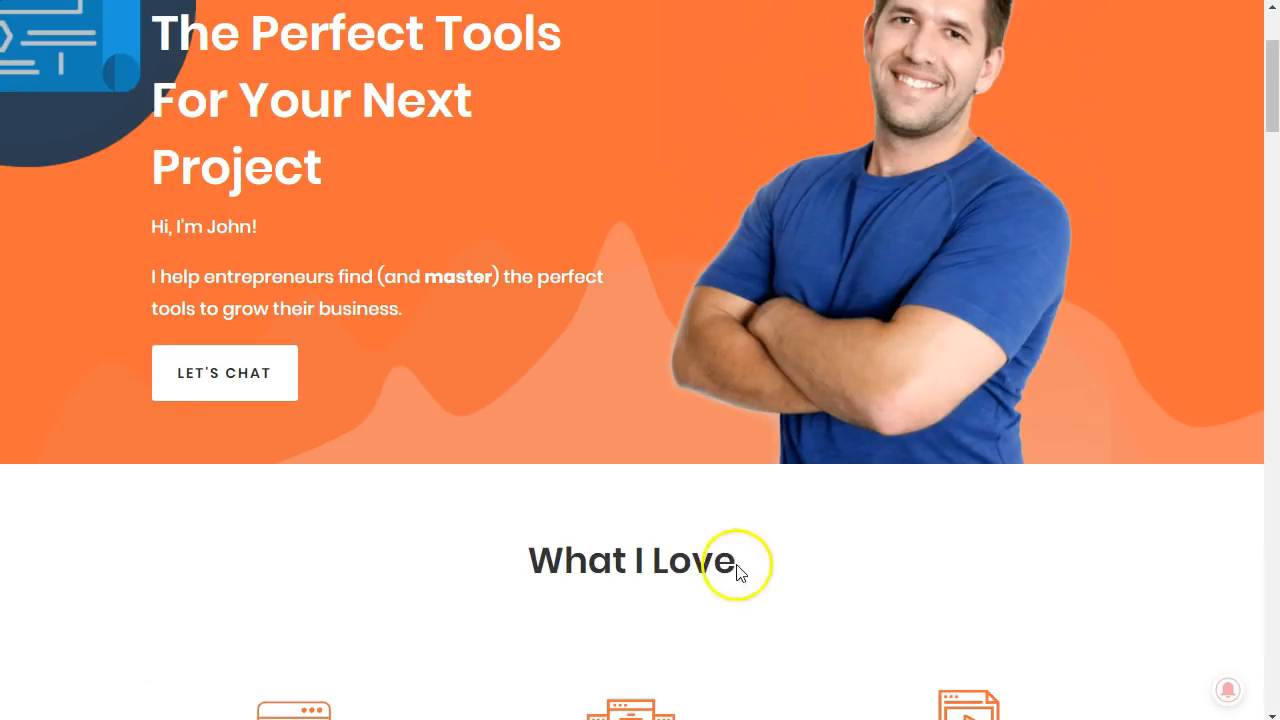
drag(543, 557, 722, 538)
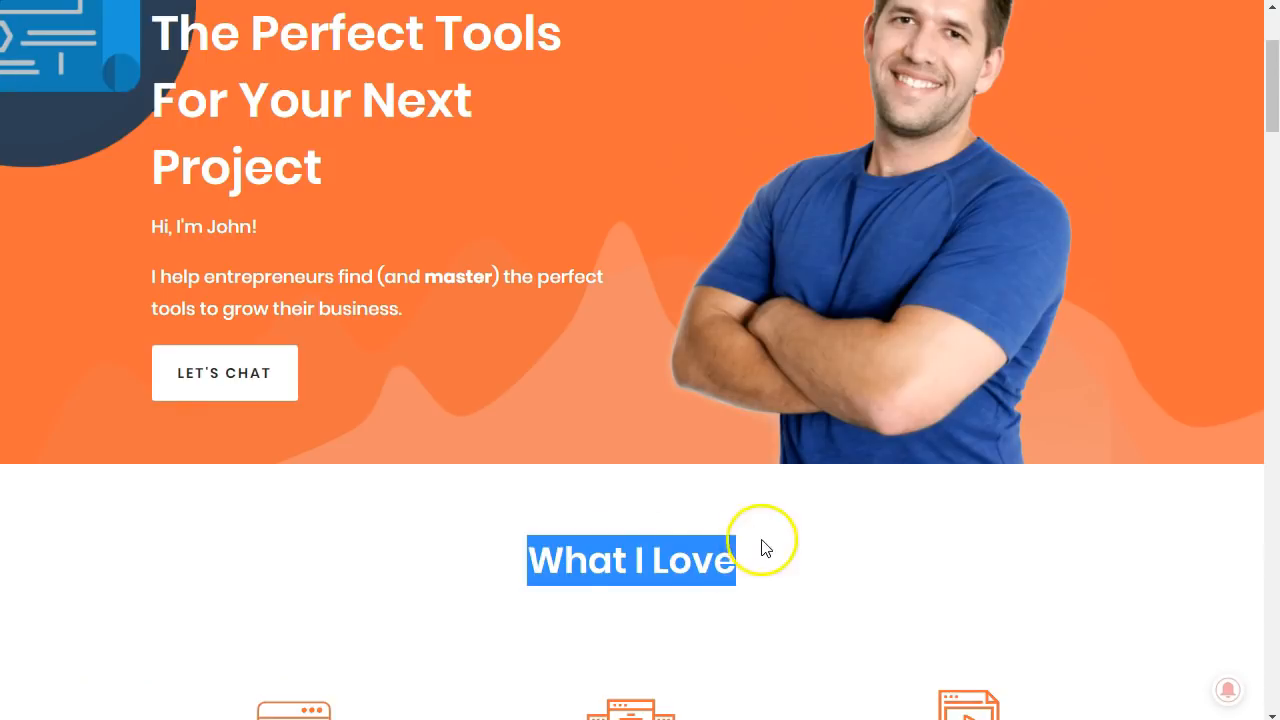
click(762, 548)
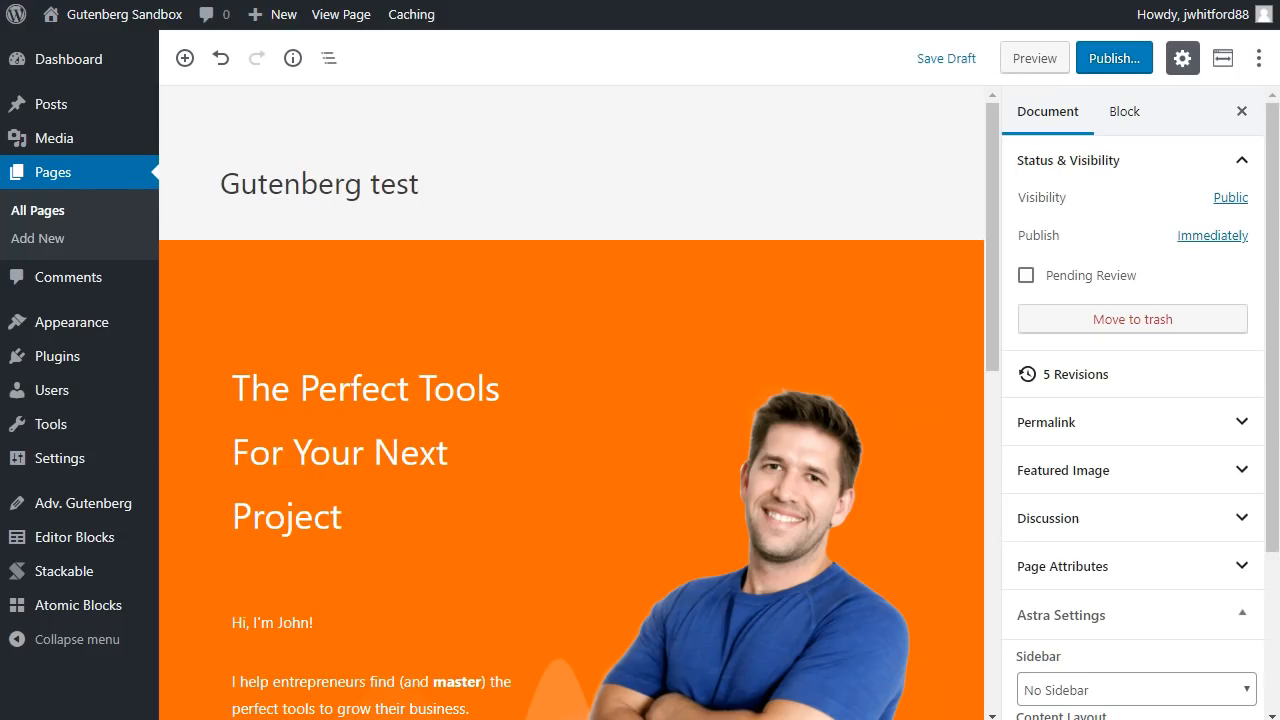
Insert a centered Advanced Heading reading "What I love" above the three-column row in the page editor
scroll(528, 337, down, 8)
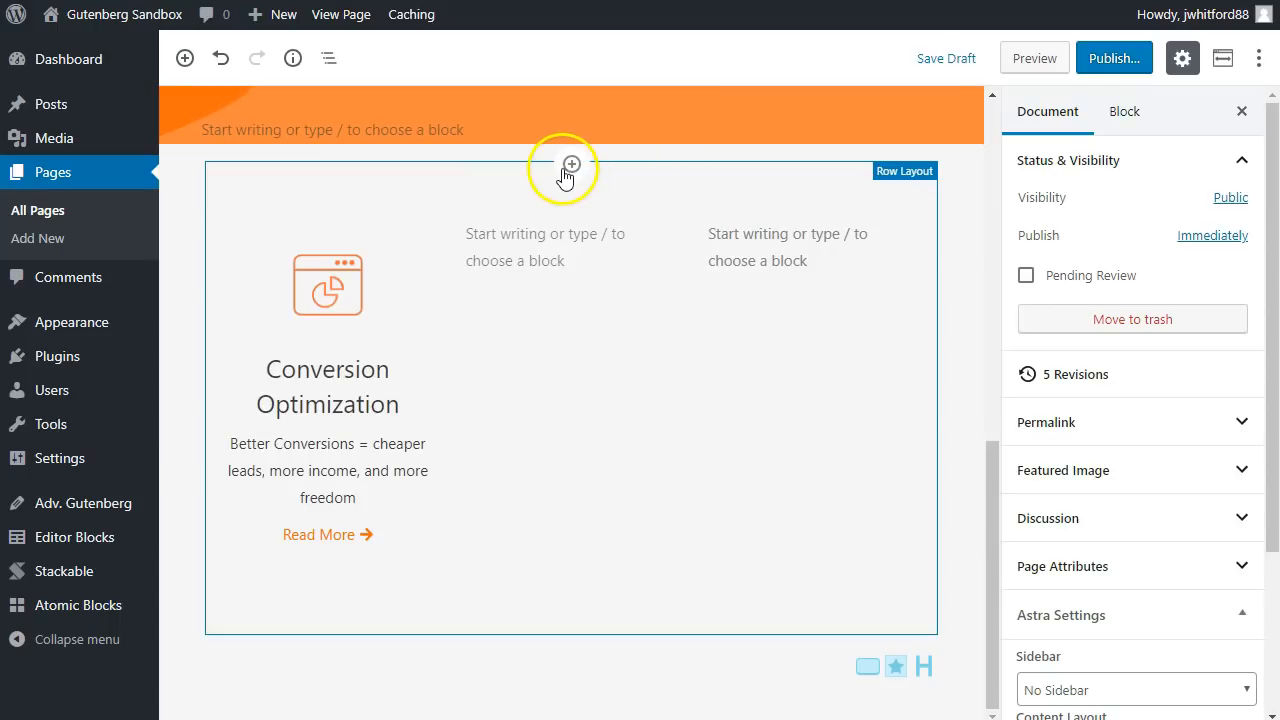
click(571, 165)
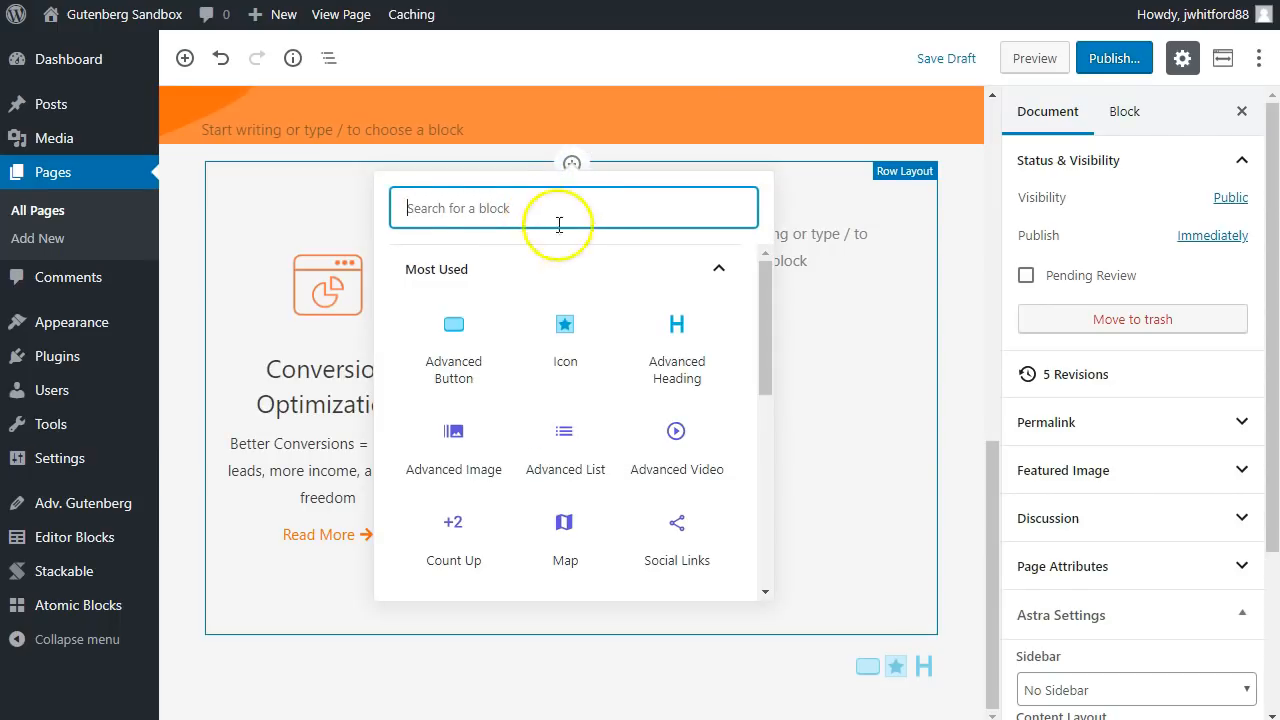
click(655, 334)
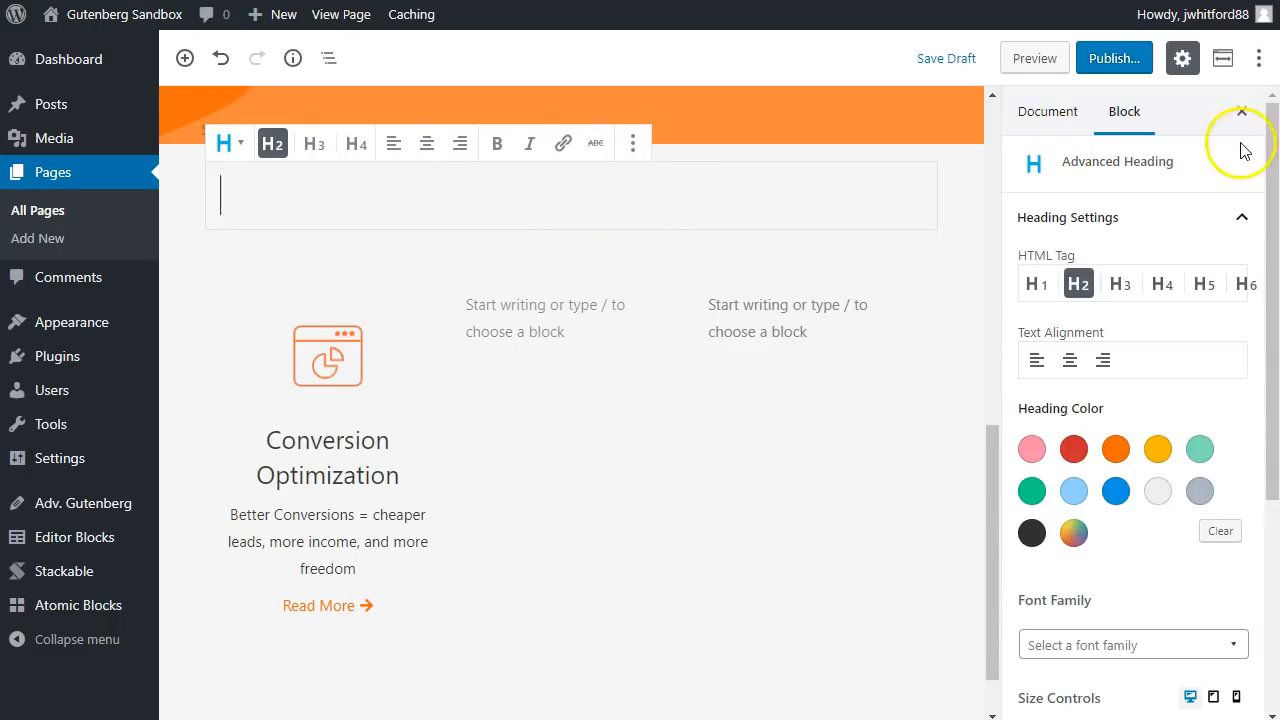
click(1069, 361)
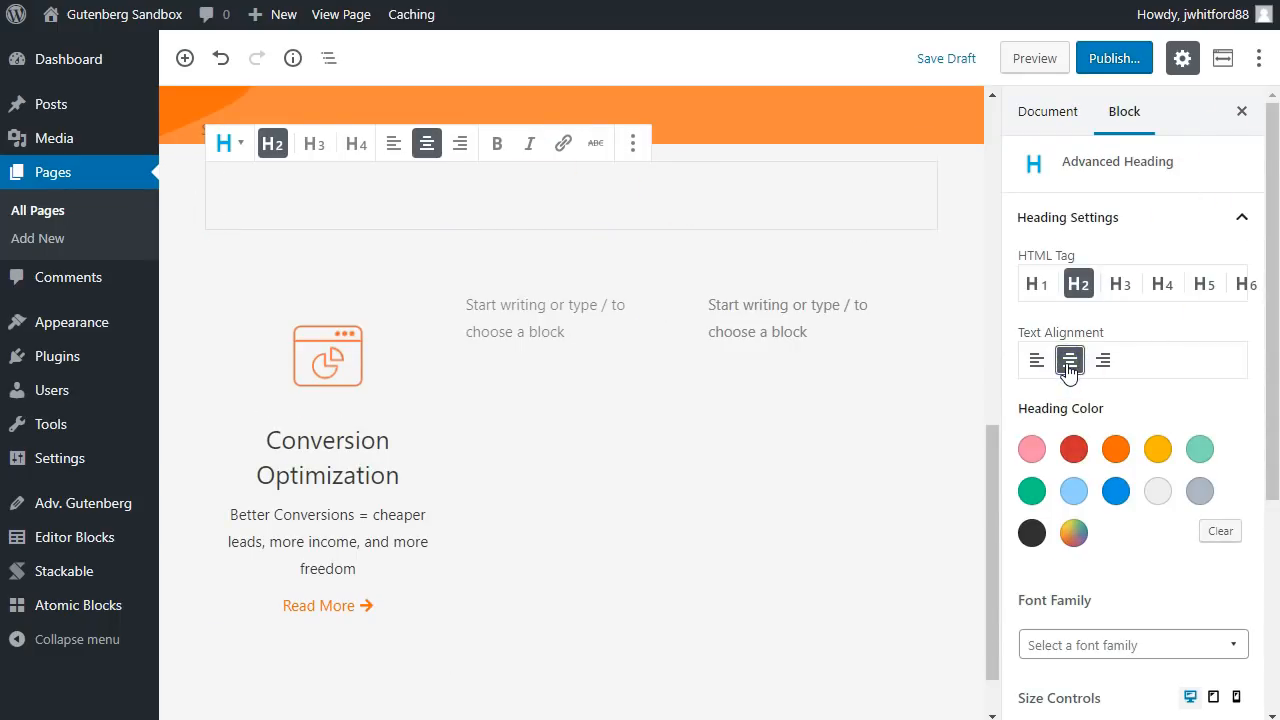
click(577, 203)
text(What I love)
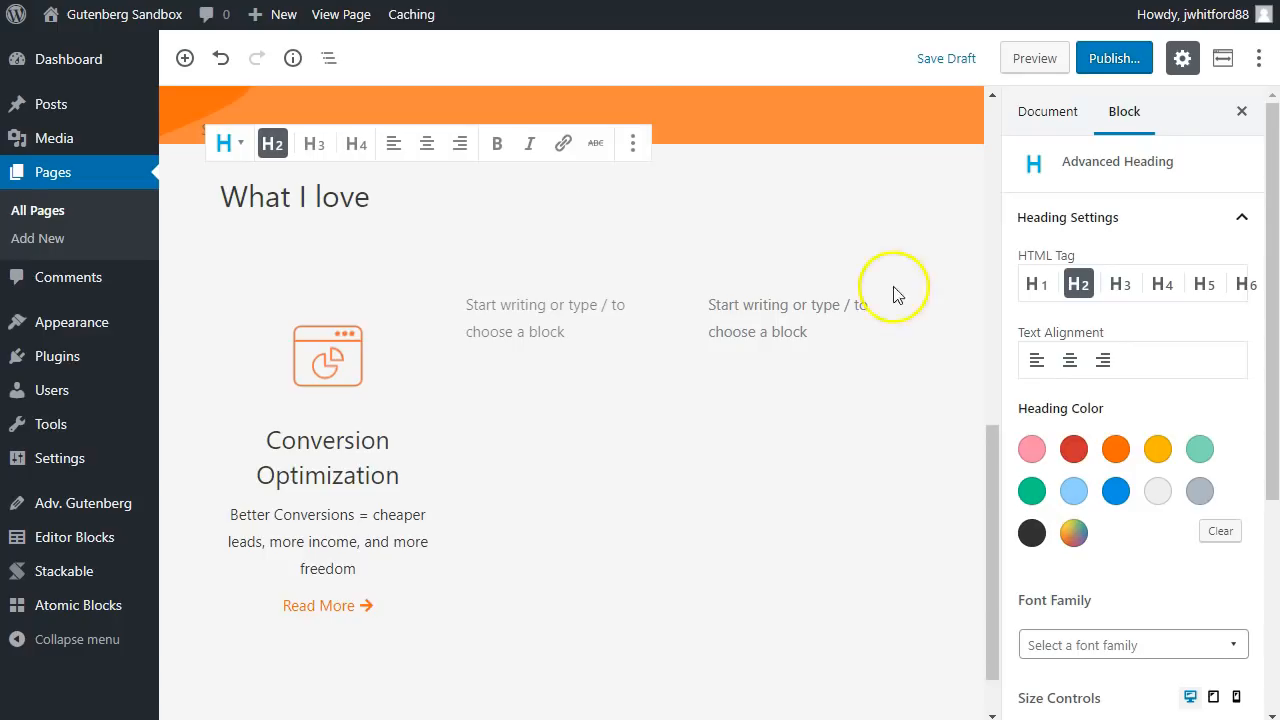
click(1069, 360)
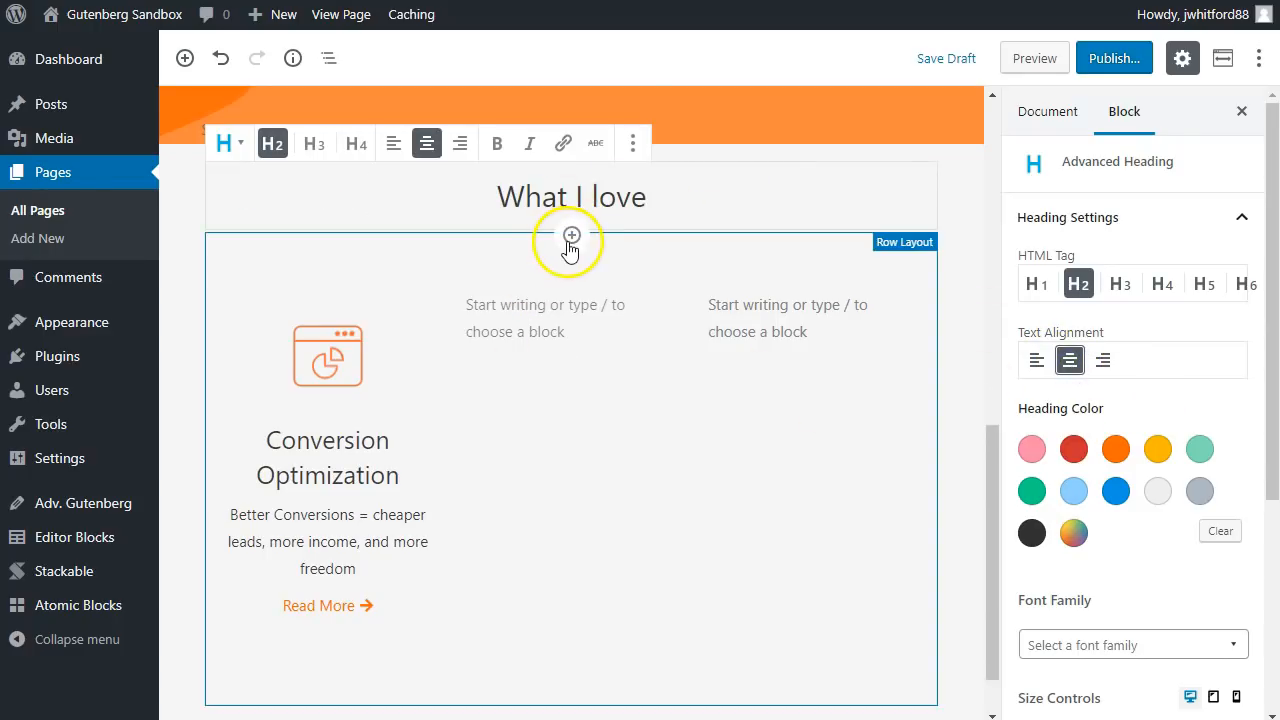
Insert a Layout Elements Spacer between the "What I love" heading and the three-column row and reduce its height to 39 pixels
scroll(1114, 500, down, 4)
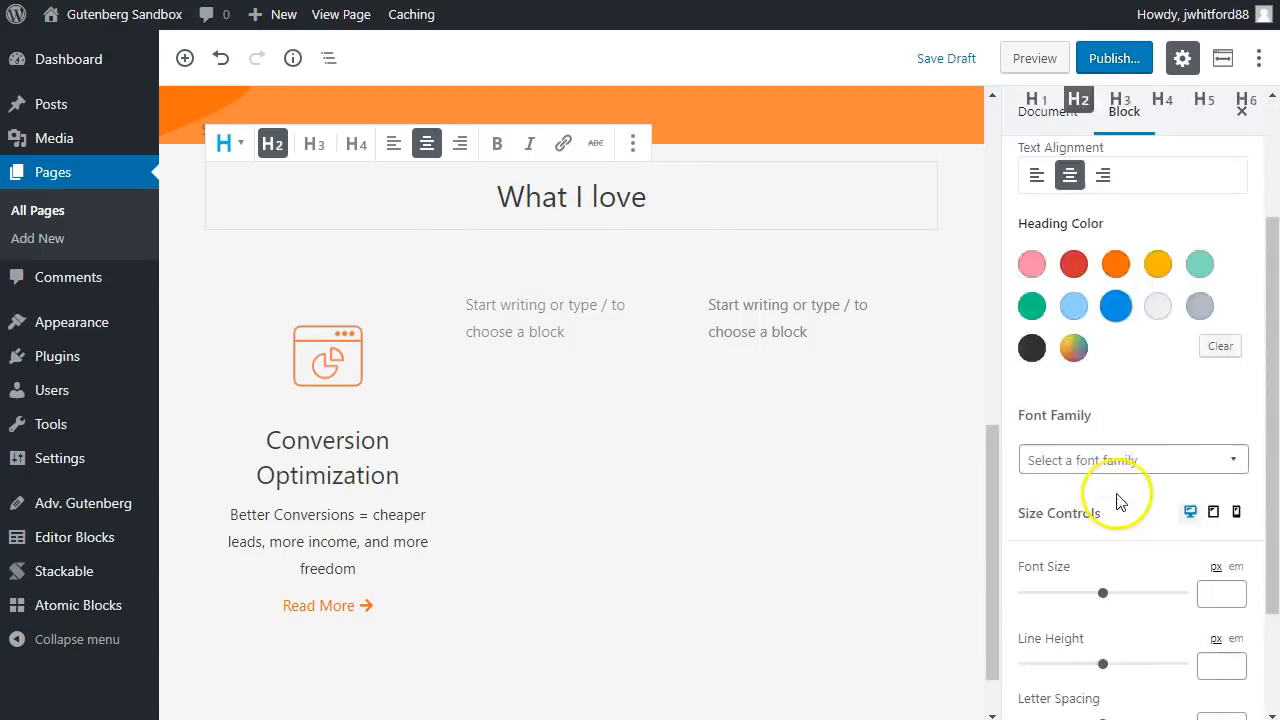
click(1094, 638)
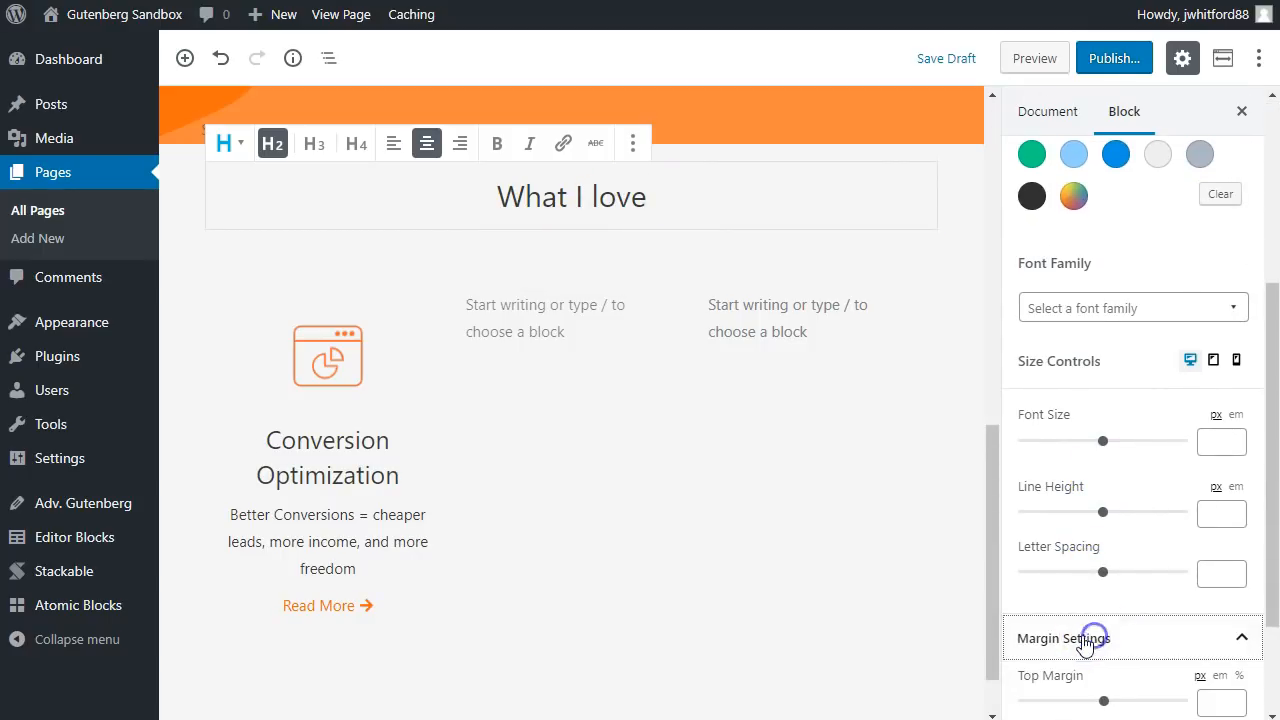
click(708, 200)
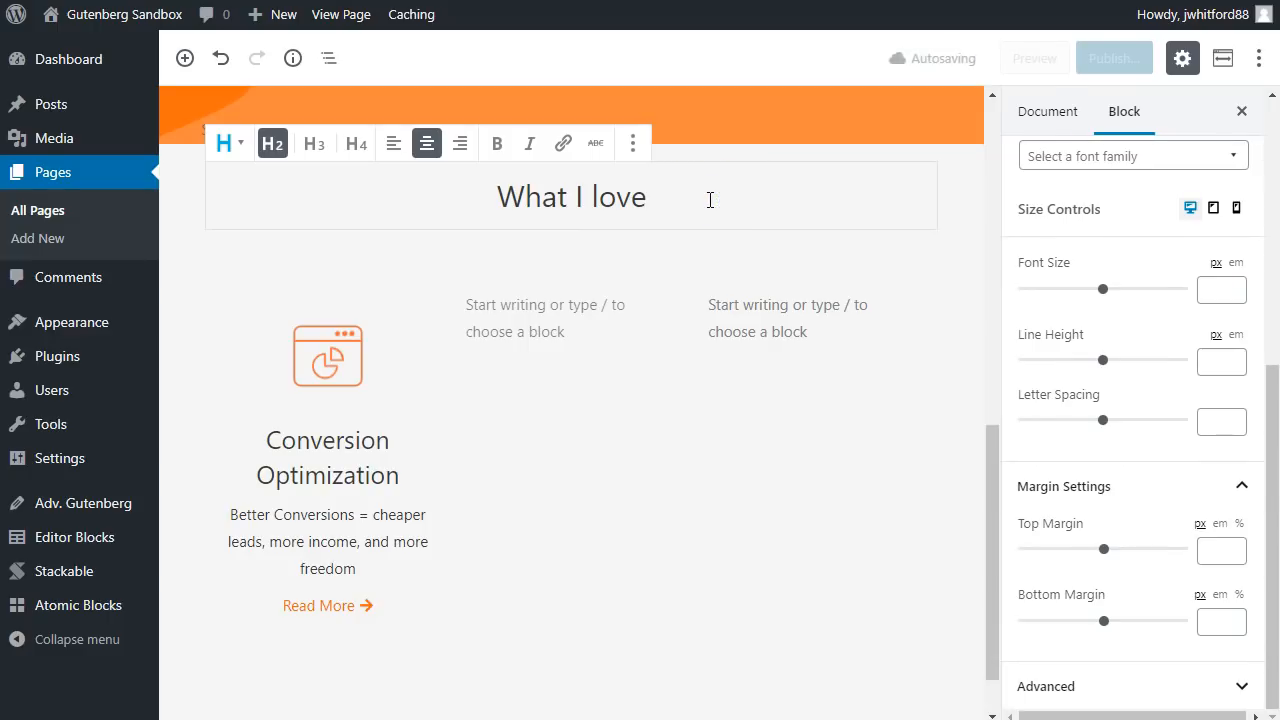
click(583, 242)
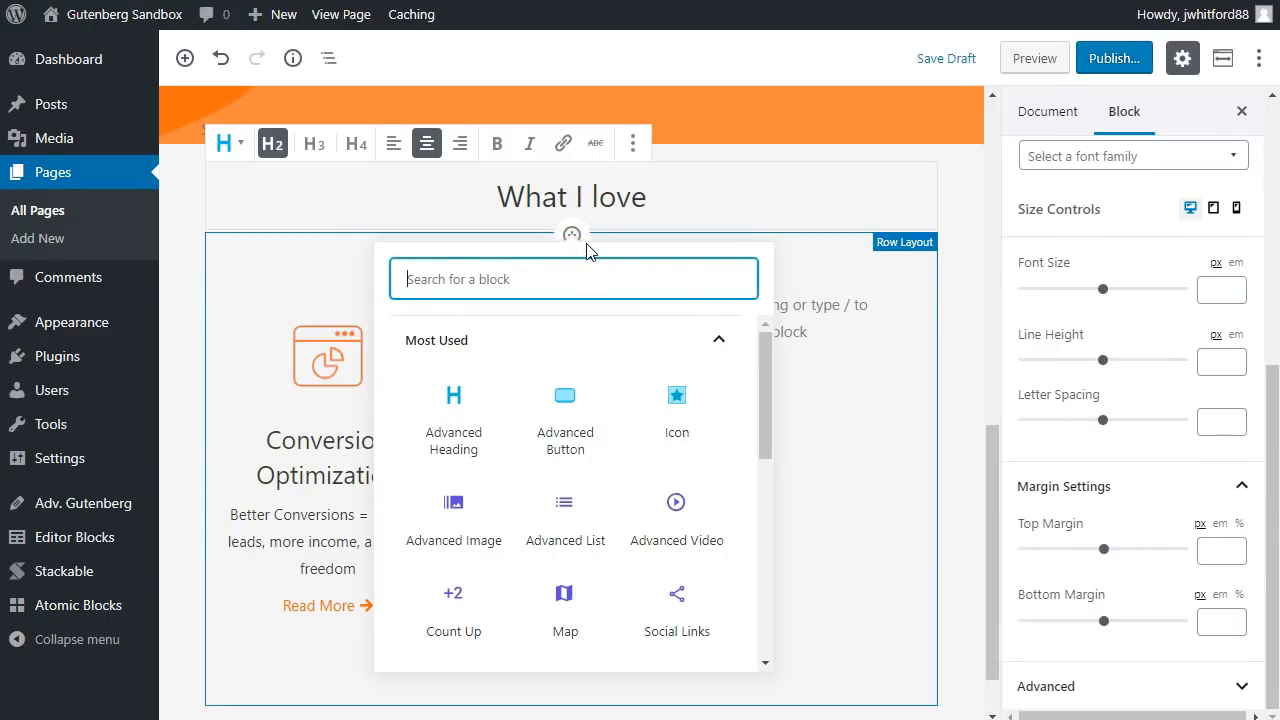
text(spacer)
click(577, 437)
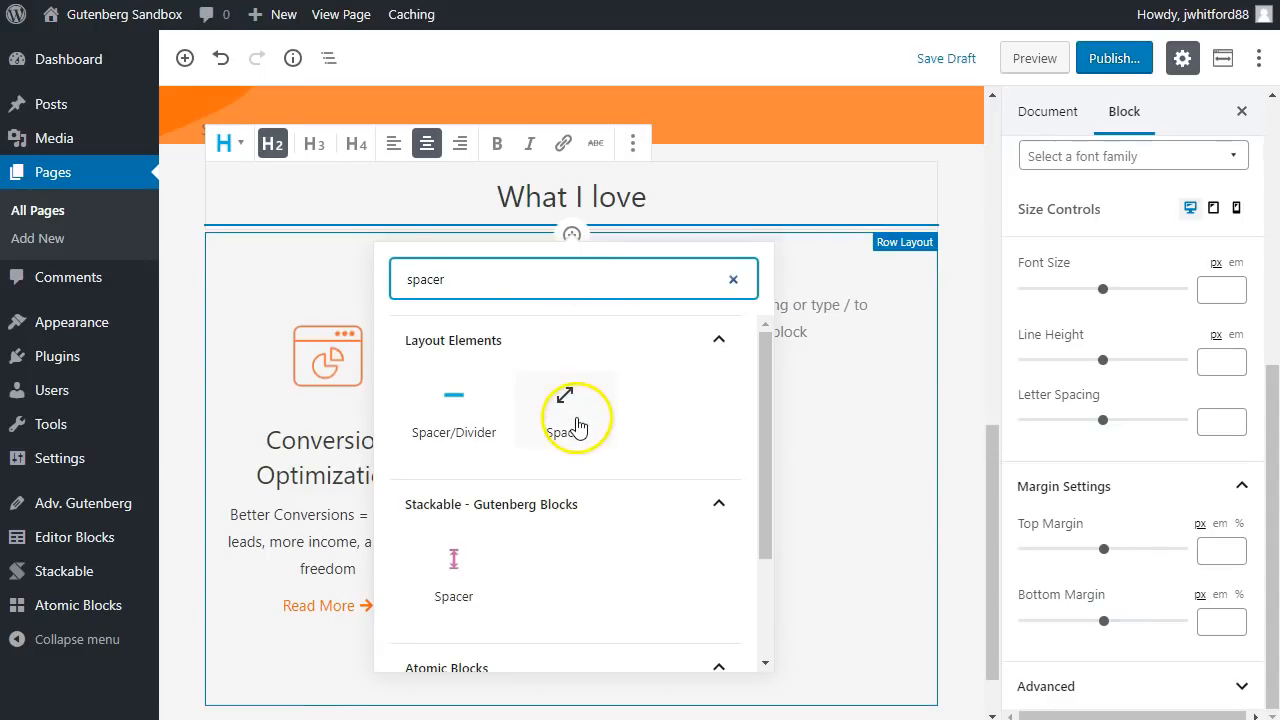
drag(571, 347, 572, 286)
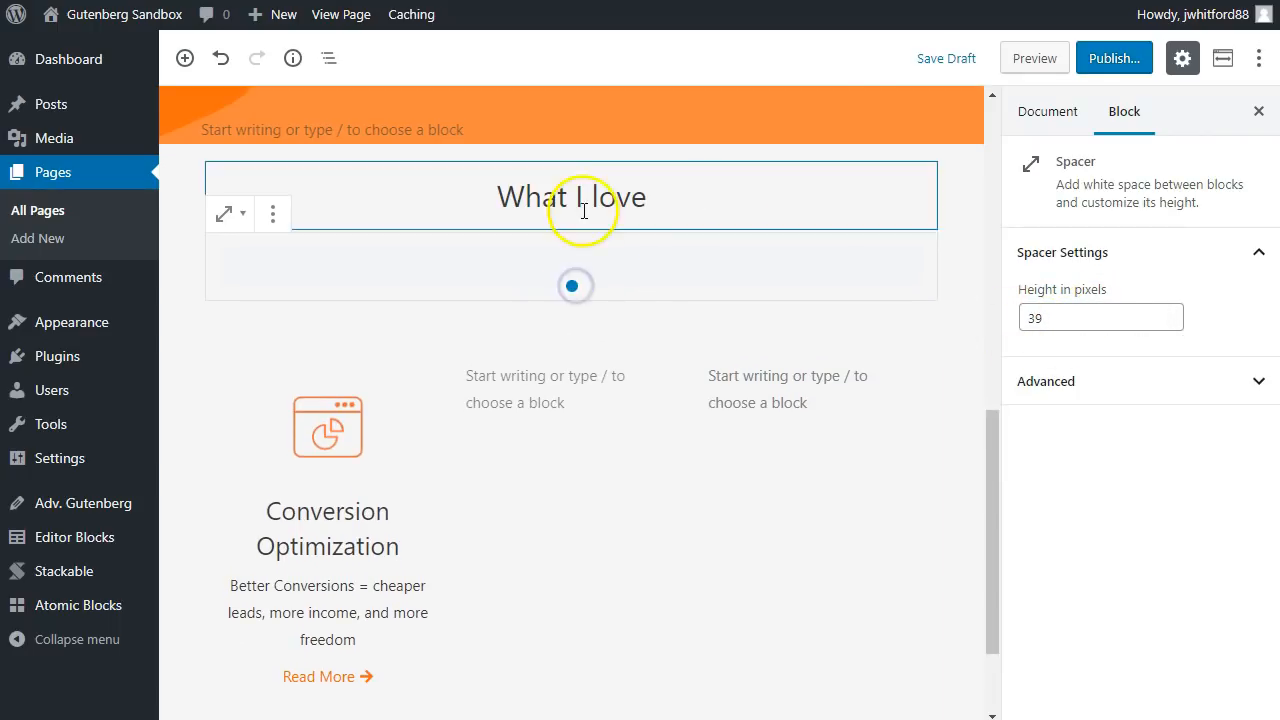
Duplicate the 39-pixel spacer and move one copy above the "What I love" heading
click(273, 216)
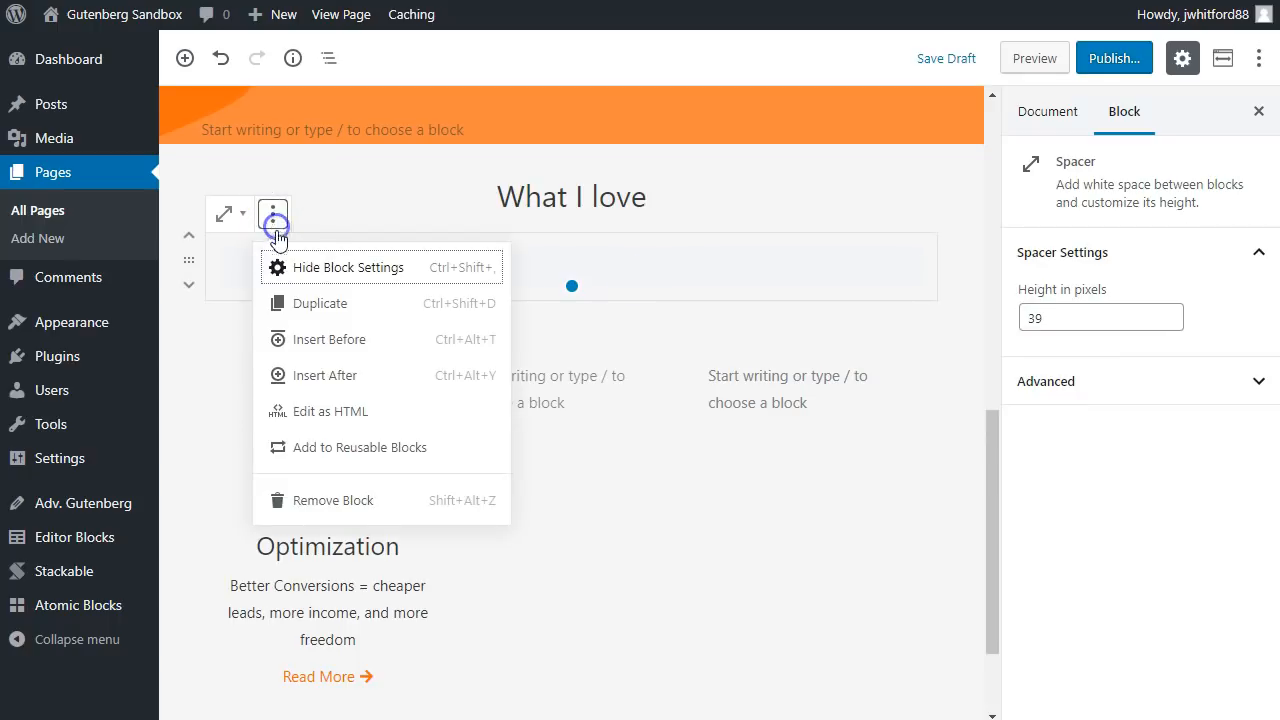
click(292, 305)
click(355, 326)
drag(195, 331, 658, 209)
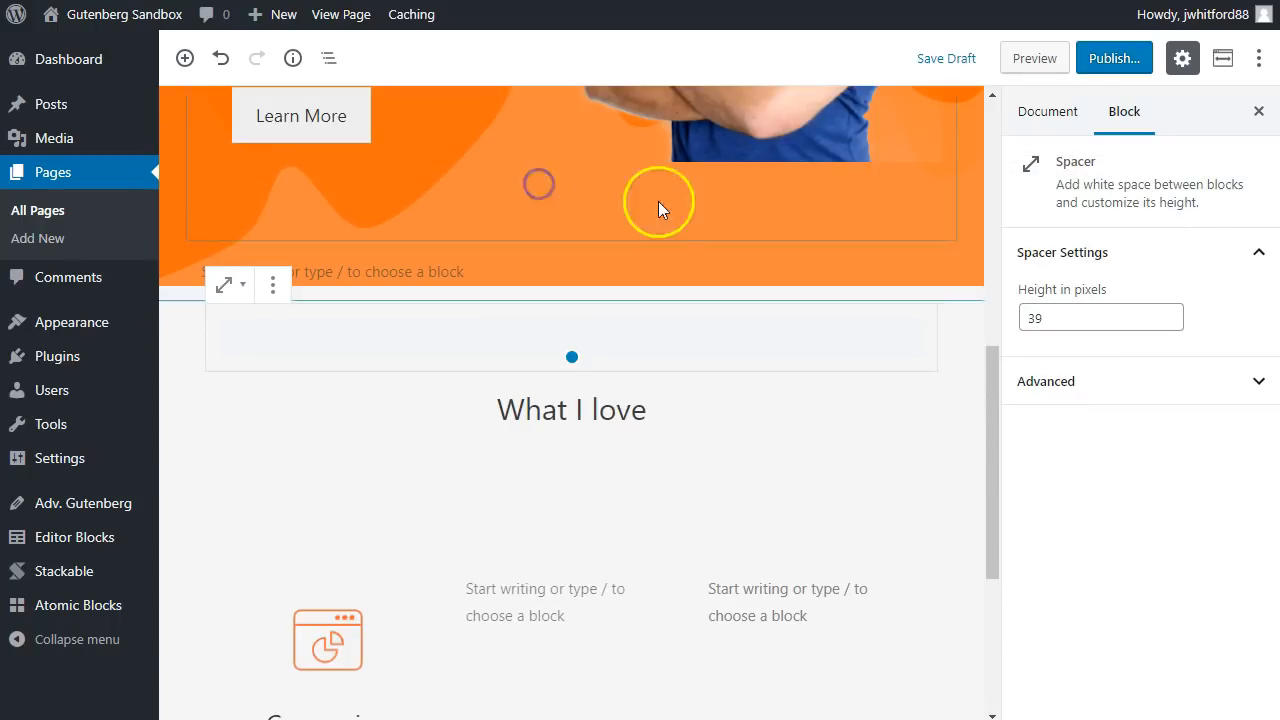
Duplicate the "Conversion Optimization" info box and move the copy into the middle column of the three-column row
click(509, 364)
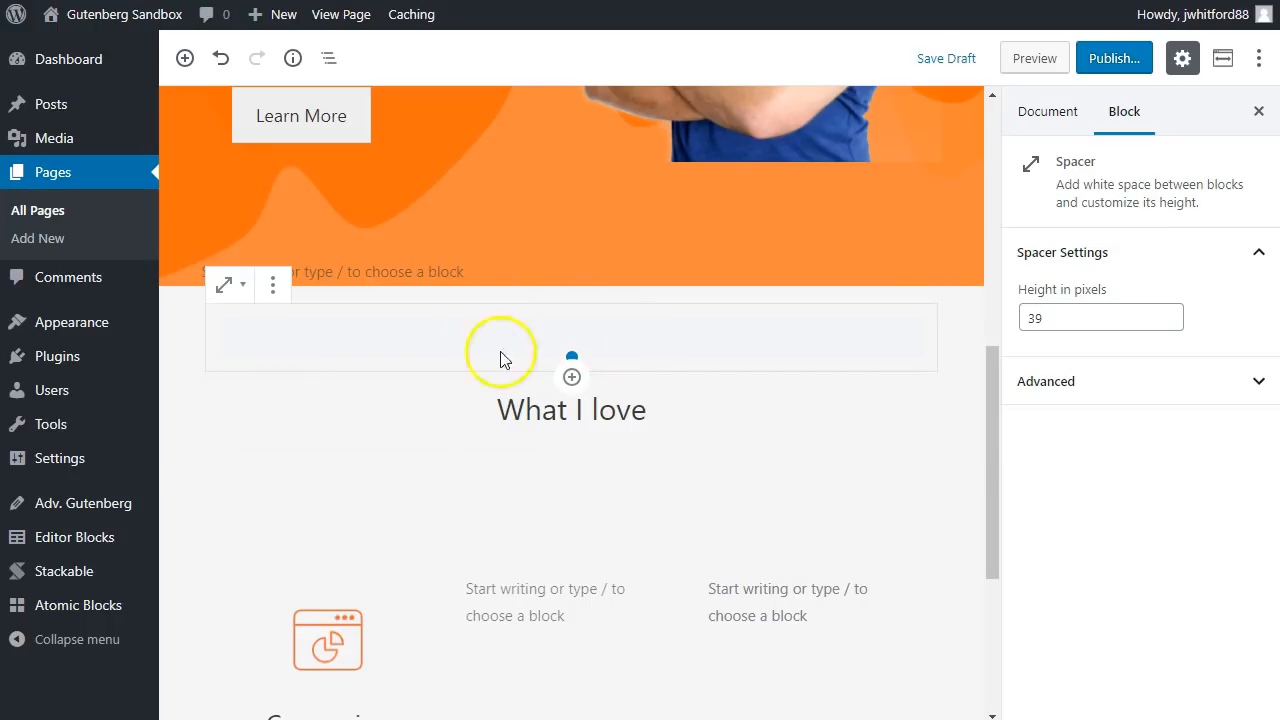
click(560, 478)
scroll(560, 477, down, 3)
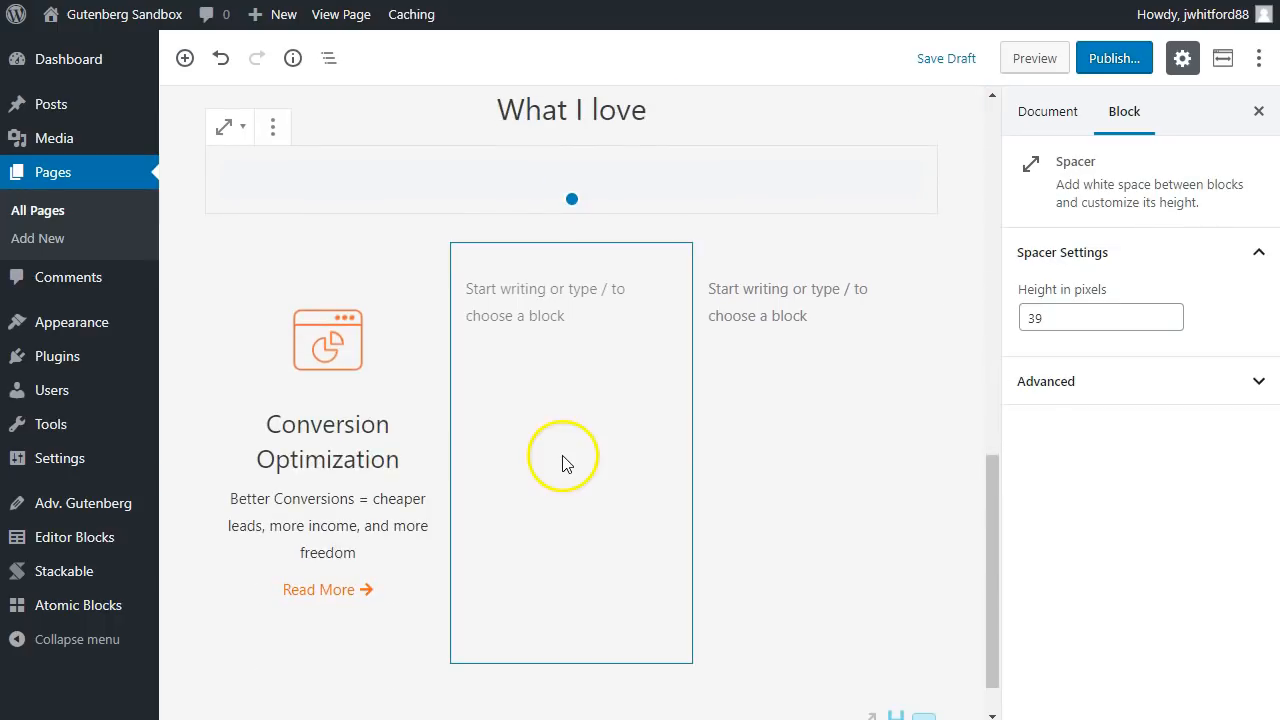
click(295, 293)
click(323, 243)
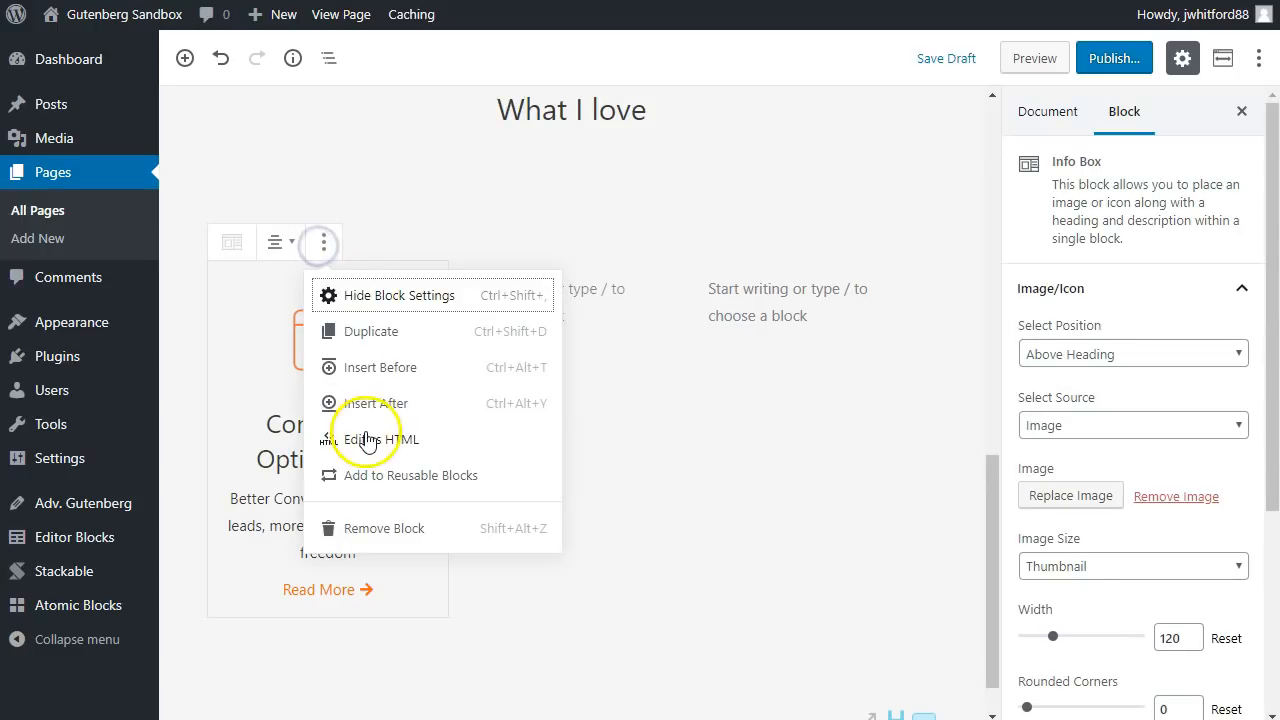
click(351, 334)
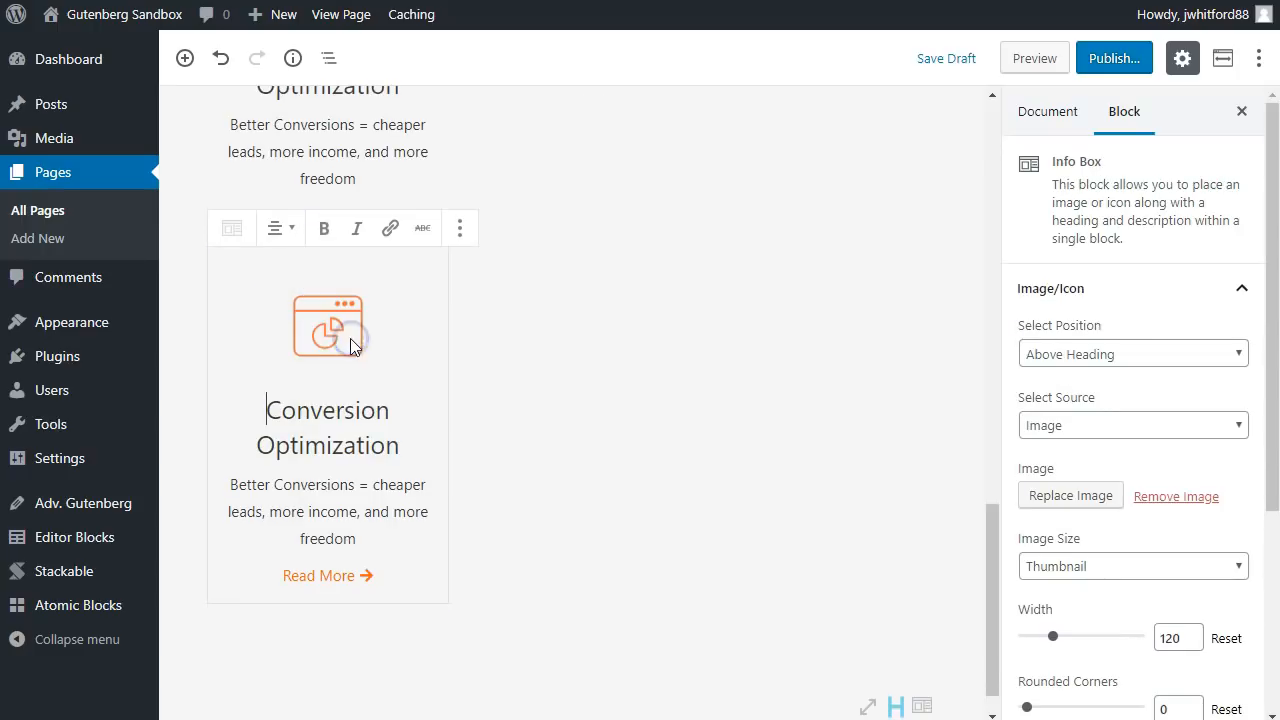
scroll(330, 320, up, 3)
click(268, 306)
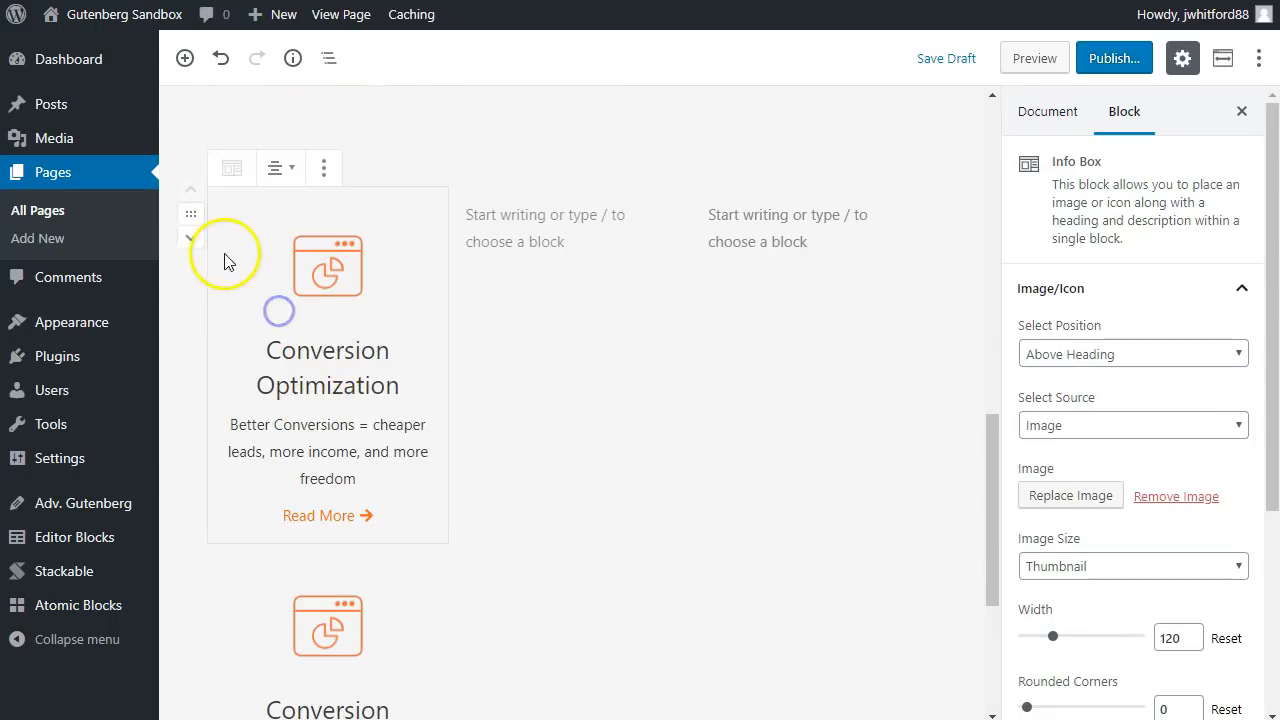
drag(199, 219, 580, 220)
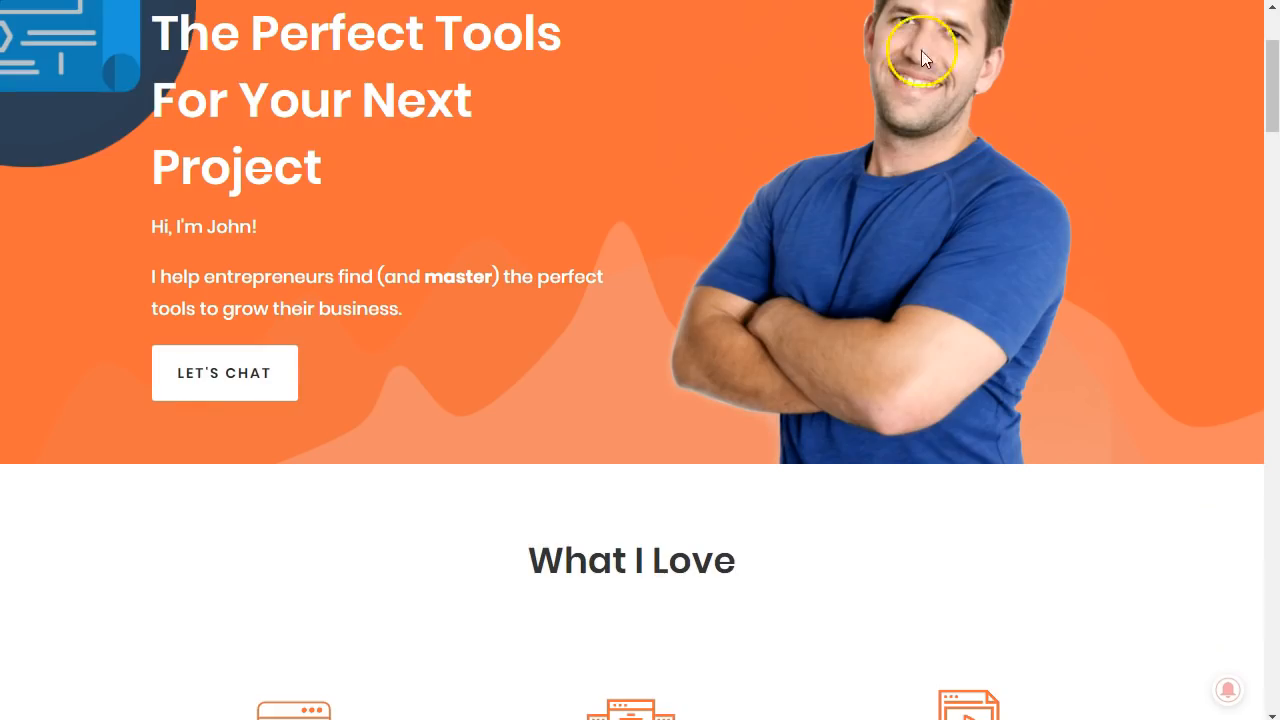
Set the middle info box's heading to "Great Landing Pages", copied from the original page, and replace its icon with Landing-Page-Orange.png
scroll(706, 350, down, 5)
triple_click(660, 338)
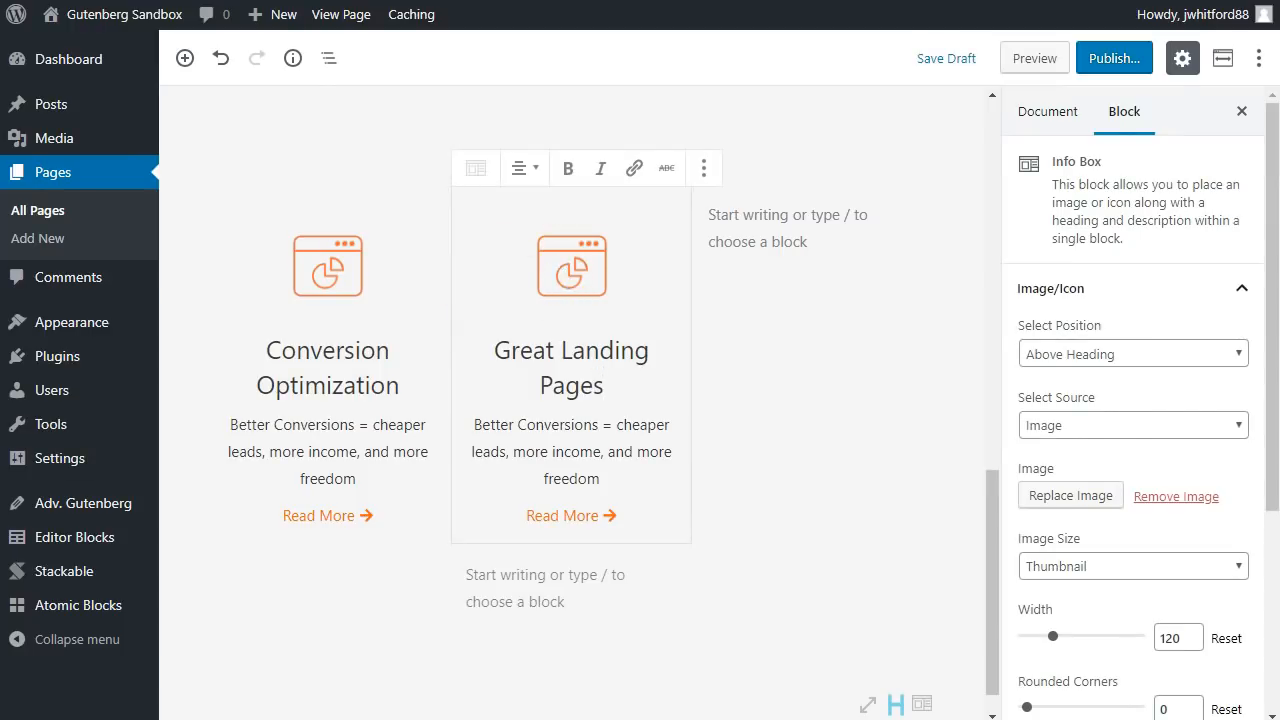
click(1071, 492)
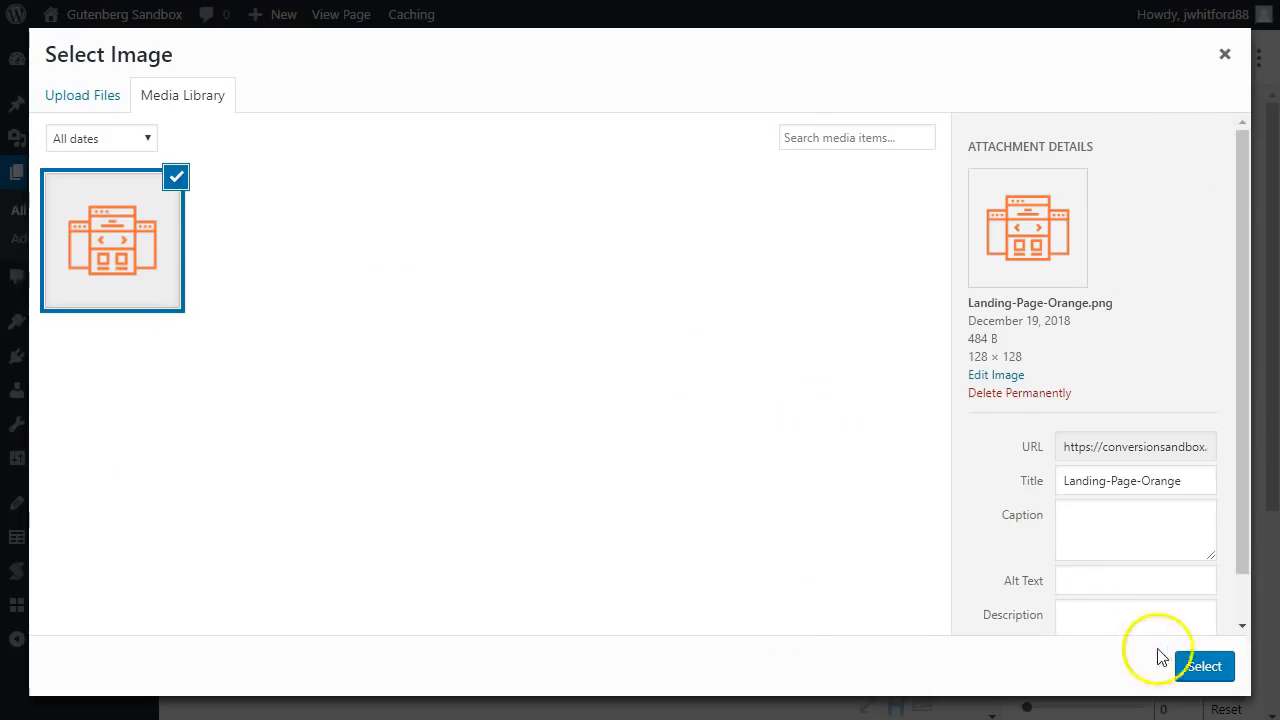
click(1190, 667)
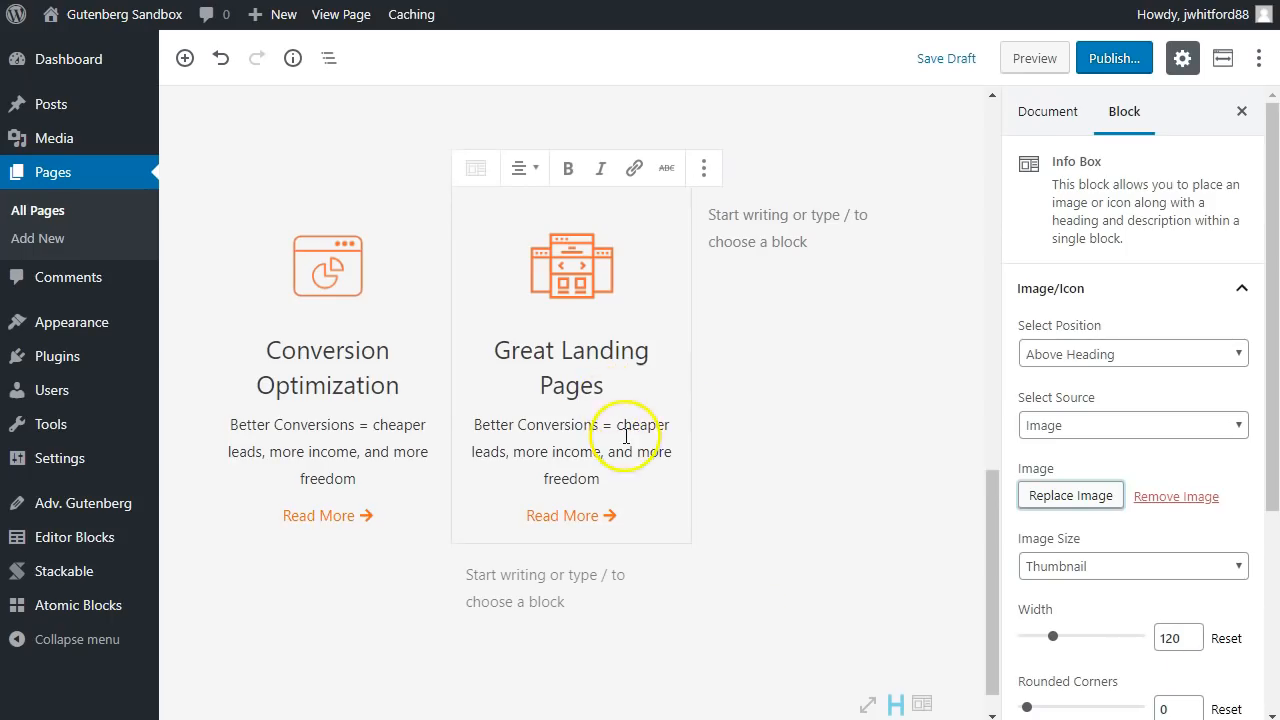
Replace the middle info box's description with "Learn how to build beautiful and effective landing pages - in minutes!"
scroll(600, 380, up, 1)
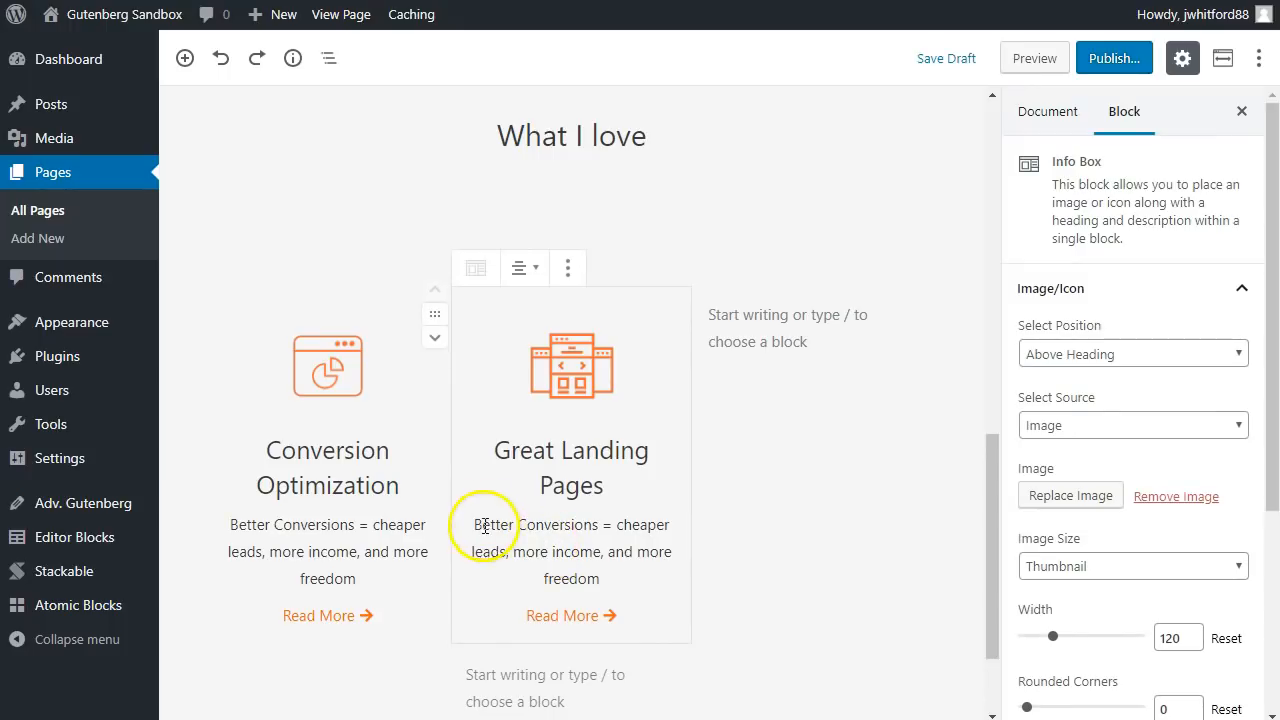
click(476, 529)
key(ctrl+a)
text(Learn how to build beautiful and effective landing pages - in minutes!)
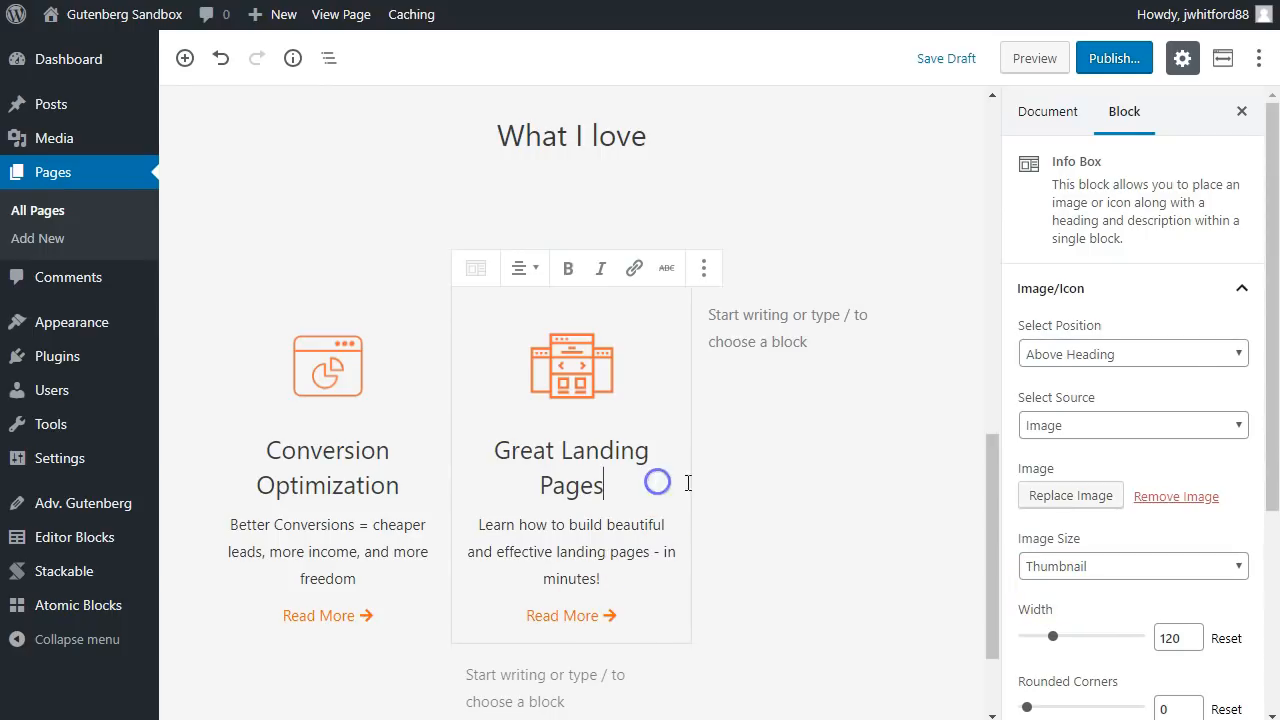
Duplicate the "Great Landing Pages" info box and place the copy in the third column
click(791, 490)
scroll(789, 489, down, 2)
click(622, 365)
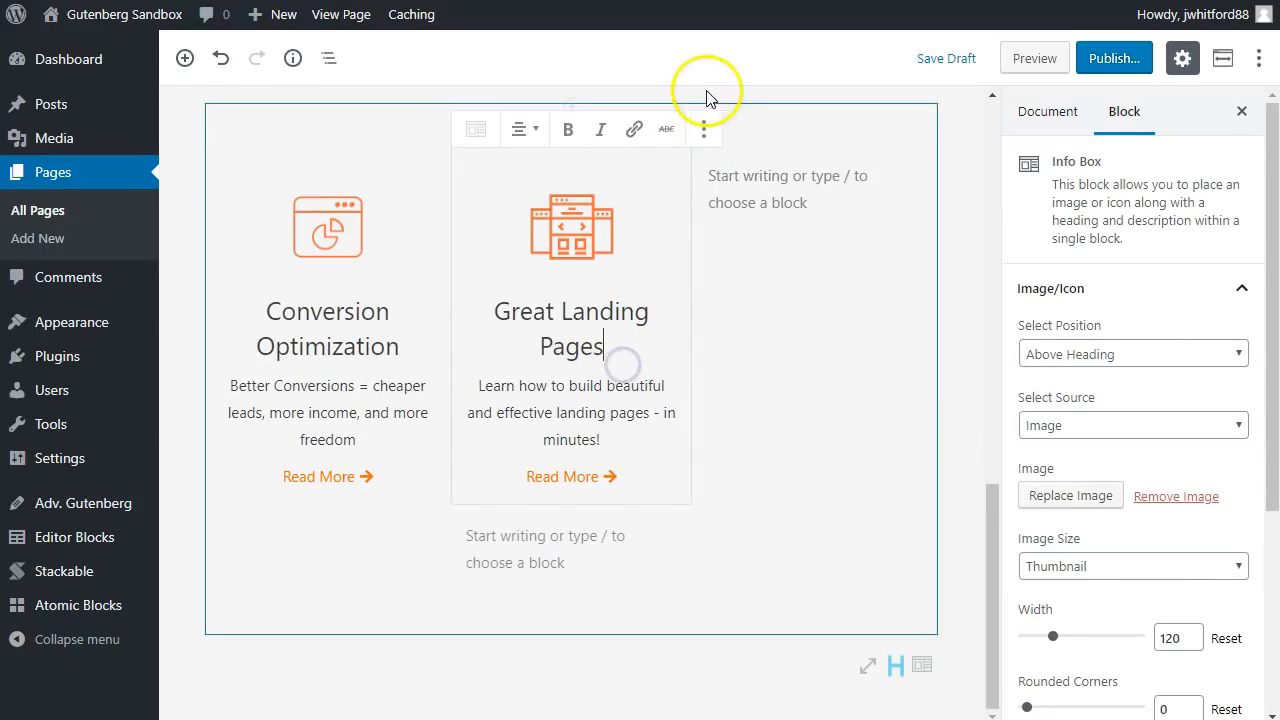
click(704, 129)
click(718, 217)
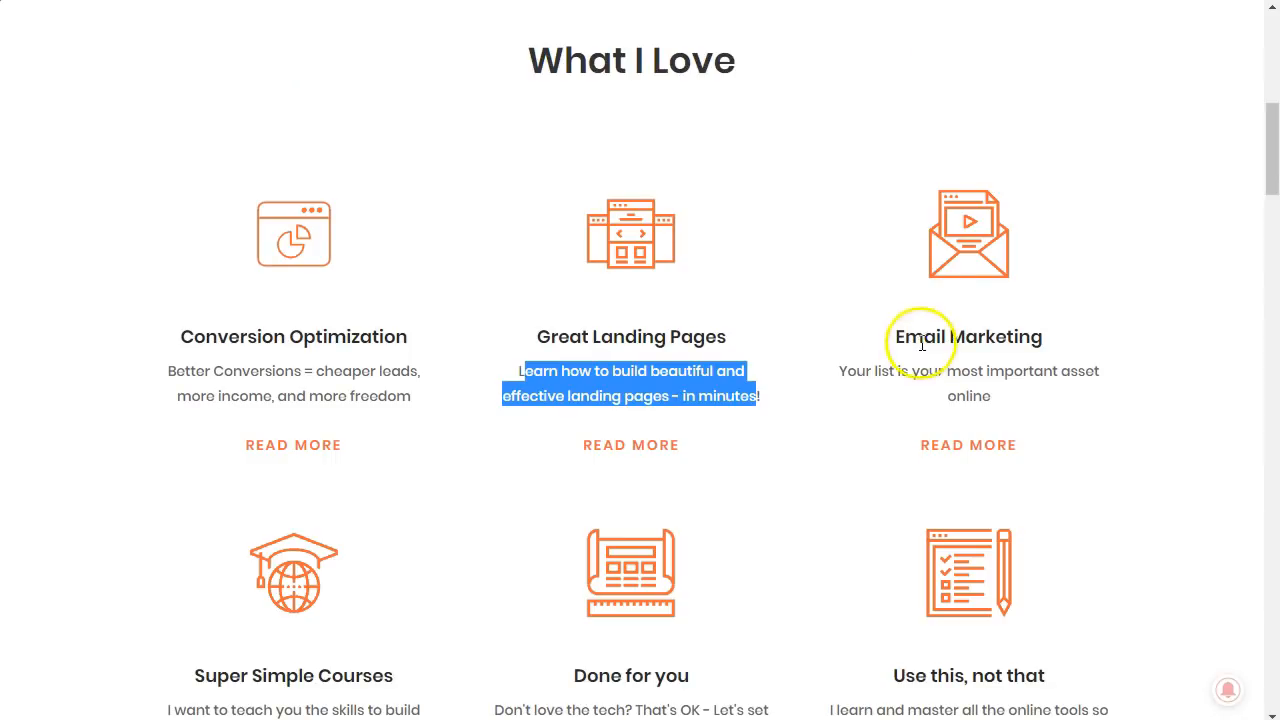
Set the third info box's heading to "Email Marketing" and its description to "Your list is your most important asset online!", using the original page's text
triple_click(920, 340)
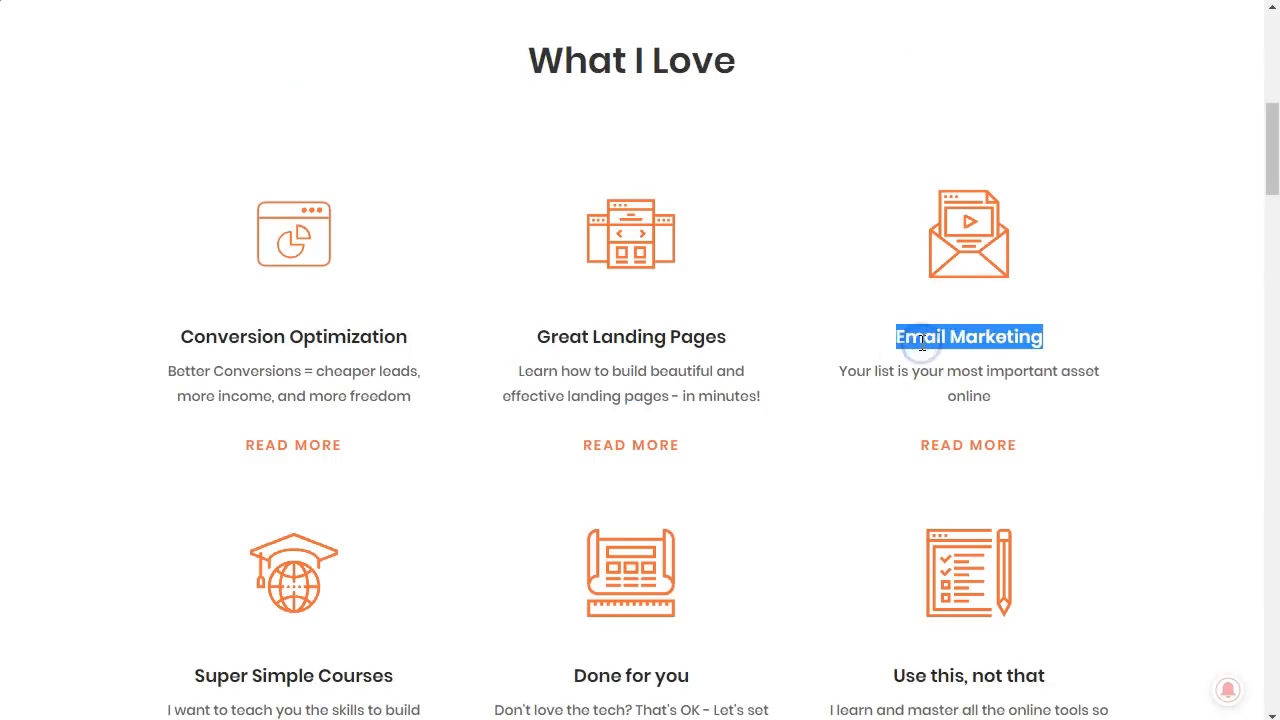
drag(842, 370, 1003, 391)
click(949, 386)
drag(858, 381, 1003, 397)
right_click(1003, 397)
click(997, 412)
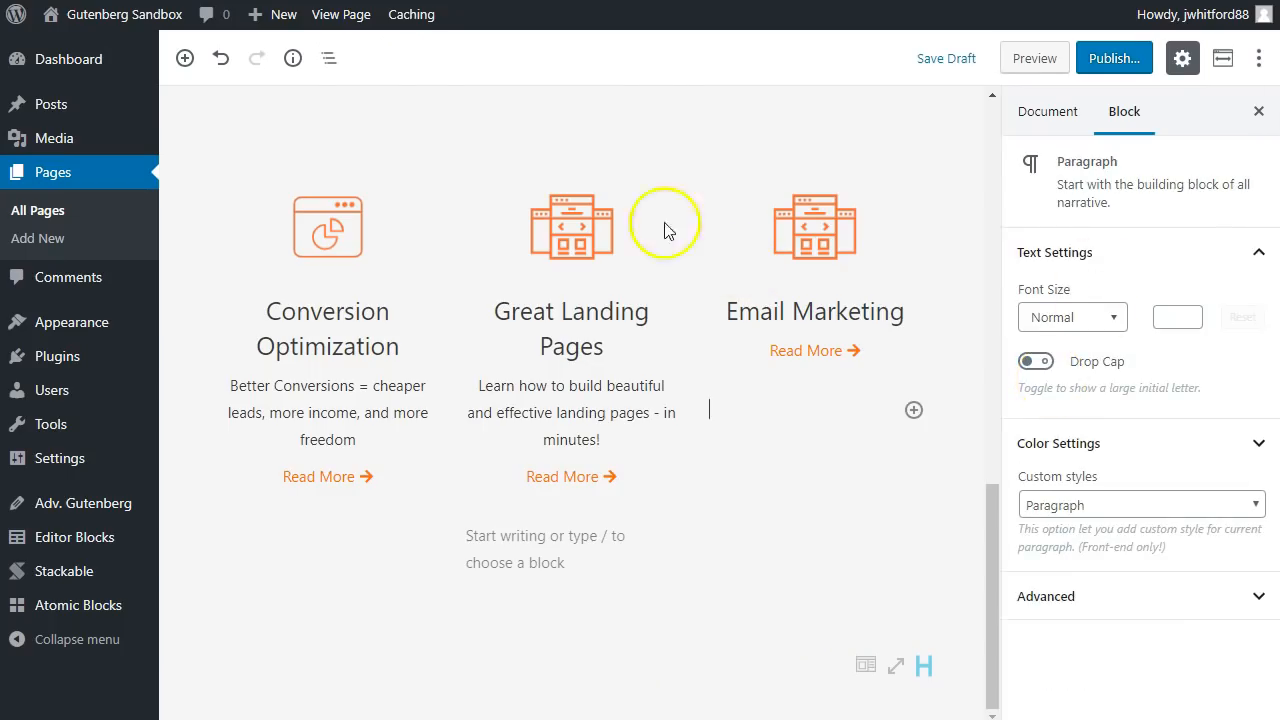
click(222, 58)
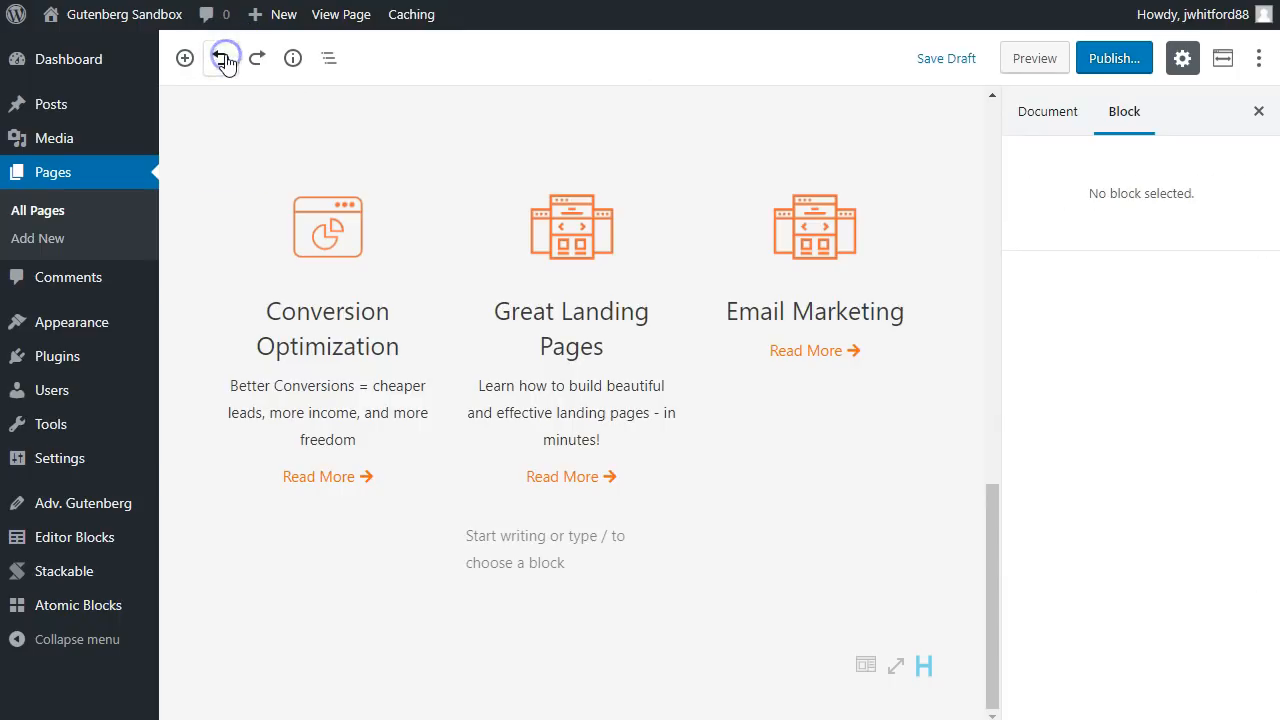
click(223, 64)
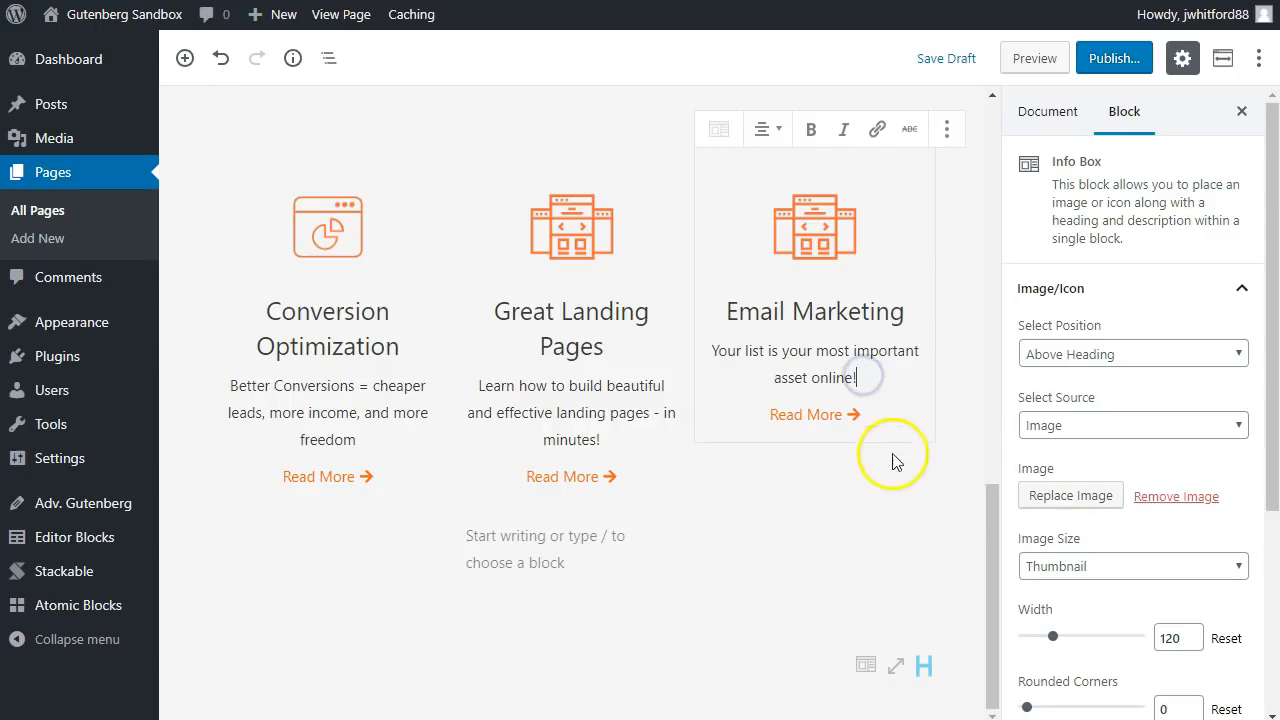
Delete the empty paragraph below the "Great Landing Pages" info box in the middle column
click(885, 468)
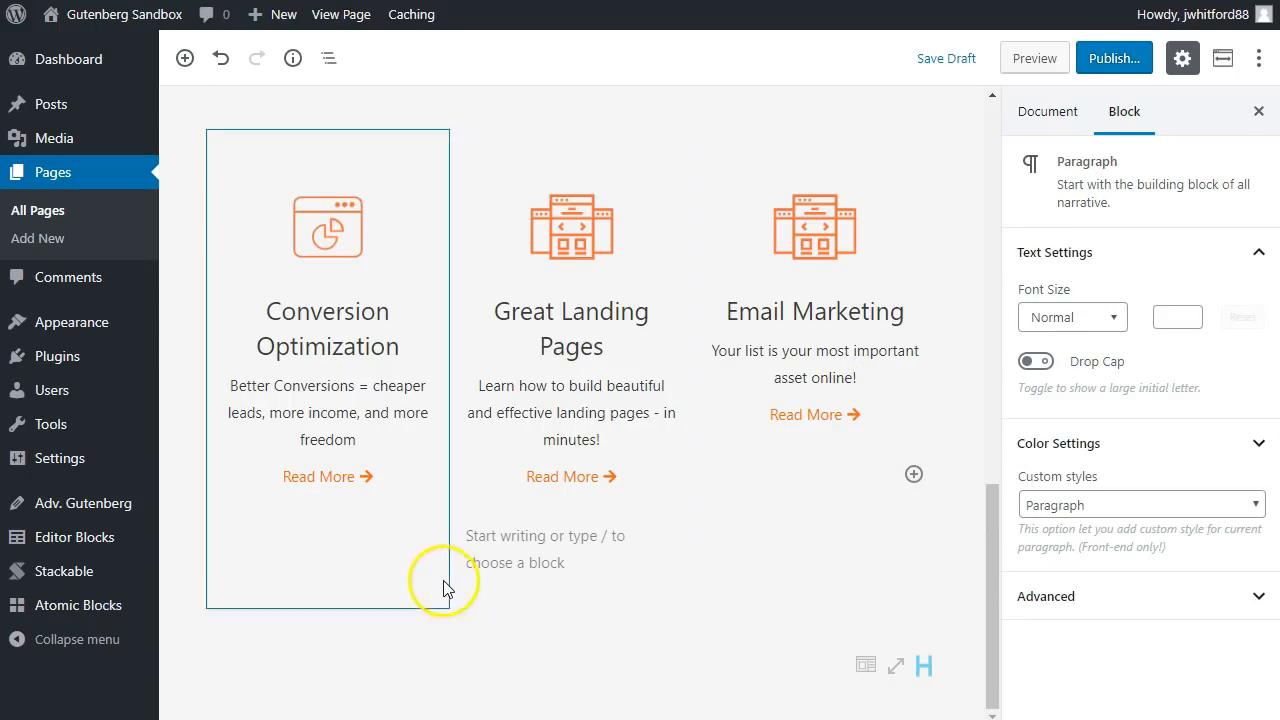
click(557, 543)
click(555, 562)
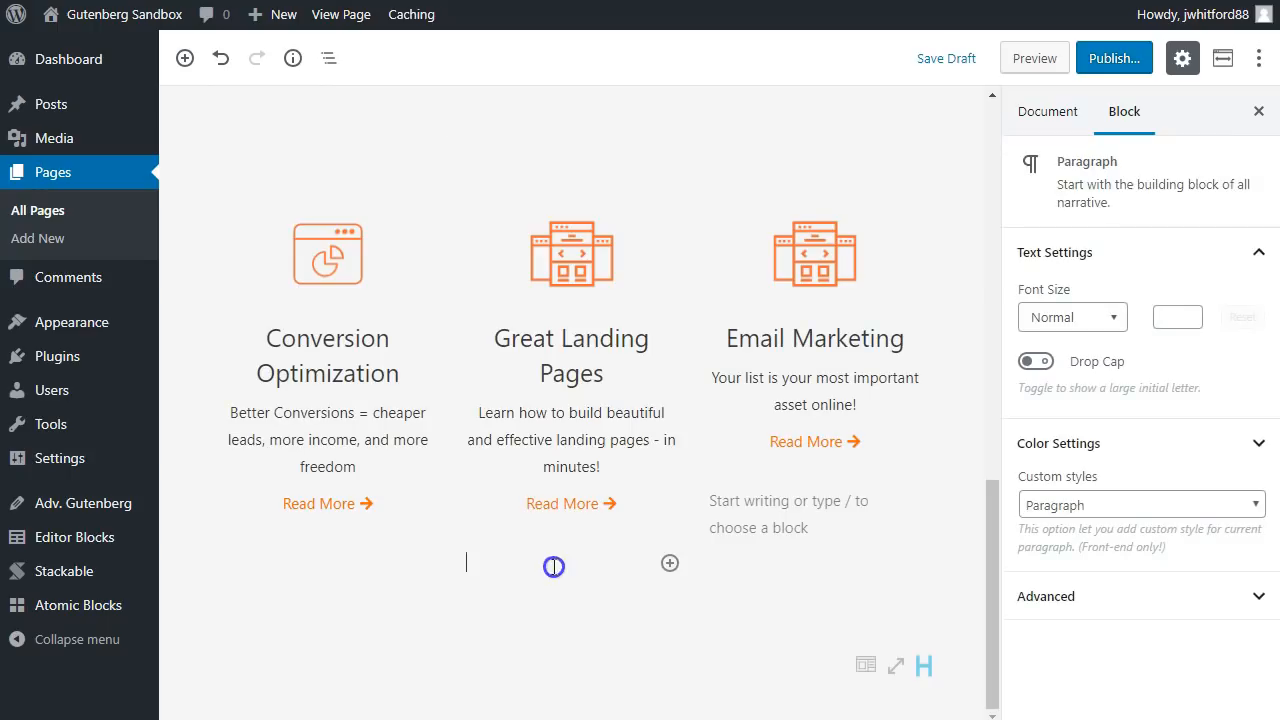
key(BackSpace)
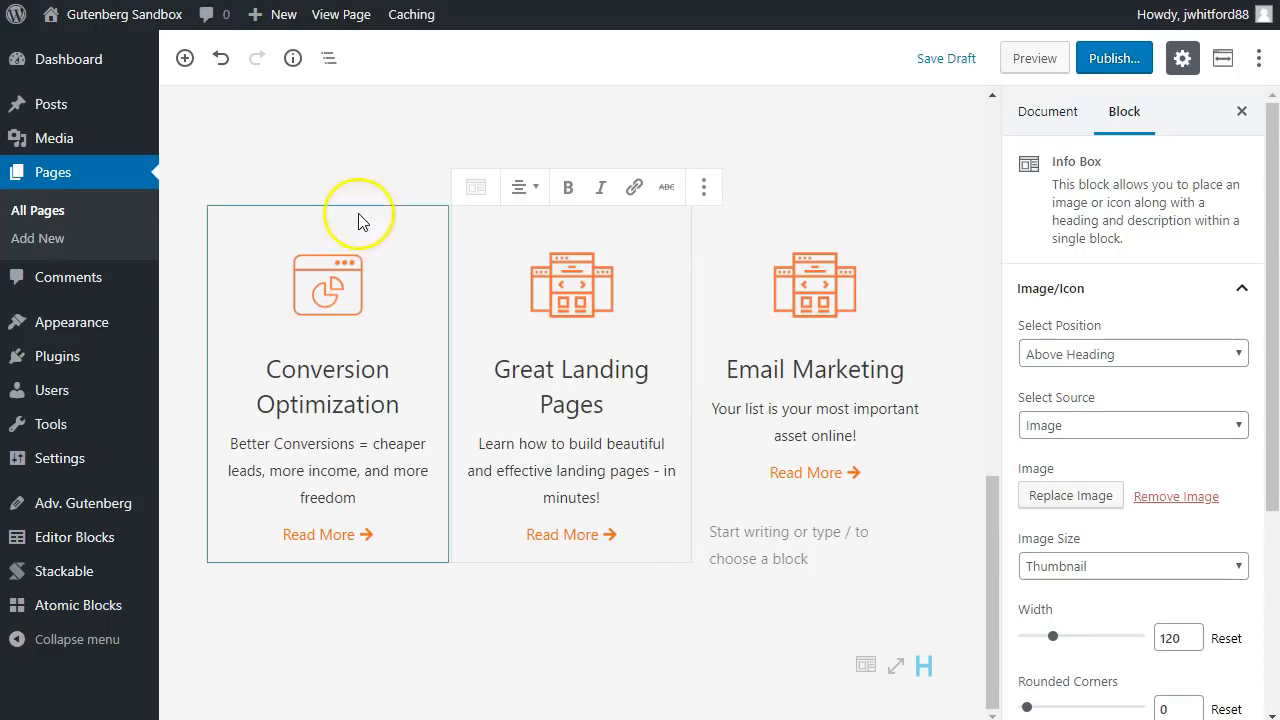
Select the whole Row Layout that holds the three info boxes and duplicate it to create a second row
click(315, 442)
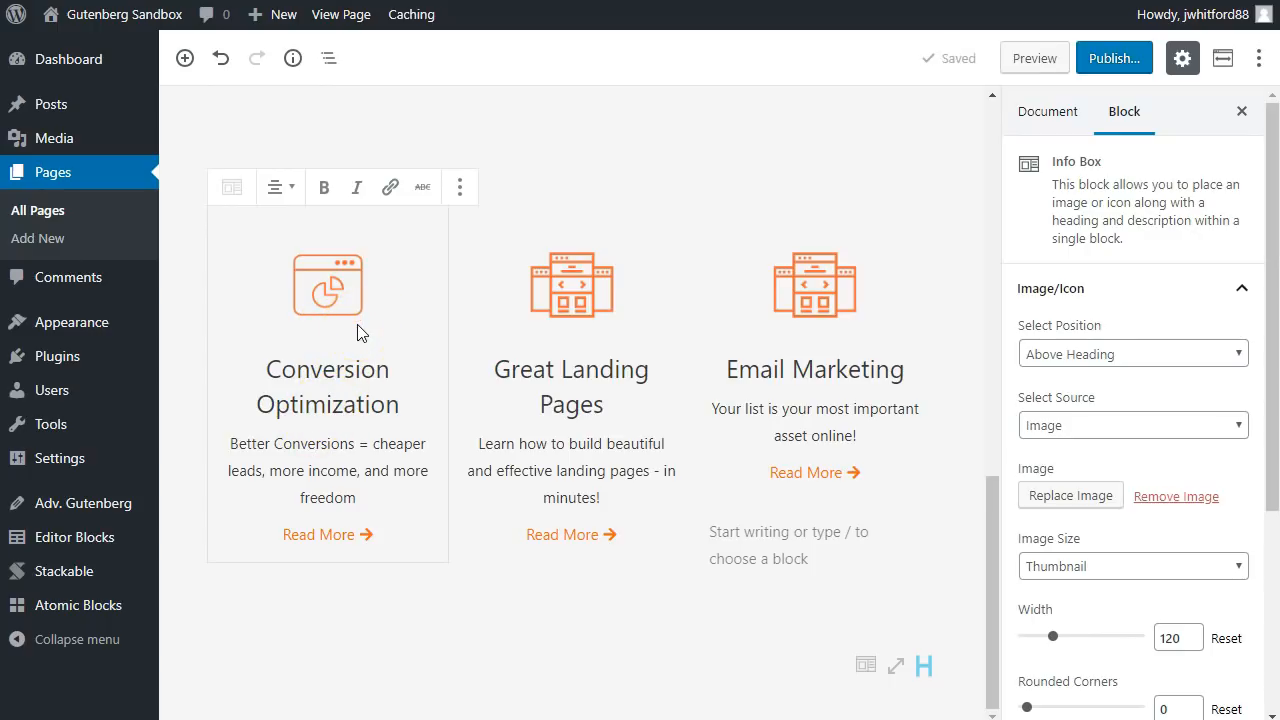
click(328, 59)
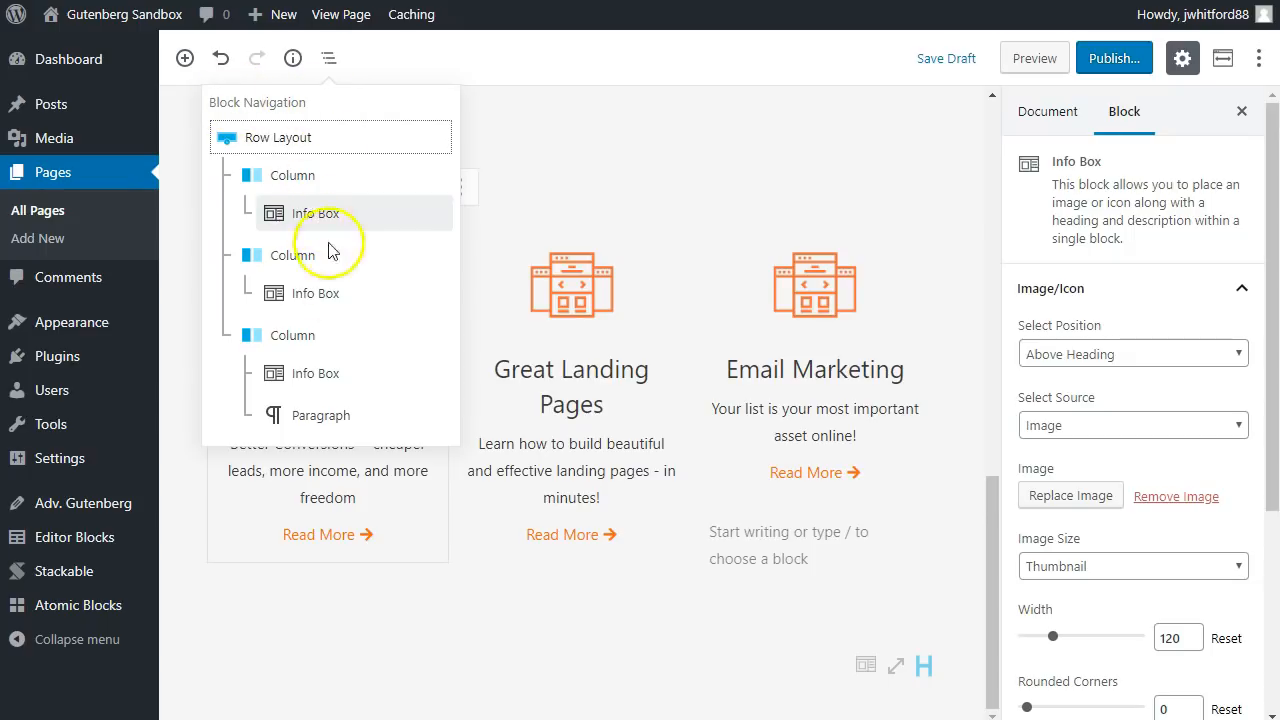
click(278, 140)
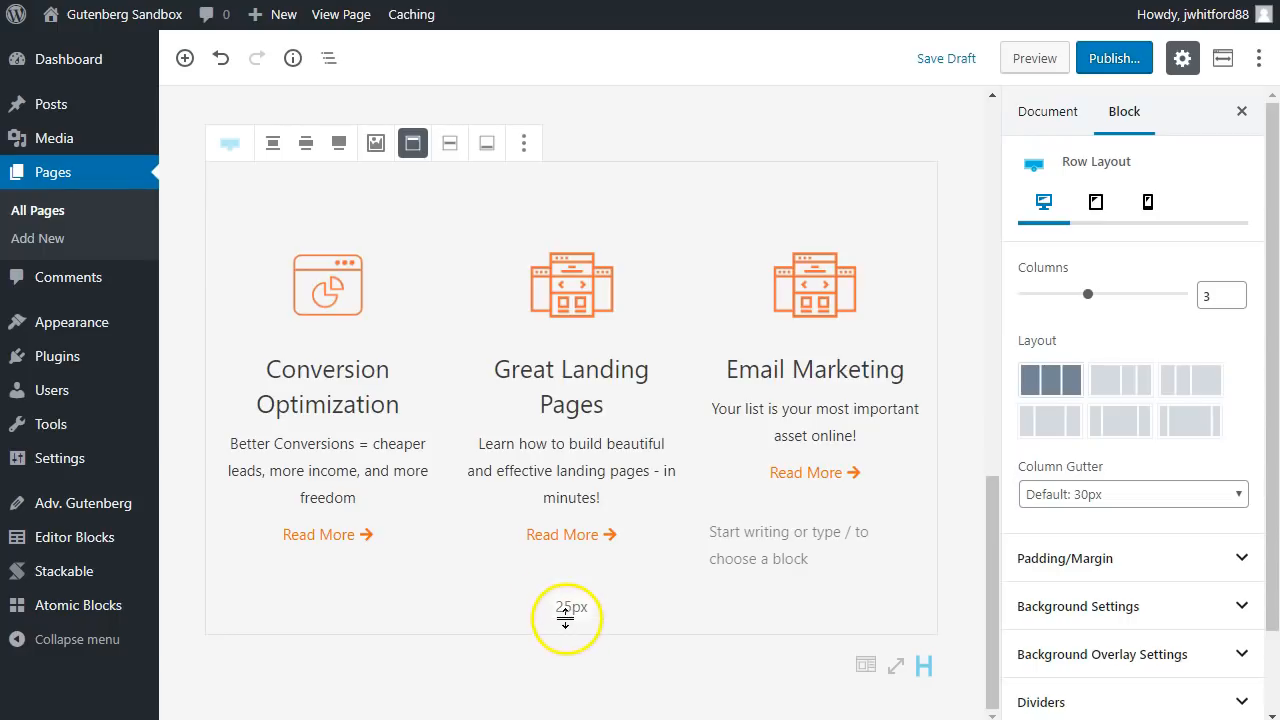
mouse_move(564, 626)
mouse_down()
mouse_move(566, 606)
mouse_move(571, 660)
mouse_move(568, 626)
mouse_up()
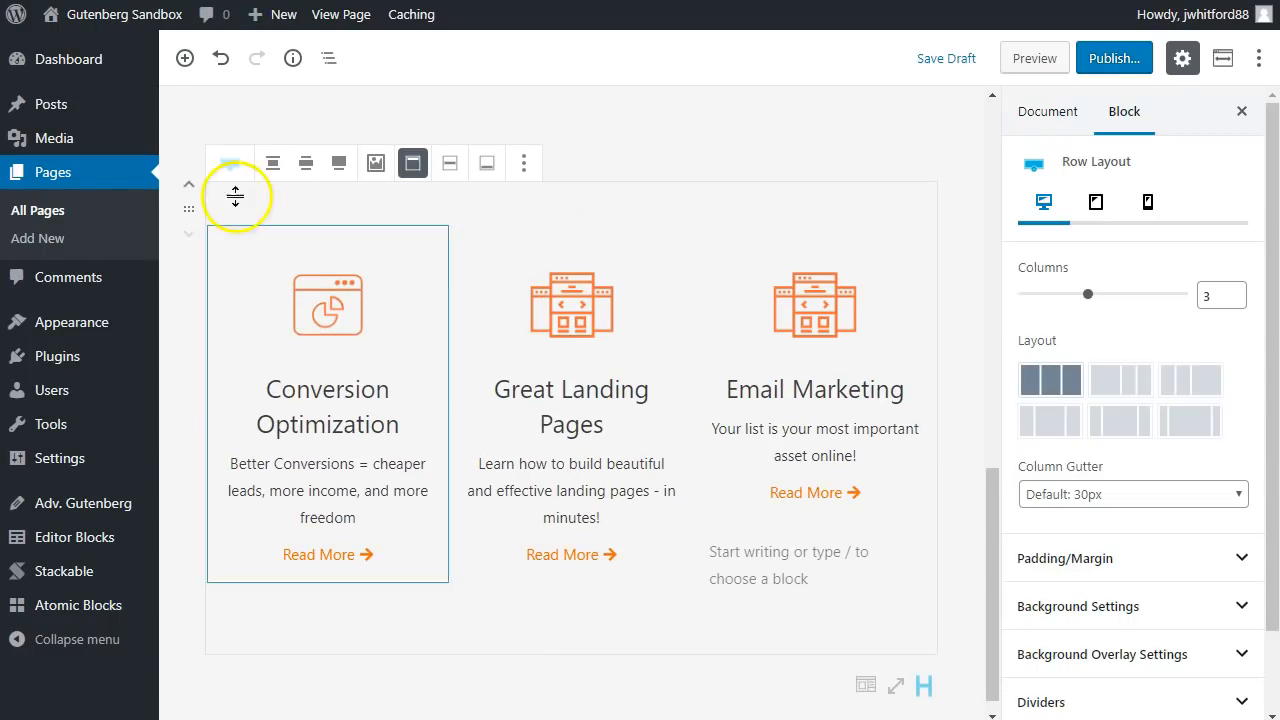
click(523, 163)
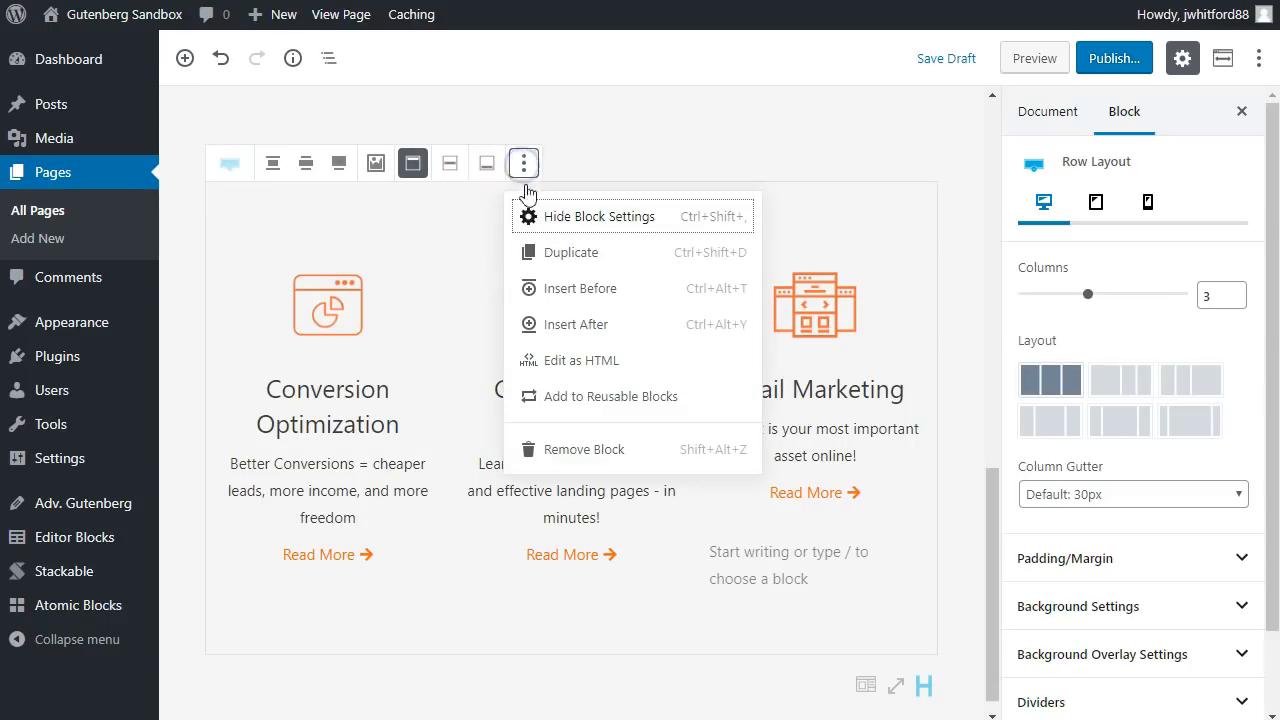
click(550, 256)
scroll(551, 280, up, 2)
scroll(607, 282, down, 1)
scroll(607, 282, down, 5)
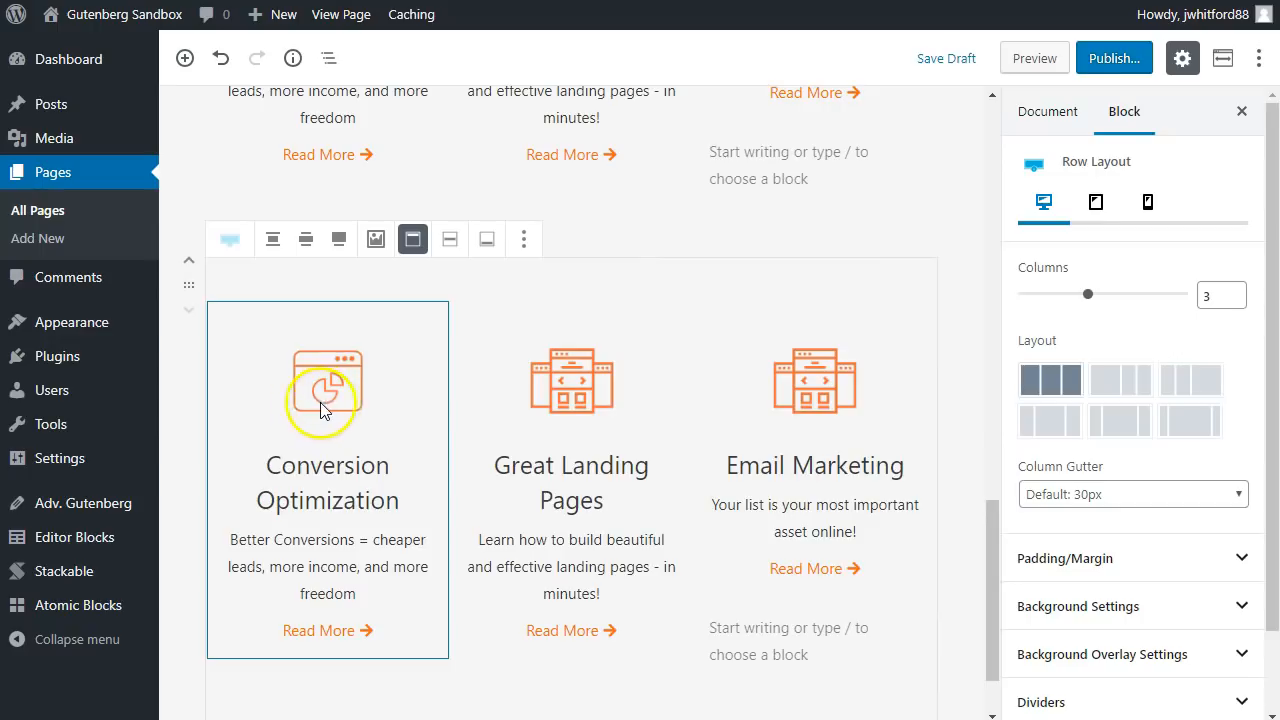
Set the first info box heading in the duplicated row to "Super Simple Courses" and replace its icon with the graduation cap and globe image
click(334, 400)
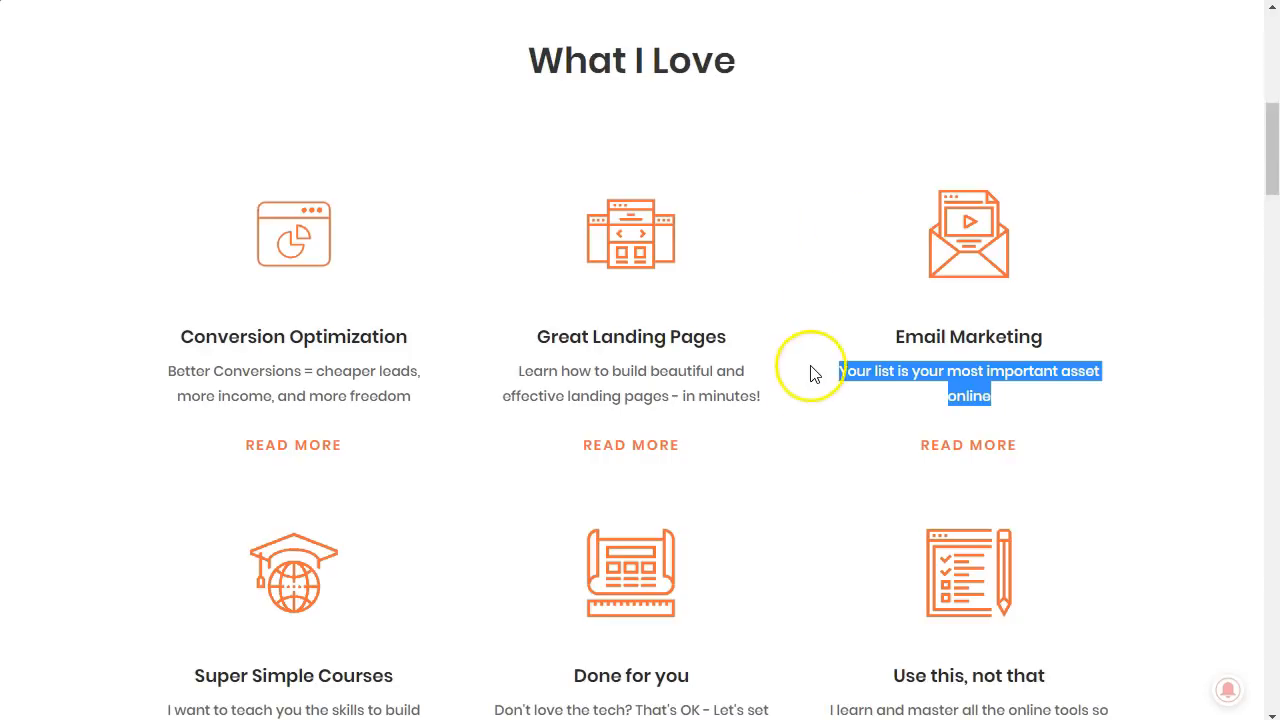
scroll(520, 371, down, 3)
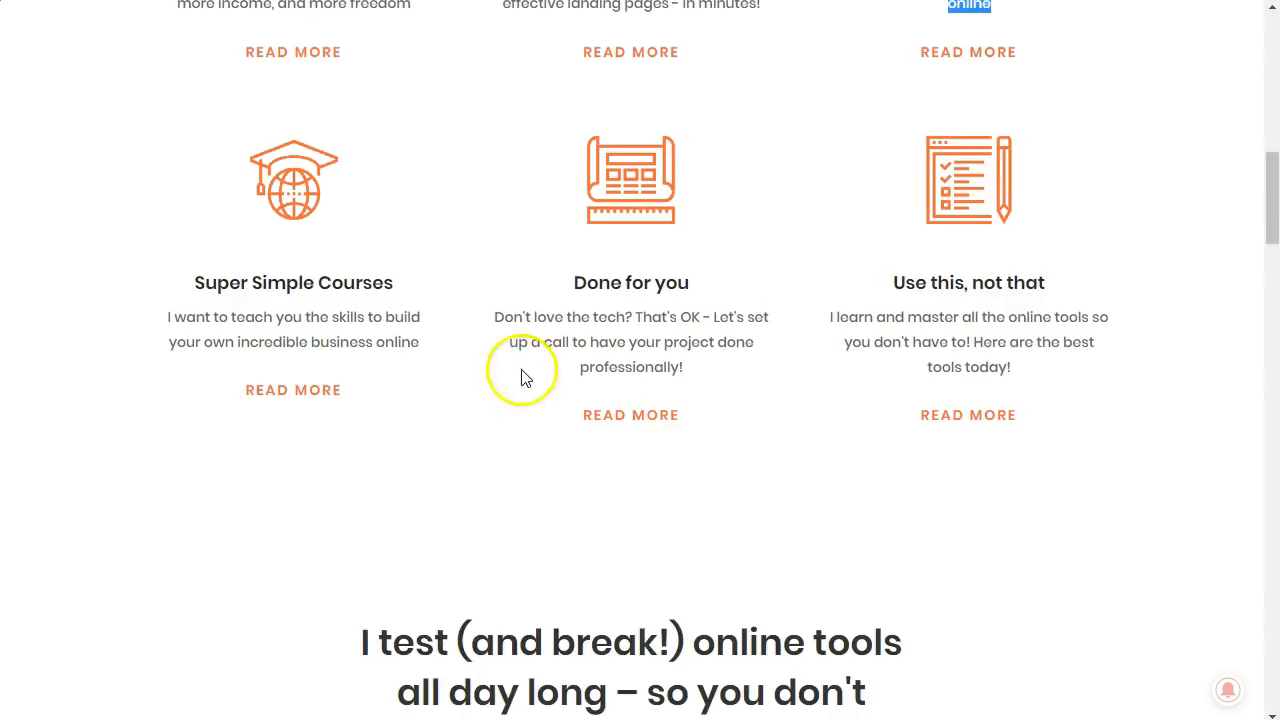
triple_click(277, 275)
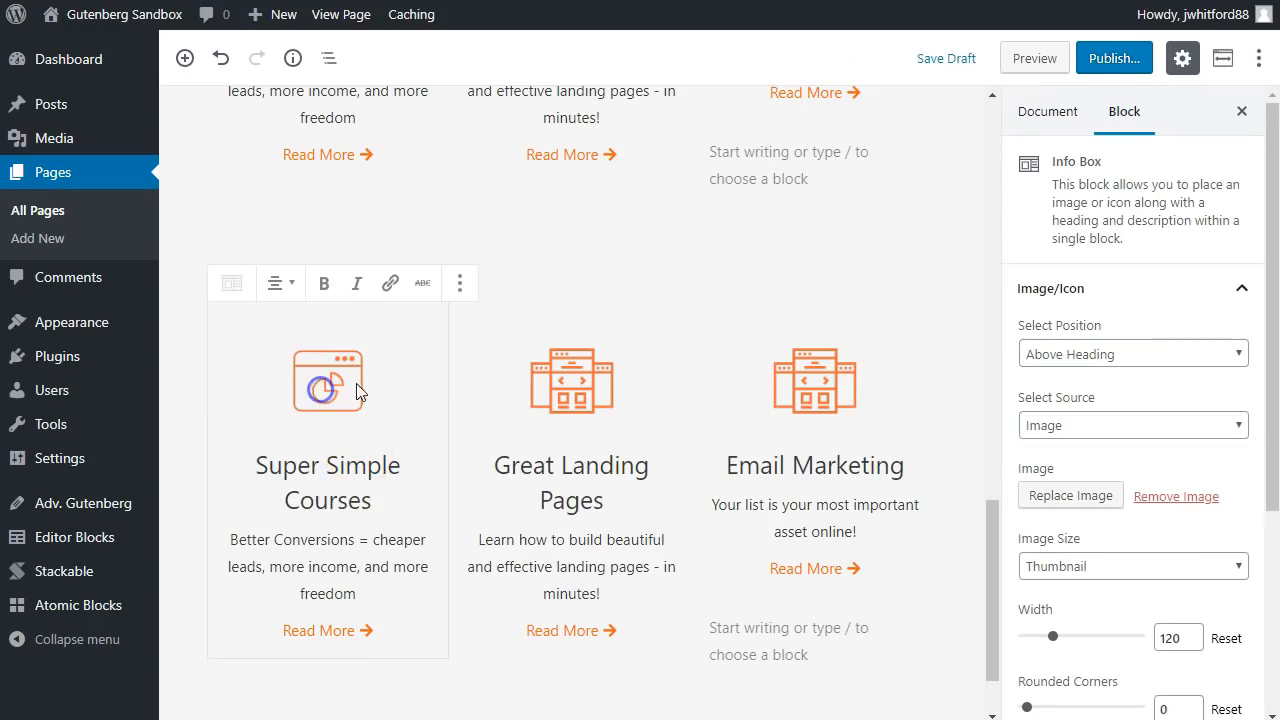
click(1066, 493)
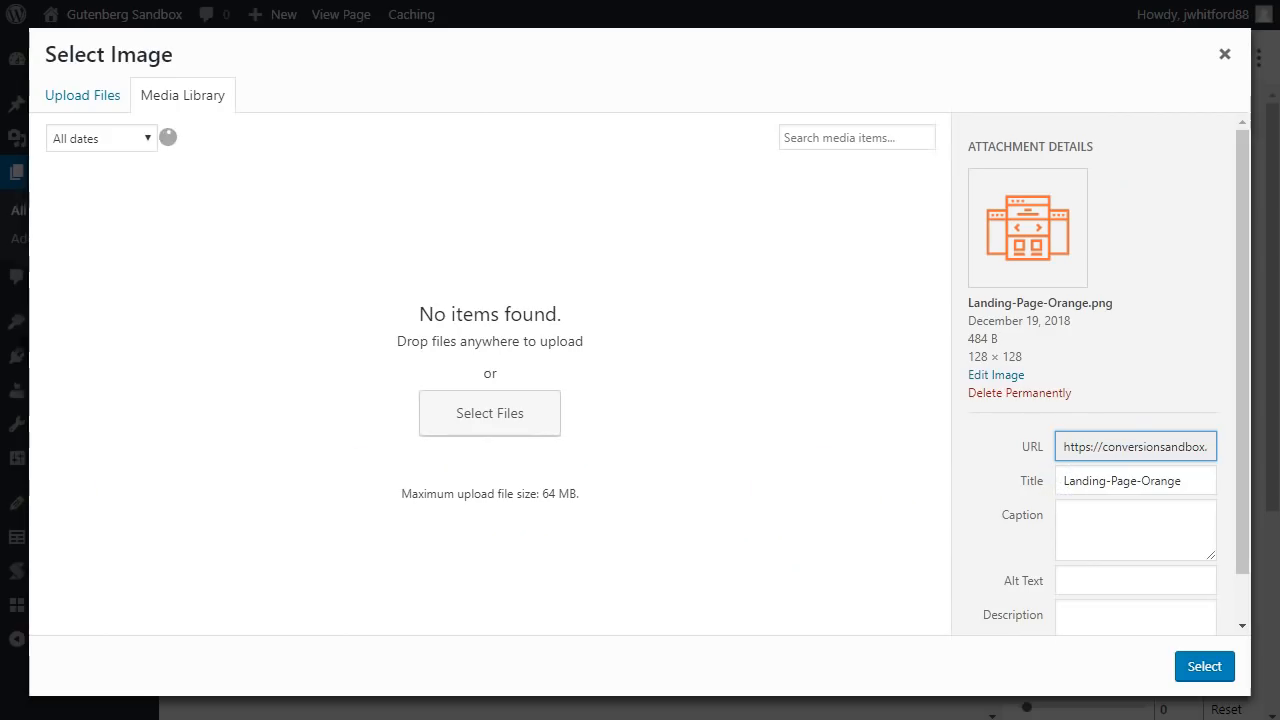
drag(40, 420, 511, 374)
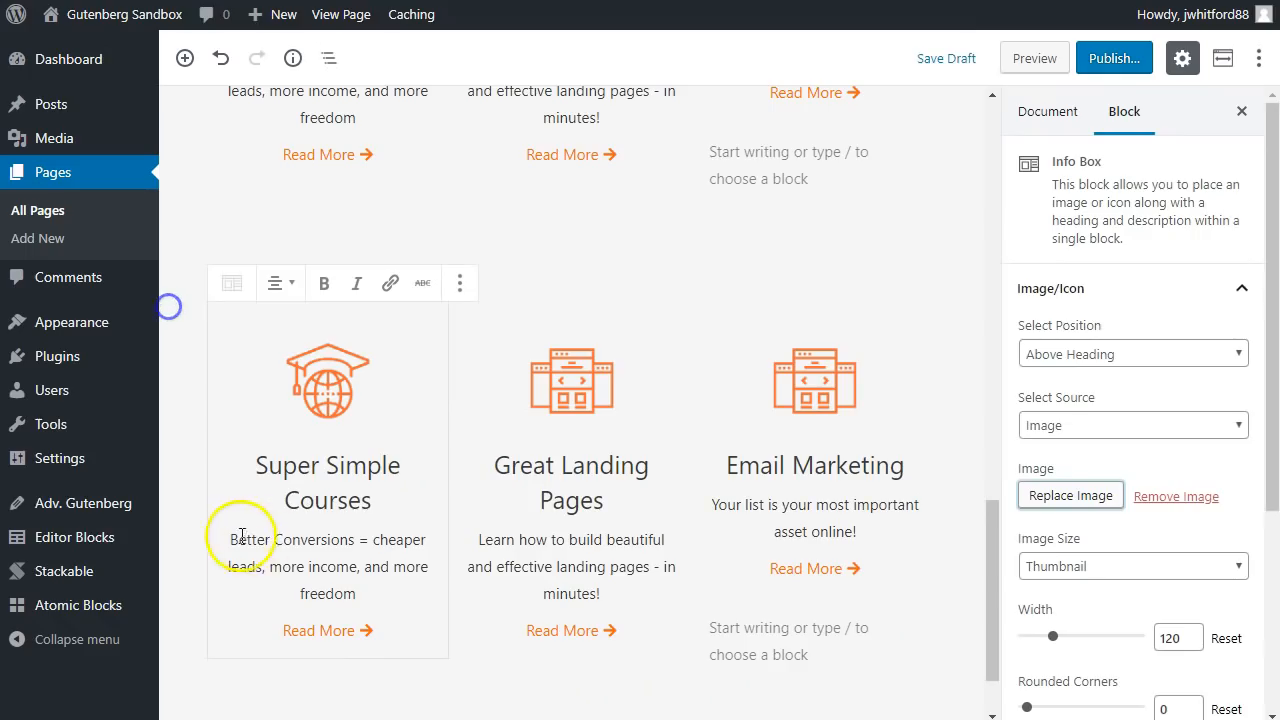
Replace the "Super Simple Courses" description with the plain text "I want to teach you the skills to build your own incredible business online"
drag(229, 540, 340, 590)
right_click(340, 590)
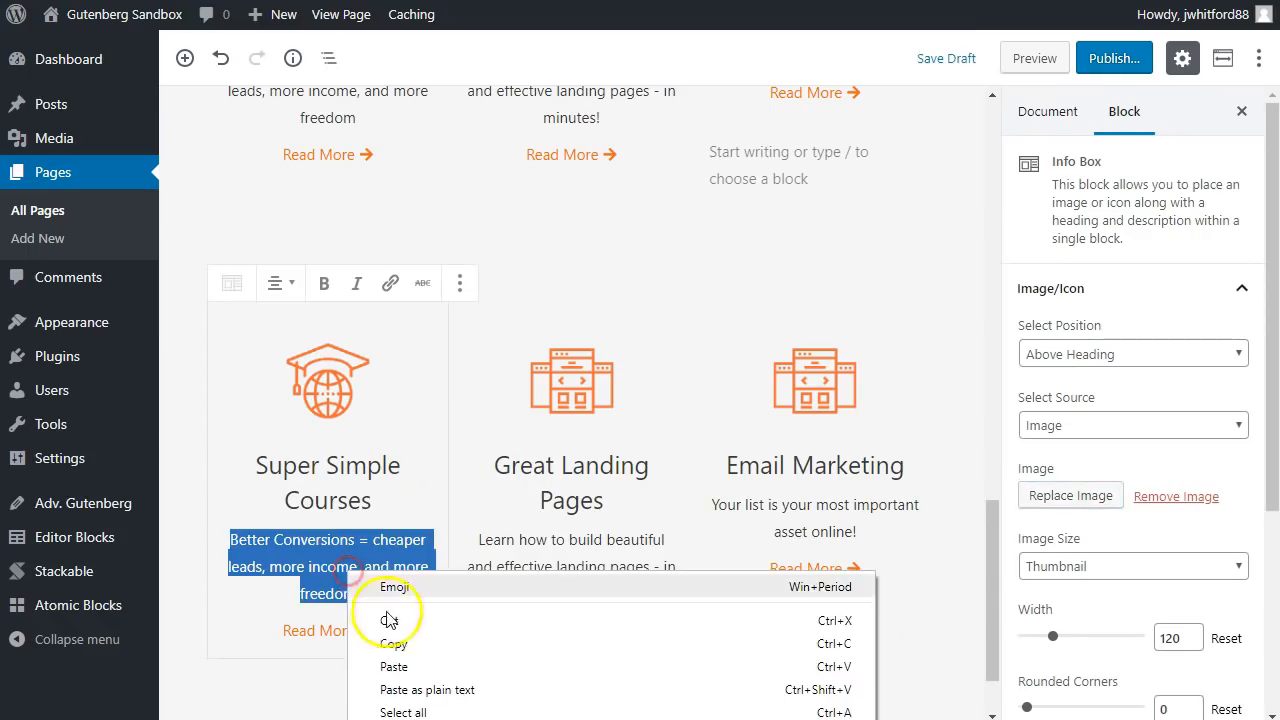
click(405, 687)
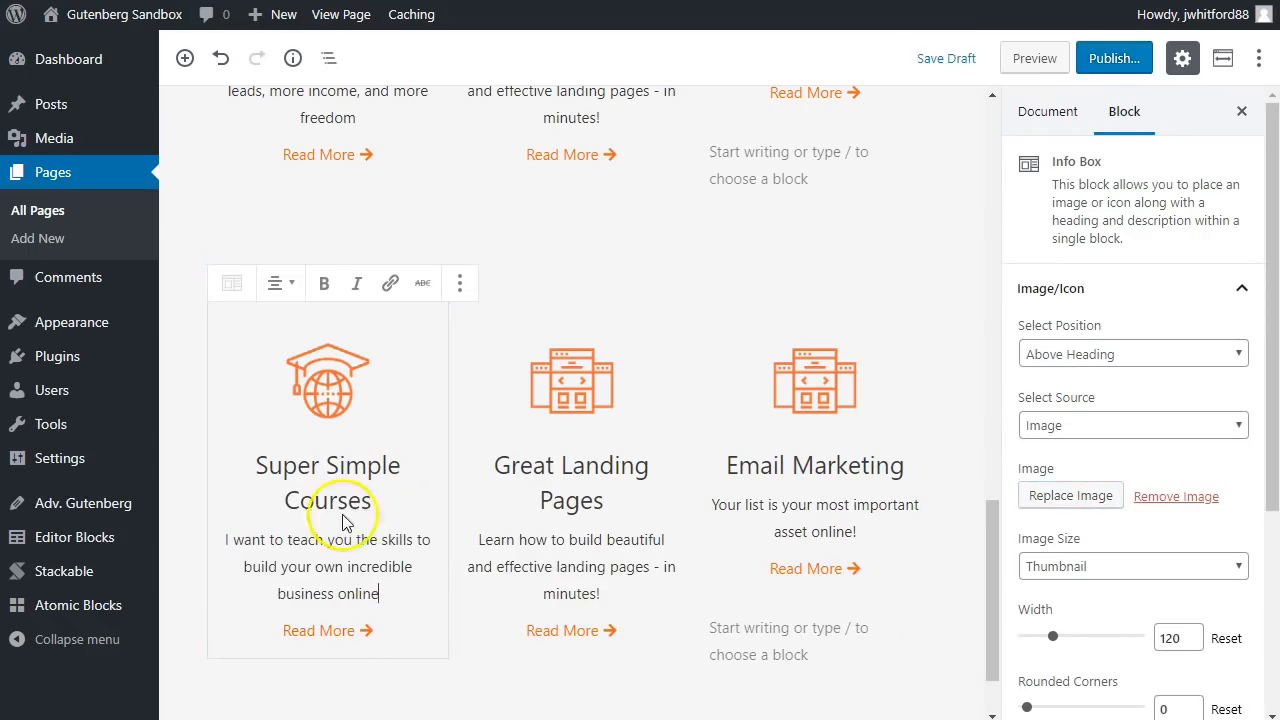
In the second row's middle info box, replace the icon with Blueprint-orange.png and set the heading to "Done for You"
click(595, 465)
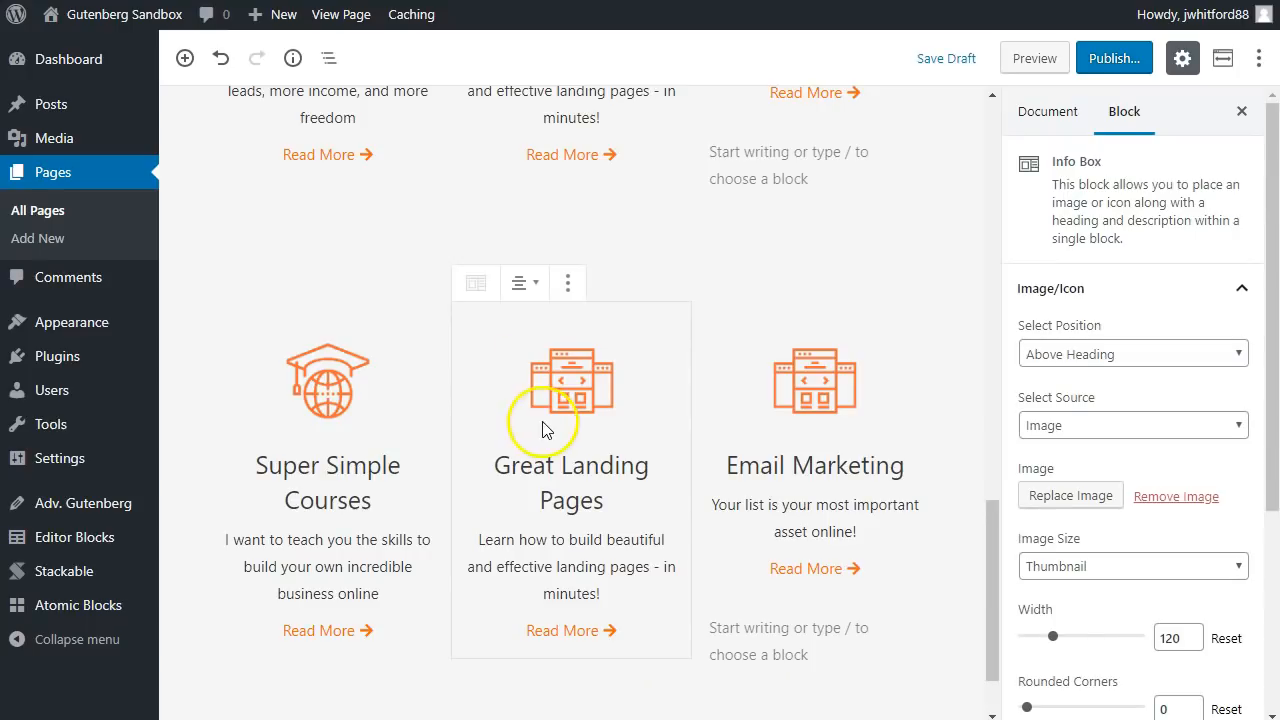
click(1095, 495)
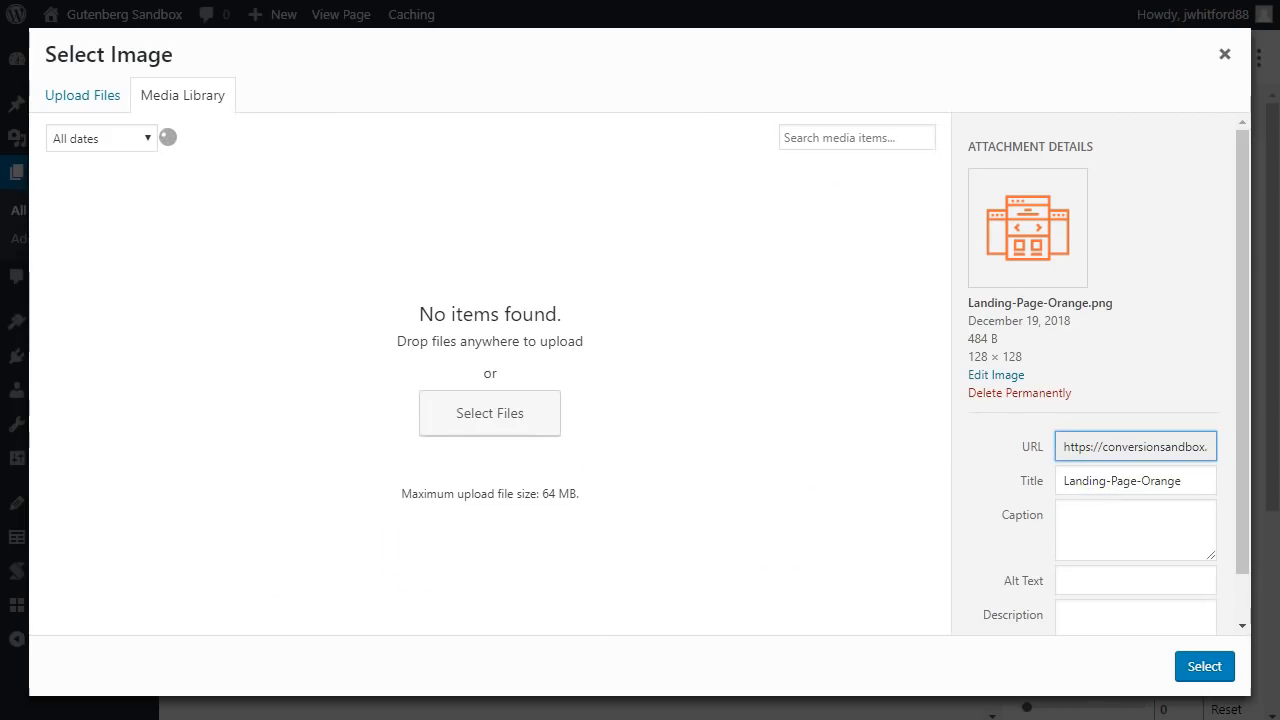
drag(200, 380, 277, 406)
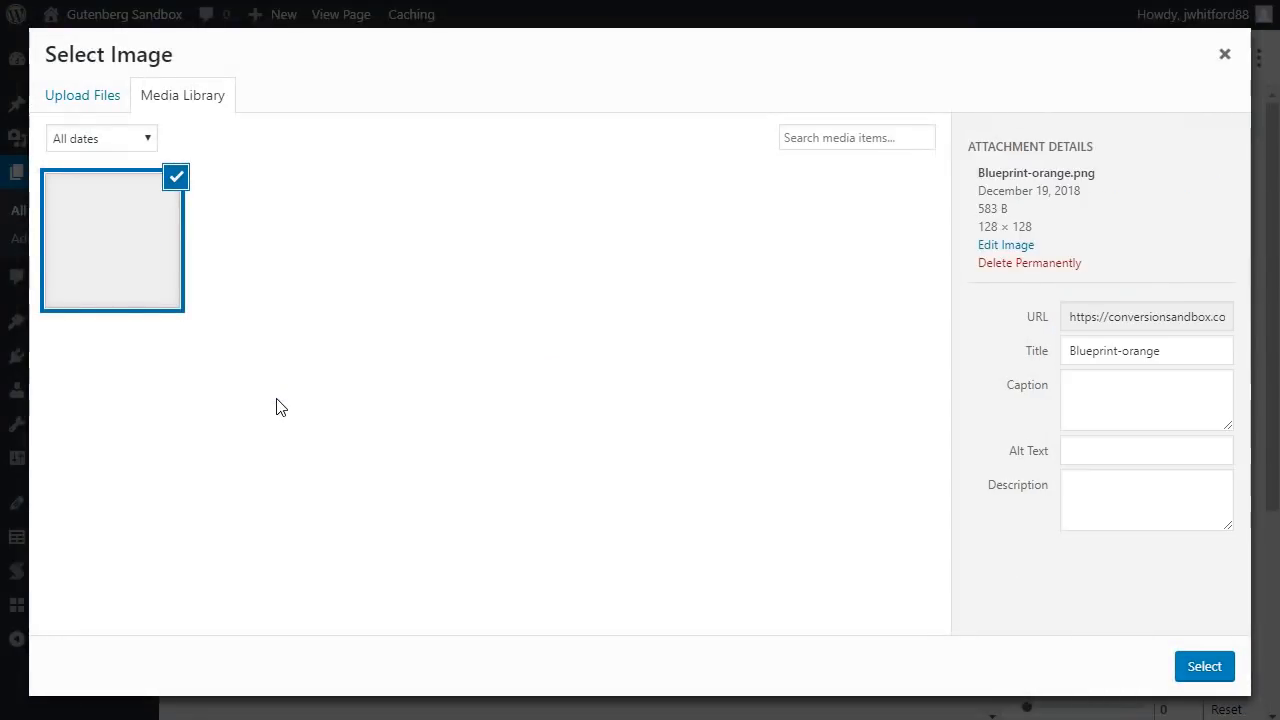
click(1204, 666)
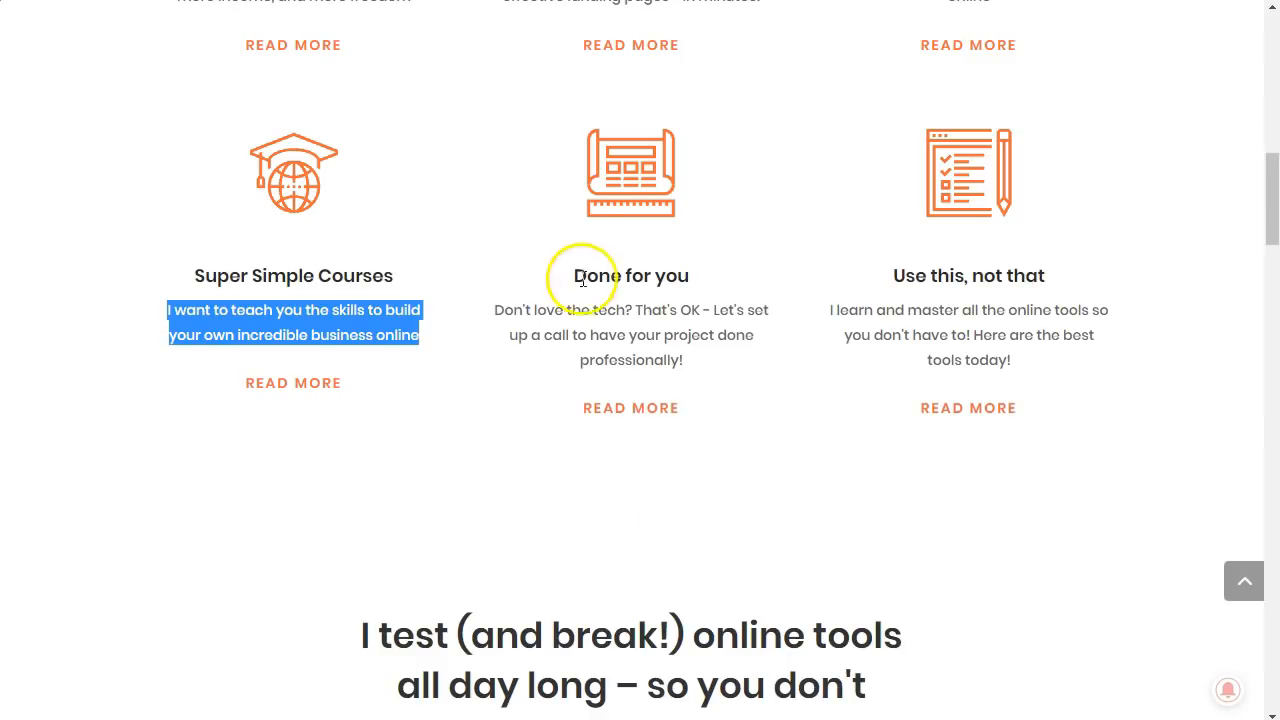
Replace the "Done for You" description with "Don't love the tech? That's OK - Let's set up a call to have your project done professionally!"
drag(493, 309, 690, 357)
key(ctrl+c)
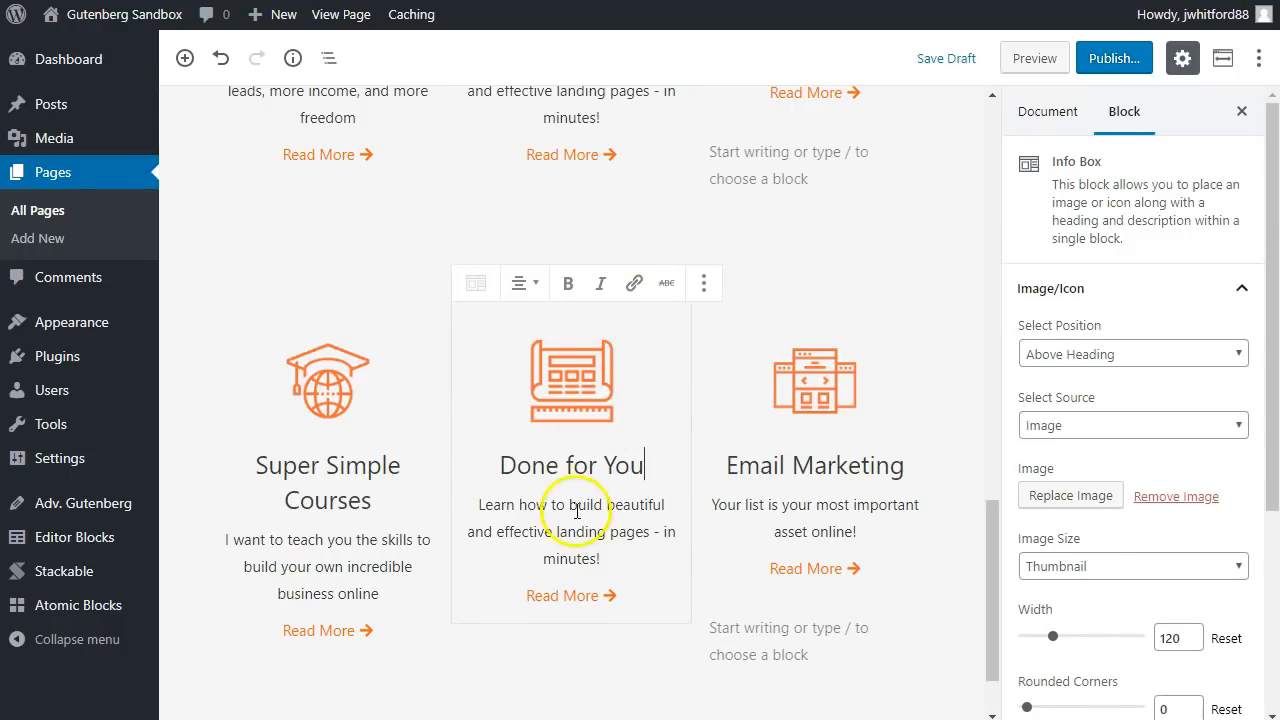
drag(481, 507, 613, 568)
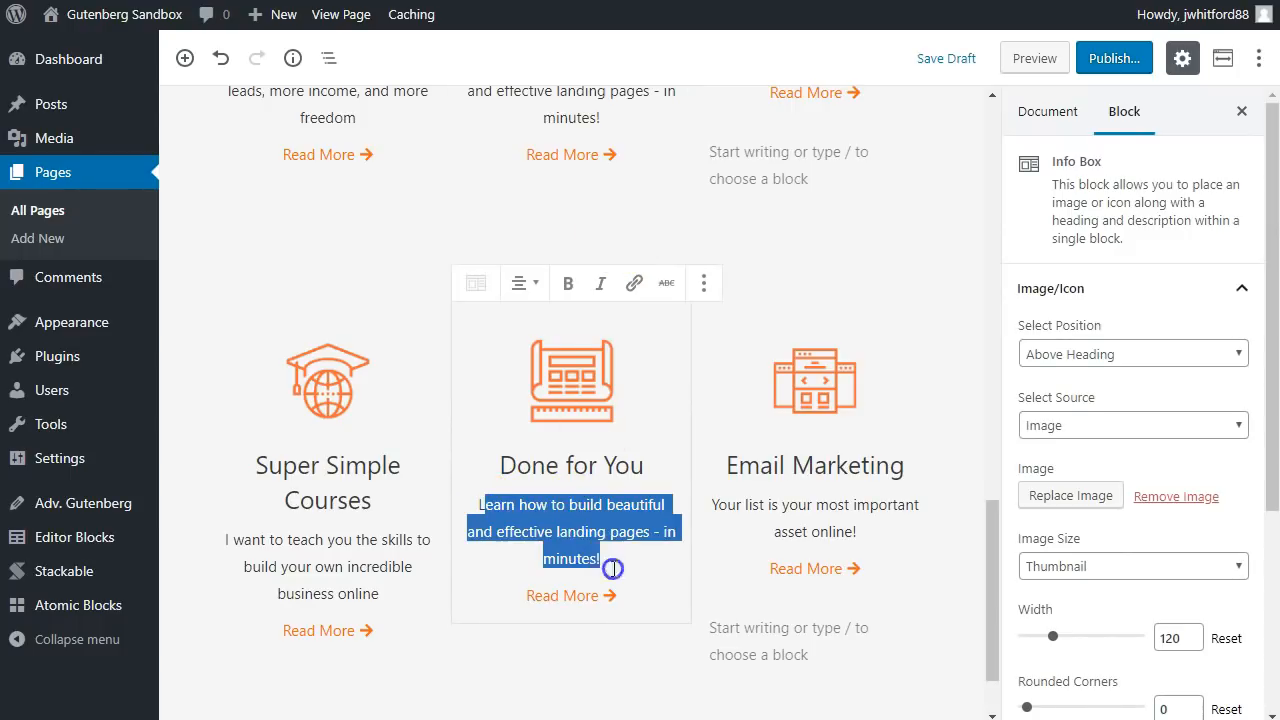
right_click(557, 524)
click(640, 646)
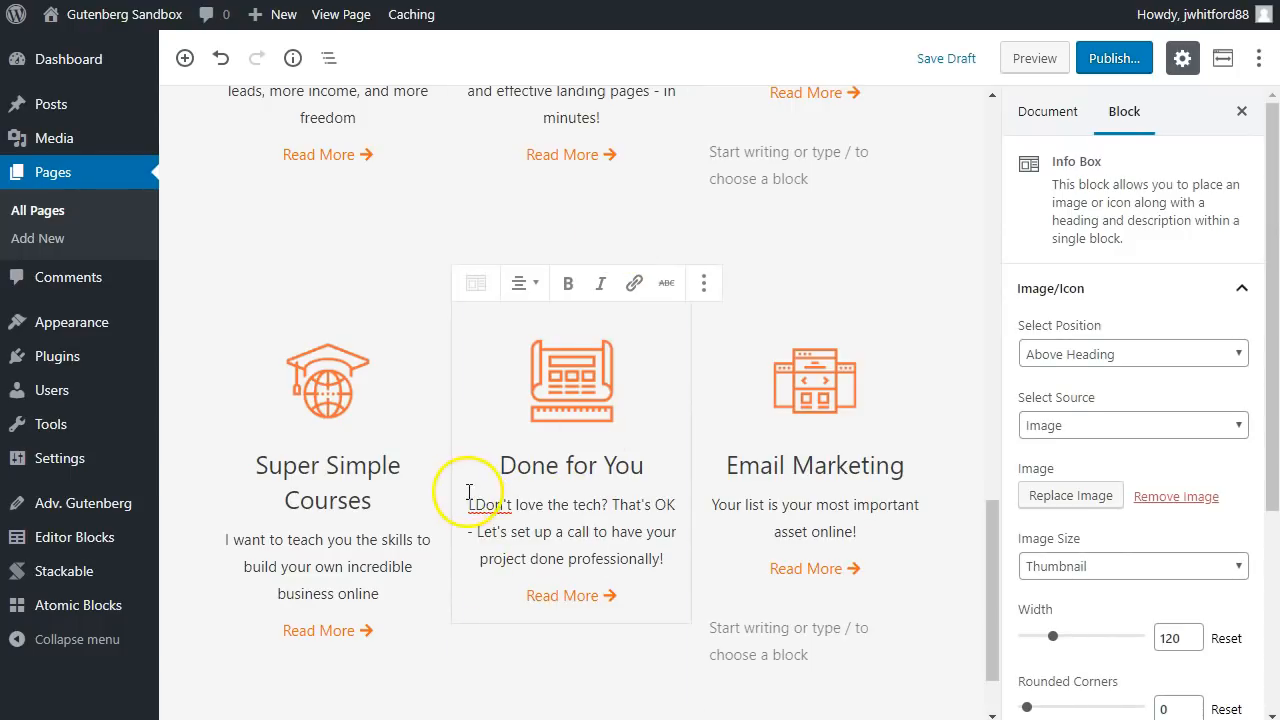
key(BackSpace)
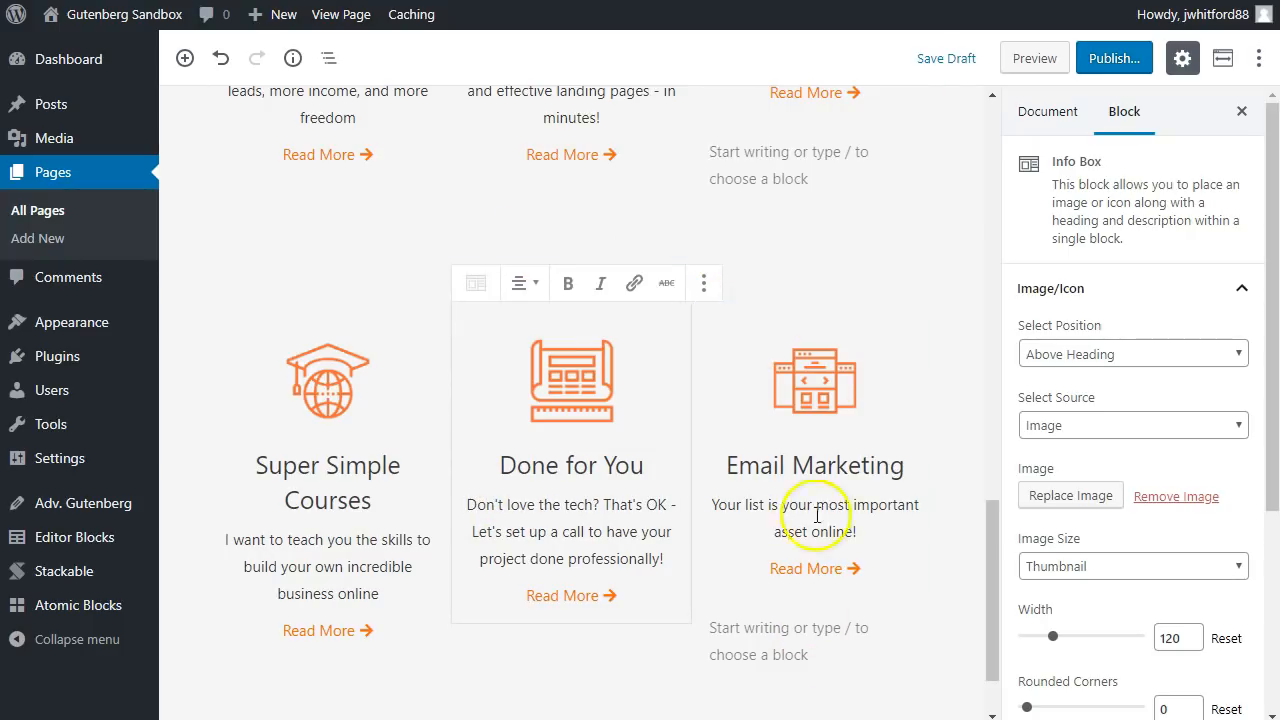
Give the second row's third info box the reference site's checklist-and-pencil icon, the heading "Use this, not that" and its matching description
click(779, 474)
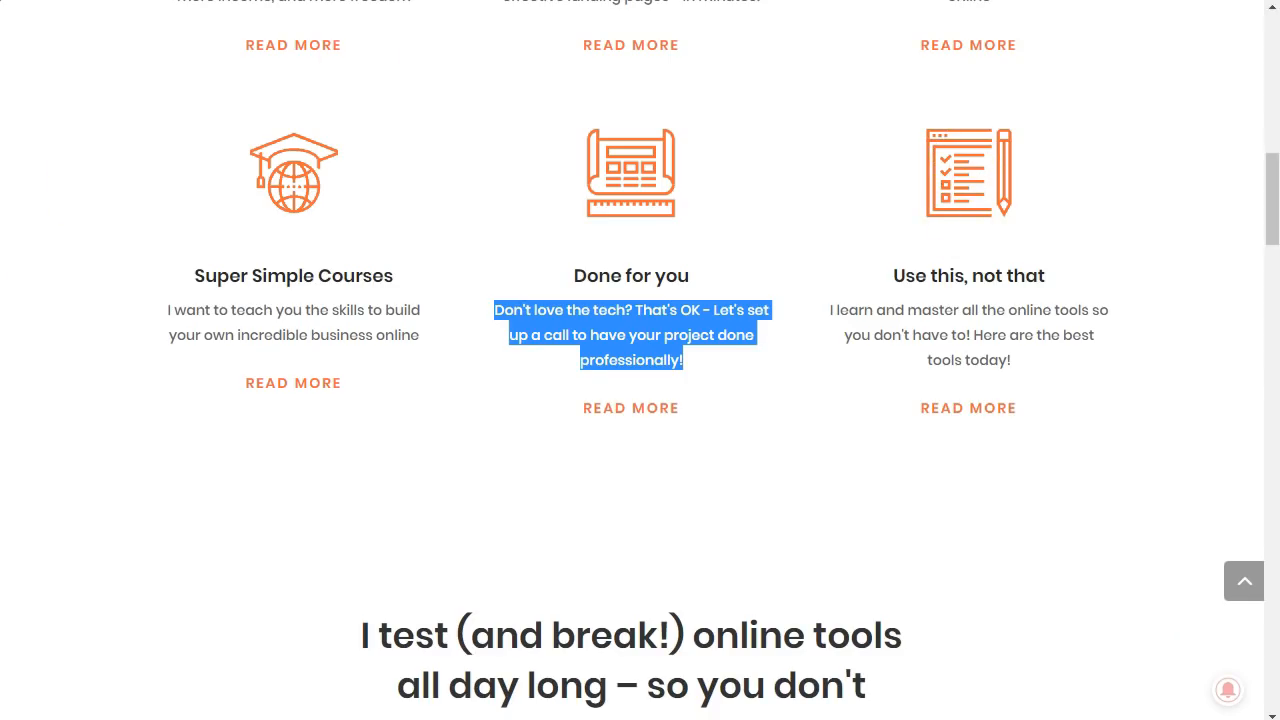
right_click(985, 180)
click(1040, 211)
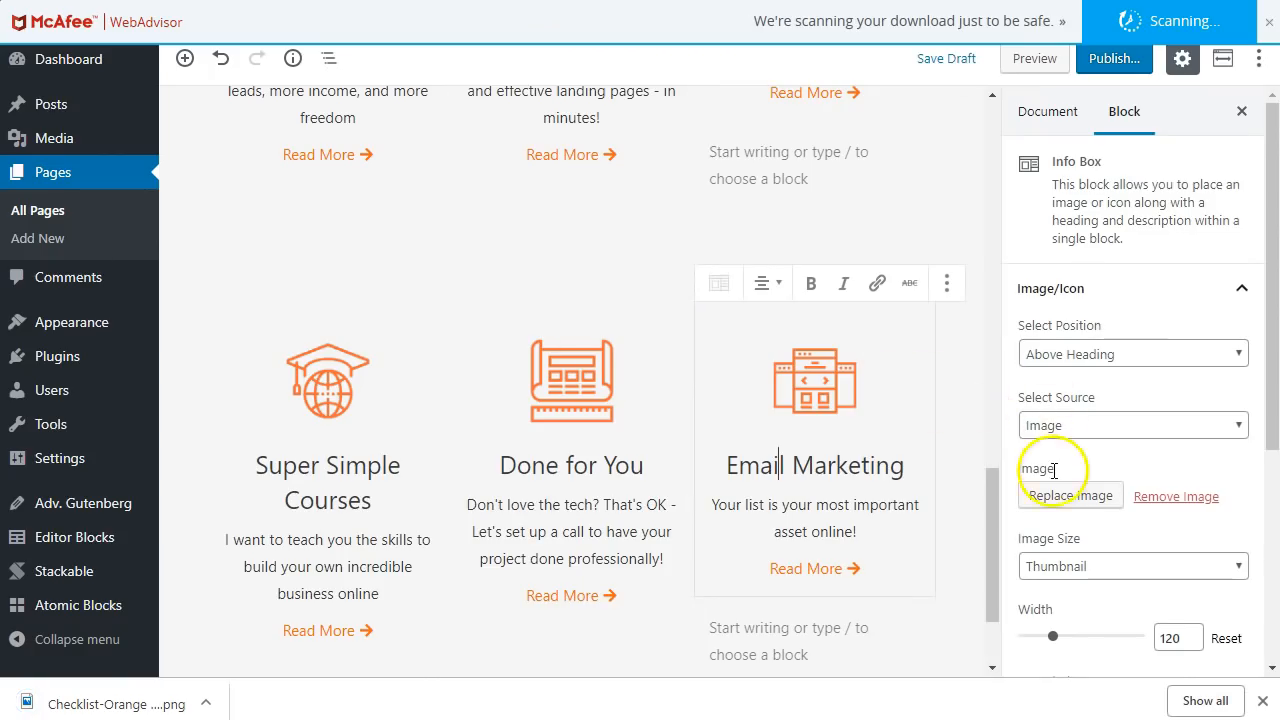
click(1065, 494)
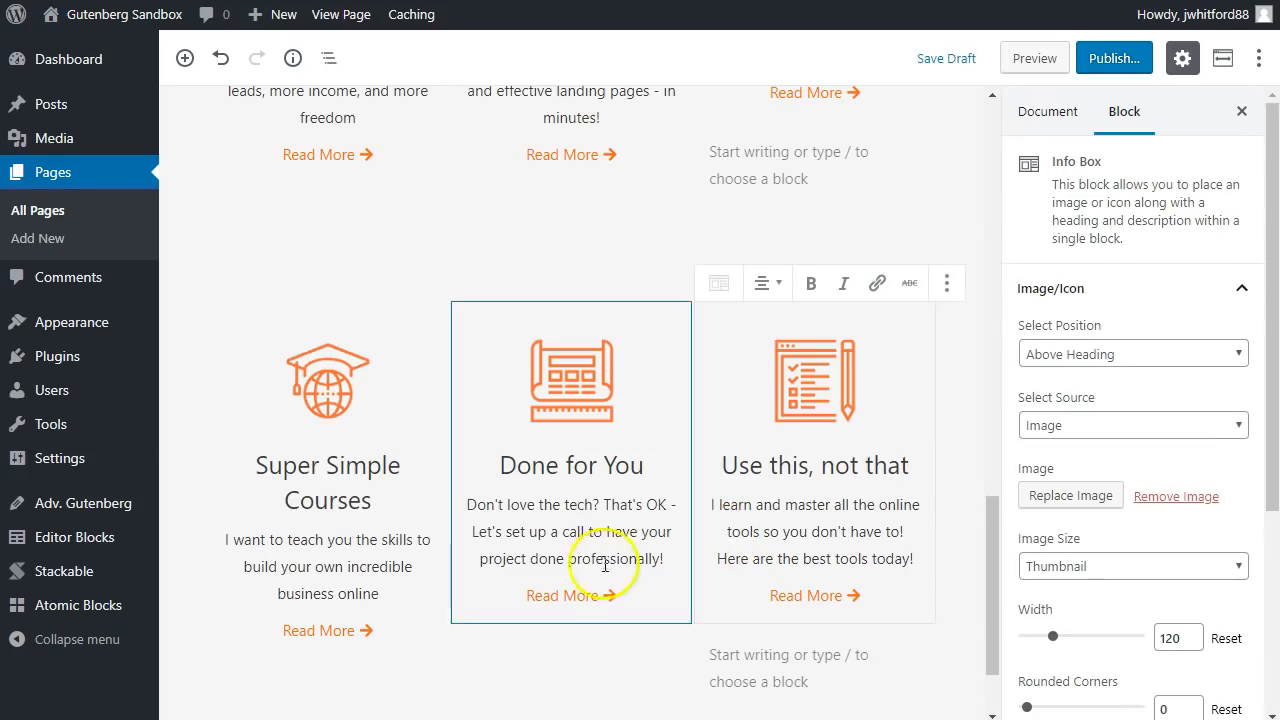
Publish the page and open its live version
click(593, 548)
scroll(593, 548, up, 5)
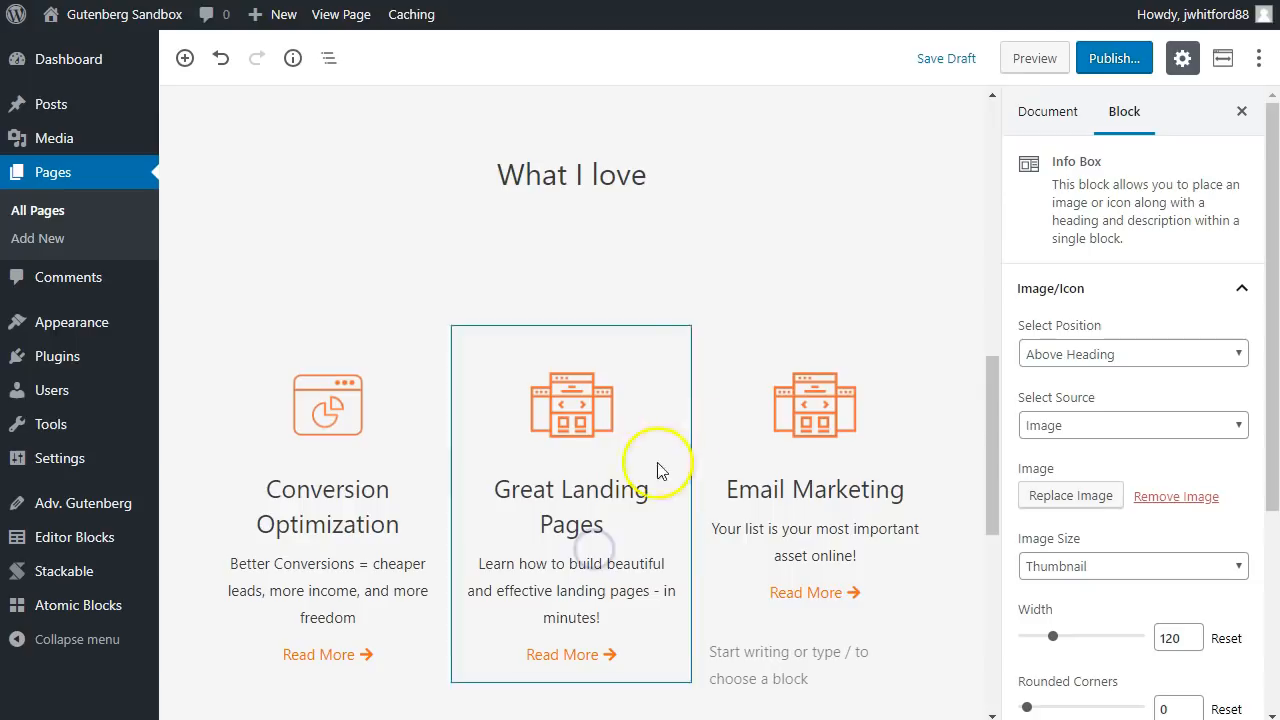
click(1078, 74)
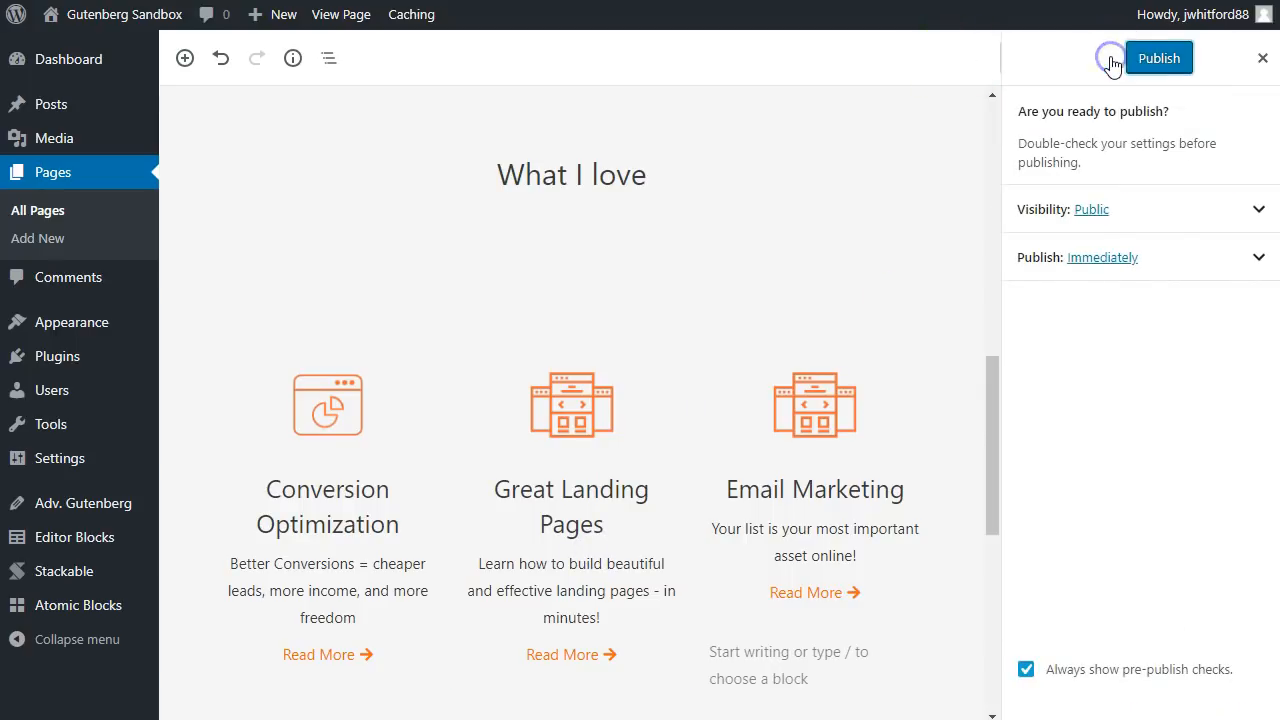
click(1157, 57)
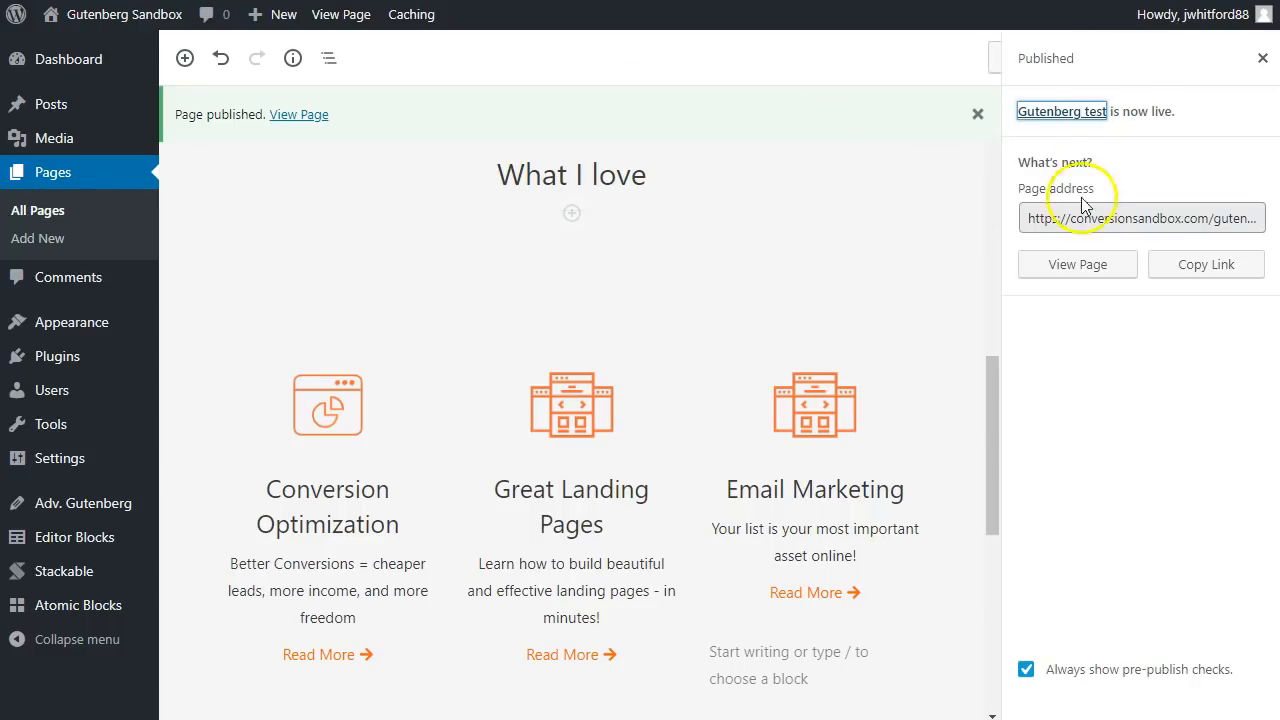
click(296, 114)
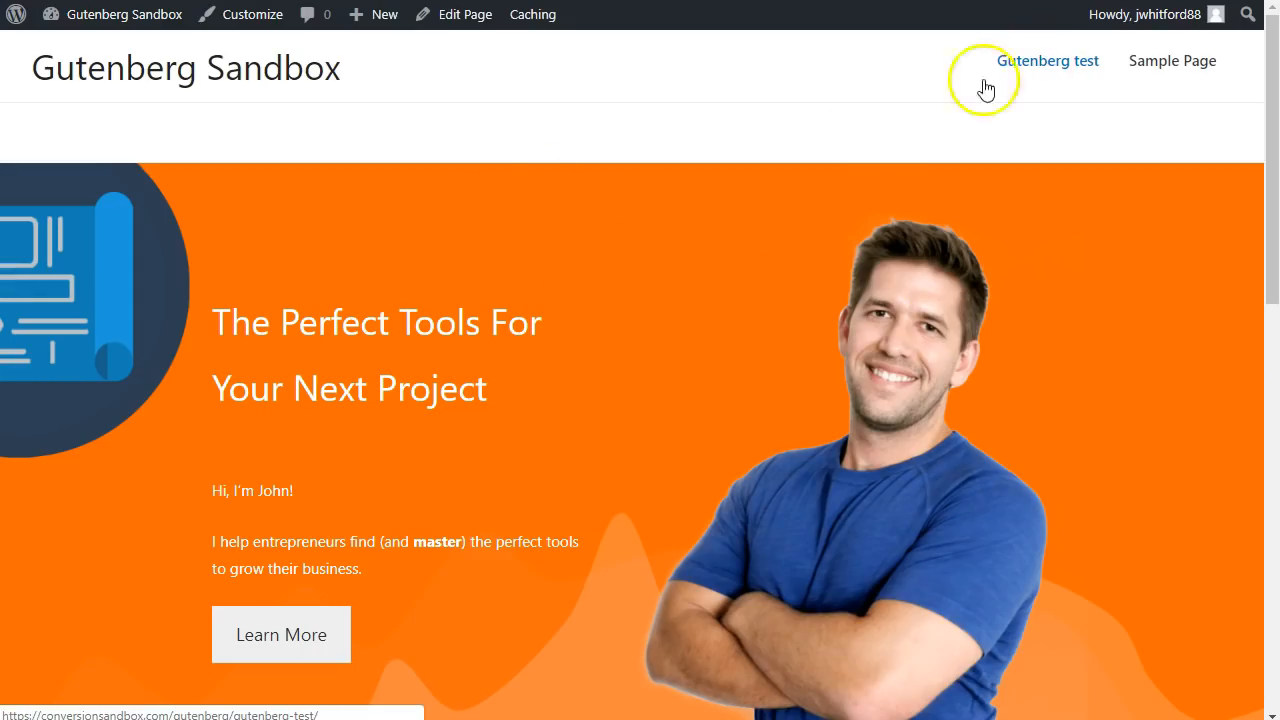
Examine the published page from the hero section through both rows of "What I love" info boxes
scroll(860, 137, down, 6)
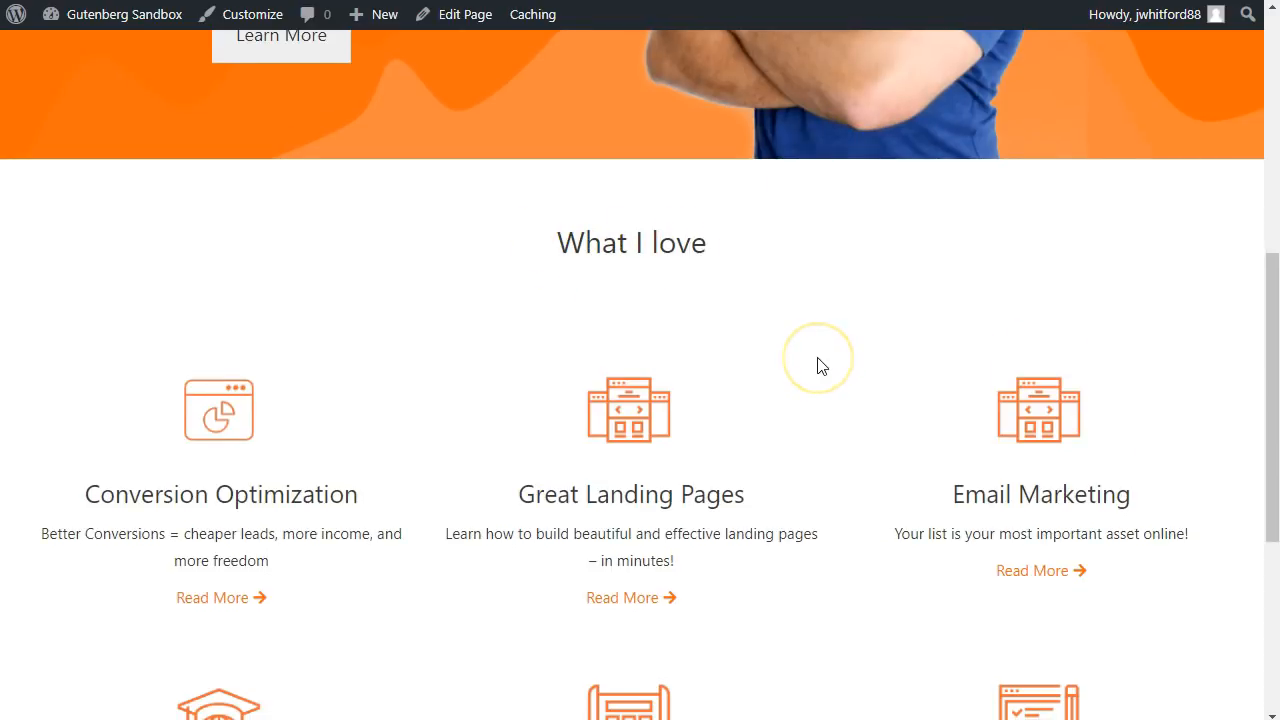
scroll(818, 365, down, 2)
scroll(700, 277, down, 2)
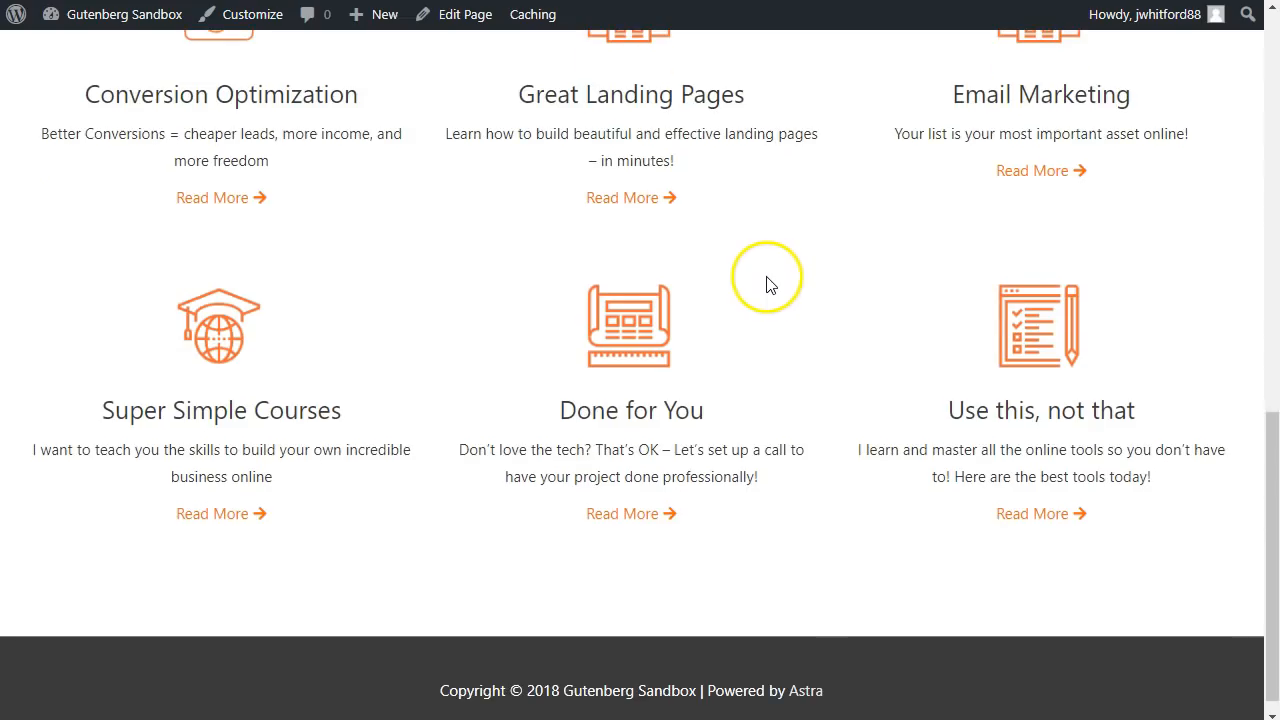
scroll(734, 500, up, 2)
scroll(814, 411, up, 3)
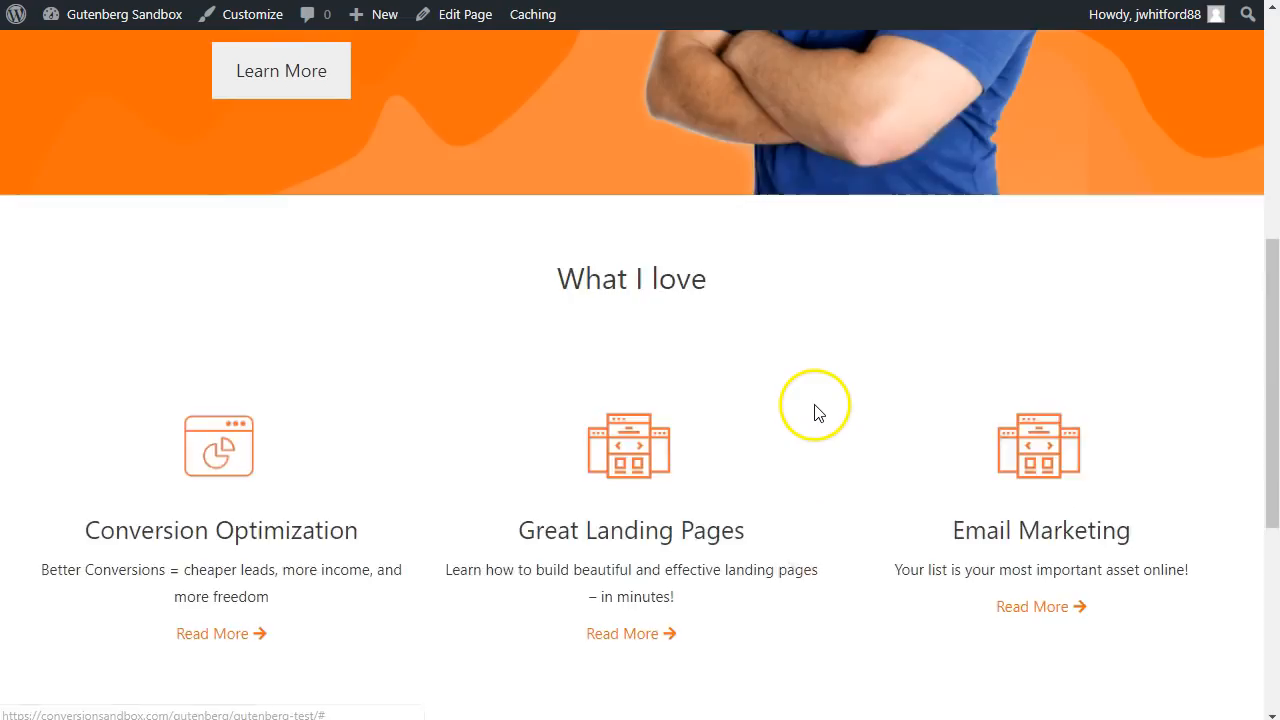
scroll(737, 401, down, 1)
scroll(752, 401, up, 3)
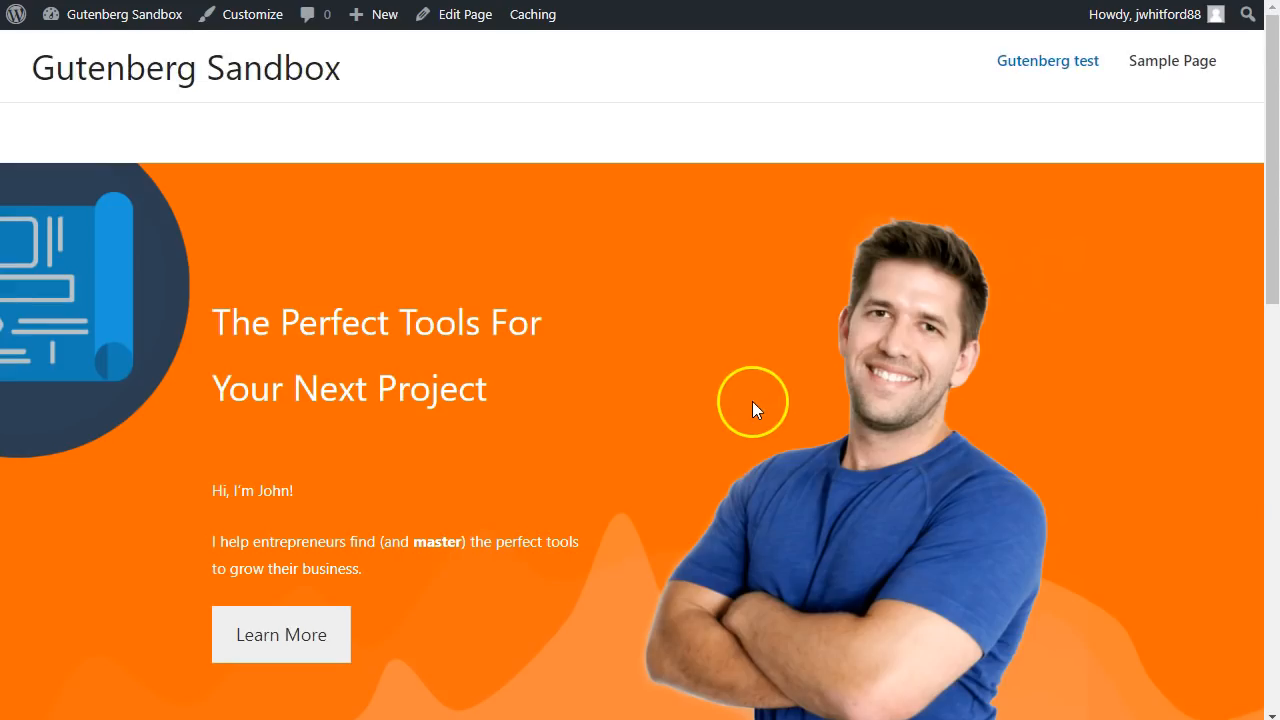
scroll(780, 410, down, 5)
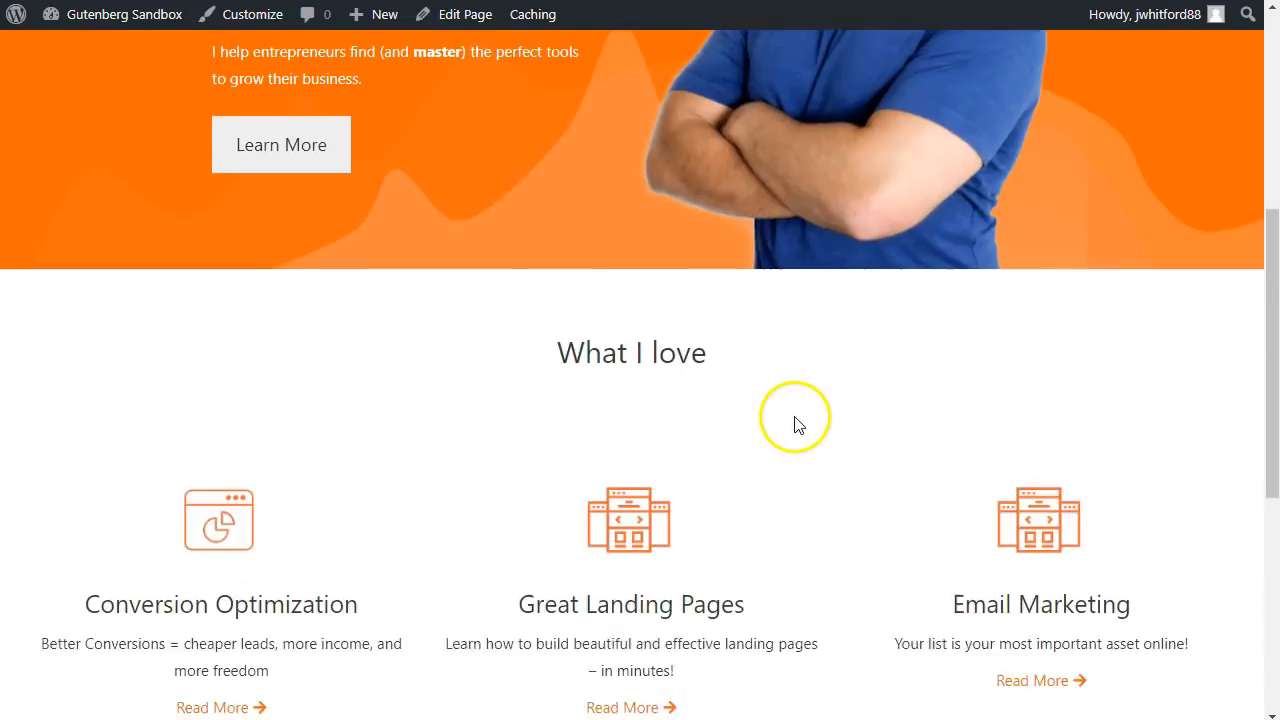
scroll(795, 418, down, 5)
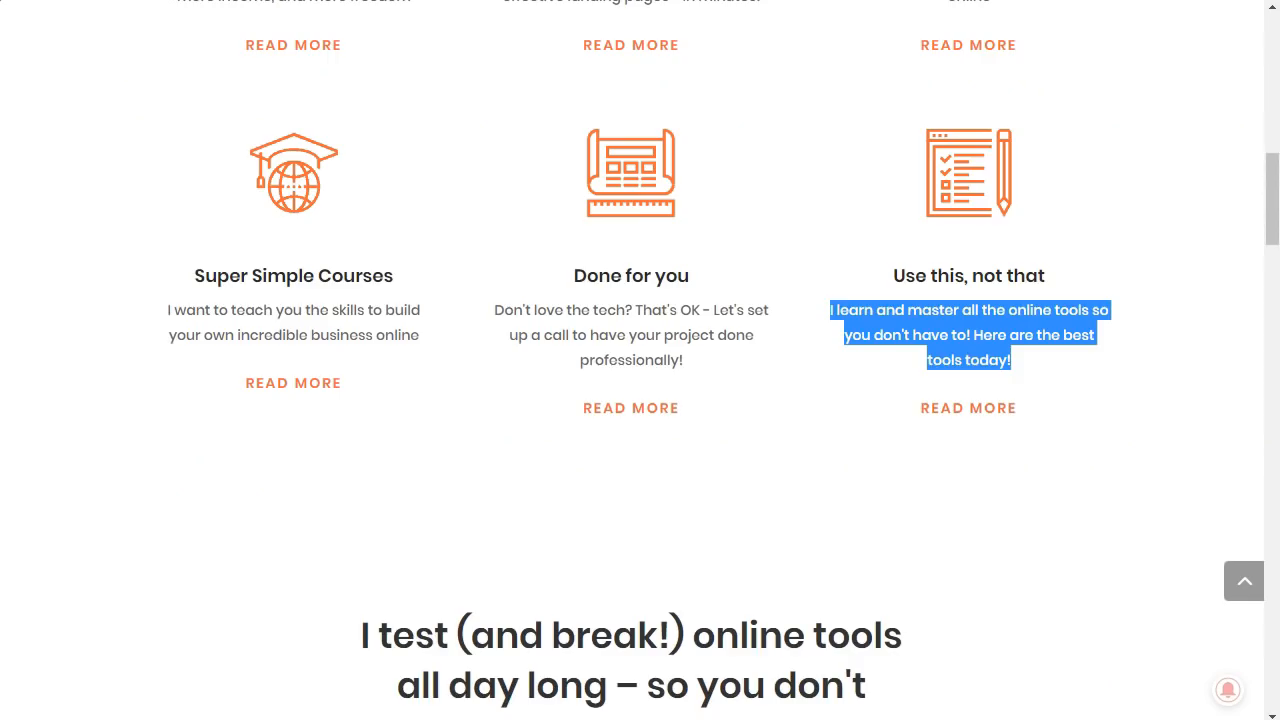
Copy the heading "I test (and break!) online tools all day long – so you don't have to!" from the reference site
click(815, 405)
scroll(815, 405, down, 5)
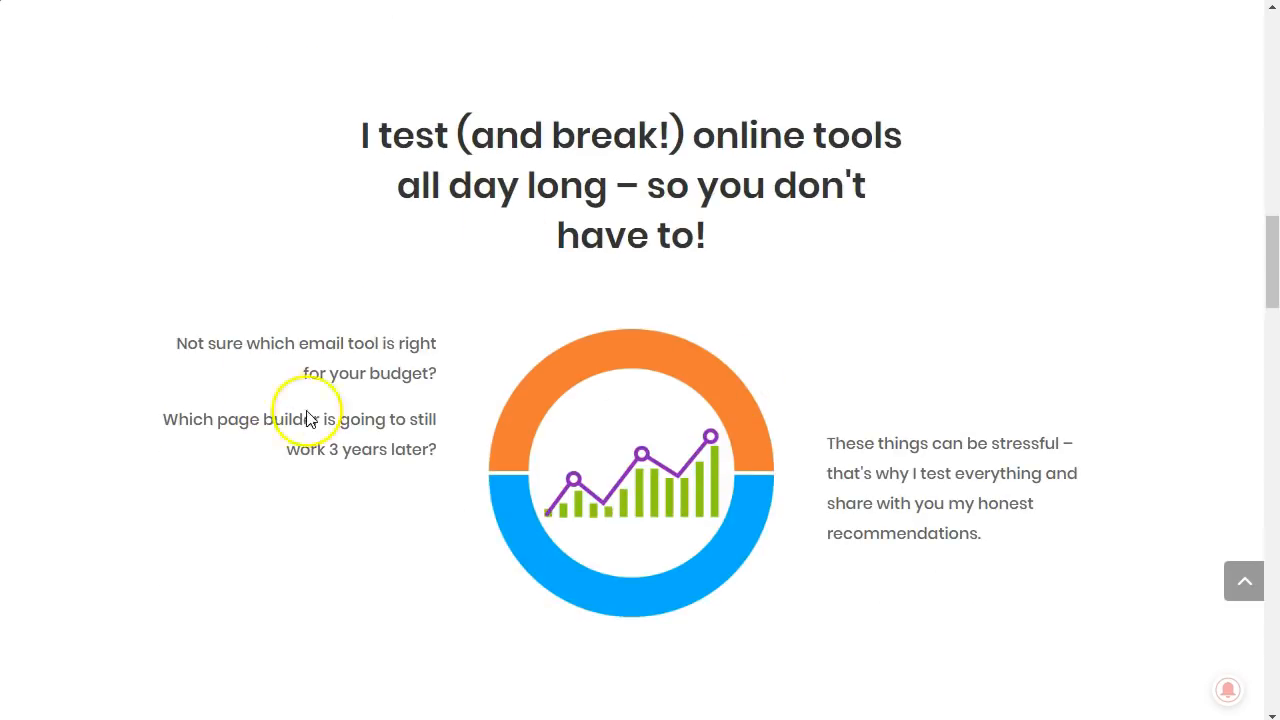
triple_click(409, 146)
key(ctrl+c)
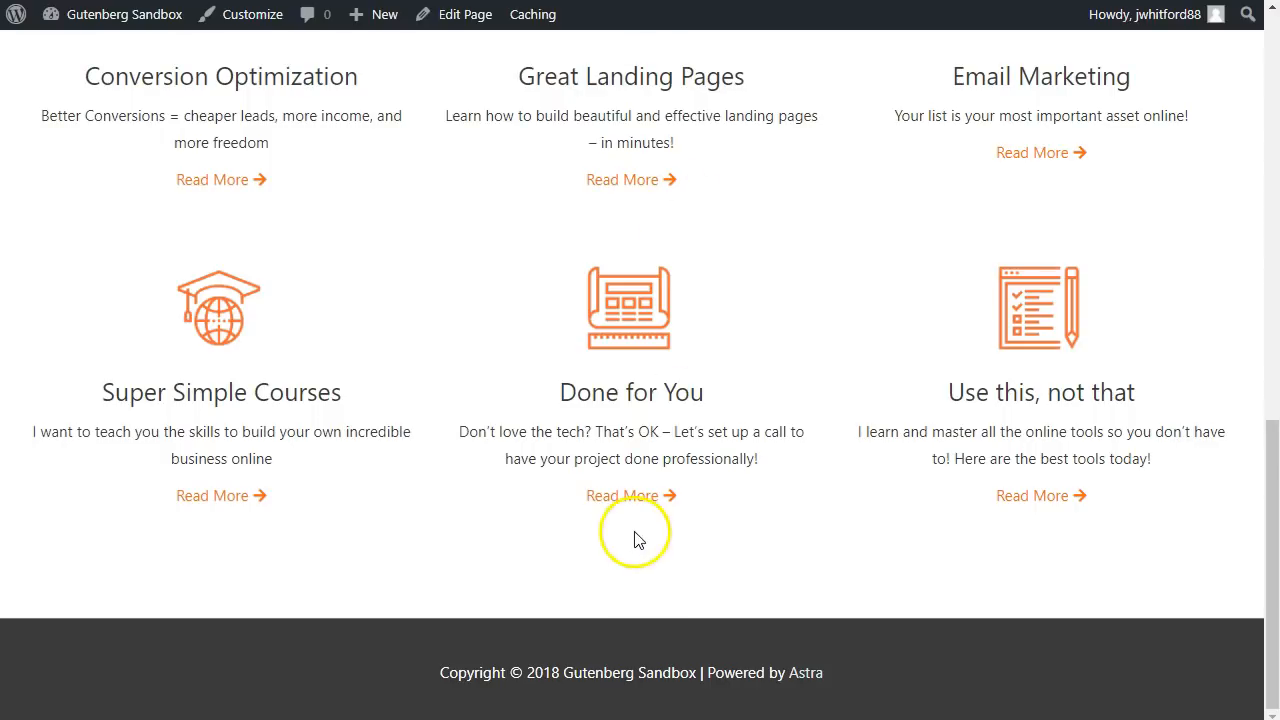
Reopen the published page for editing and insert a centered H2 Advanced Heading below the second info box row
click(476, 23)
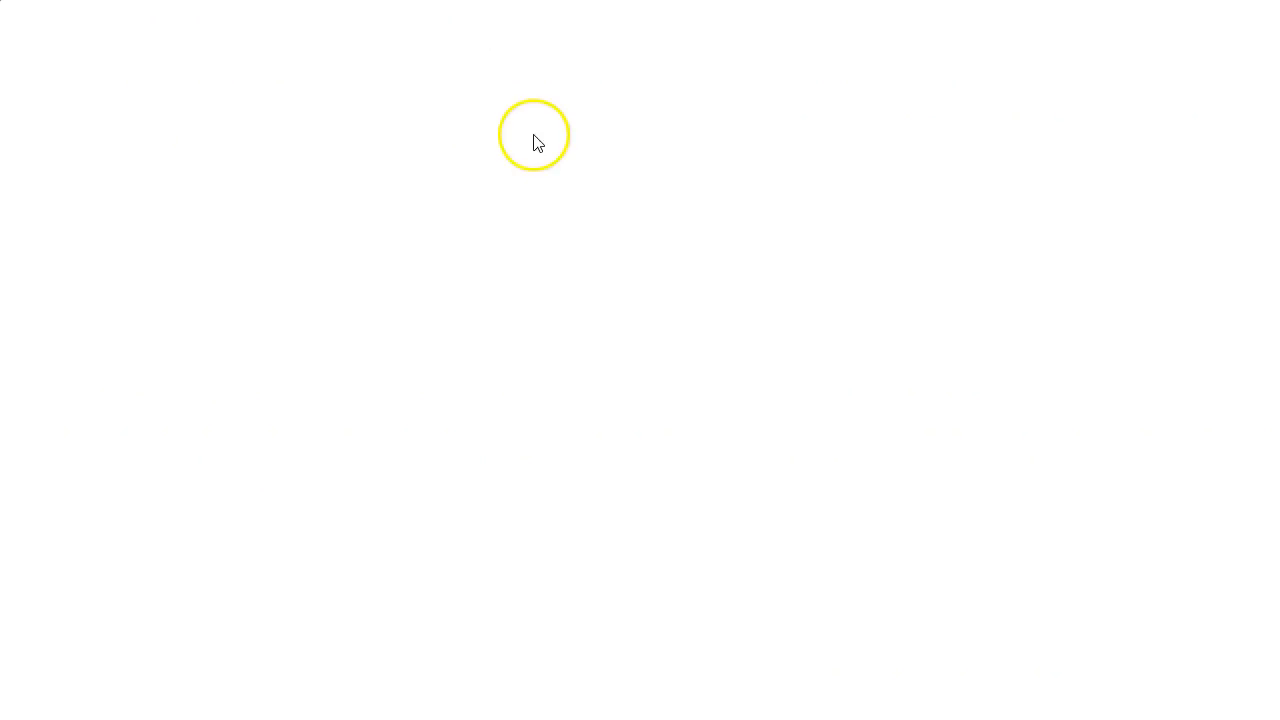
scroll(663, 358, down, 15)
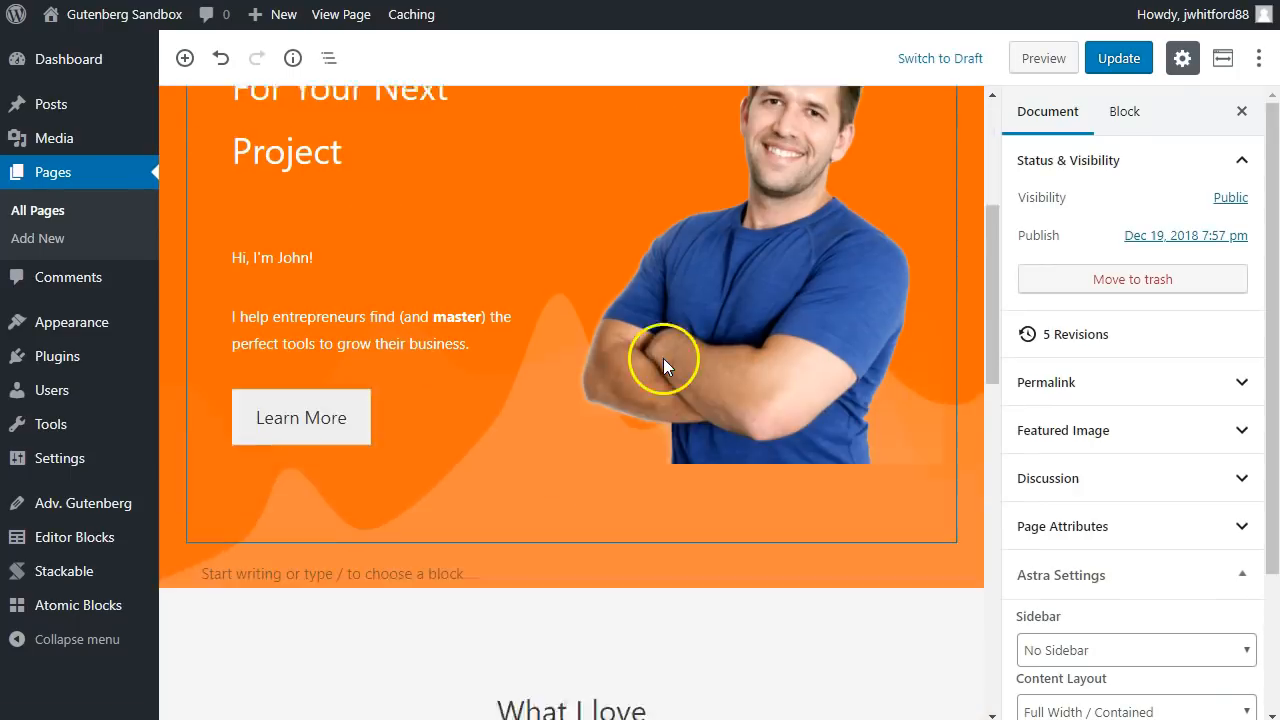
scroll(658, 383, down, 1)
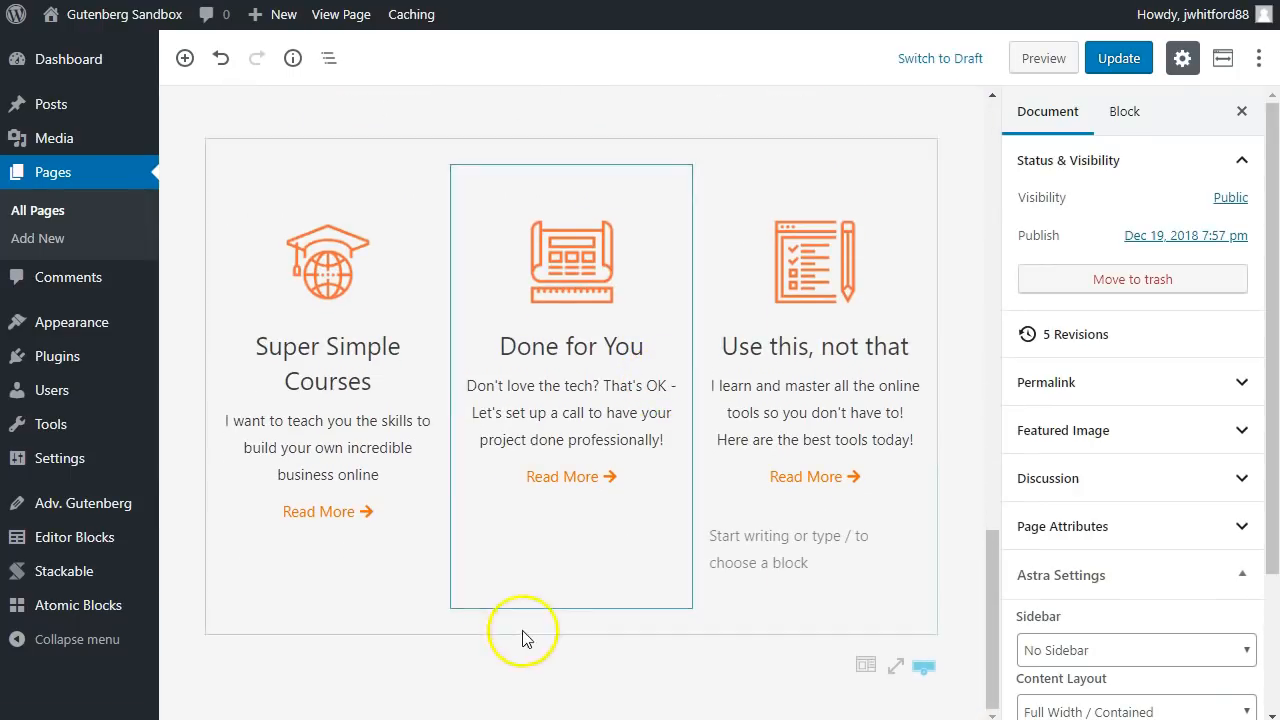
click(175, 667)
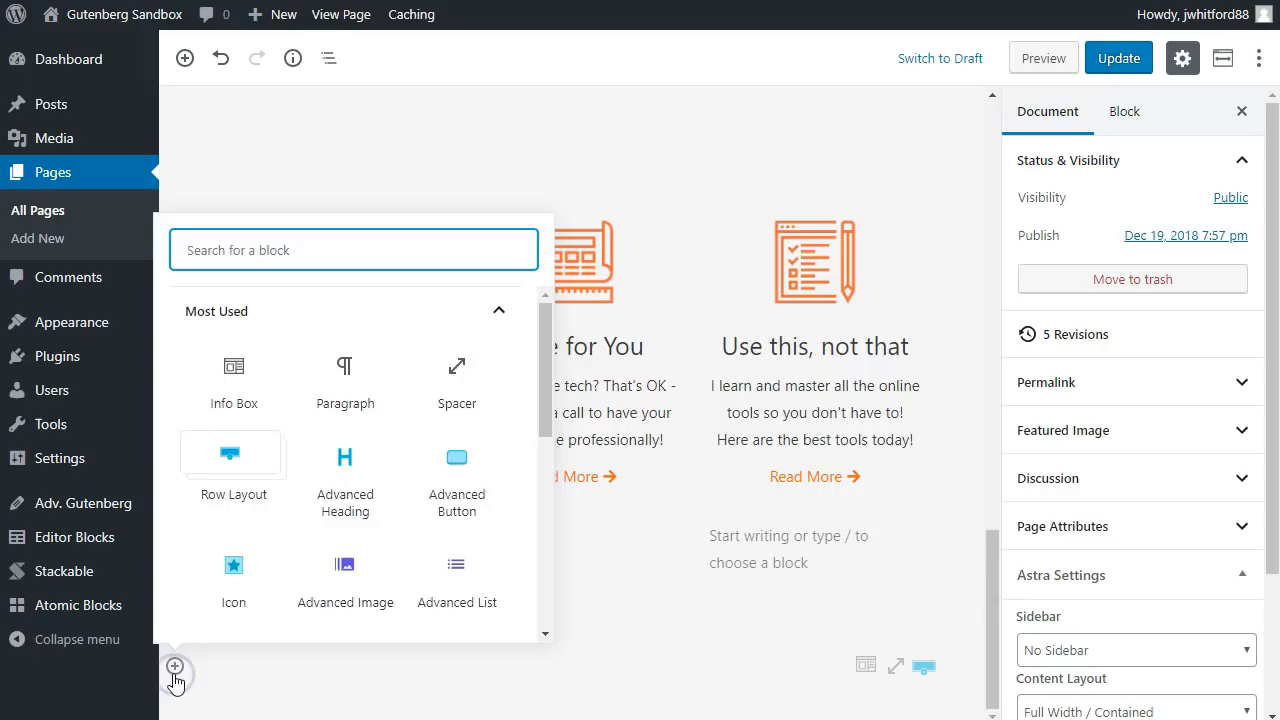
text(adva)
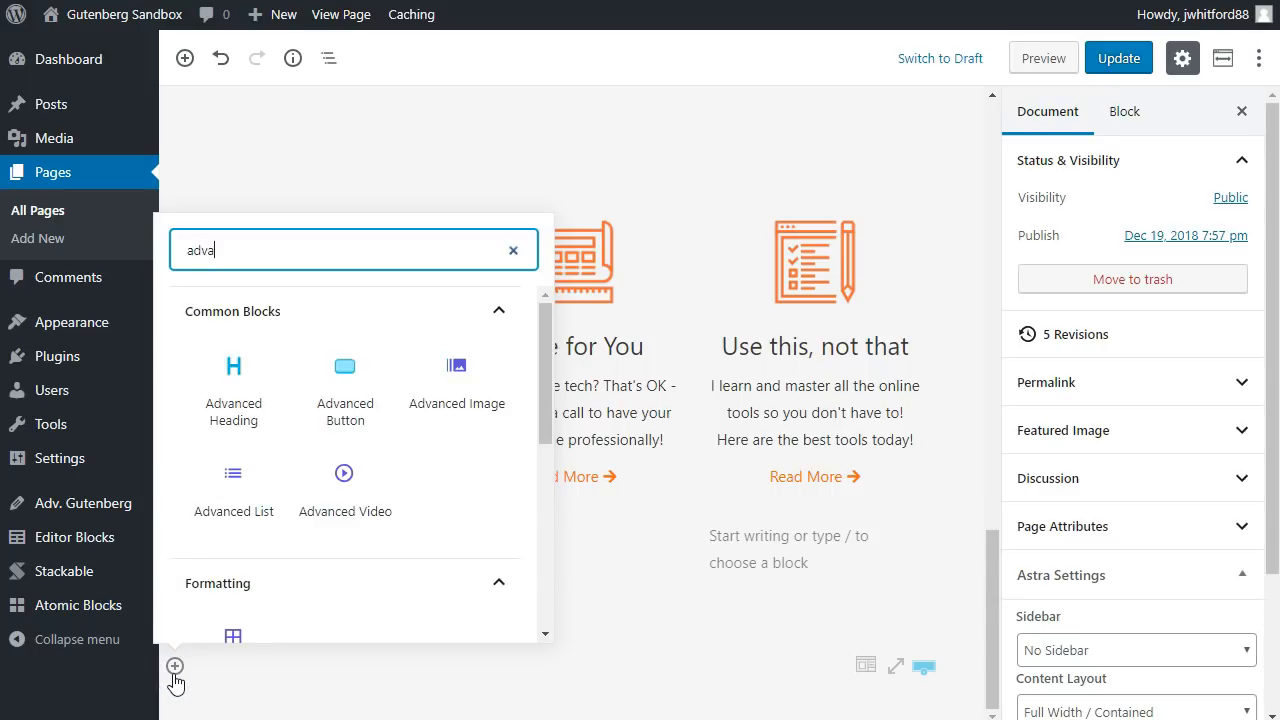
click(243, 400)
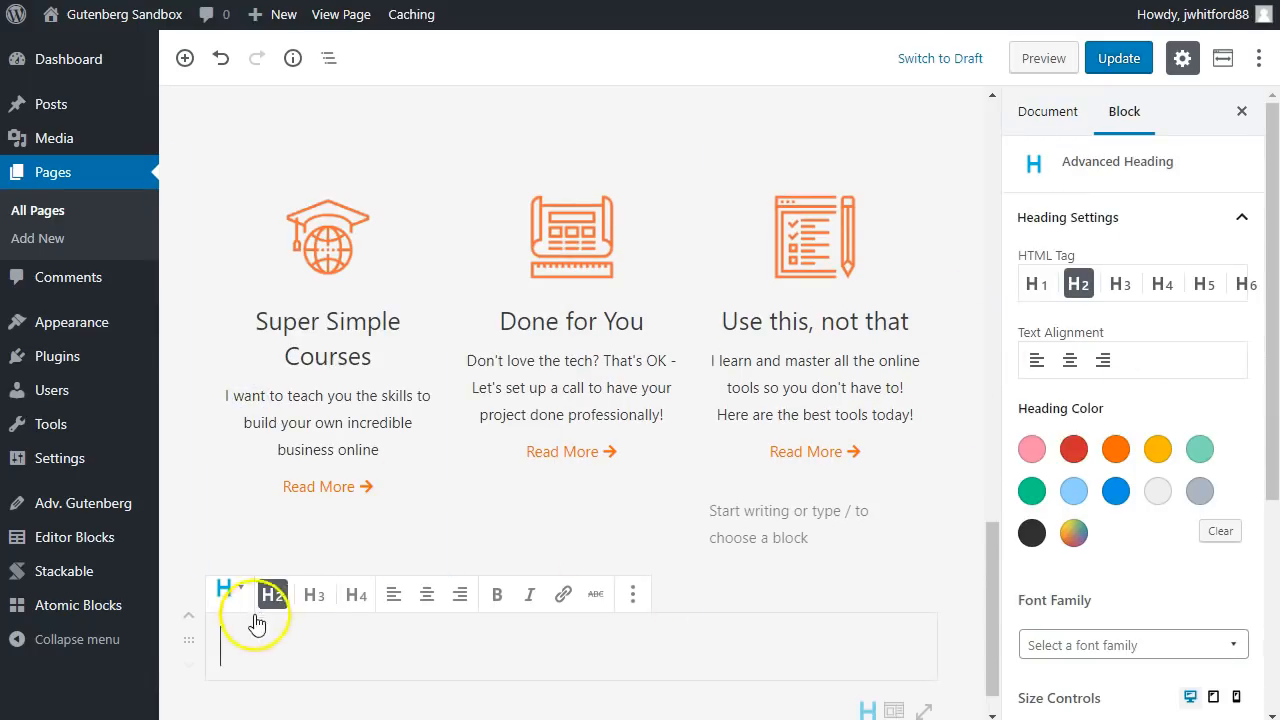
click(427, 596)
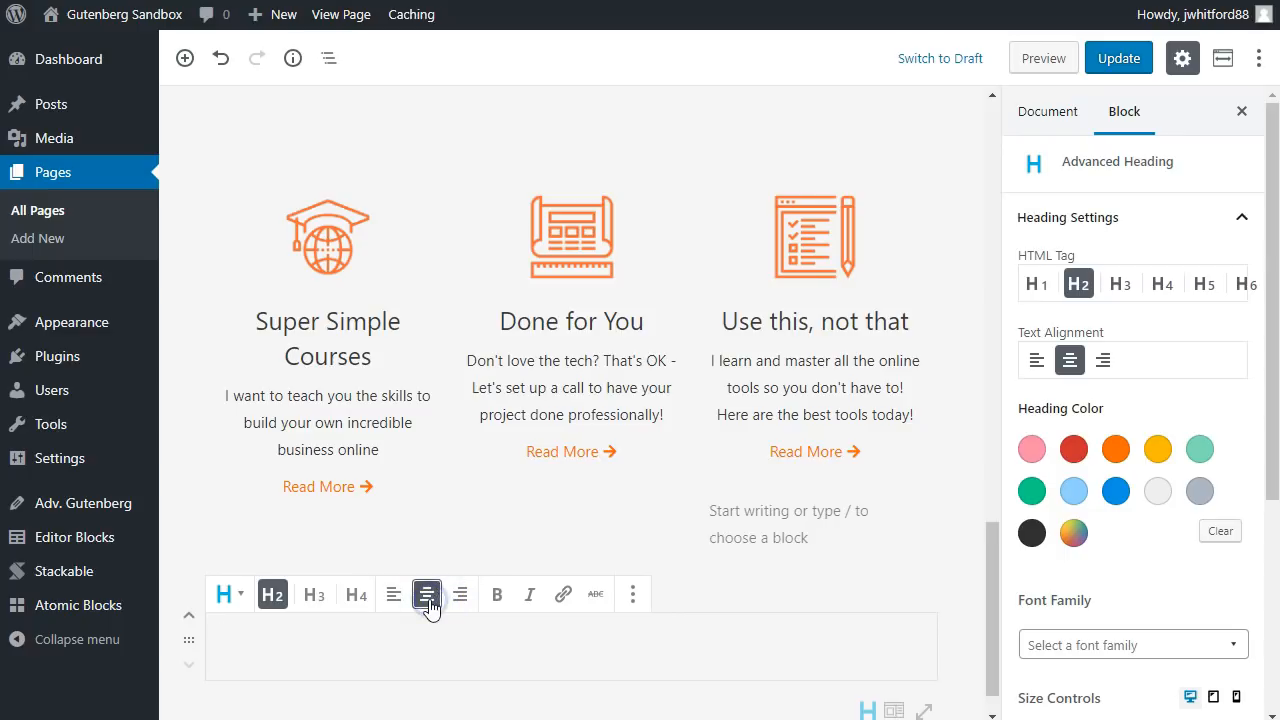
Fill the new heading with the copied "I test (and break!) online tools all day long – so you don't have to!" and make it bold
right_click(621, 644)
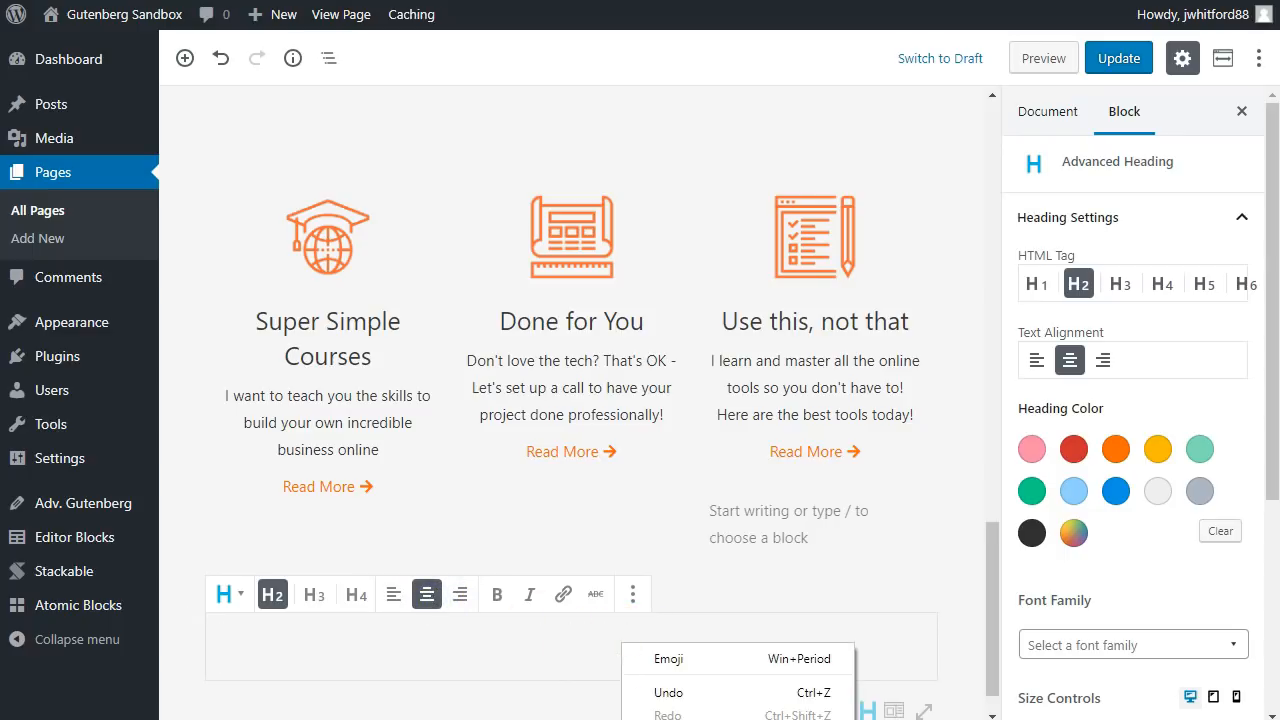
click(680, 719)
scroll(752, 550, down, 1)
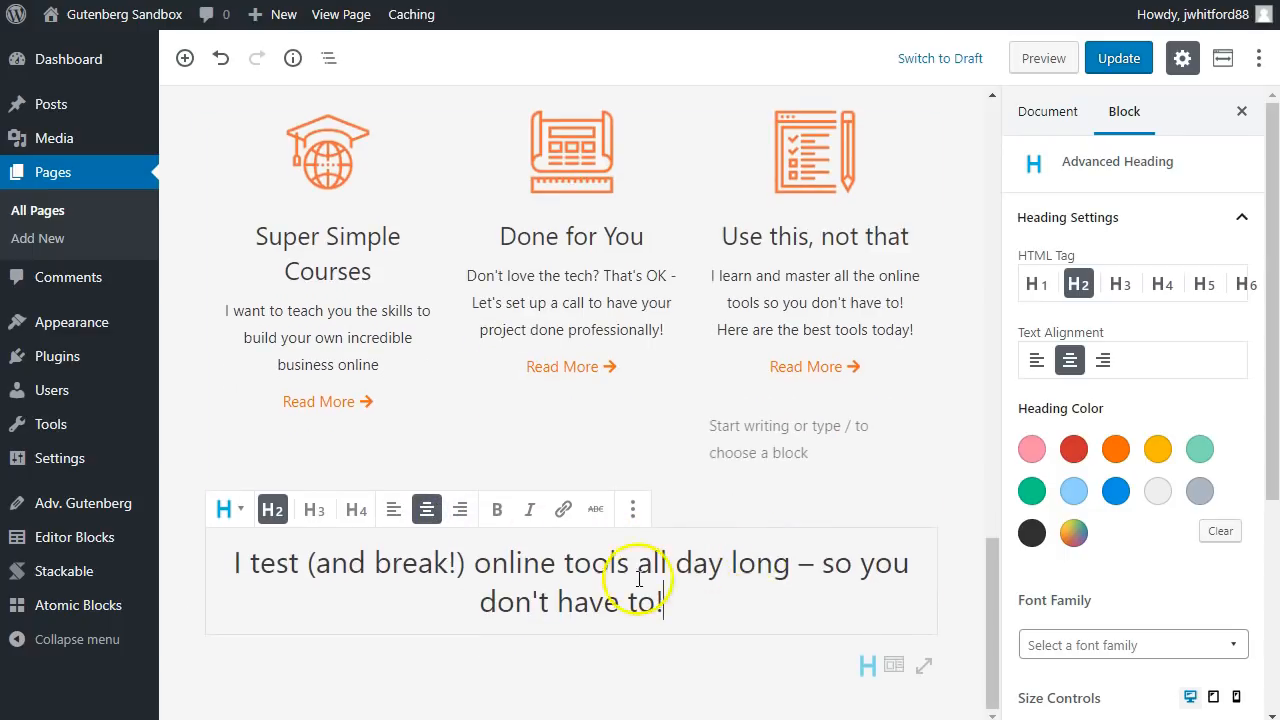
triple_click(634, 580)
key(ctrl+b)
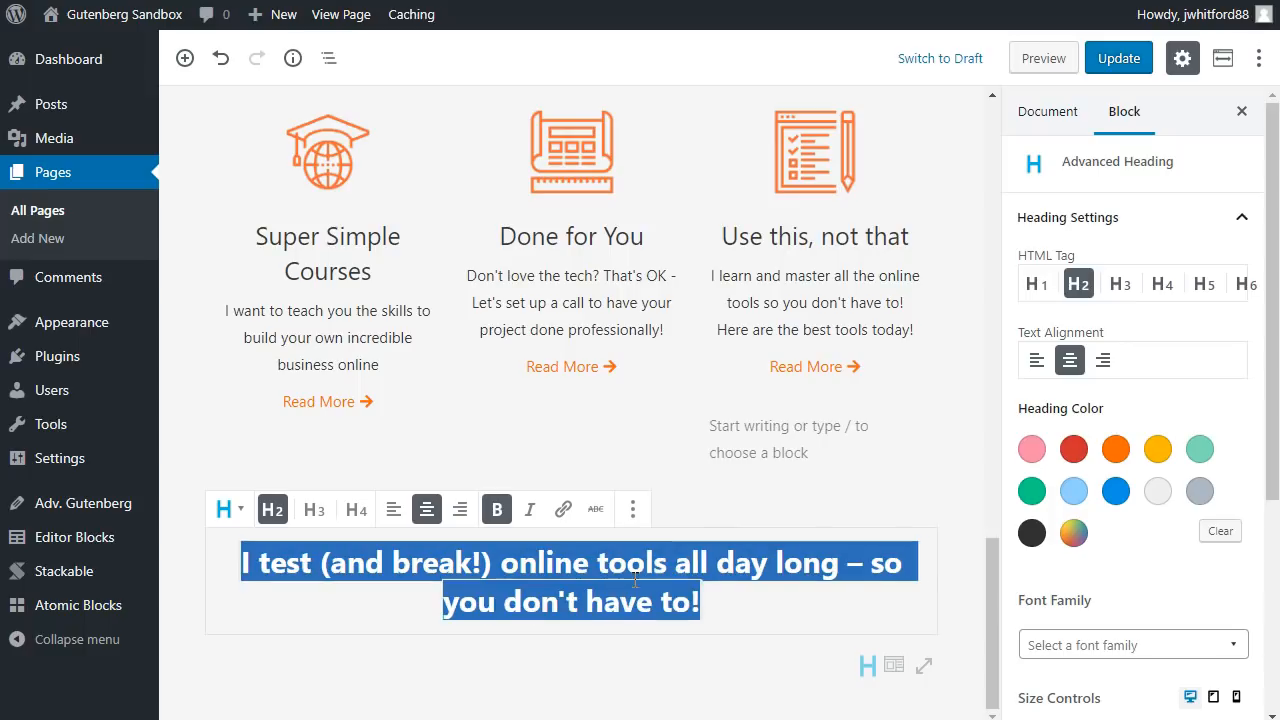
Increase the bottom padding of the second info box row to about 129 px to separate it from the heading
click(723, 506)
click(731, 604)
click(743, 503)
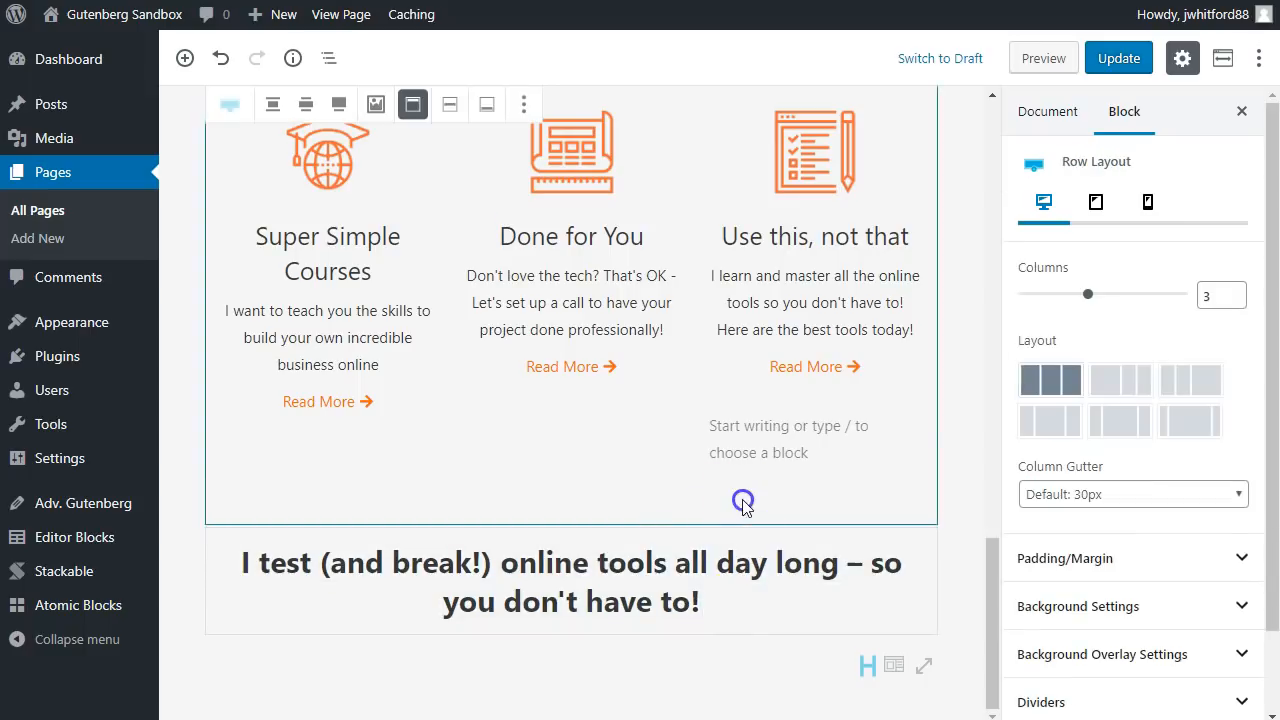
drag(643, 510, 637, 615)
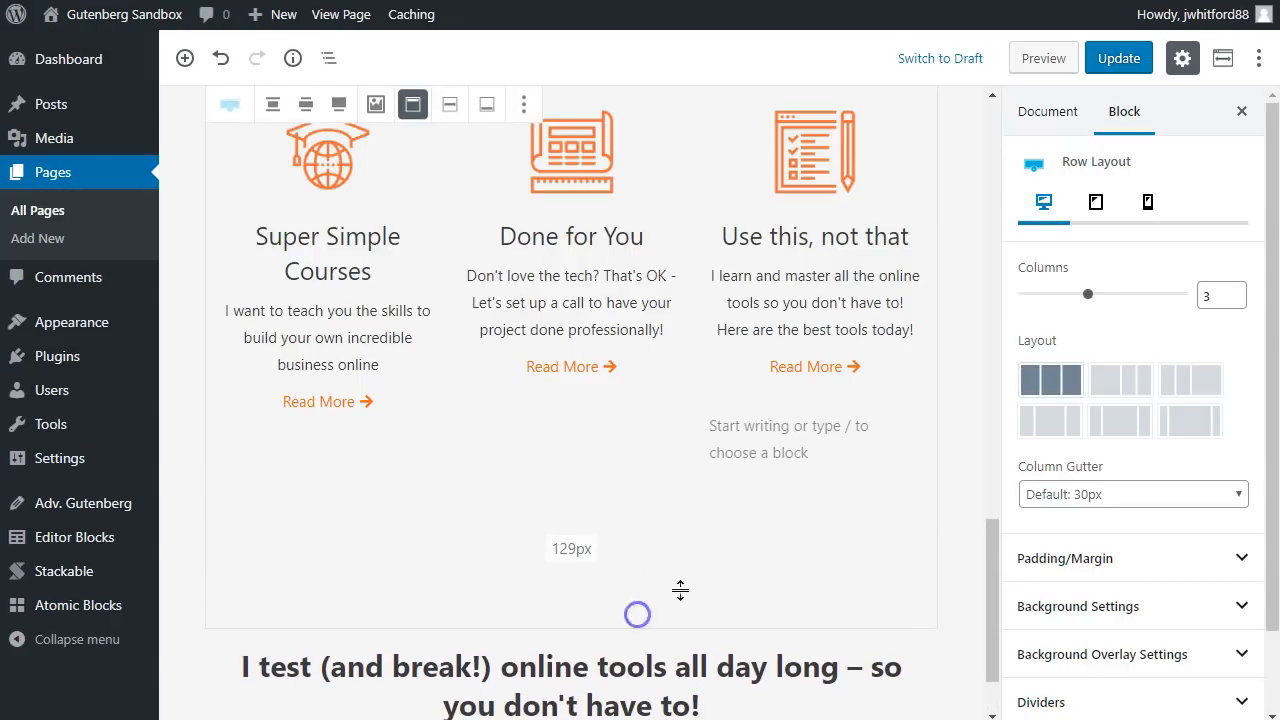
Insert a Row Layout block below the "I test (and break!) online tools" heading
scroll(700, 575, down, 1)
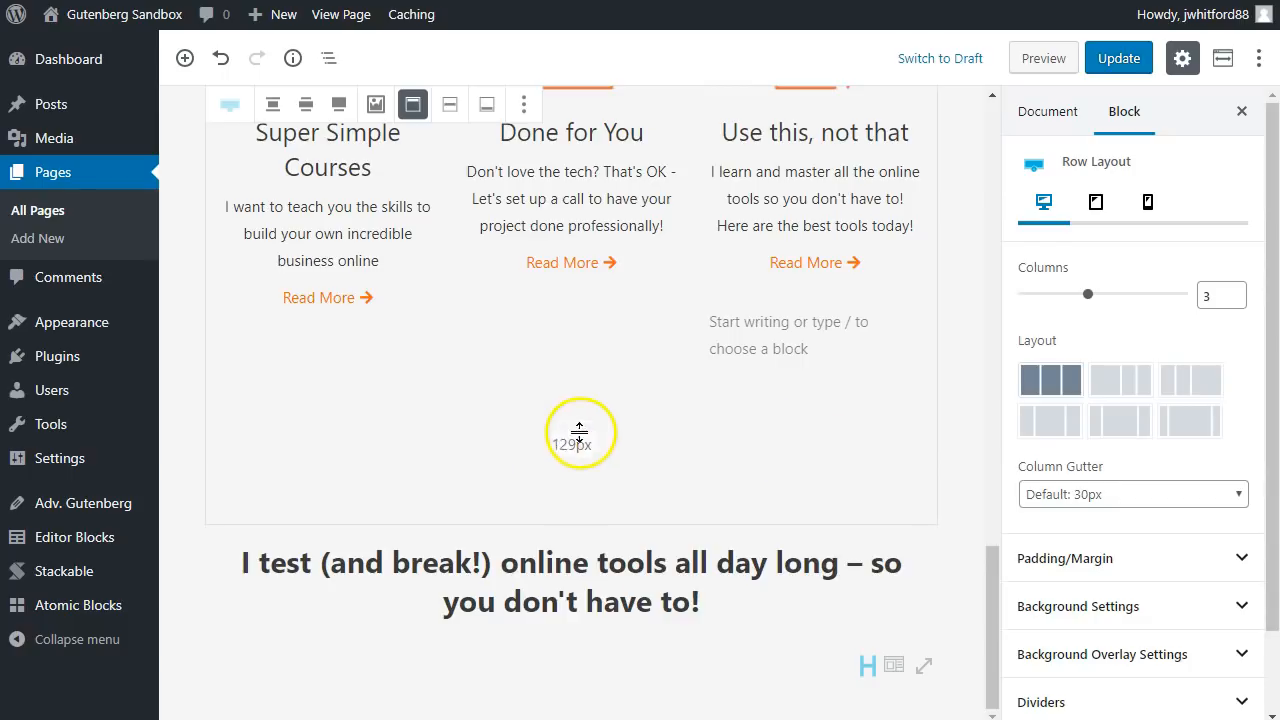
click(742, 615)
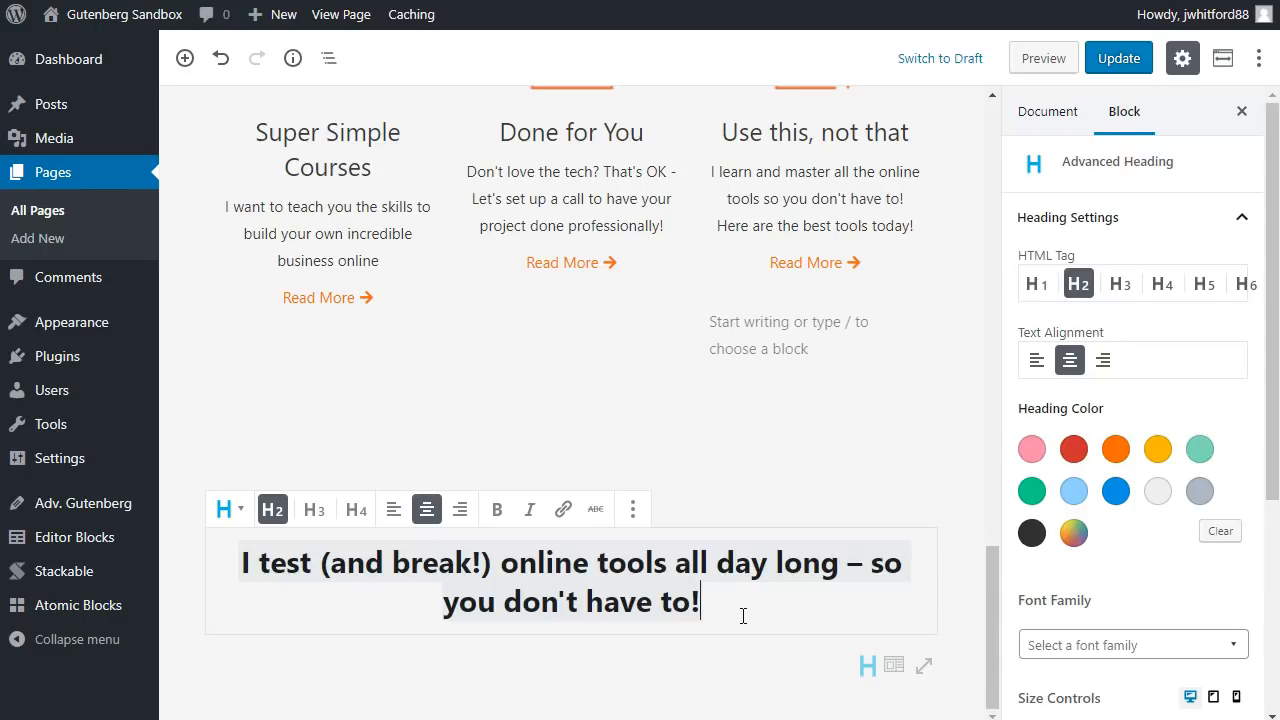
key(Return)
text(/)
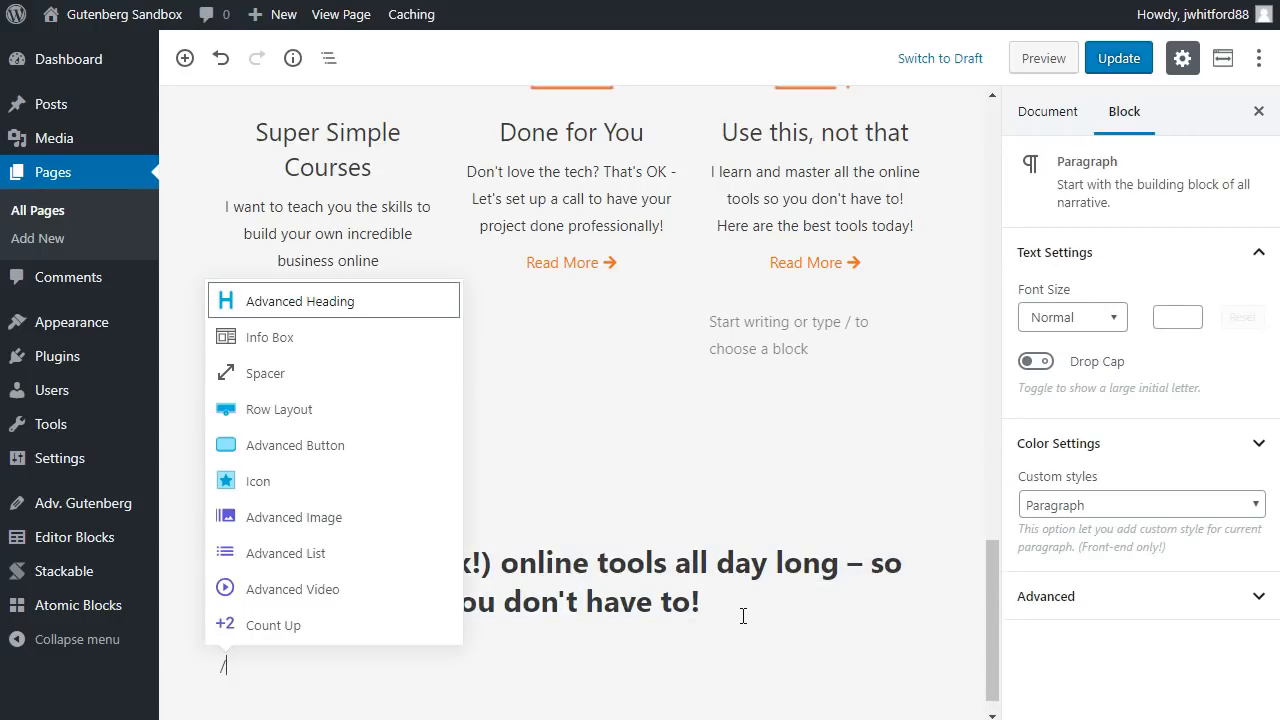
text(row)
key(Return)
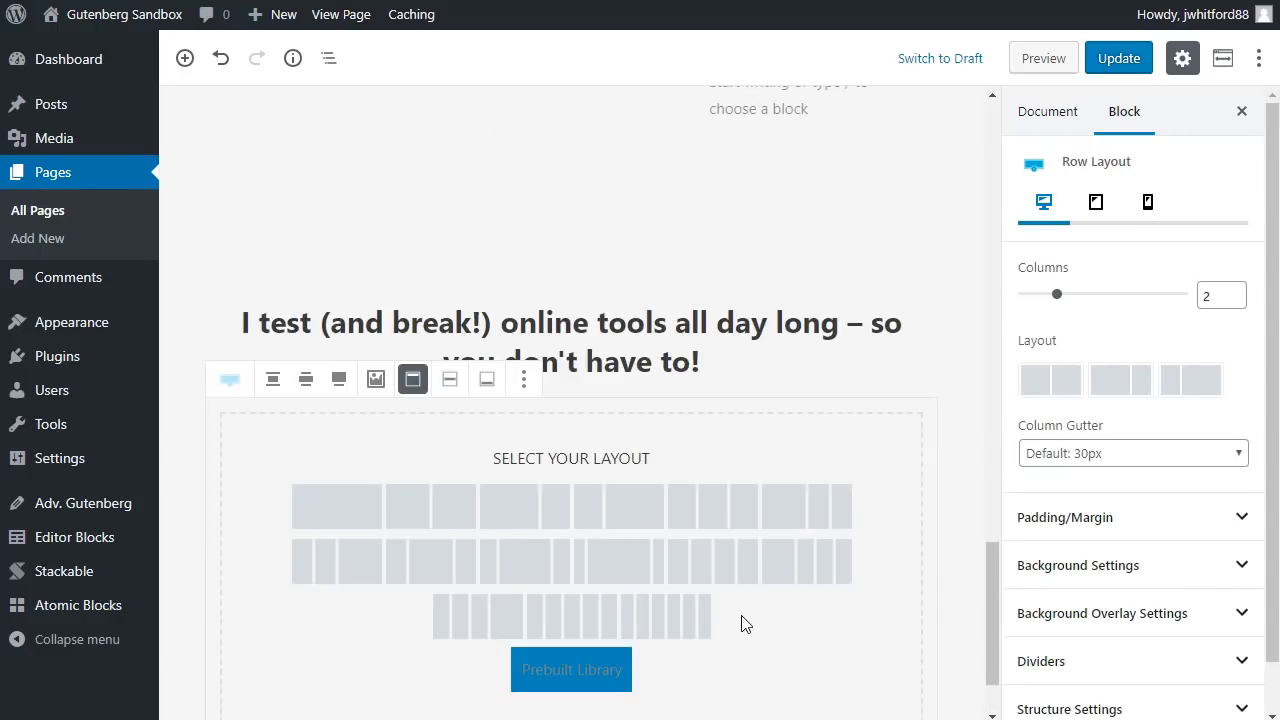
Browse the row's prebuilt library and insert the layout with a phone image beside Feature One, Feature Two and Feature Three
scroll(702, 614, down, 1)
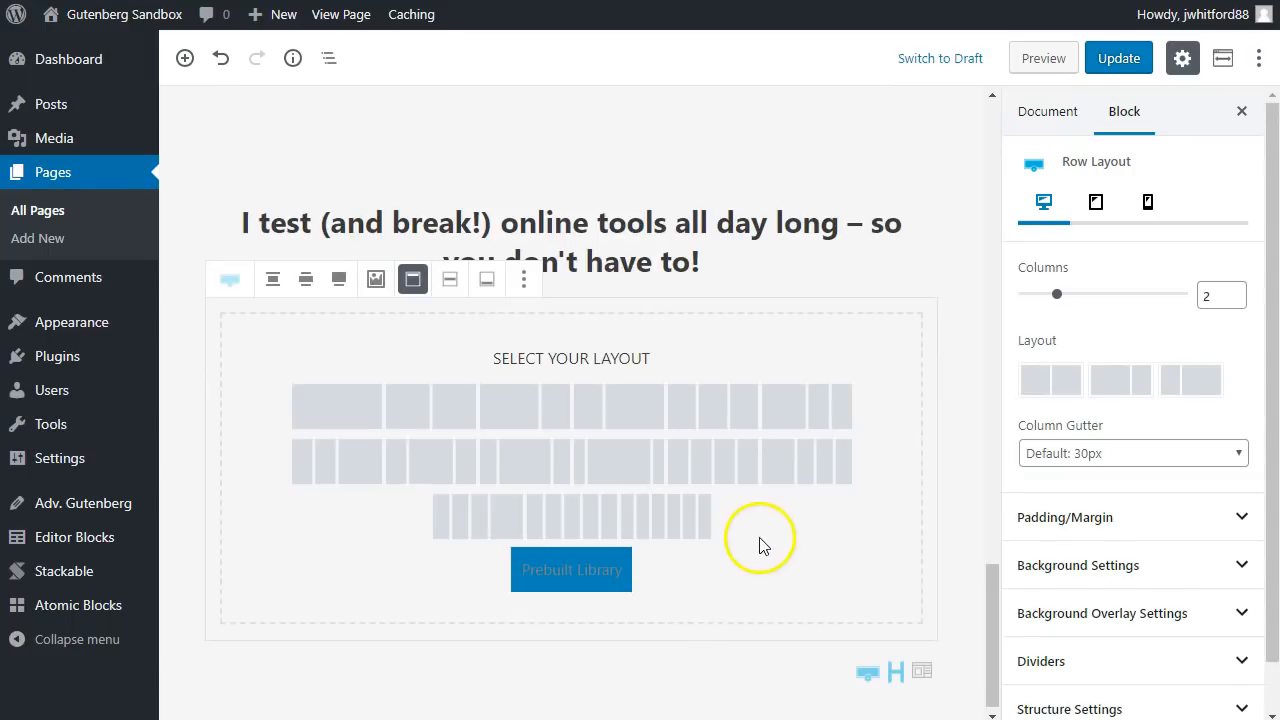
click(572, 589)
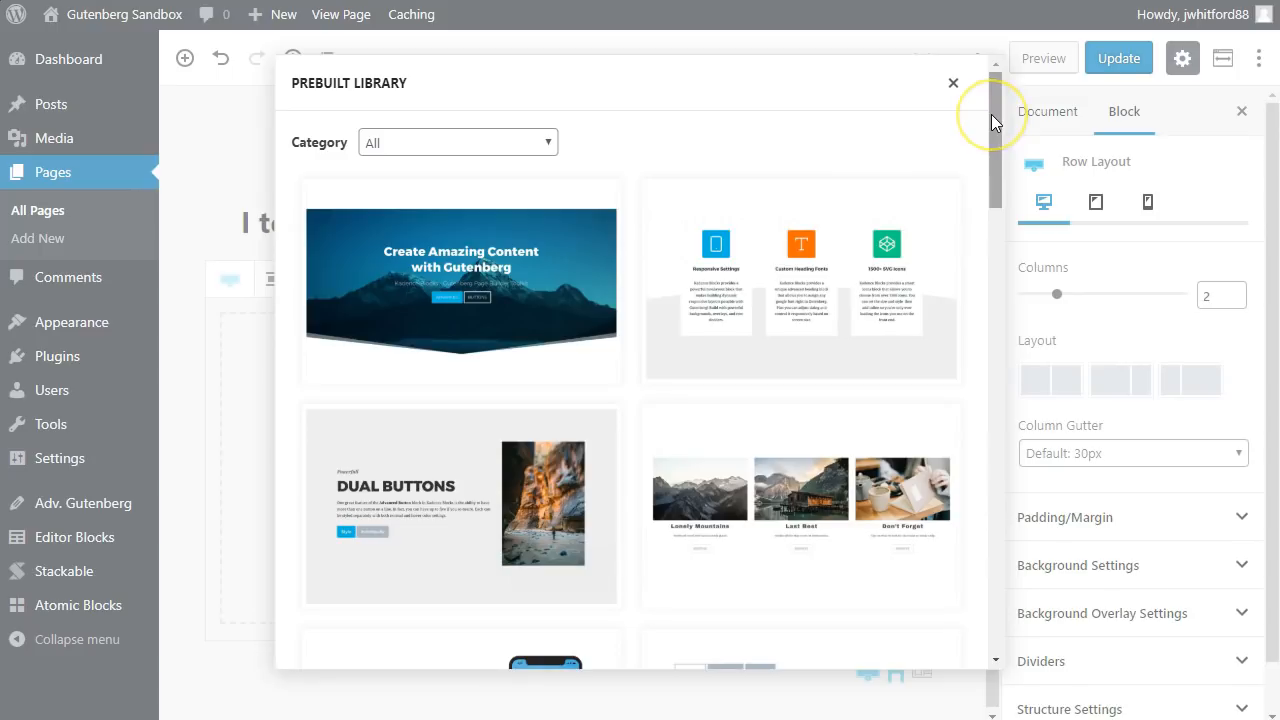
drag(991, 114, 986, 274)
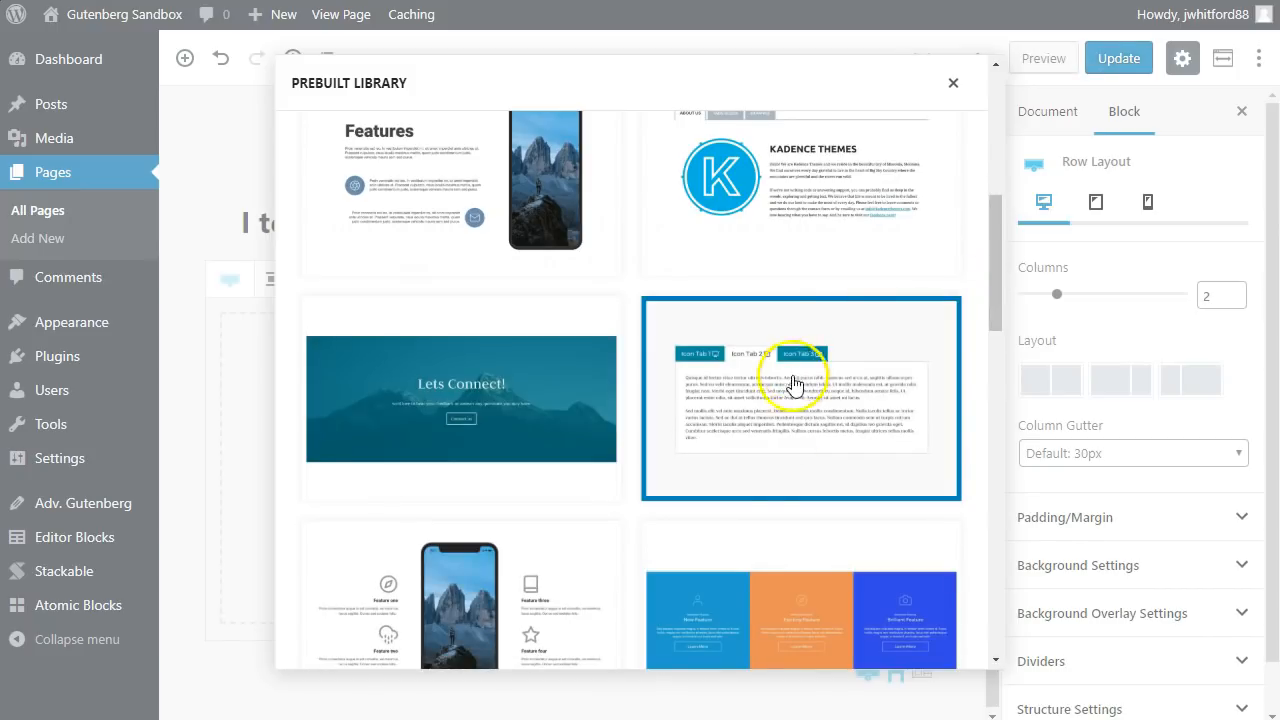
scroll(491, 494, down, 1)
scroll(491, 534, down, 1)
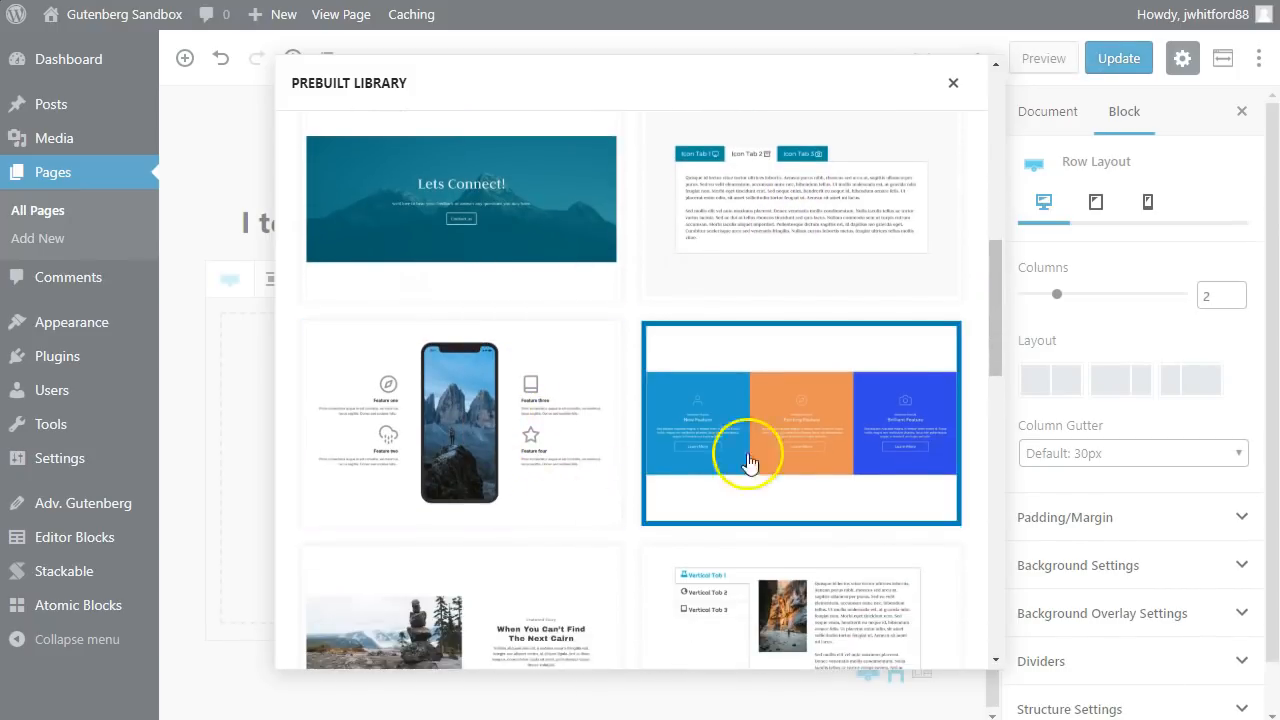
scroll(749, 463, down, 6)
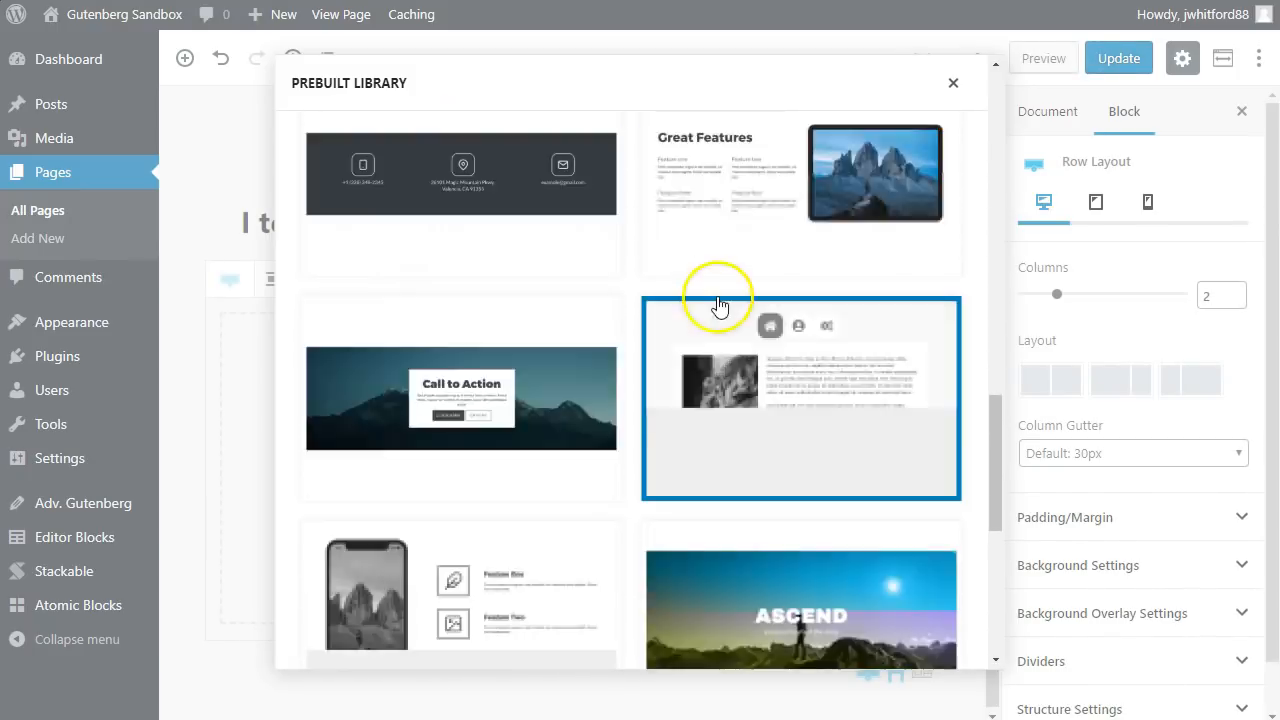
scroll(600, 286, up, 1)
scroll(789, 329, down, 2)
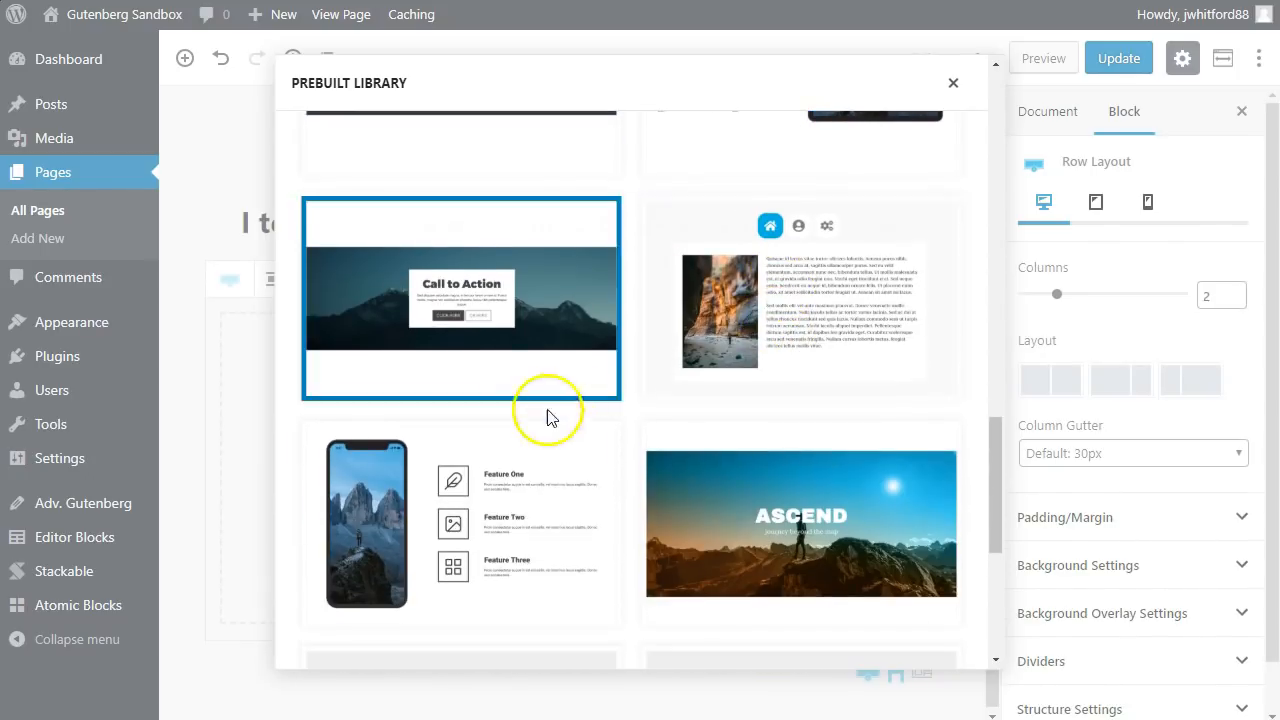
scroll(500, 451, down, 4)
scroll(784, 268, up, 1)
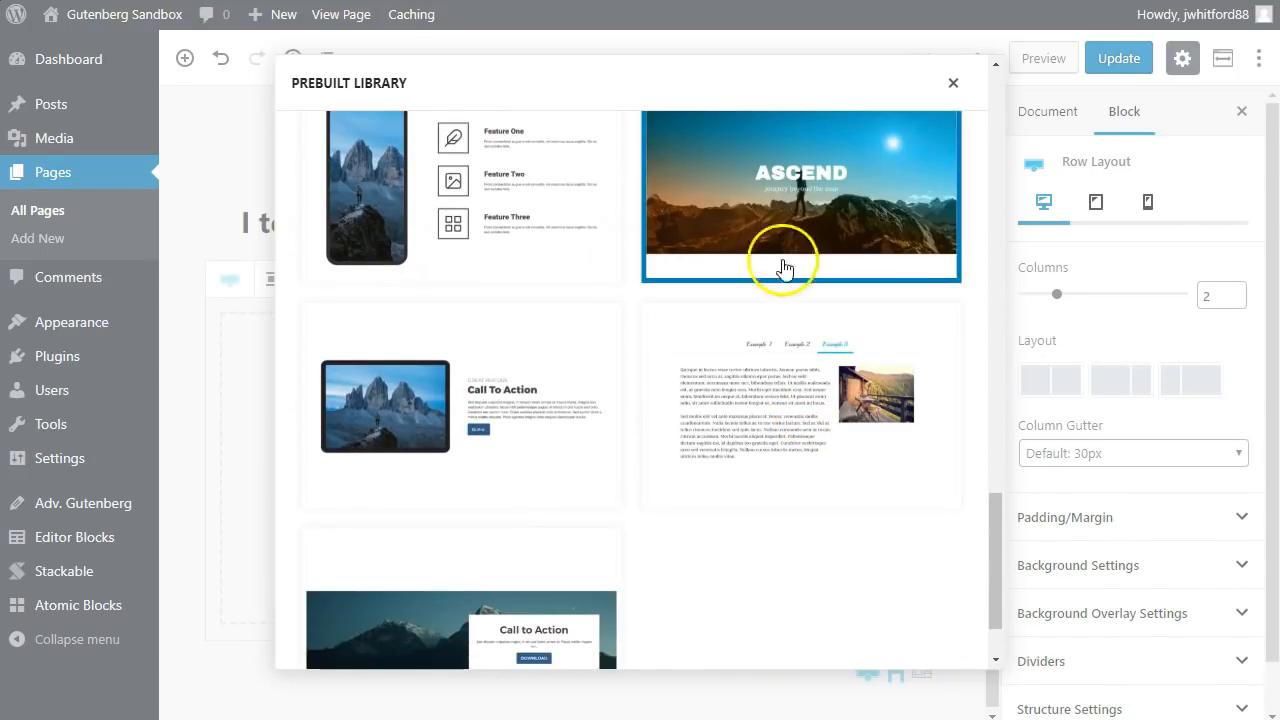
scroll(509, 263, up, 1)
click(484, 327)
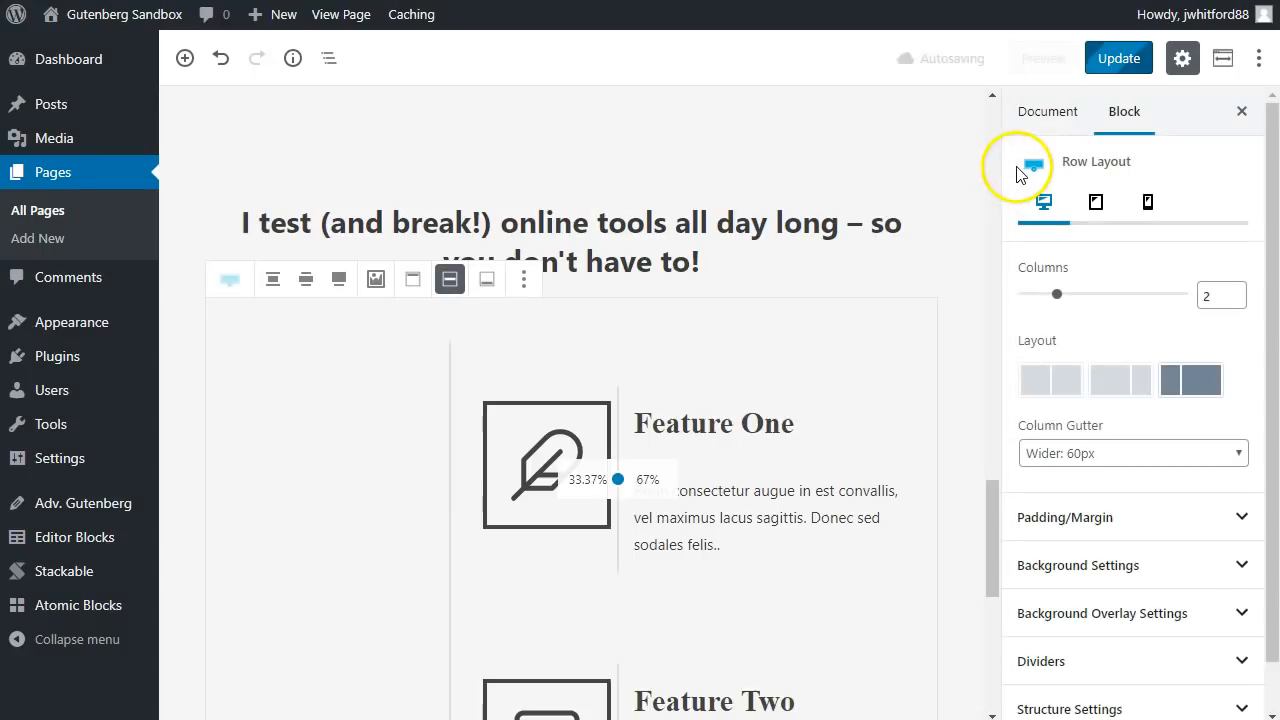
Look over the inserted prebuilt phone-and-features layout, then remove that row from the page
scroll(491, 286, down, 2)
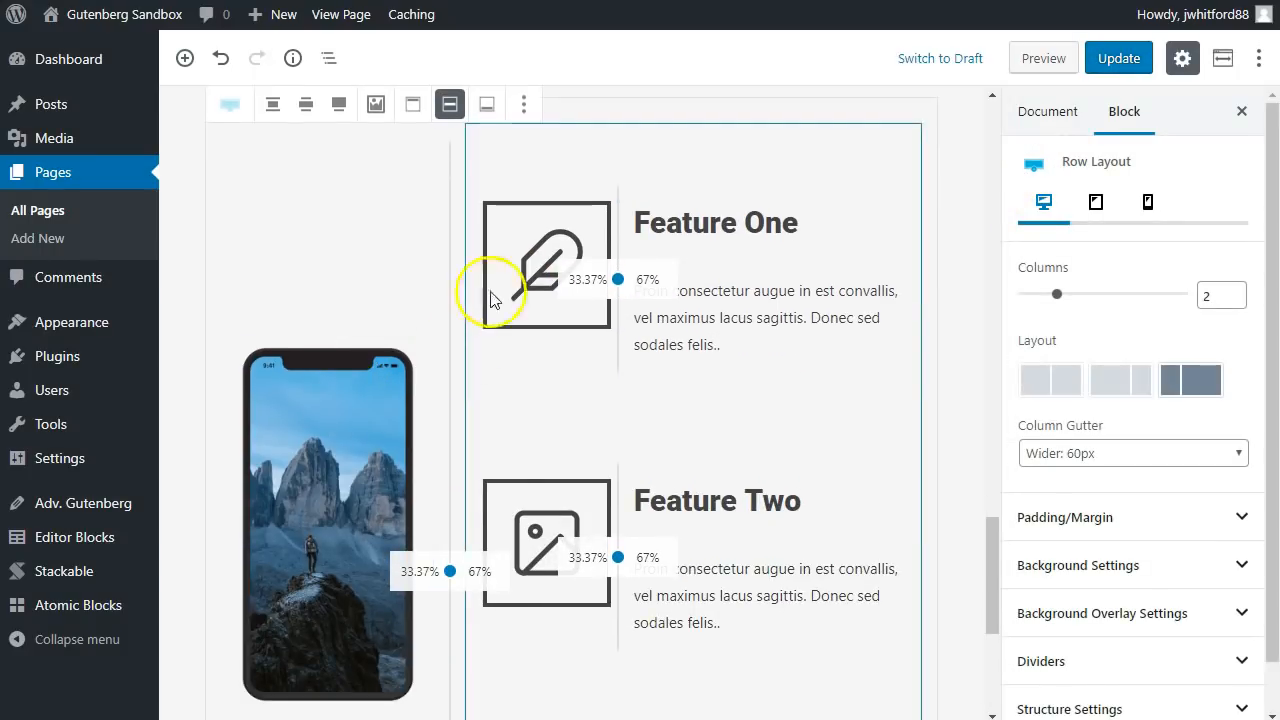
scroll(414, 371, down, 3)
scroll(490, 500, down, 2)
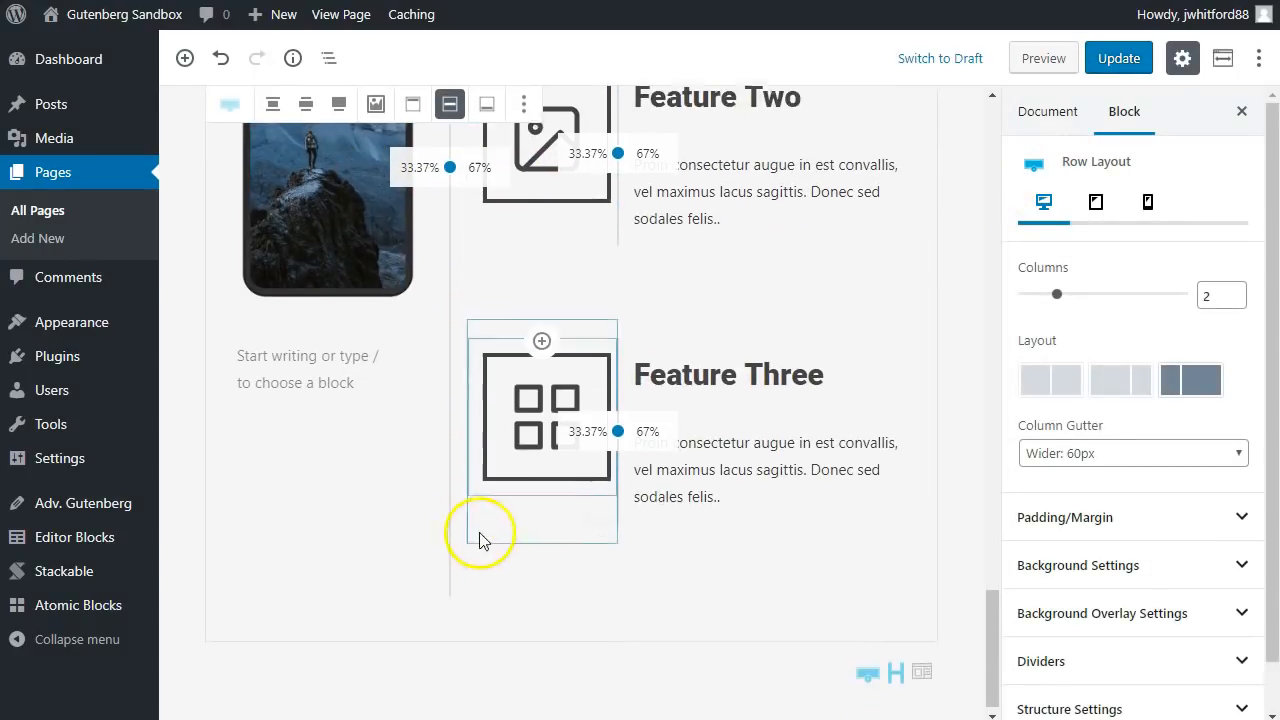
scroll(733, 400, up, 5)
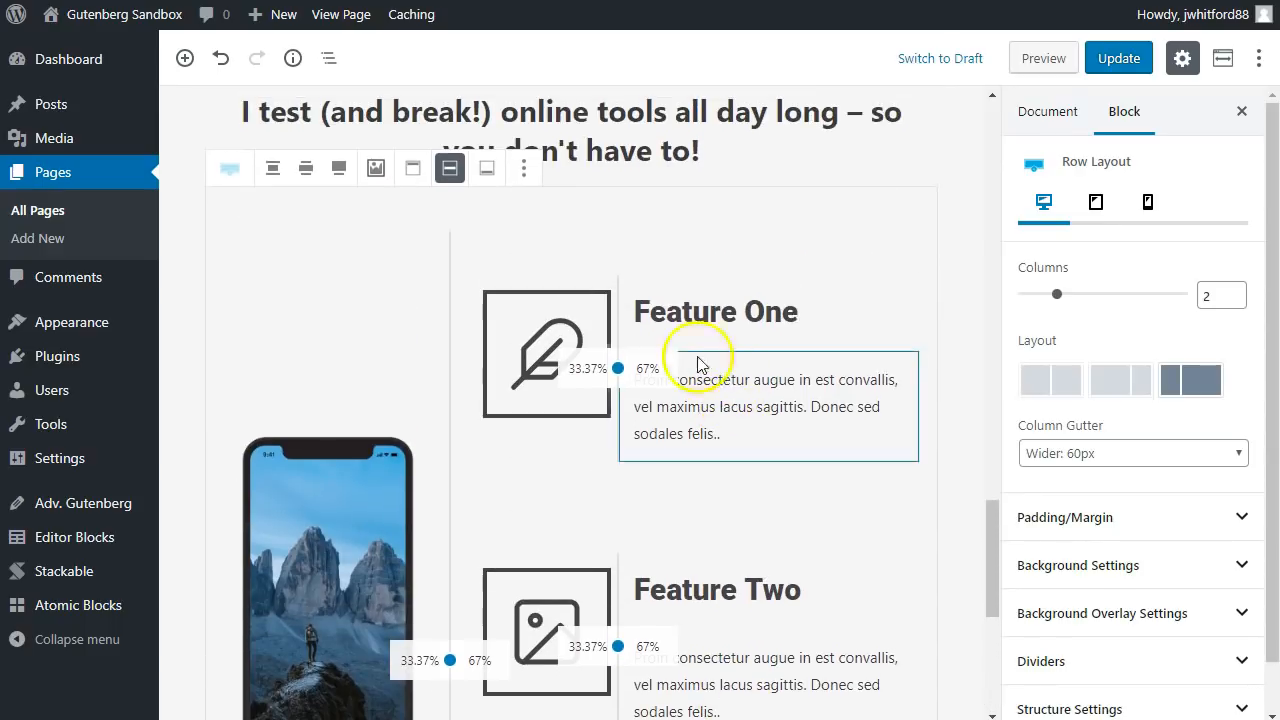
click(523, 168)
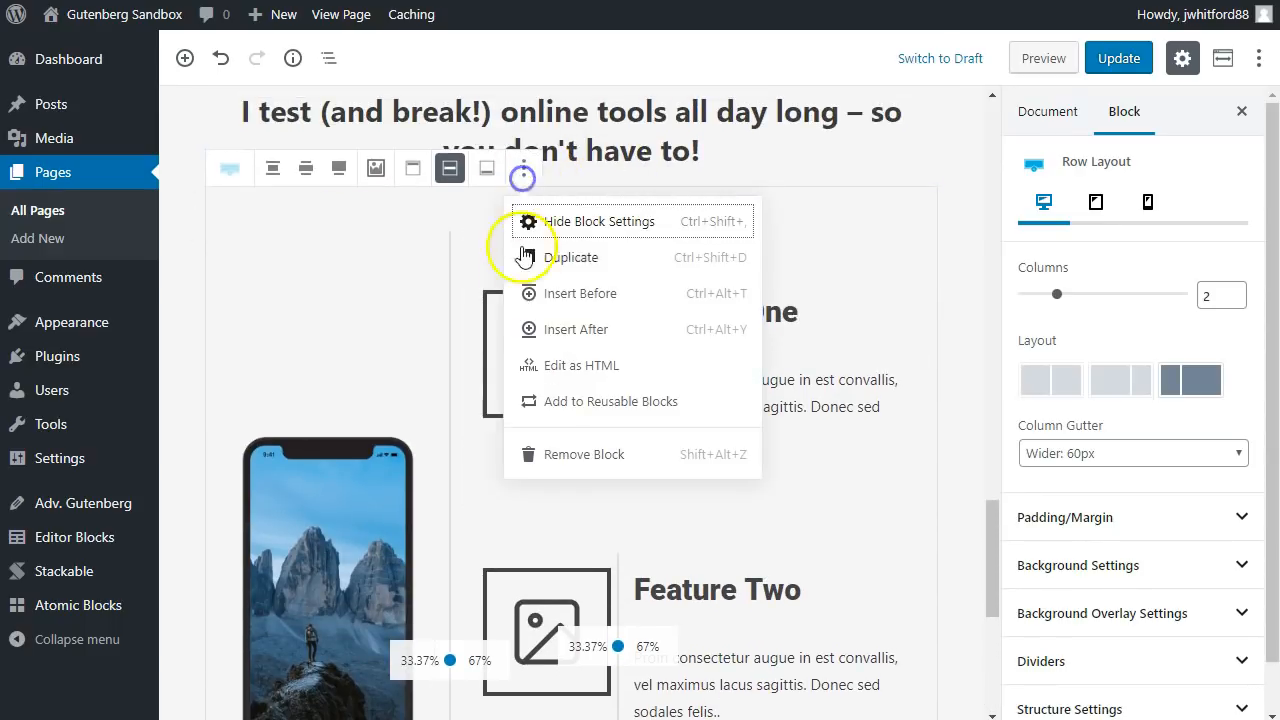
click(538, 454)
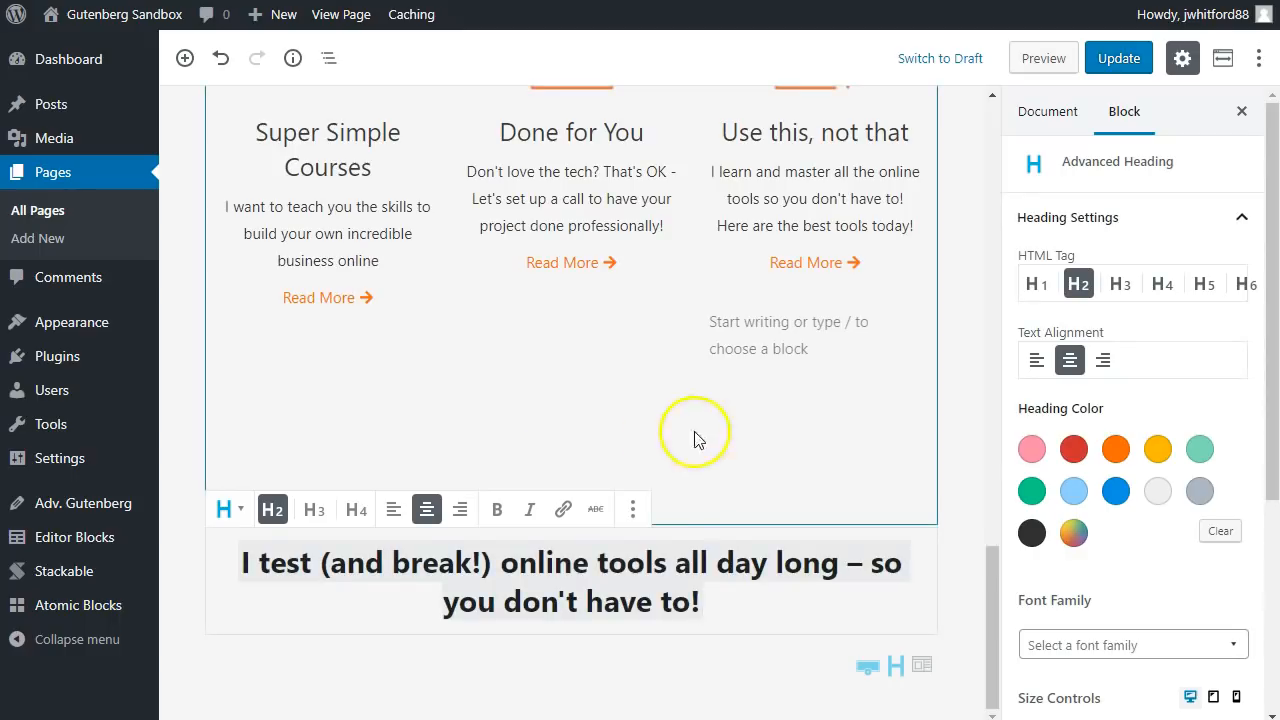
Add a new Row Layout with three equal columns below the "I test (and break!)" heading
click(526, 660)
click(872, 645)
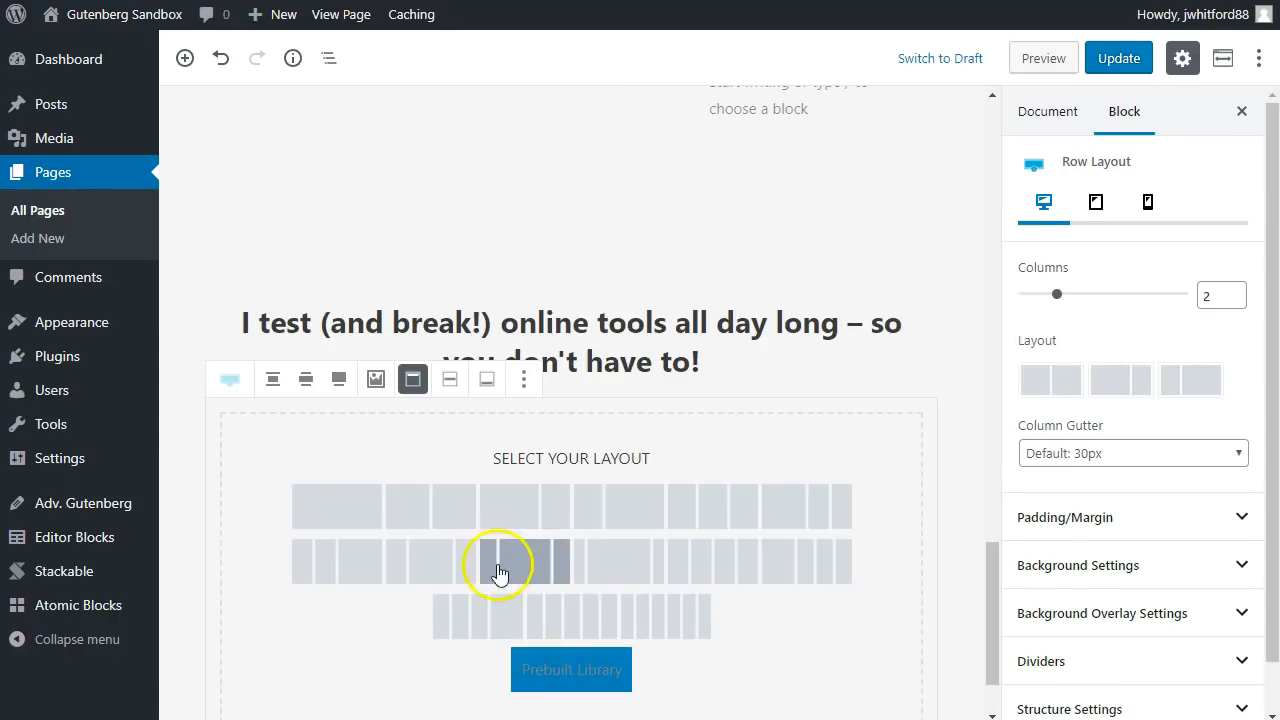
click(730, 520)
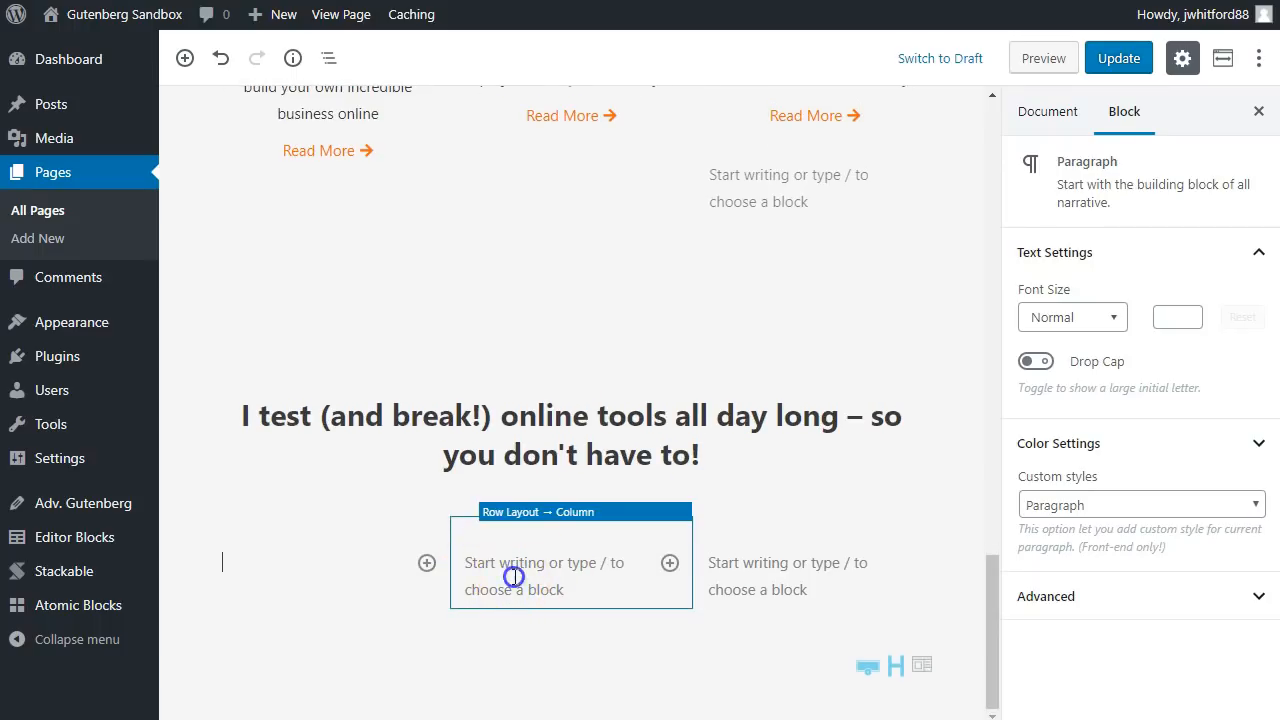
Insert an Image block in the row's middle column, fill it with the orange and blue chart circle graphic, and center it
click(513, 577)
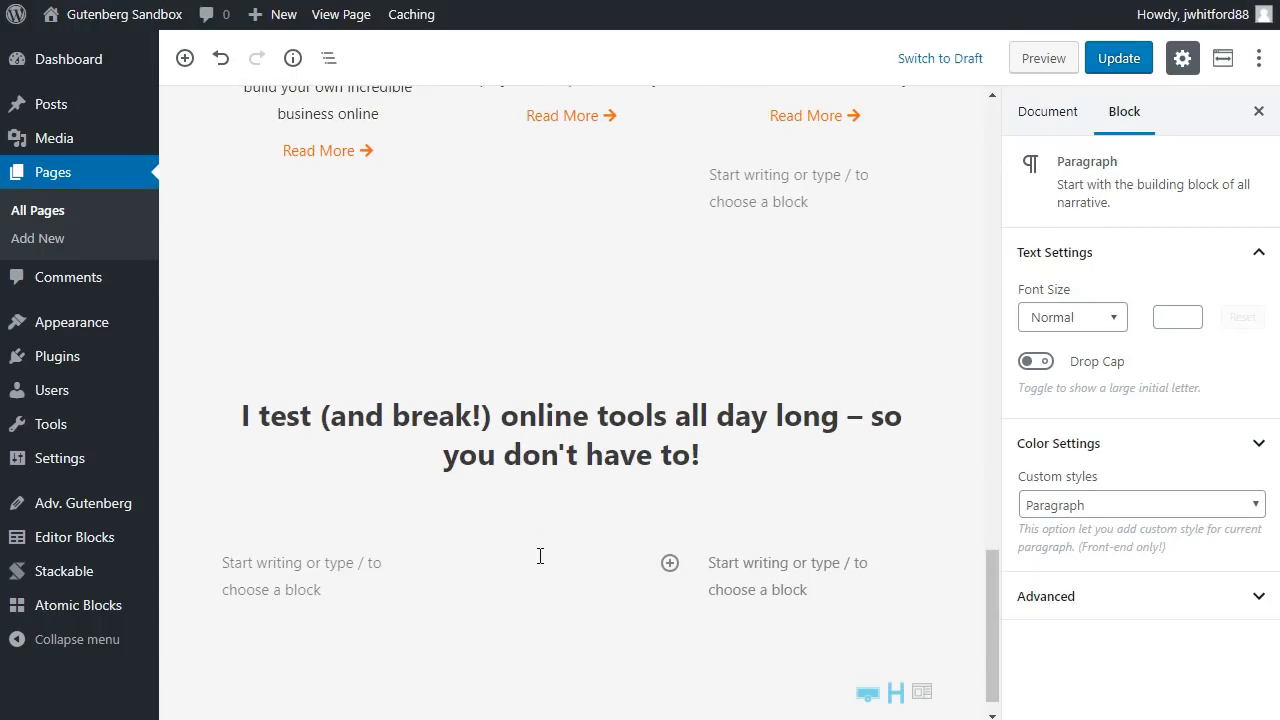
text(/ima)
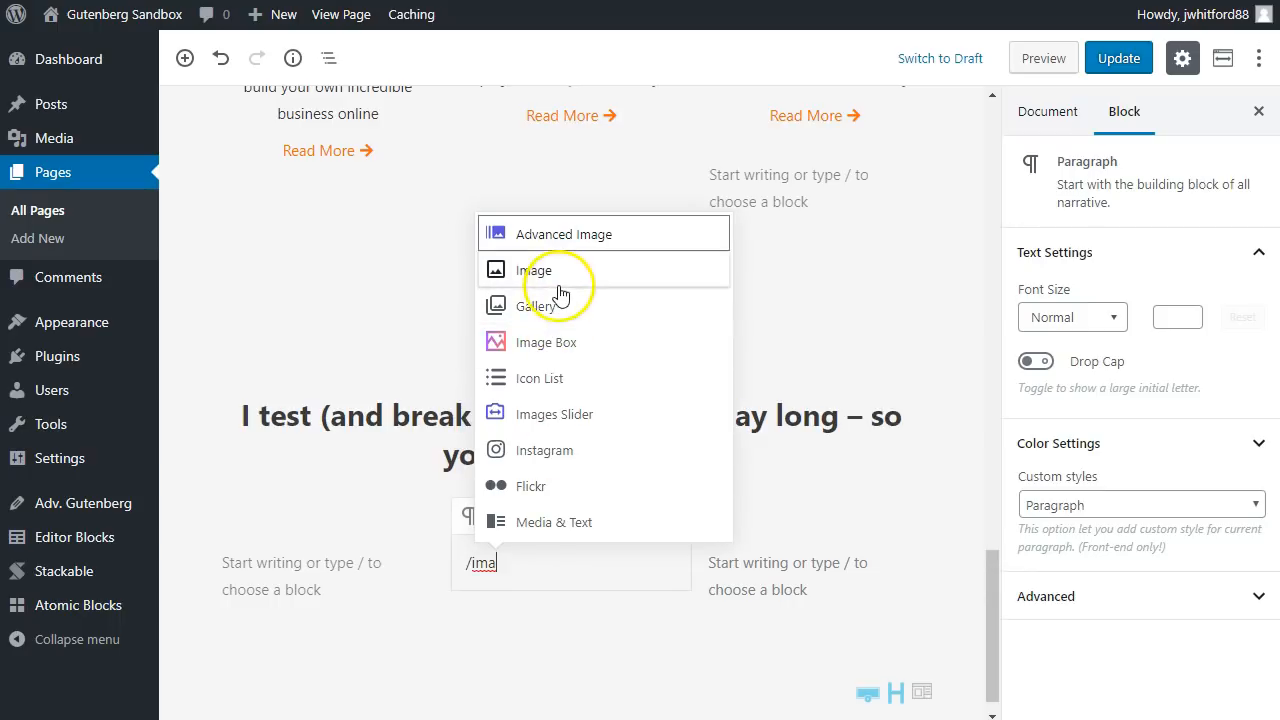
click(560, 290)
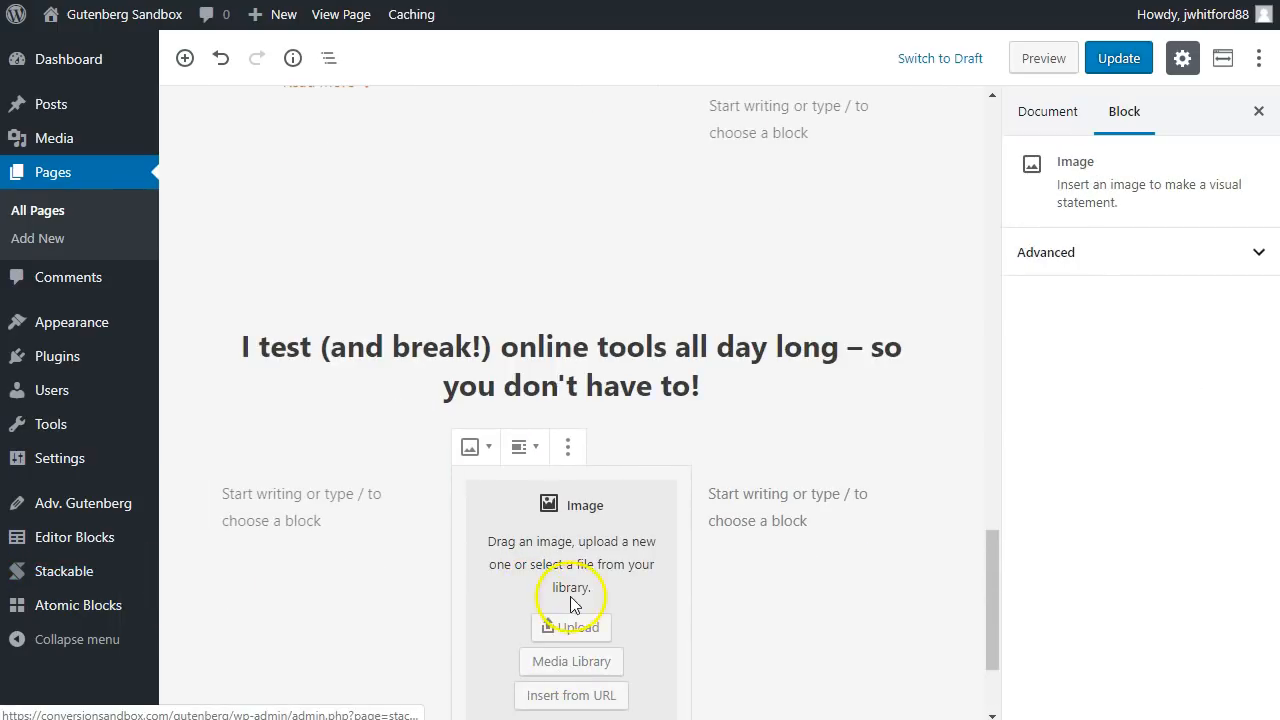
scroll(574, 603, down, 1)
drag(490, 460, 558, 487)
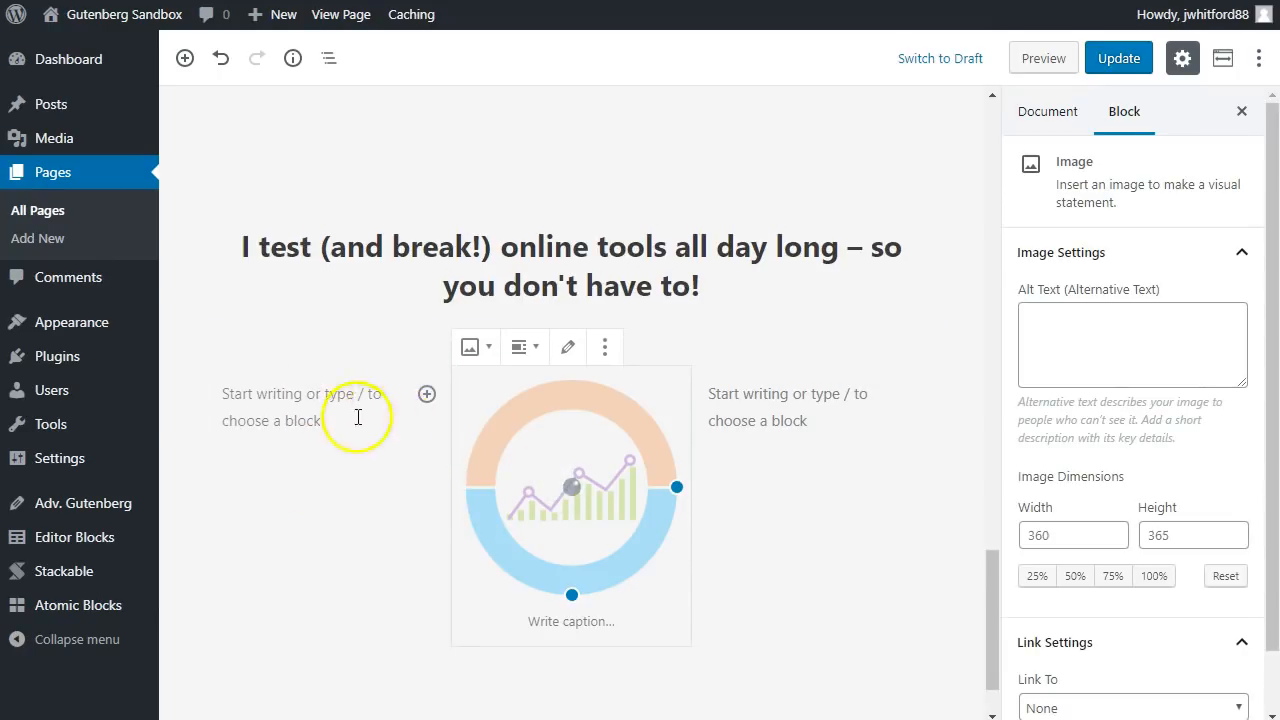
click(533, 347)
click(508, 431)
Paste the copied email tool and page builder questions into the first column as plain text, with an empty paragraph between them
click(314, 428)
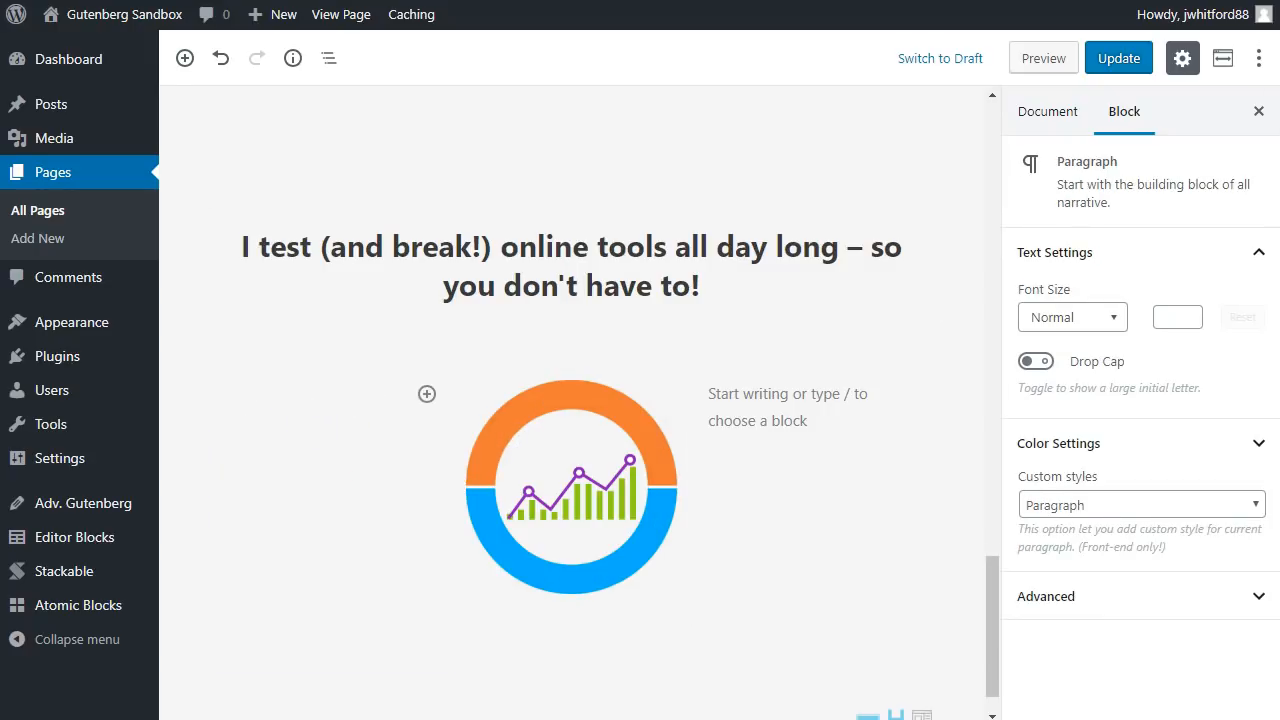
right_click(298, 398)
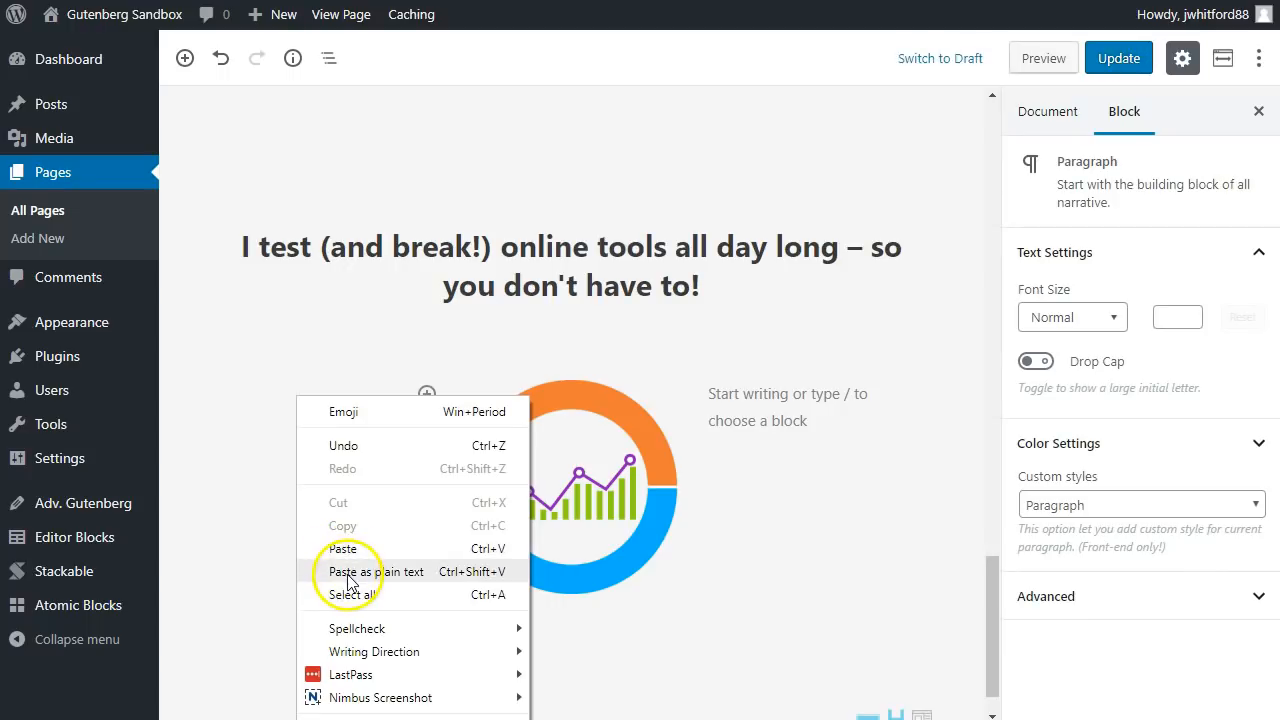
click(344, 571)
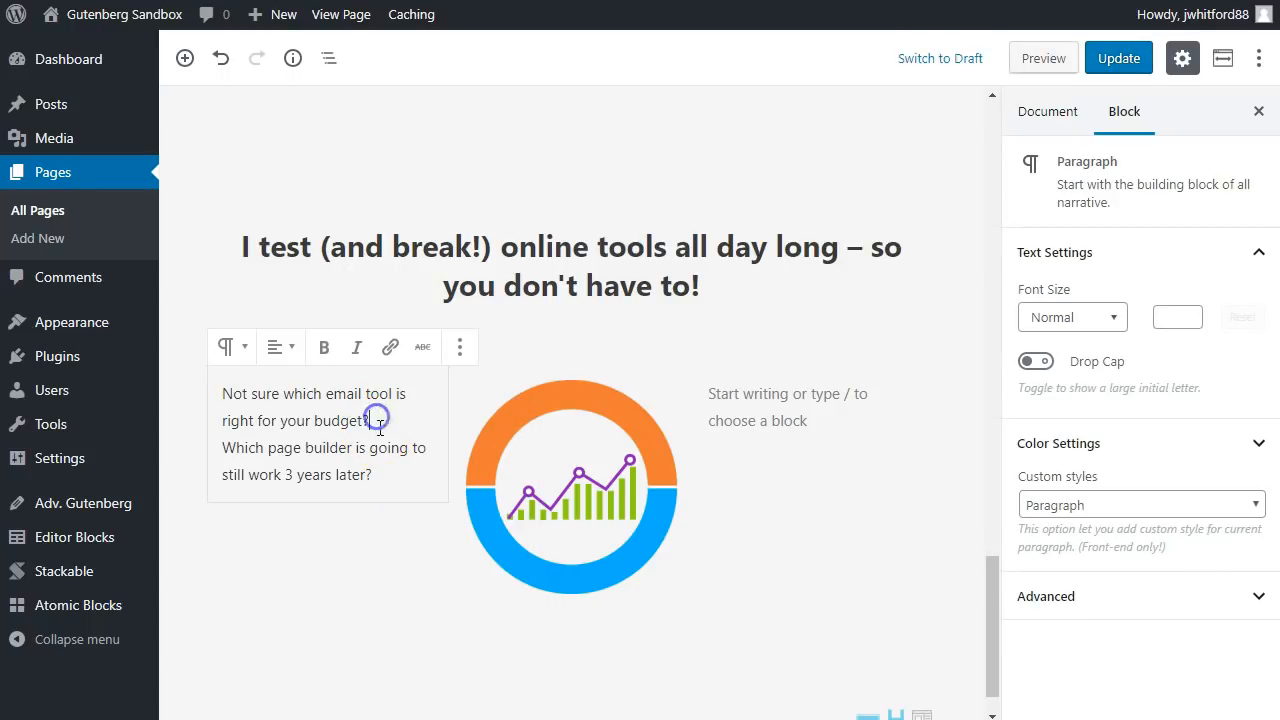
key(Down)
key(Down)
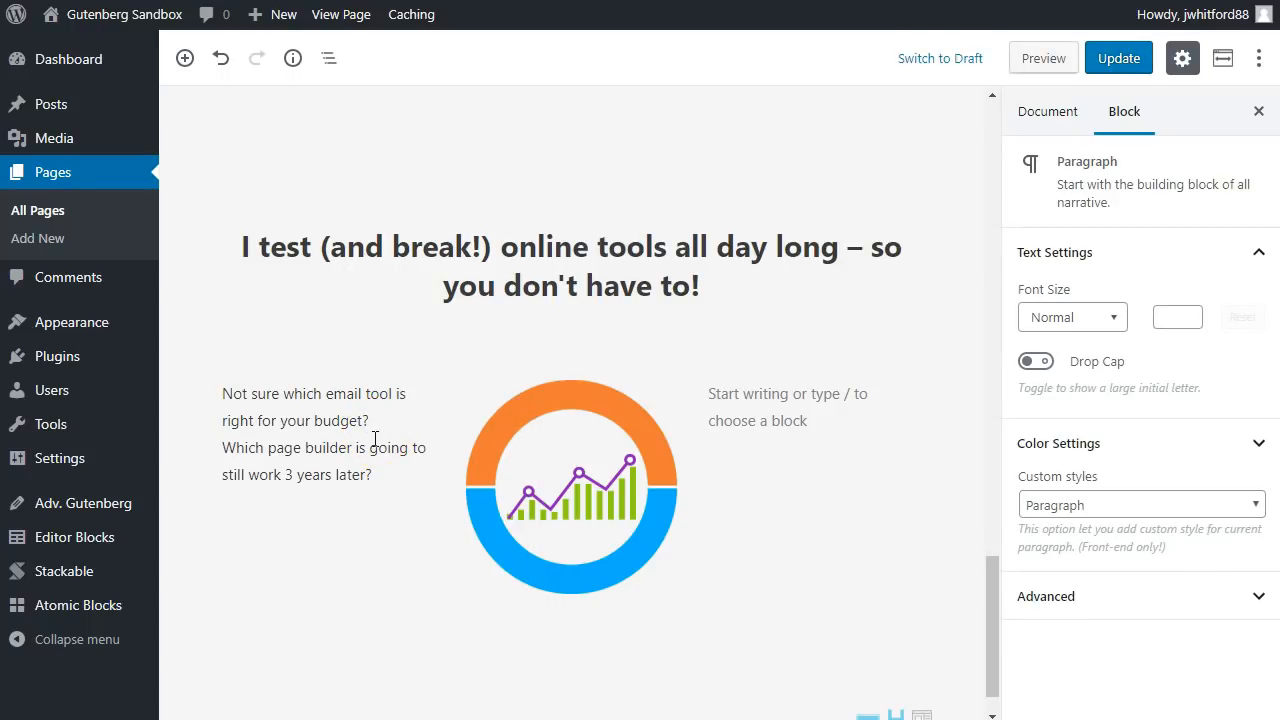
key(Return)
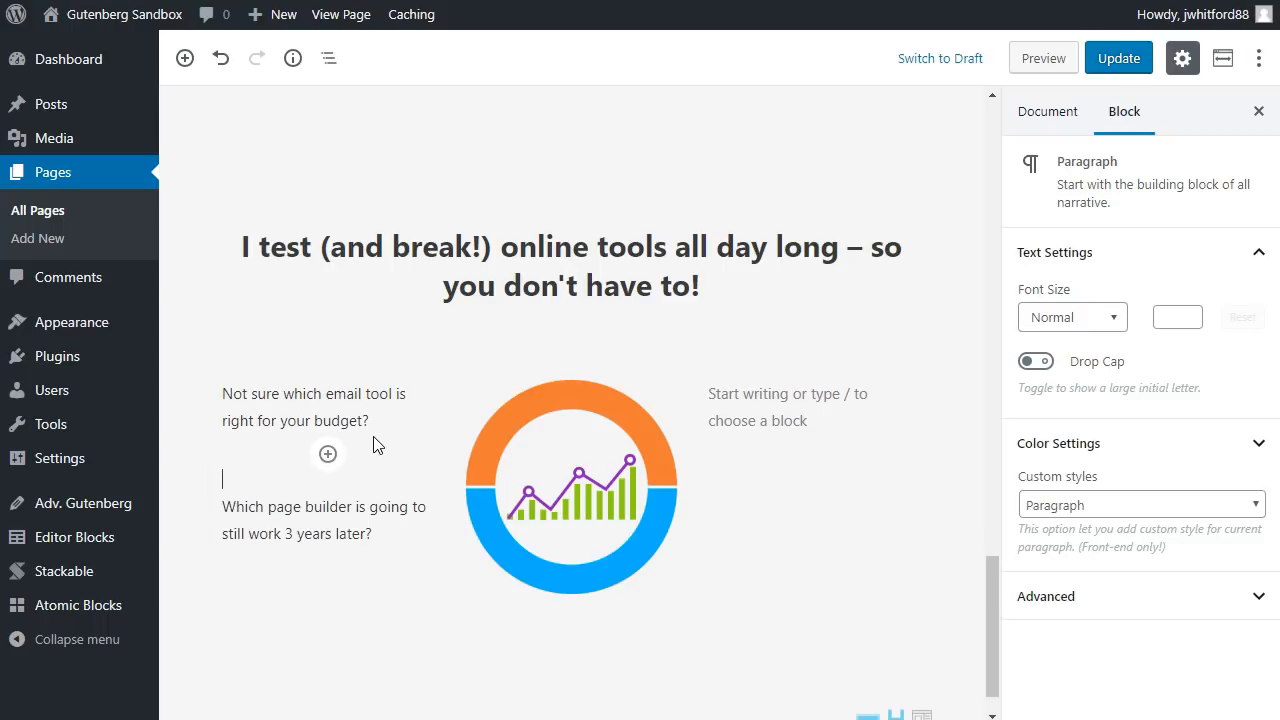
Center-align the text of the question paragraphs in the first column
click(343, 390)
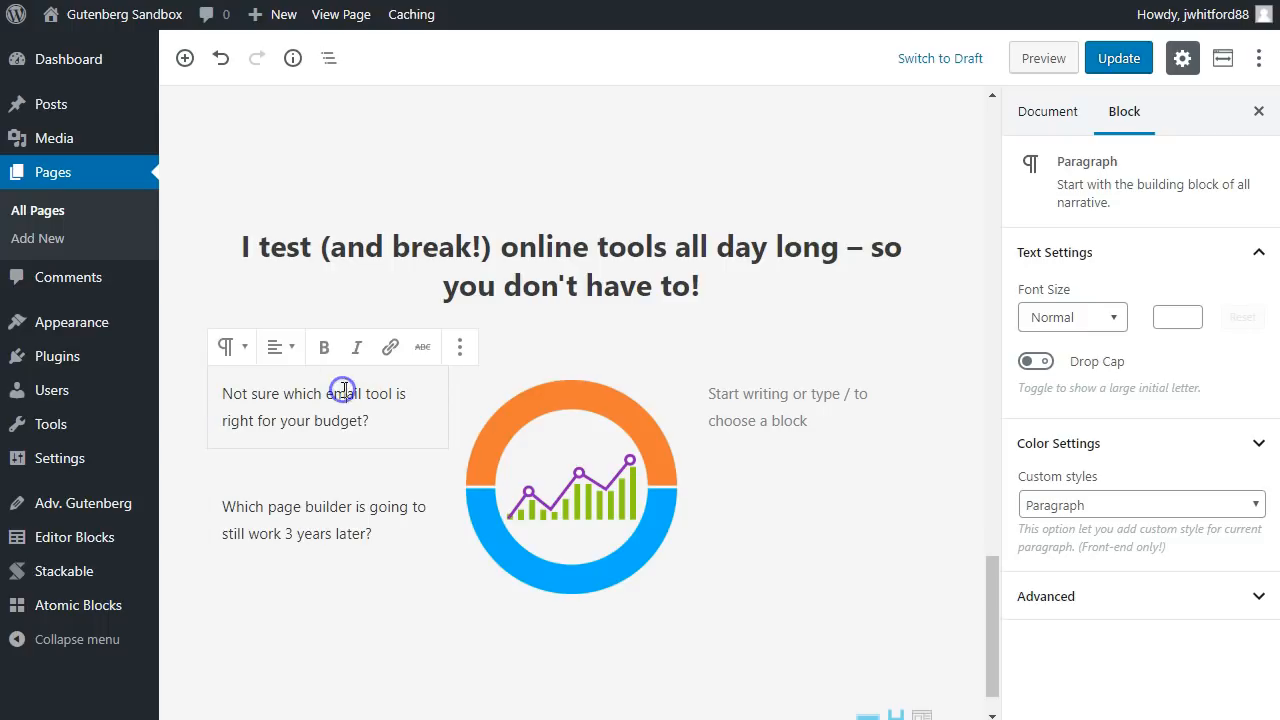
click(277, 346)
click(261, 435)
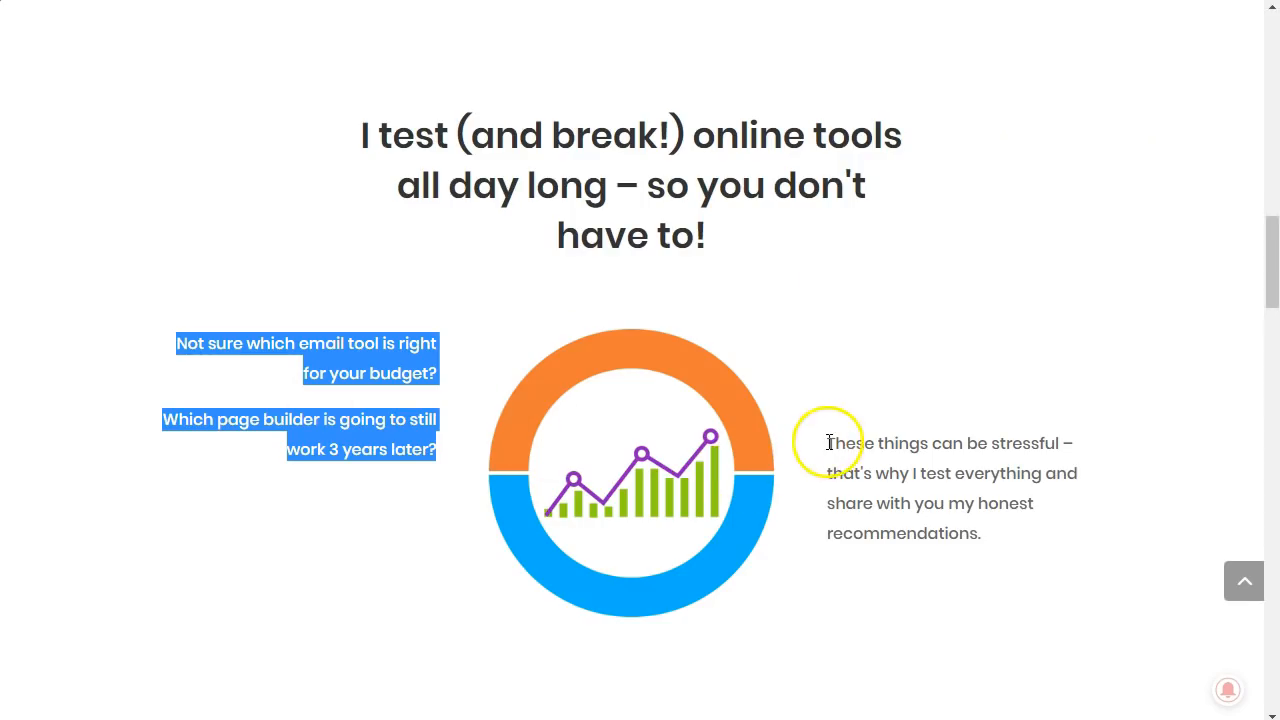
Copy the "These things can be stressful" paragraph from the reference site into the third column as plain text and center it
drag(829, 443, 1033, 557)
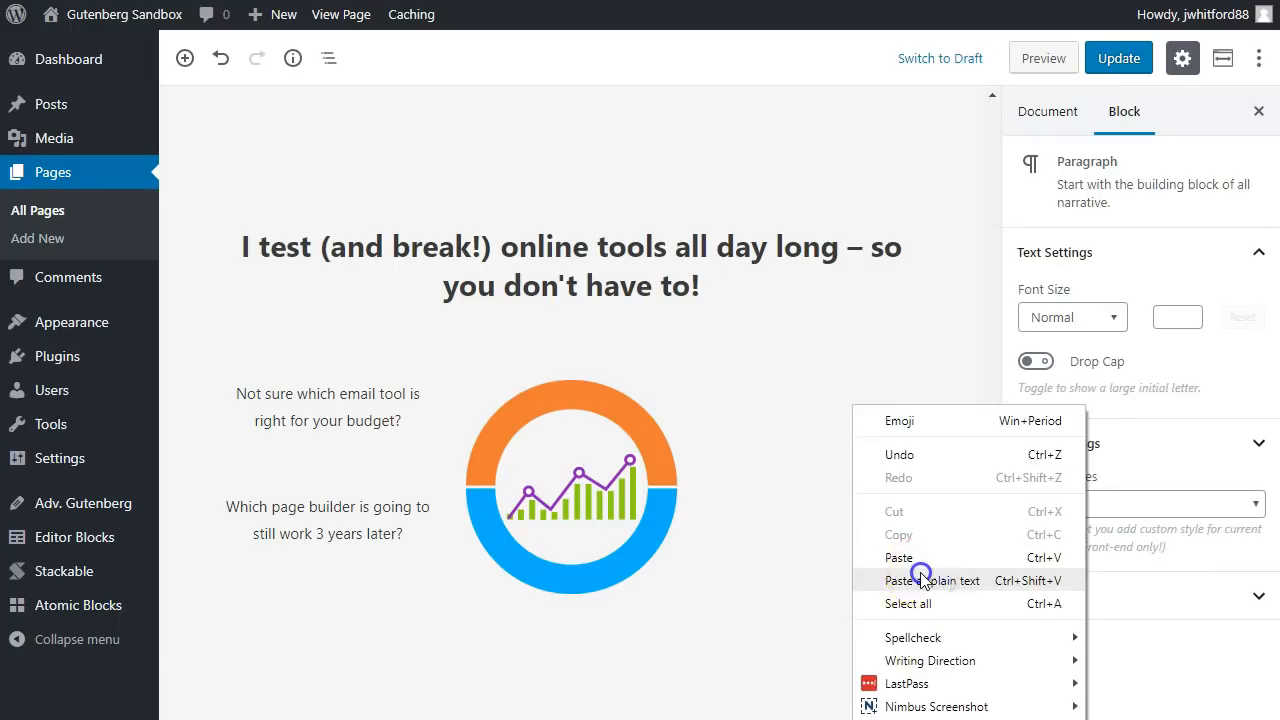
click(886, 486)
click(776, 348)
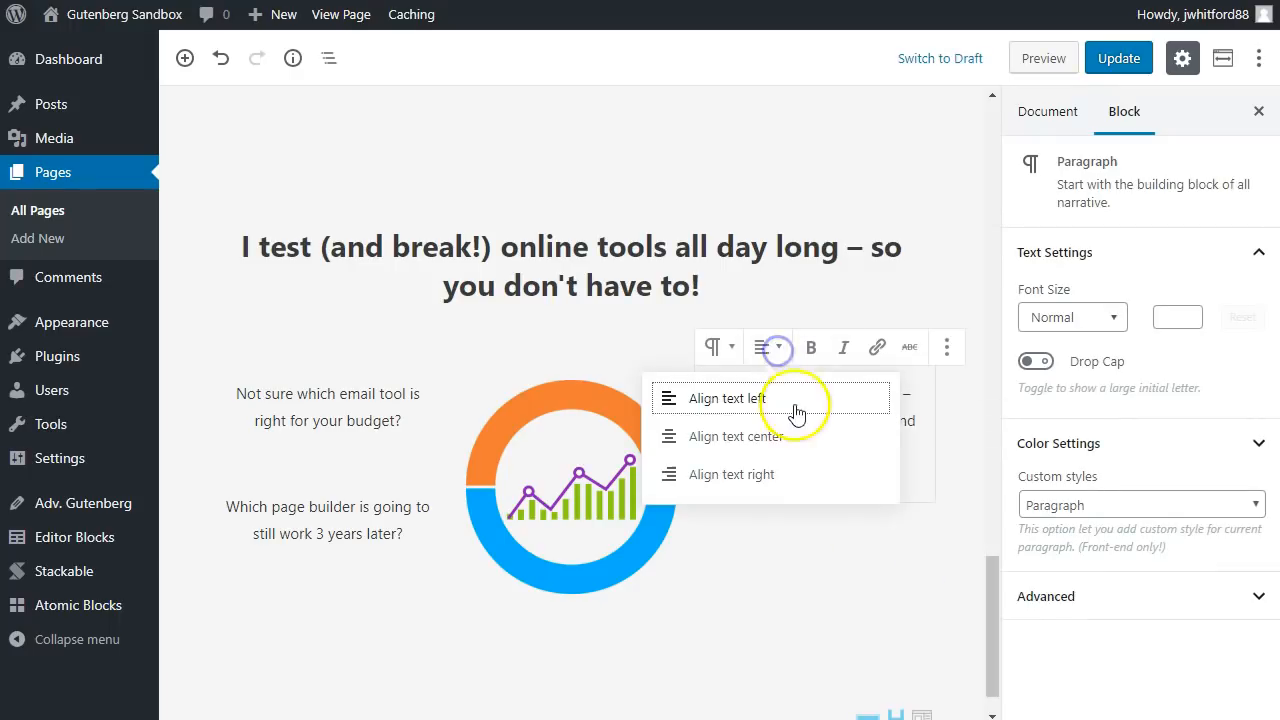
click(770, 437)
click(810, 584)
click(810, 584)
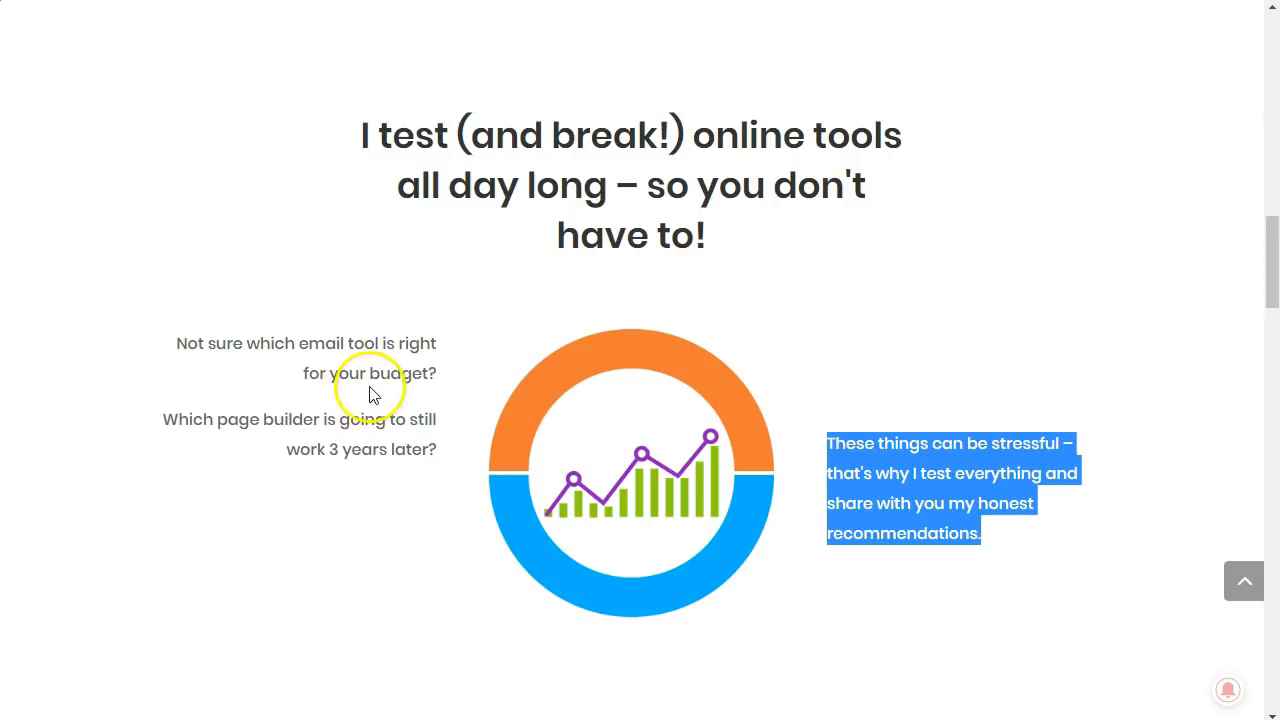
Examine how the reference site's "I test (and break!)" section stacks at a narrow window width
click(107, 532)
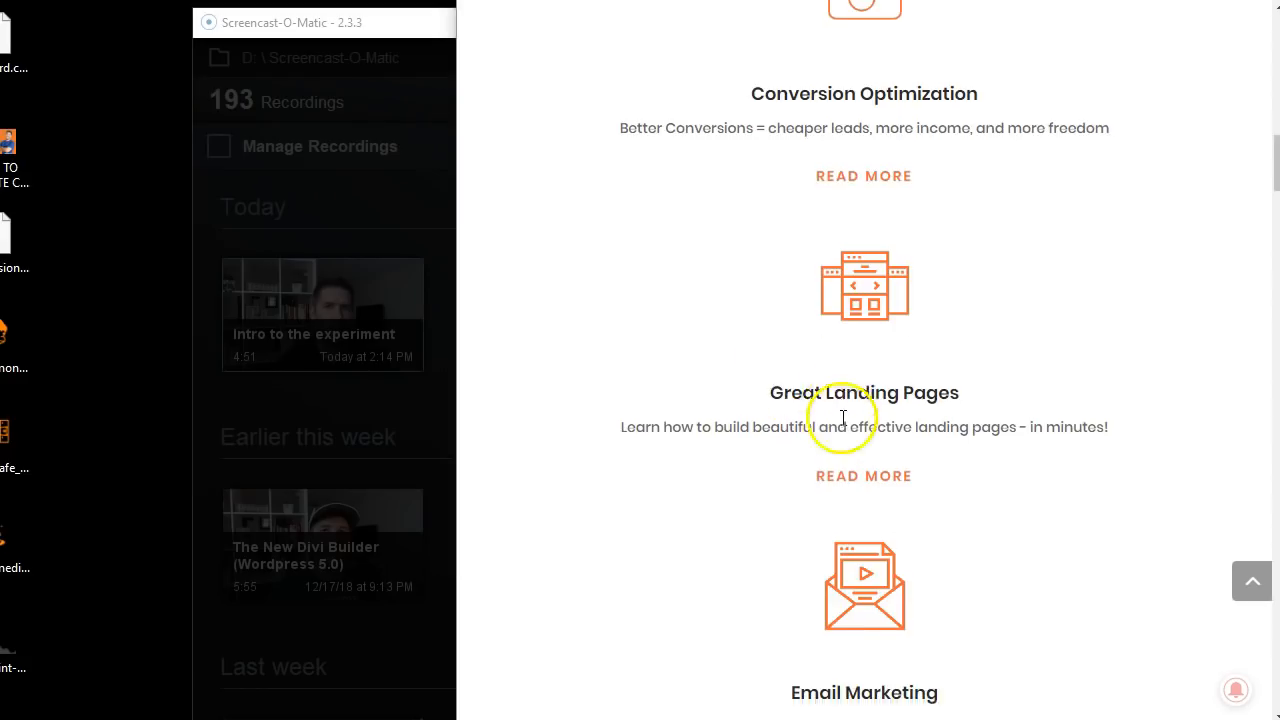
scroll(857, 423, down, 10)
scroll(997, 440, down, 4)
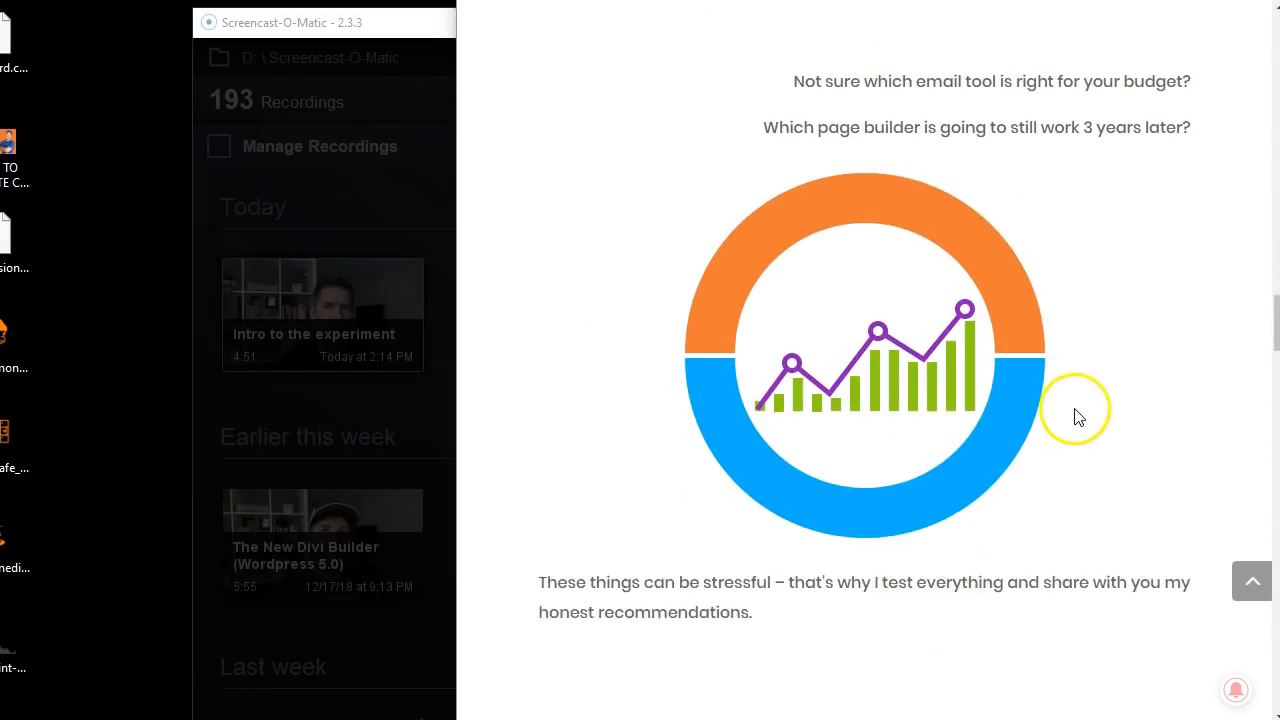
Increase the top padding of the three-column row below the "I test (and break!)" heading to about 76 px and update the page
scroll(990, 230, up, 1)
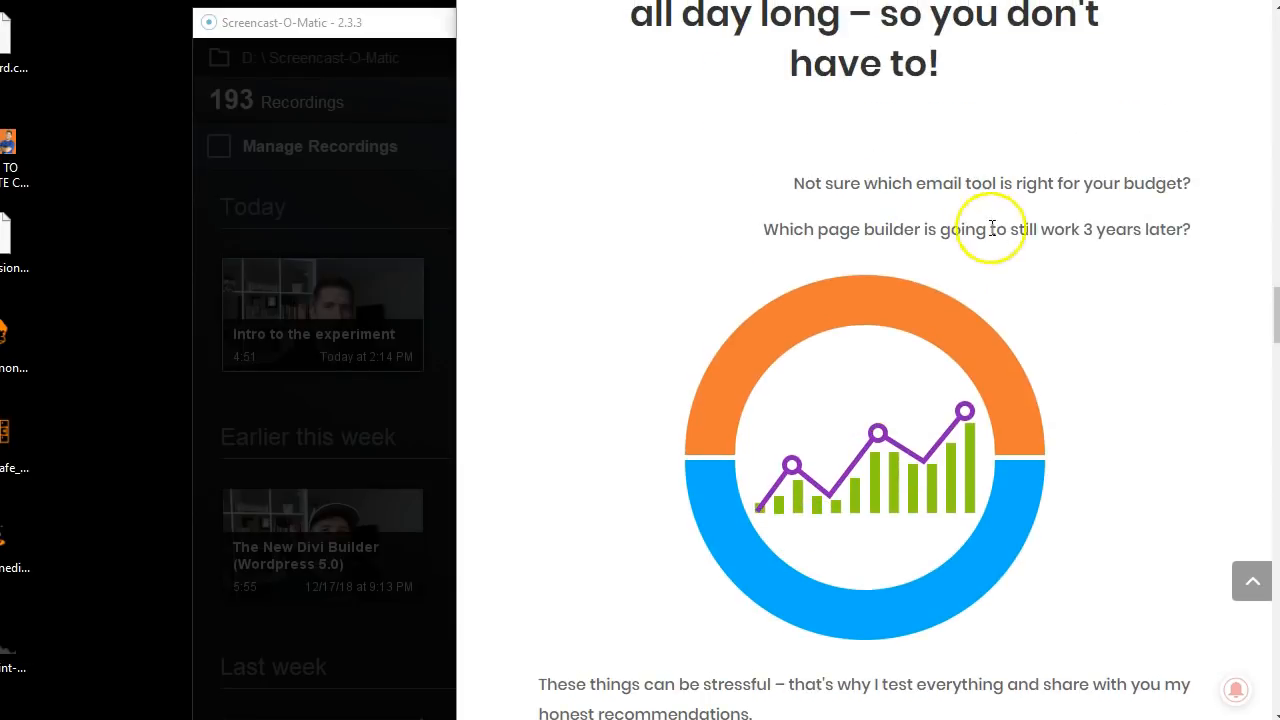
scroll(860, 320, down, 3)
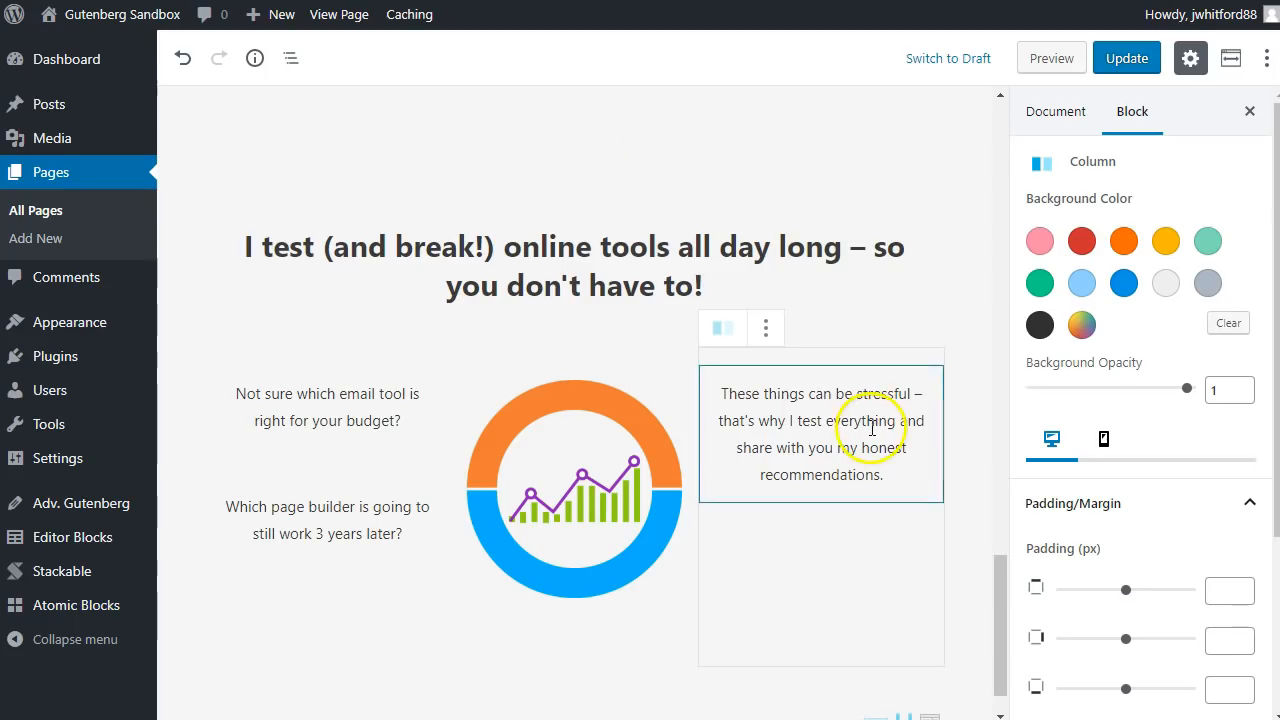
click(825, 466)
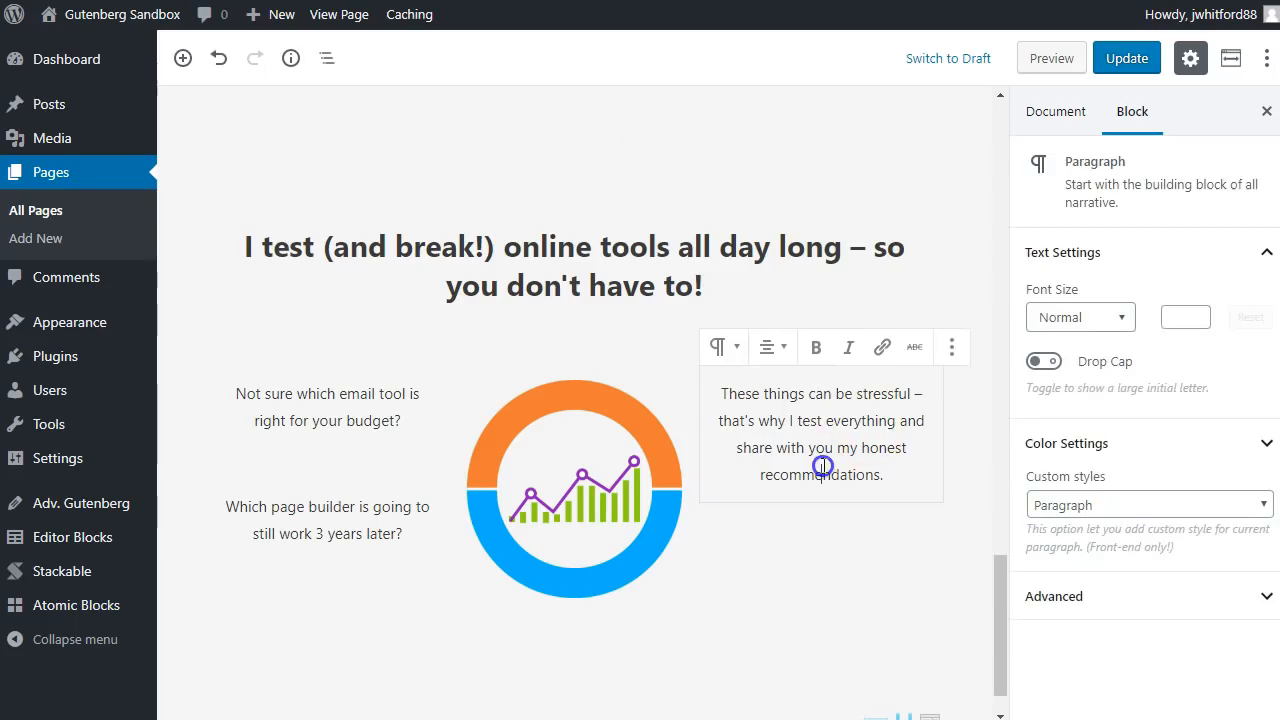
scroll(825, 466, down, 1)
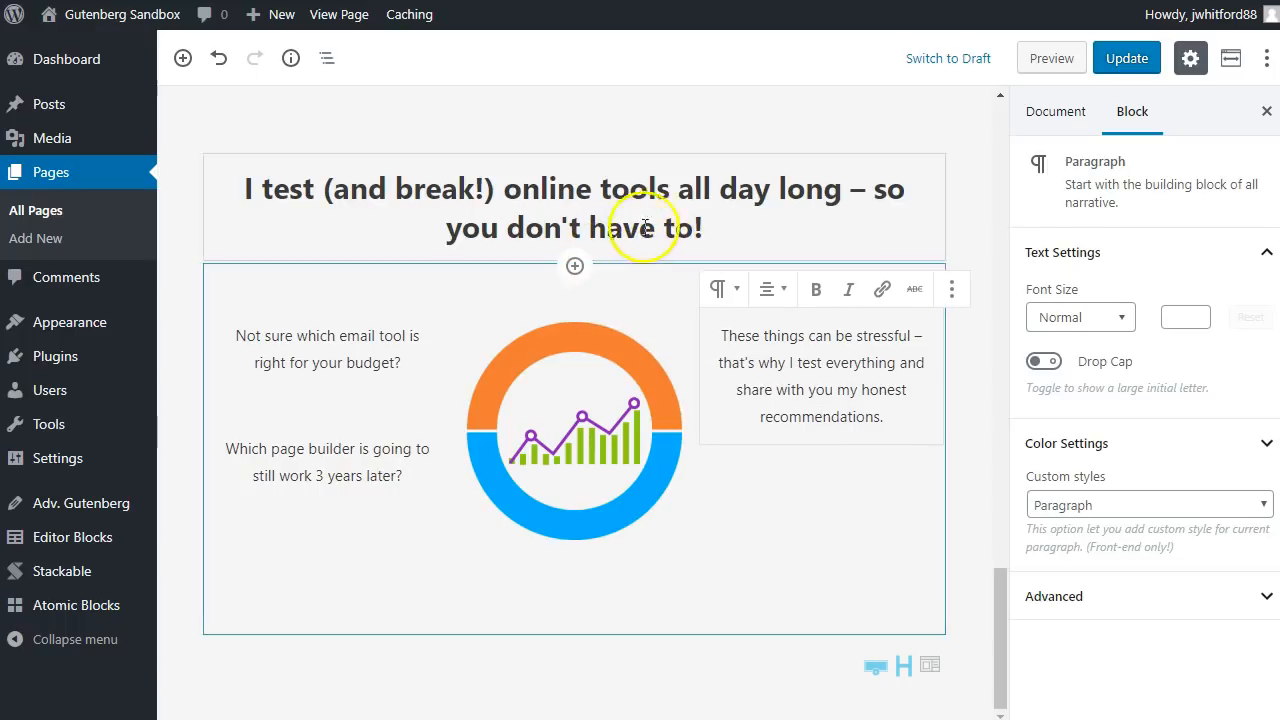
click(601, 270)
drag(596, 268, 600, 213)
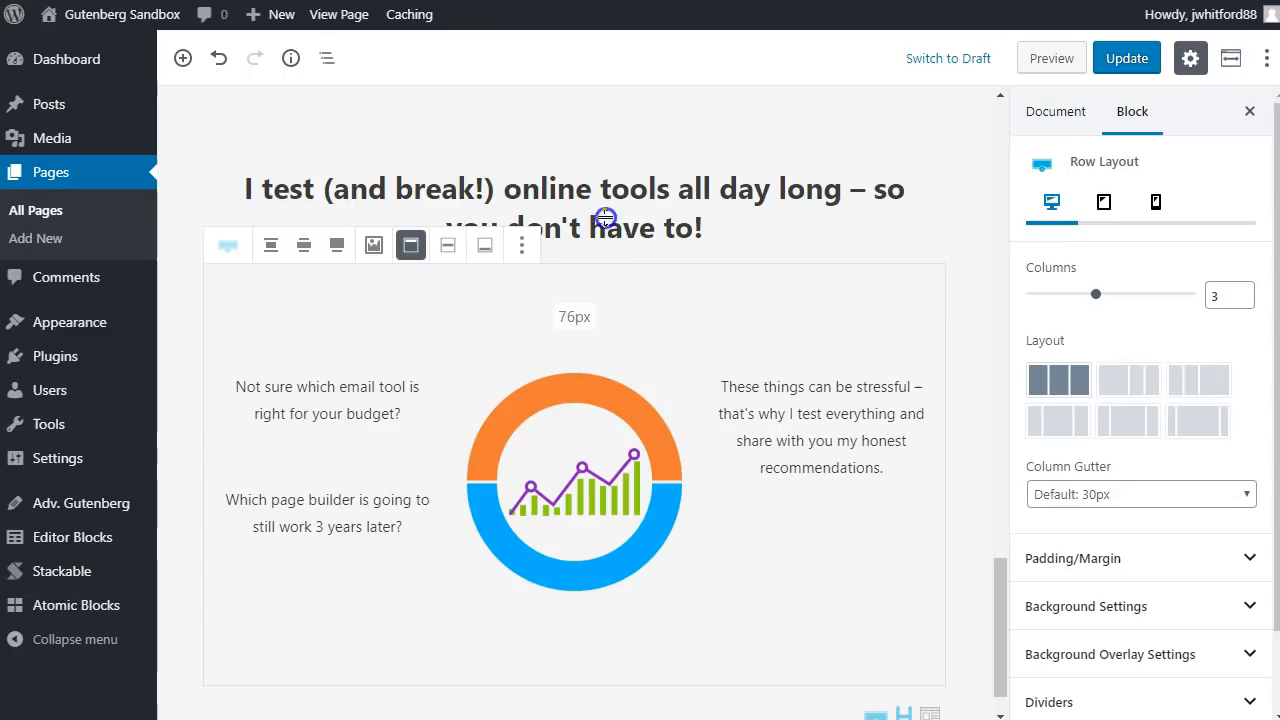
click(822, 198)
click(1124, 62)
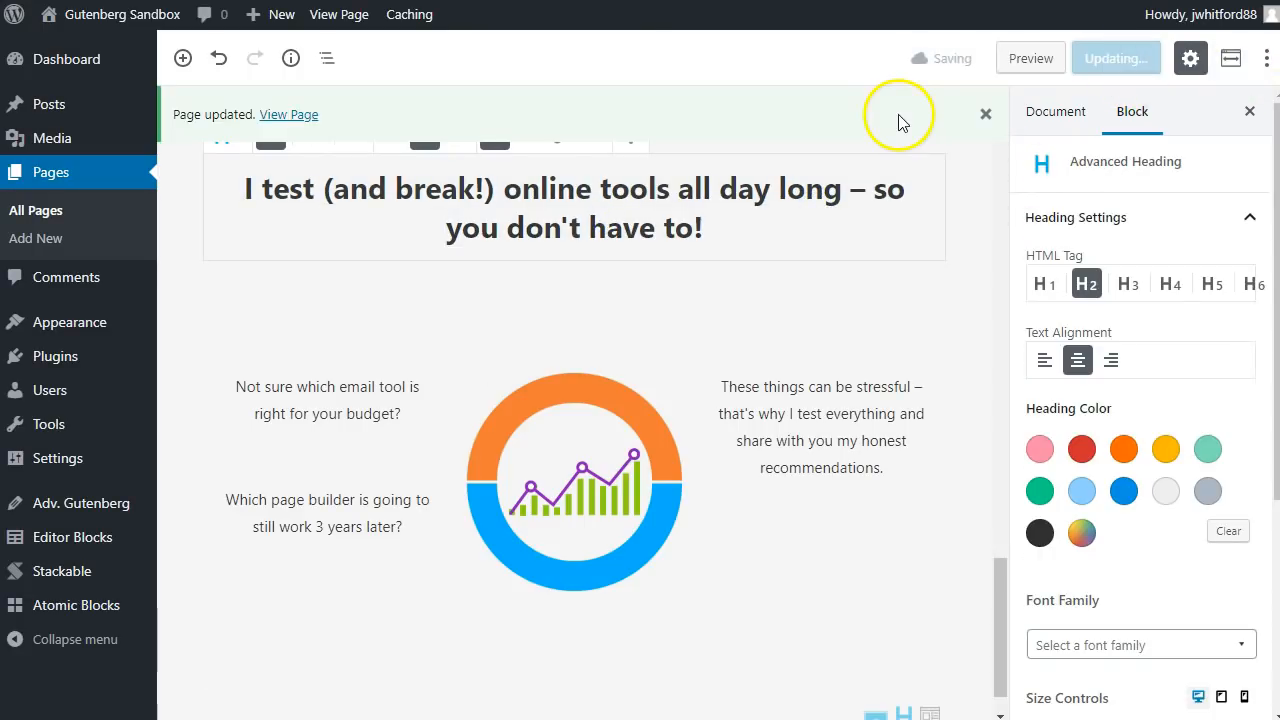
View the published page and compare its "I test (and break!)" section with the same section on the reference site
click(300, 116)
scroll(945, 377, down, 10)
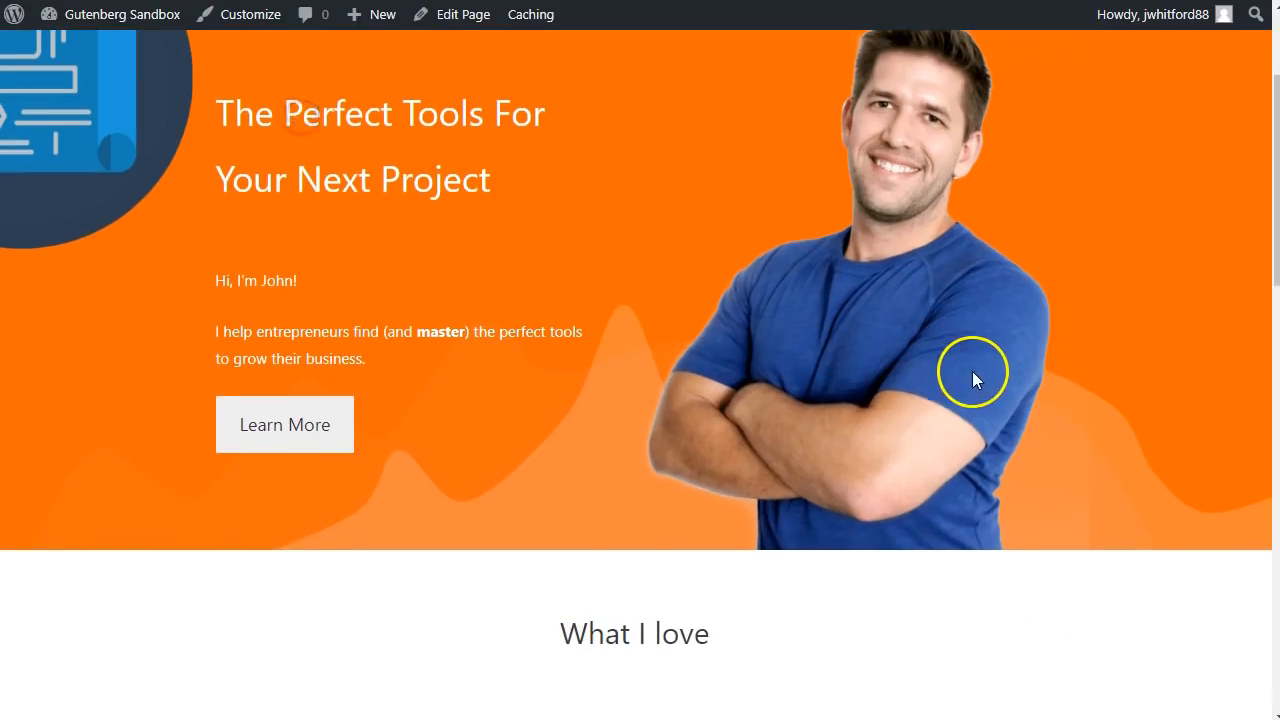
scroll(943, 366, down, 5)
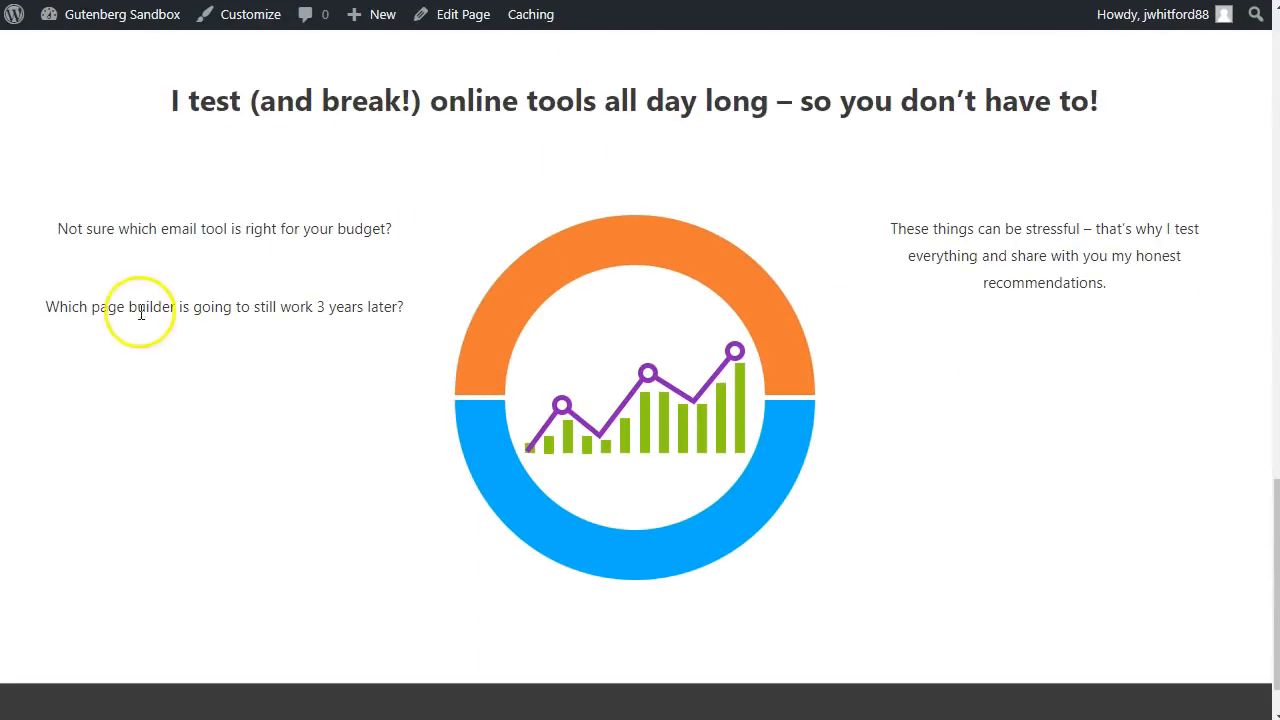
scroll(786, 386, down, 20)
scroll(871, 380, up, 14)
scroll(881, 404, up, 6)
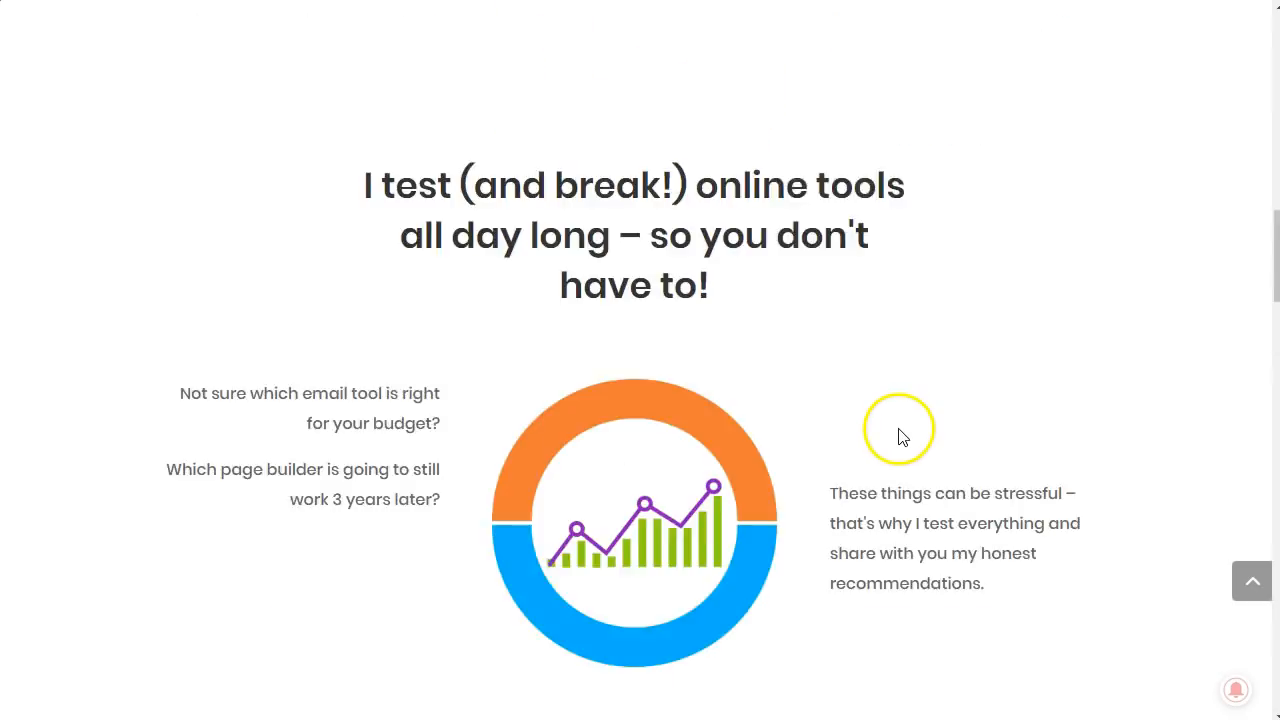
scroll(891, 360, down, 1)
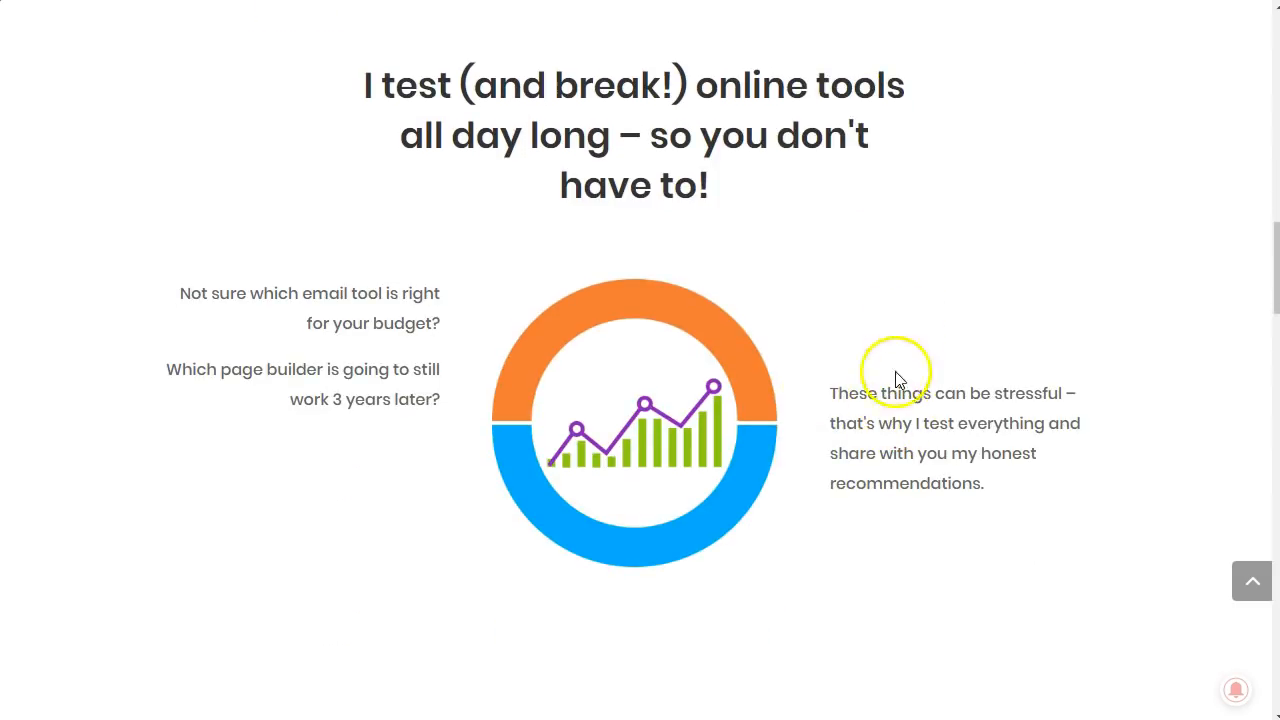
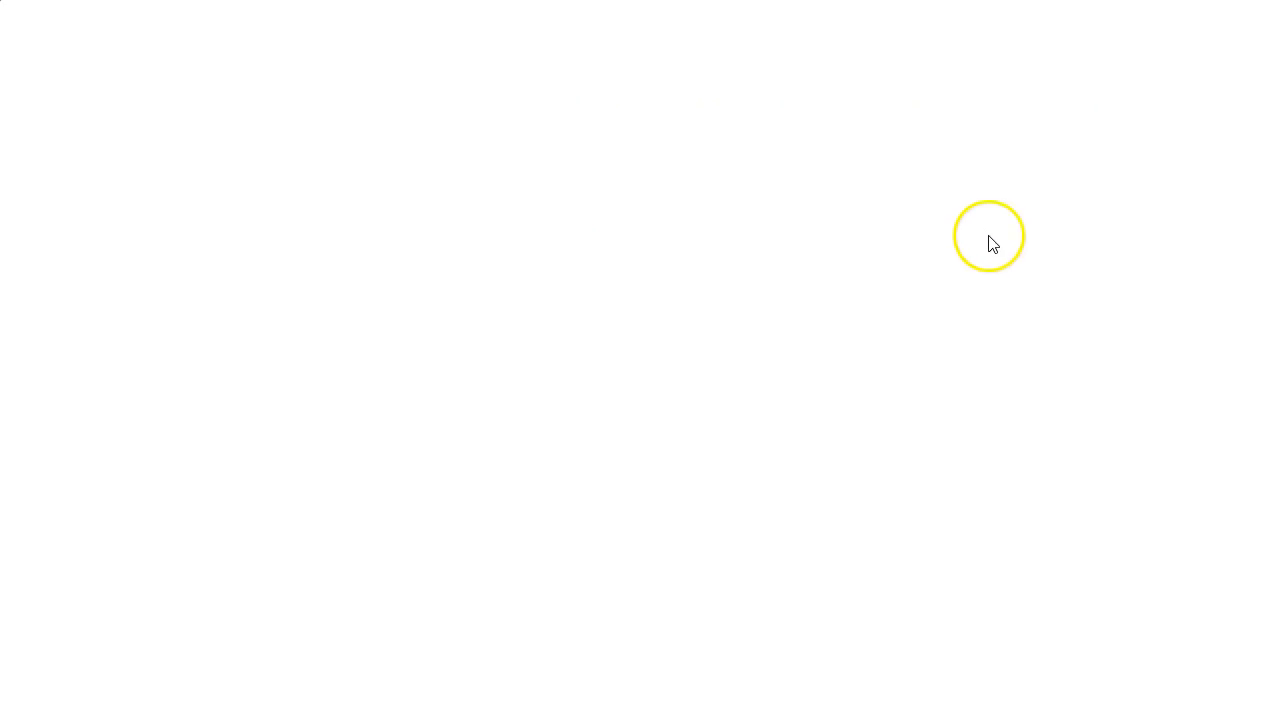
Insert a Spacer block above the "These things can be stressful" paragraph in the third column and make it slightly shorter than its default height
scroll(900, 240, down, 15)
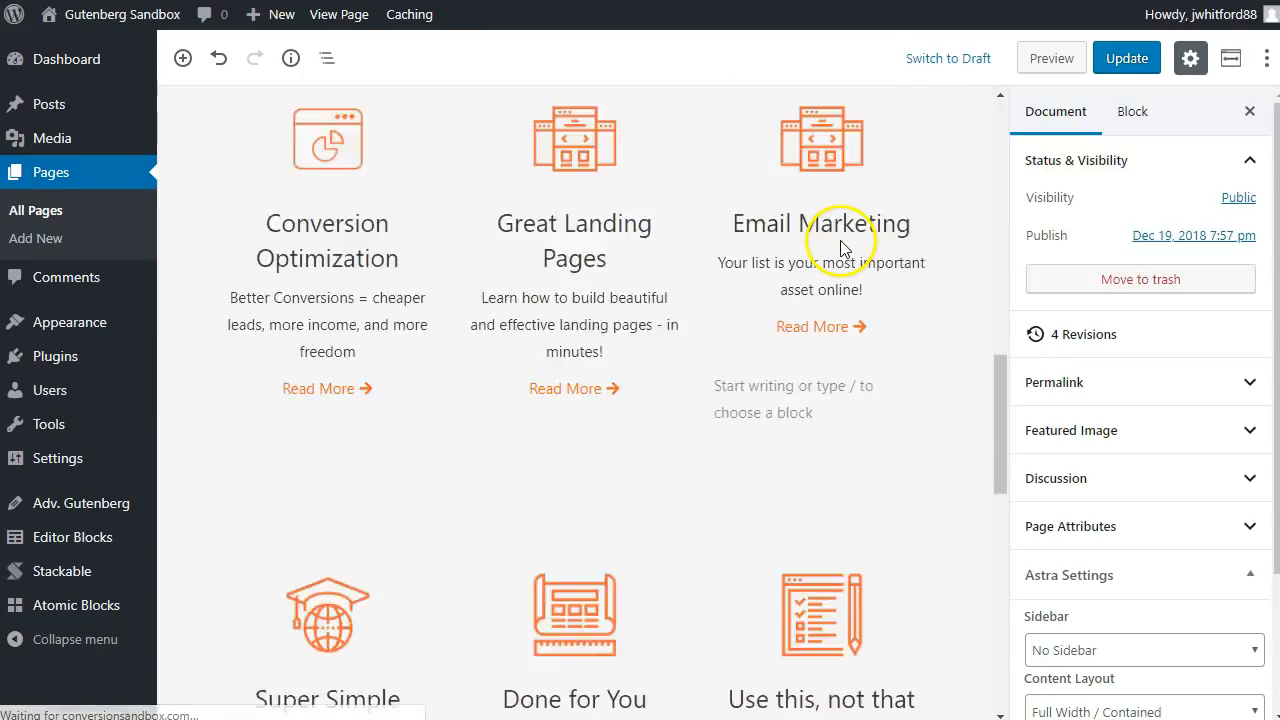
scroll(841, 247, down, 3)
click(826, 349)
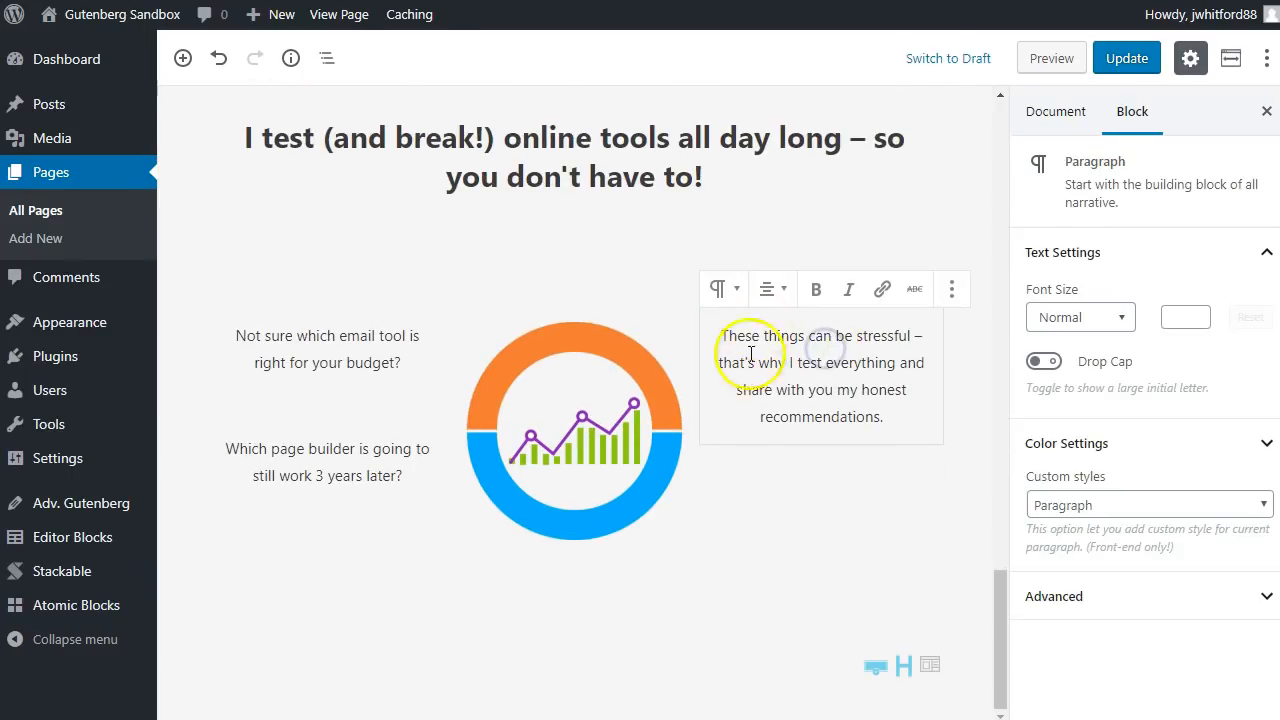
click(815, 500)
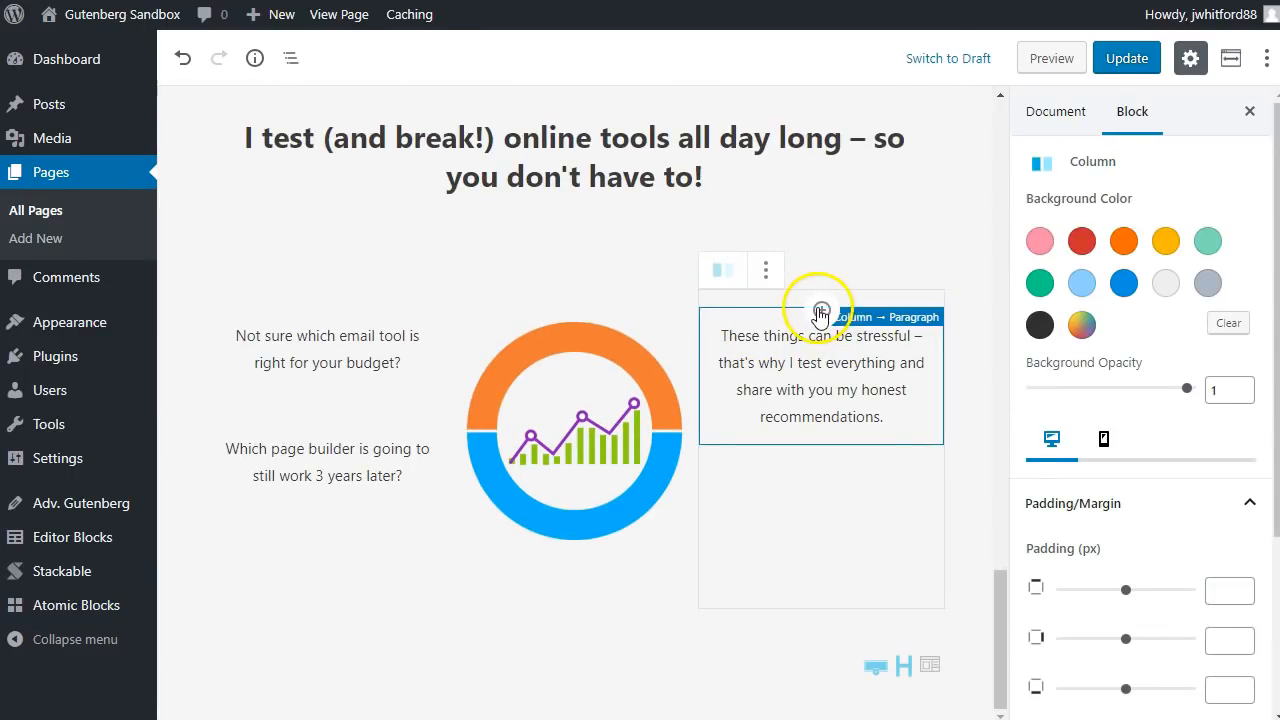
click(820, 311)
text(spac)
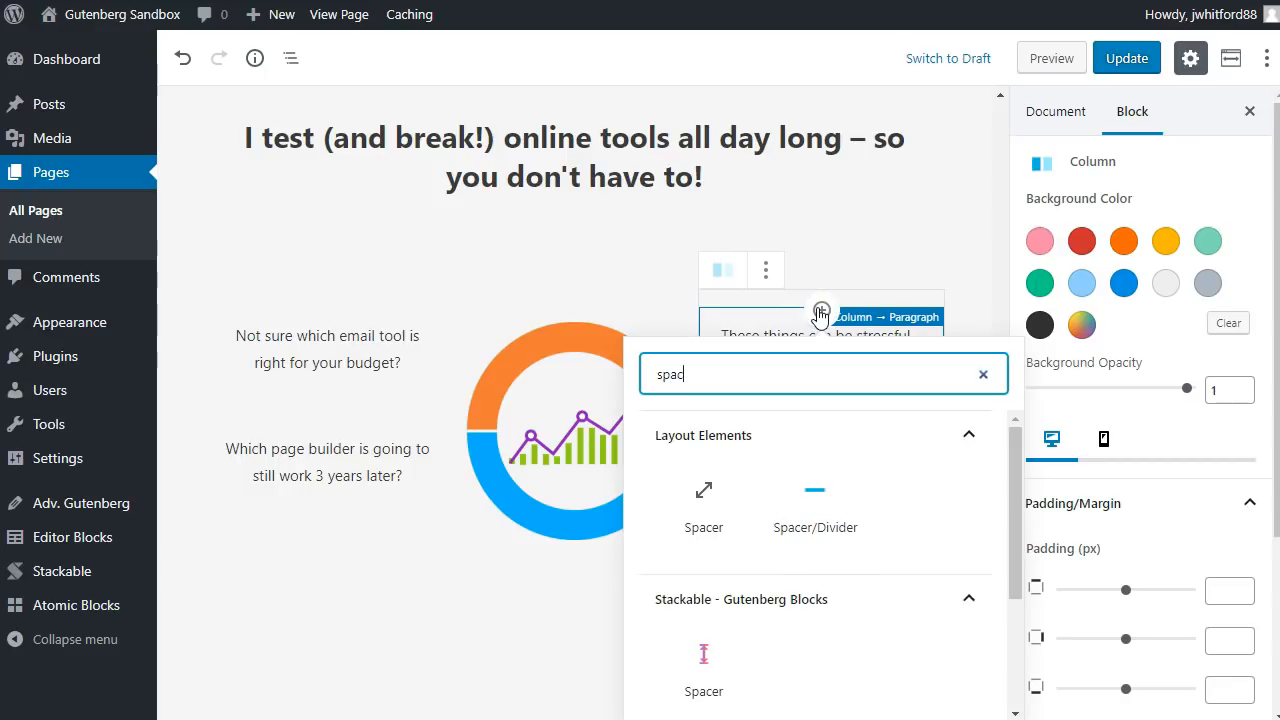
click(697, 510)
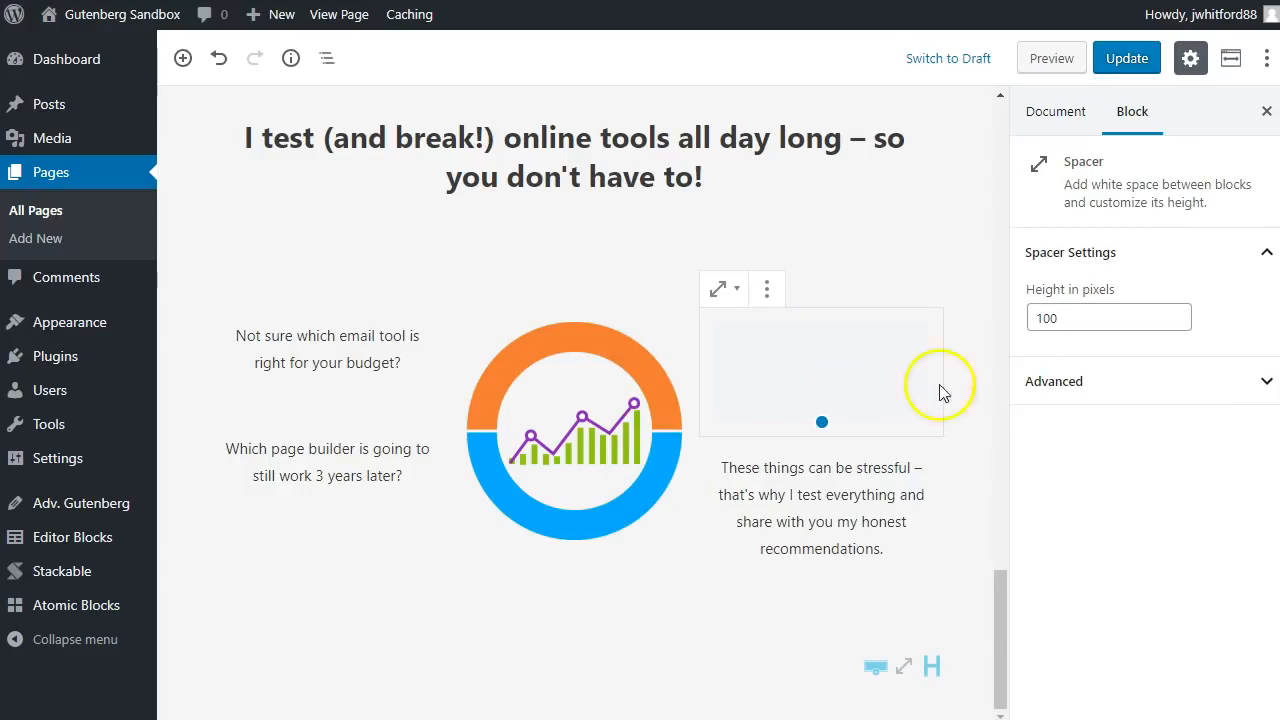
drag(822, 421, 826, 400)
click(786, 657)
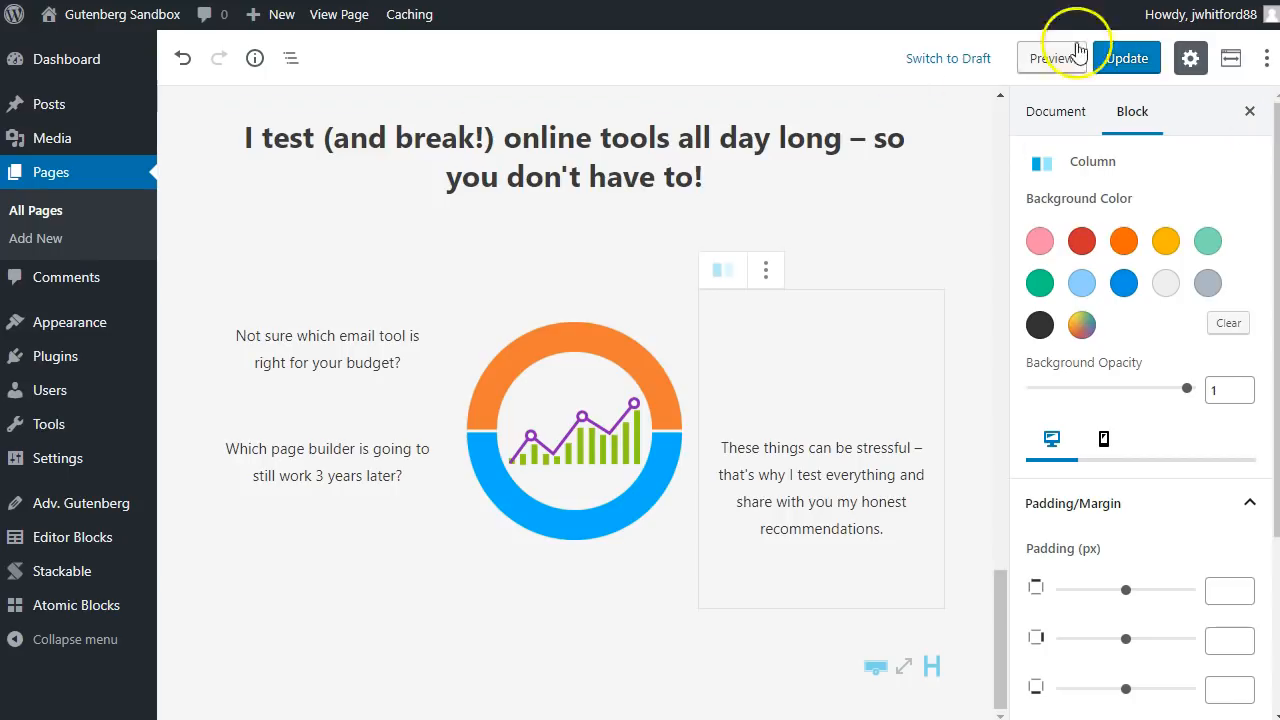
Switch the page editor to Fullscreen Mode
click(1265, 60)
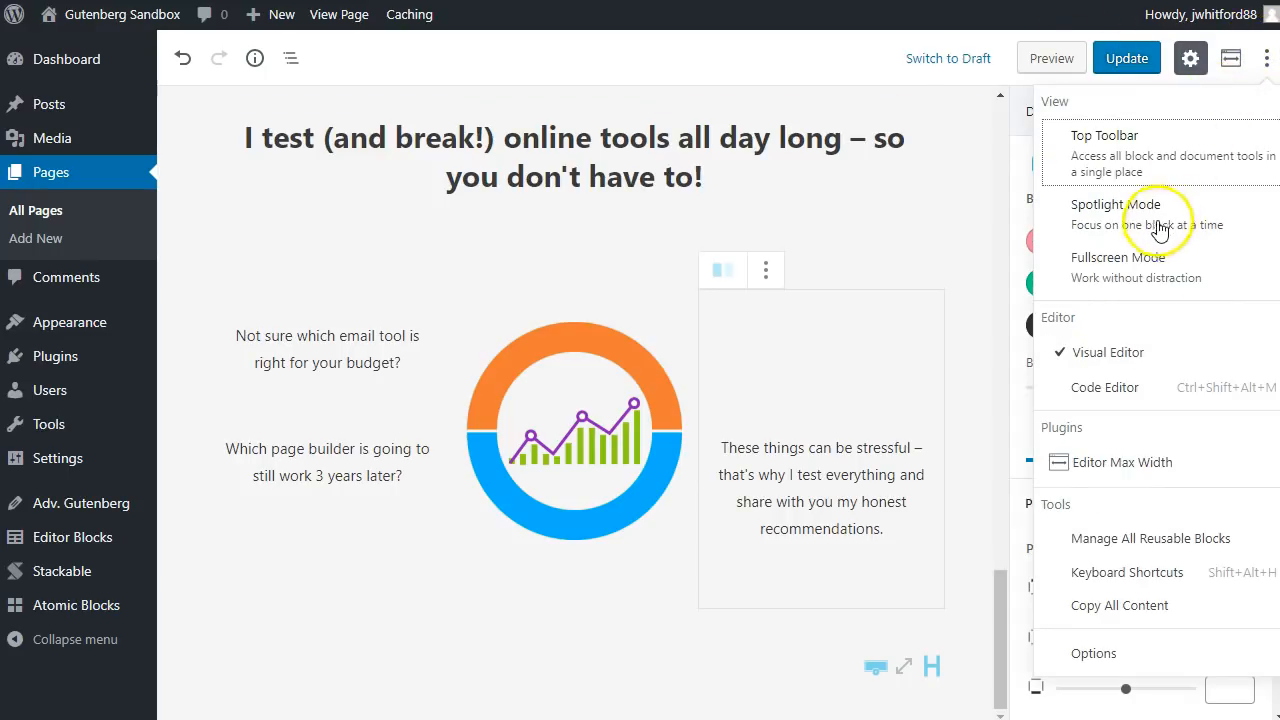
click(1135, 279)
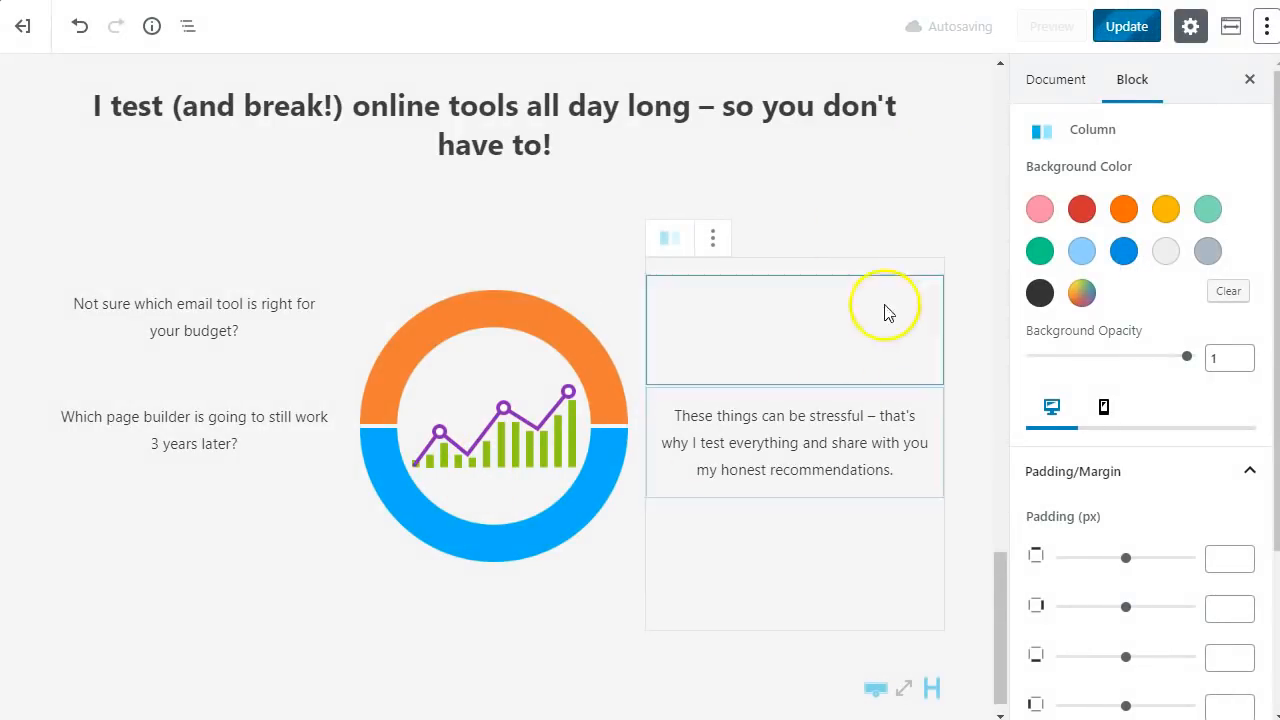
Save the page changes and switch the editor to Top Toolbar mode
click(914, 149)
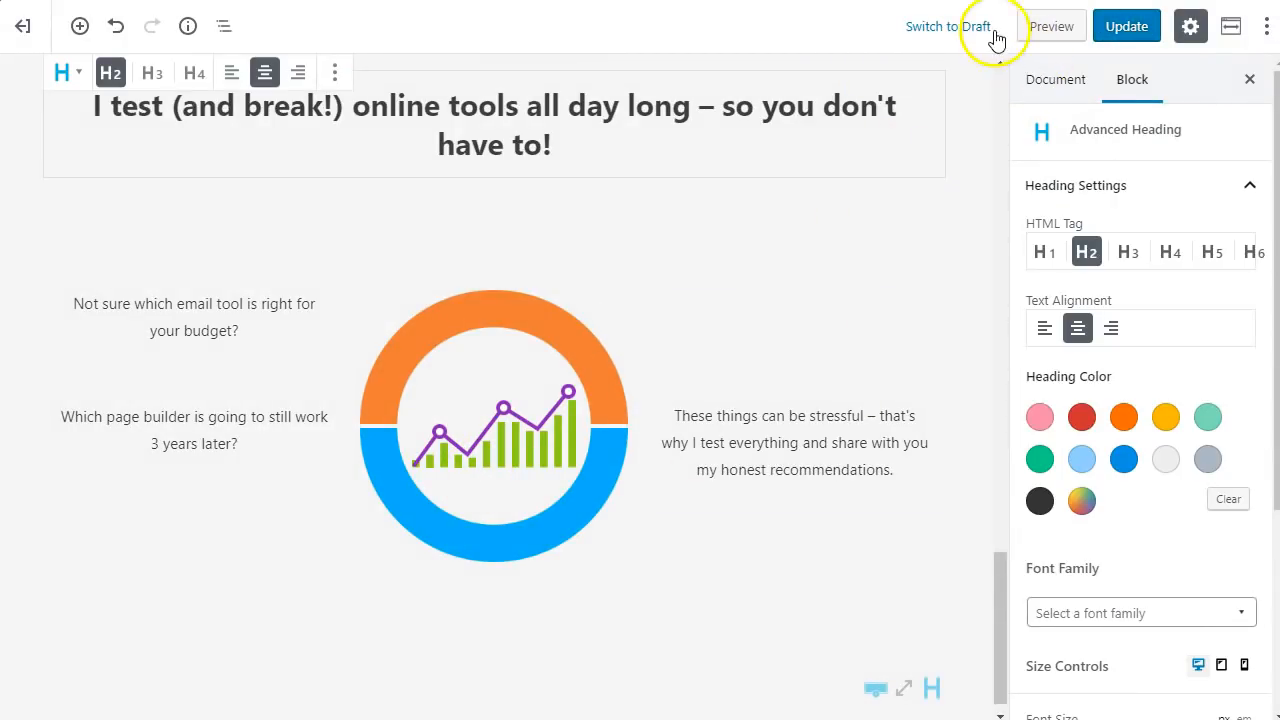
click(1127, 27)
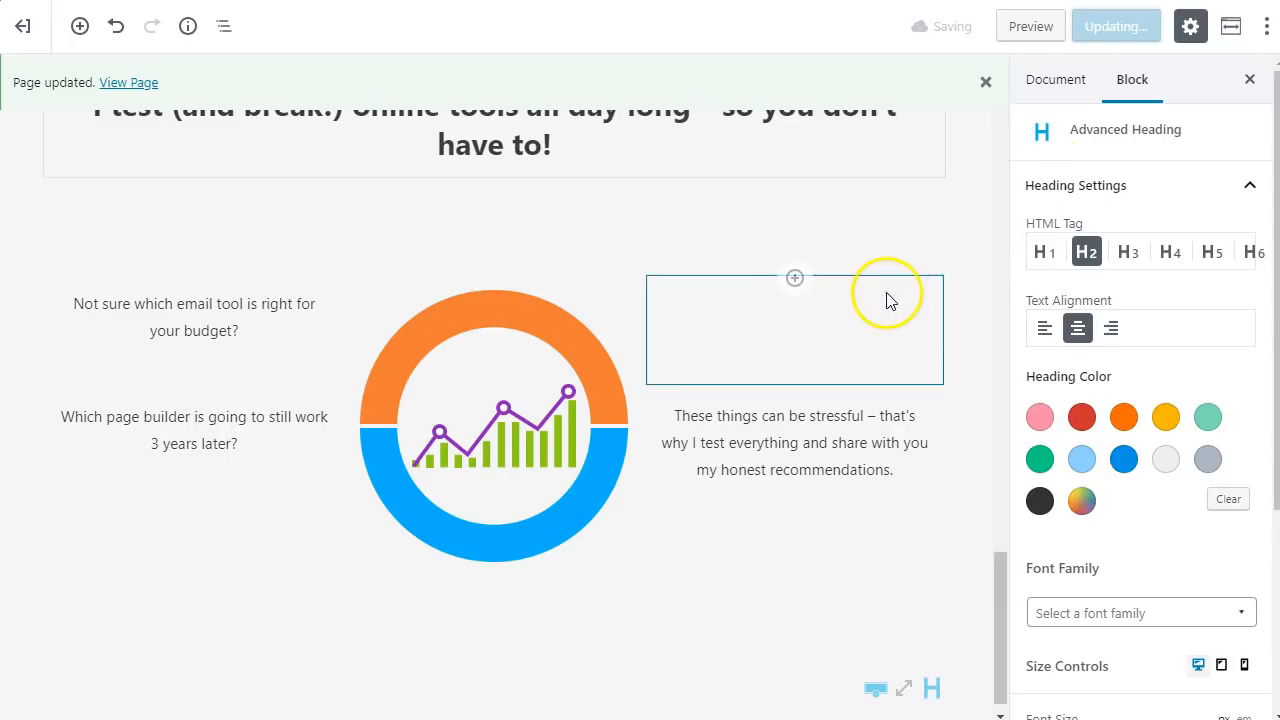
click(1265, 28)
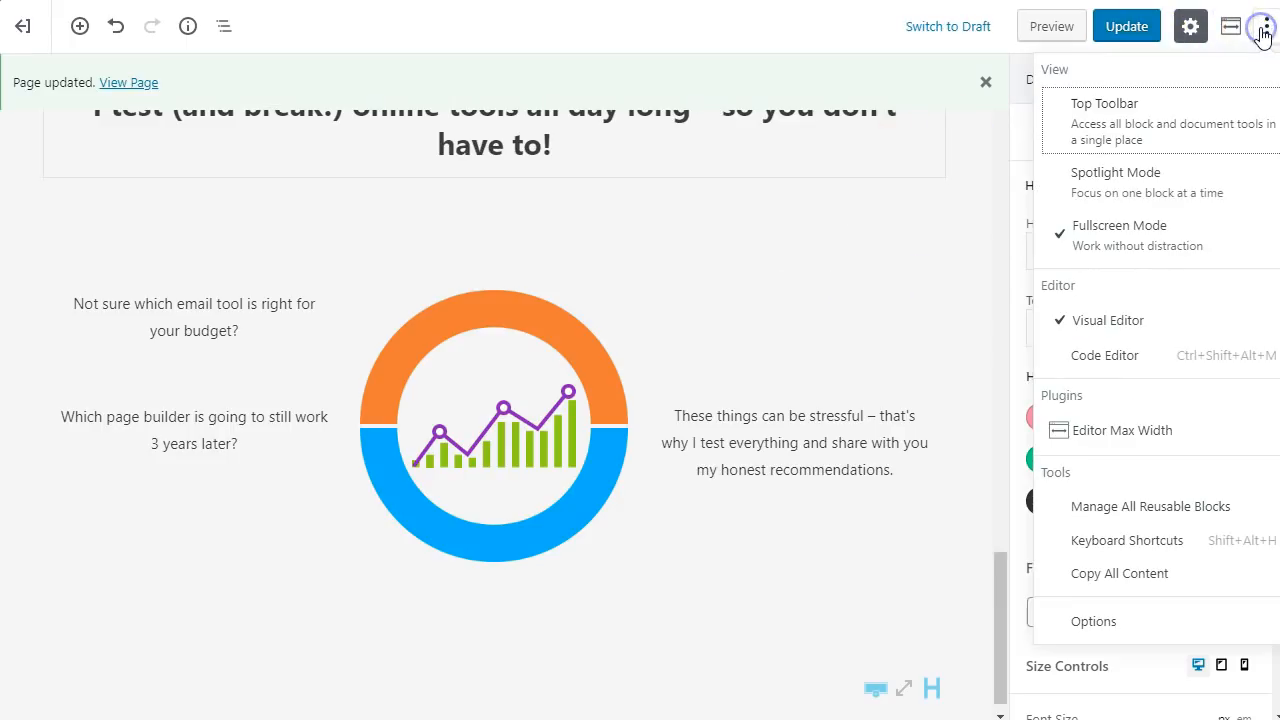
click(1125, 118)
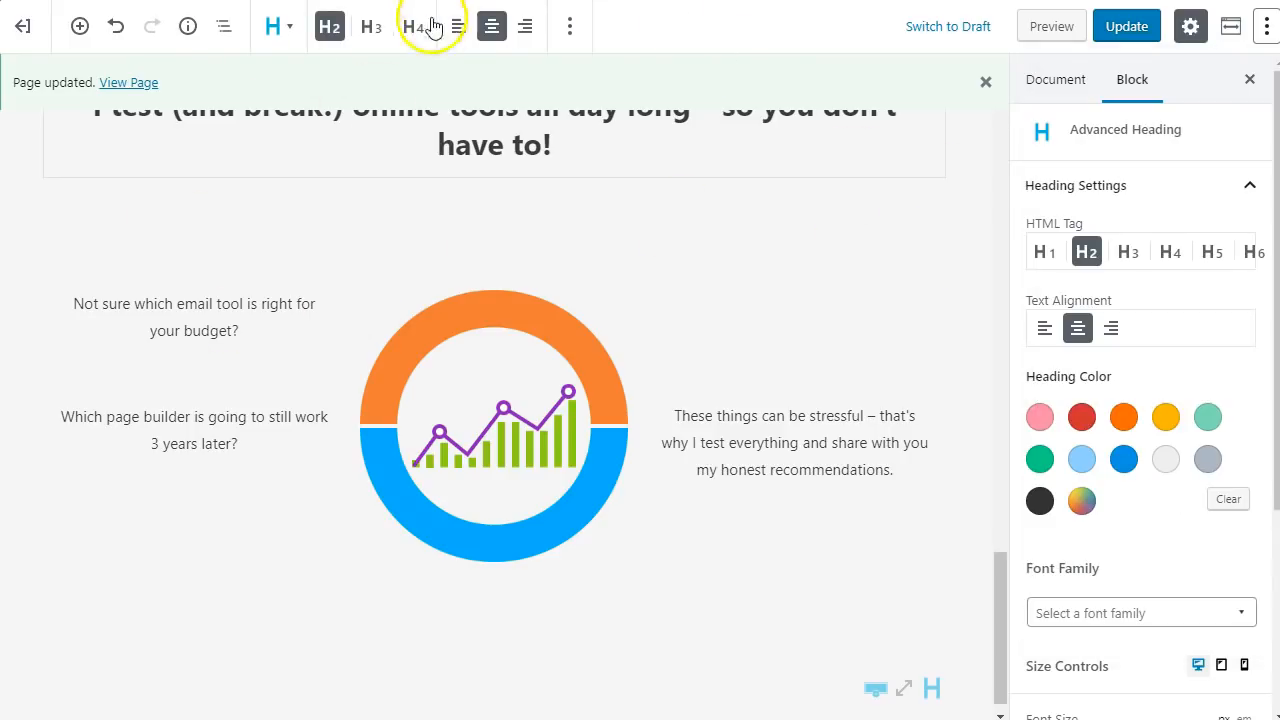
View the published page and examine the text alignment in the three-column section around the circular chart graphic
click(120, 84)
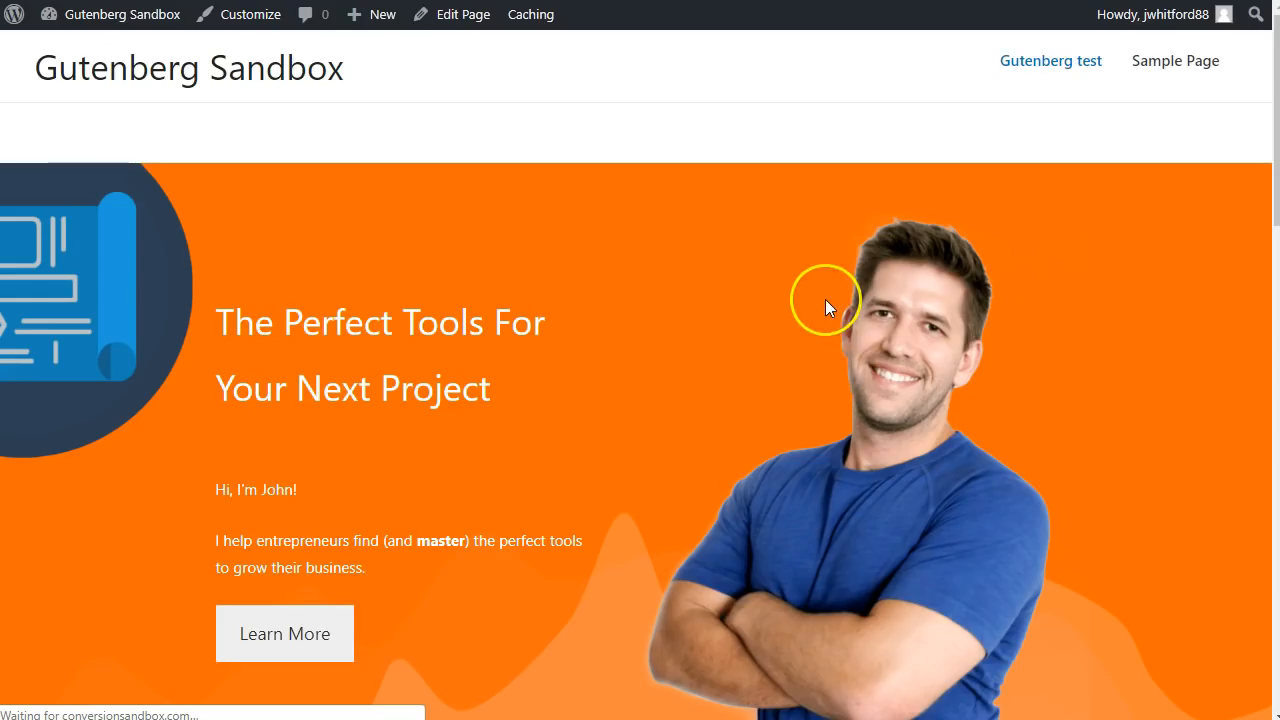
scroll(826, 306, down, 15)
scroll(826, 306, up, 3)
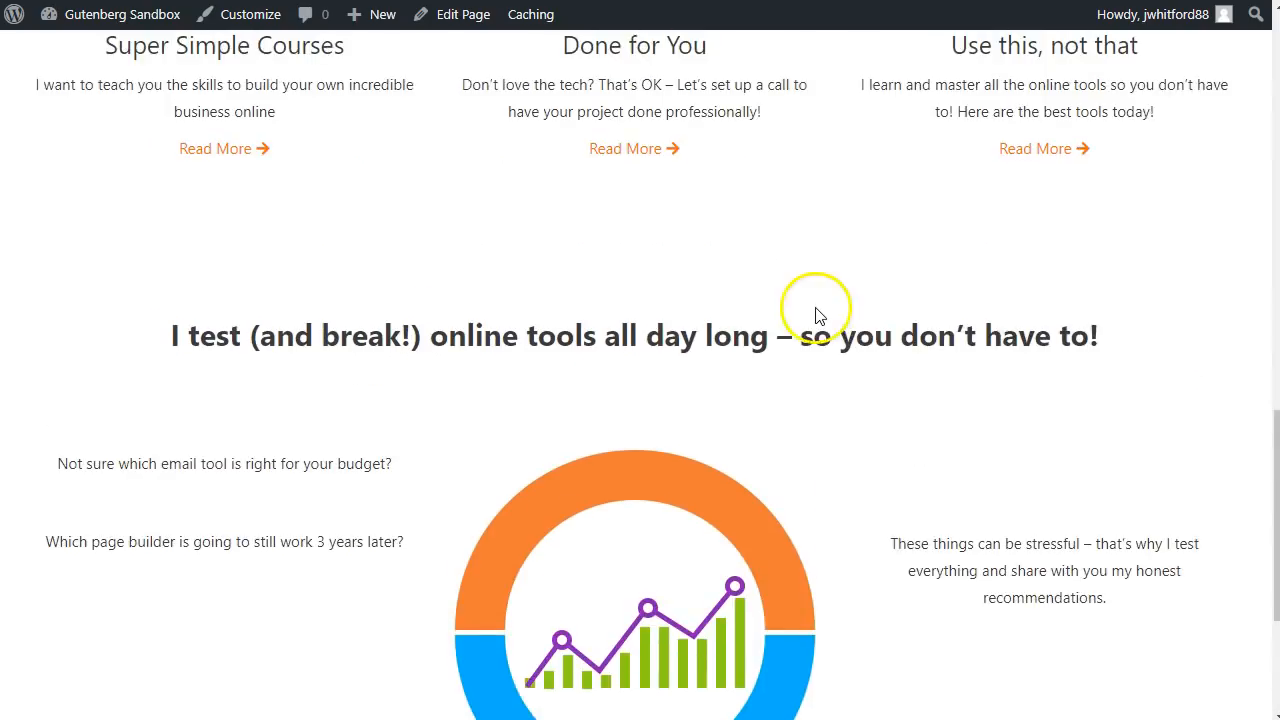
scroll(814, 300, down, 2)
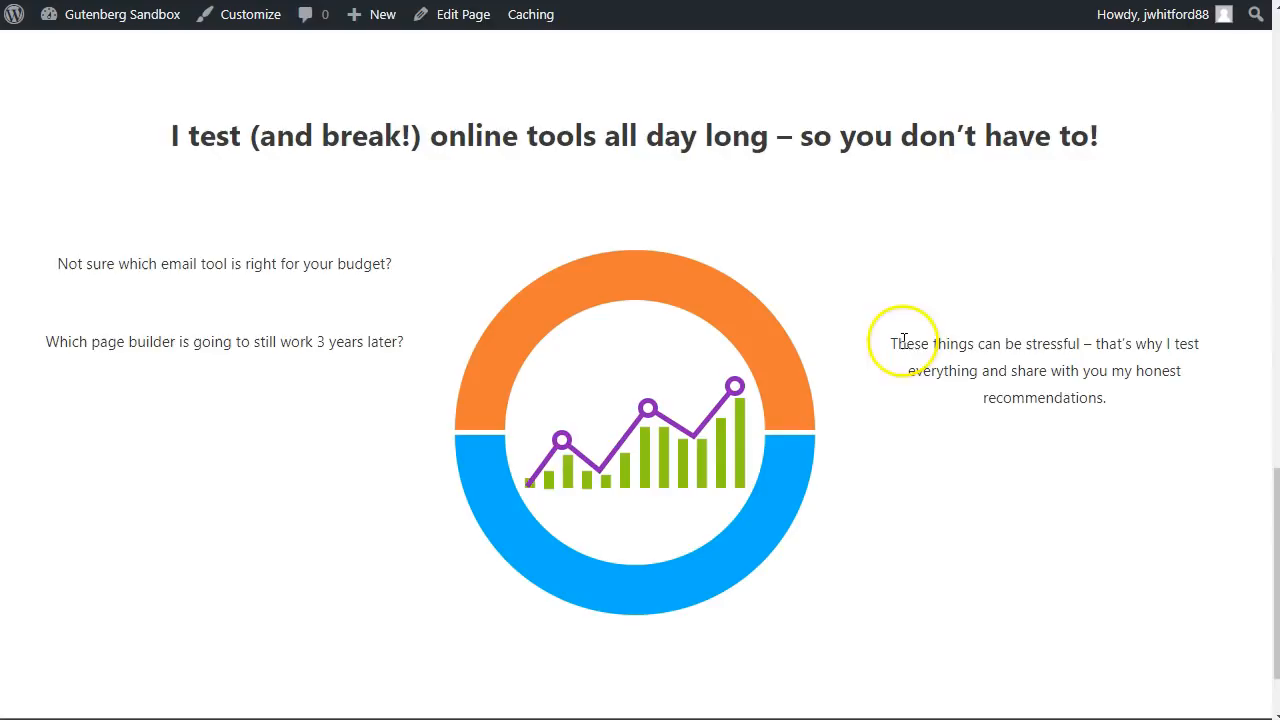
drag(78, 263, 417, 257)
click(388, 257)
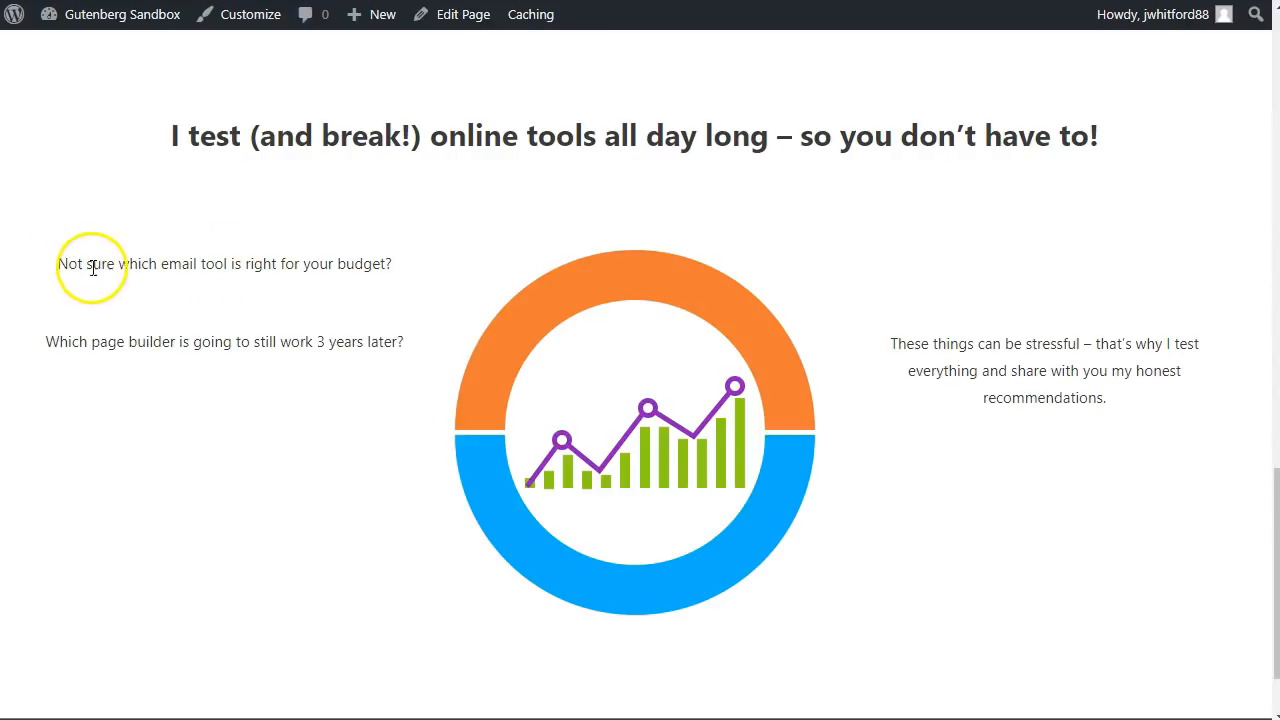
drag(62, 266, 243, 260)
click(231, 292)
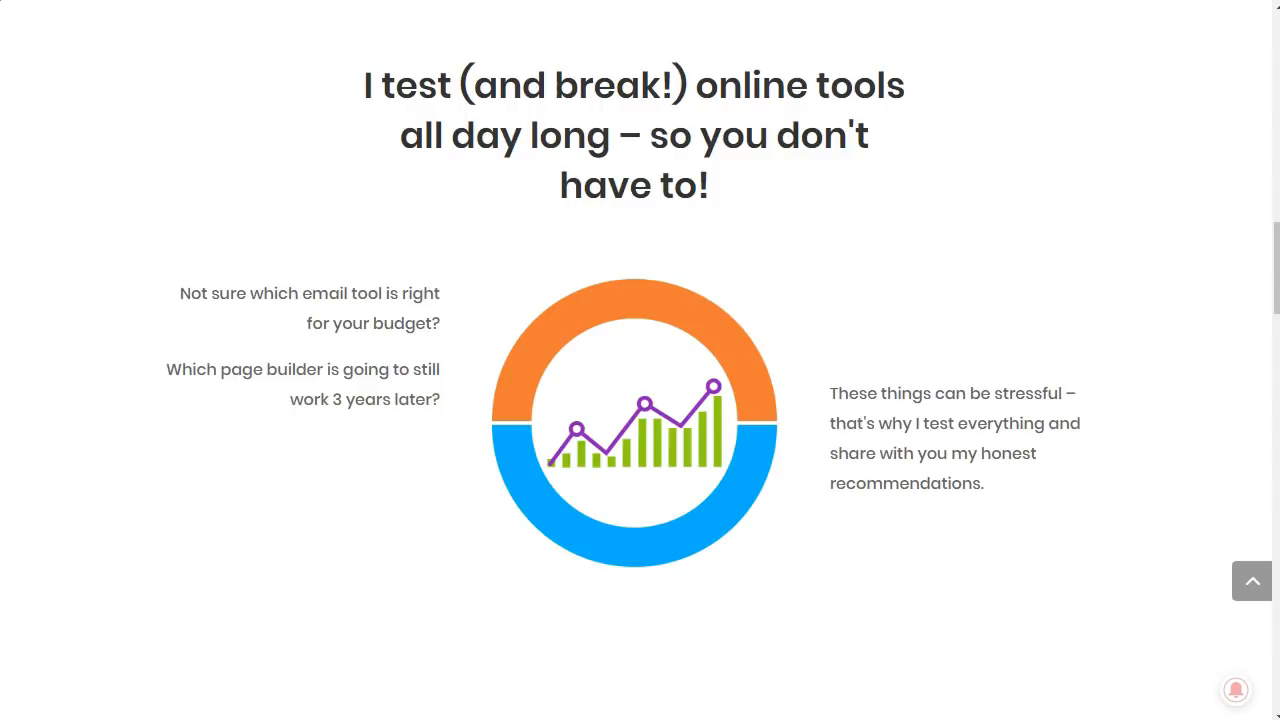
Check the reference homepage to see which section follows the circular chart graphic
scroll(910, 288, down, 8)
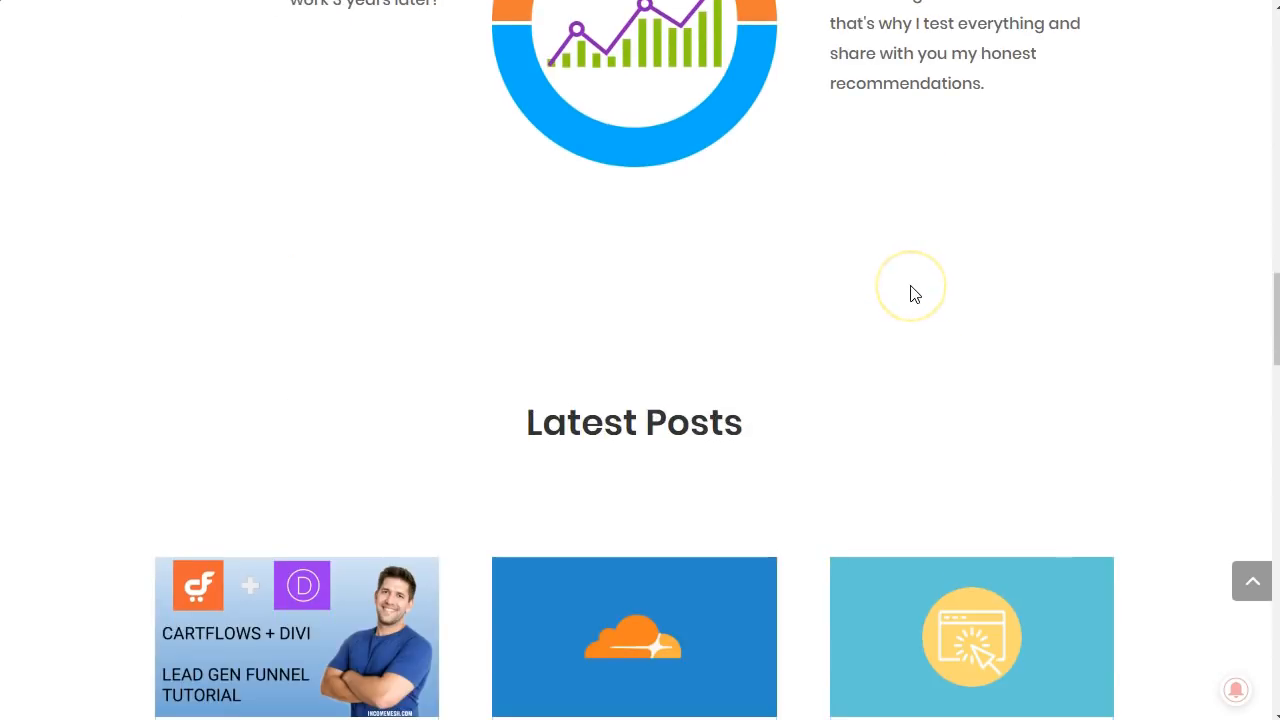
scroll(911, 287, up, 3)
scroll(911, 287, down, 3)
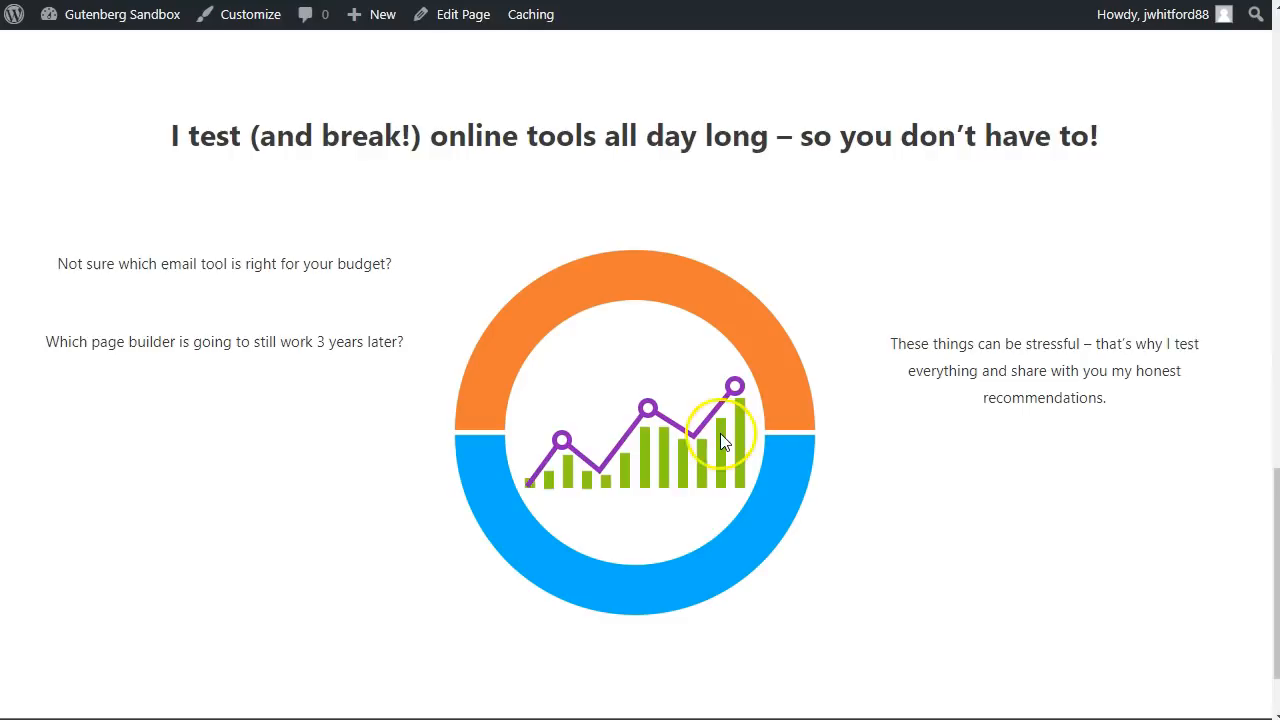
Reopen the page for editing and add a centered H2 heading "Latest Posts" below the circular chart row
click(457, 14)
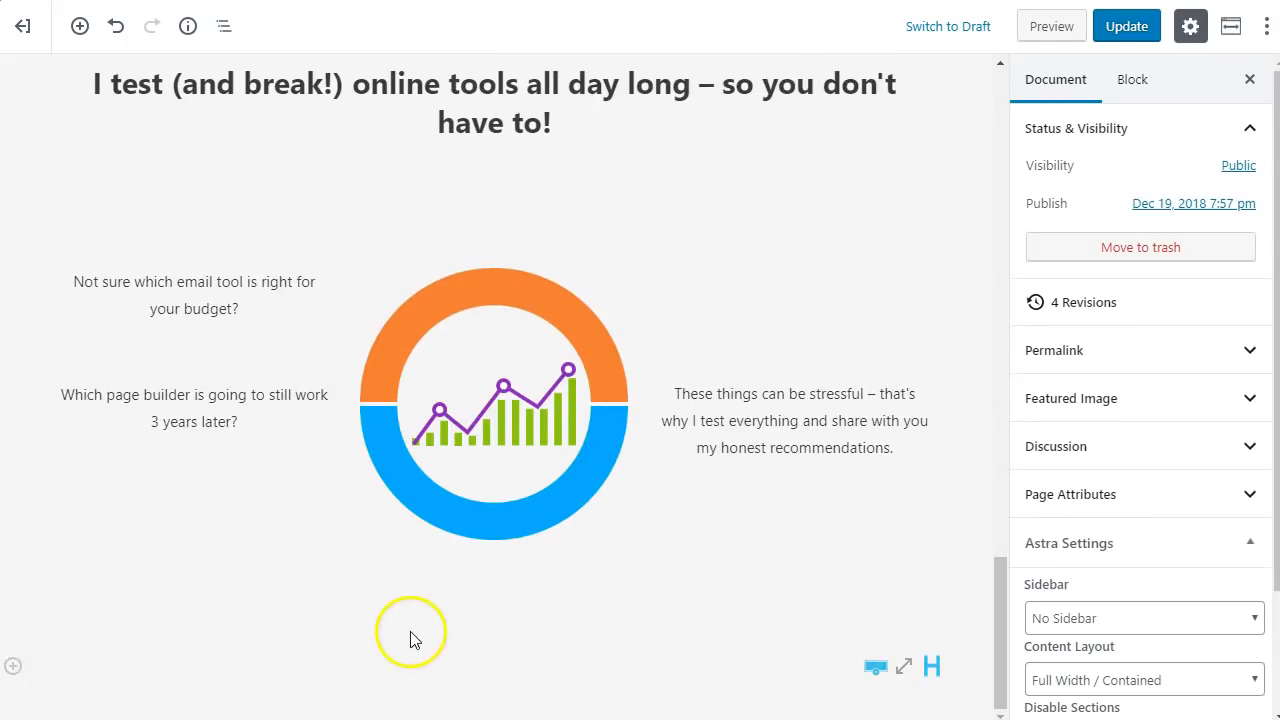
click(188, 668)
text(Latest Posts)
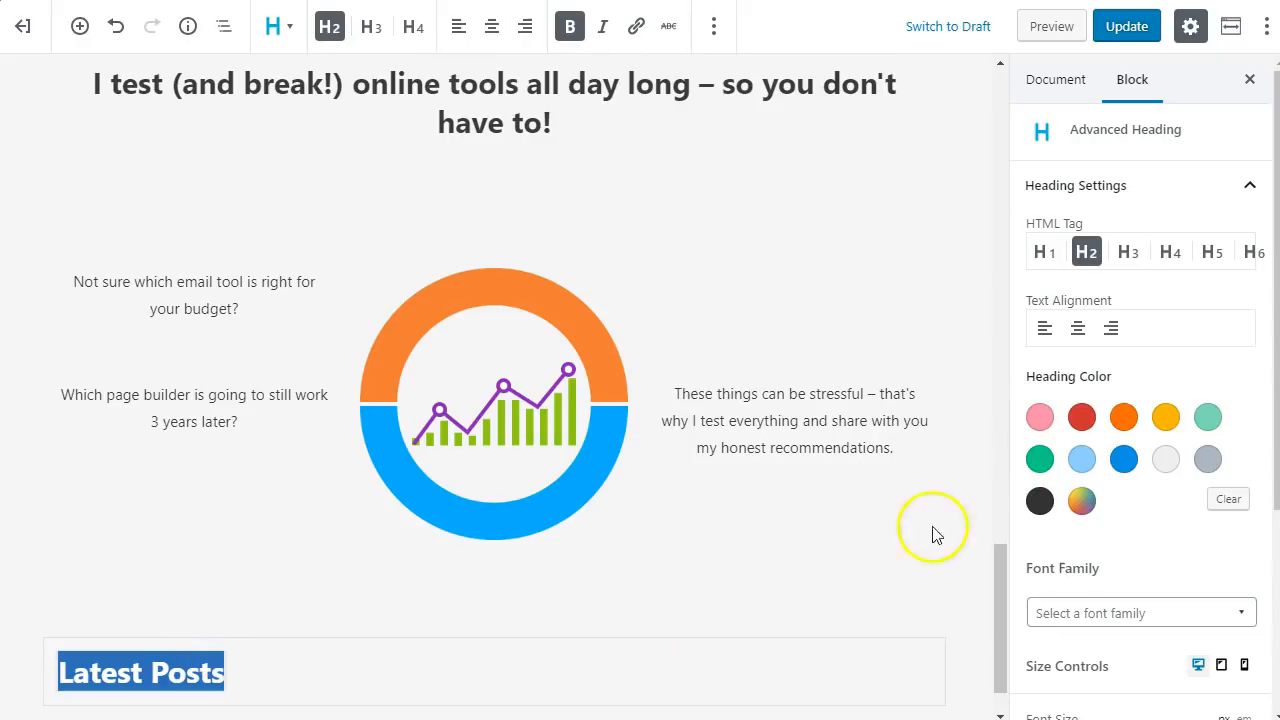
click(1077, 328)
click(849, 560)
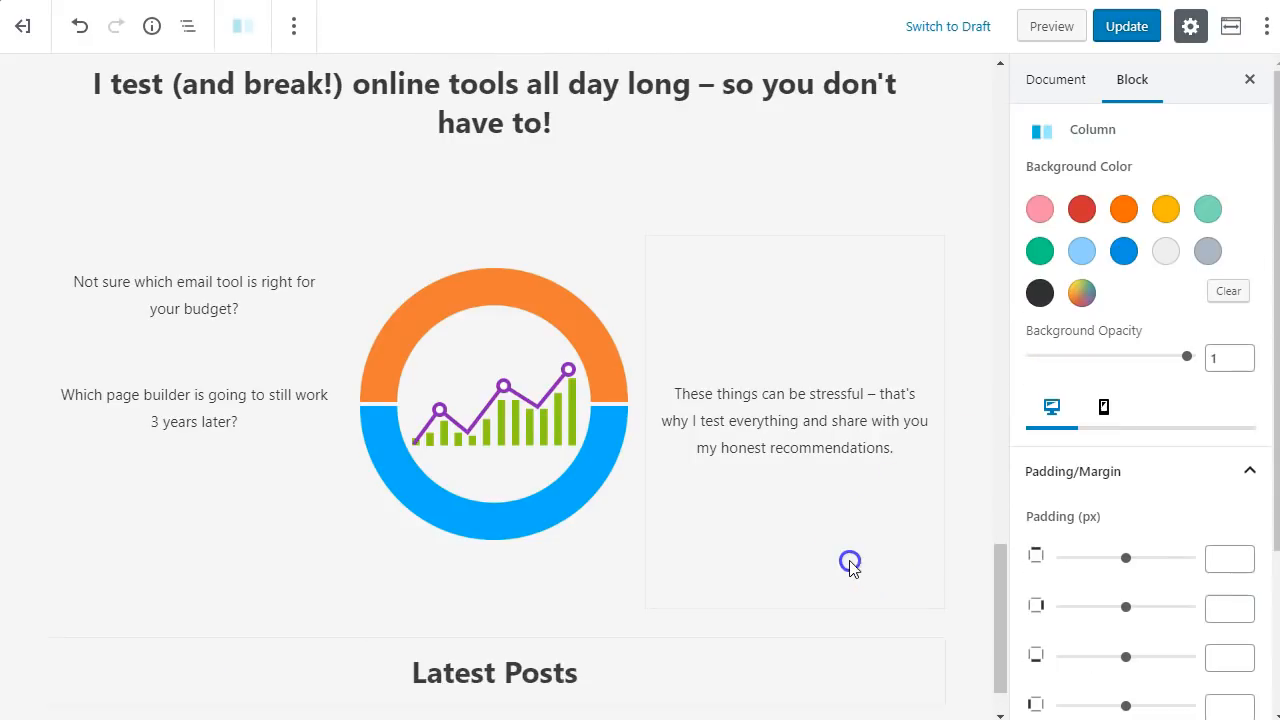
Insert an AB Post Grid block below the "Latest Posts" heading
scroll(808, 586, down, 1)
click(684, 611)
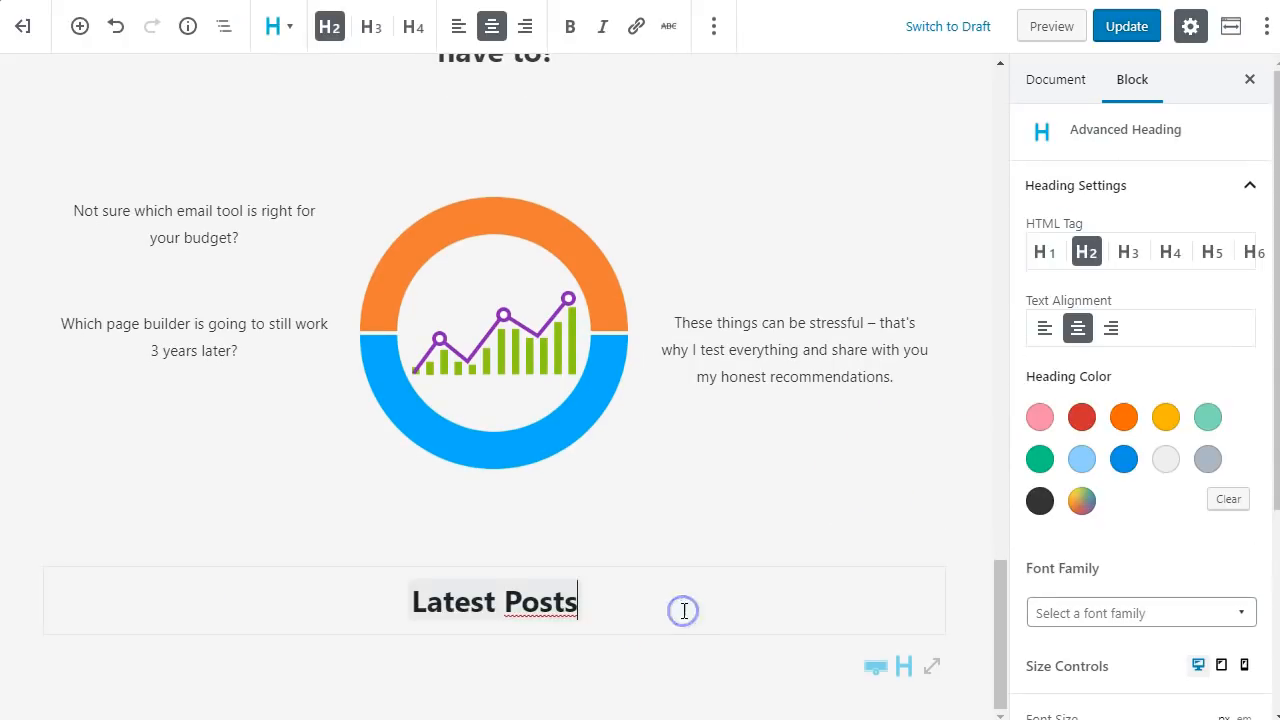
key(Return)
text(/pos)
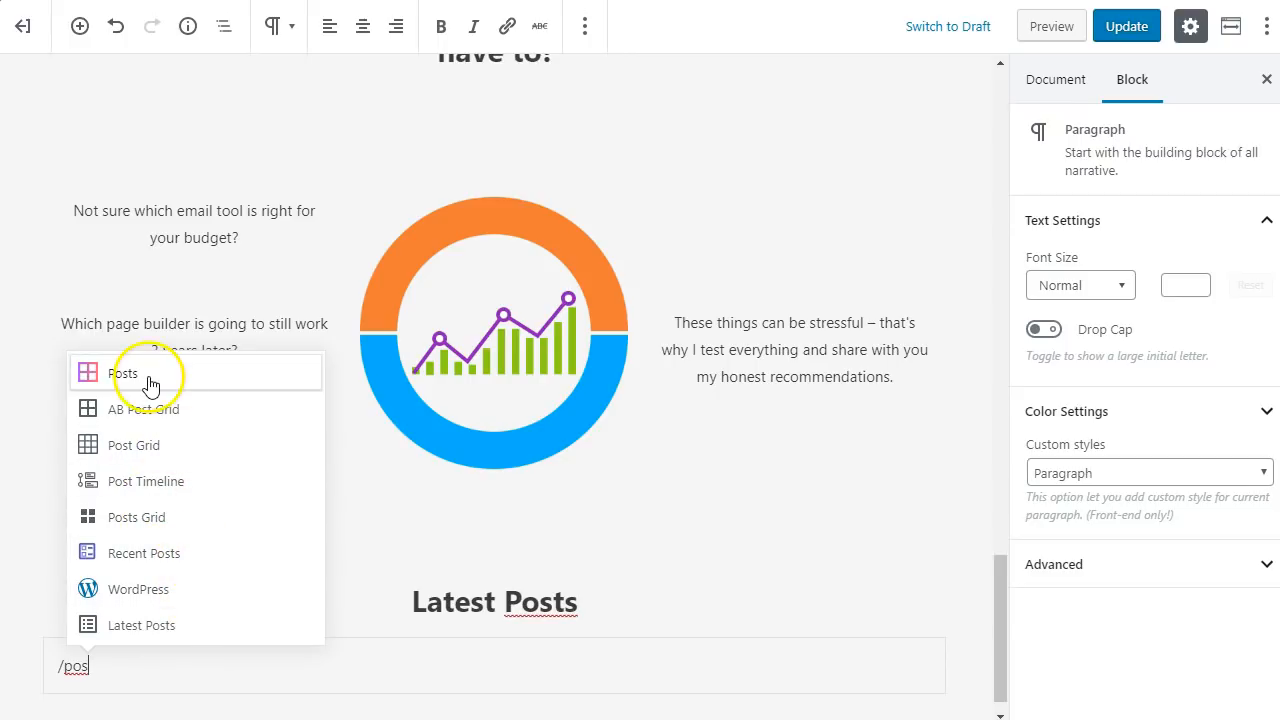
click(187, 449)
click(218, 421)
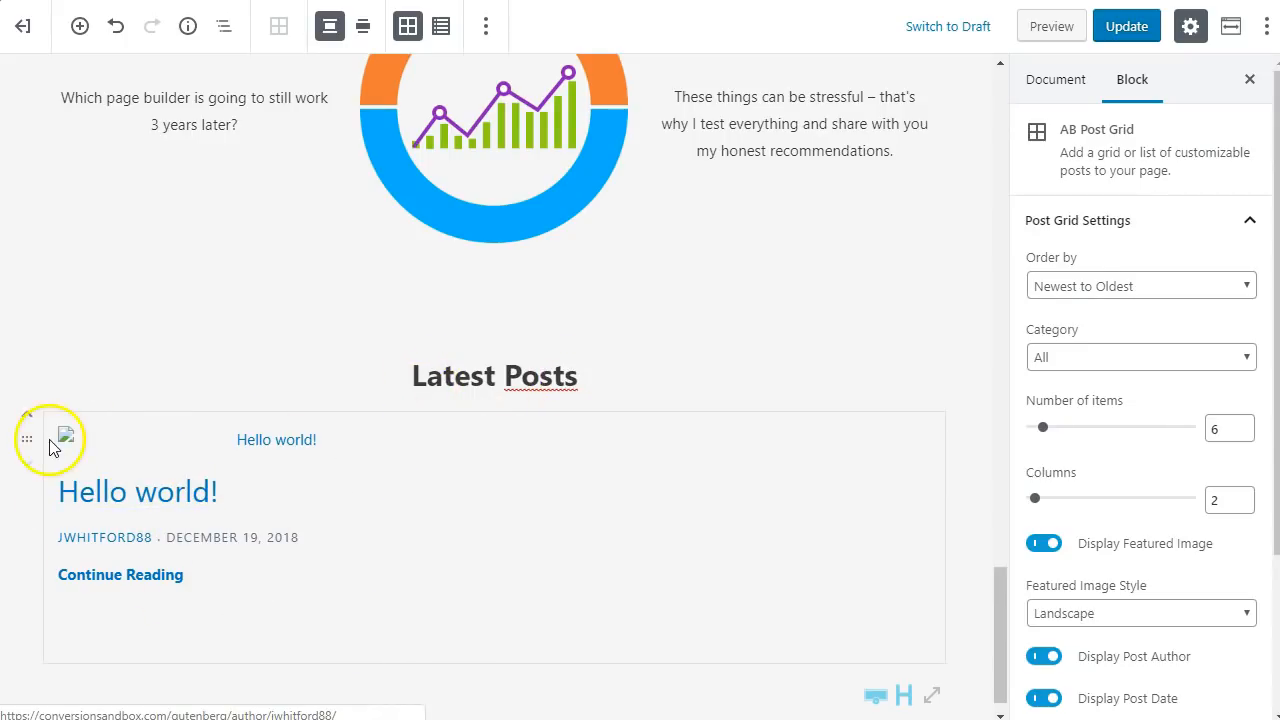
Review the post grid's columns, featured image style and read-more link settings, and update the page
click(649, 388)
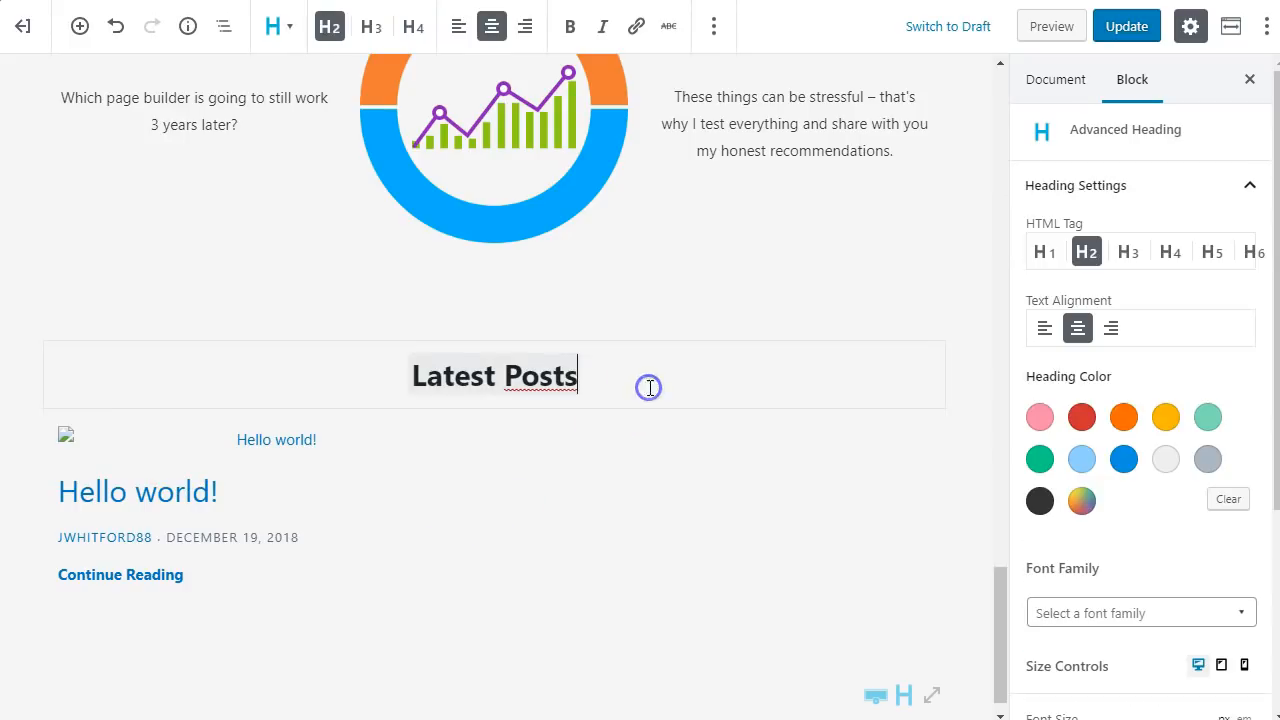
click(363, 514)
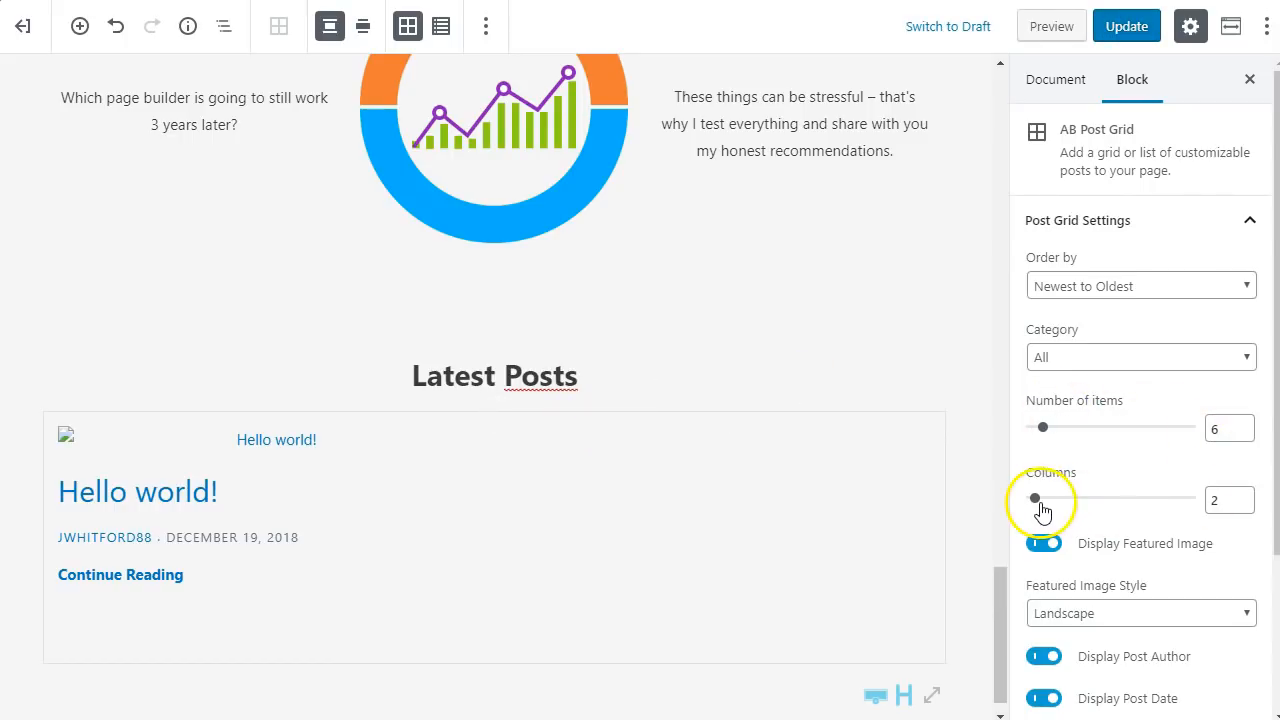
scroll(1078, 553, down, 2)
click(1101, 416)
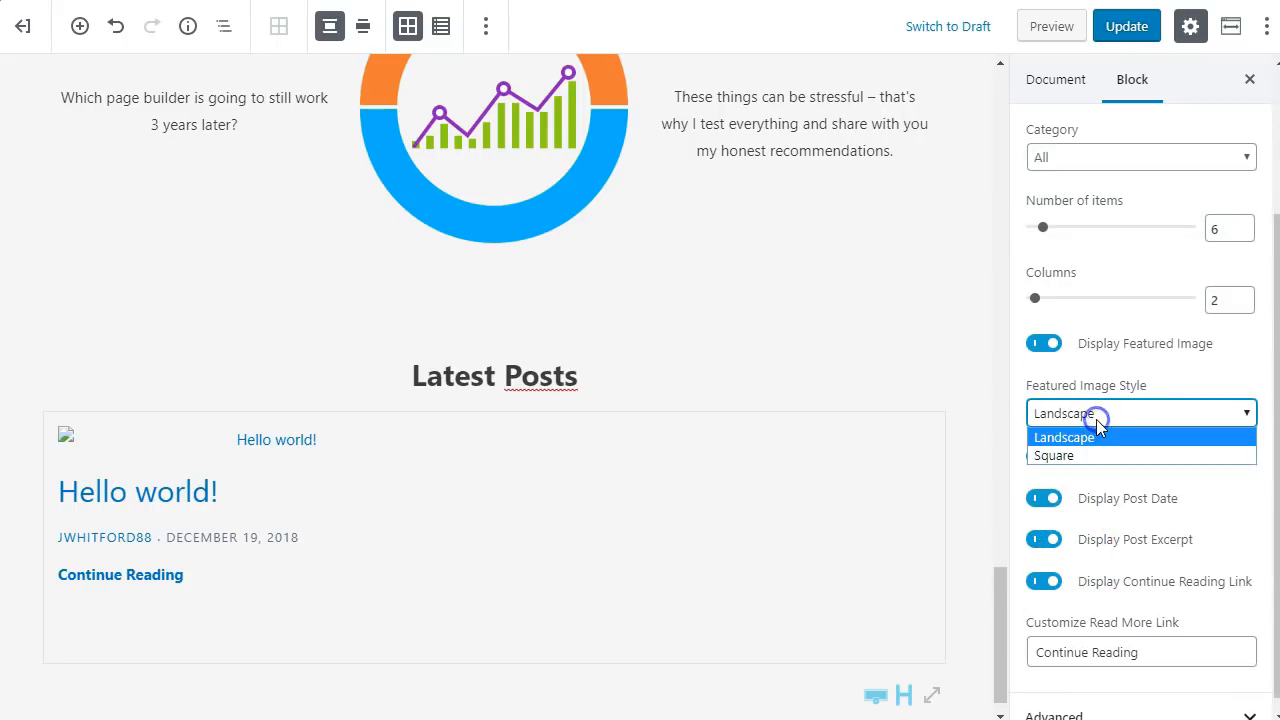
click(1101, 416)
scroll(1103, 478, down, 1)
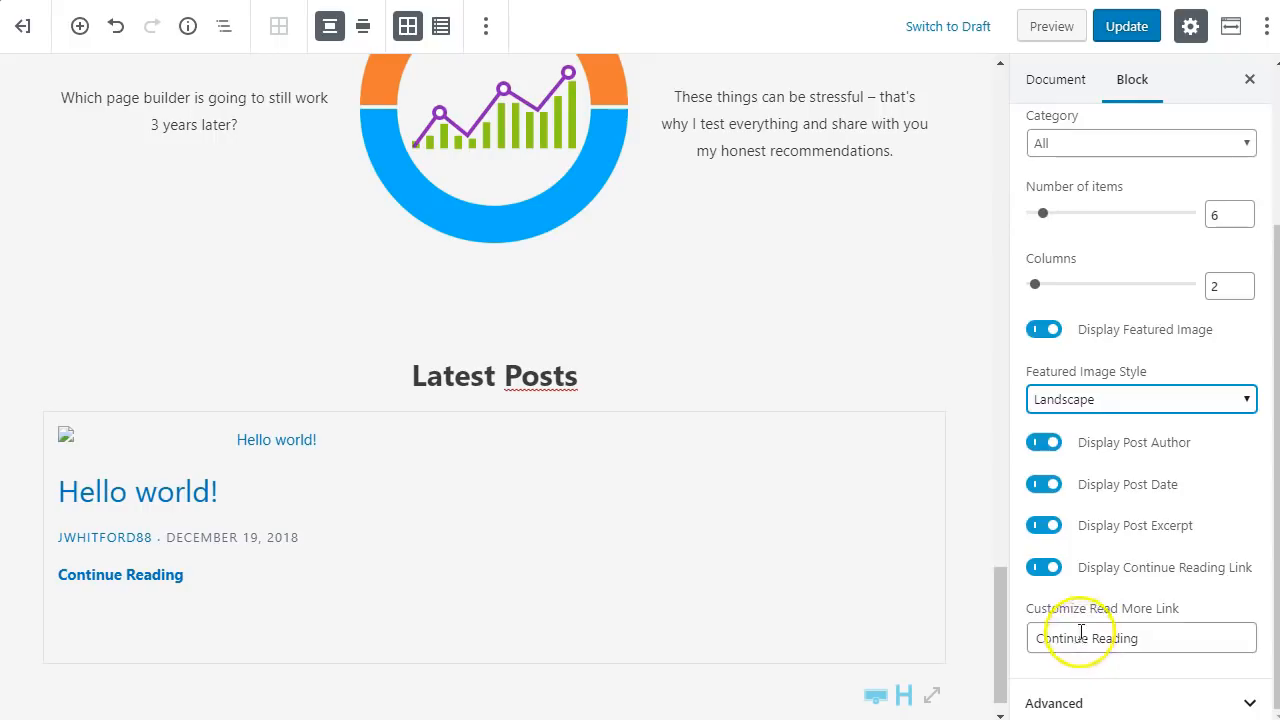
scroll(1080, 640, up, 3)
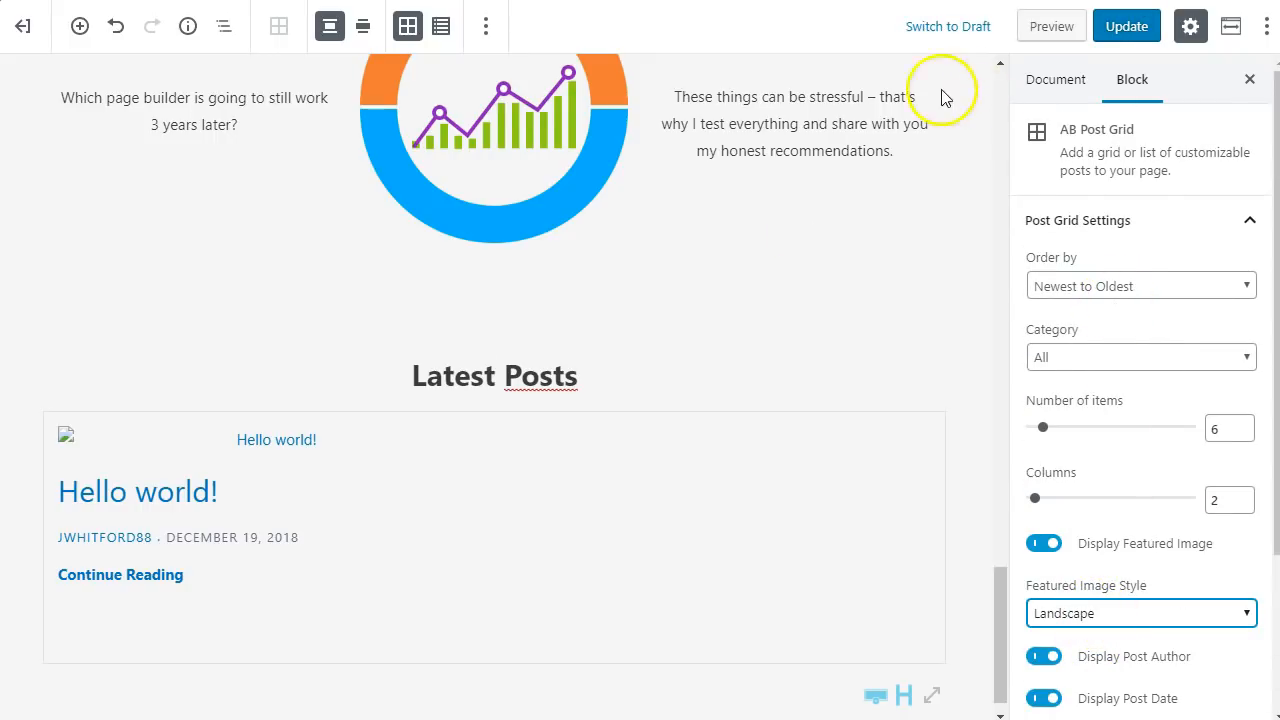
click(1100, 37)
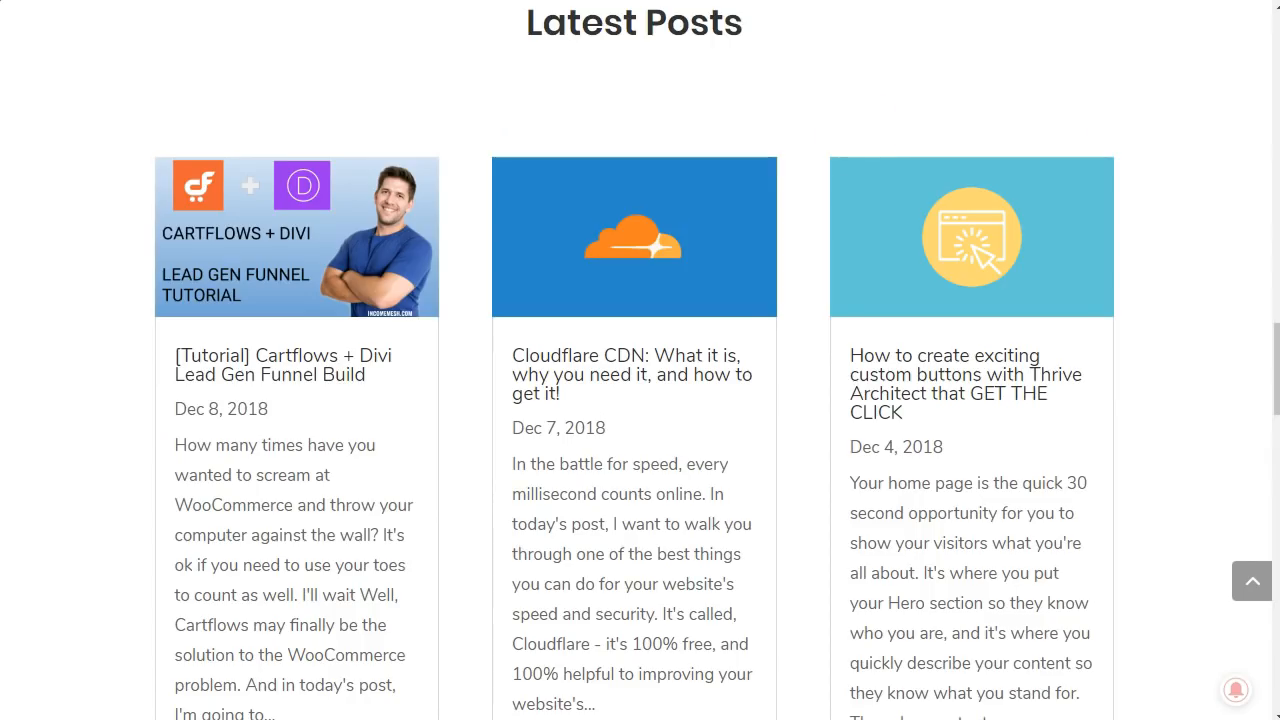
Examine the layout of the Latest Posts grid on the reference homepage, including its featured images and excerpts
scroll(763, 329, down, 7)
scroll(764, 417, up, 2)
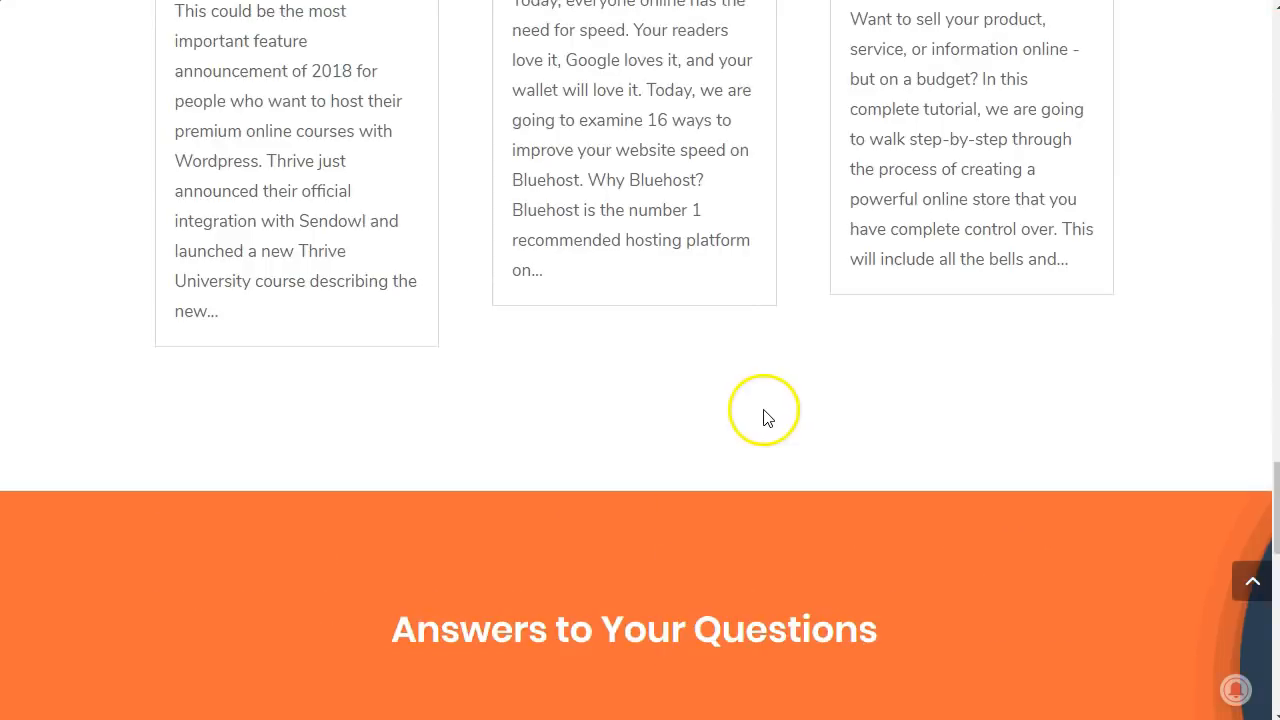
scroll(764, 417, up, 9)
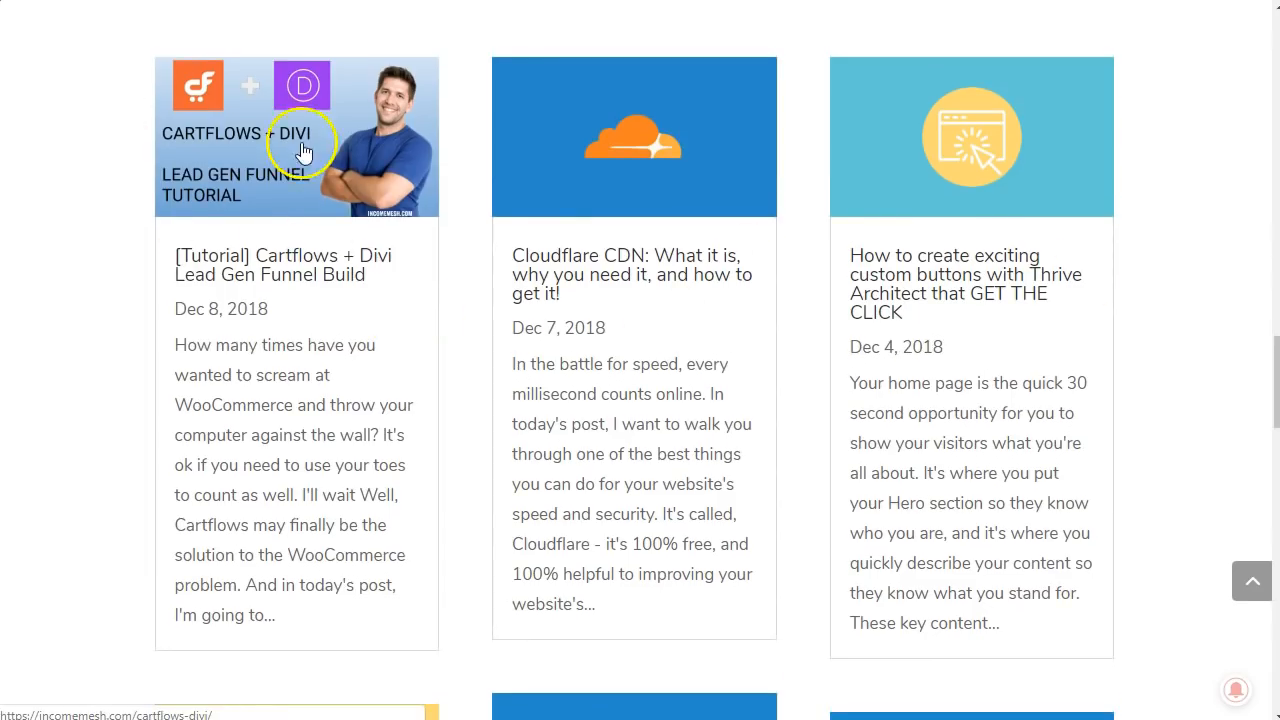
scroll(285, 180, down, 4)
scroll(430, 395, down, 5)
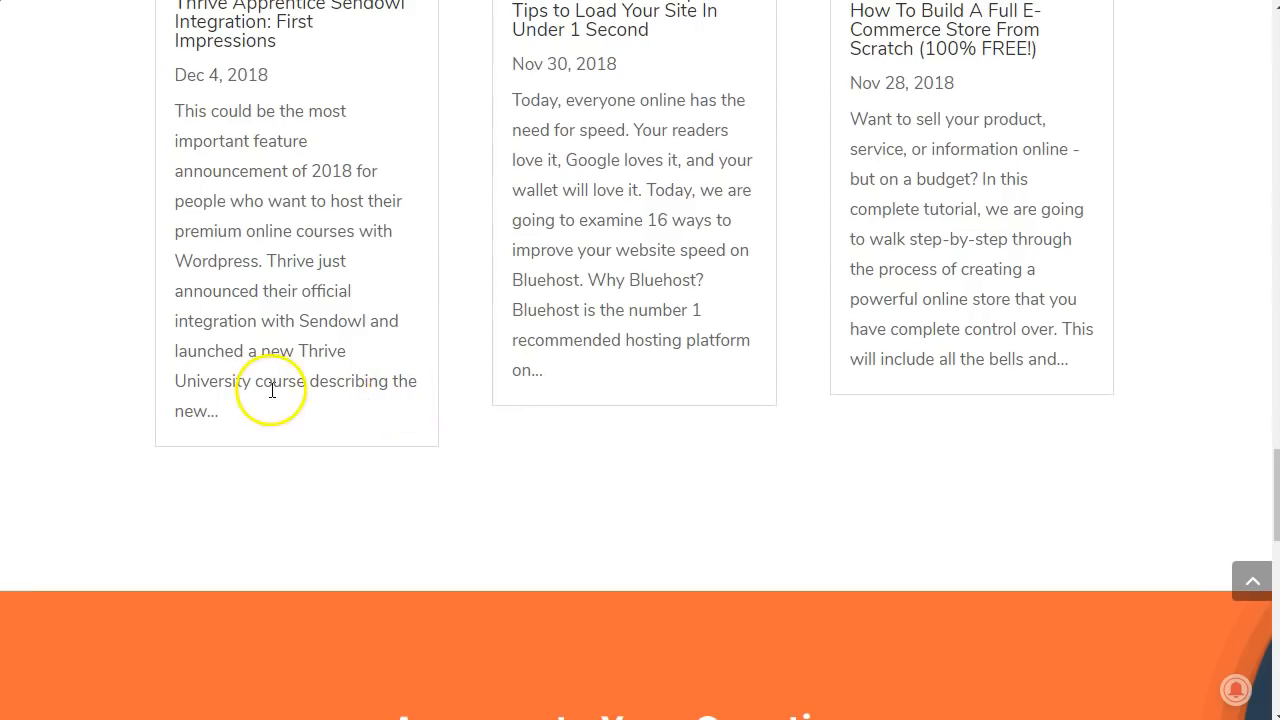
scroll(380, 388, down, 1)
scroll(430, 391, up, 2)
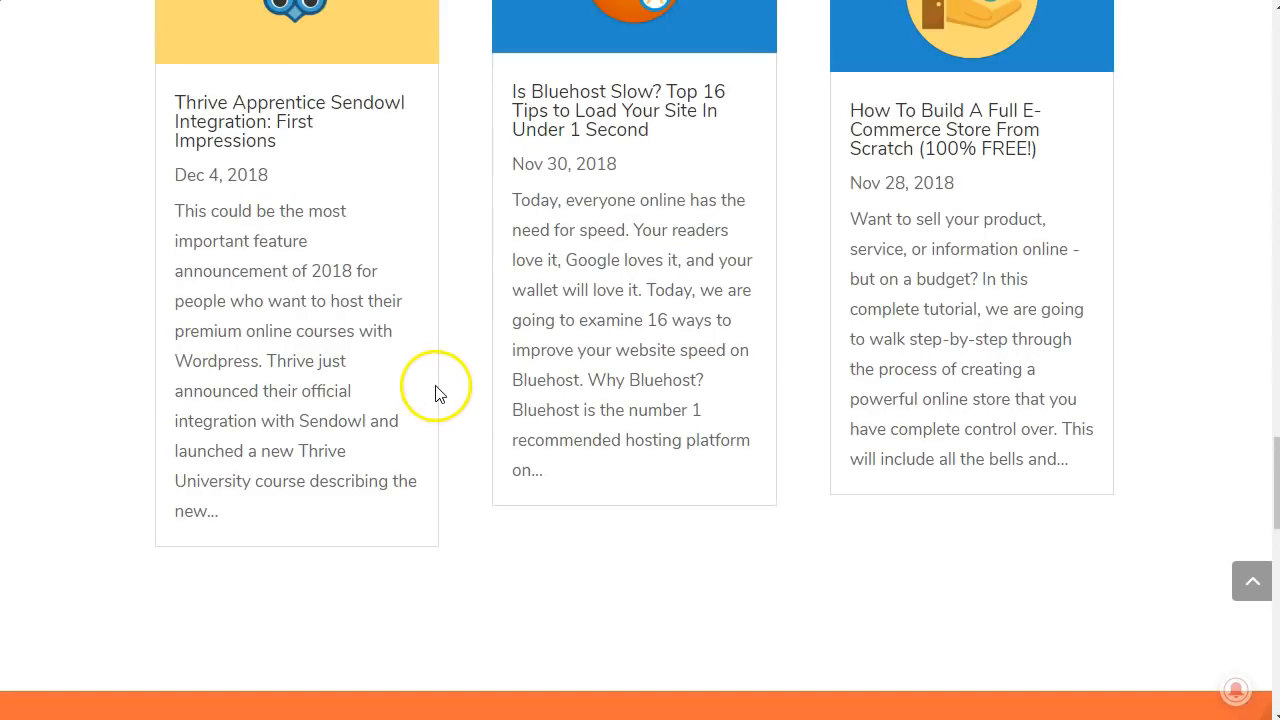
scroll(436, 397, up, 2)
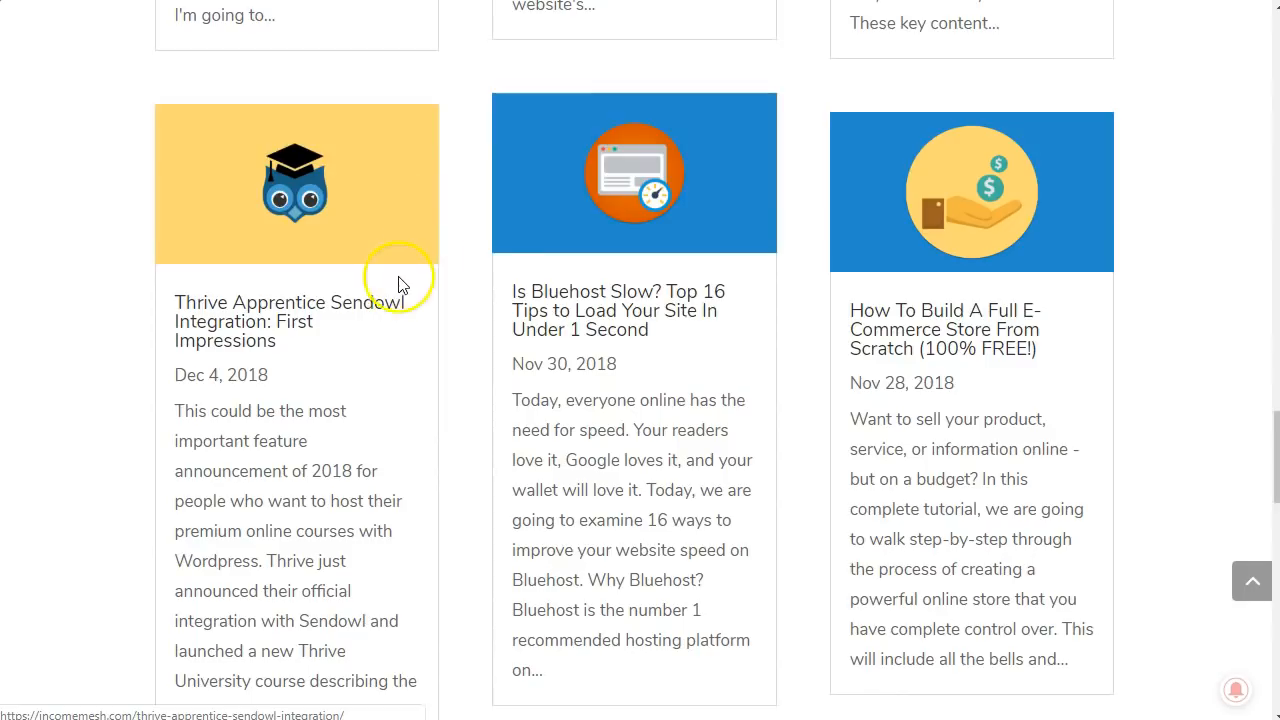
Examine the "Answers to Your Questions" section on the reference homepage, down to its question button
scroll(396, 289, down, 7)
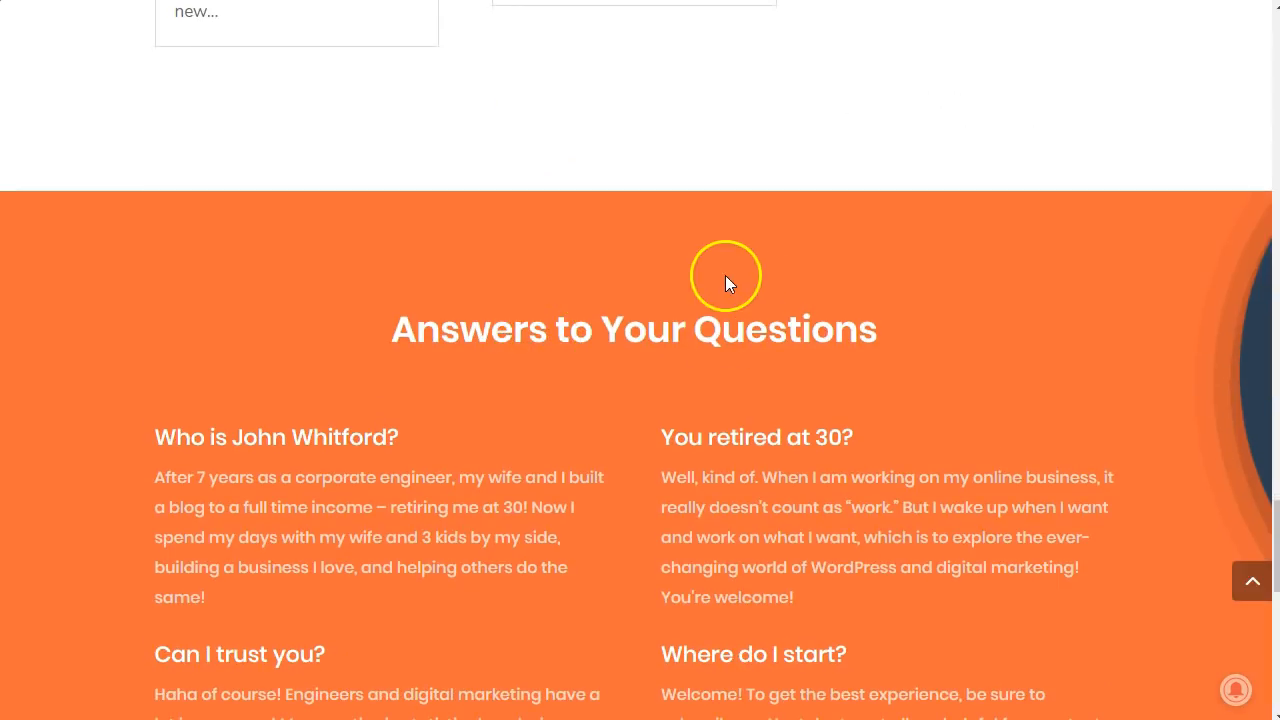
scroll(660, 284, down, 2)
scroll(1040, 274, up, 1)
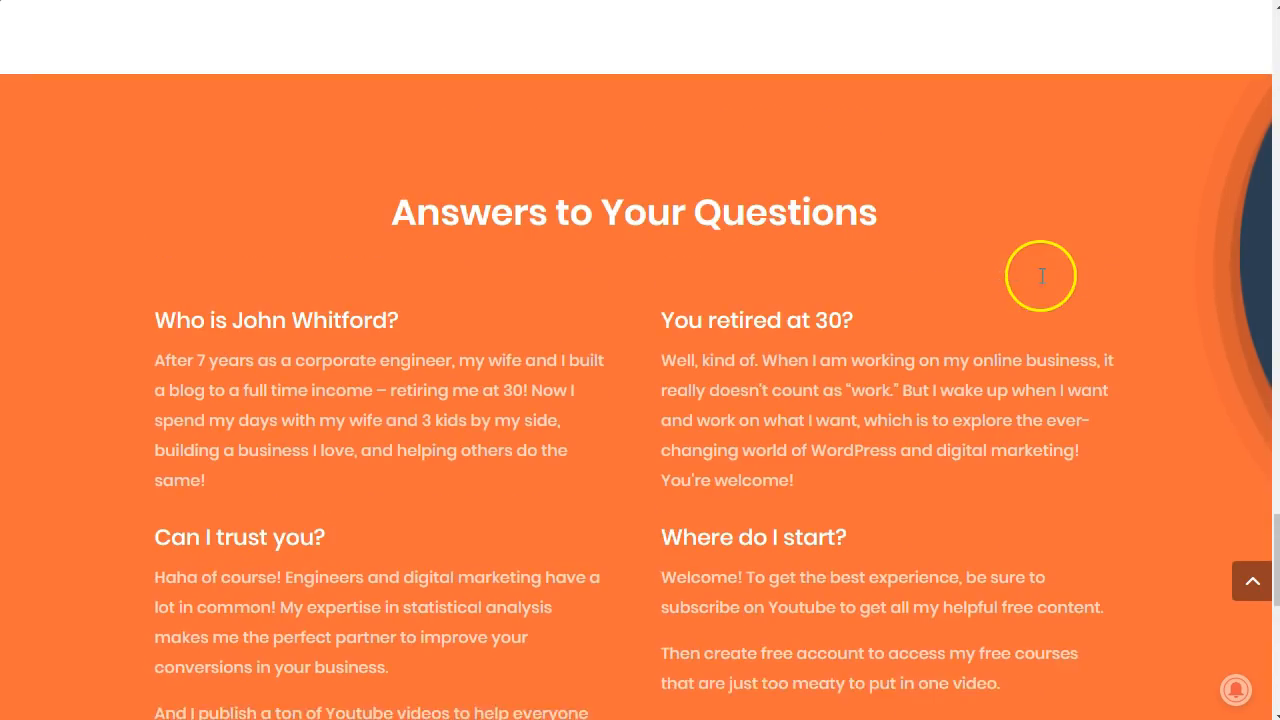
scroll(1057, 357, down, 4)
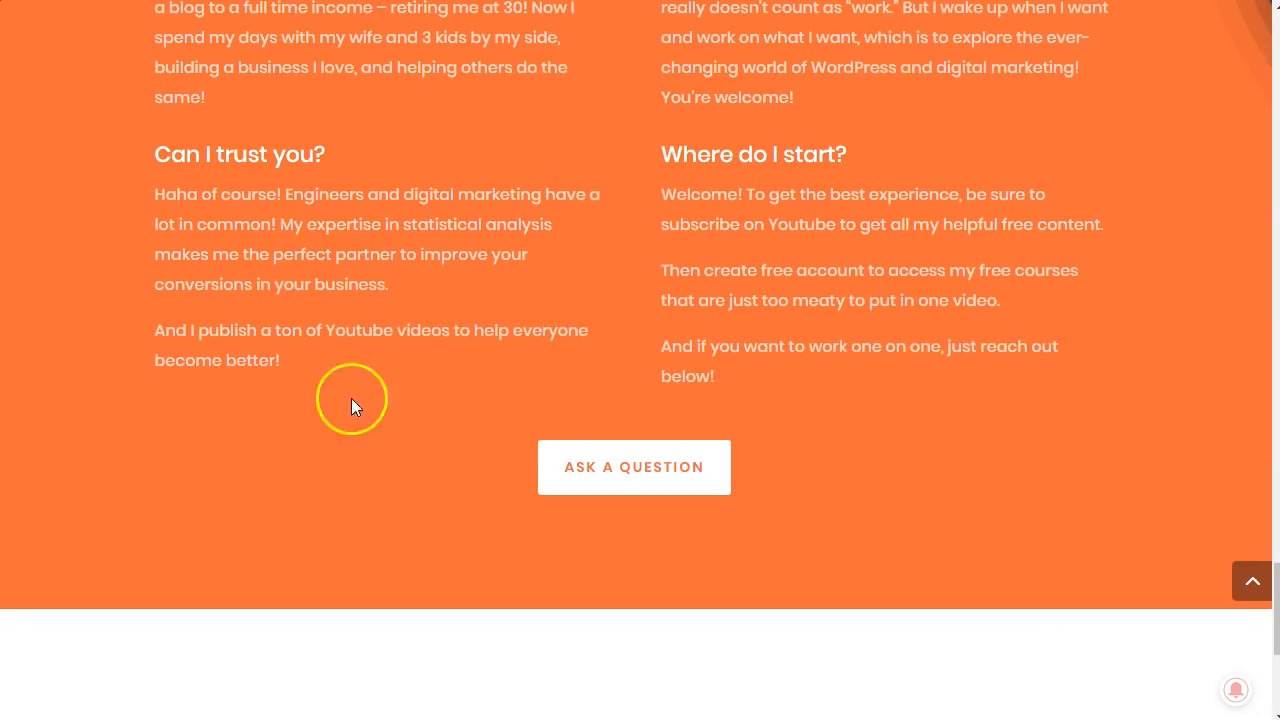
scroll(814, 82, up, 3)
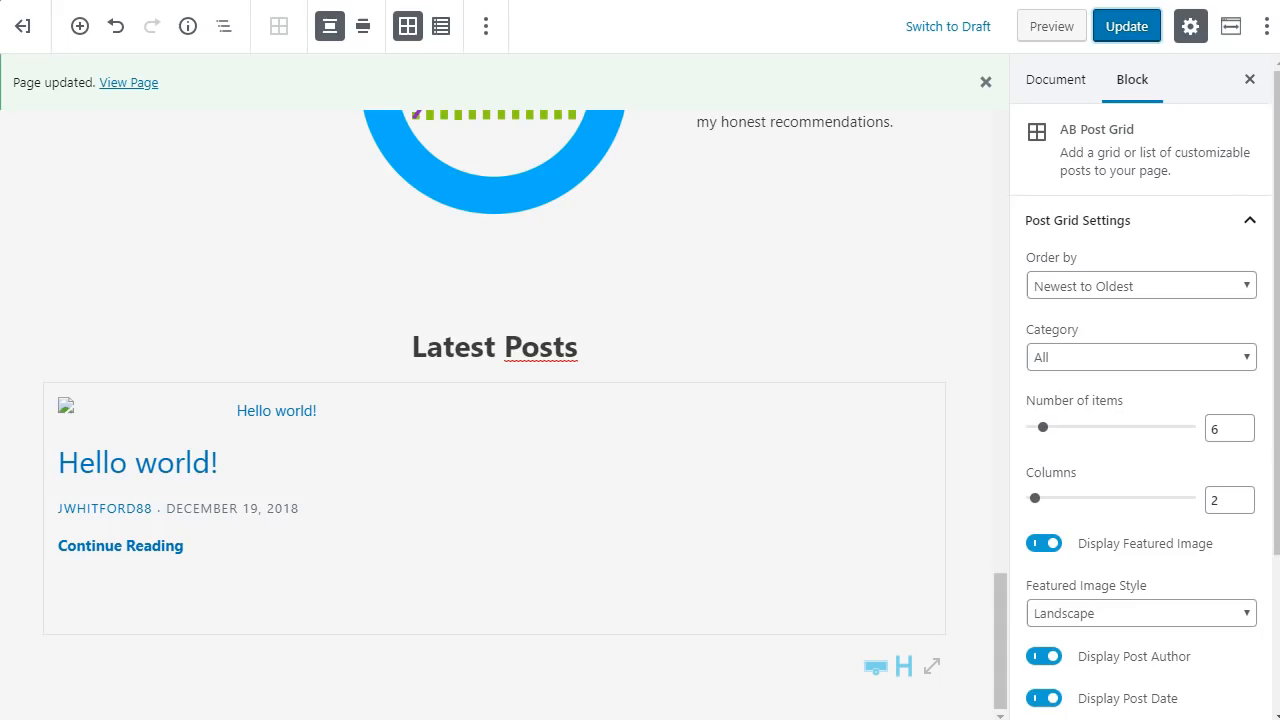
Insert a wrapper block below the post grid by searching the blocks for "wrapp"
click(326, 672)
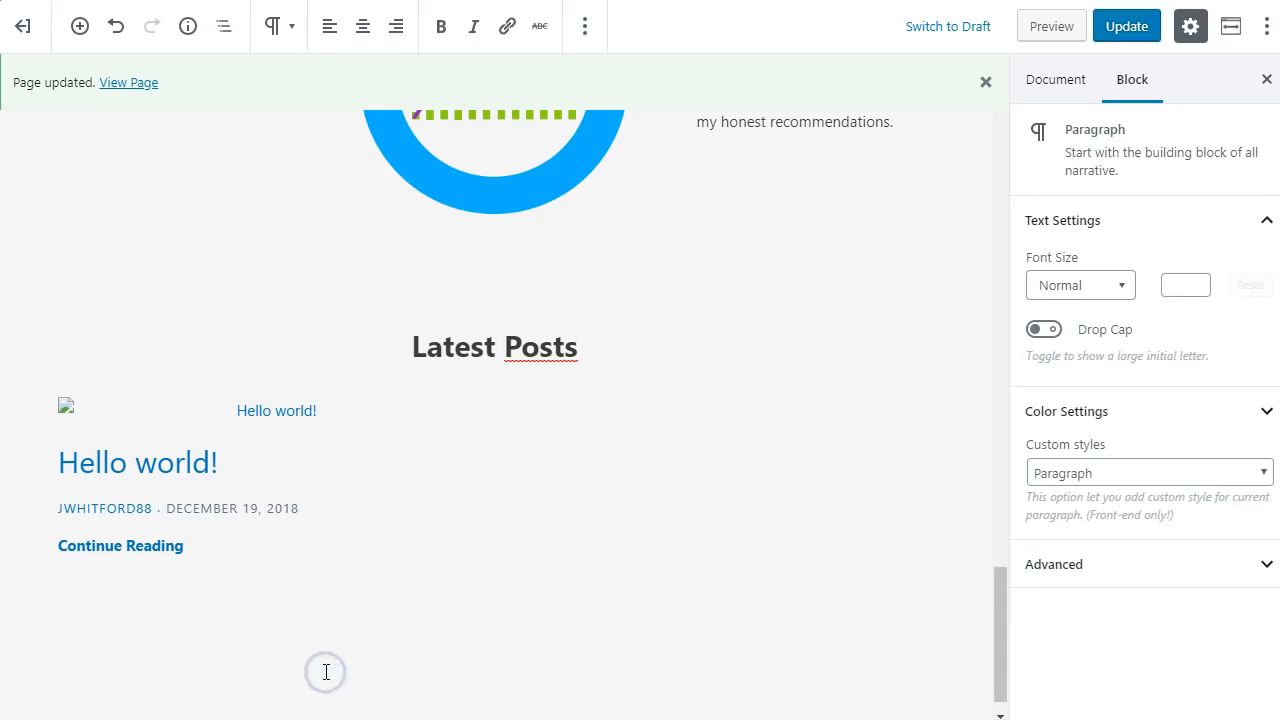
text(/)
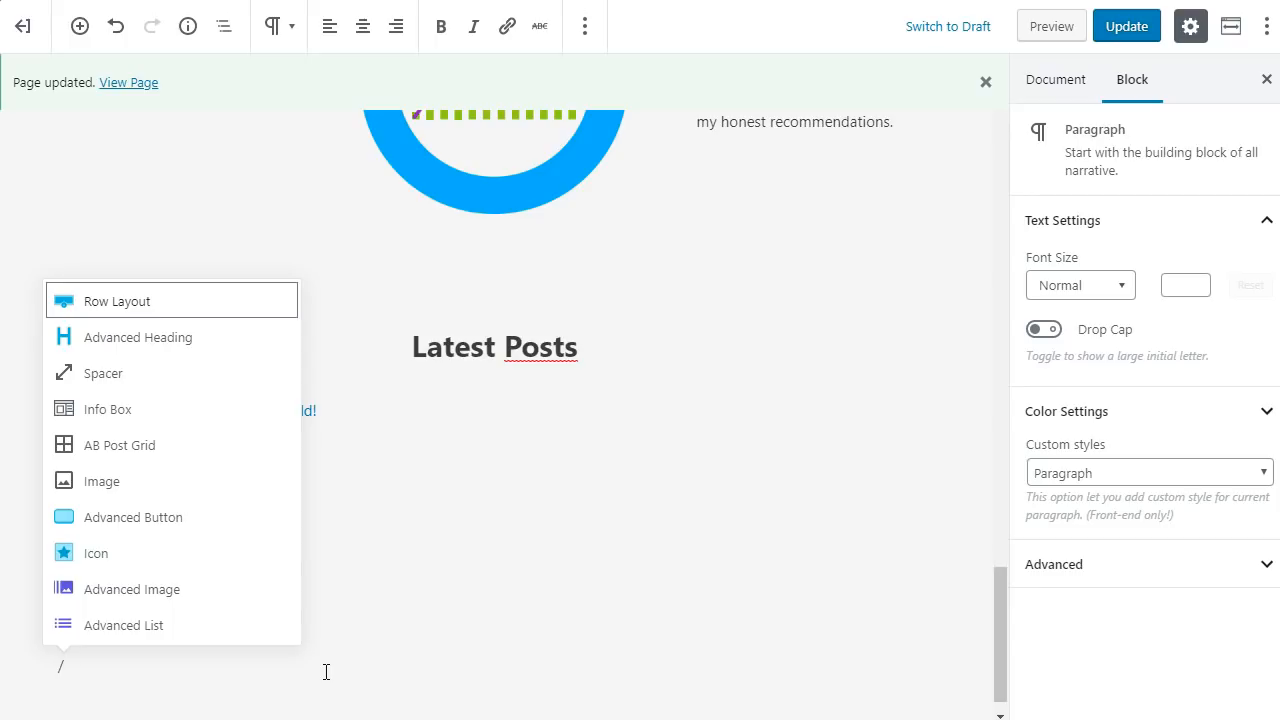
text(wrapp)
key(Return)
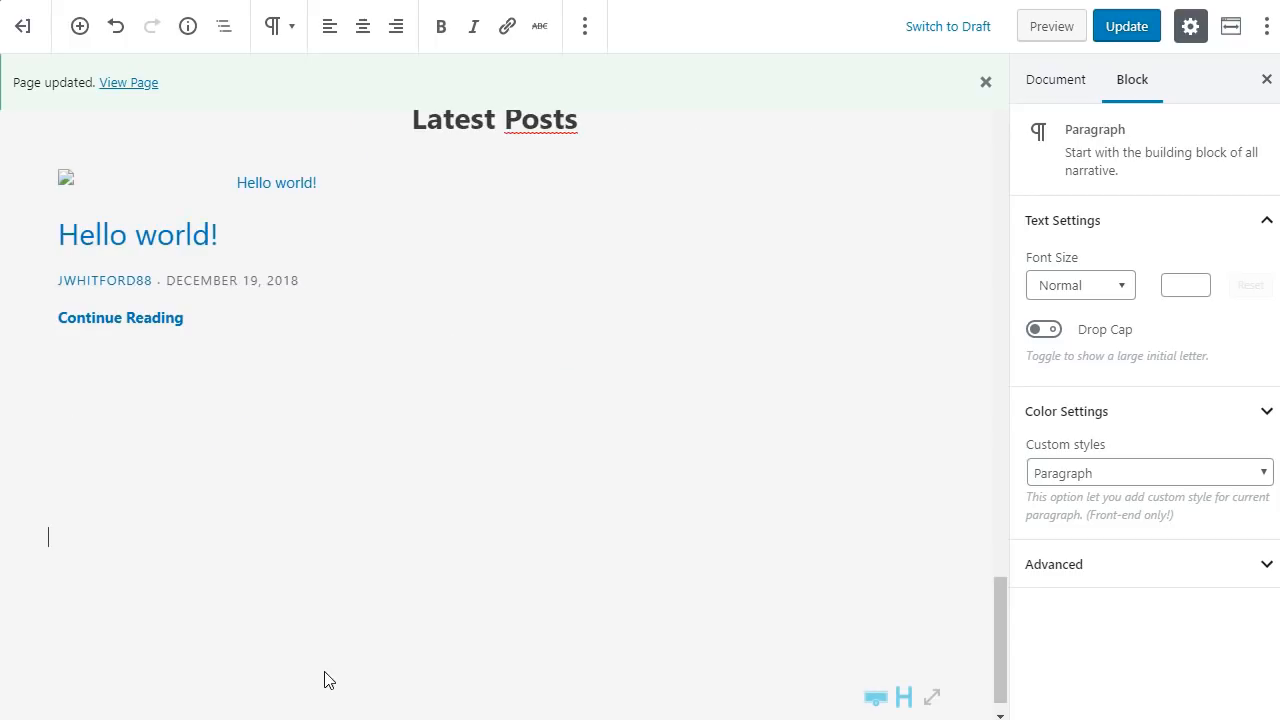
Insert the Wrapper (EB) block below the post grid and give it an orange background color
click(148, 466)
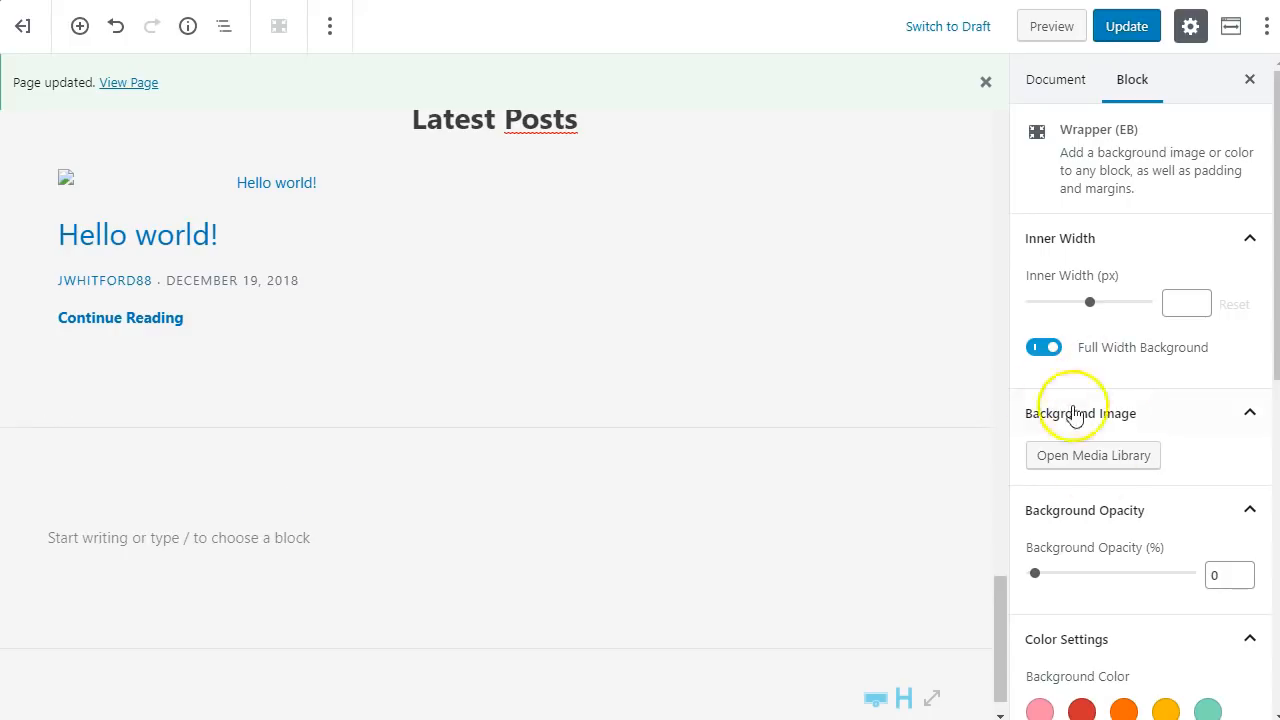
scroll(1128, 531, down, 1)
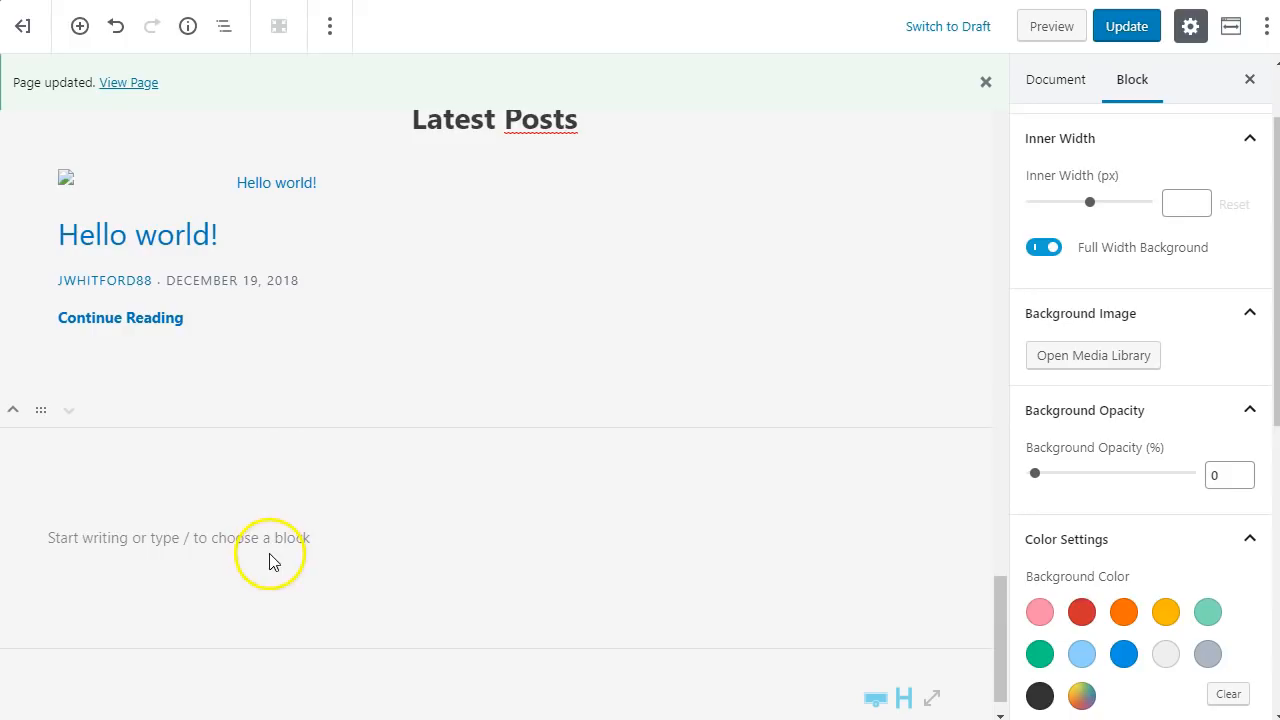
click(1123, 611)
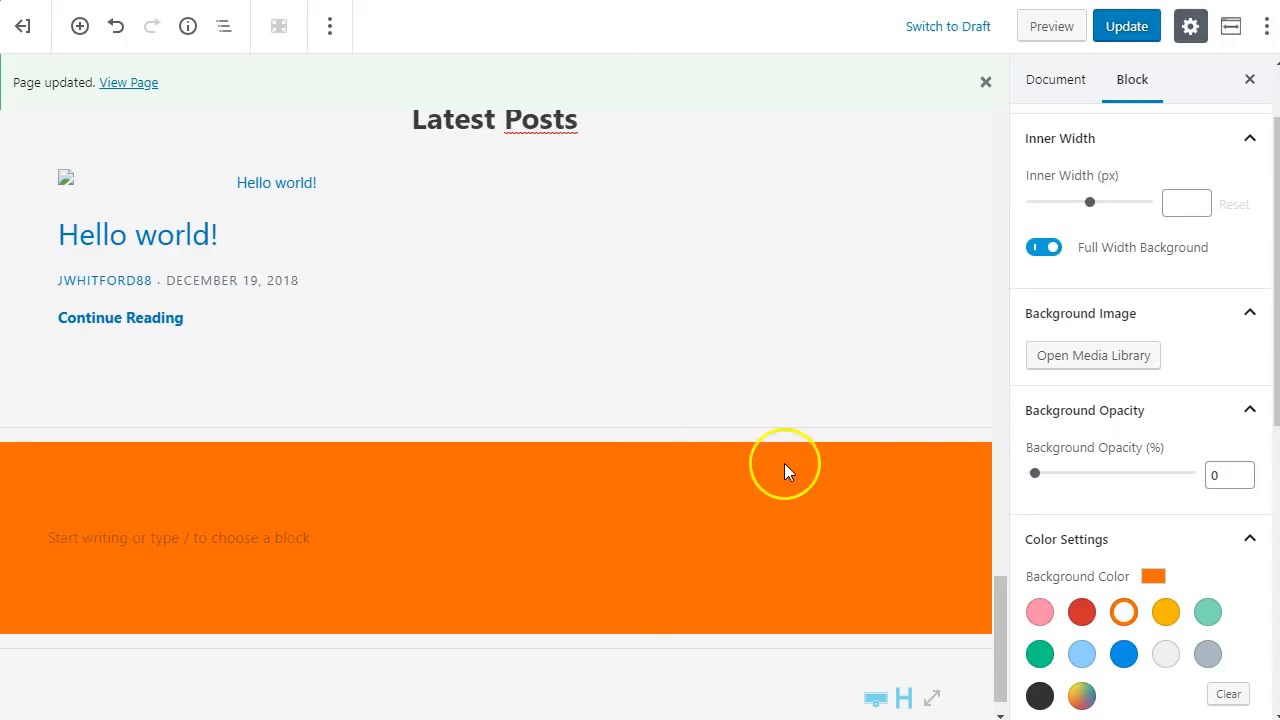
Upload Graph-Background-2.png to the media library and use it as the wrapper's background image, with background opacity at 0%
click(1112, 356)
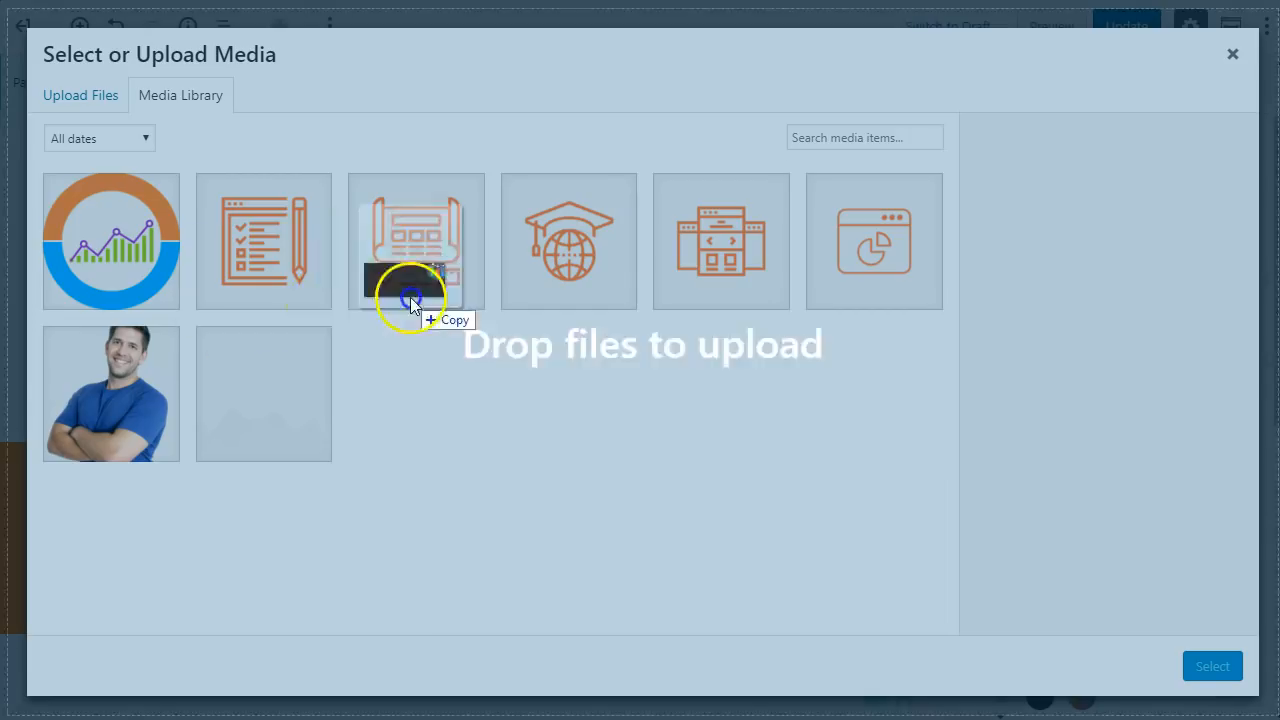
drag(410, 297, 425, 302)
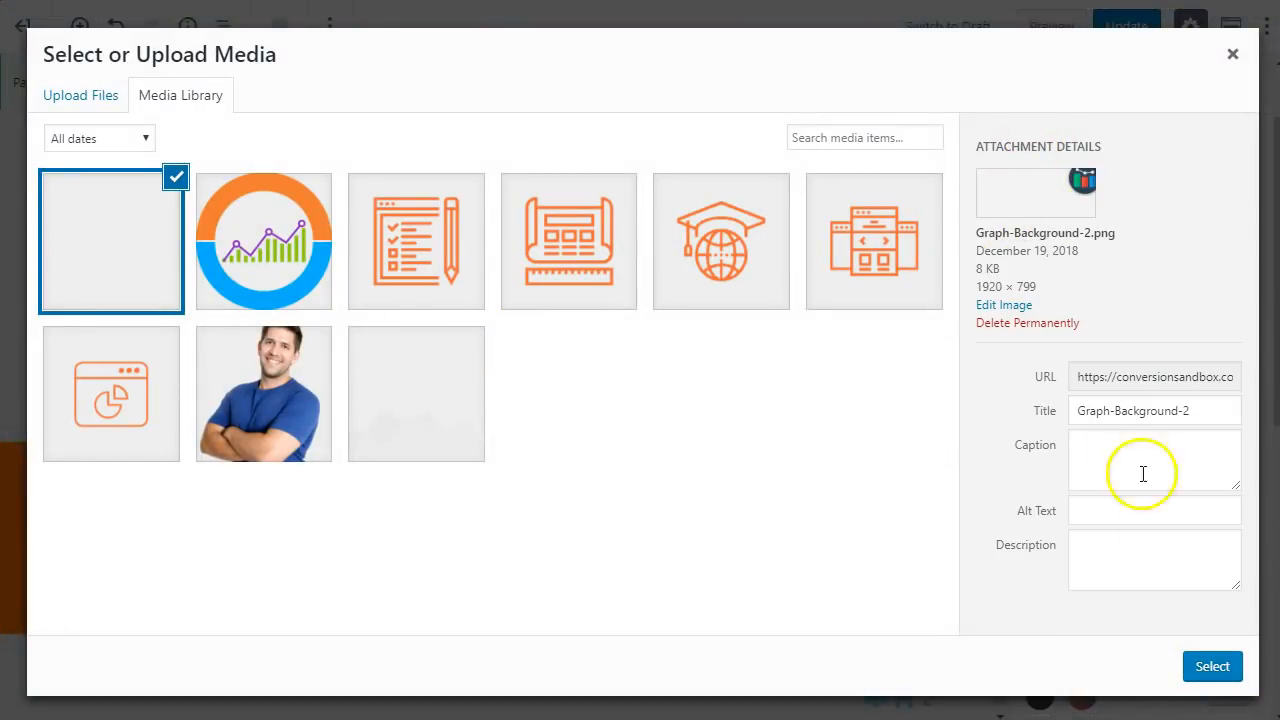
click(1196, 665)
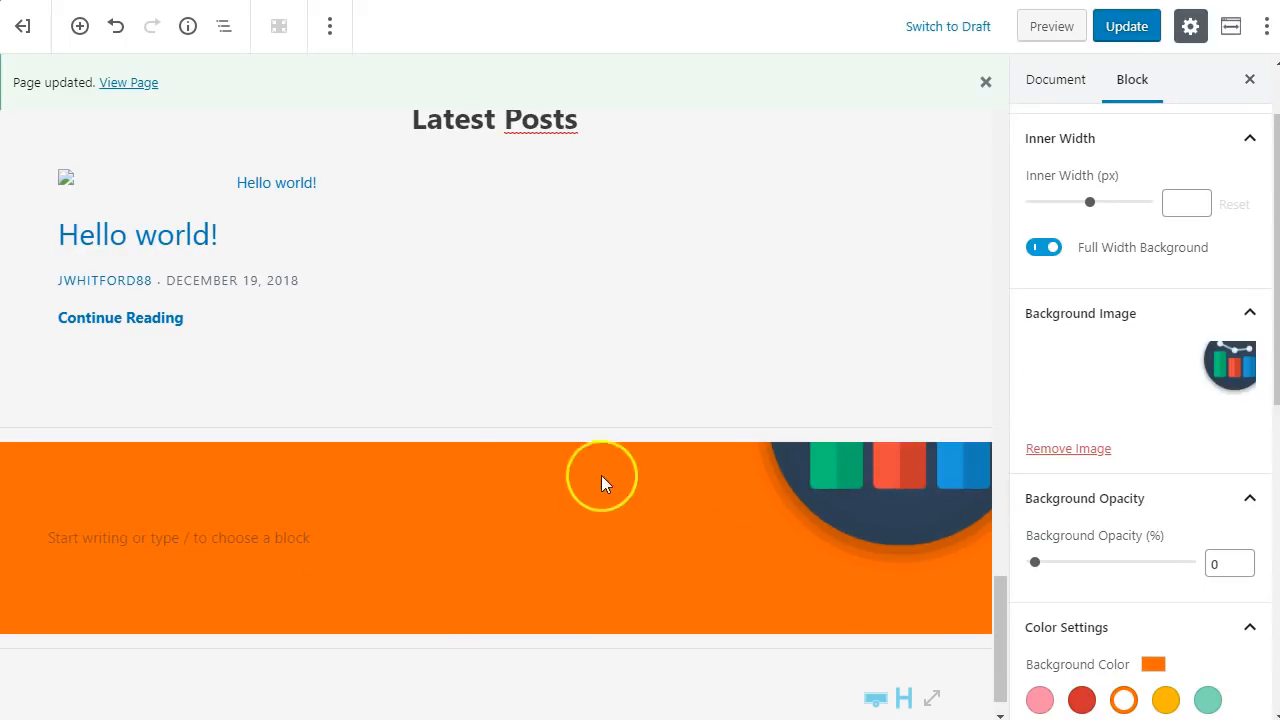
scroll(560, 490, down, 1)
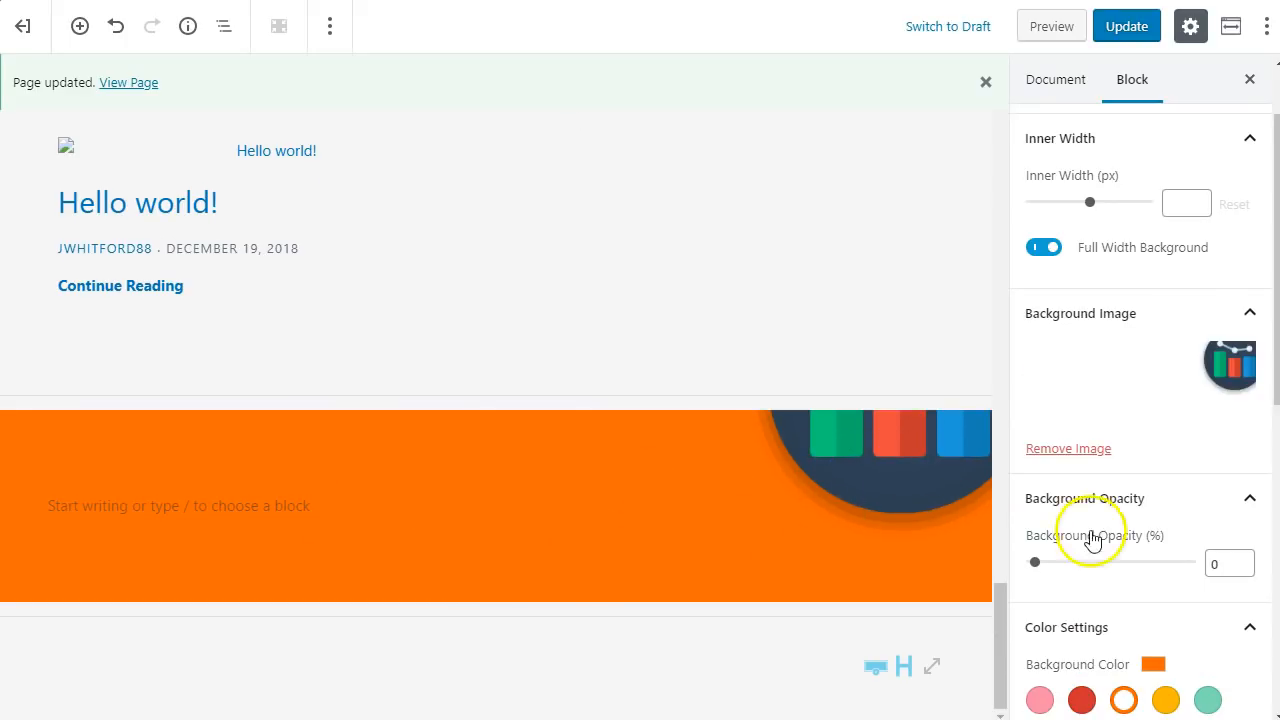
drag(1035, 563, 944, 576)
drag(1033, 563, 1032, 563)
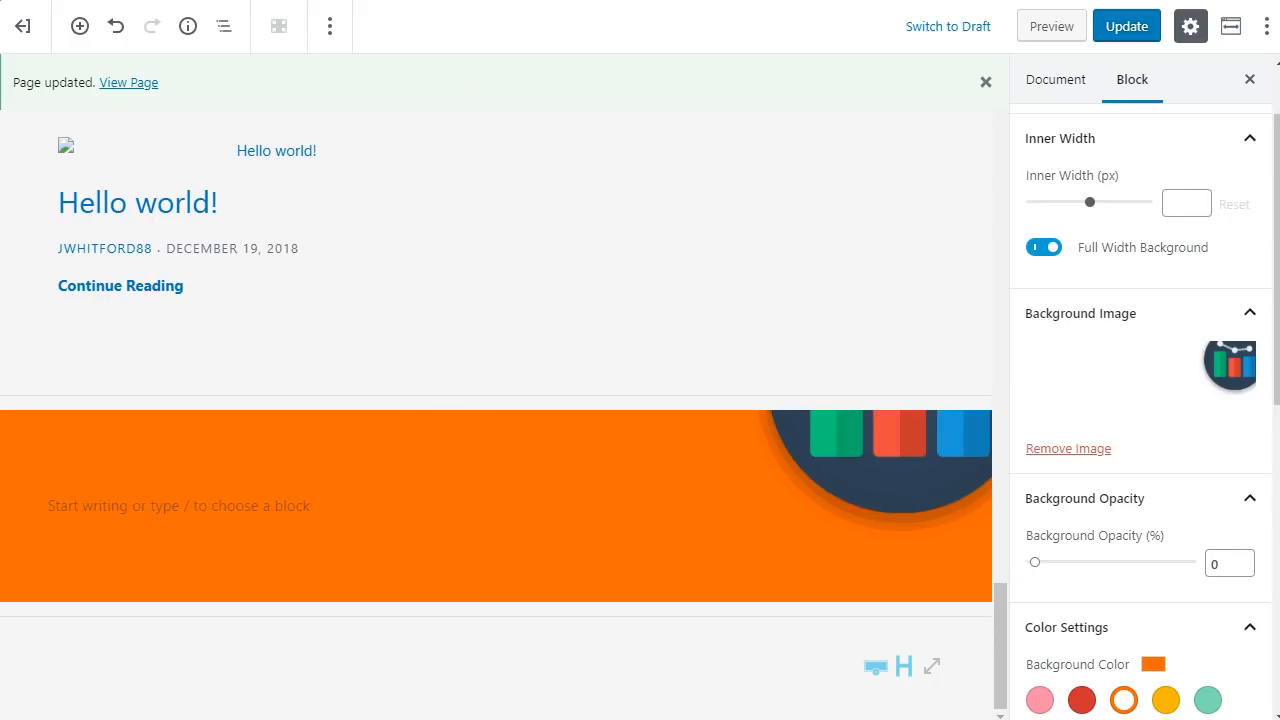
Try an Advanced Heading block inside the orange wrapper, and remove it
click(302, 497)
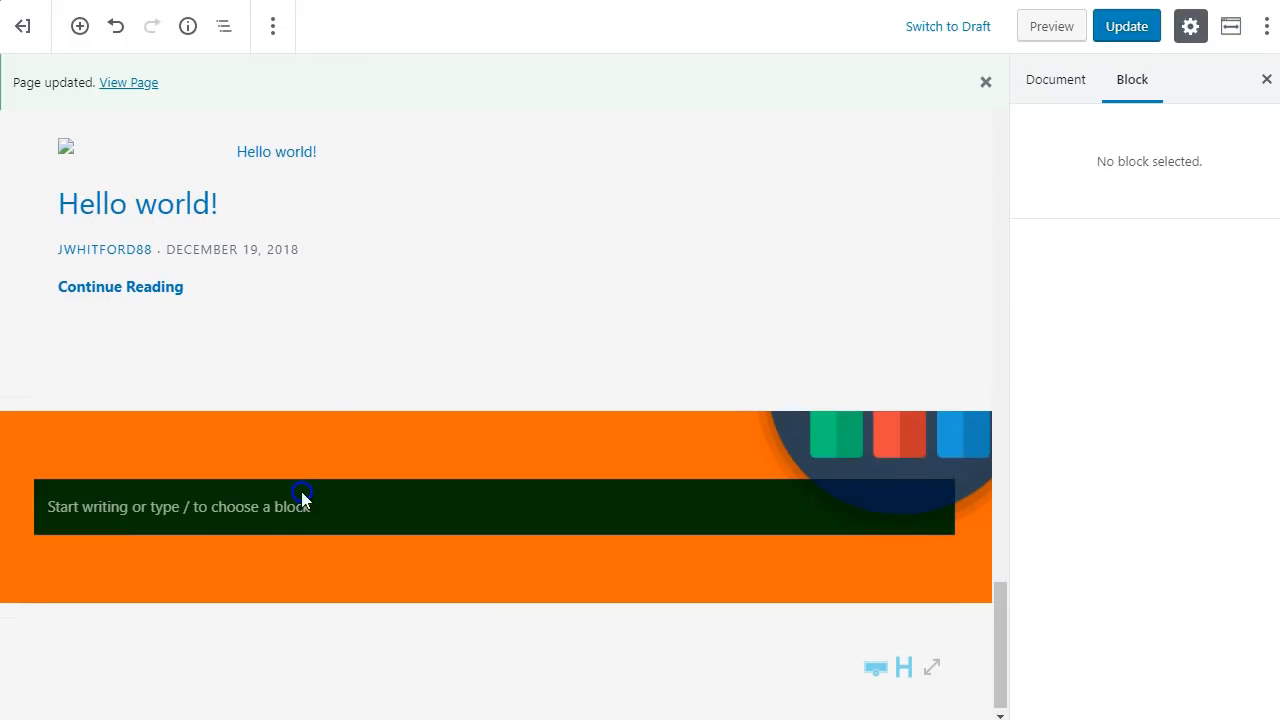
click(252, 533)
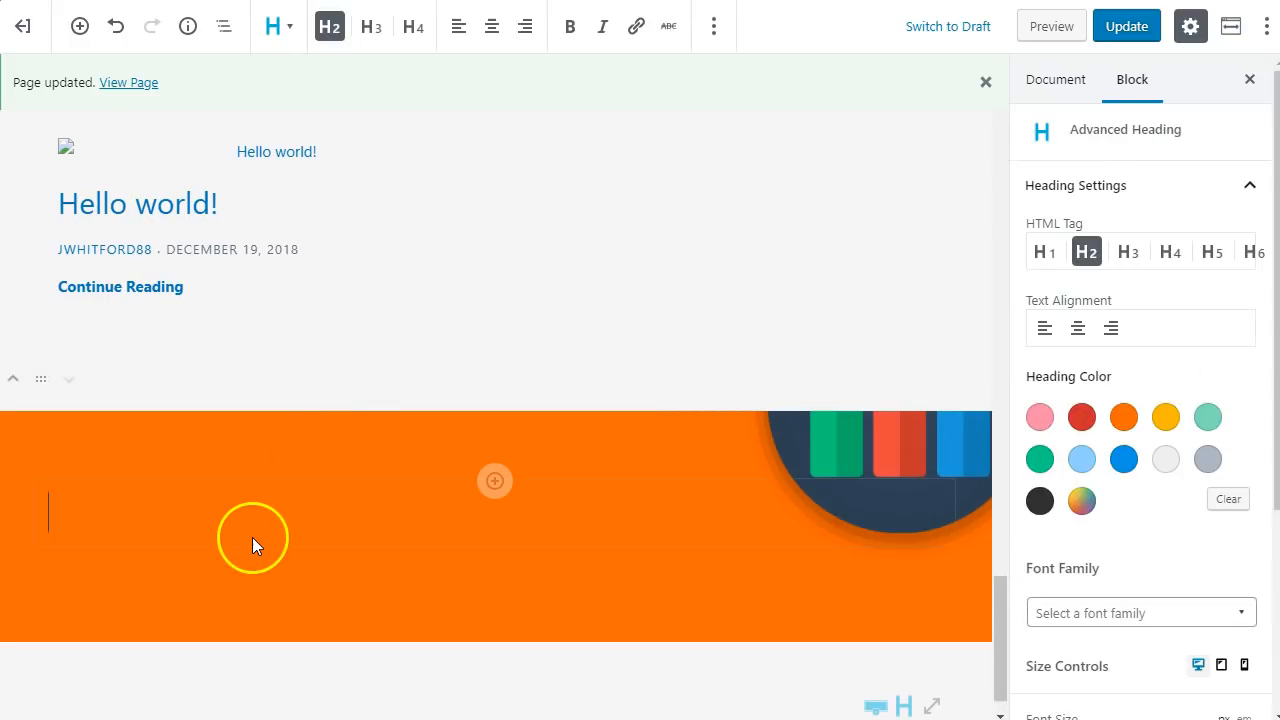
key(BackSpace)
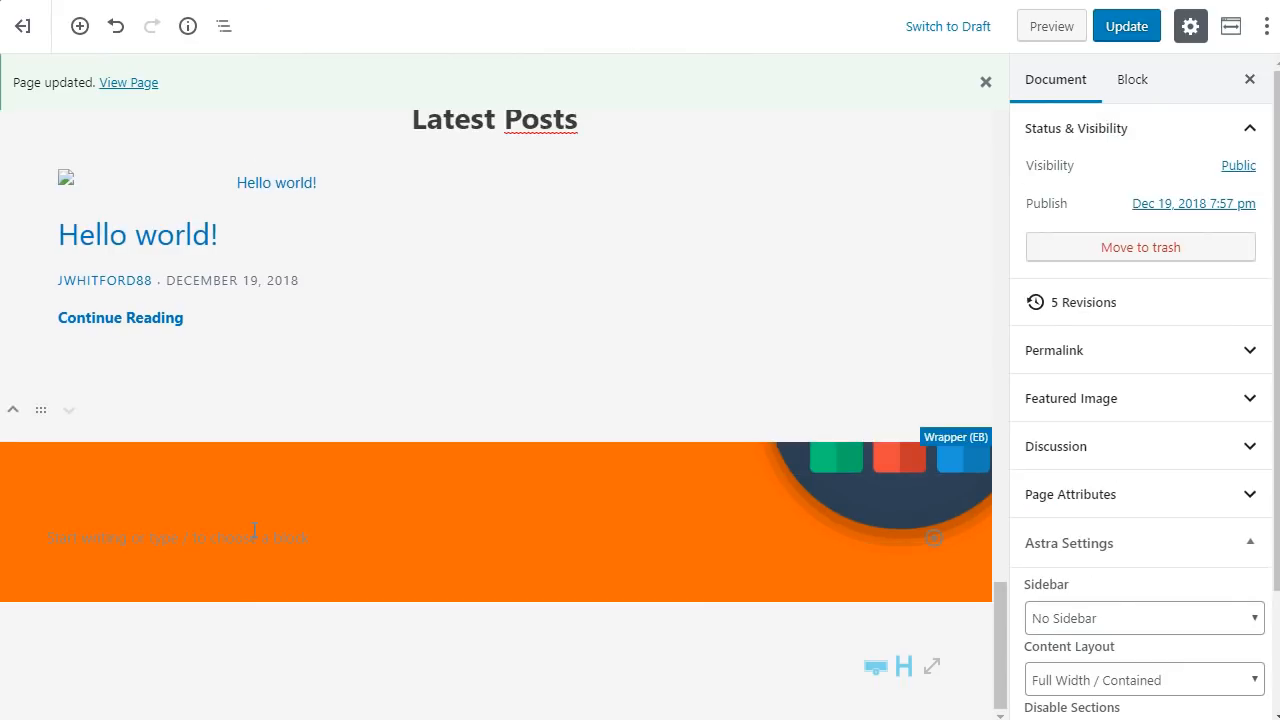
Try a Header block inside the orange wrapper by searching the blocks for "head", and remove it
click(253, 530)
text(/)
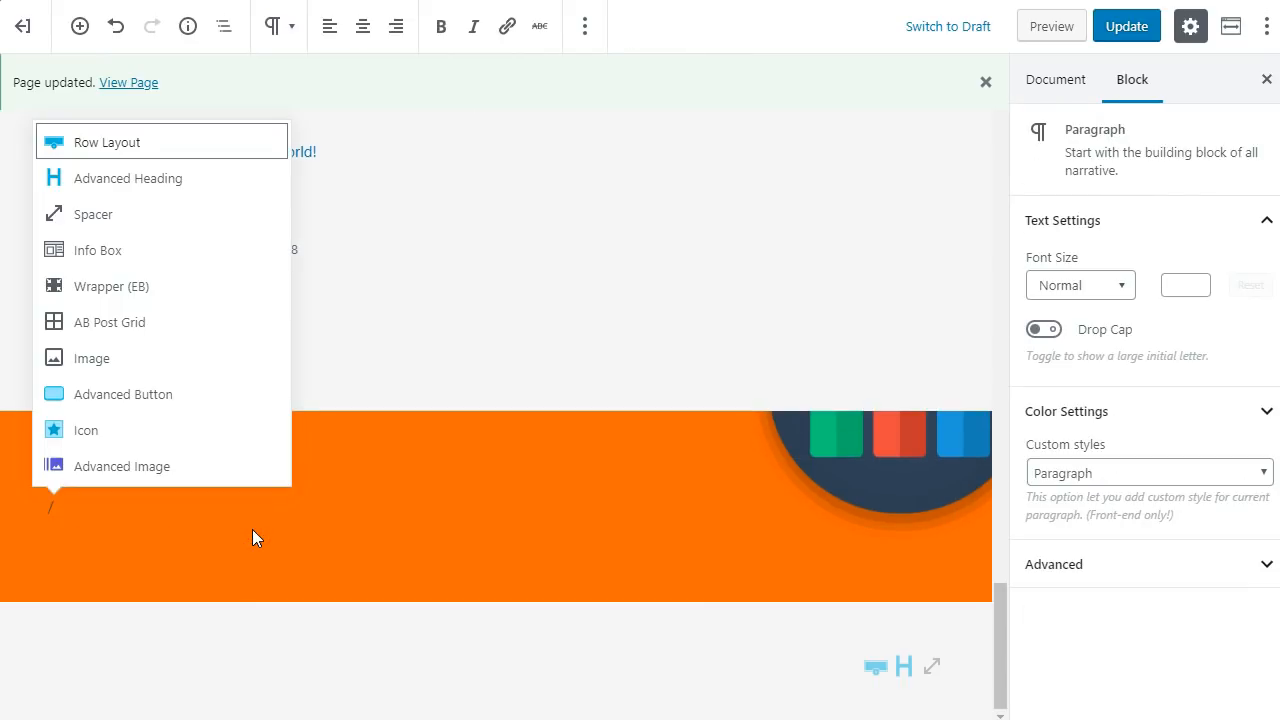
text(head)
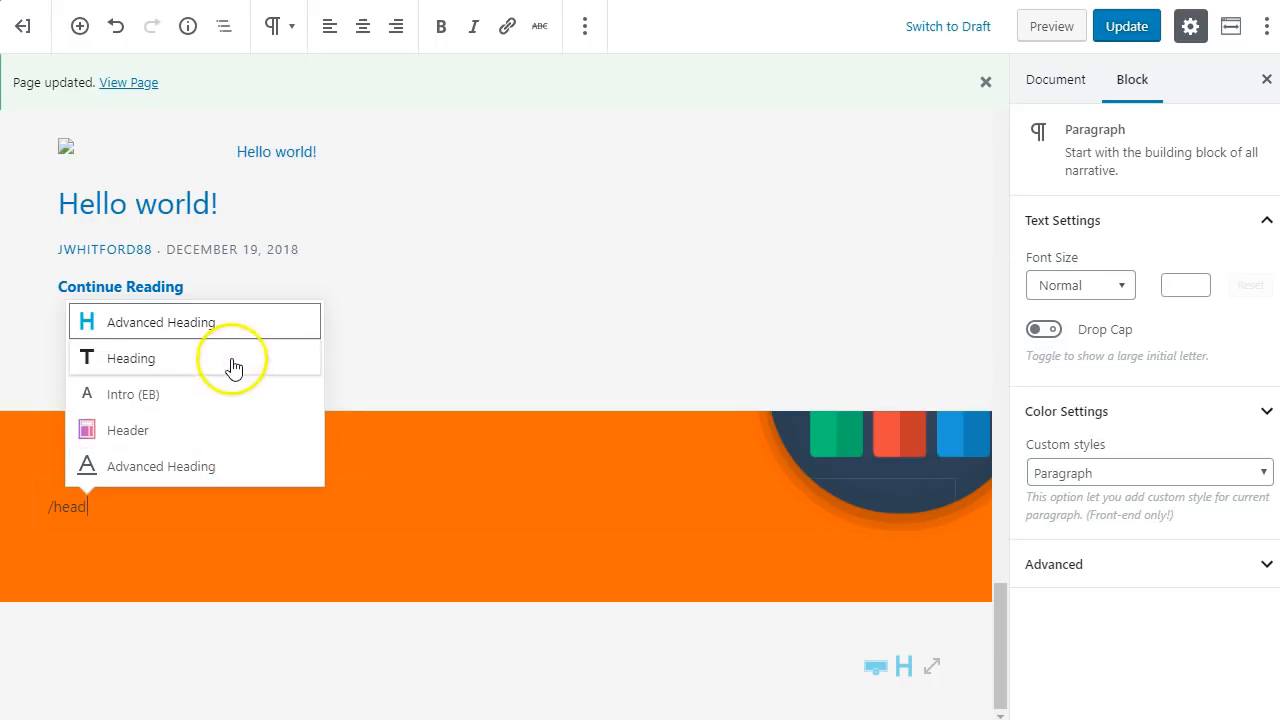
click(150, 436)
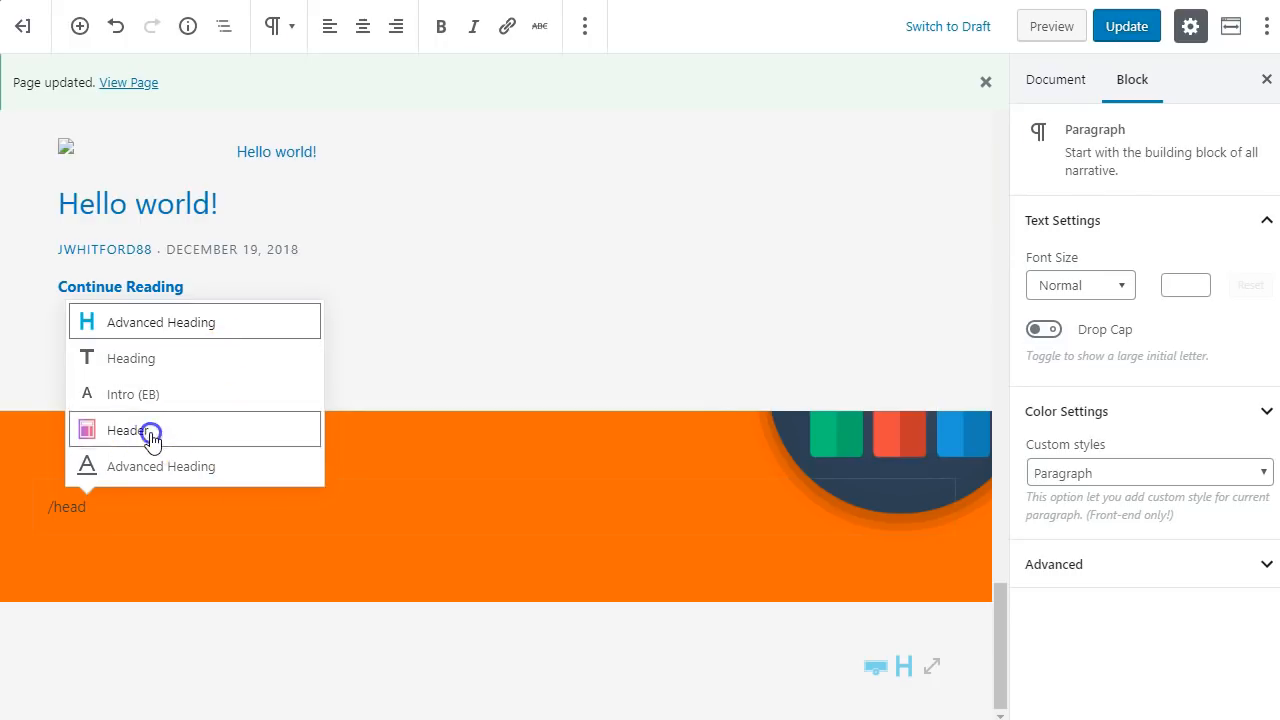
scroll(417, 368, up, 2)
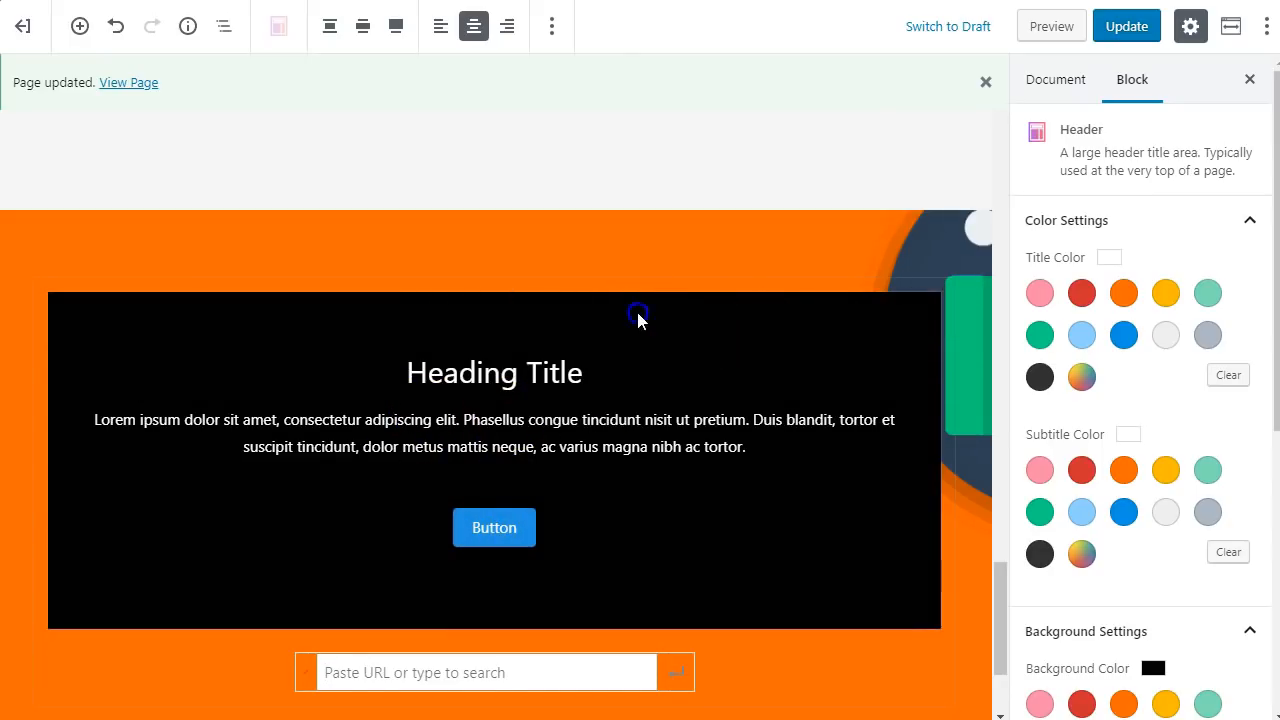
click(551, 26)
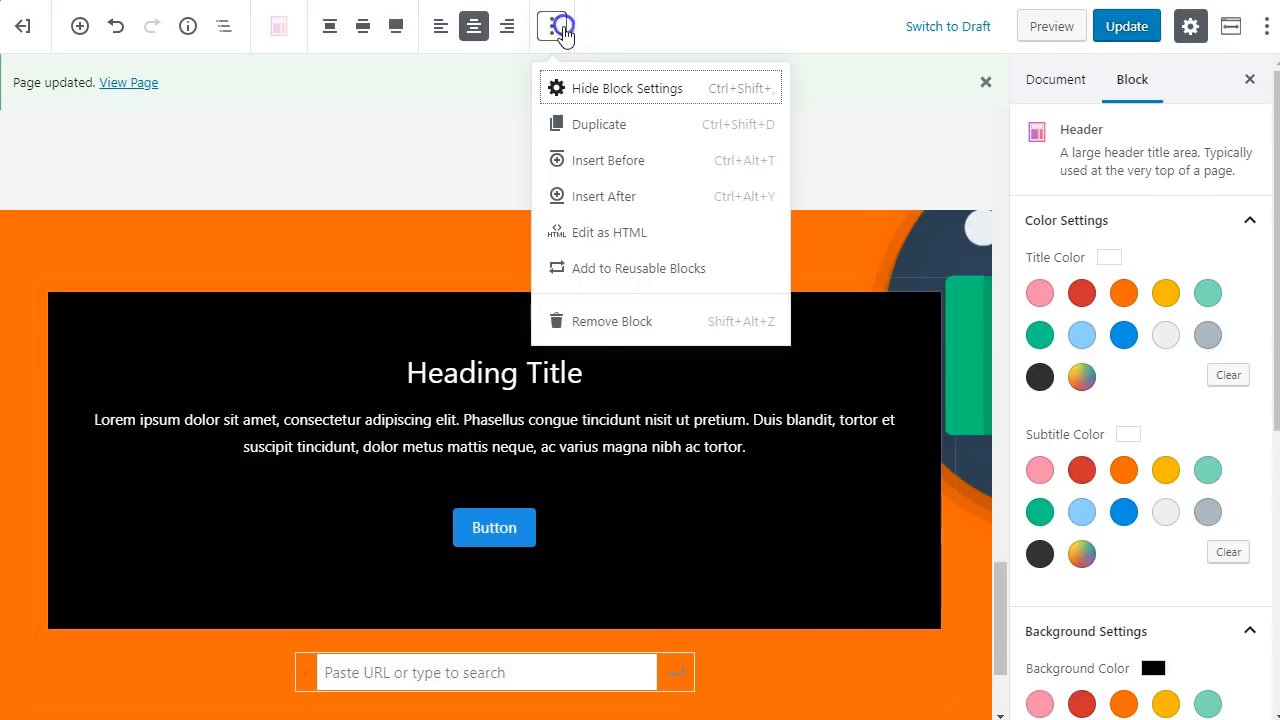
click(580, 320)
Try the Advanced Heading block that includes a separator and description inside the wrapper, and remove it
click(238, 546)
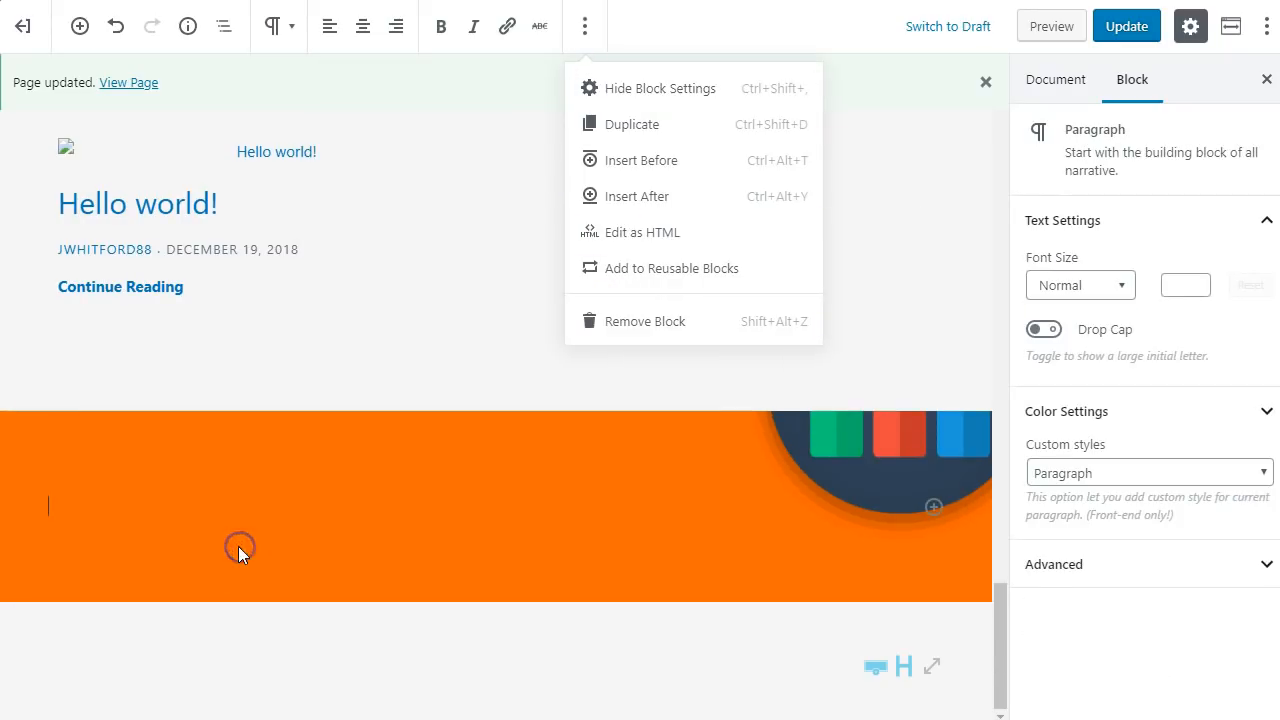
text(/head)
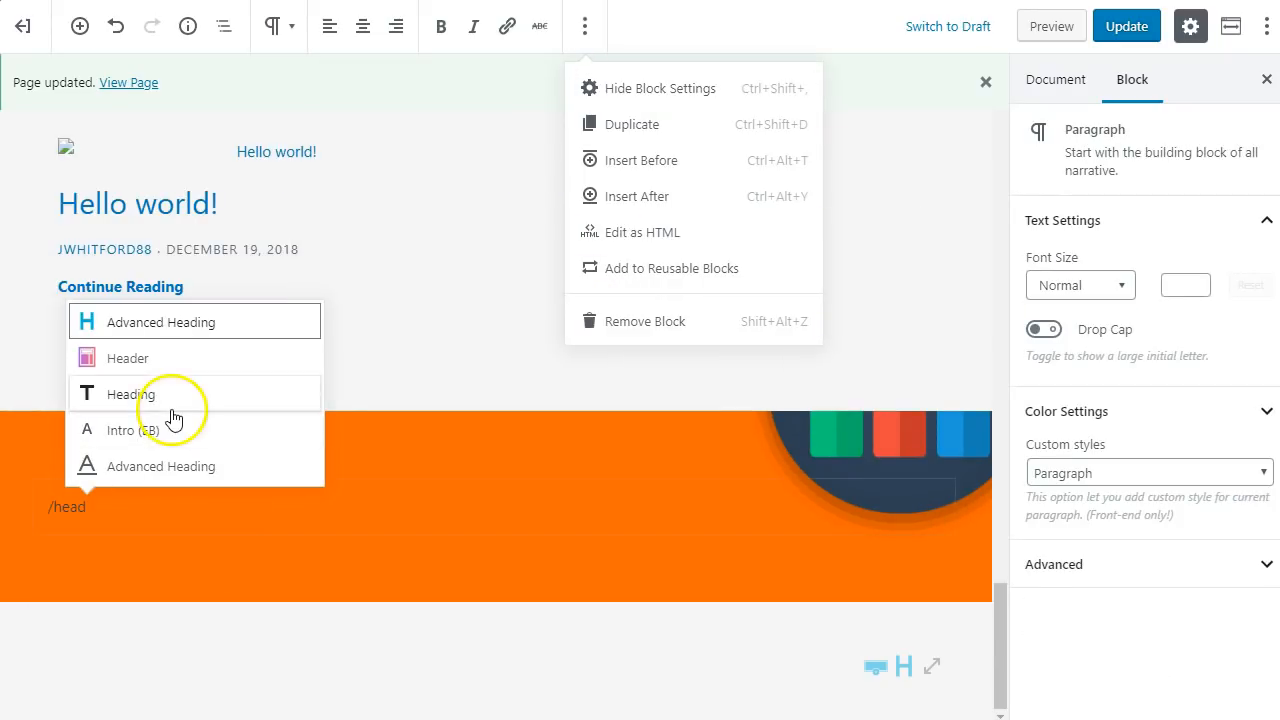
click(167, 466)
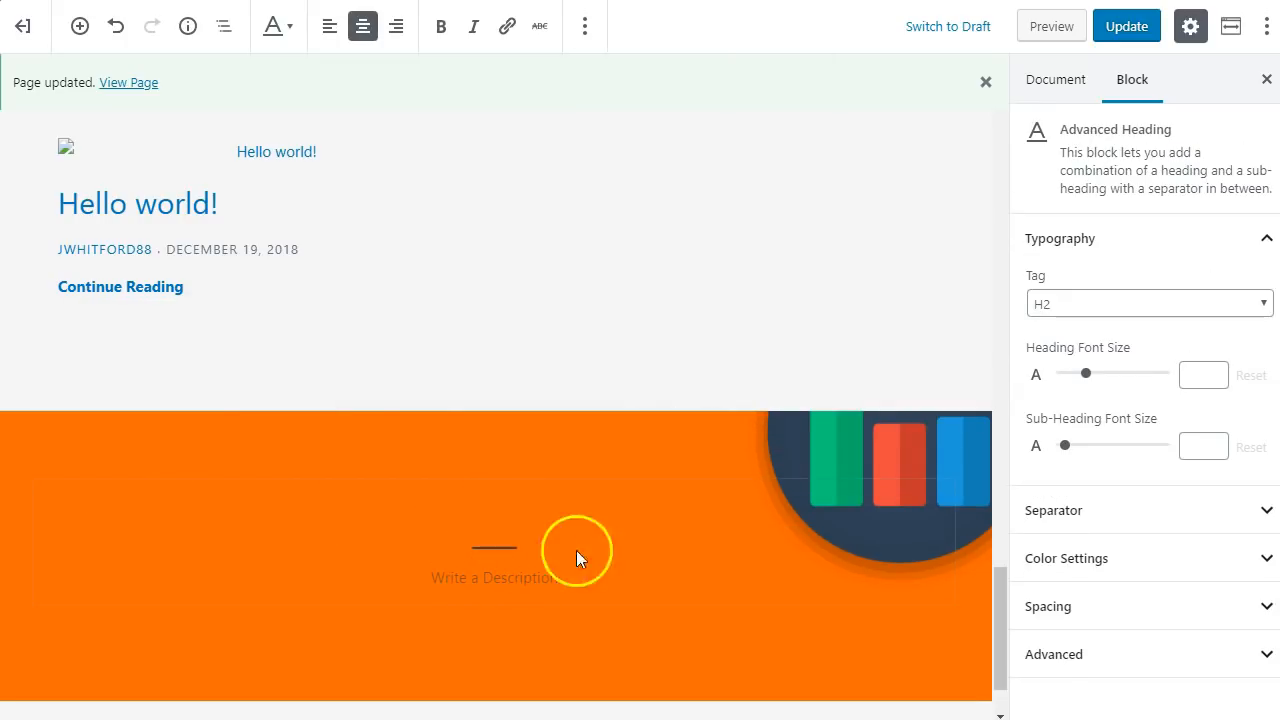
click(959, 528)
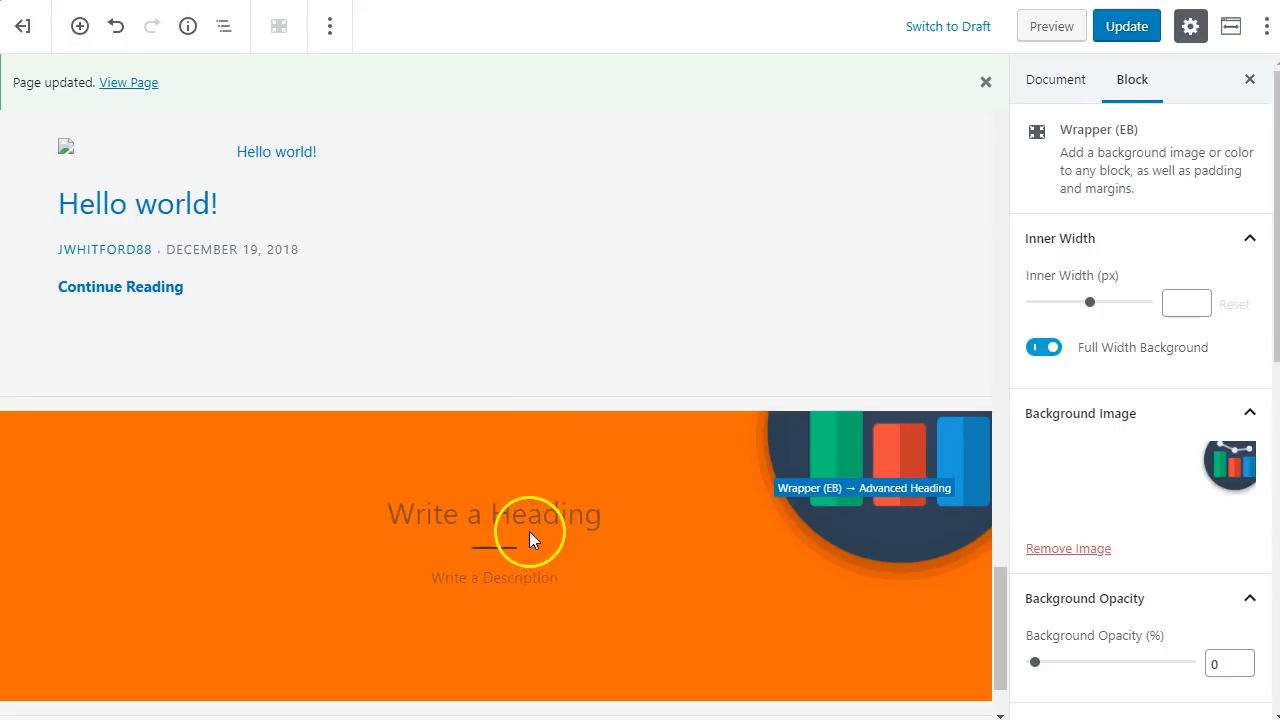
click(583, 519)
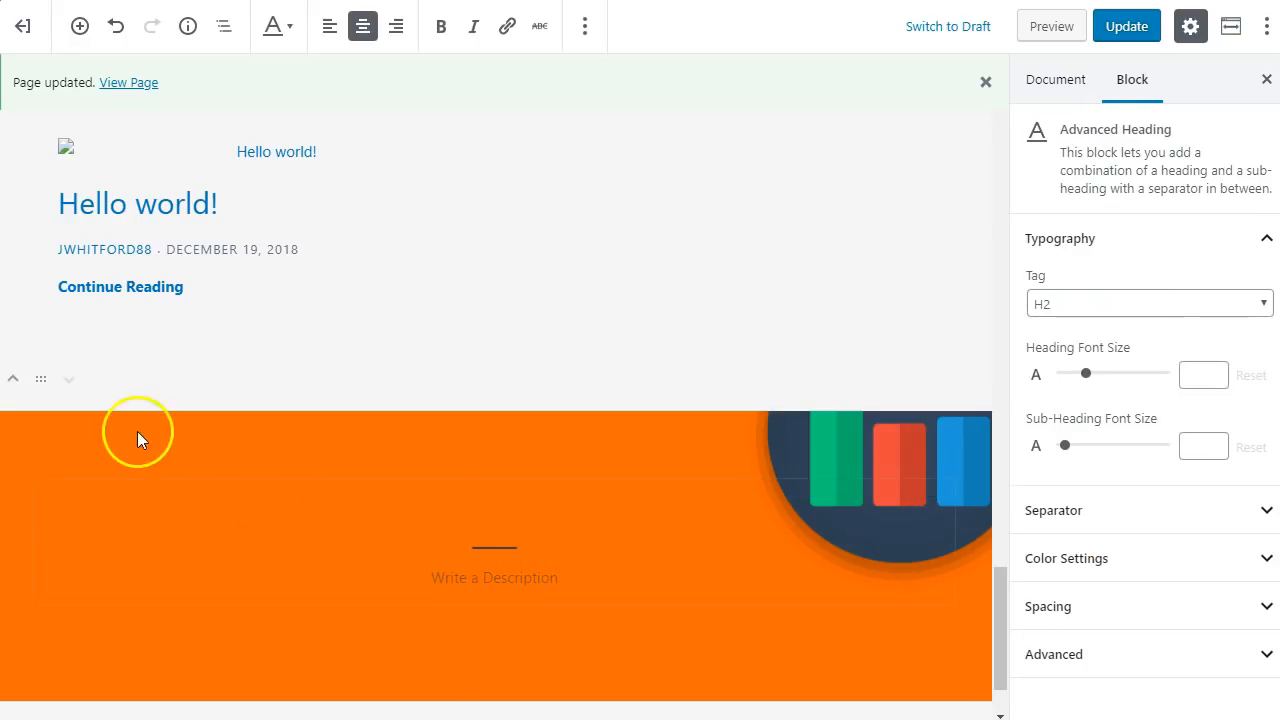
click(586, 30)
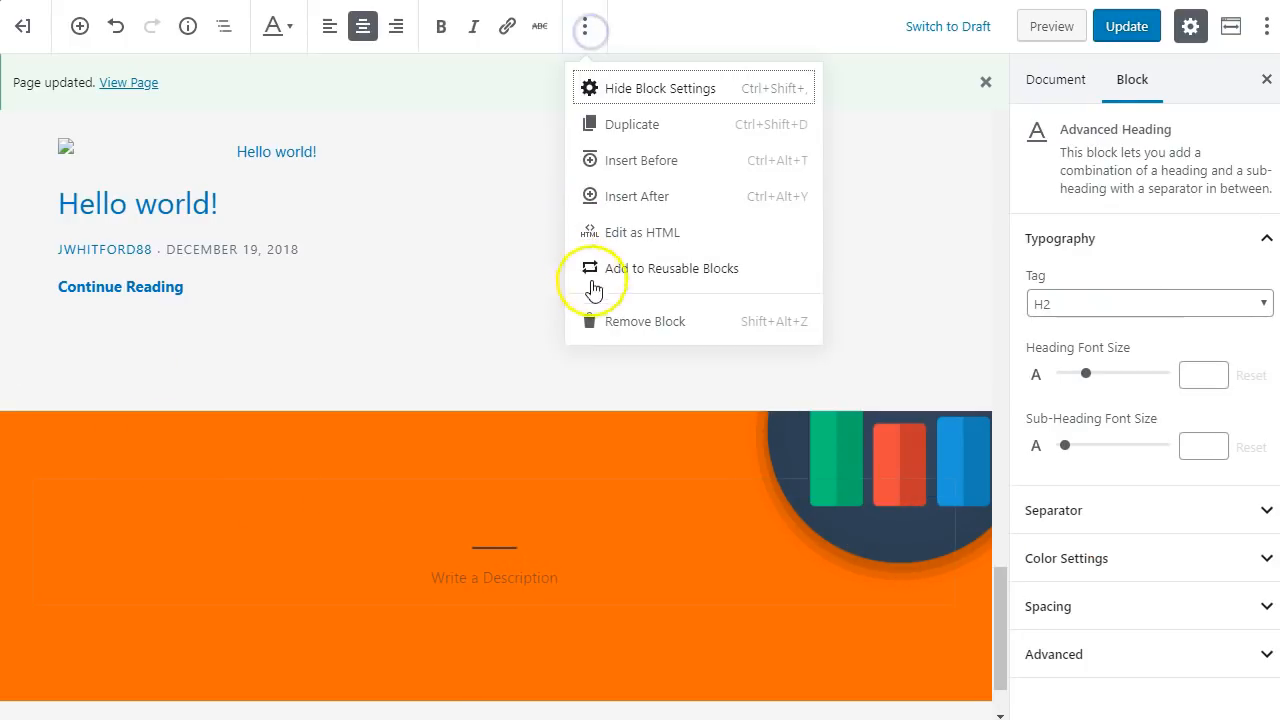
click(589, 278)
Insert the plain H2 Advanced Heading block in the orange wrapper with the text "Answers to your questions"
click(278, 536)
text(/ad)
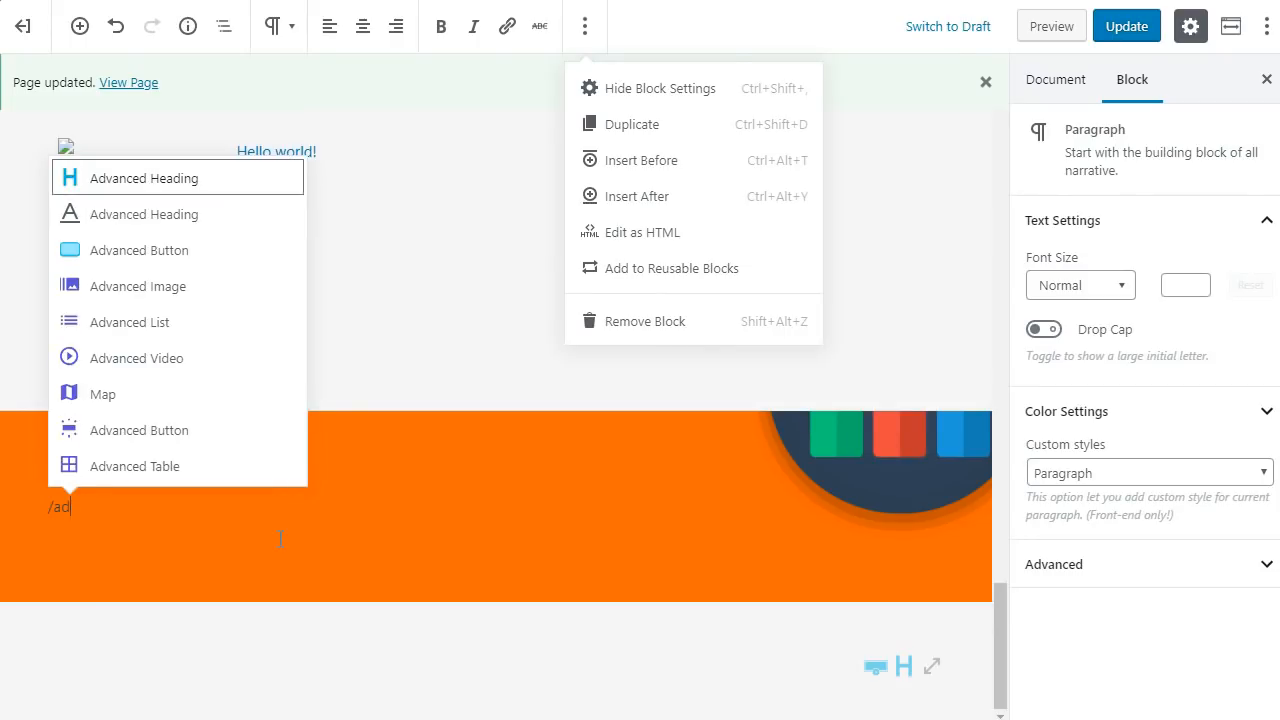
key(Return)
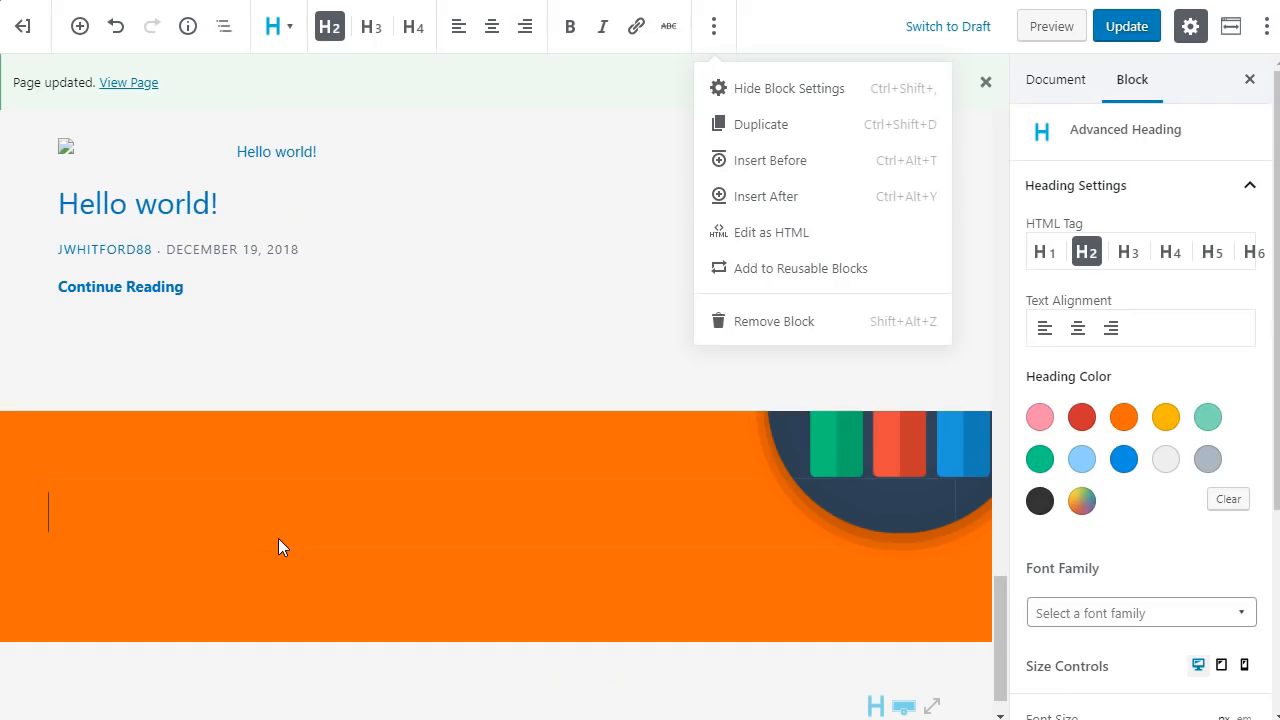
text(Answers to your questions)
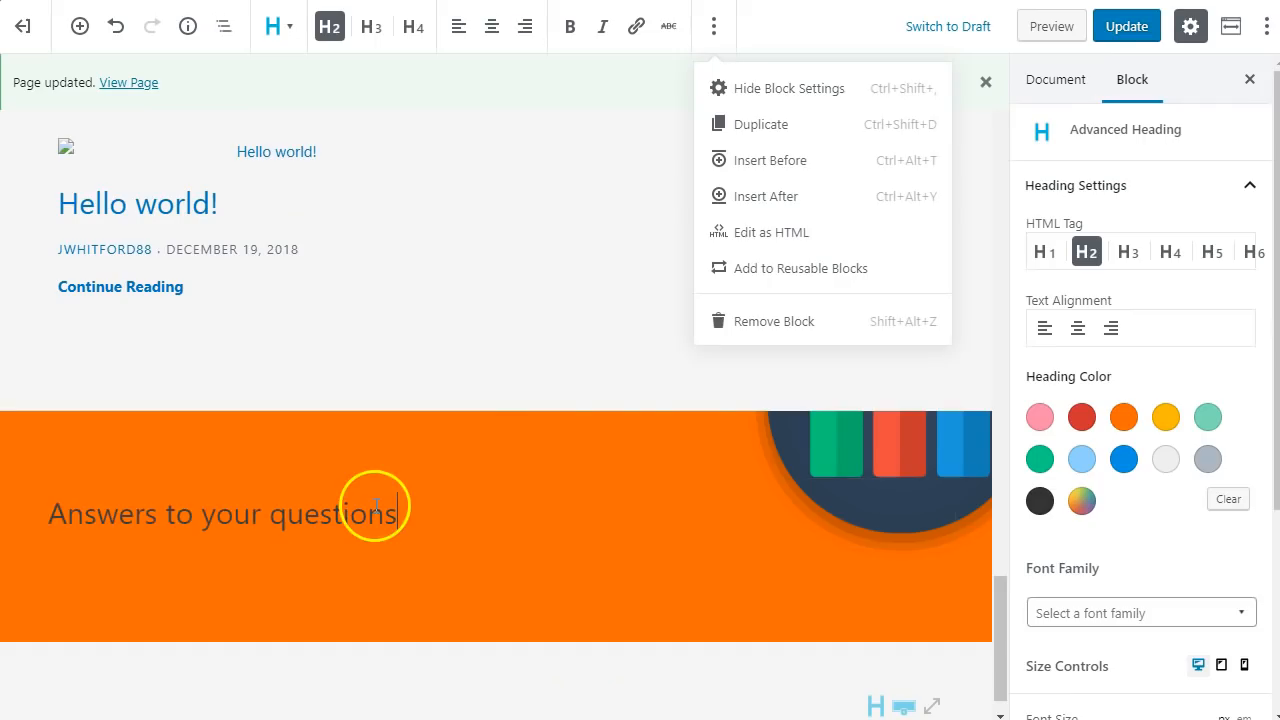
Center the "Answers to your questions" heading and color it white
click(1078, 328)
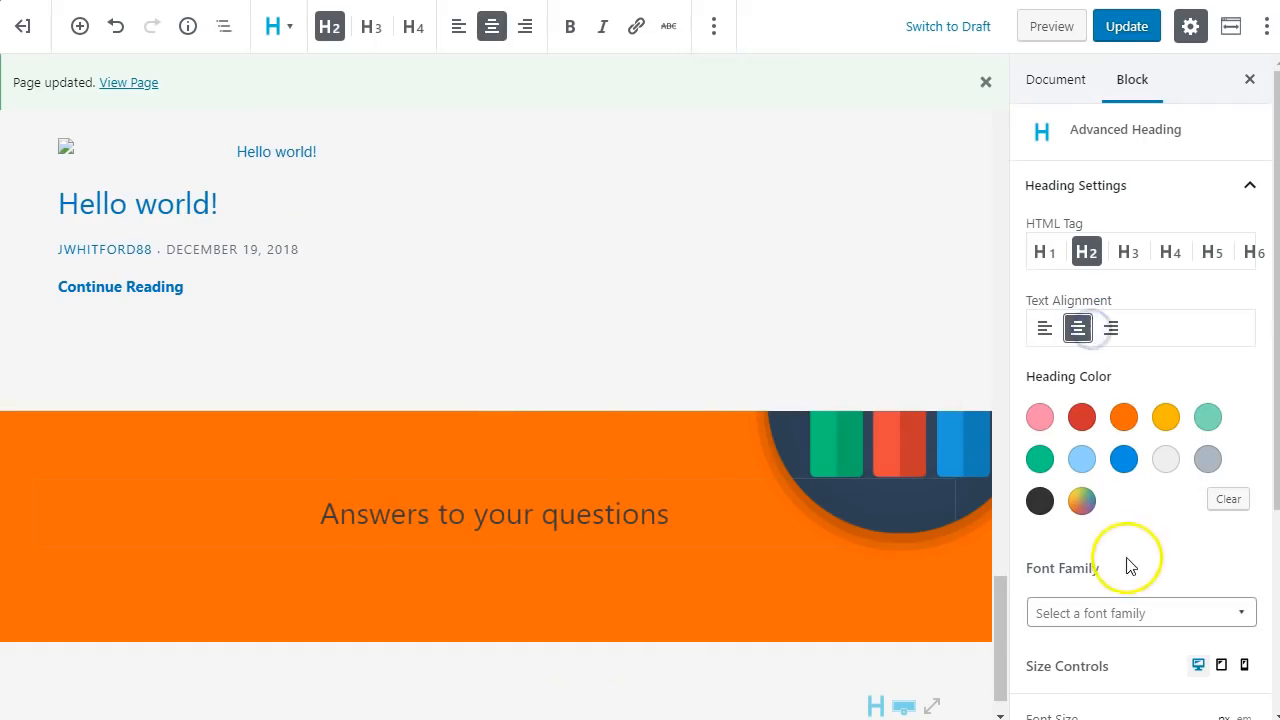
click(1087, 503)
drag(1048, 338, 874, 171)
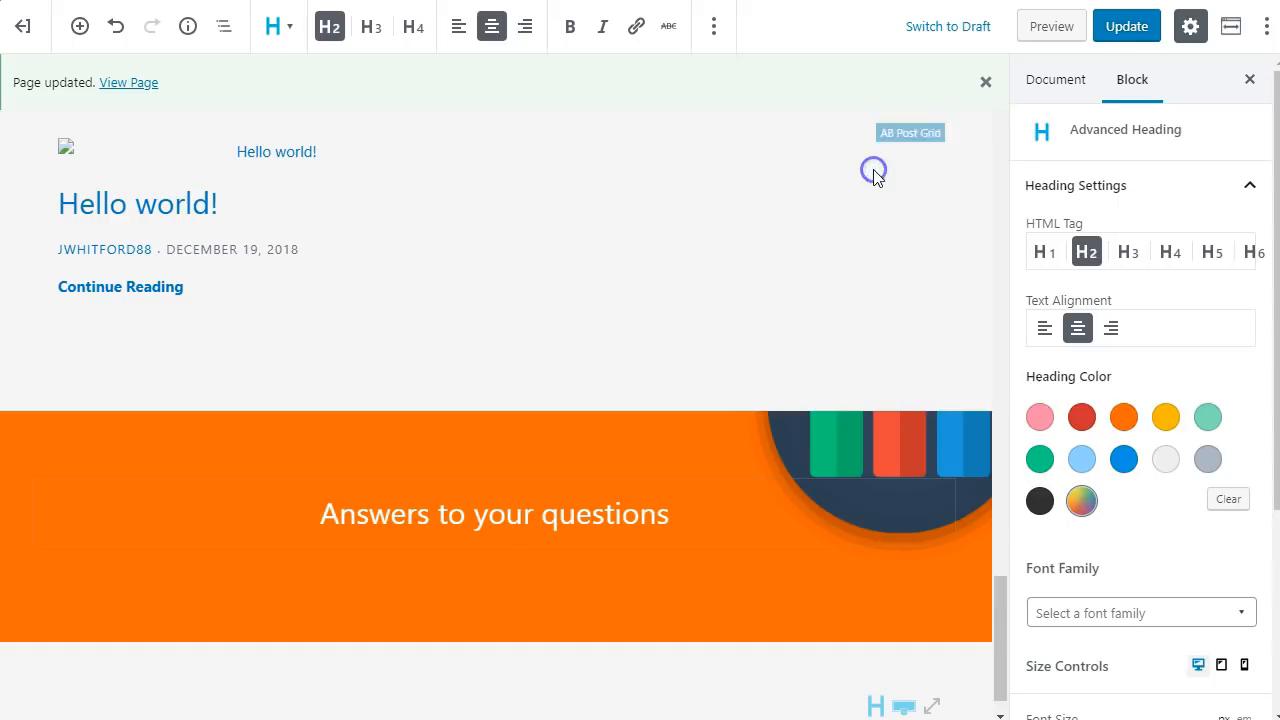
Check the reference question layout and insert the Advanced Heading block with separator and description below the section heading, aligned left
click(649, 586)
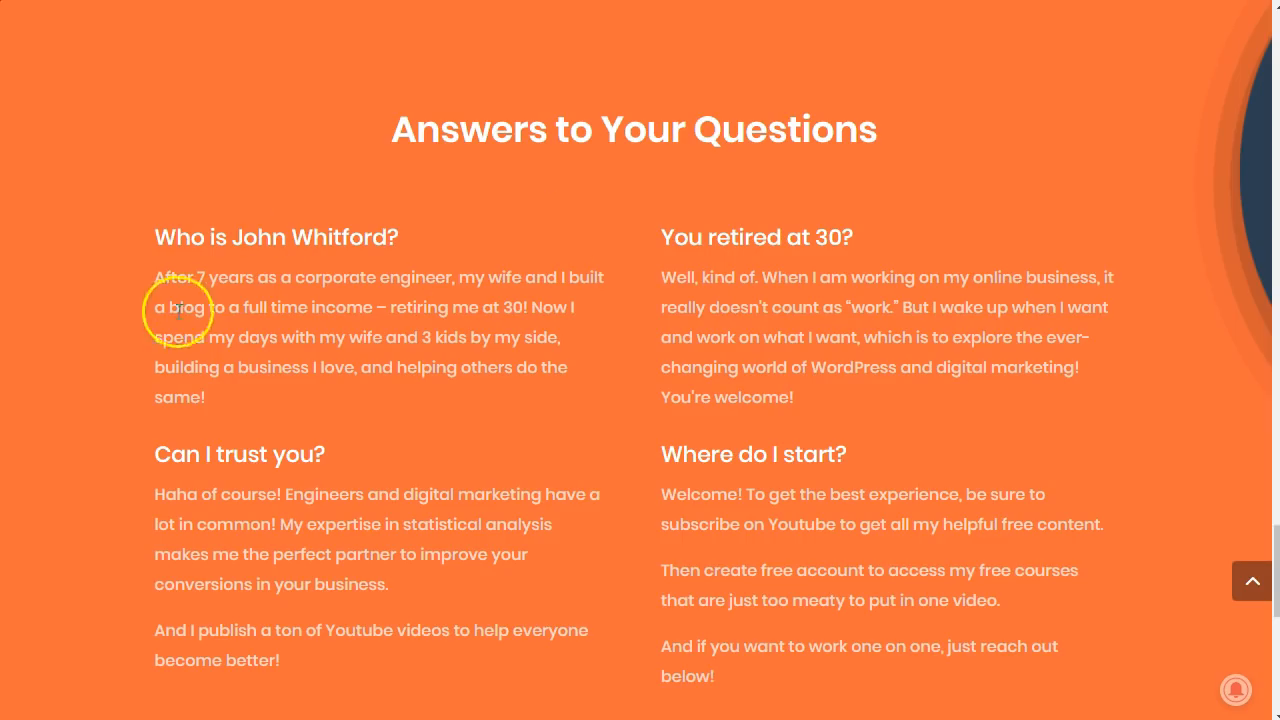
scroll(183, 463, down, 3)
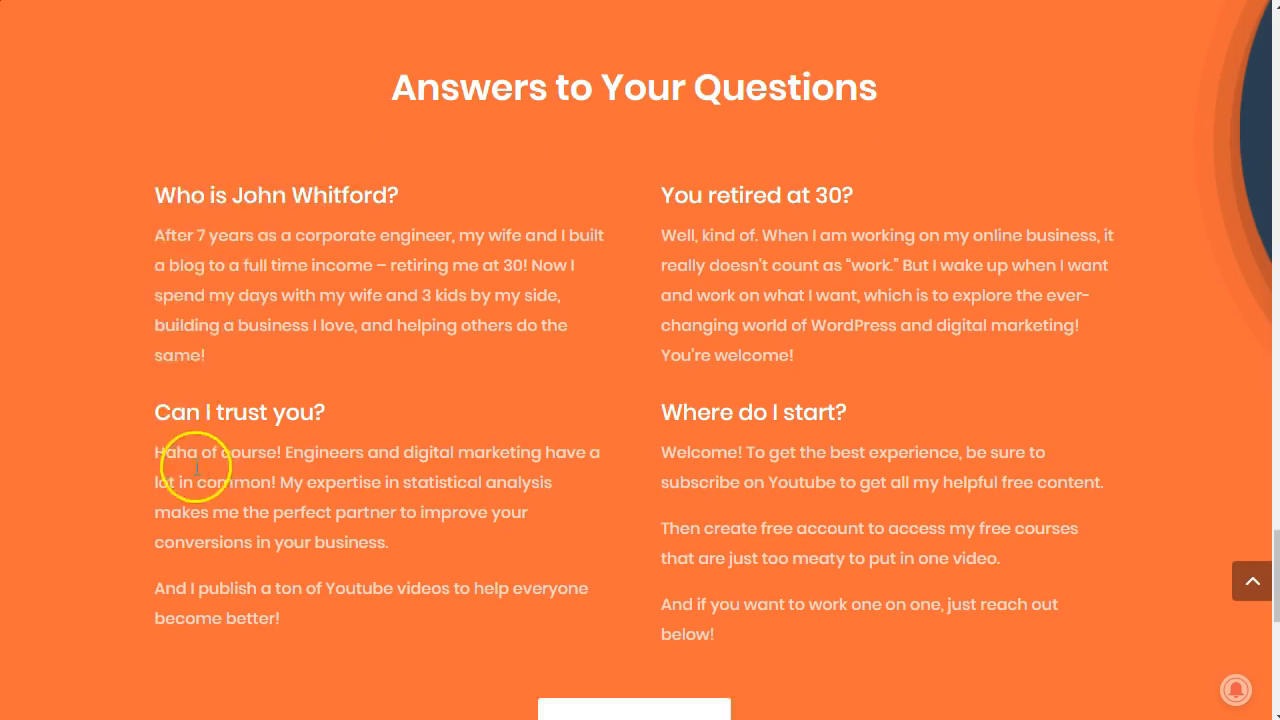
scroll(357, 537, up, 2)
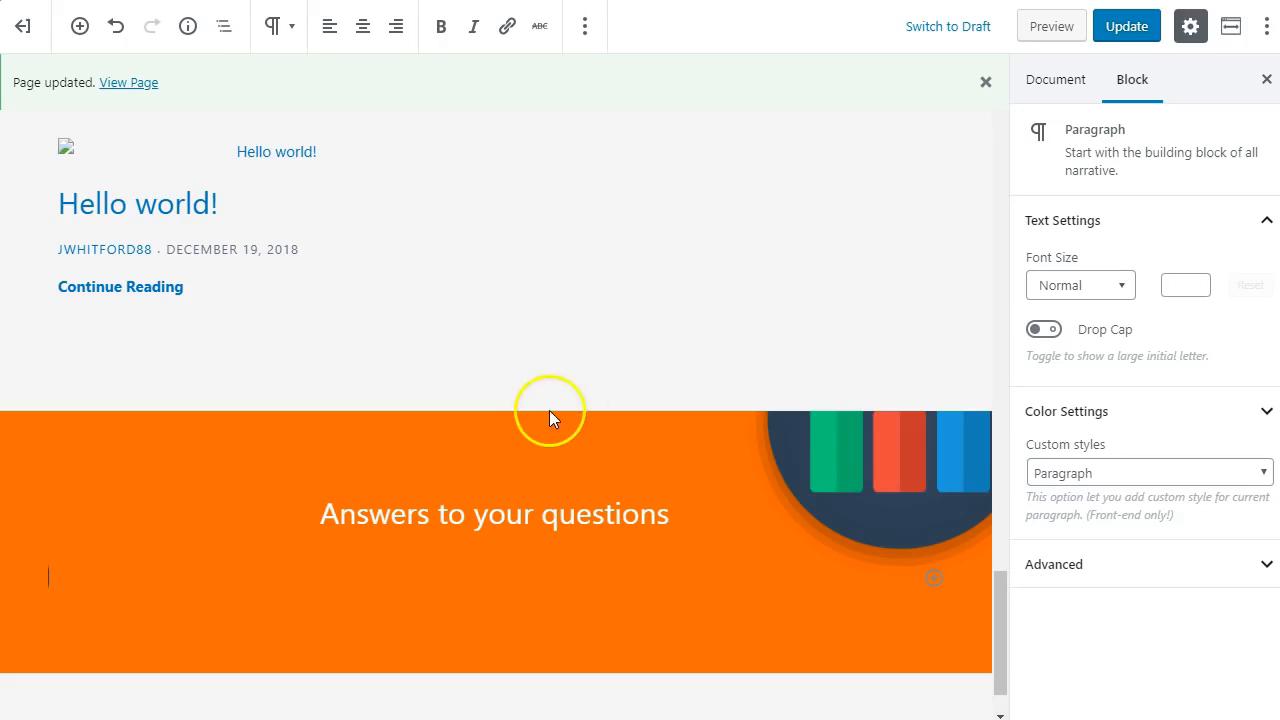
text(/head)
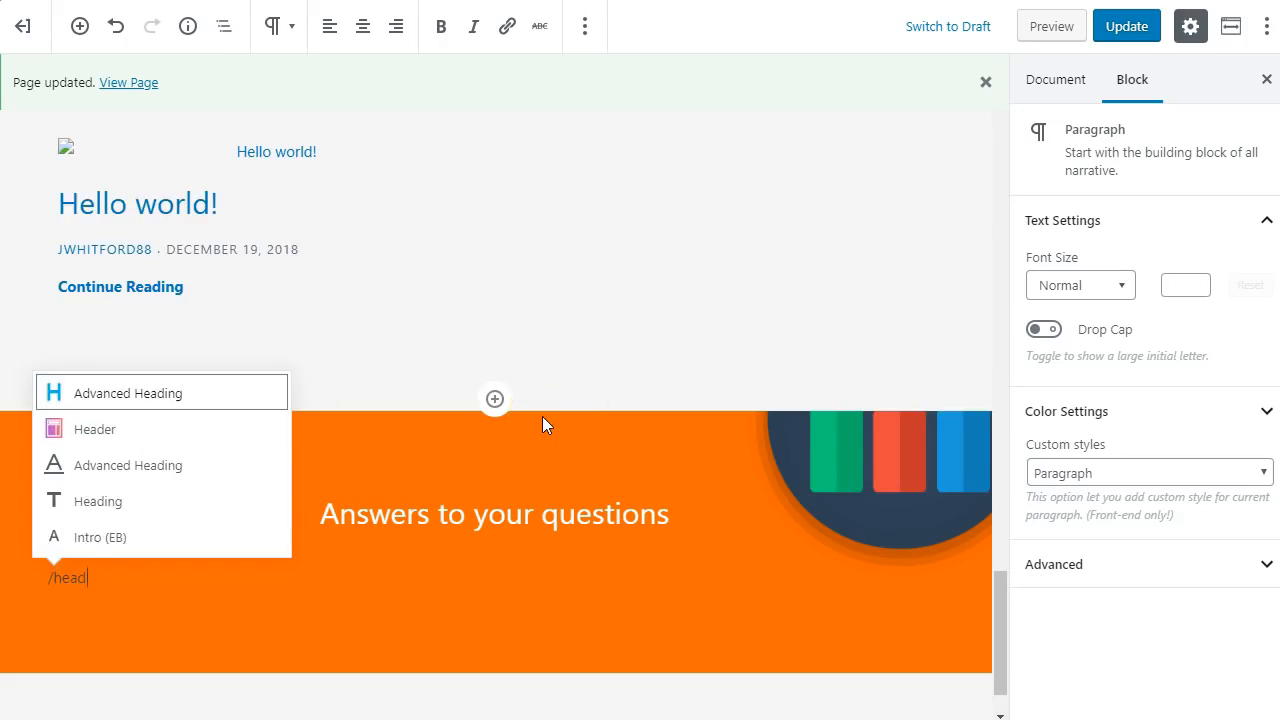
click(162, 477)
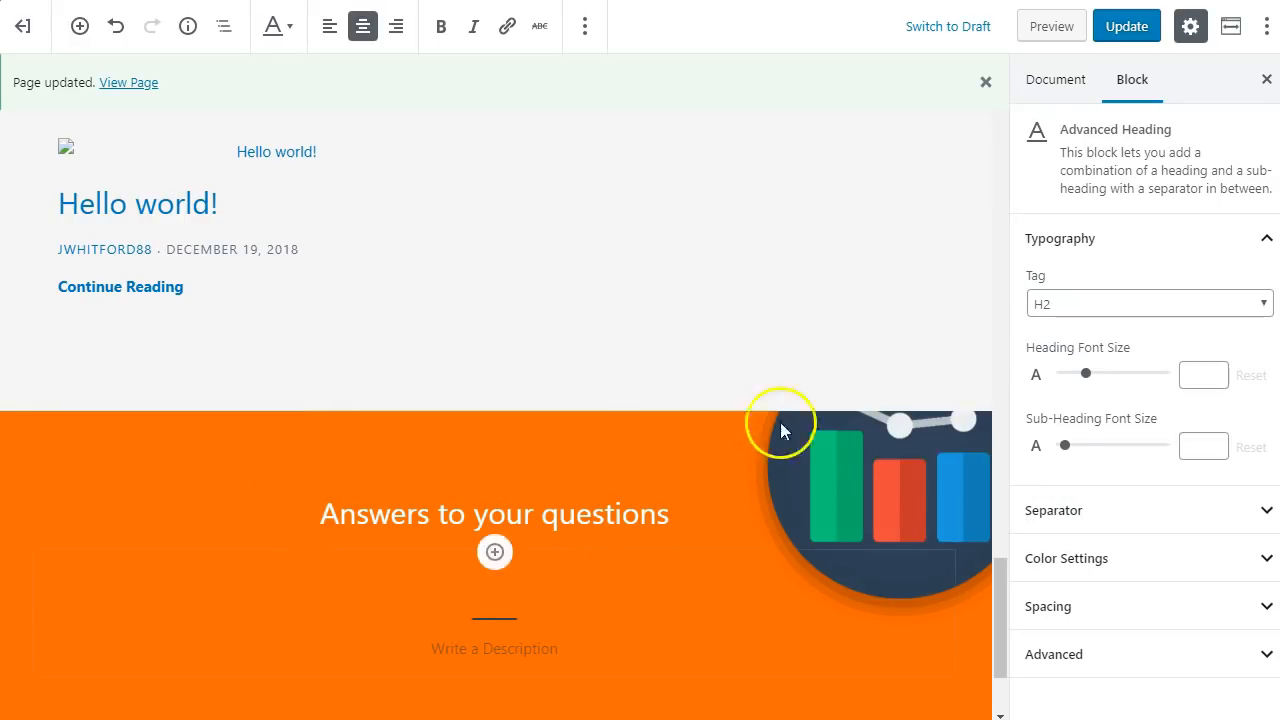
scroll(593, 607, down, 2)
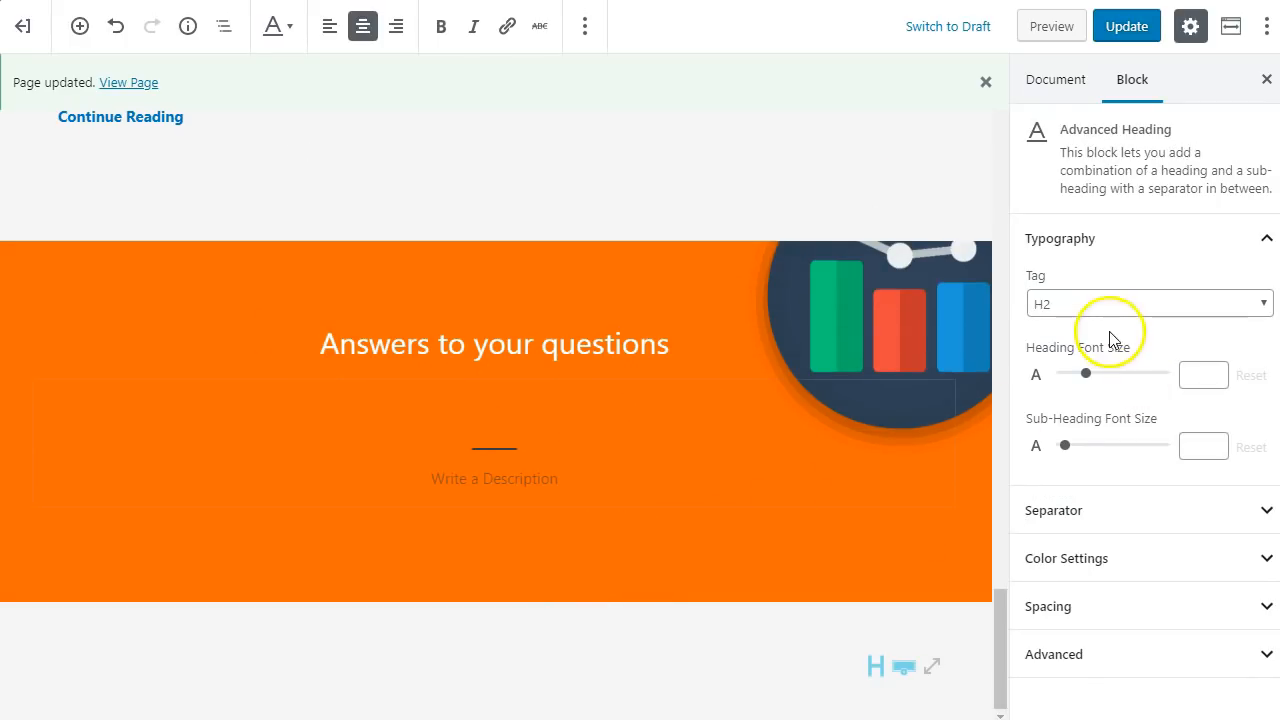
click(330, 28)
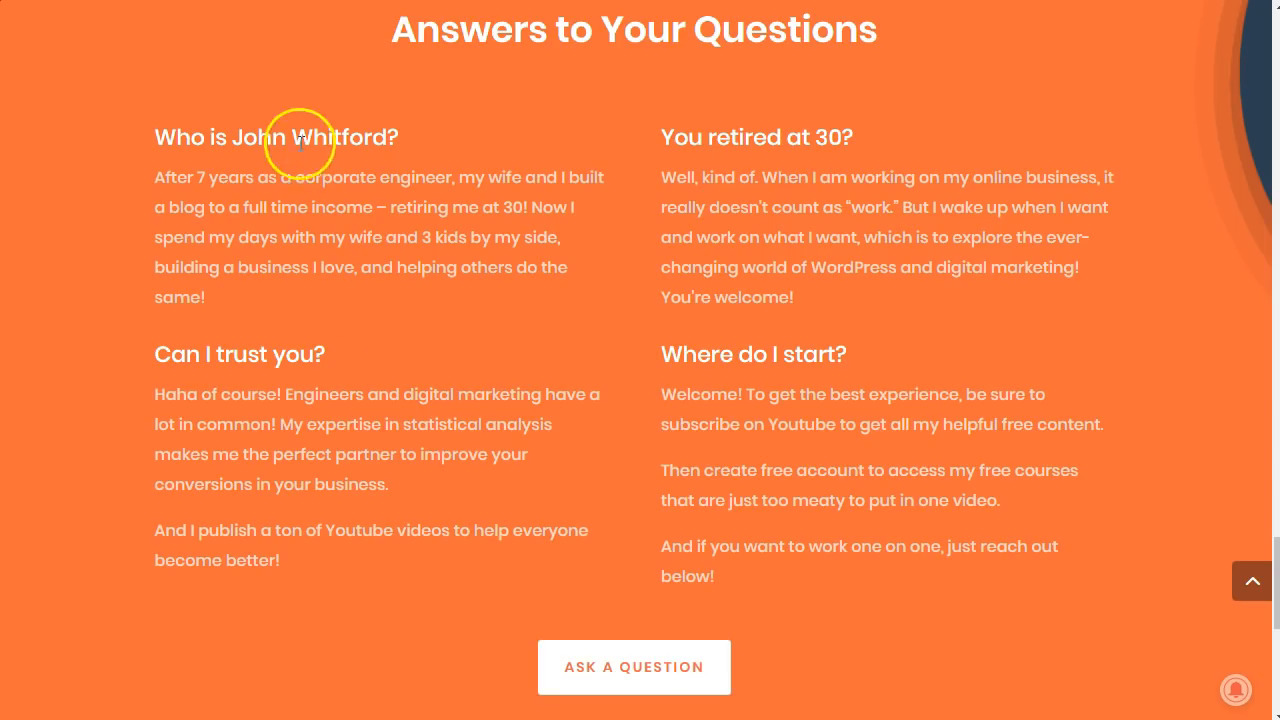
Copy the first question and its answer from the reference page into the new block's heading and description
triple_click(300, 140)
key(ctrl+c)
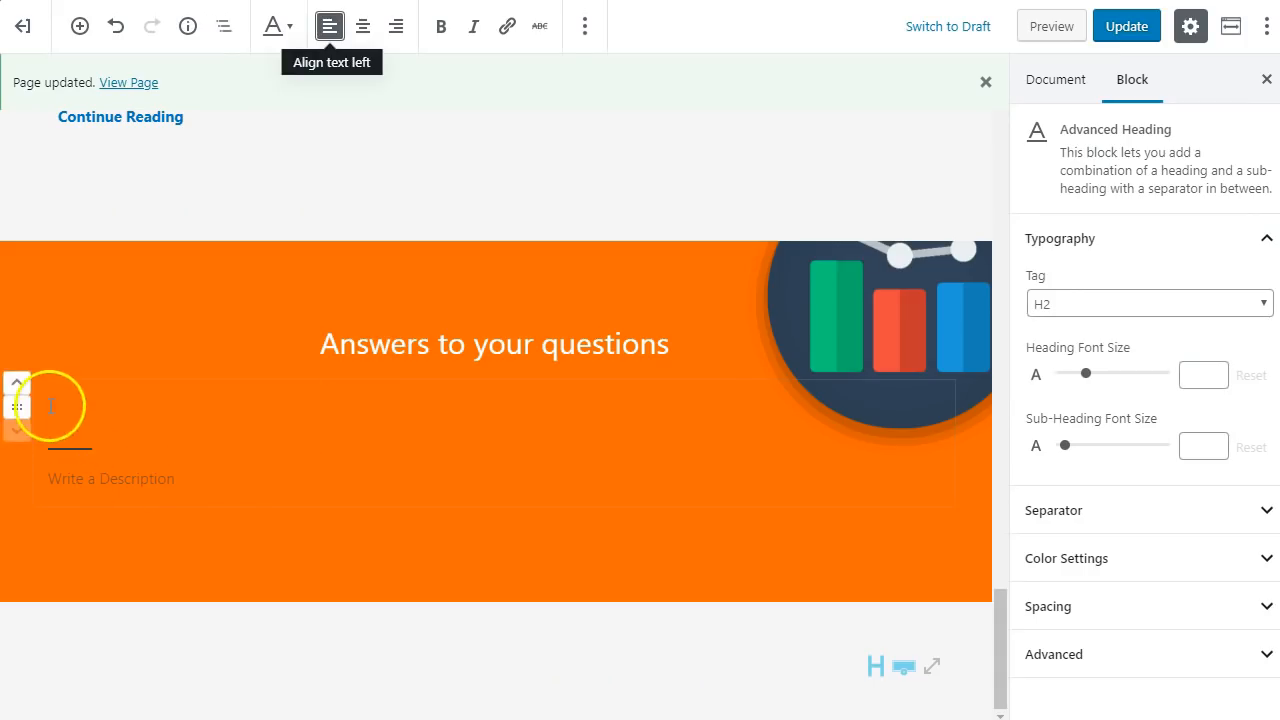
right_click(62, 418)
click(74, 594)
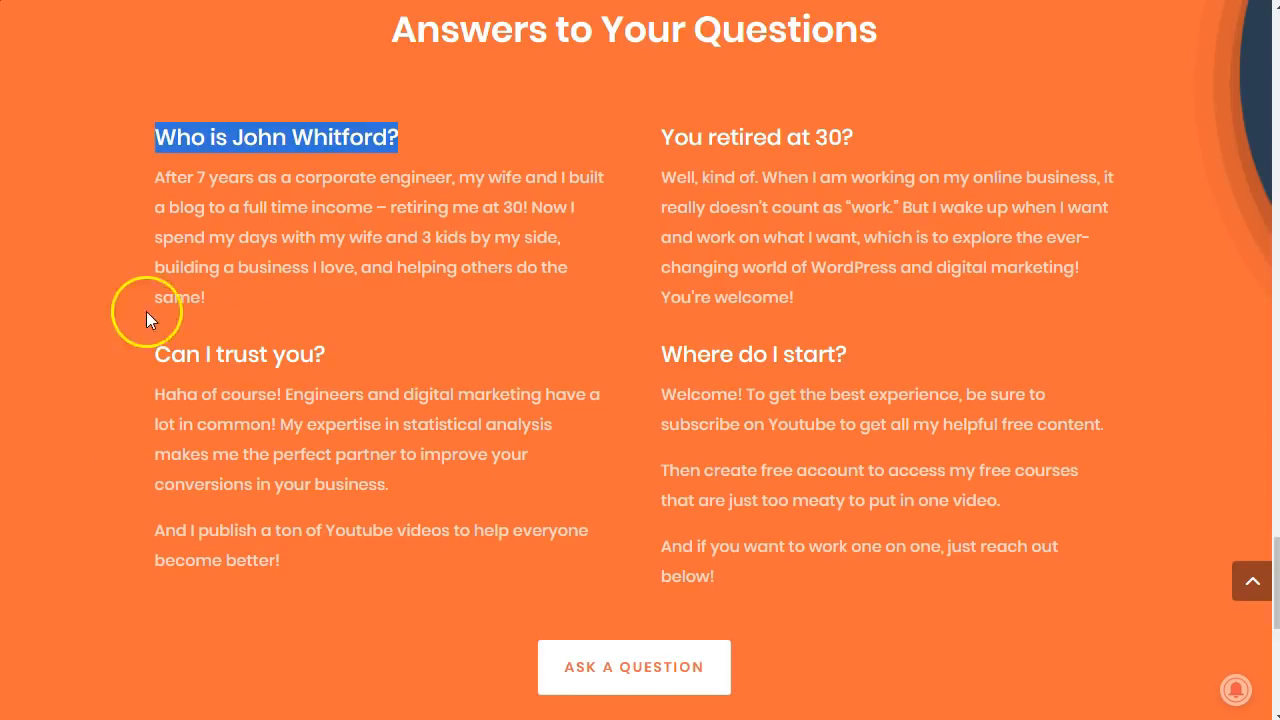
drag(204, 296, 160, 182)
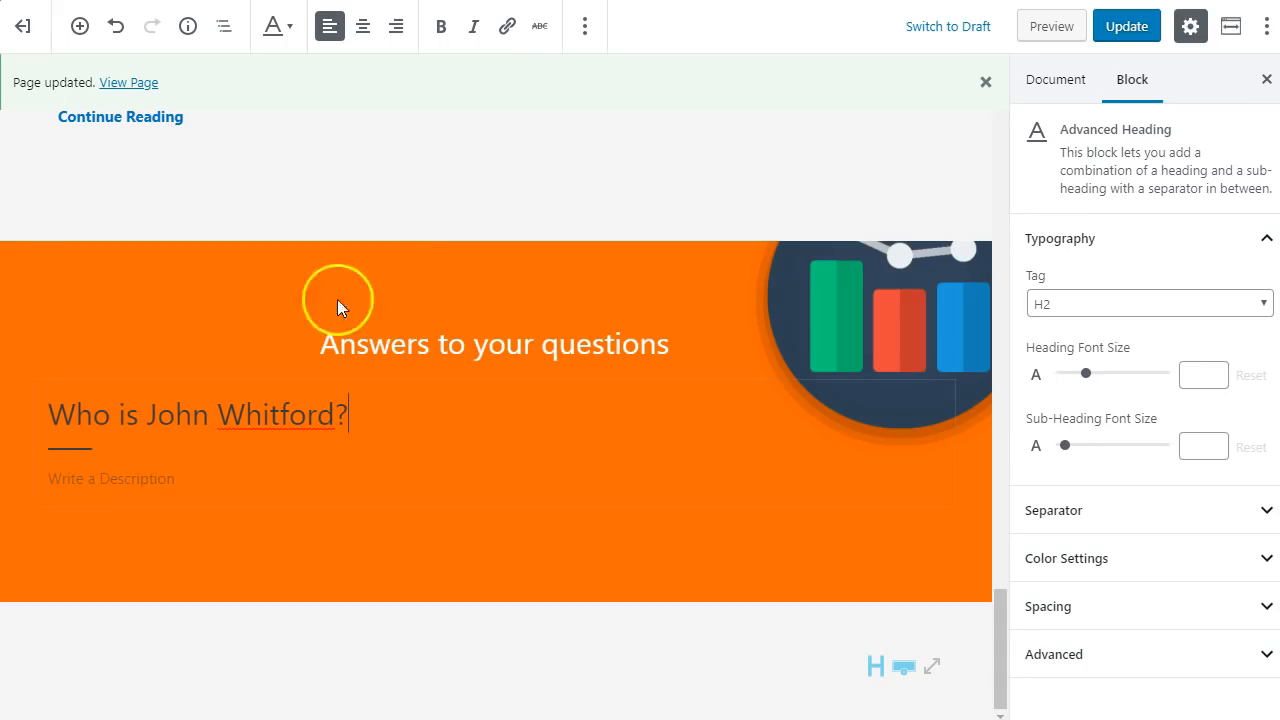
click(49, 480)
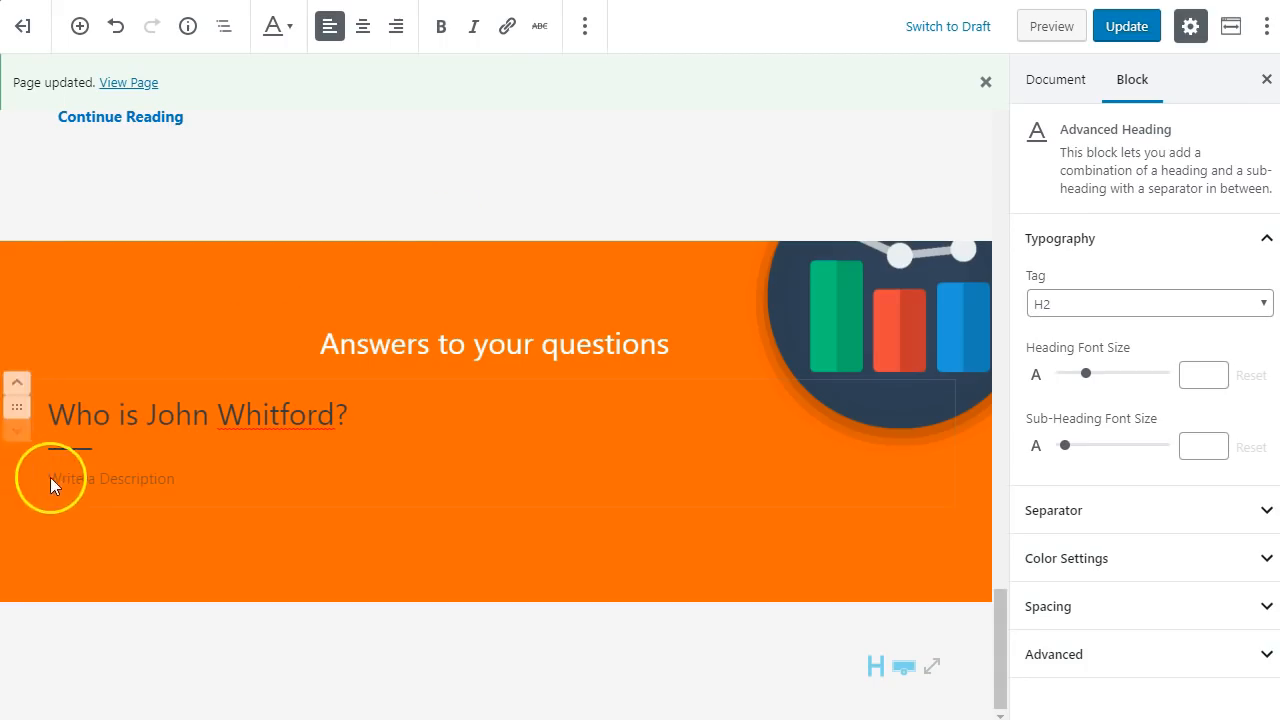
text(After 7 years as a corporate engineer, my wife and I built a blog to a full time income – retiring me at 30! Now I spend my days with my wife and 3 kids by my side, building a business I love, and helping others do the same!)
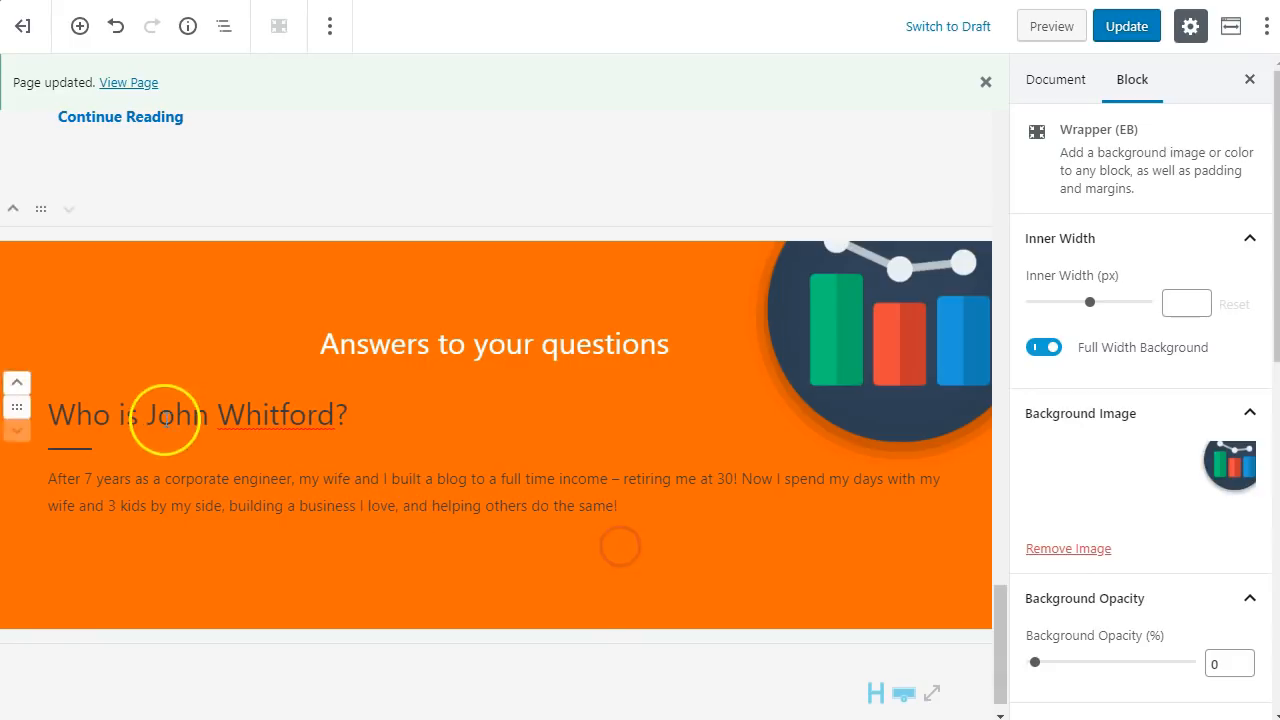
Color the first question block's heading and sub-heading white
click(358, 435)
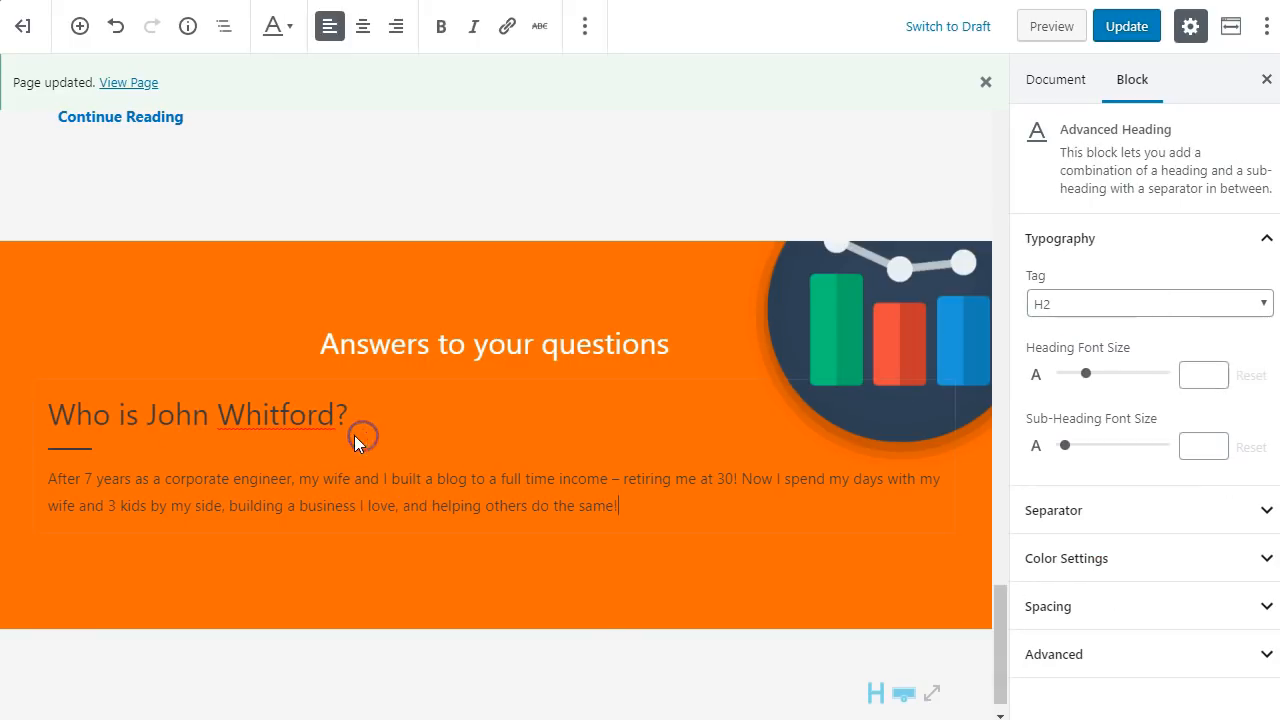
click(1062, 550)
scroll(1178, 615, down, 2)
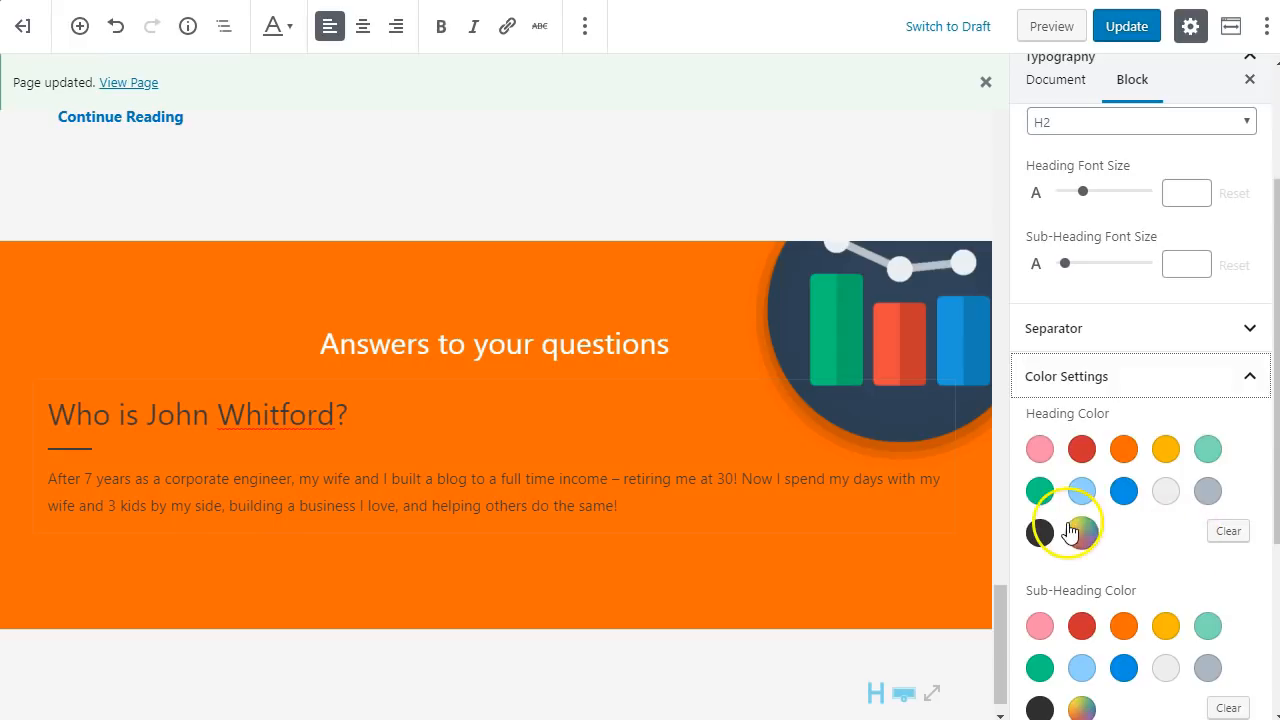
click(1082, 531)
click(935, 252)
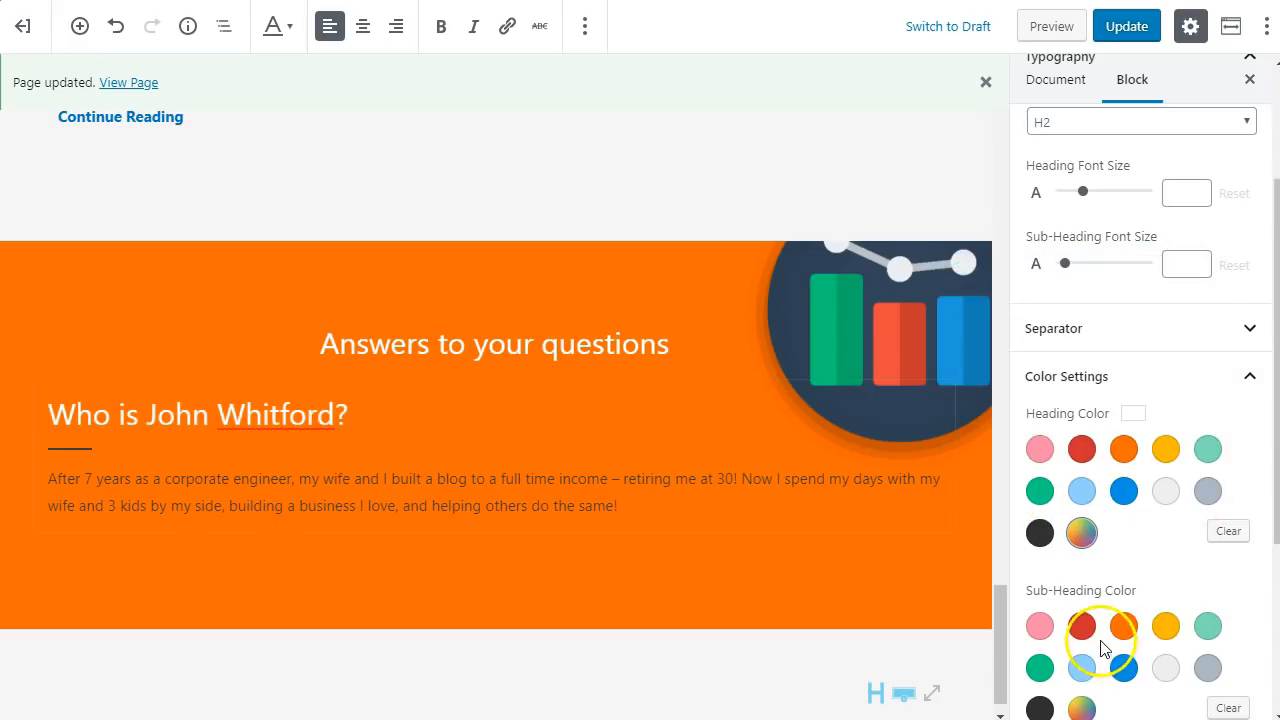
scroll(1154, 680, down, 2)
scroll(1125, 620, down, 1)
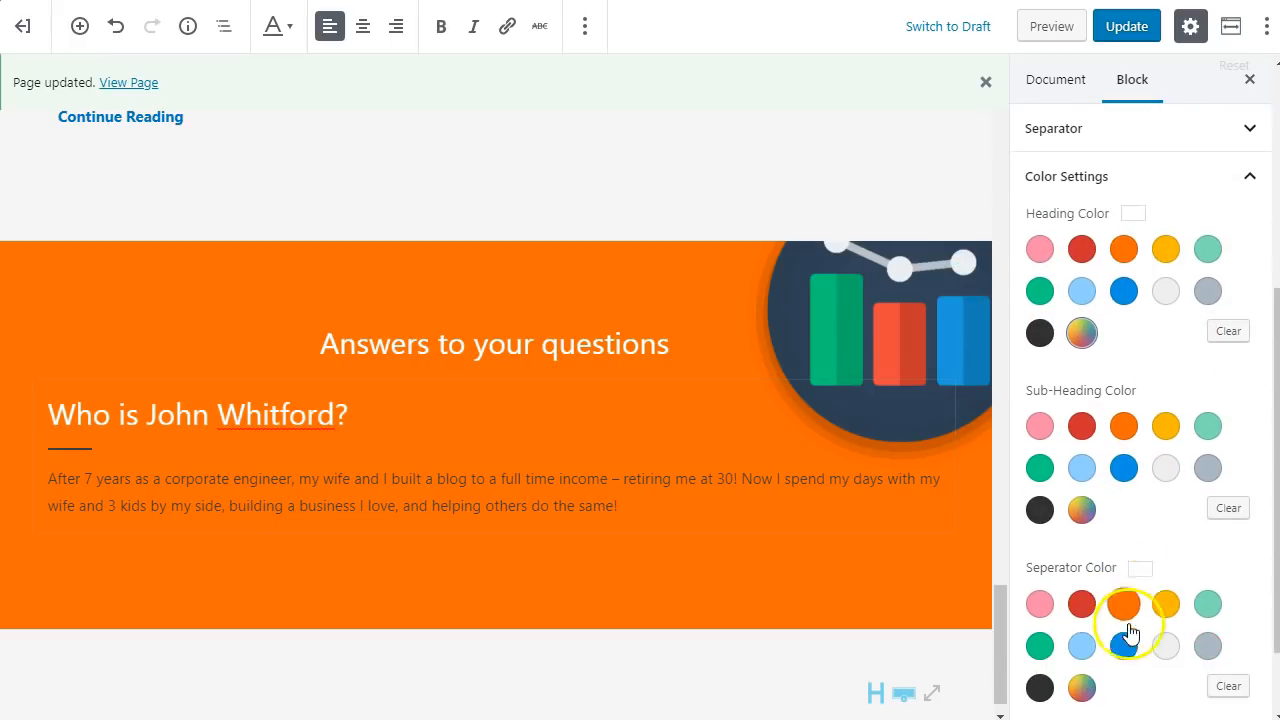
click(1166, 469)
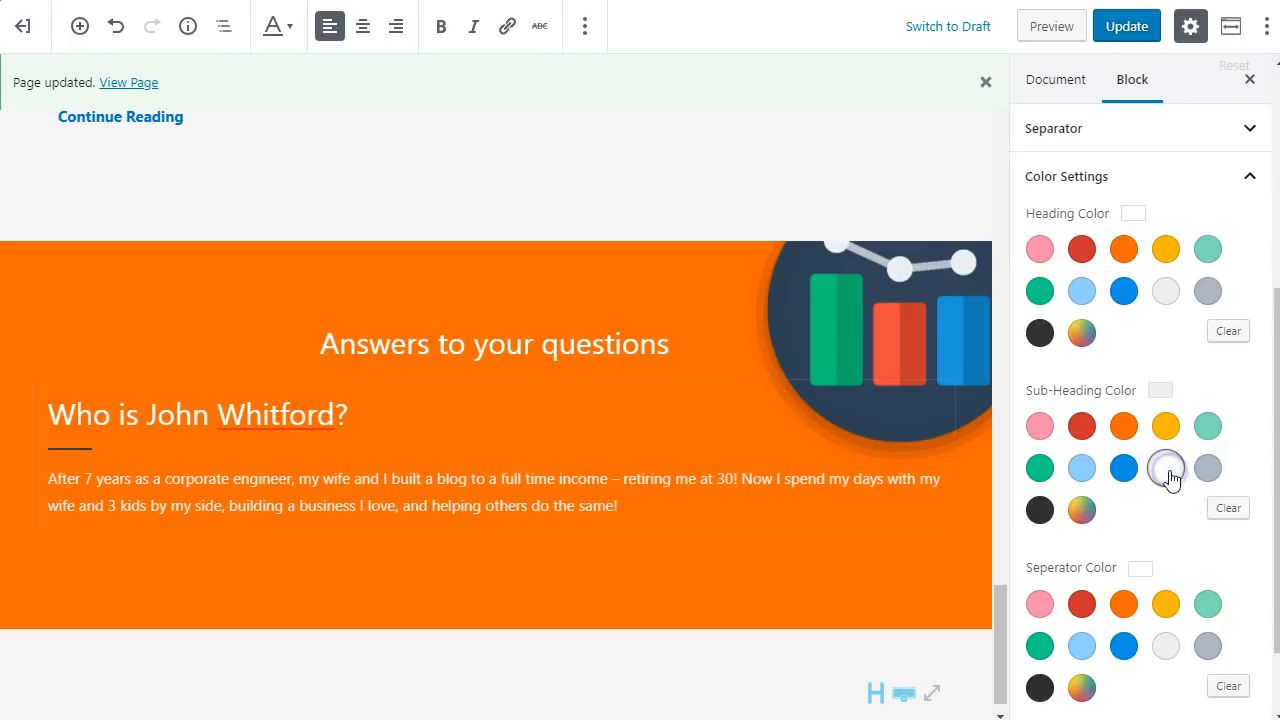
click(1082, 510)
click(890, 163)
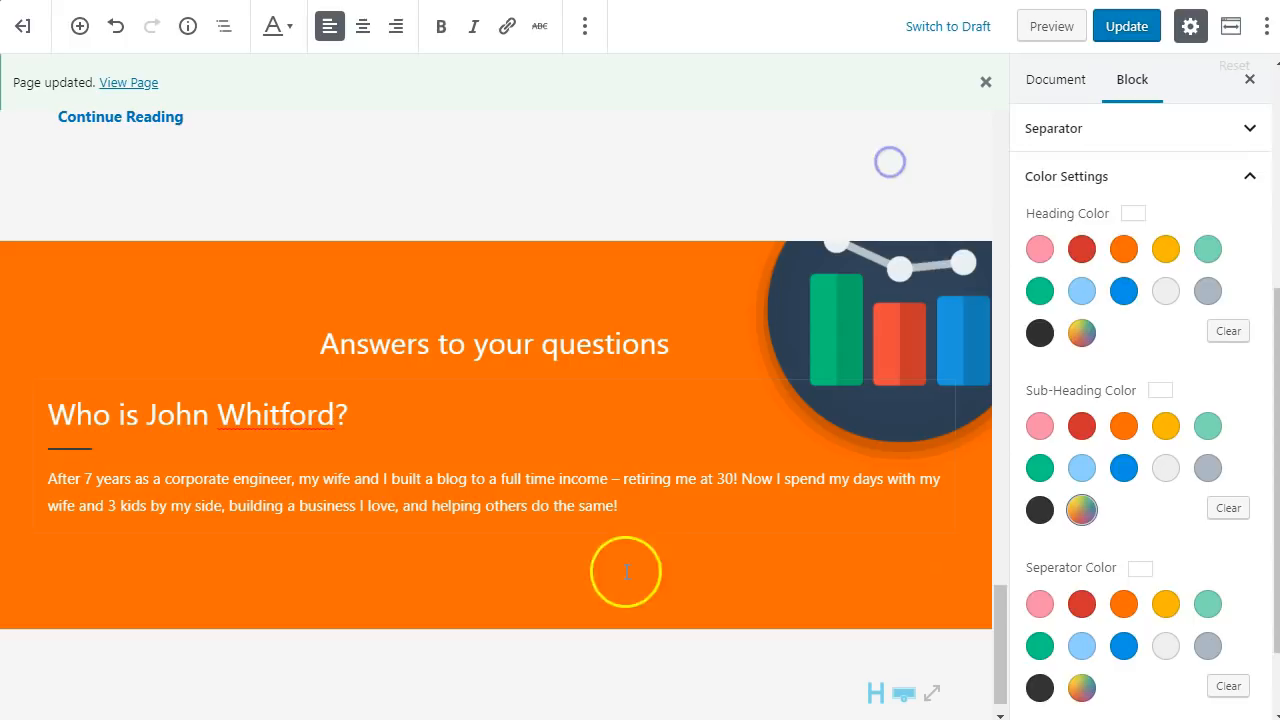
Look through the orange wrapper's width, background, color and padding settings
click(575, 583)
scroll(1063, 541, down, 2)
scroll(1137, 425, down, 2)
scroll(1137, 423, up, 6)
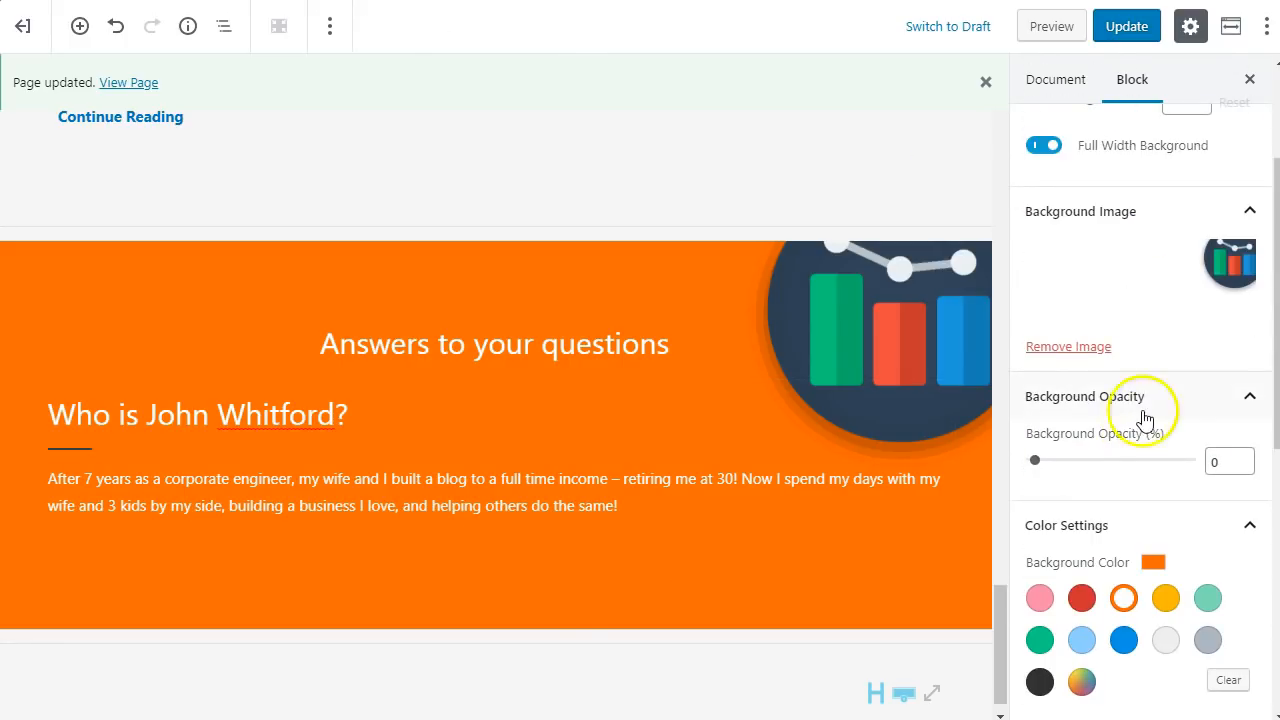
scroll(1147, 420, up, 2)
scroll(1150, 423, down, 3)
scroll(1140, 425, down, 3)
scroll(1137, 457, down, 3)
scroll(1137, 480, up, 6)
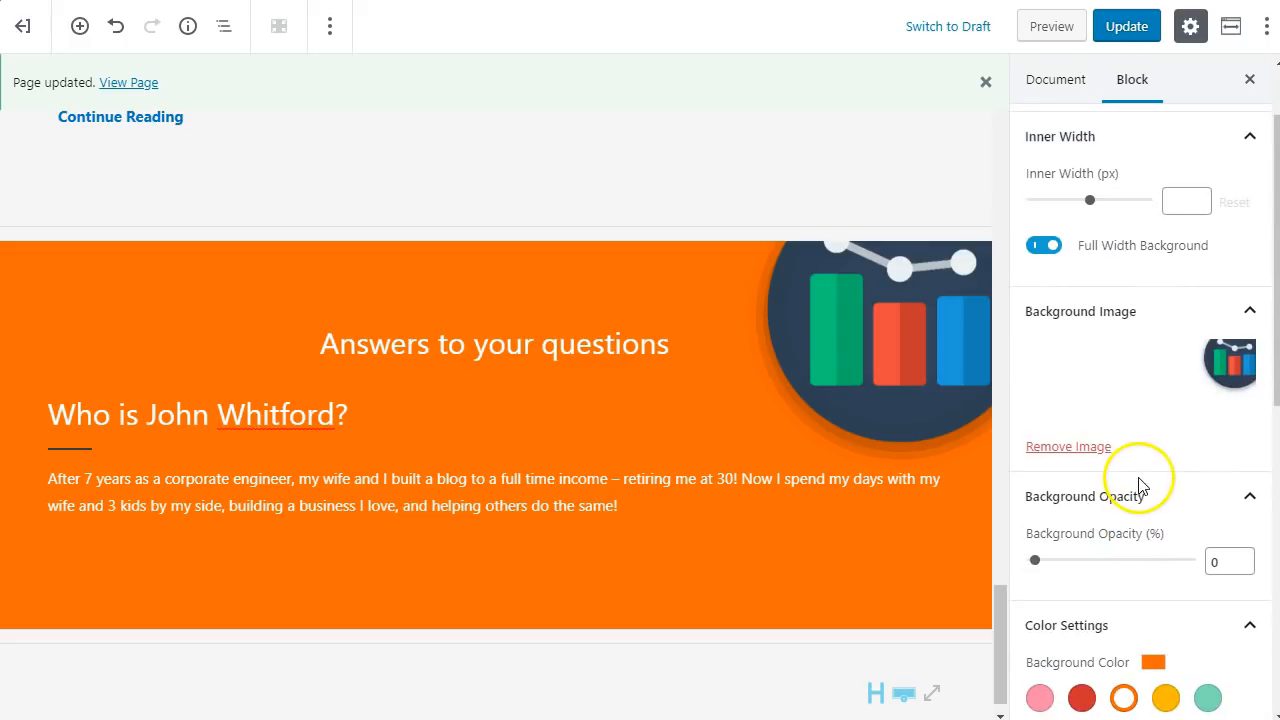
click(1146, 499)
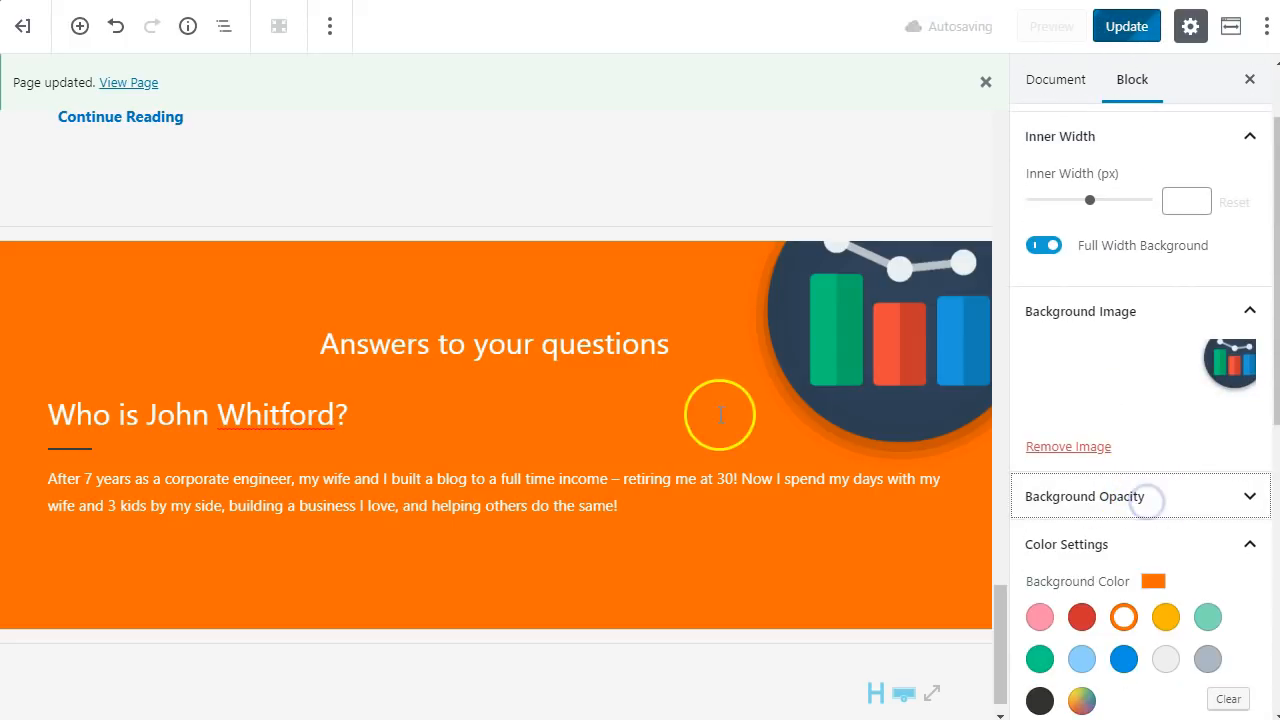
Set the first question block's separator color to the very light gray swatch
click(220, 447)
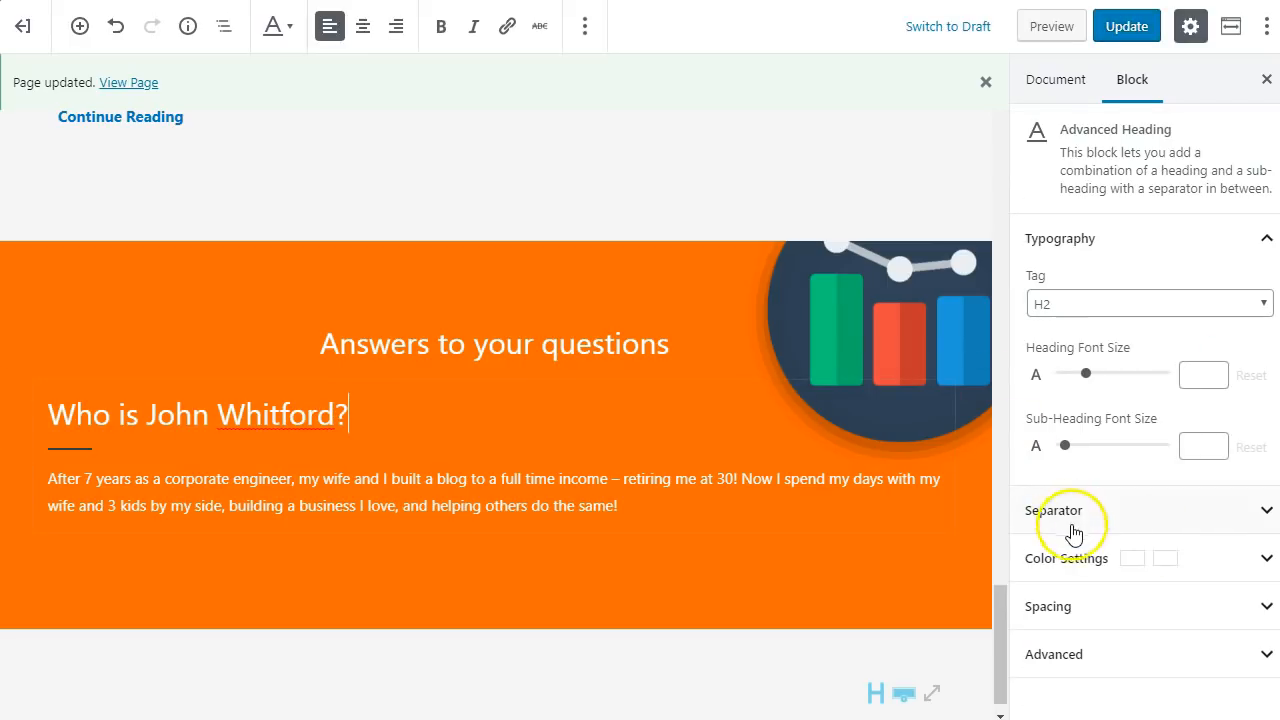
click(1234, 555)
scroll(1194, 530, down, 1)
scroll(1192, 520, down, 5)
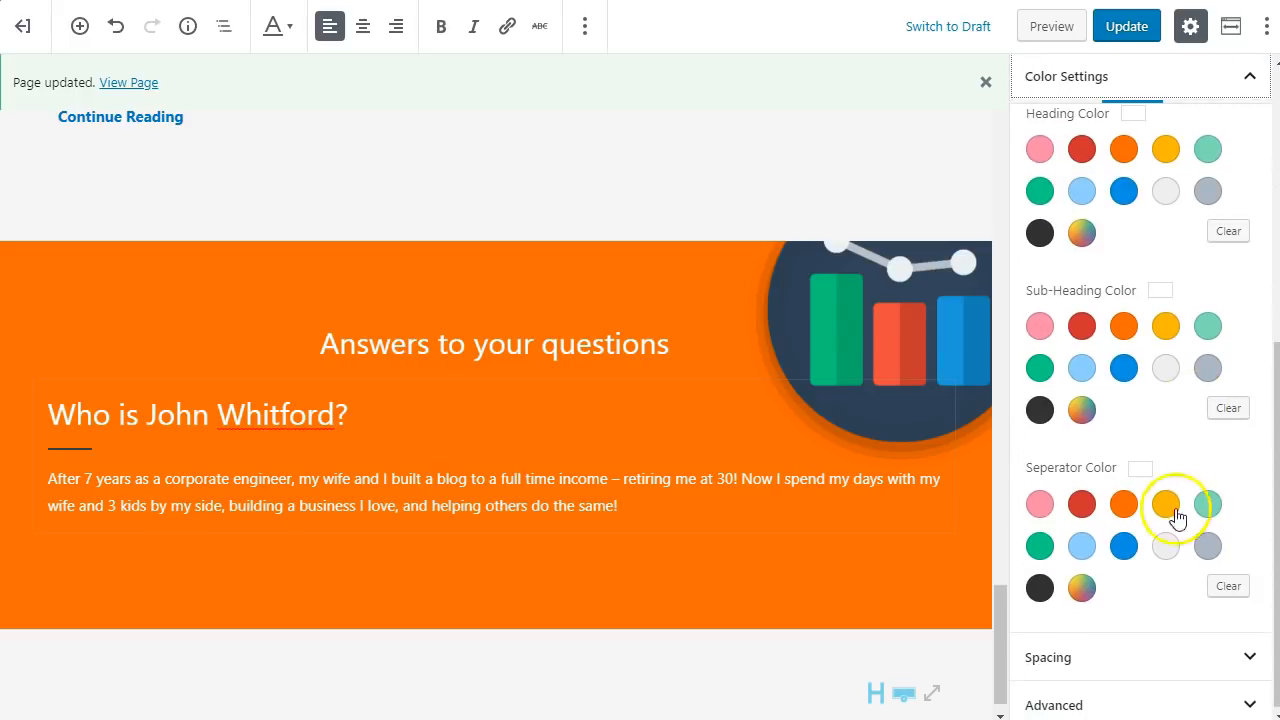
click(1166, 550)
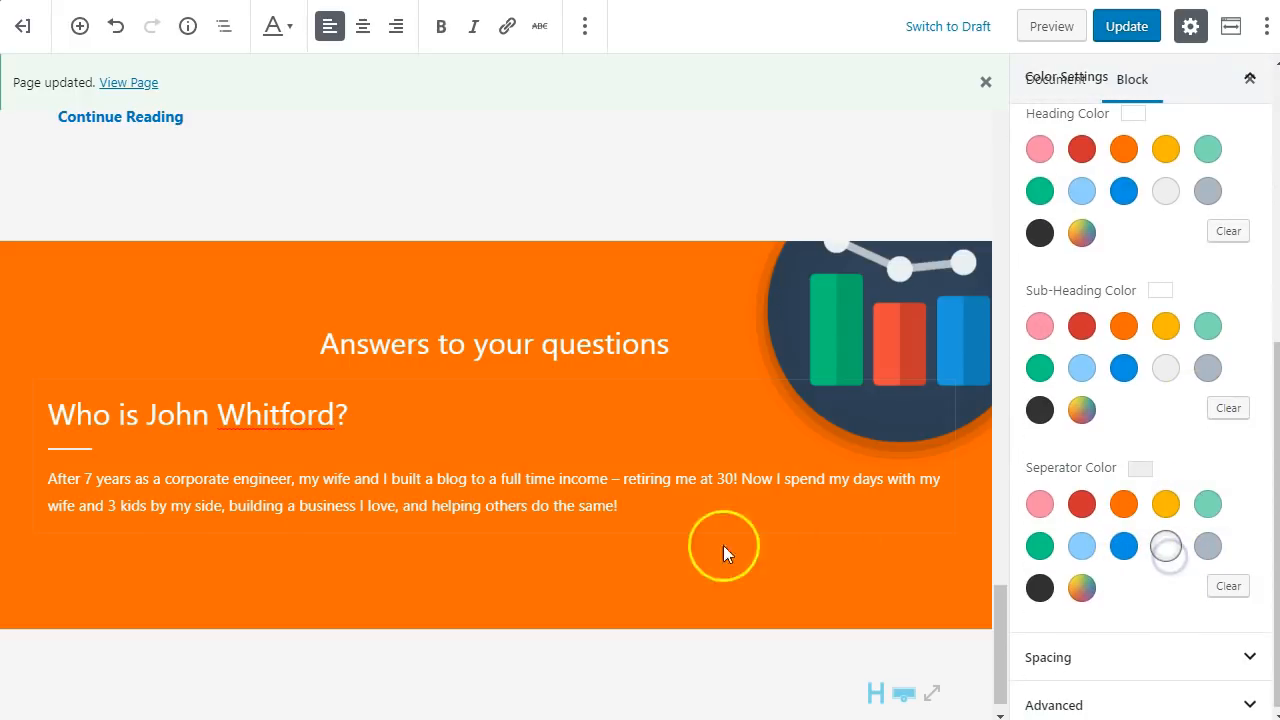
Insert a Row Layout with two equal columns between the section heading and the first question block
click(495, 608)
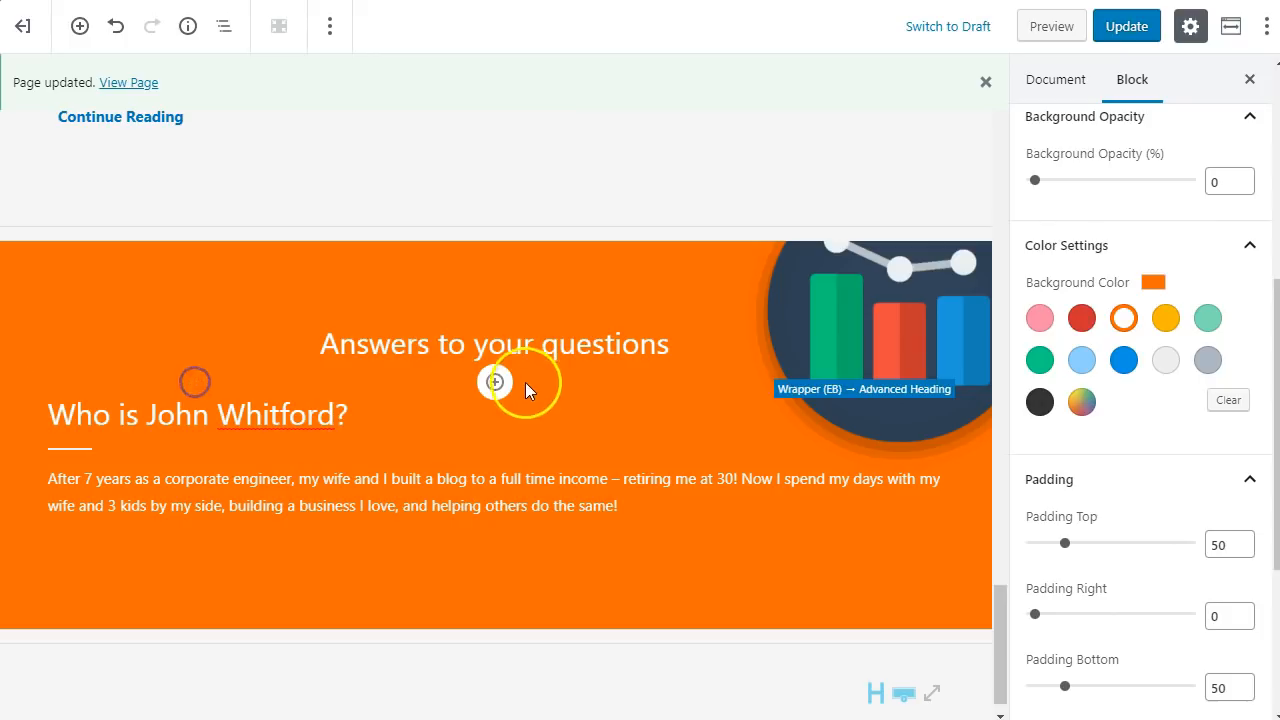
click(494, 382)
text(row)
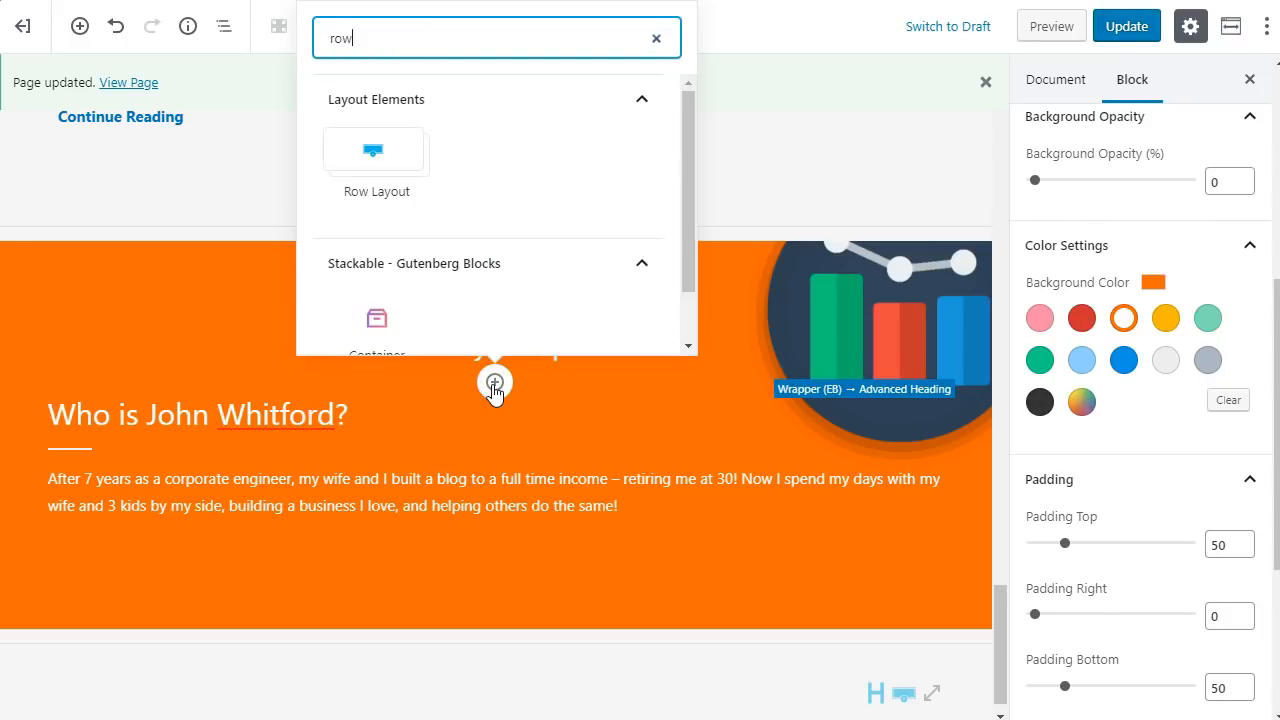
click(372, 160)
click(271, 496)
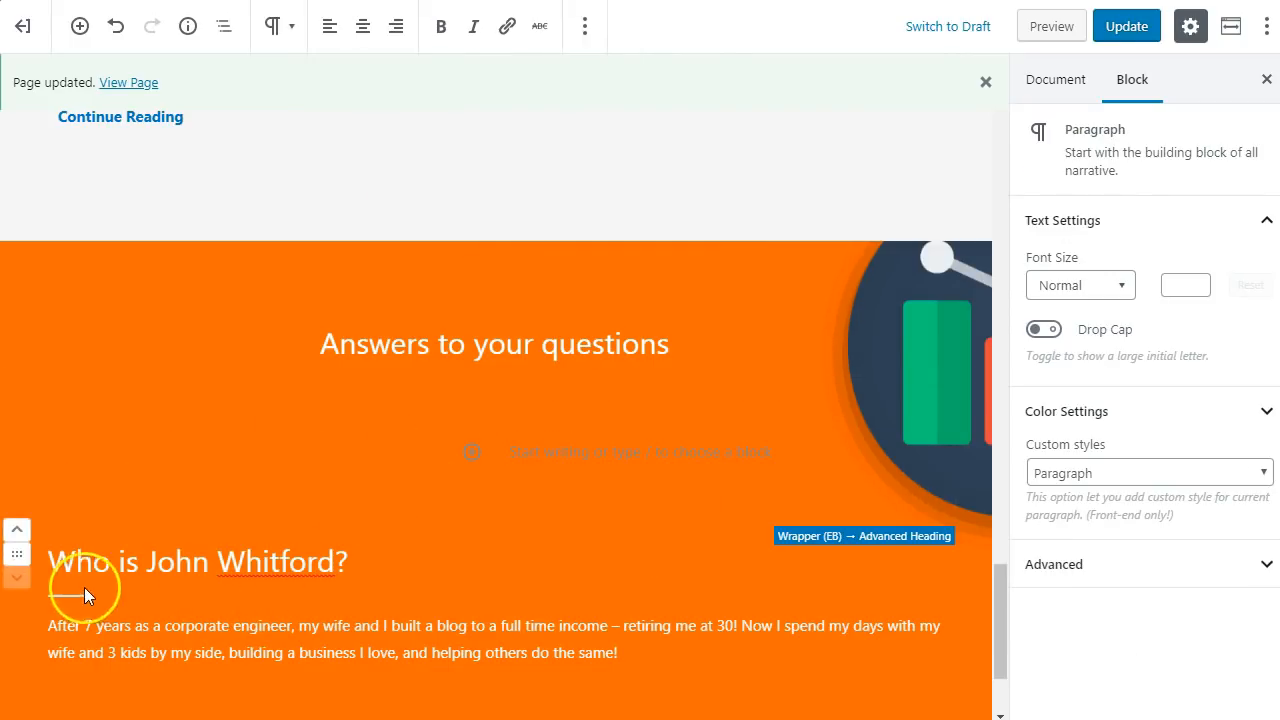
Move the first question block into the left column of the new row
click(22, 554)
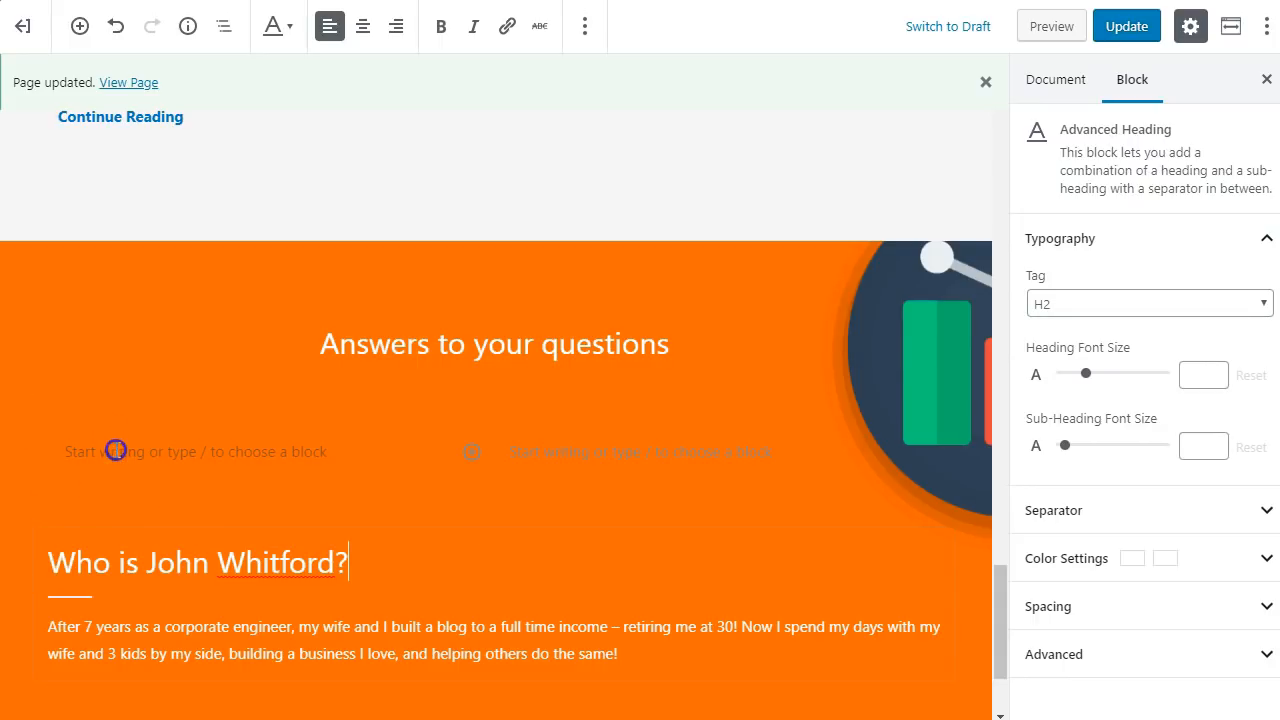
drag(28, 550, 180, 452)
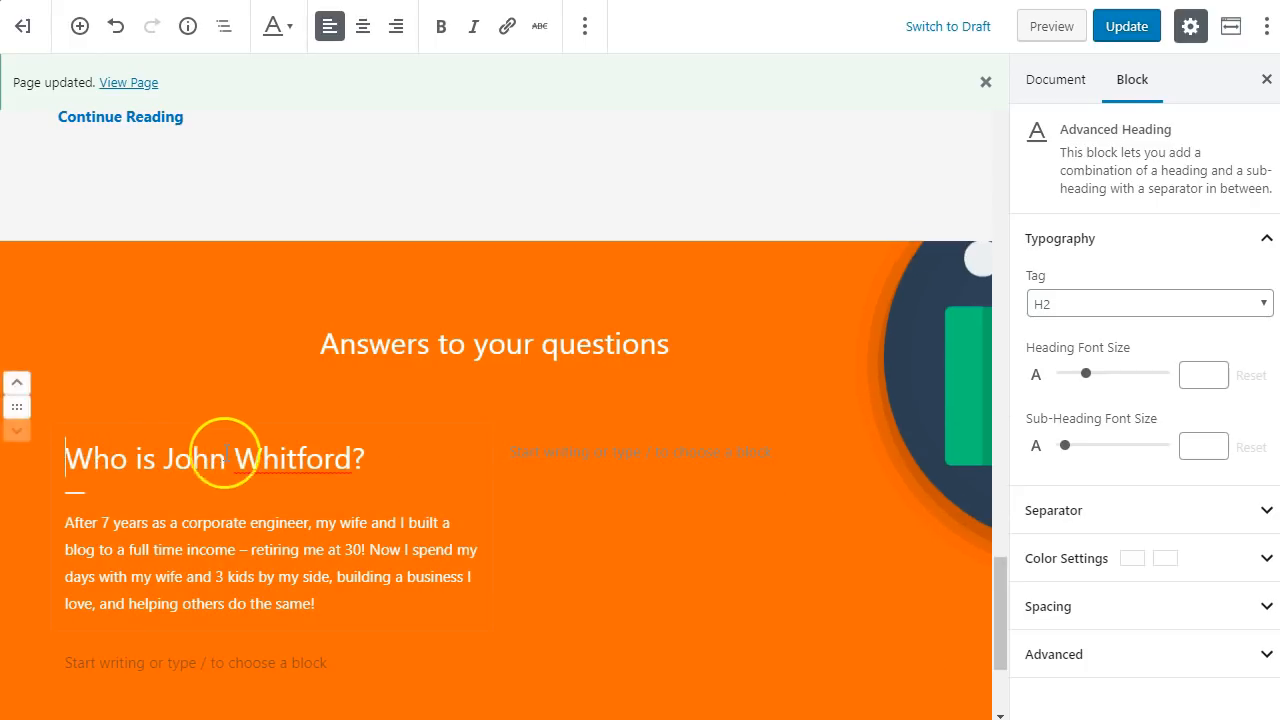
scroll(477, 497, down, 3)
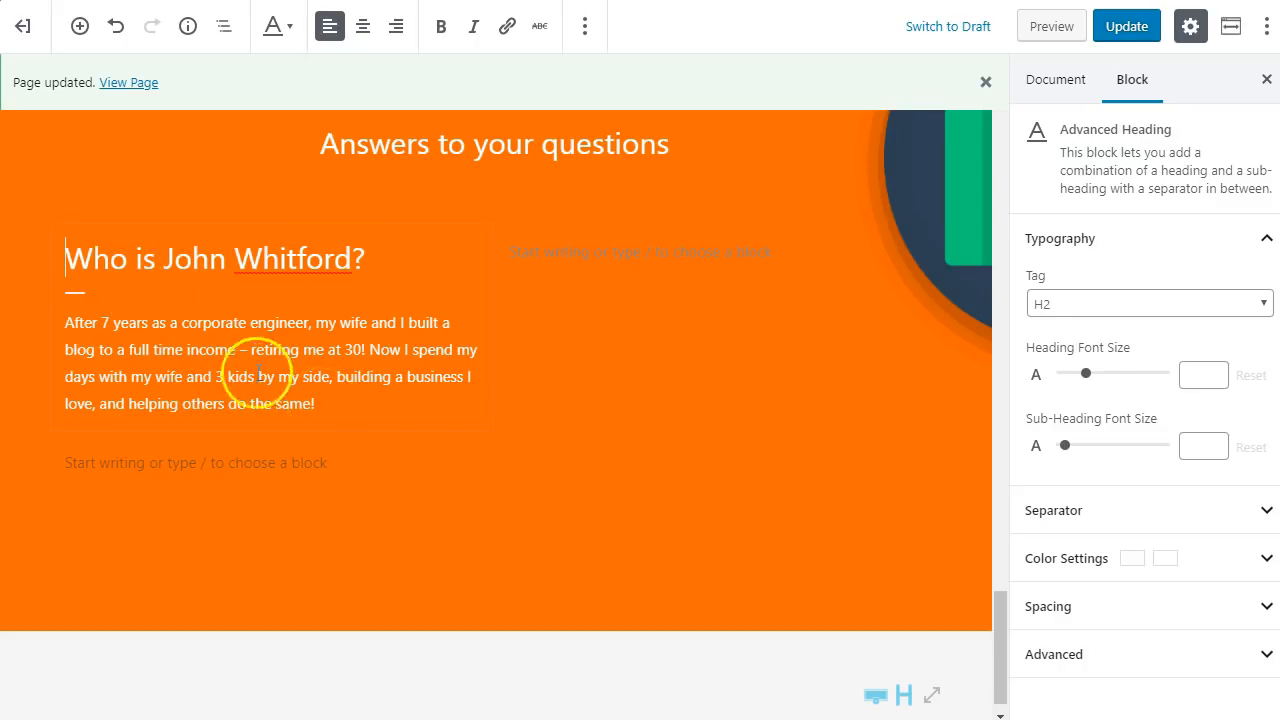
Duplicate the first question block within the left column
click(609, 375)
click(383, 288)
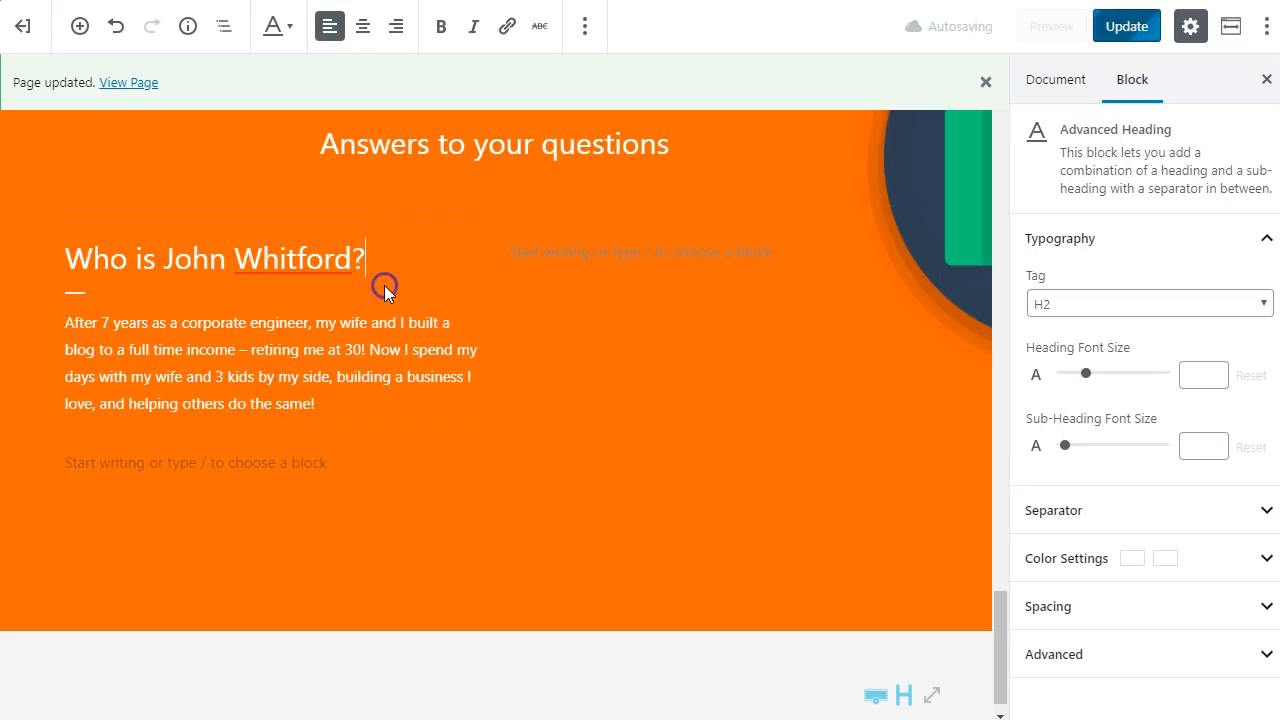
click(585, 26)
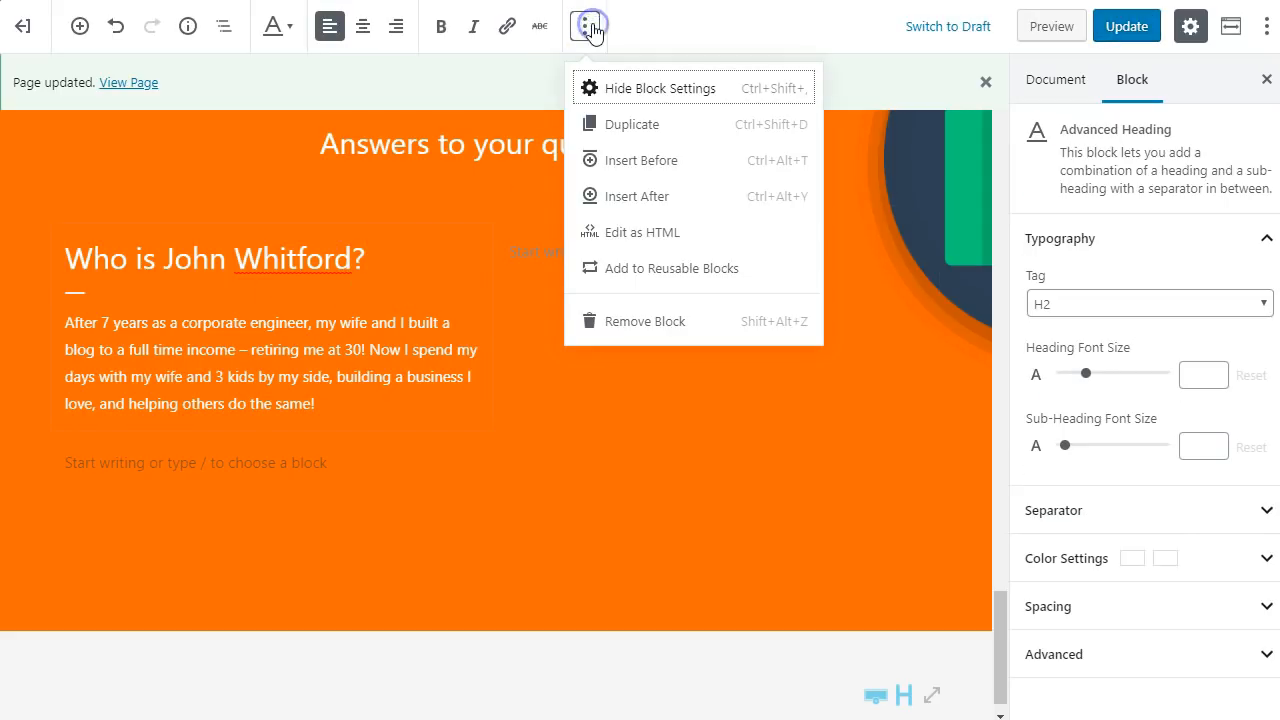
click(612, 134)
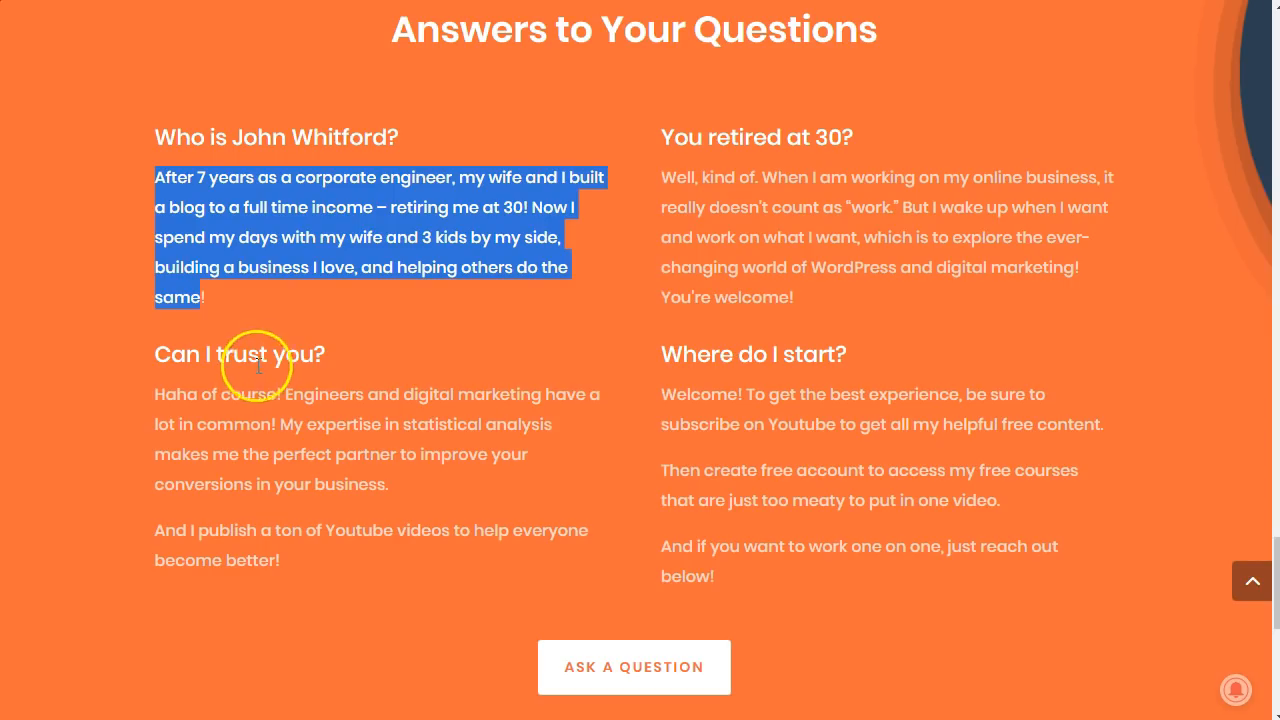
Replace the duplicated block's heading with "Can I trust you?" copied from the reference page
triple_click(260, 360)
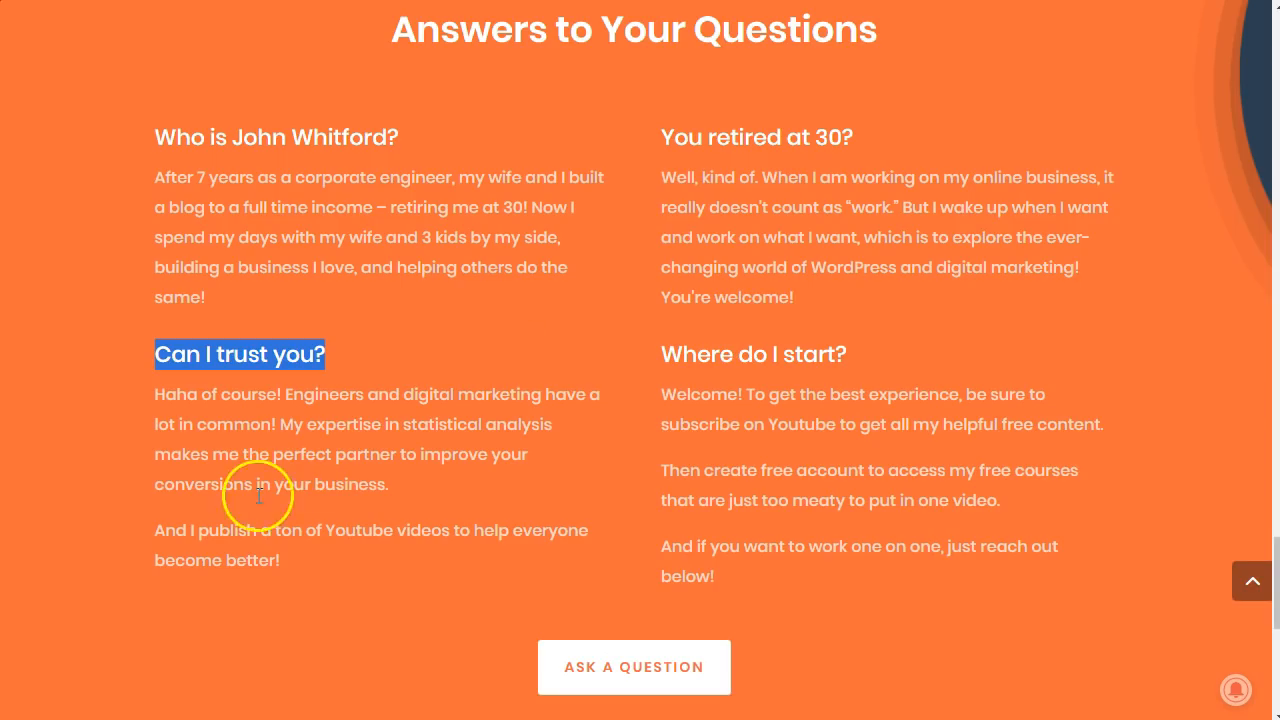
drag(172, 358, 317, 443)
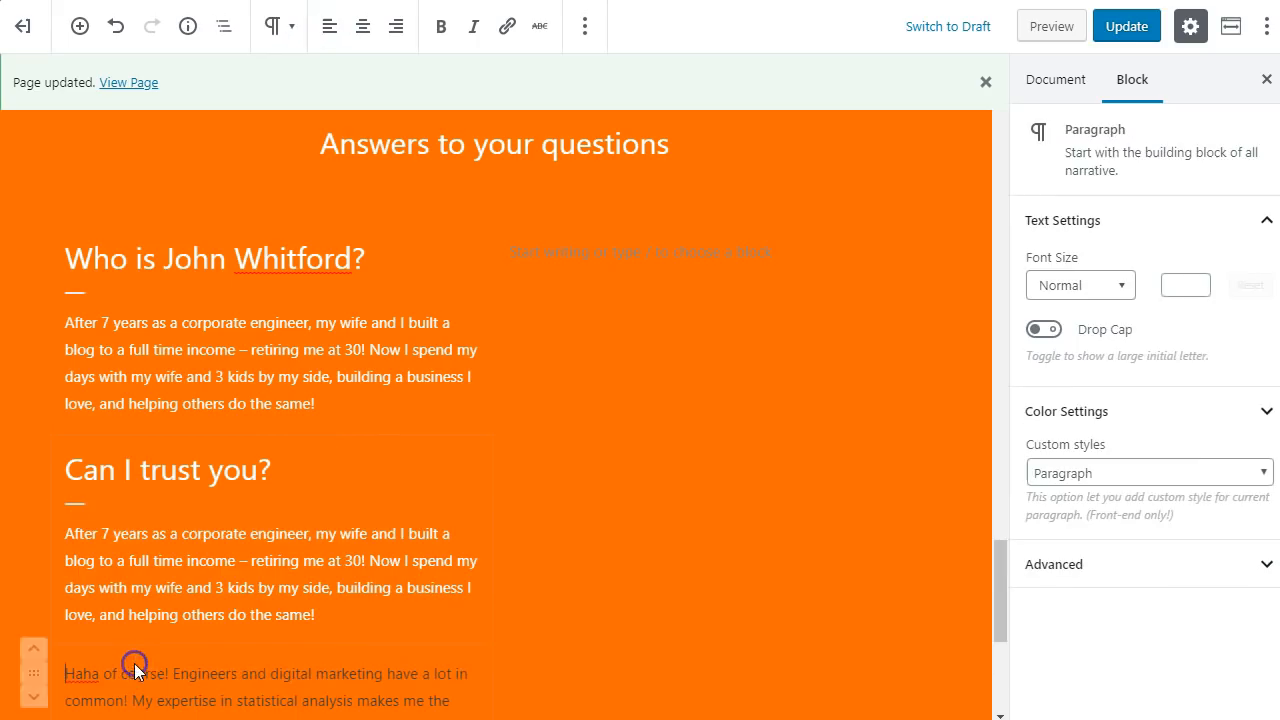
Try to replace the duplicated block's description with the full two-paragraph answer from the reference page
scroll(300, 600, down, 2)
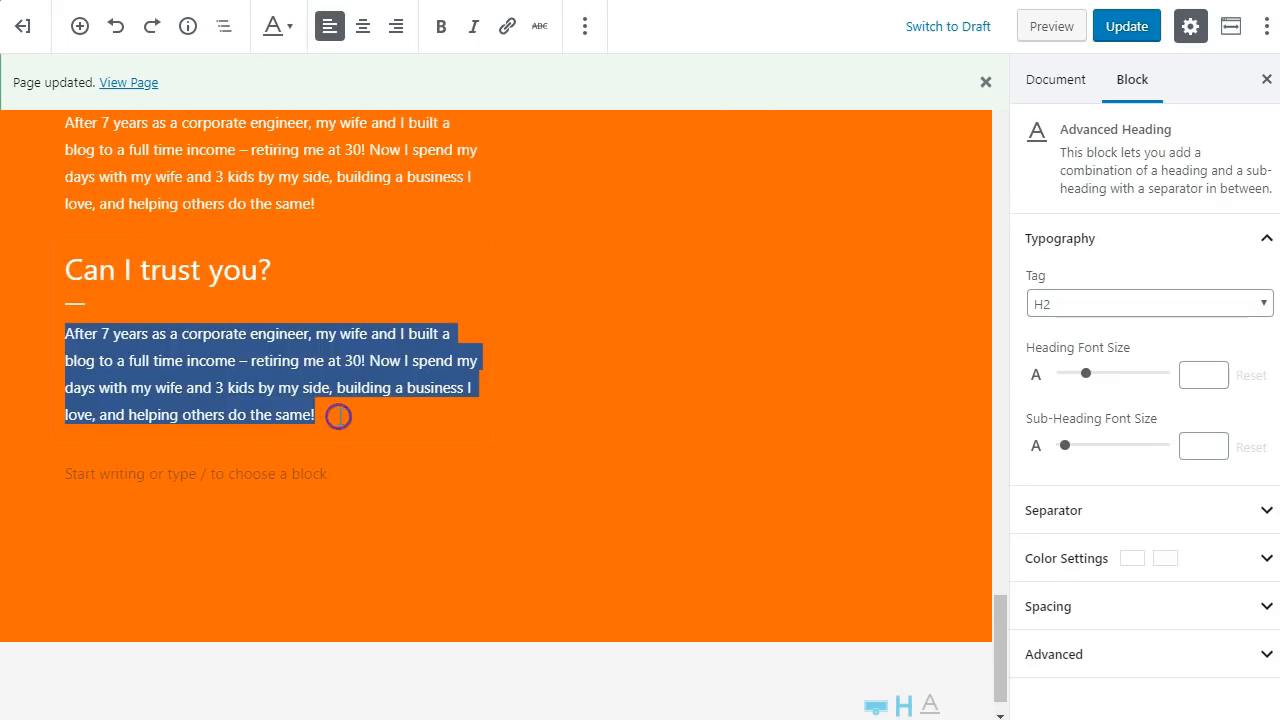
key(BackSpace)
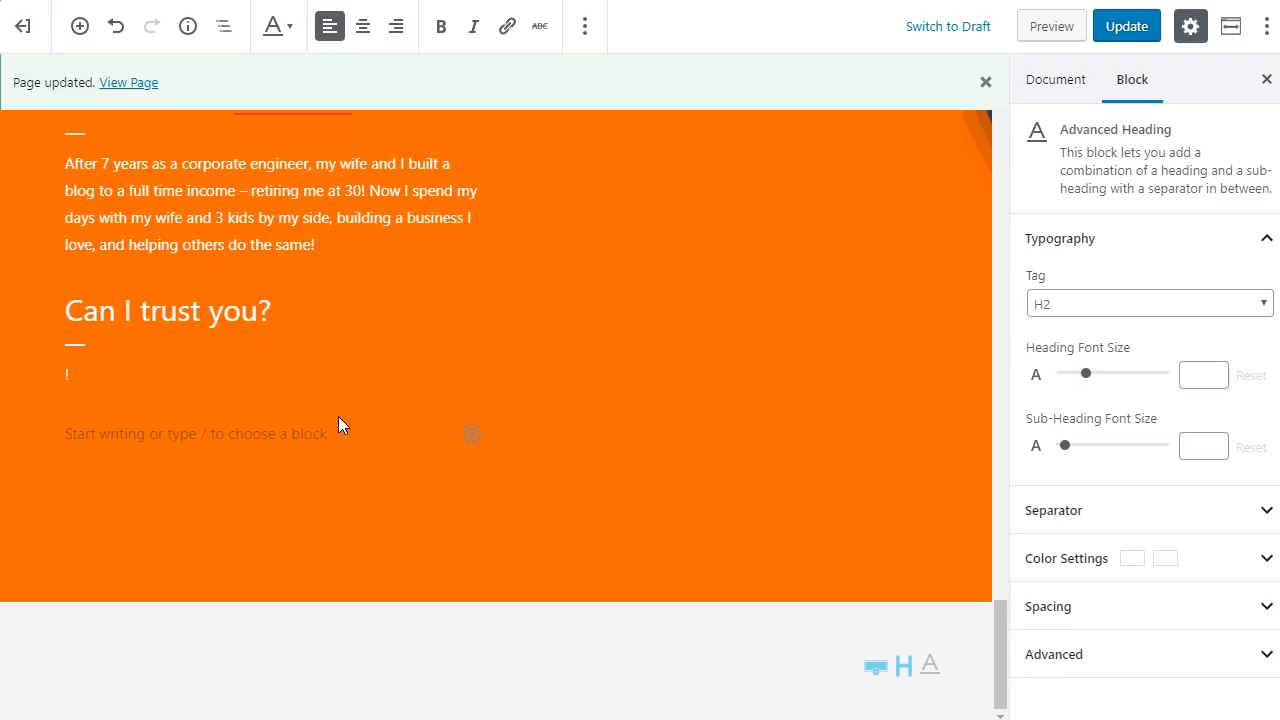
text(Haha of course! Engineers and digital marketing have a lot in common! My expertise in statistical analysis makes me the perfect partner to improve your conversions in your business. And I publish a ton of Youtube videos to help everyone become better!)
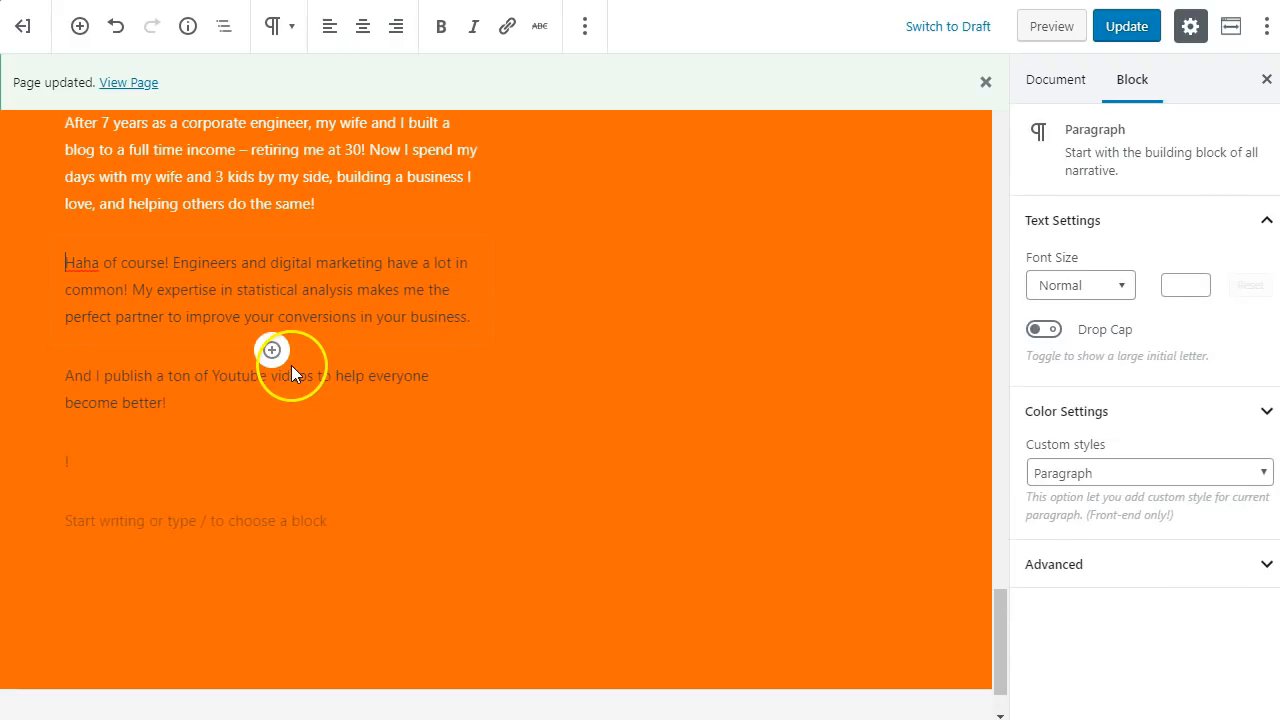
scroll(168, 399, up, 2)
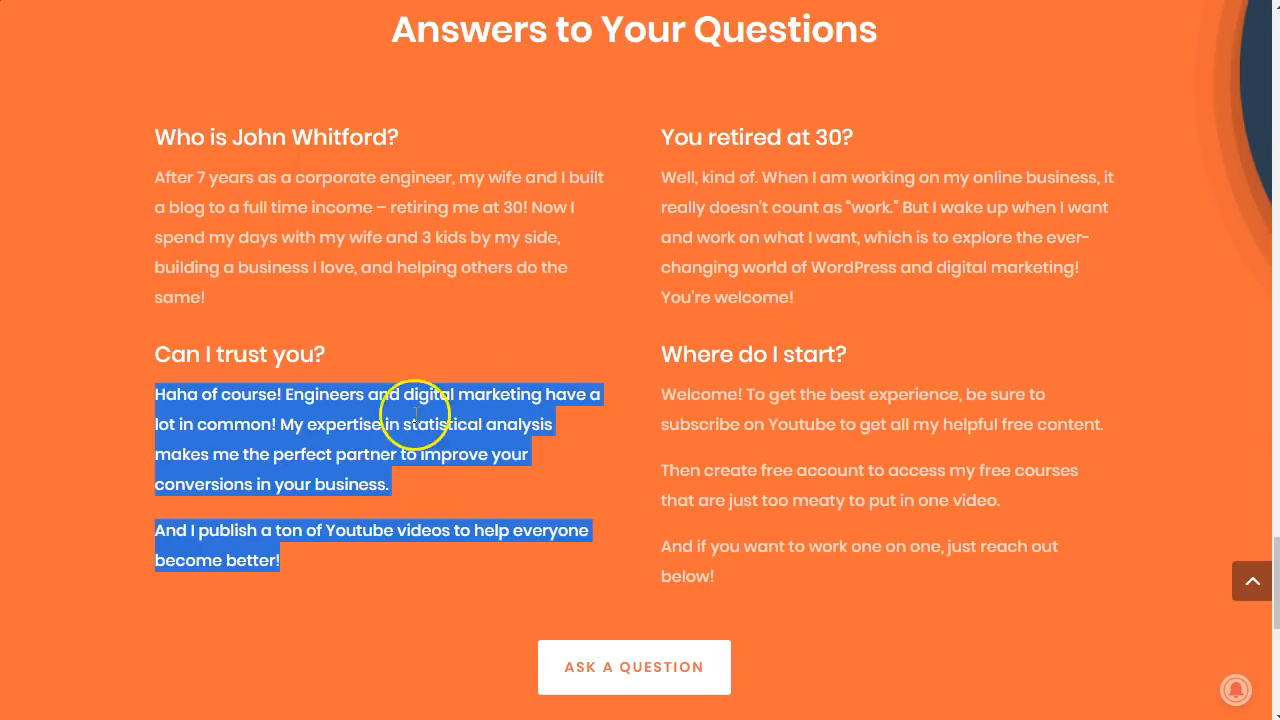
Use only the answer's first paragraph as the "Can I trust you?" description and delete the stray paragraph blocks below
triple_click(261, 443)
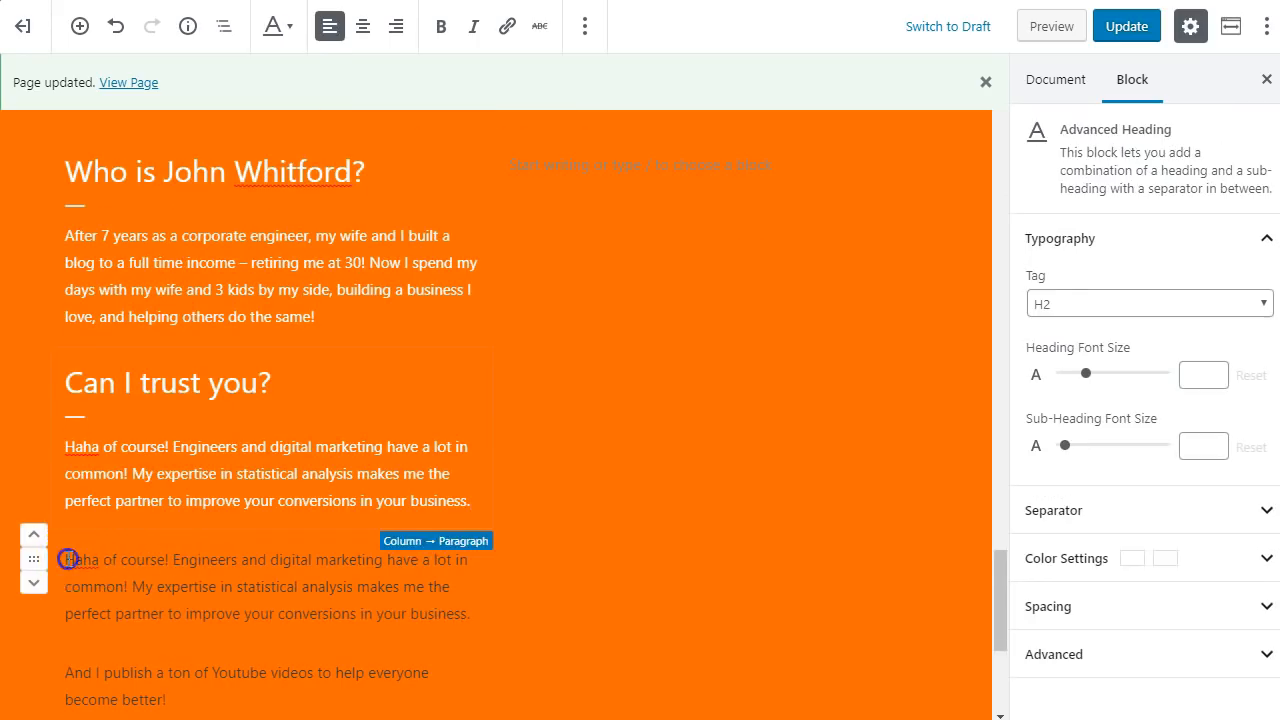
drag(71, 557, 366, 700)
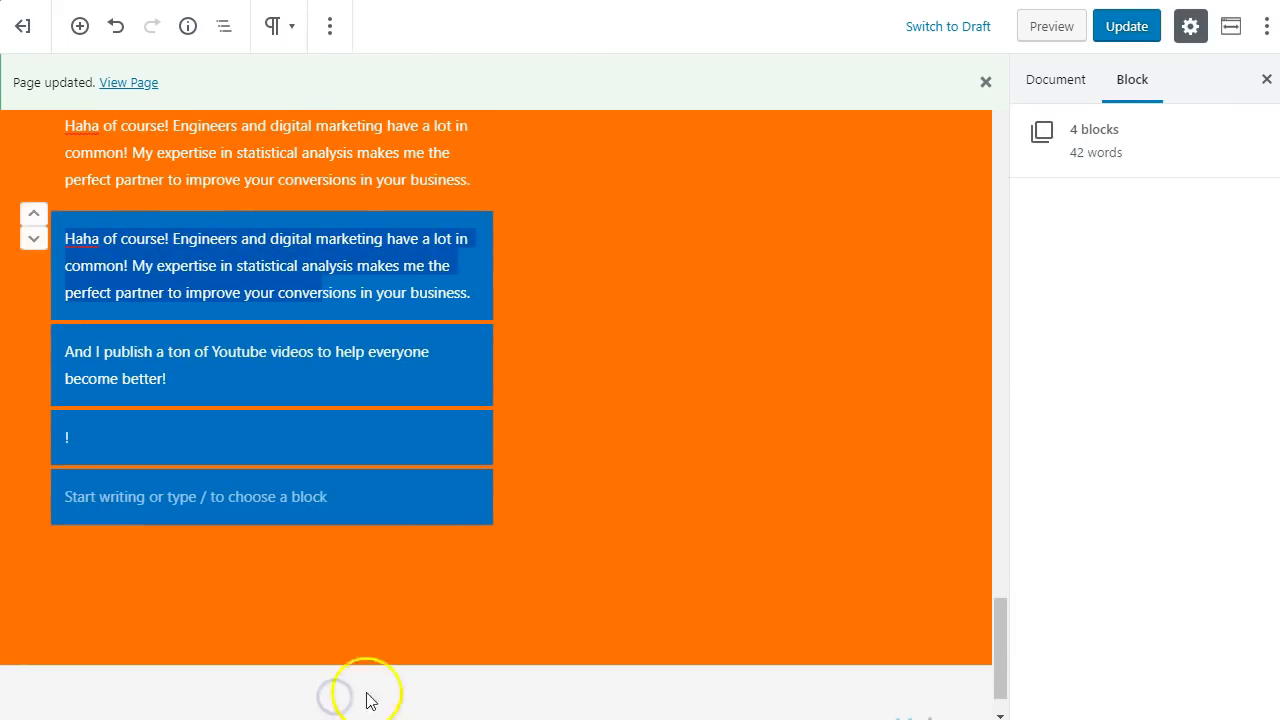
key(BackSpace)
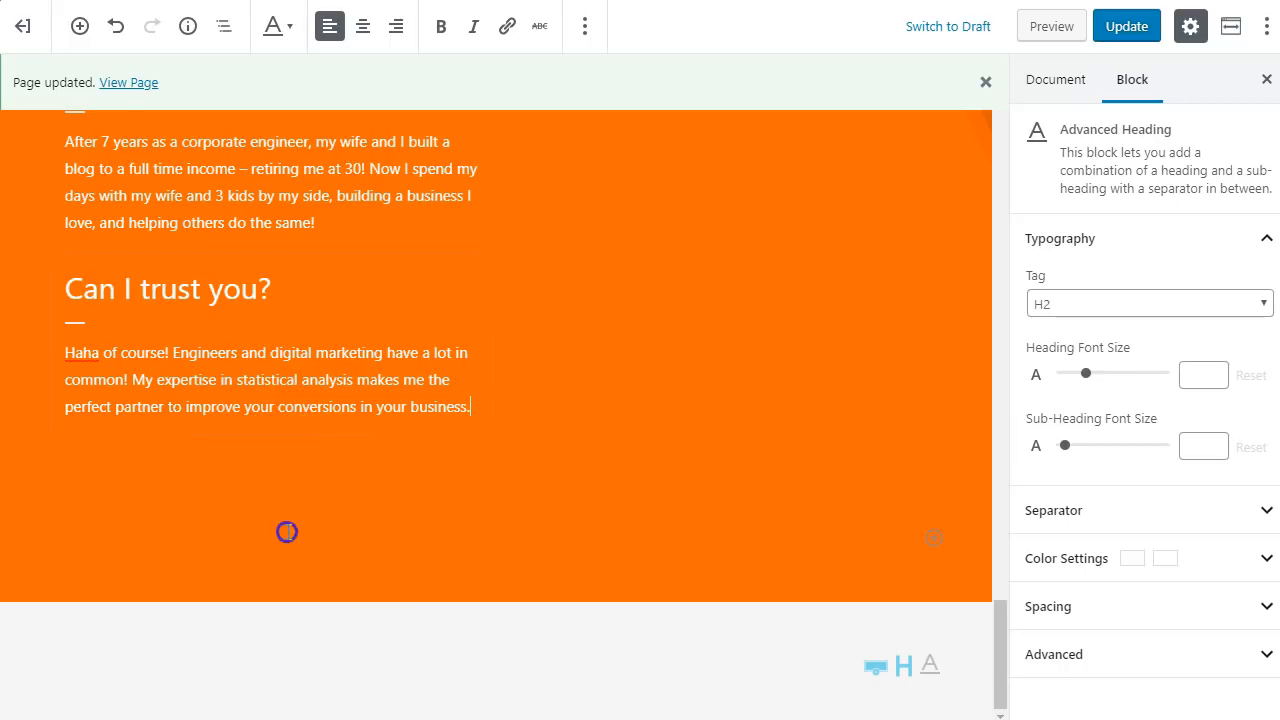
Duplicate the "Can I trust you?" block and move one copy into the empty second column
key(Return)
scroll(777, 370, up, 1)
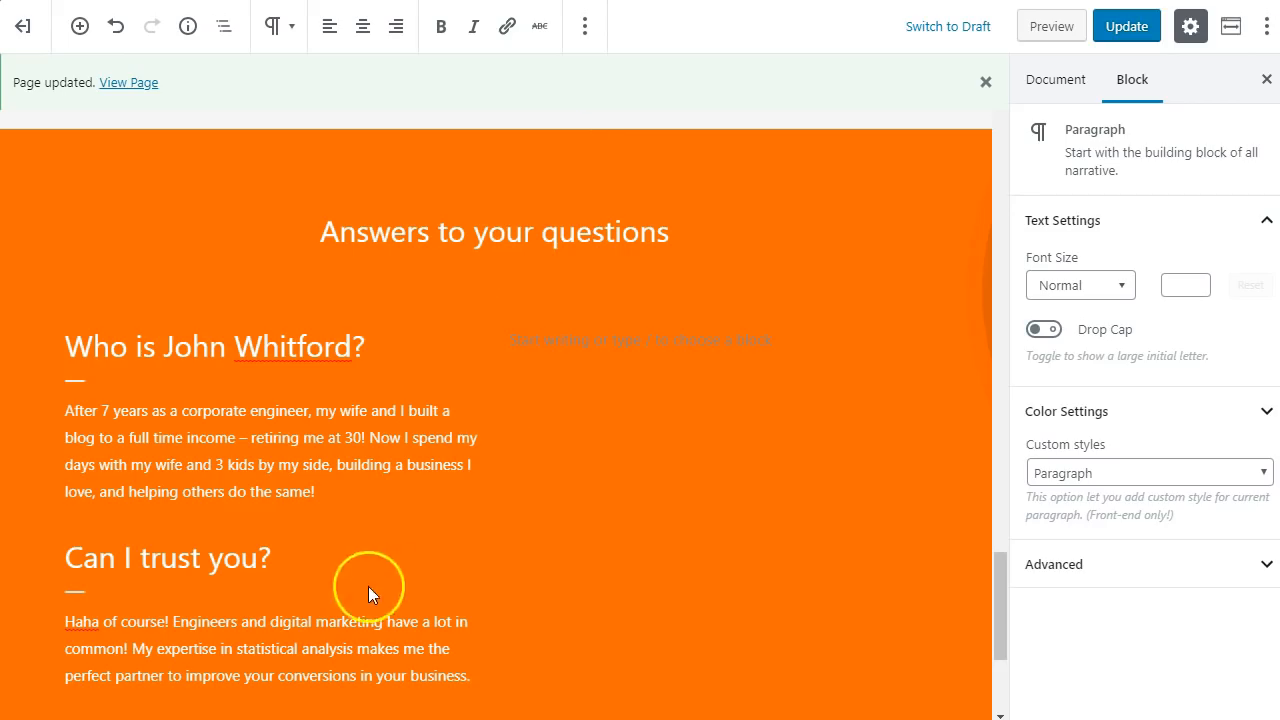
click(200, 591)
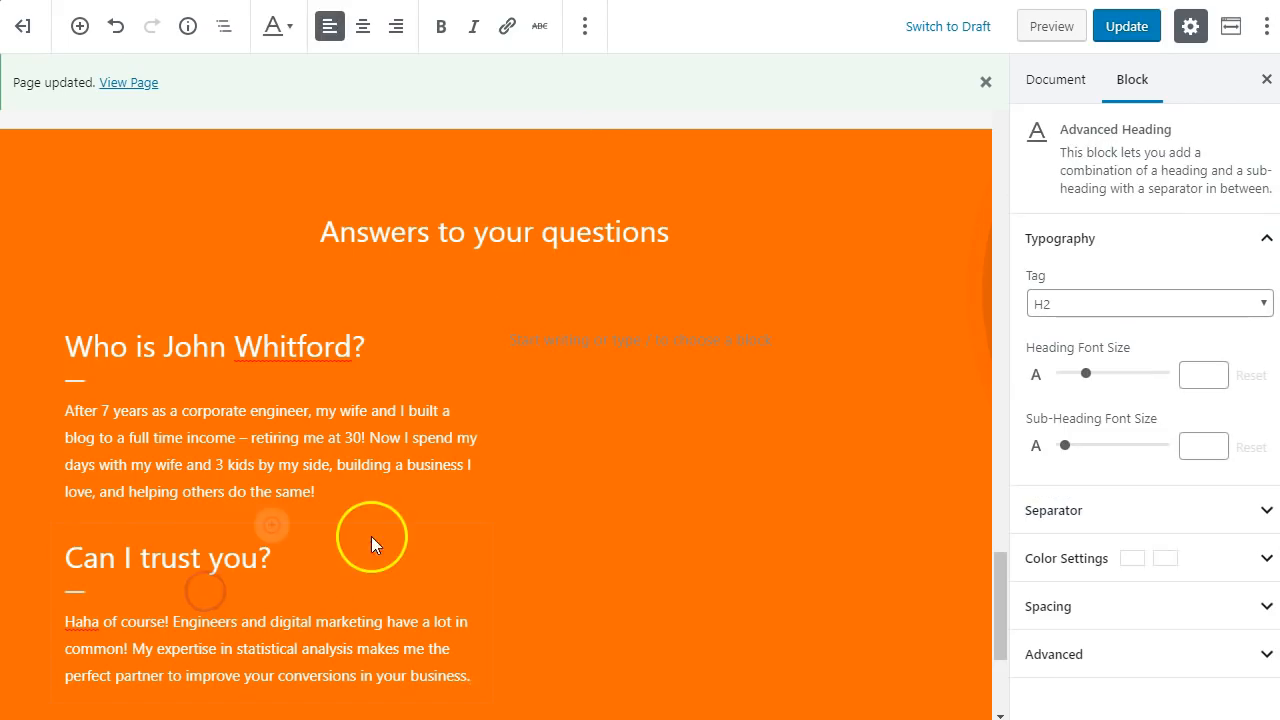
click(584, 34)
click(591, 127)
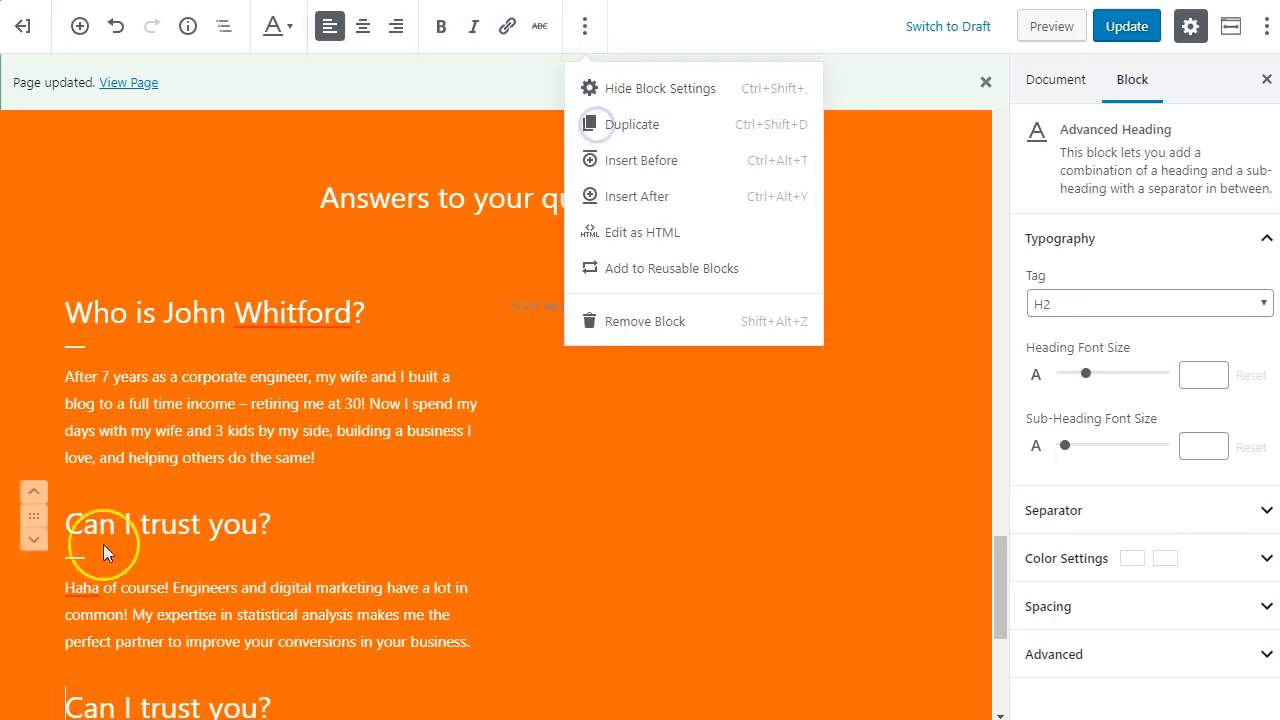
drag(36, 513, 536, 433)
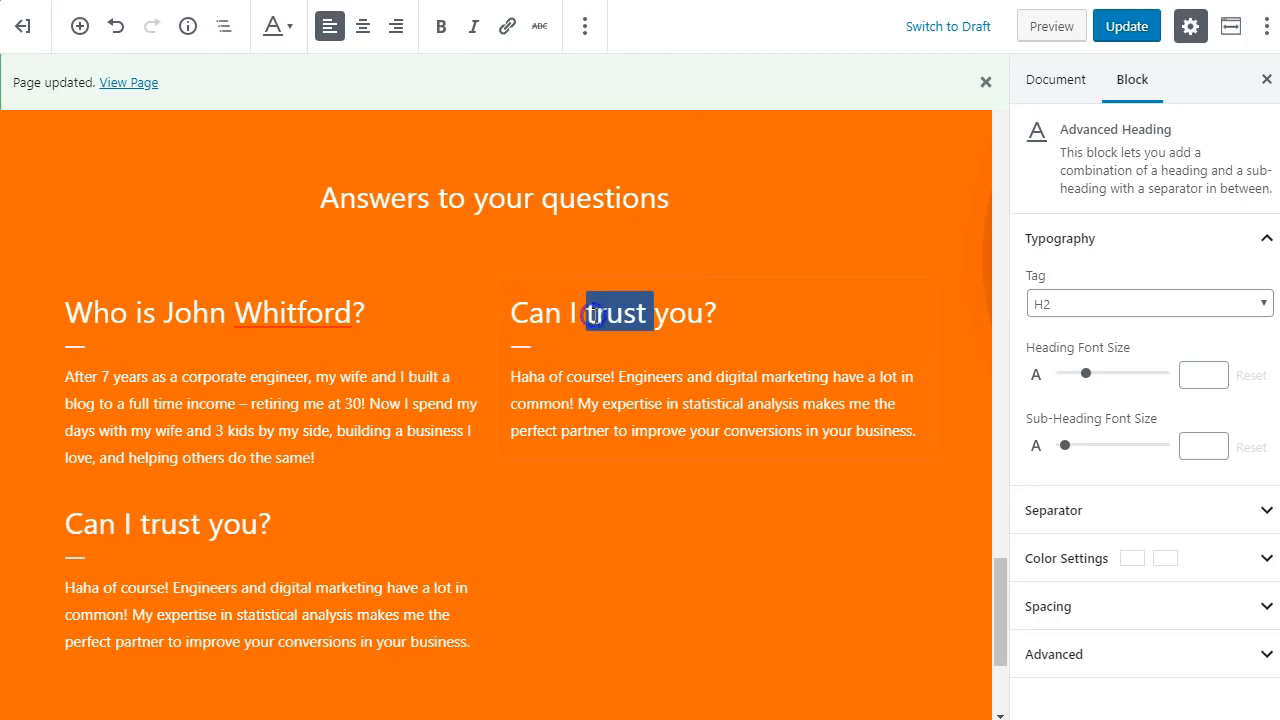
Change the second column's block heading to "You Retired at 30?" and replace its description with the matching answer from the reference page
triple_click(590, 312)
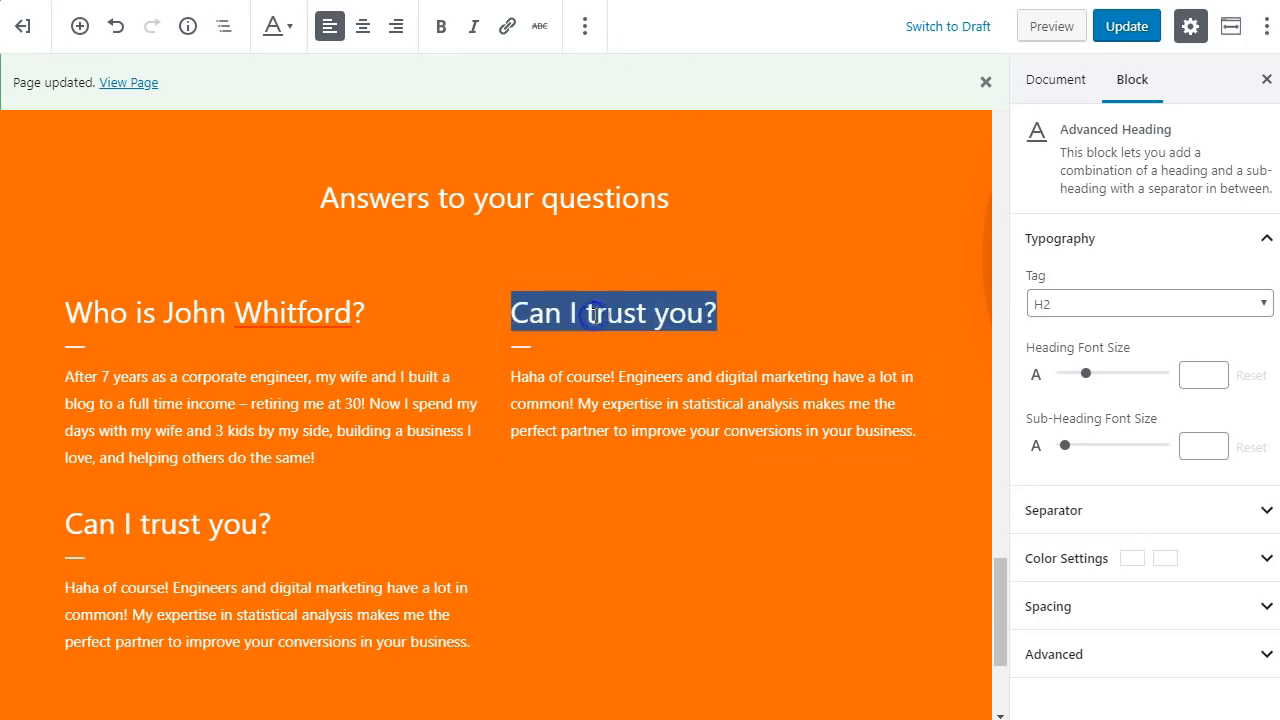
text(You Retired at 30?)
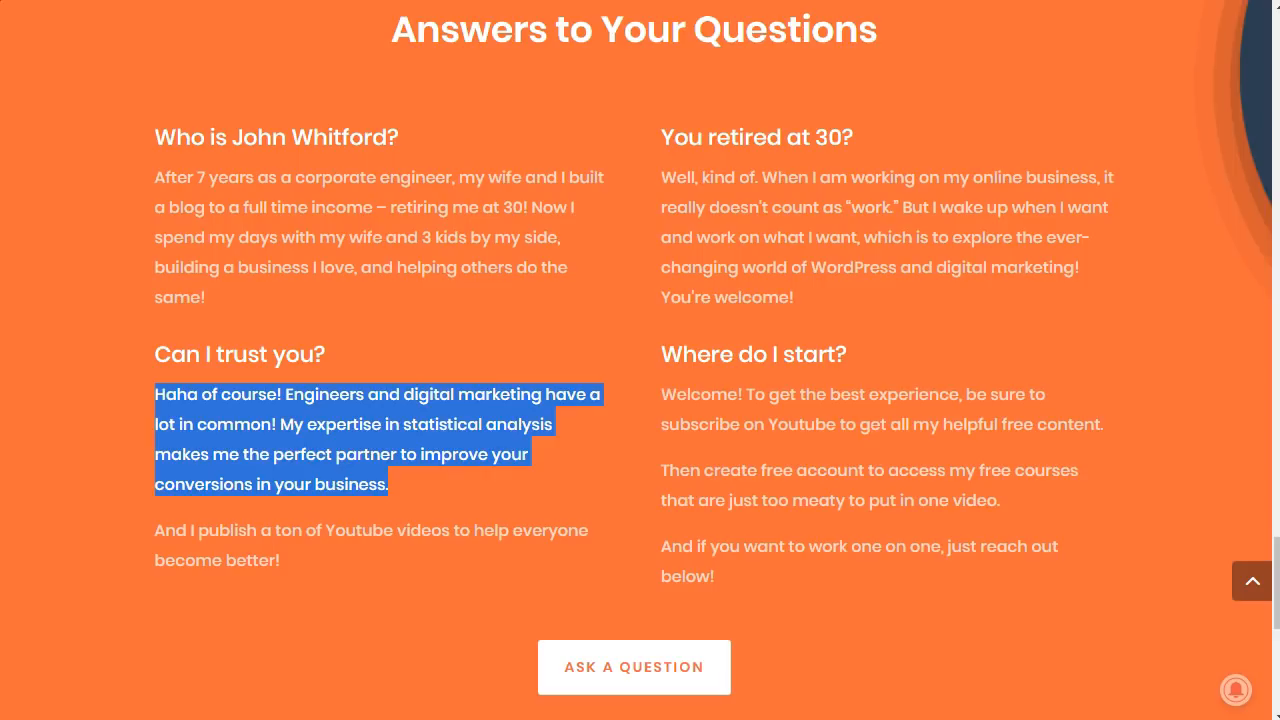
drag(662, 179, 779, 304)
key(ctrl+c)
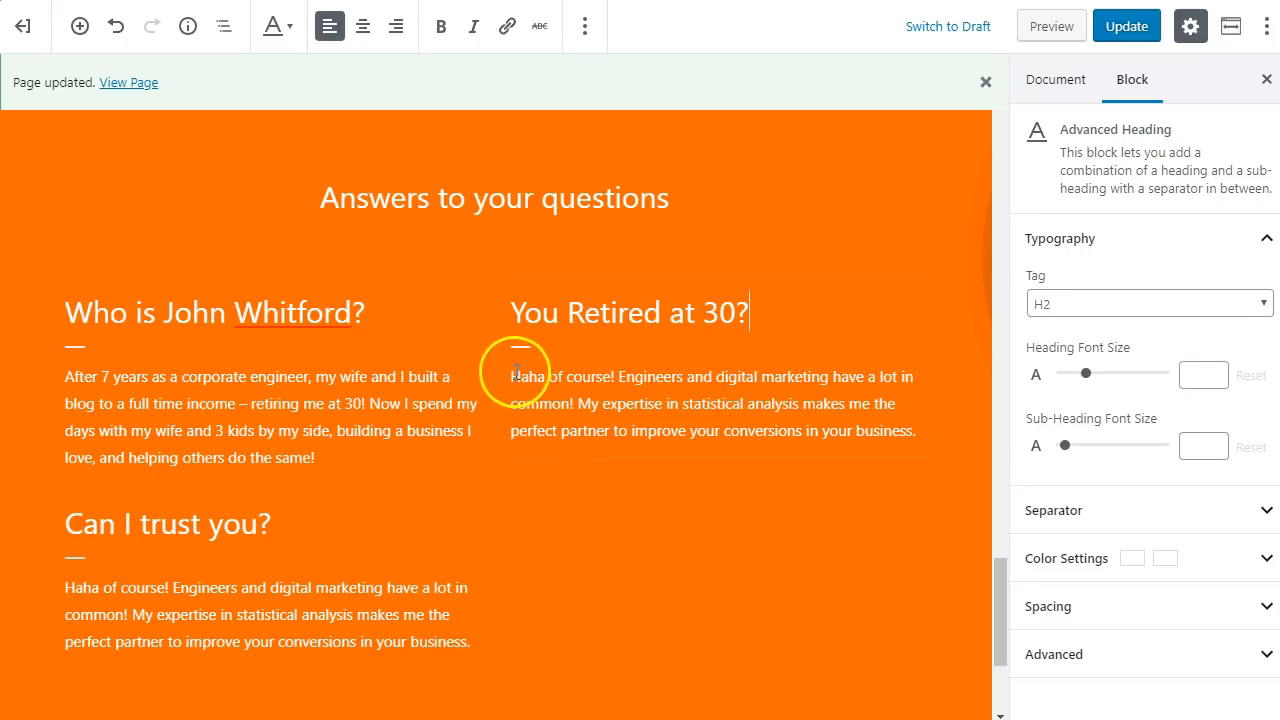
drag(512, 376, 866, 418)
right_click(832, 425)
click(820, 531)
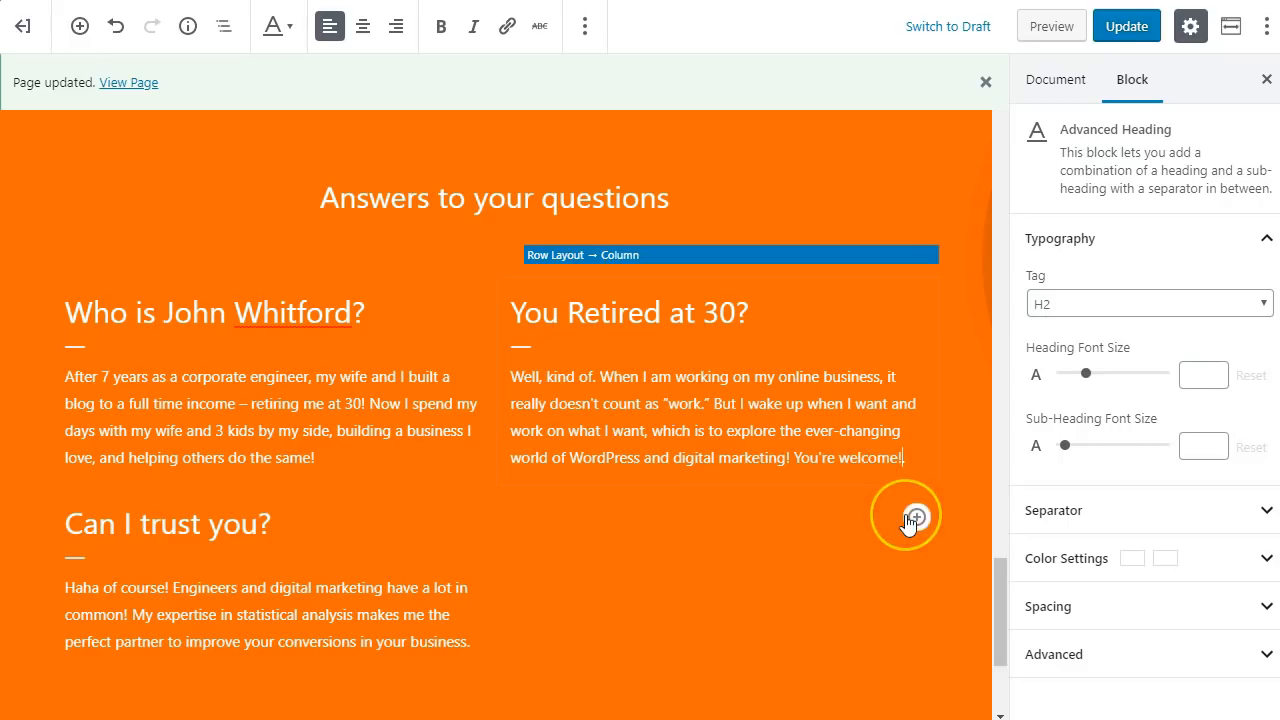
Duplicate the "You Retired at 30?" block, retitle the copy "Where do I start?" and use the reference answer's first paragraph as its description
click(797, 630)
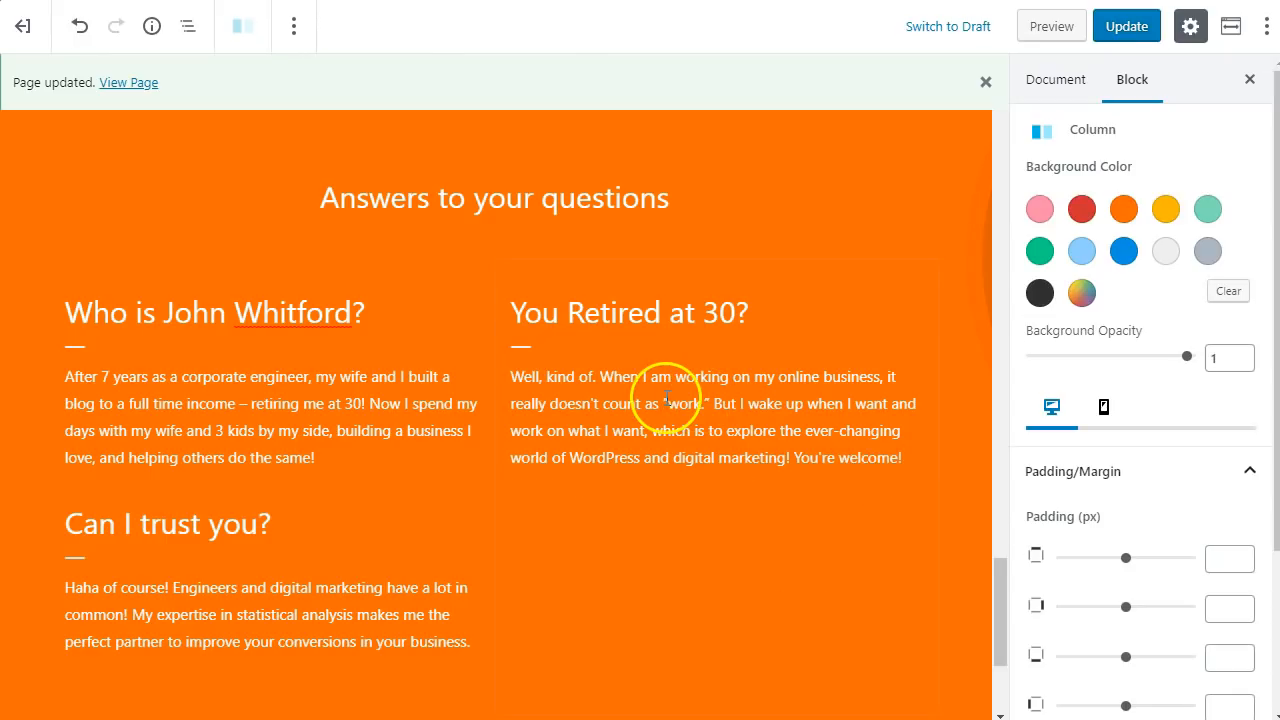
click(294, 28)
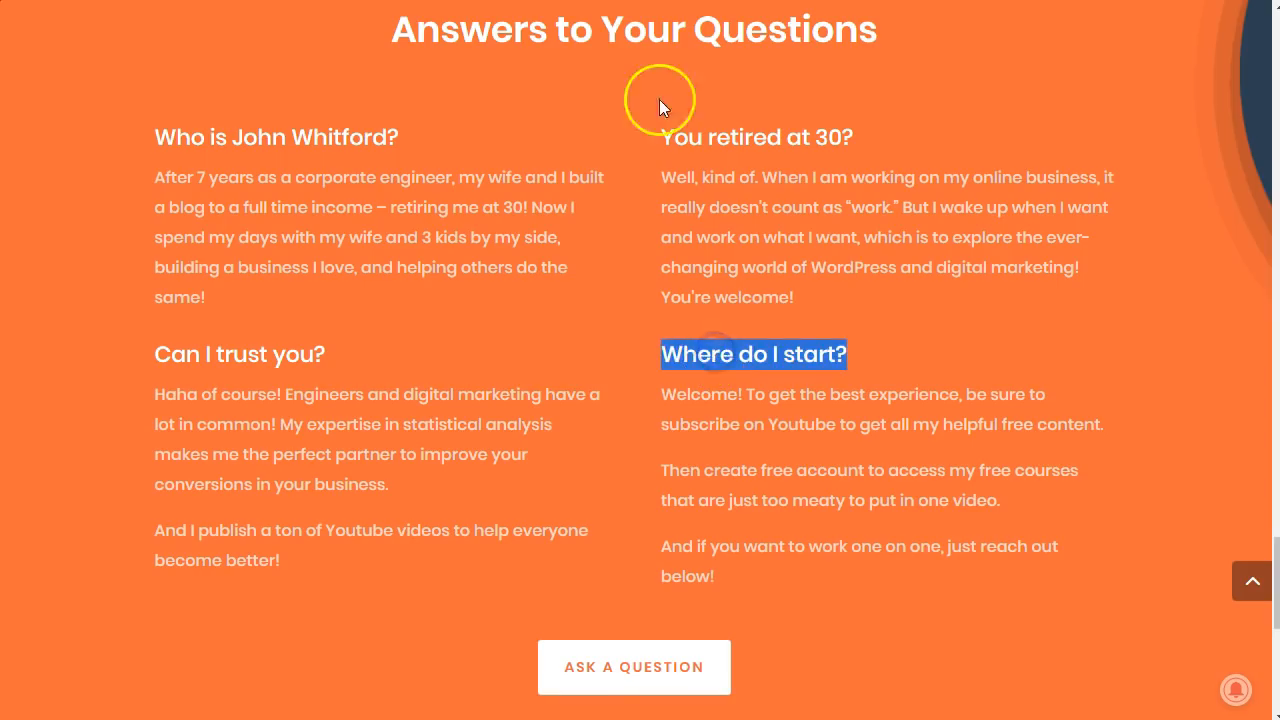
triple_click(672, 394)
key(ctrl+c)
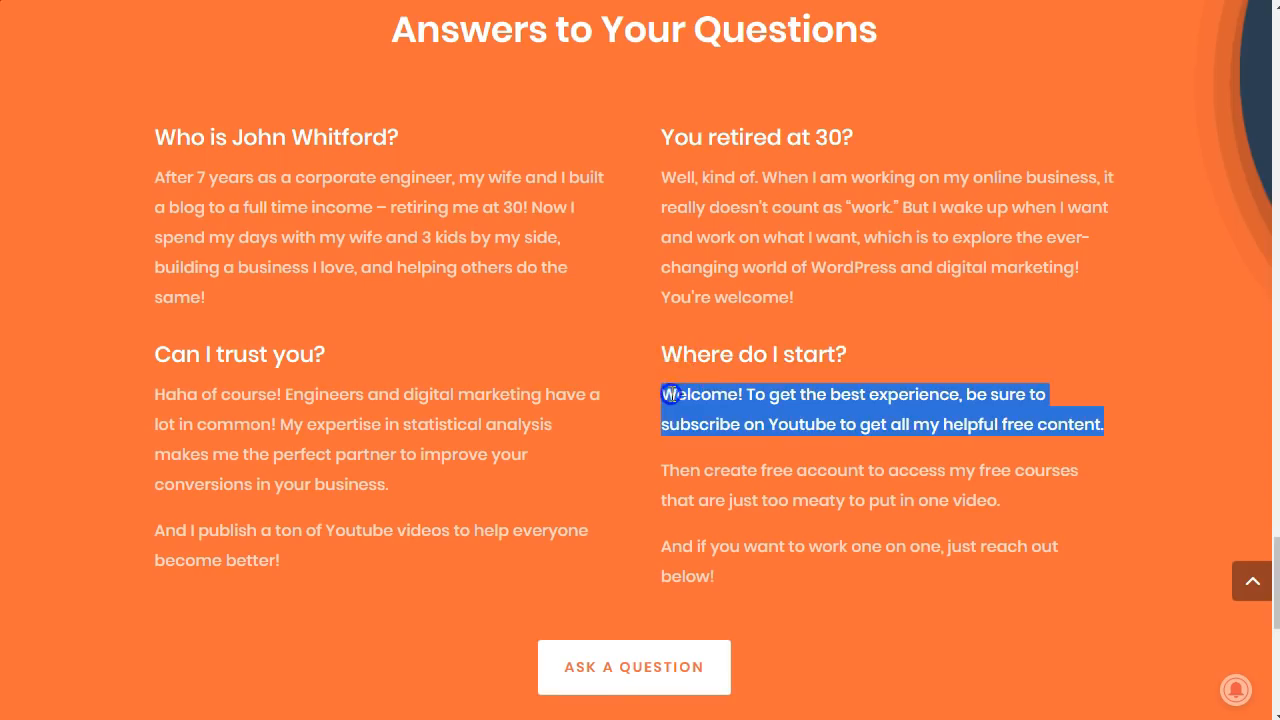
triple_click(622, 600)
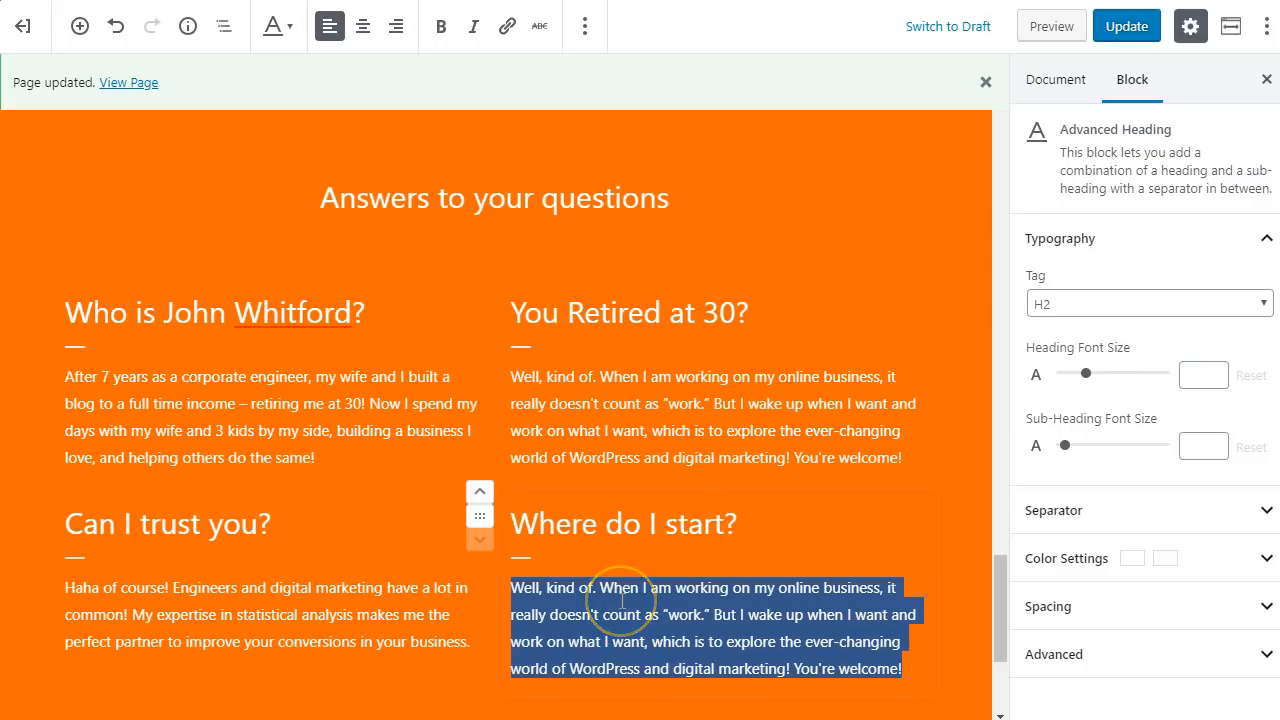
key(ctrl+v)
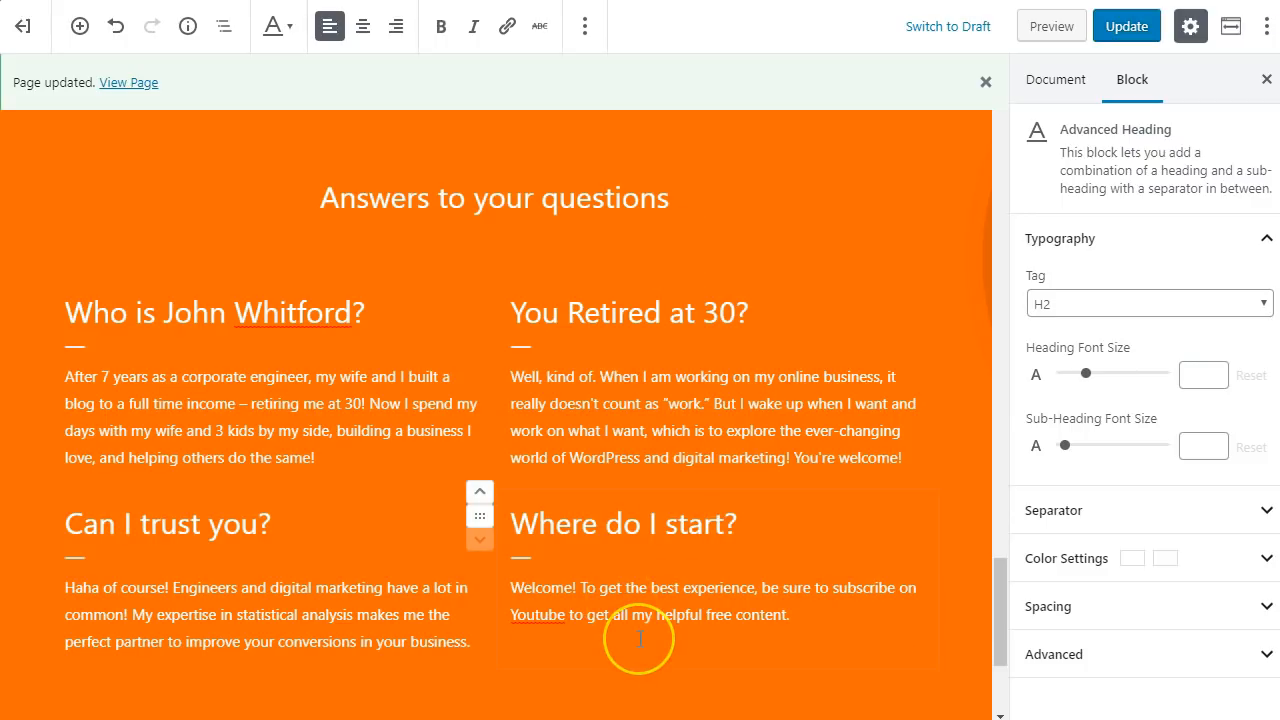
Add the line "so you could add whatever yiou want here." after a blank line in the "Where do I start?" description
key(Left)
key(Right)
key(Right)
key(Left)
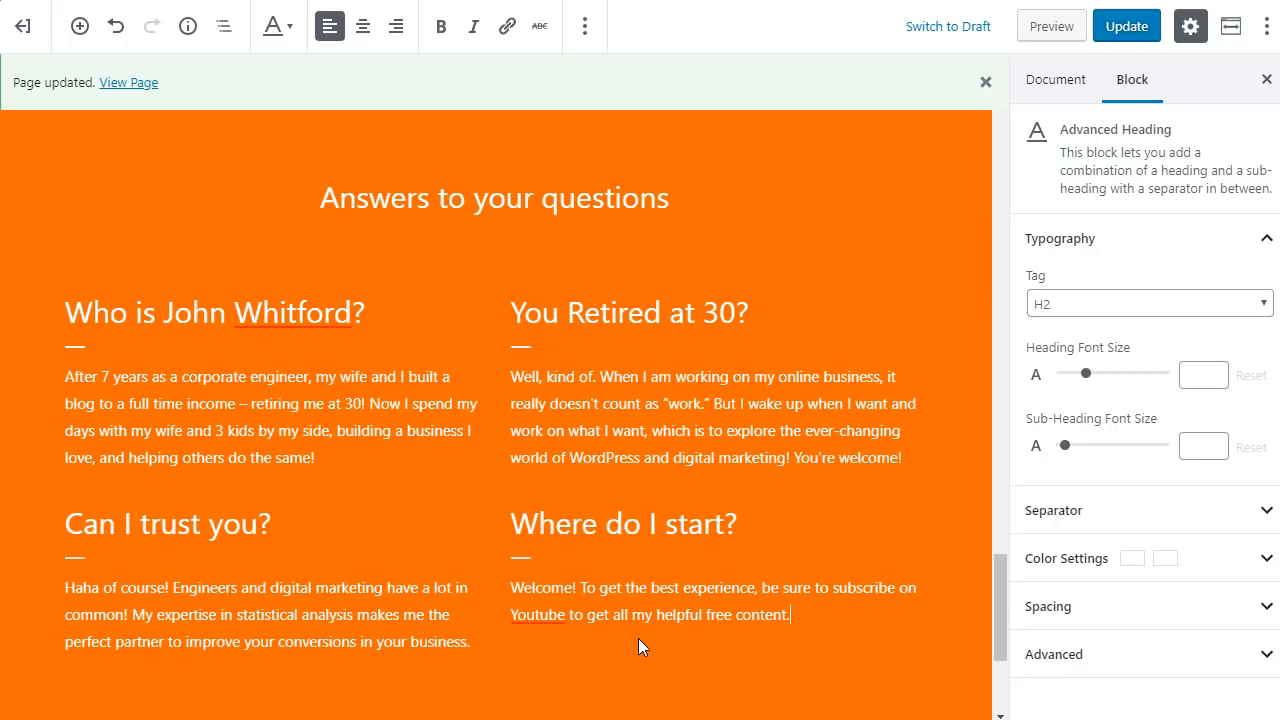
key(Return)
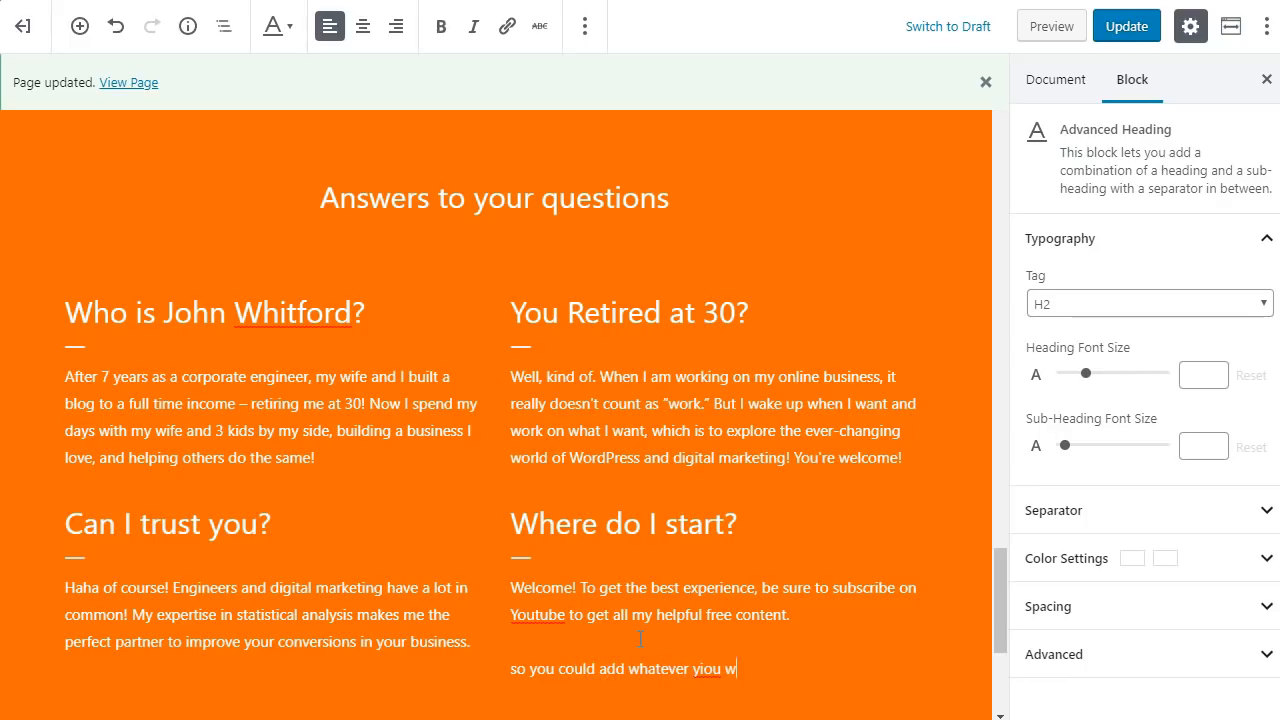
Insert a Button block in the empty space below the two question-and-answer columns
click(660, 226)
scroll(628, 286, up, 2)
scroll(628, 290, down, 6)
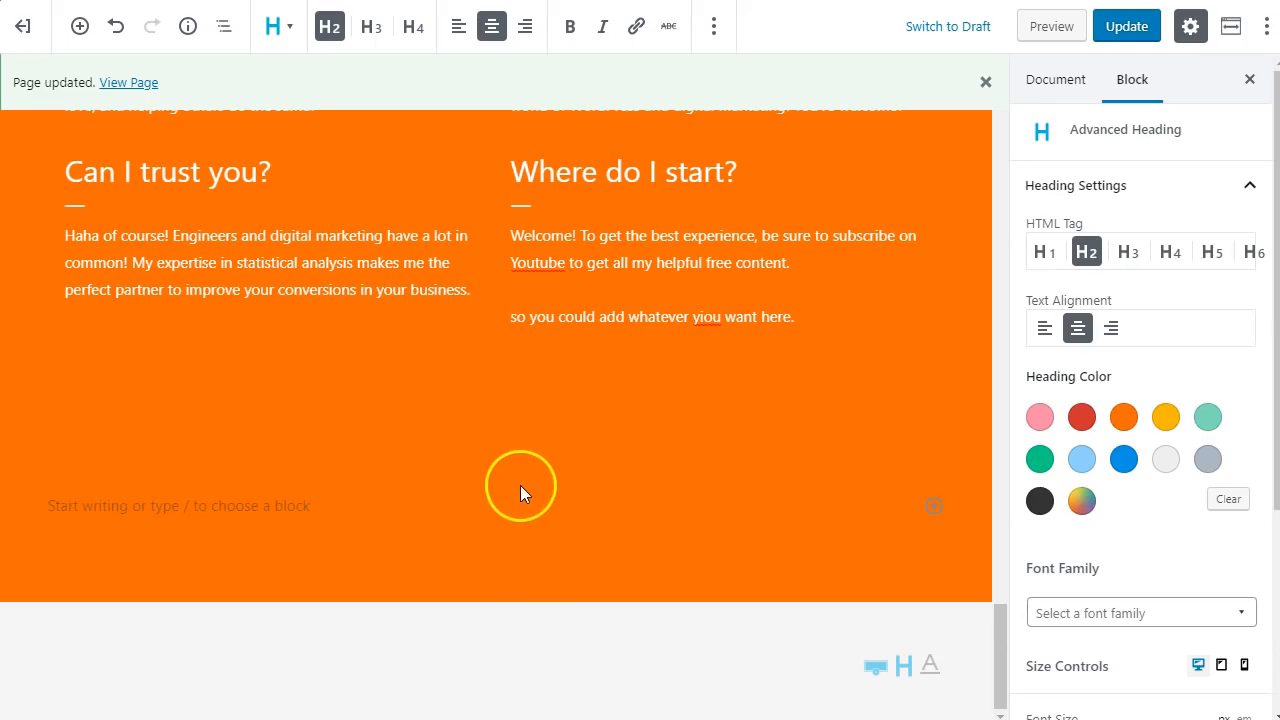
click(536, 342)
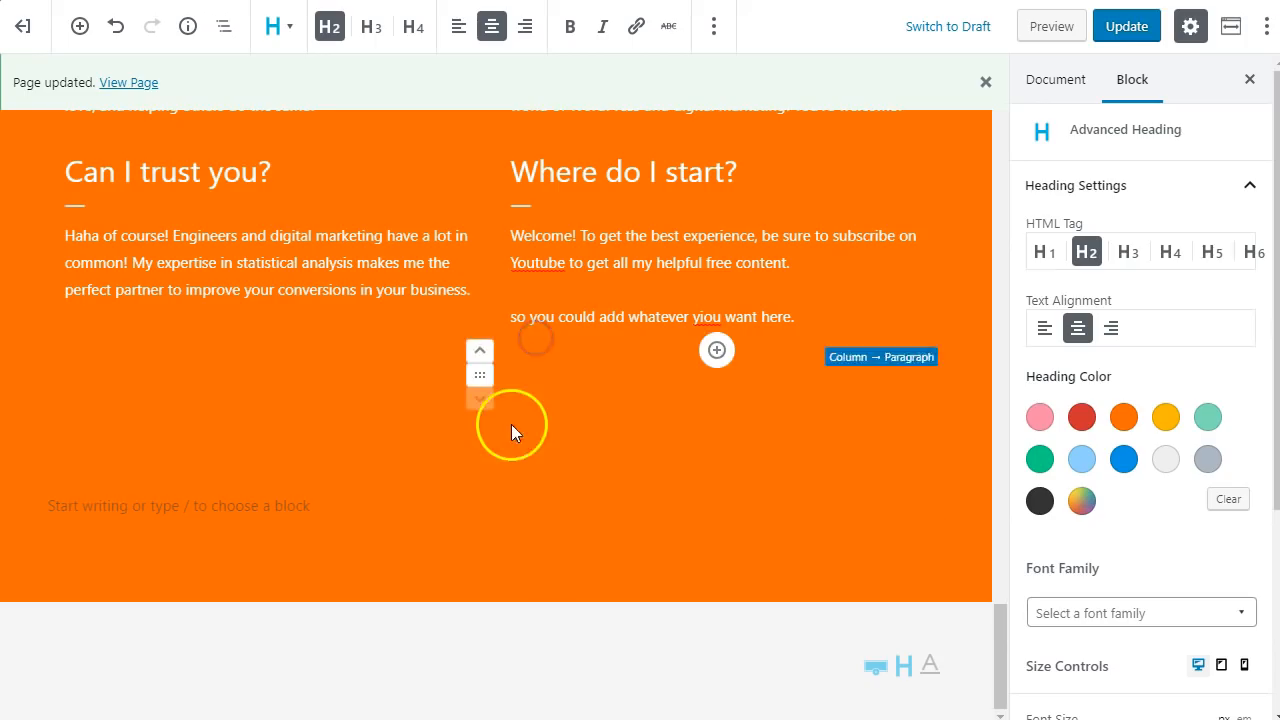
scroll(511, 432, up, 2)
scroll(462, 591, down, 2)
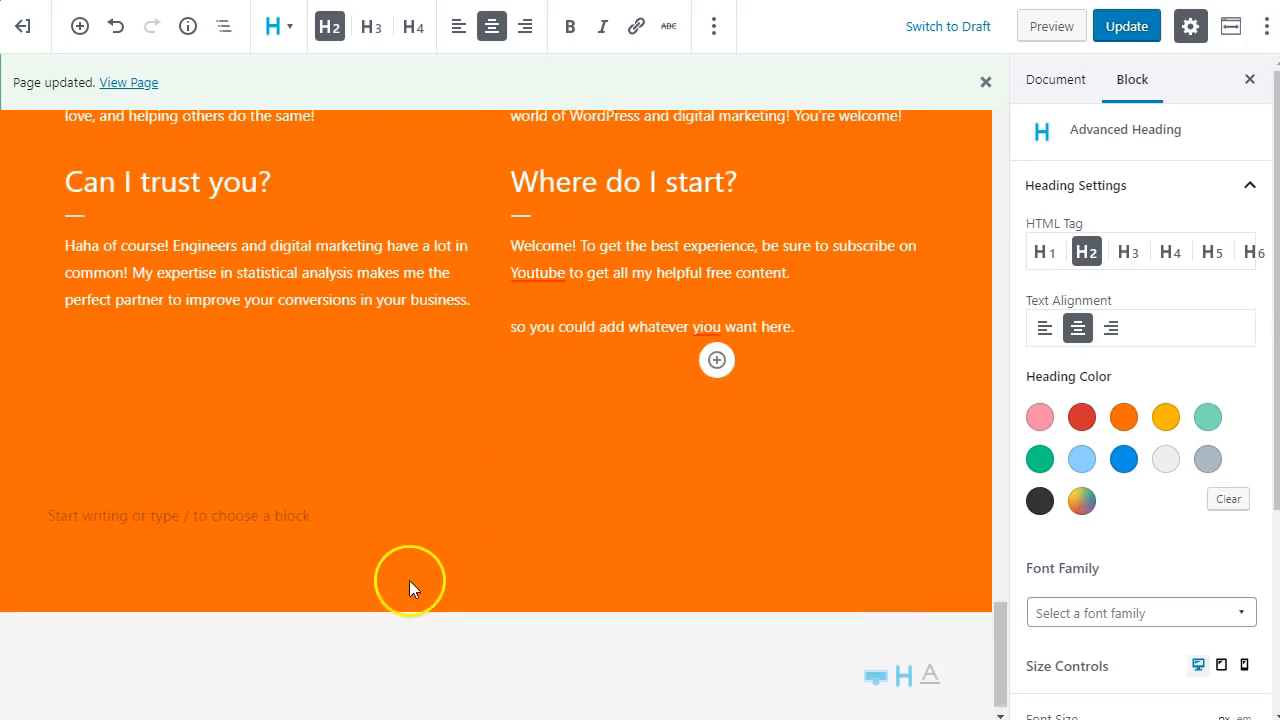
click(409, 507)
click(485, 404)
click(396, 510)
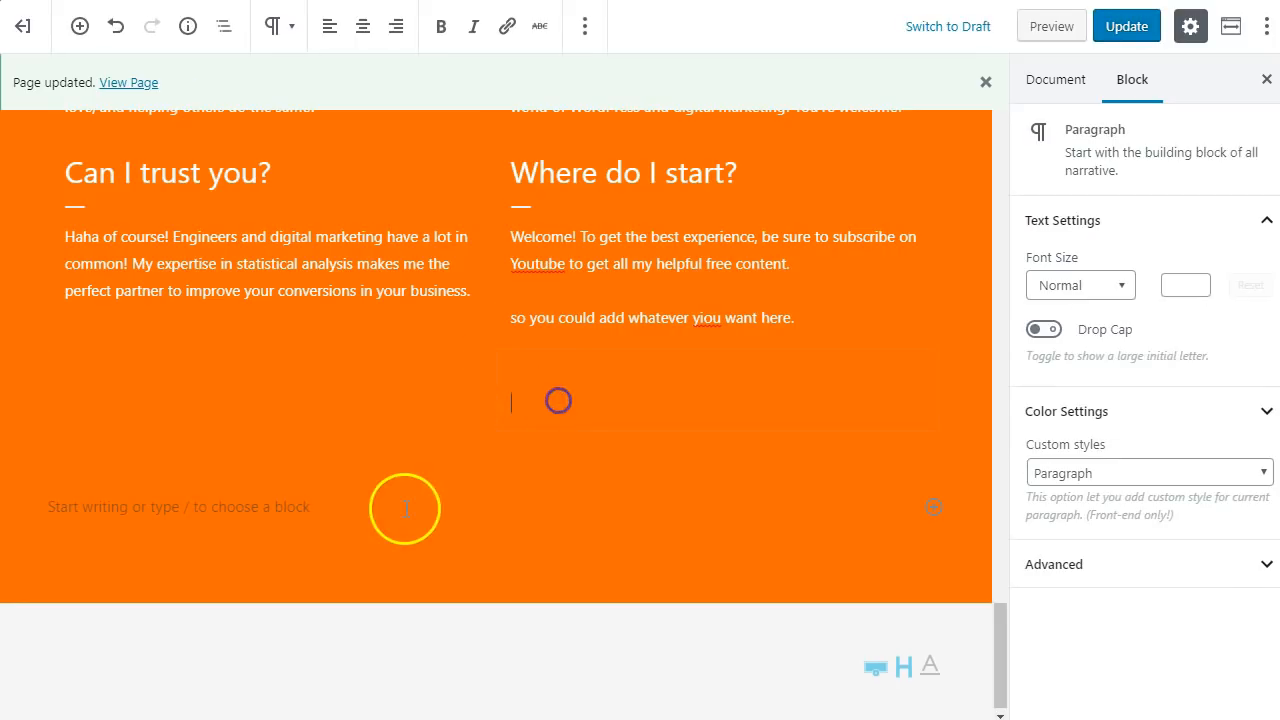
text(/)
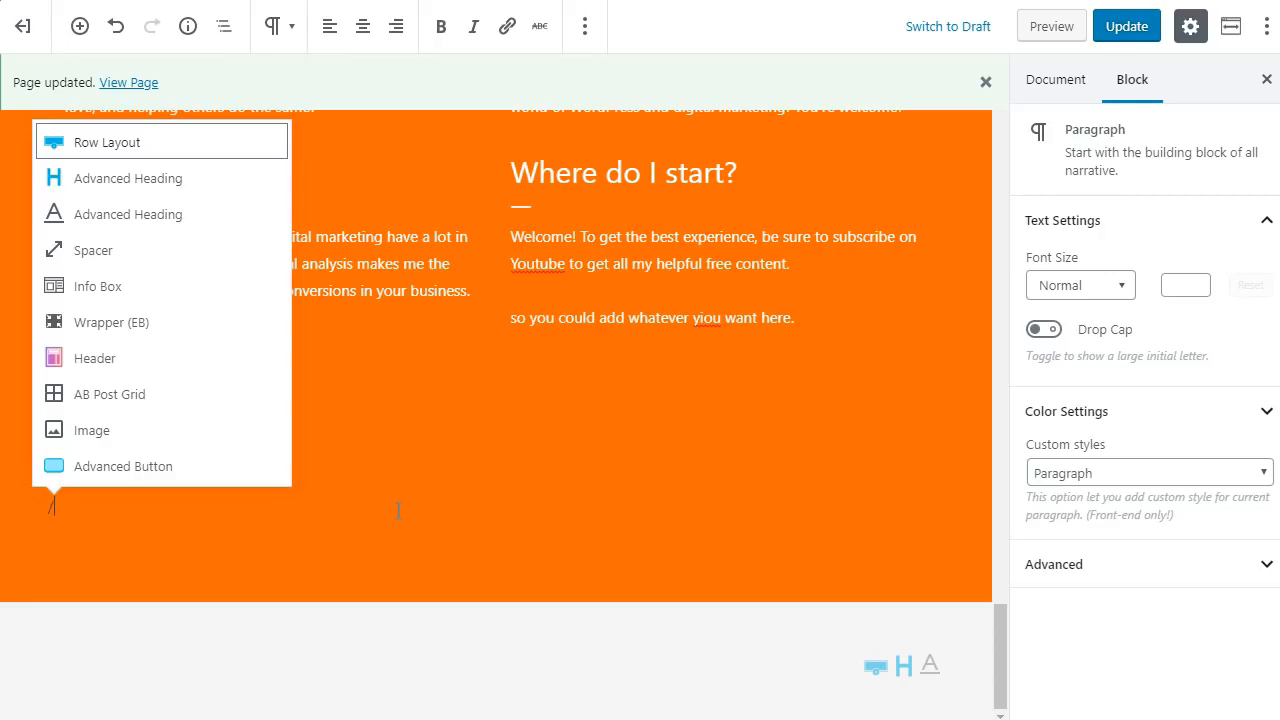
text(butt)
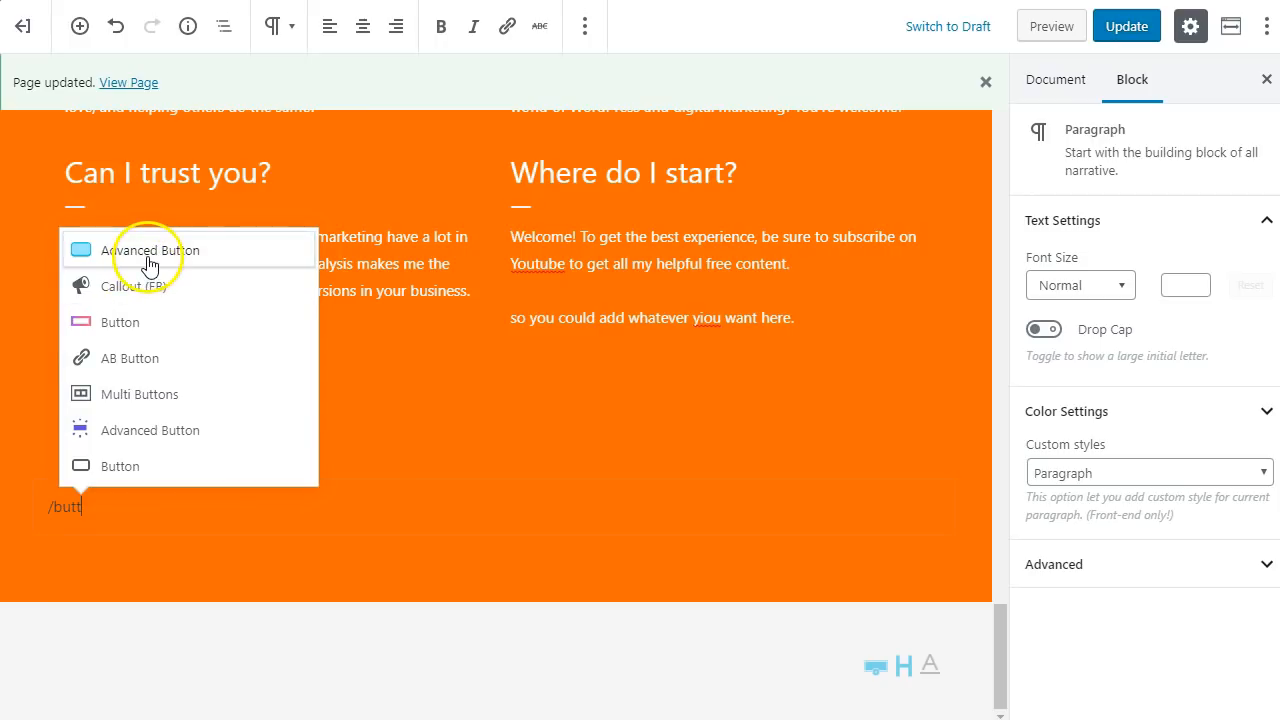
click(140, 328)
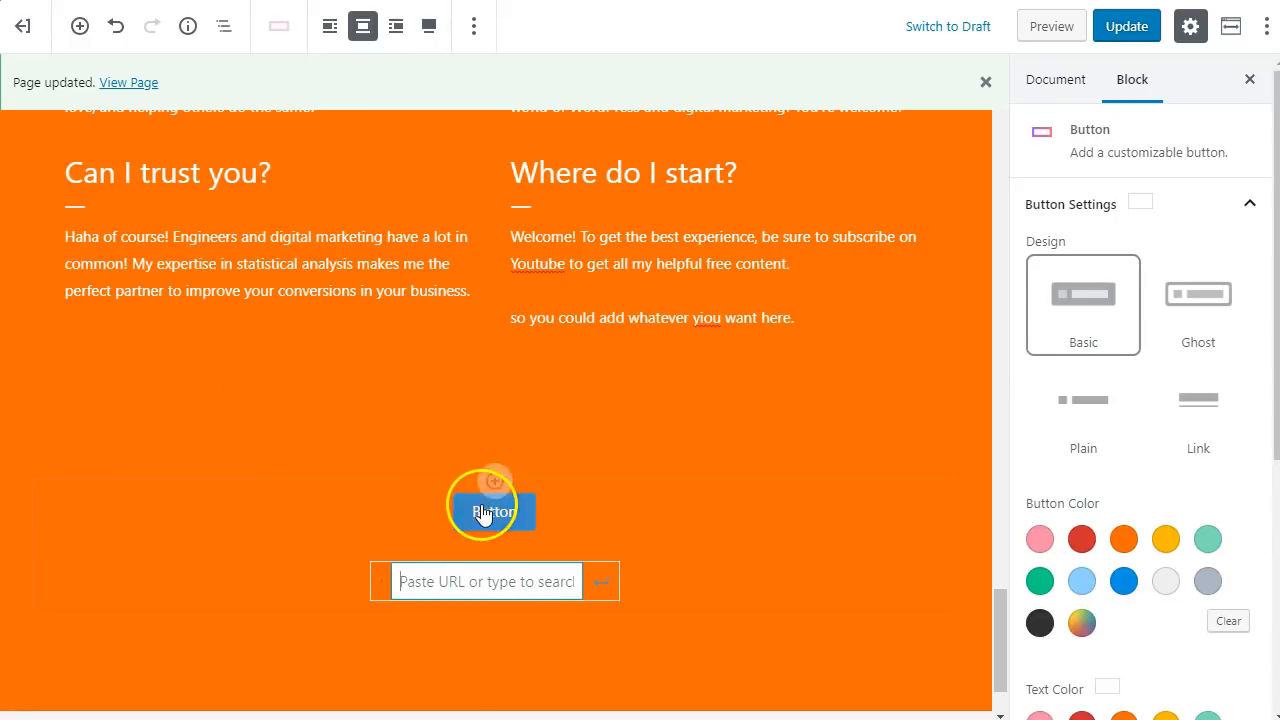
Try the Ghost, Plain, Link and Basic designs on the button and search for an icon with "arr"
click(1207, 308)
click(1108, 414)
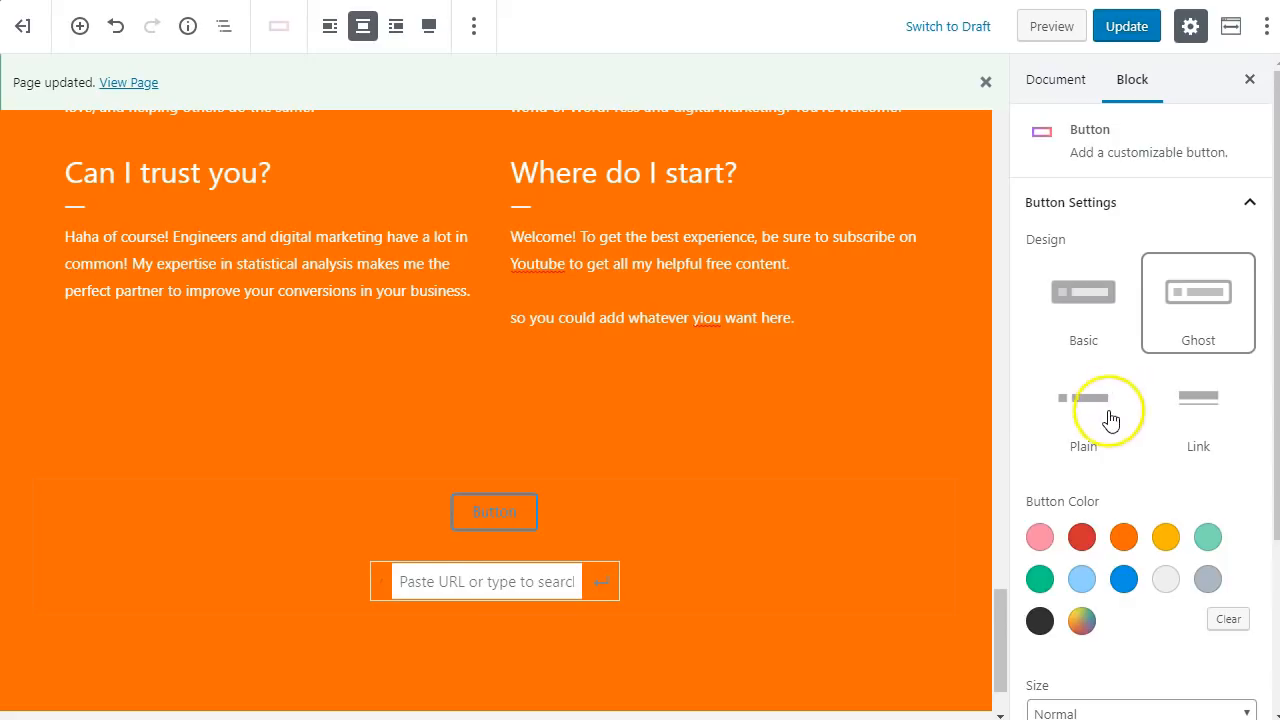
click(1165, 418)
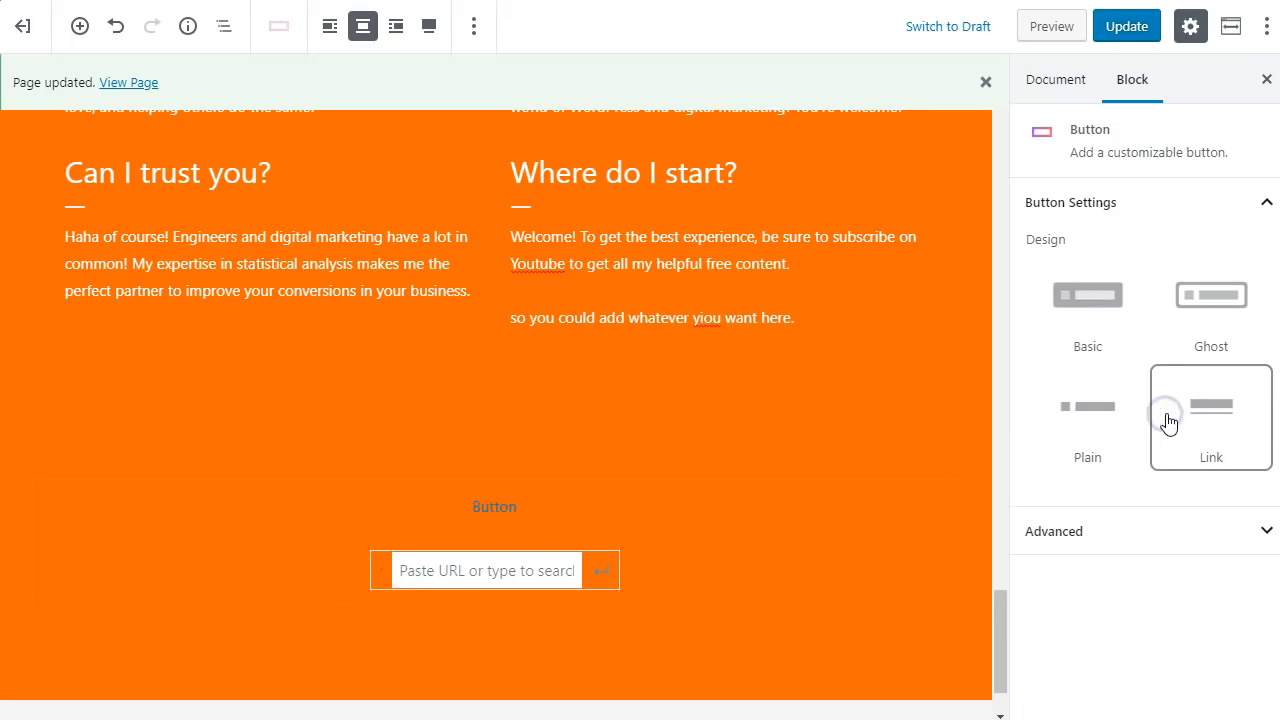
click(1100, 335)
scroll(1085, 580, down, 4)
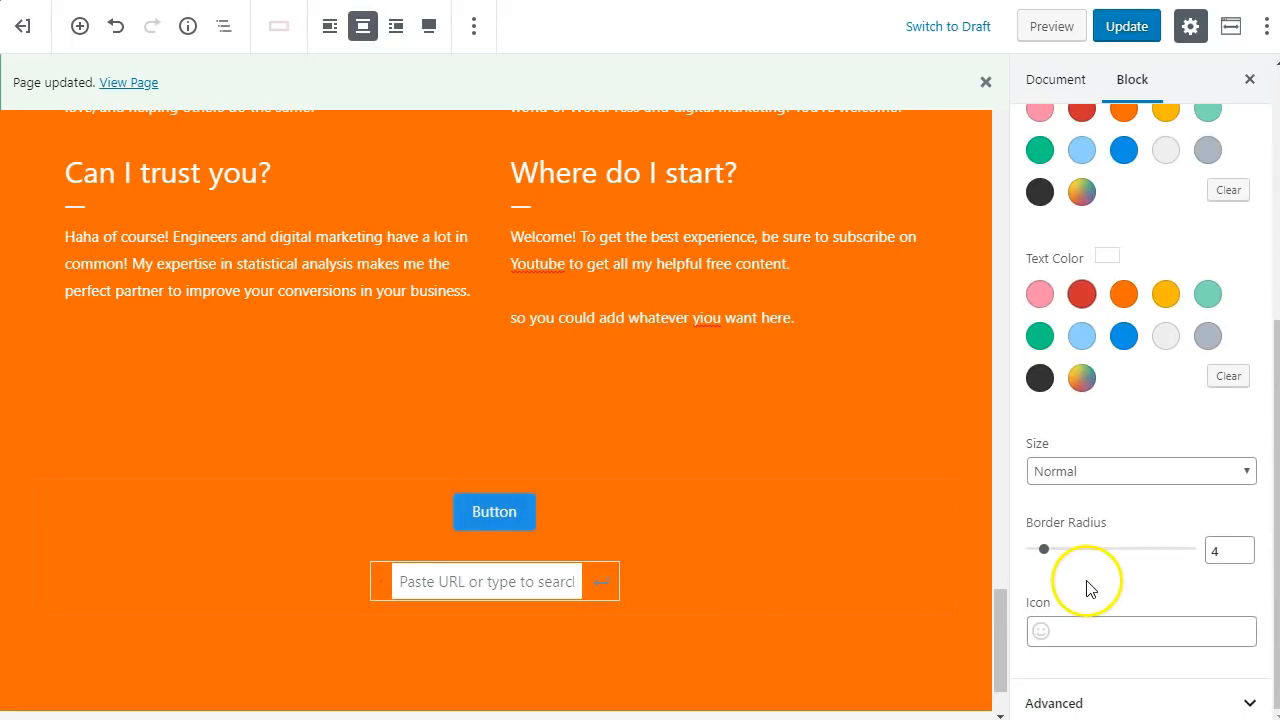
click(1065, 623)
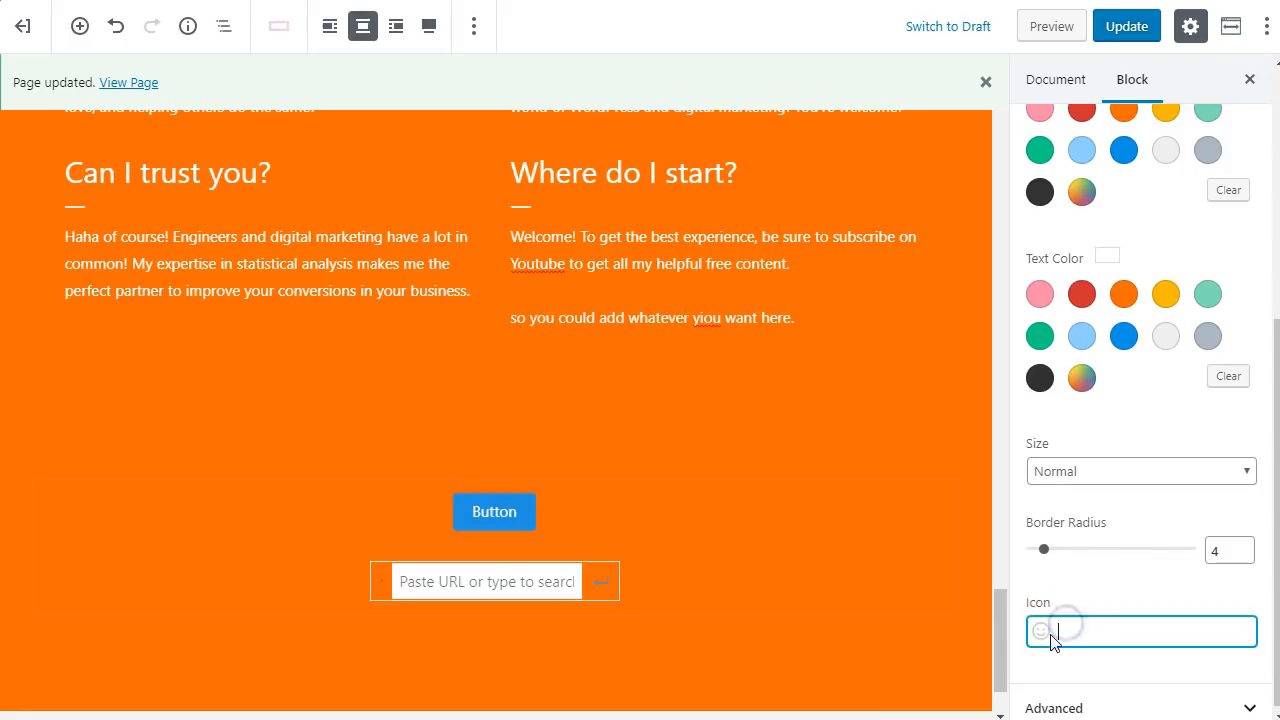
click(1039, 633)
click(1103, 640)
text(arr)
Remove the Button block and insert an AB Button block in its place
click(540, 512)
click(584, 20)
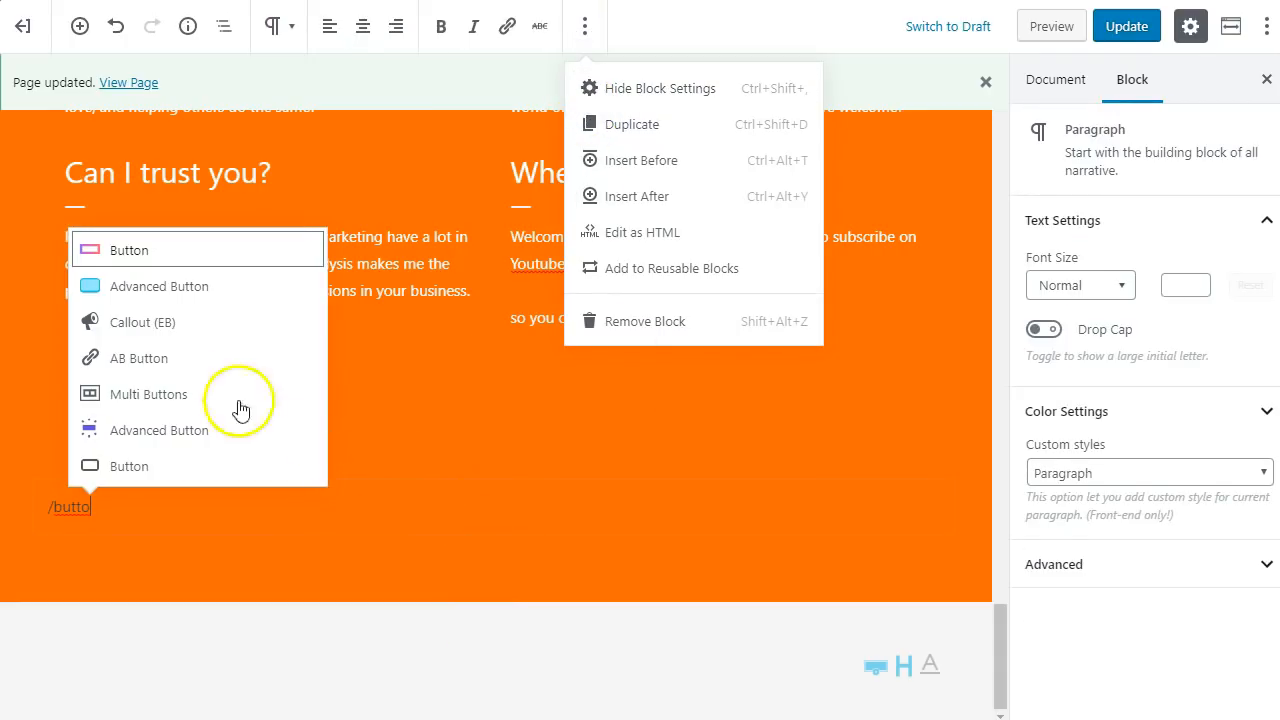
click(197, 359)
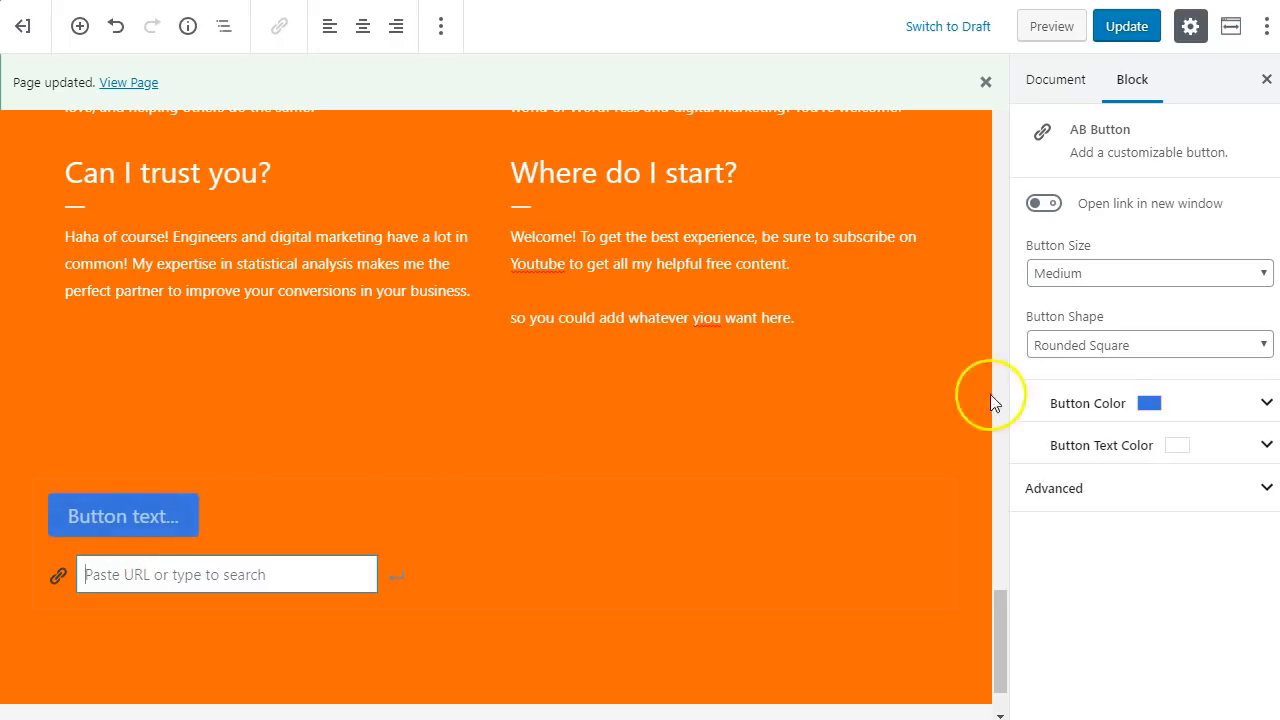
Try the AB Button's shape options, ending on Square, set its size to Extra Large, and check its advanced settings
click(1122, 345)
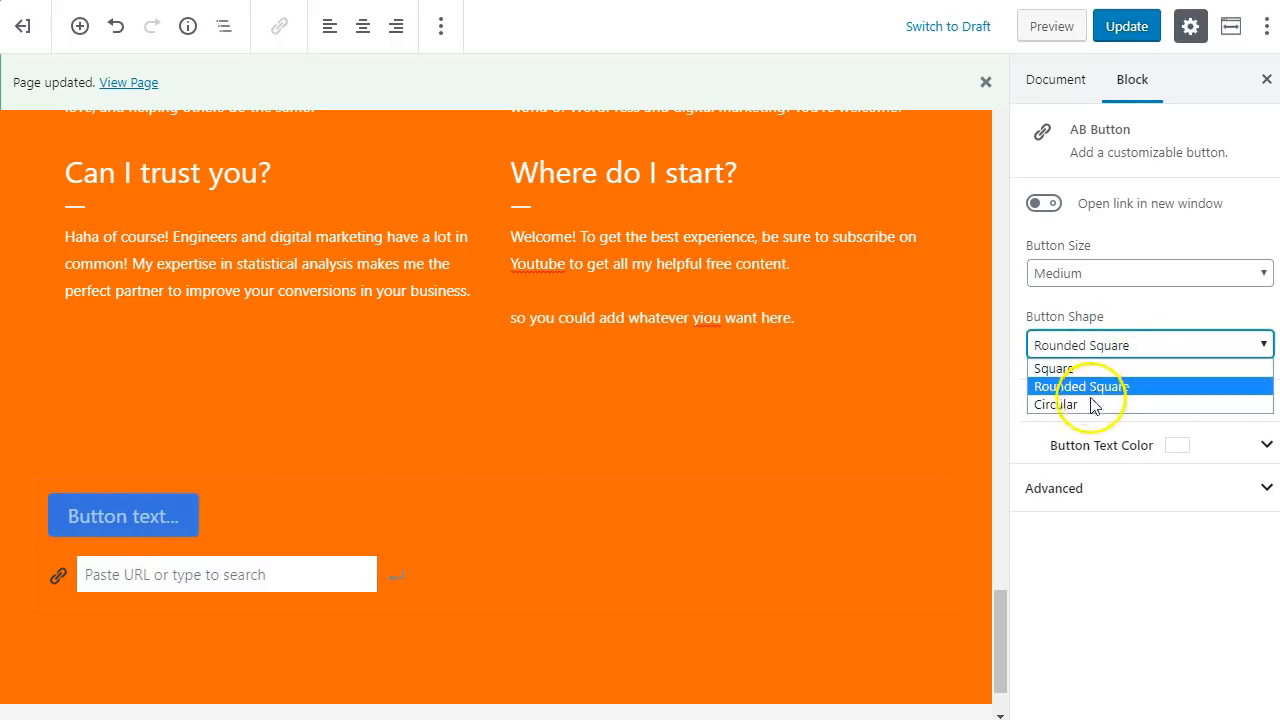
click(1088, 404)
click(1088, 346)
click(1080, 387)
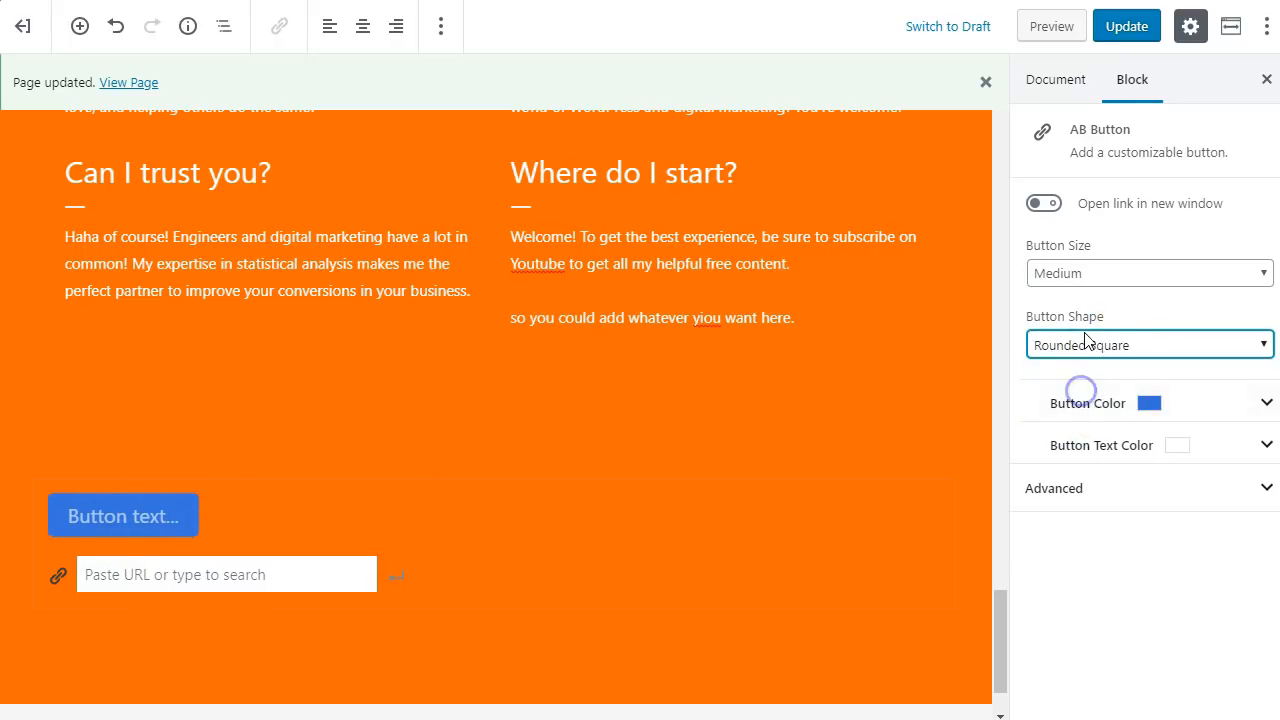
click(1085, 350)
click(1080, 366)
click(1080, 342)
click(1072, 276)
click(1072, 351)
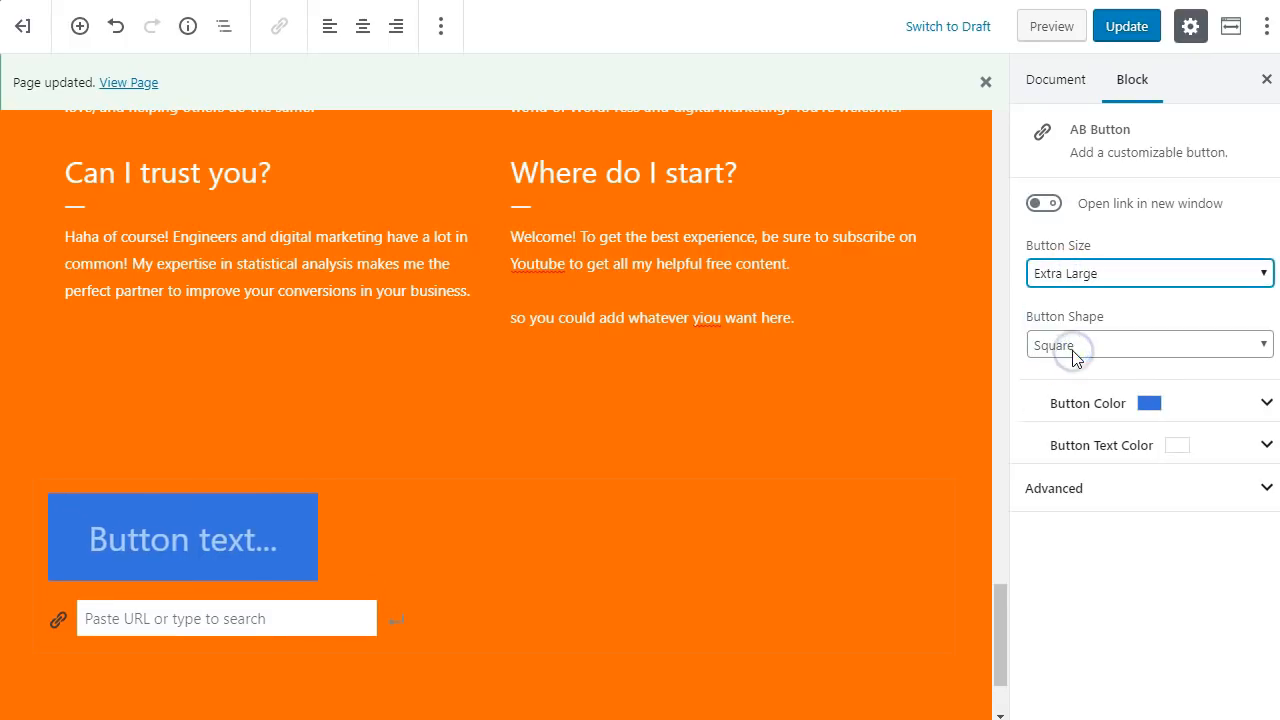
click(1066, 488)
click(1067, 489)
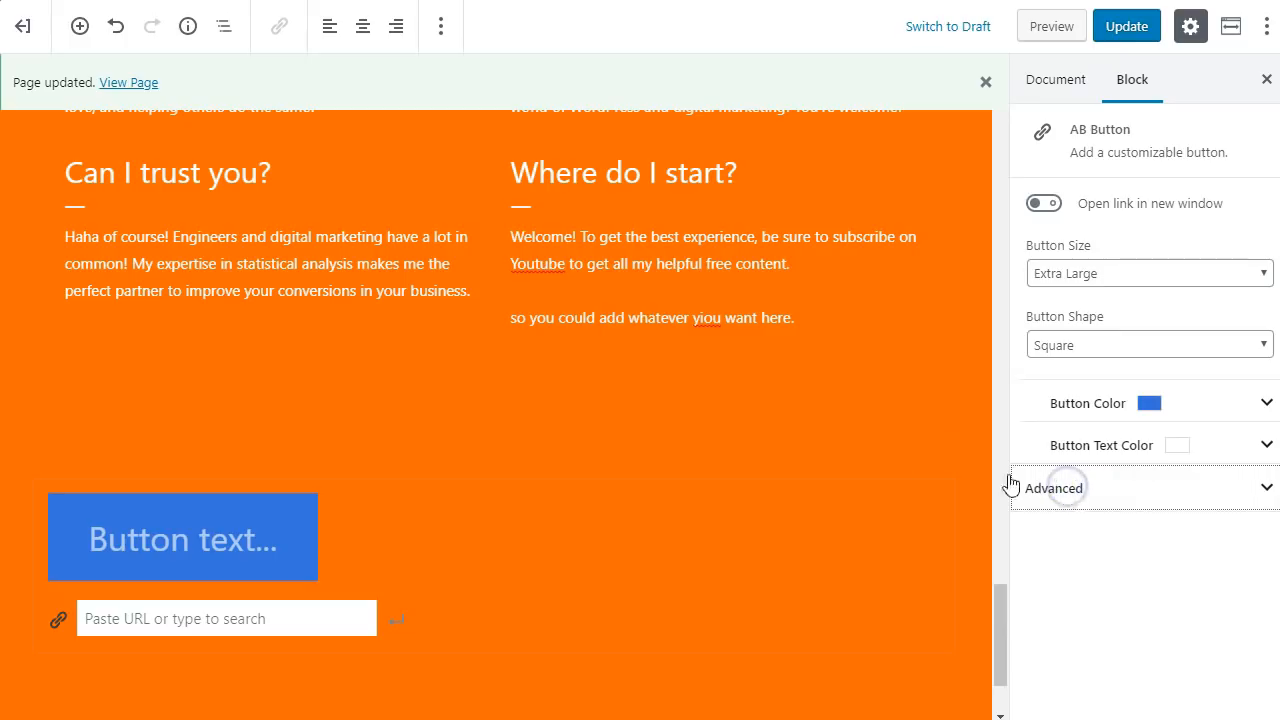
Remove the AB Button and insert the Advanced Button block with more styles below the question-and-answer columns
click(441, 26)
click(471, 320)
click(332, 656)
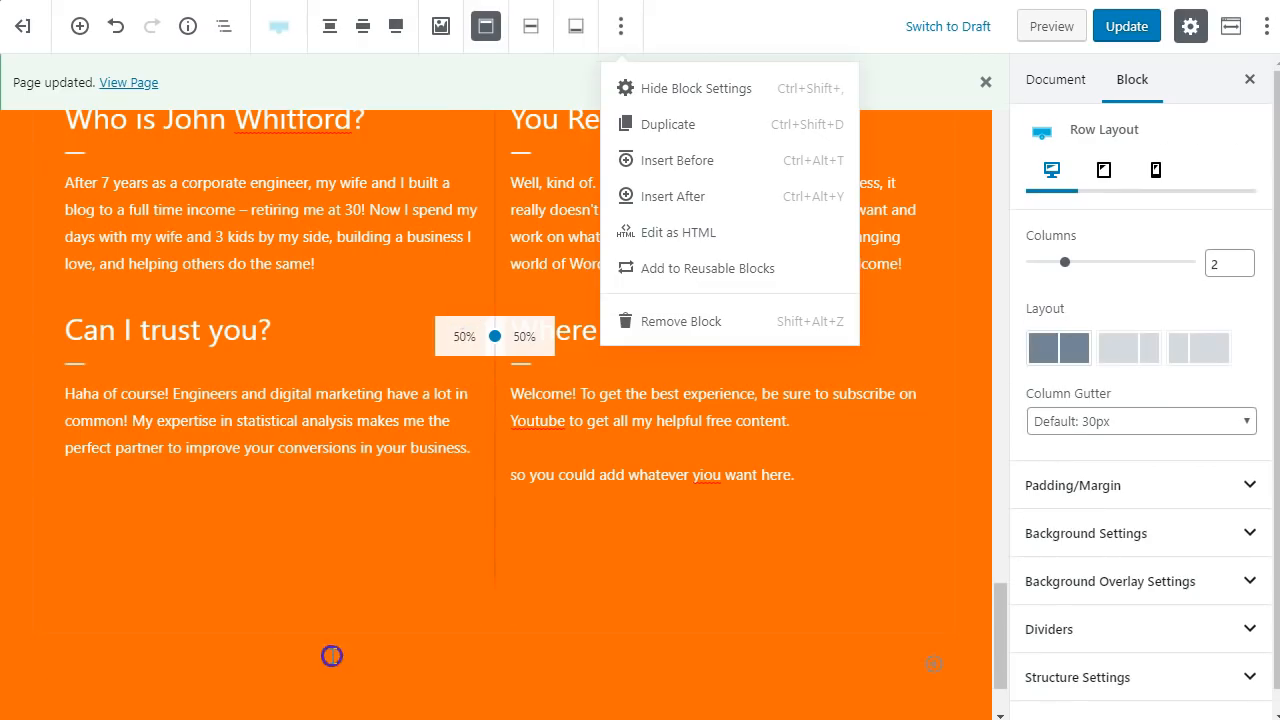
text(/butt)
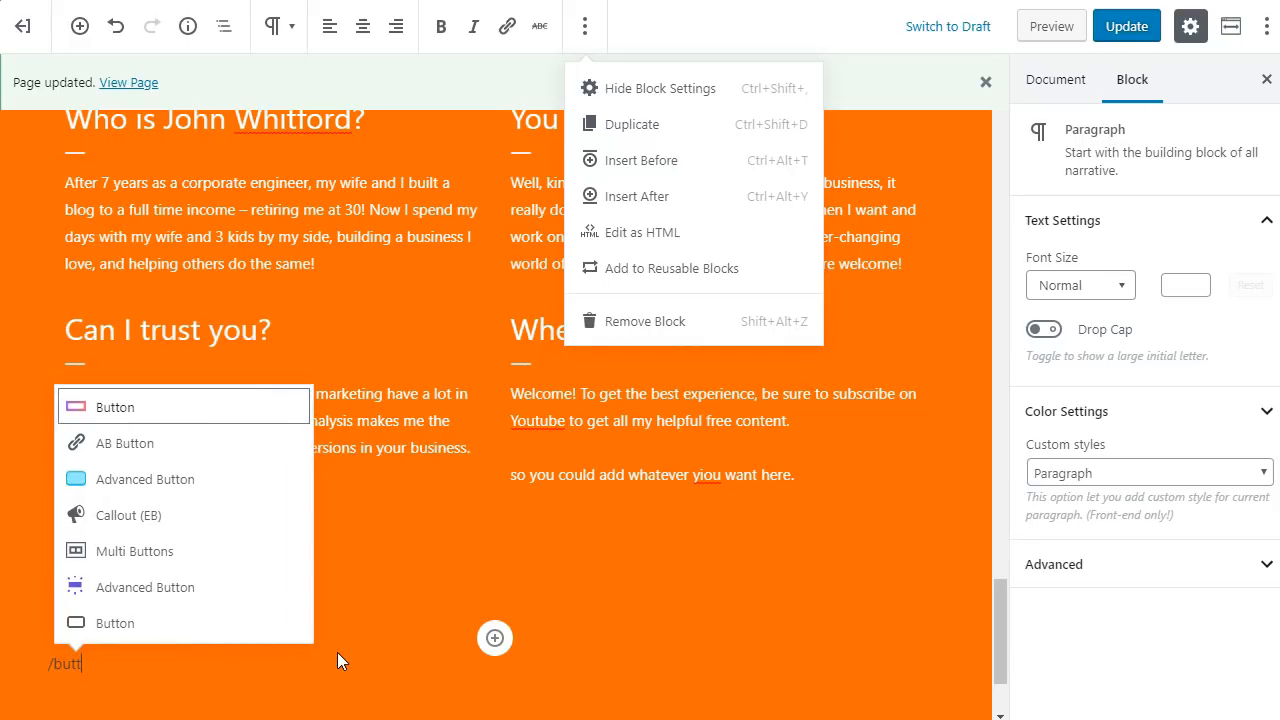
click(200, 598)
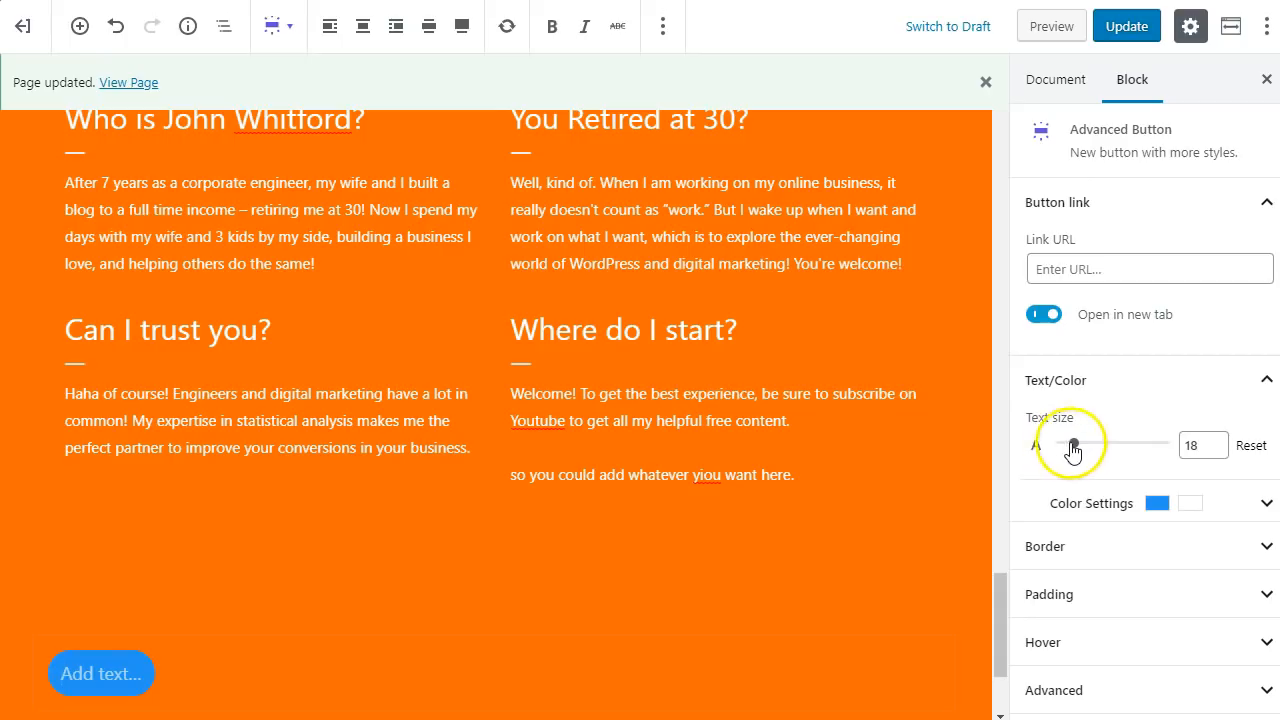
Set the Advanced Button's background colour to very light grey and its text colour to very dark grey
click(1216, 508)
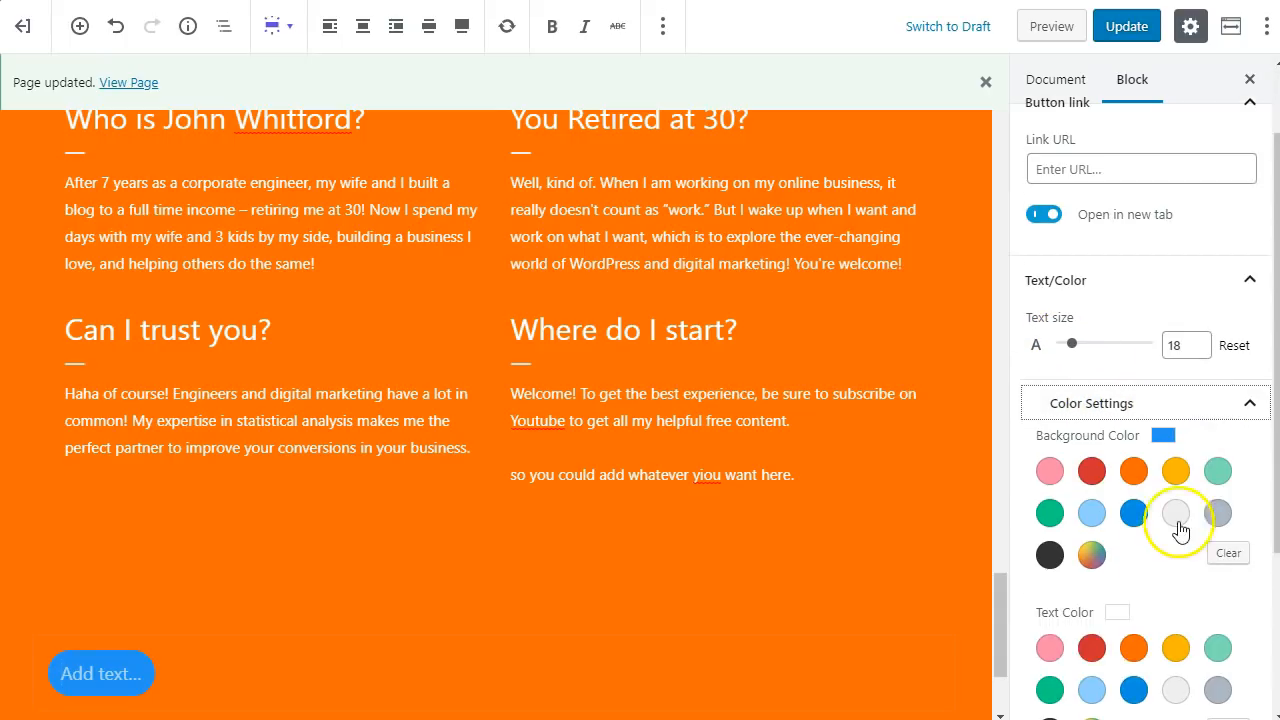
scroll(1143, 508, down, 1)
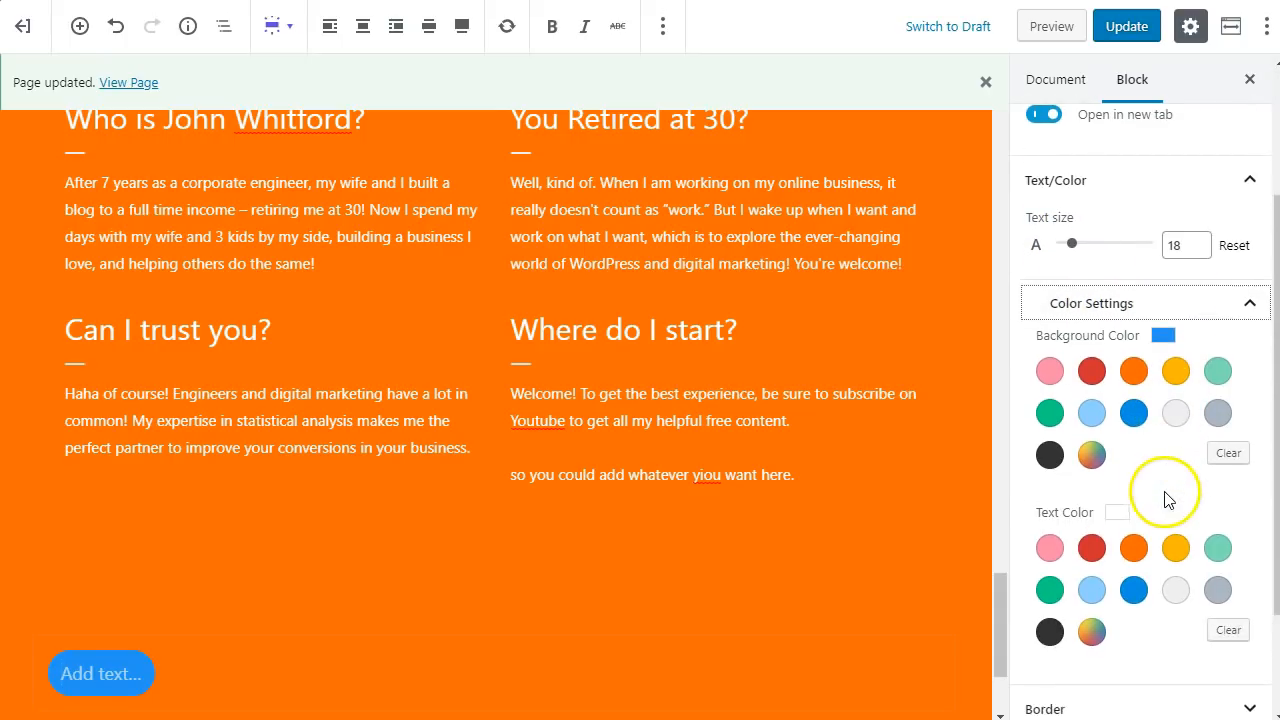
click(1172, 418)
click(1050, 632)
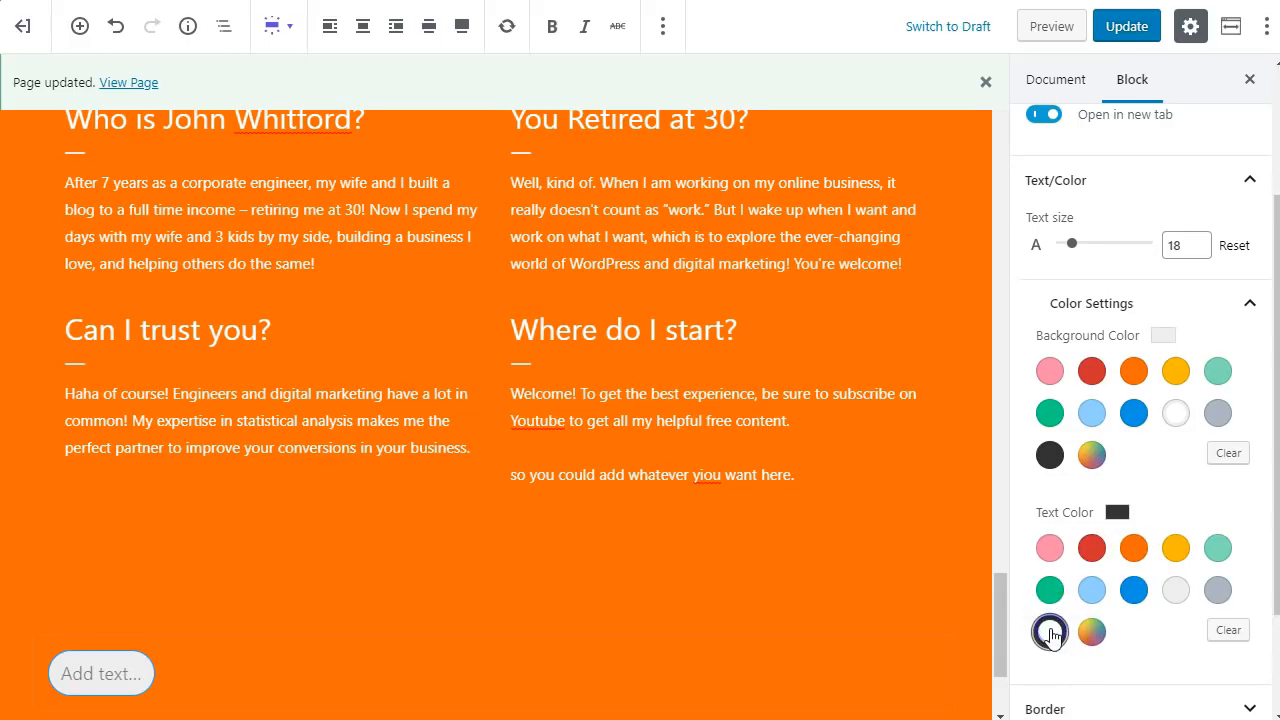
Label the button "Ask a Question"
click(83, 676)
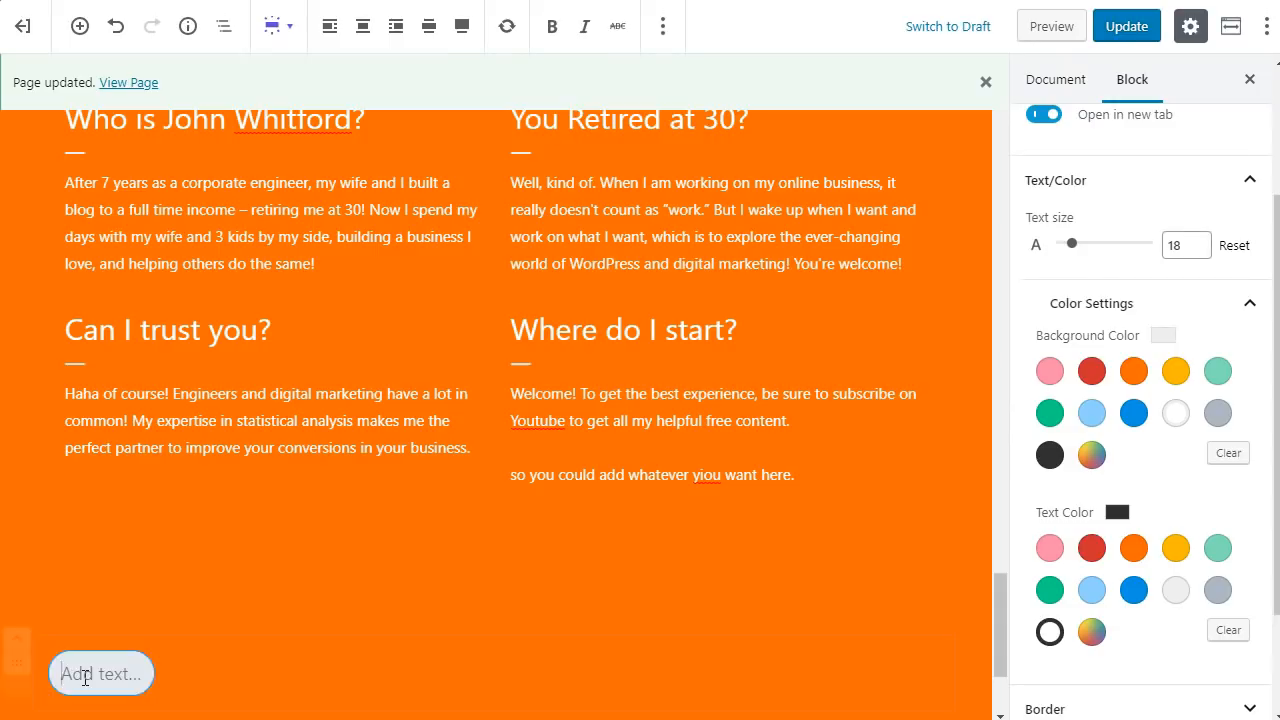
text(A)
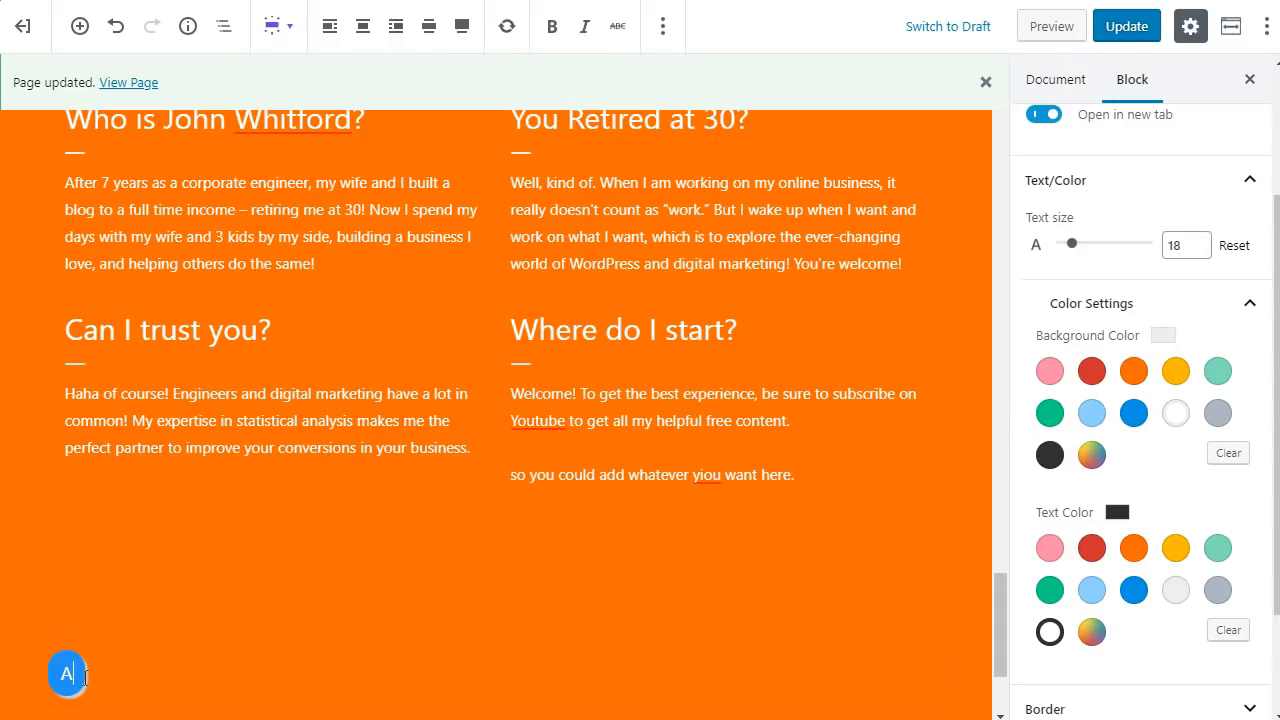
text(sk a Question)
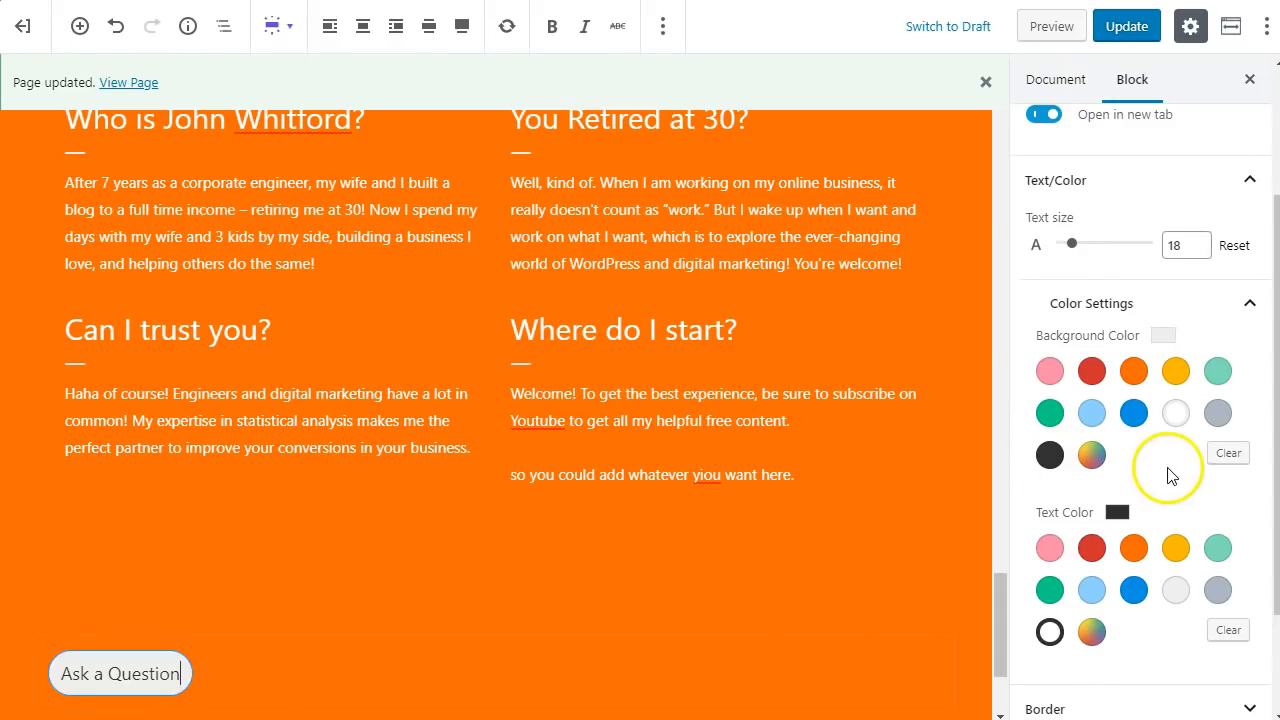
Set the button's hover background to bluish grey and its hover shadow colour to very dark grey
scroll(1167, 476, down, 3)
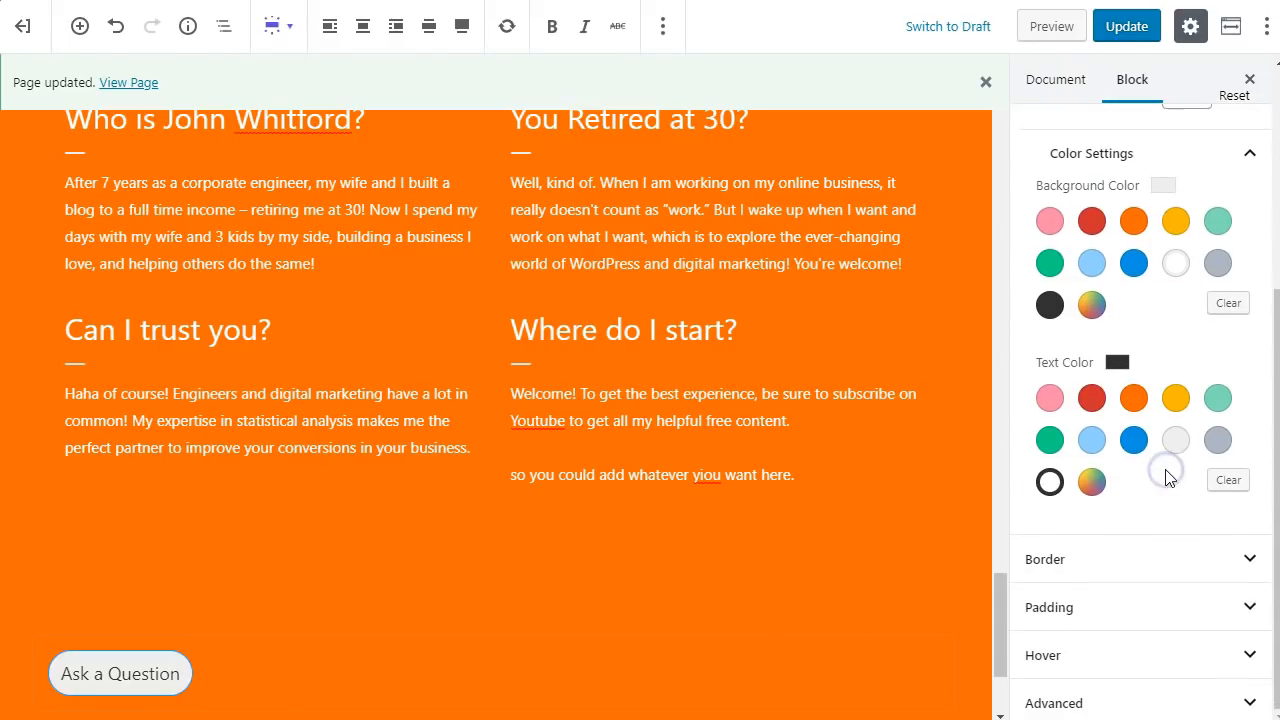
click(1123, 670)
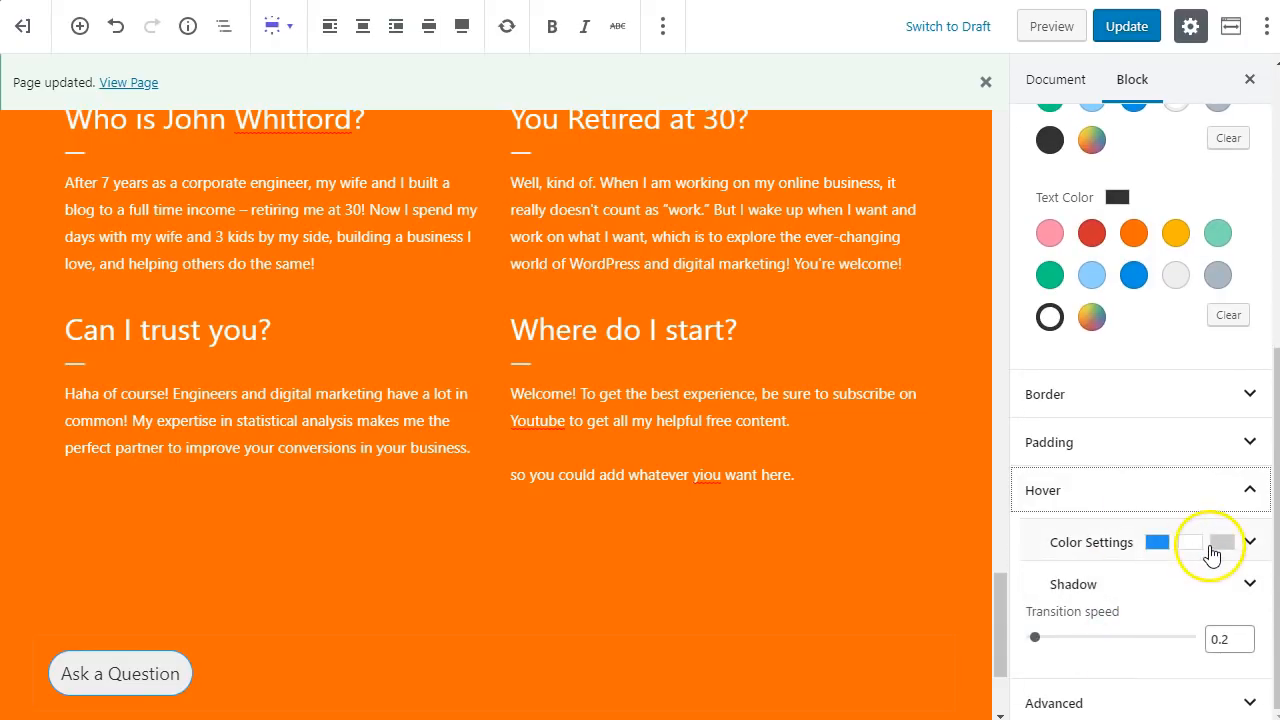
click(1190, 545)
scroll(1140, 338, up, 5)
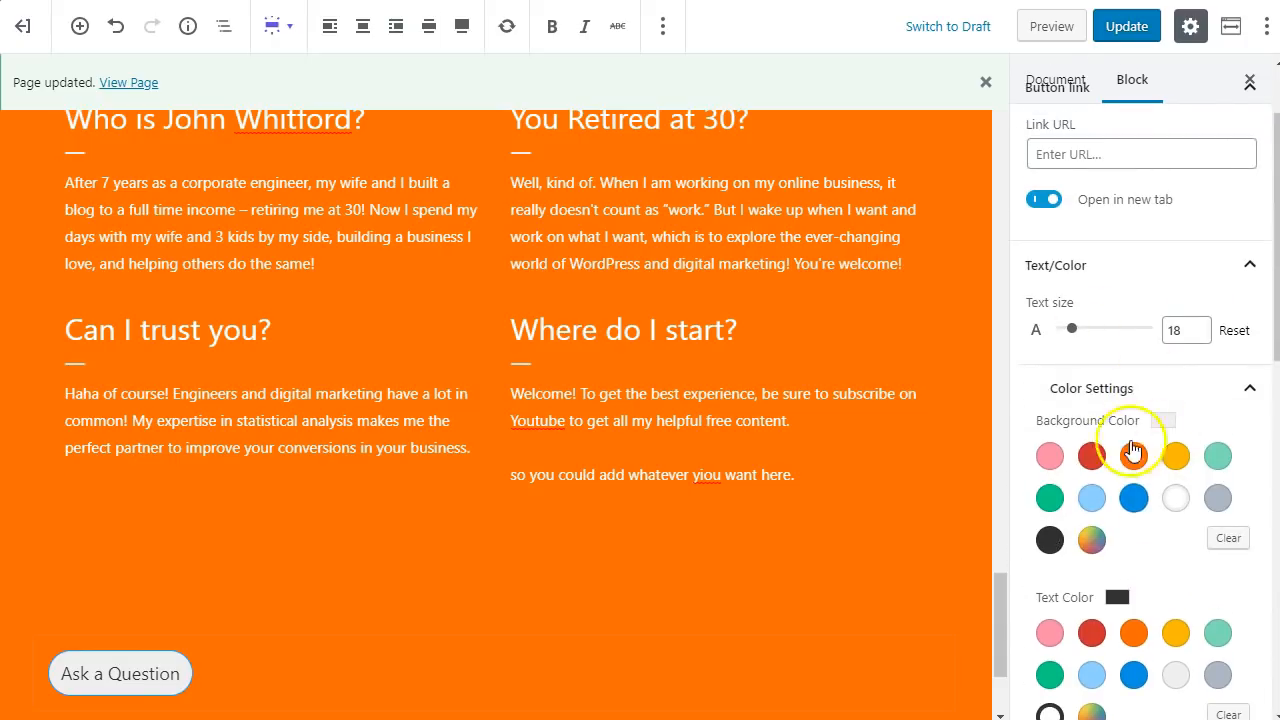
scroll(1110, 438, down, 4)
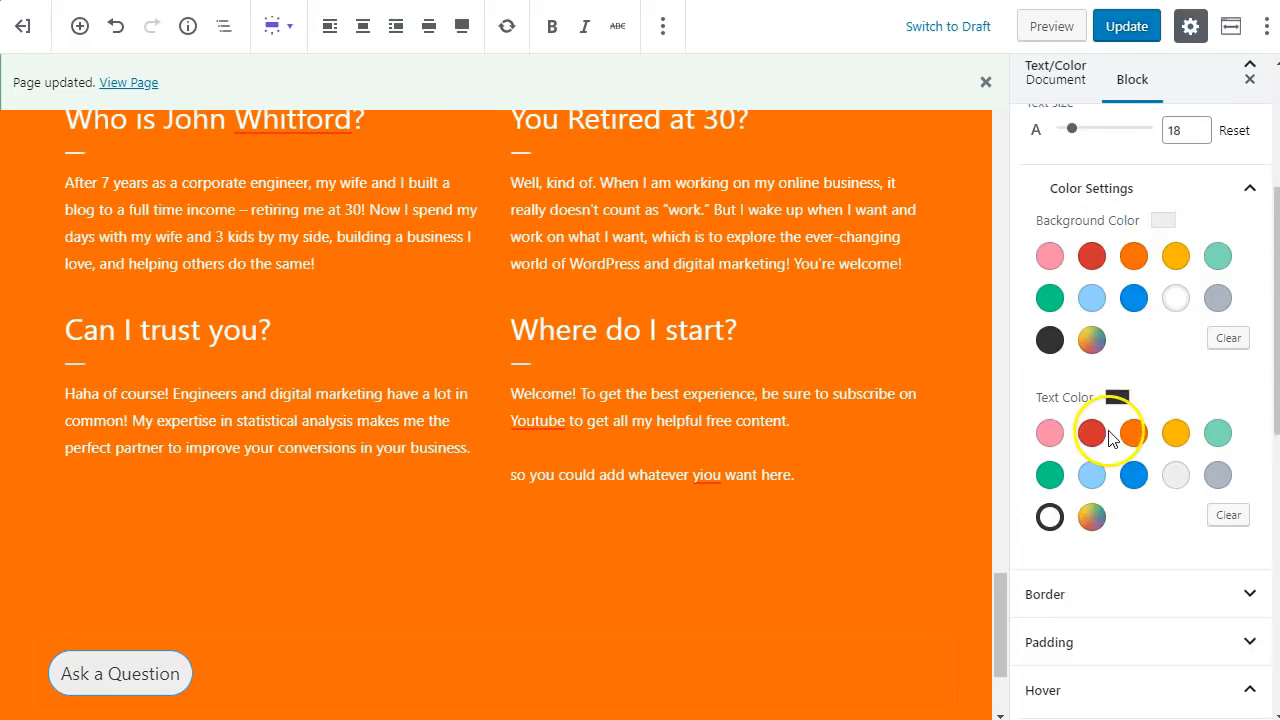
scroll(1110, 438, down, 3)
click(1134, 552)
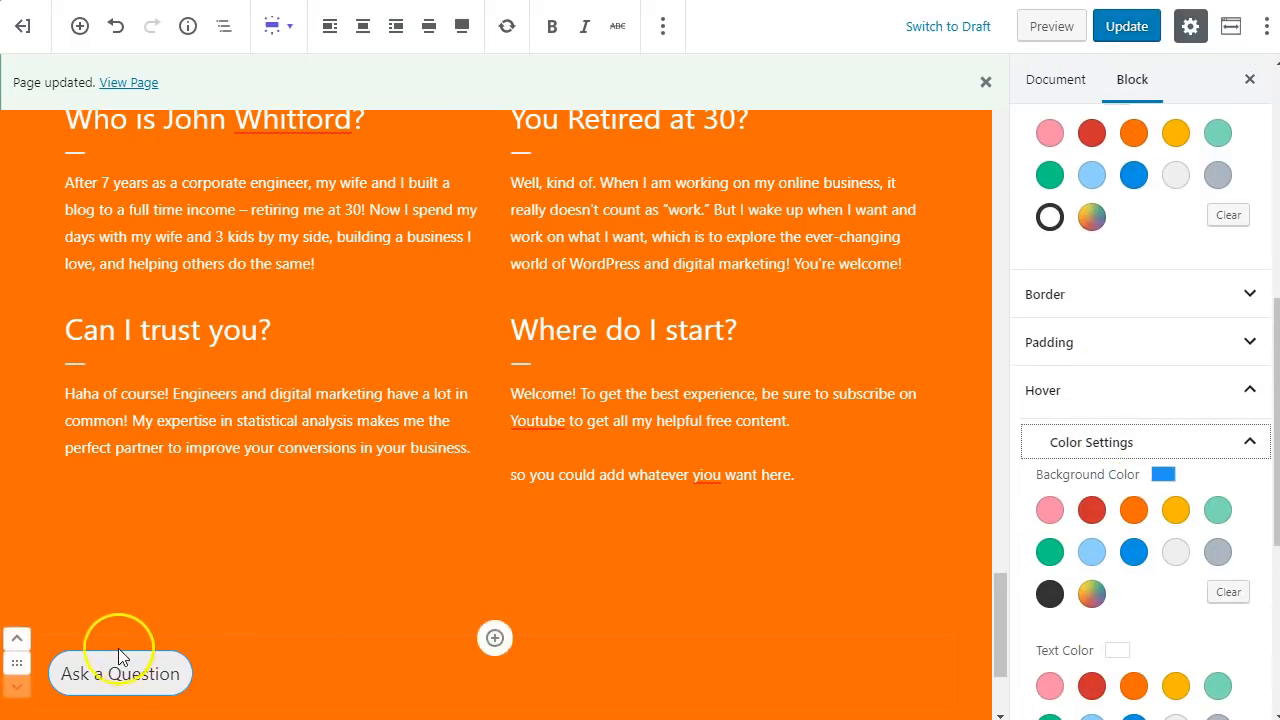
click(1219, 548)
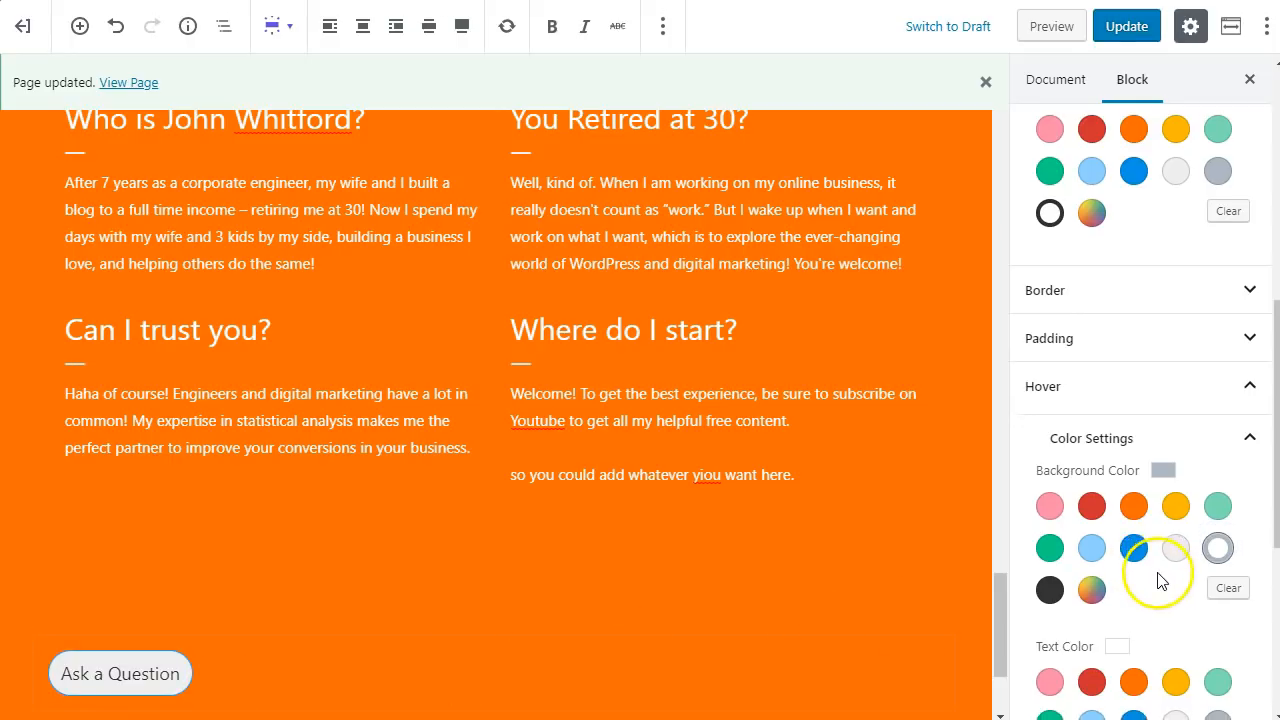
scroll(1160, 580, down, 3)
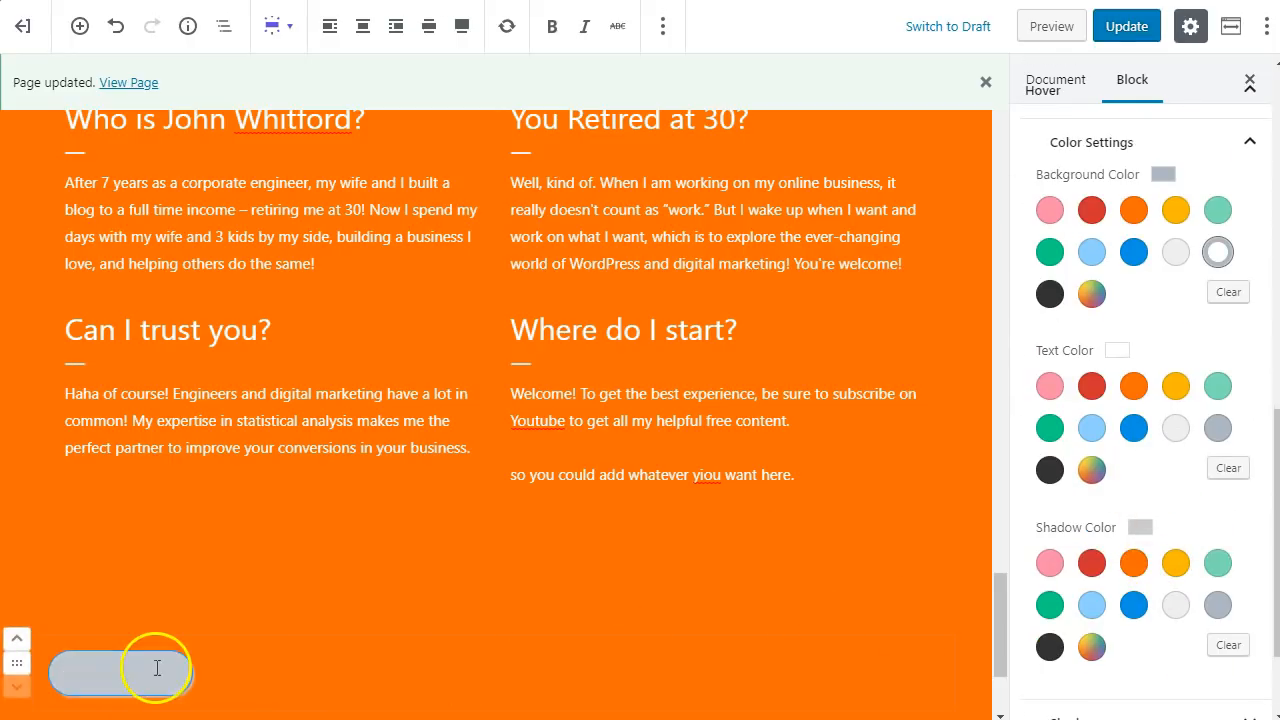
scroll(1157, 502, down, 3)
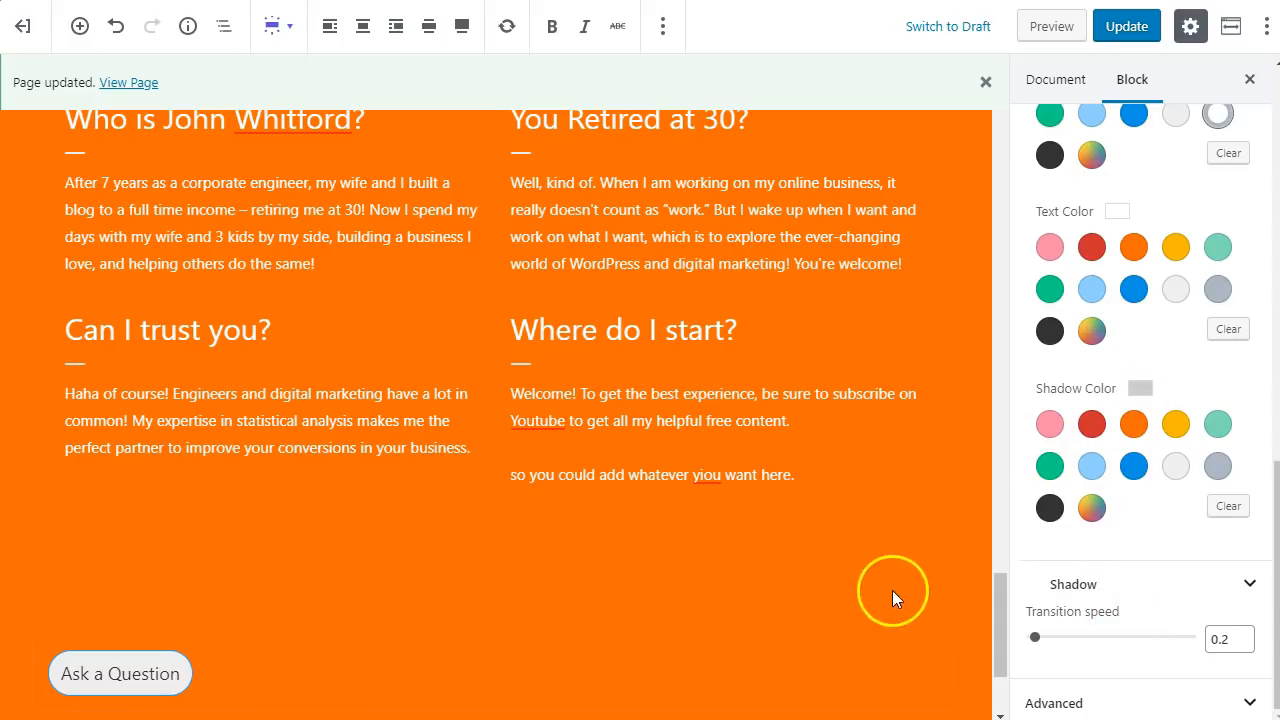
click(1049, 508)
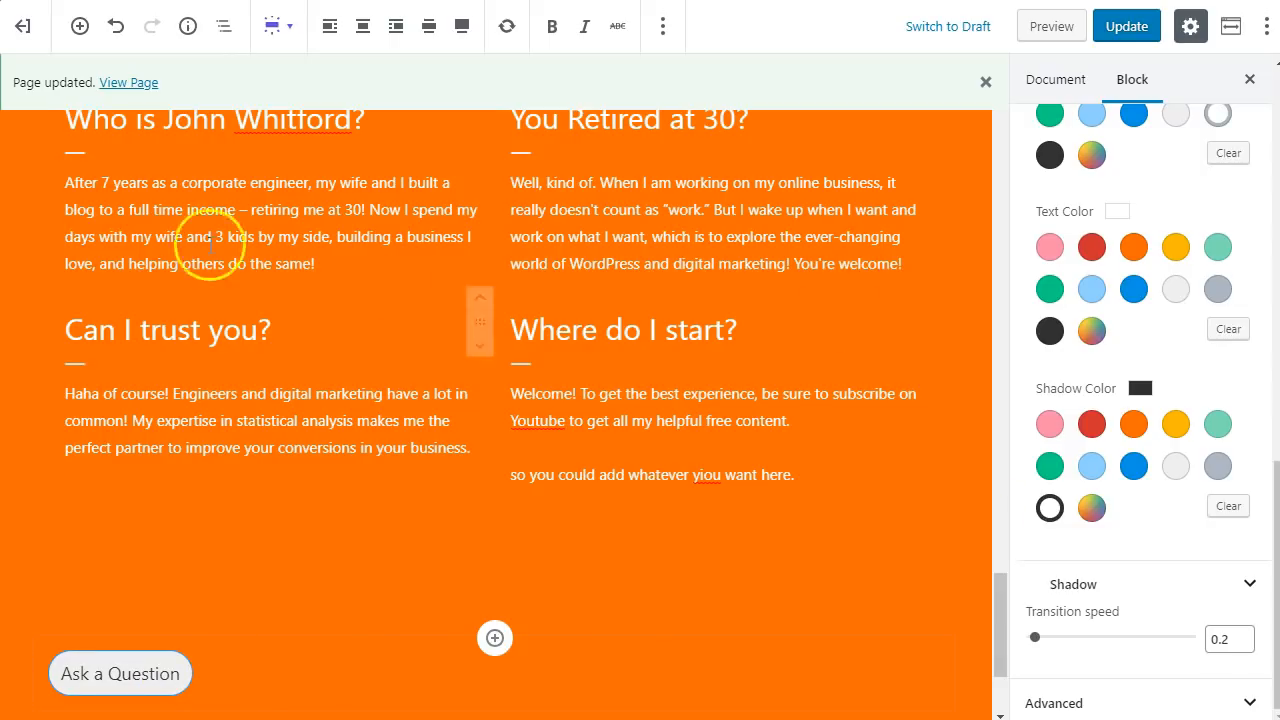
Center the "Ask a Question" button and delete the empty paragraph below the "Where do I start?" text
click(375, 44)
click(500, 591)
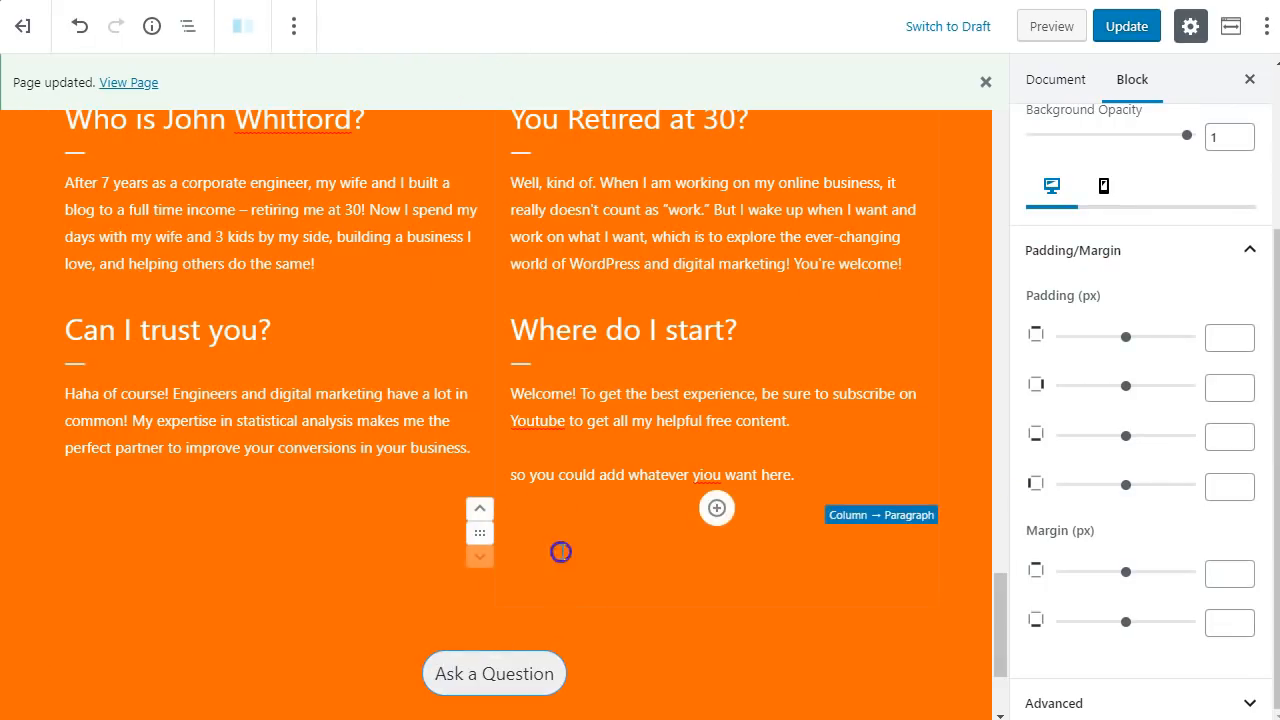
click(560, 551)
key(BackSpace)
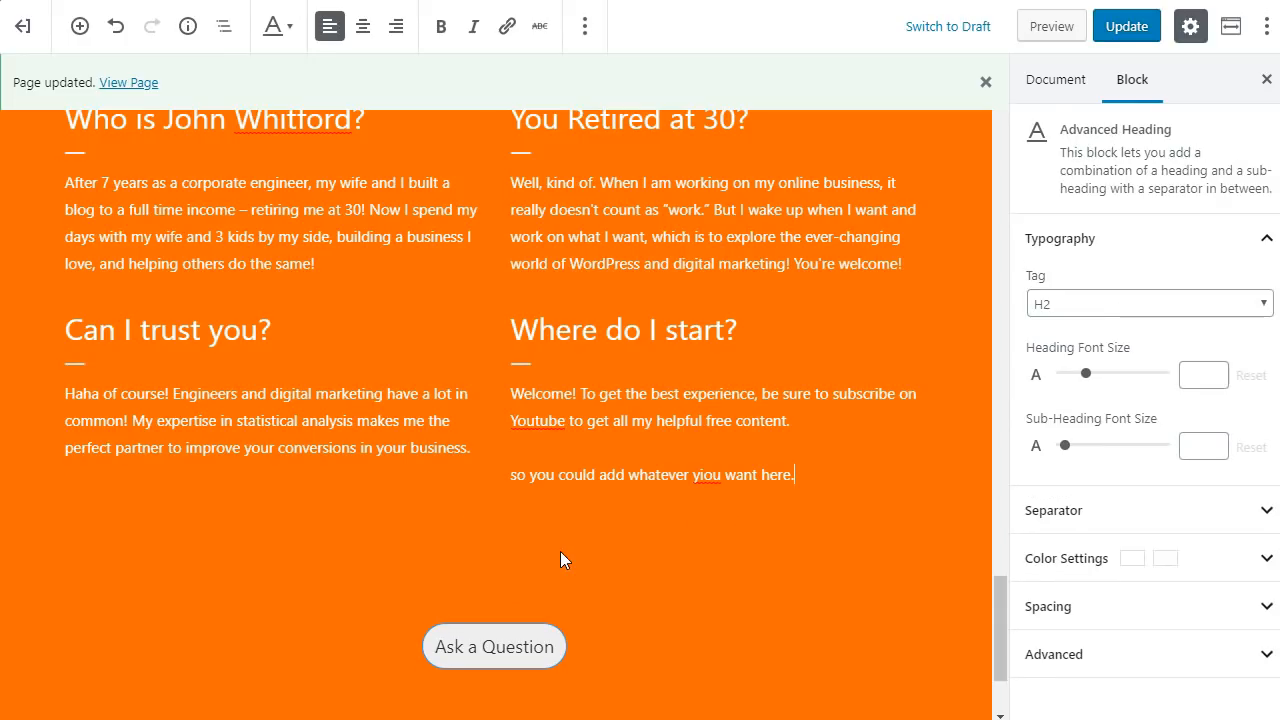
click(275, 541)
click(261, 503)
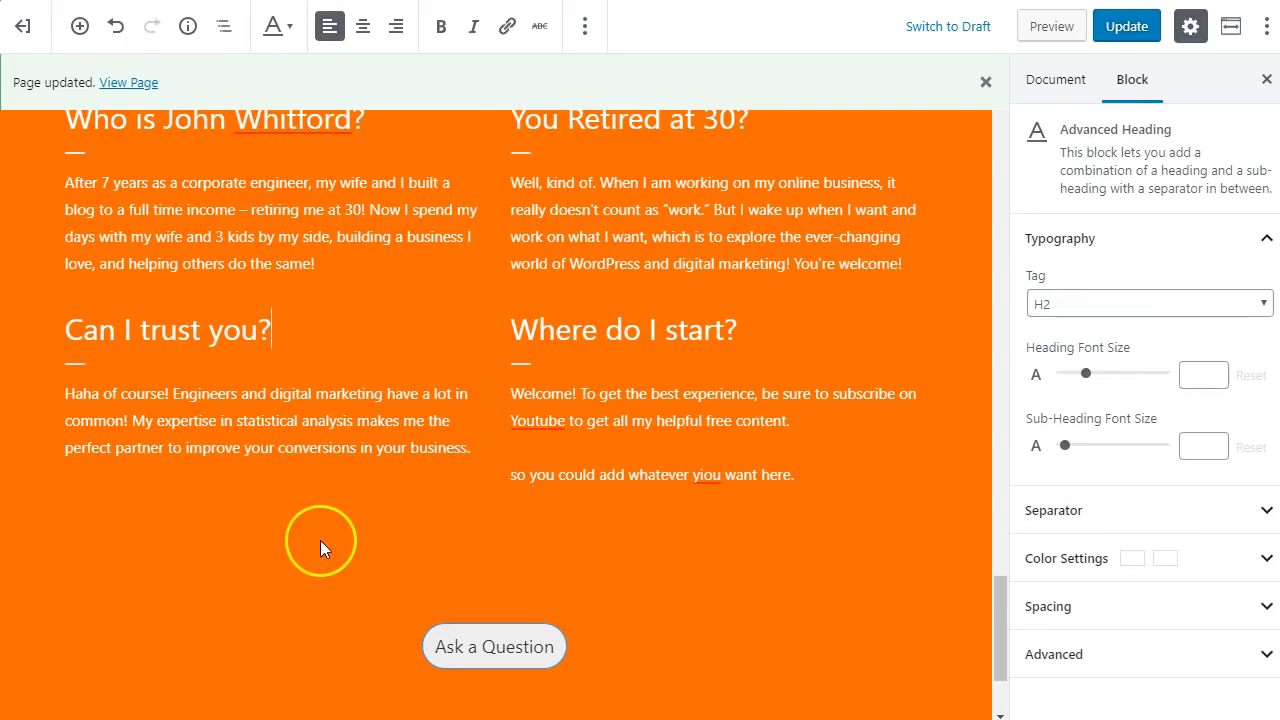
click(547, 586)
scroll(717, 662, down, 1)
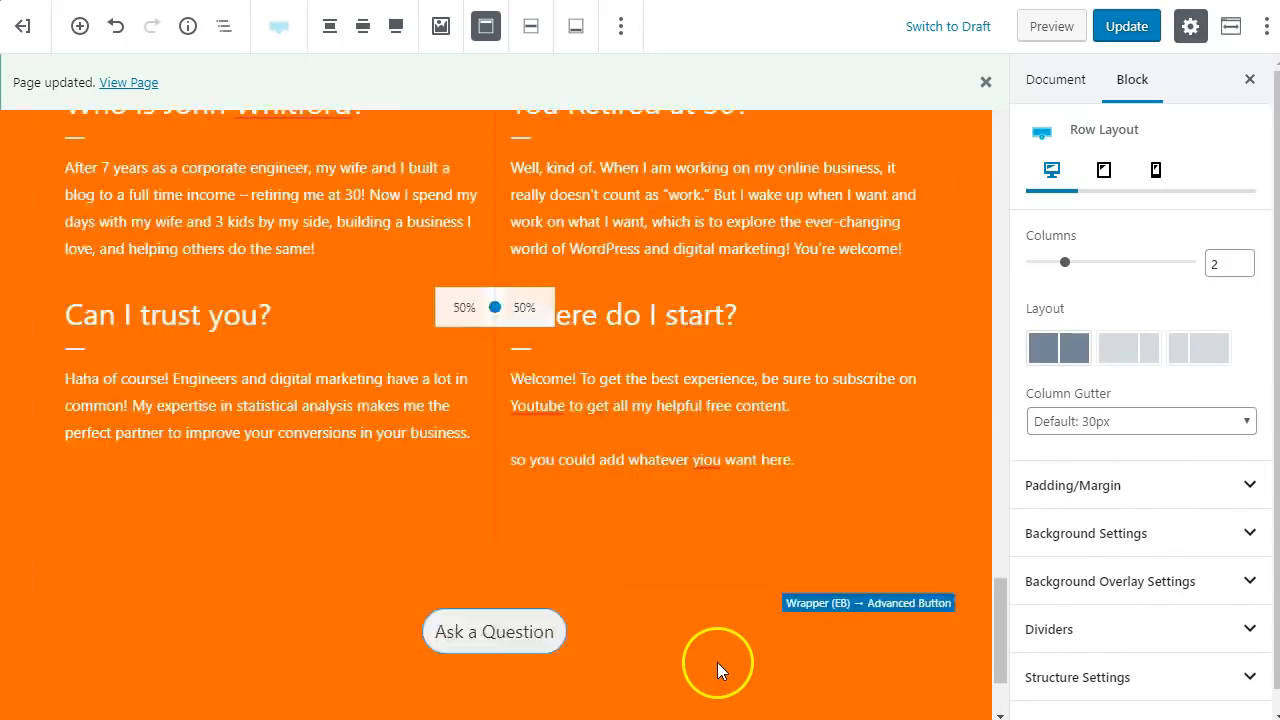
Set the "Ask a Question" button's text size to 28 and its top padding to 5
click(520, 531)
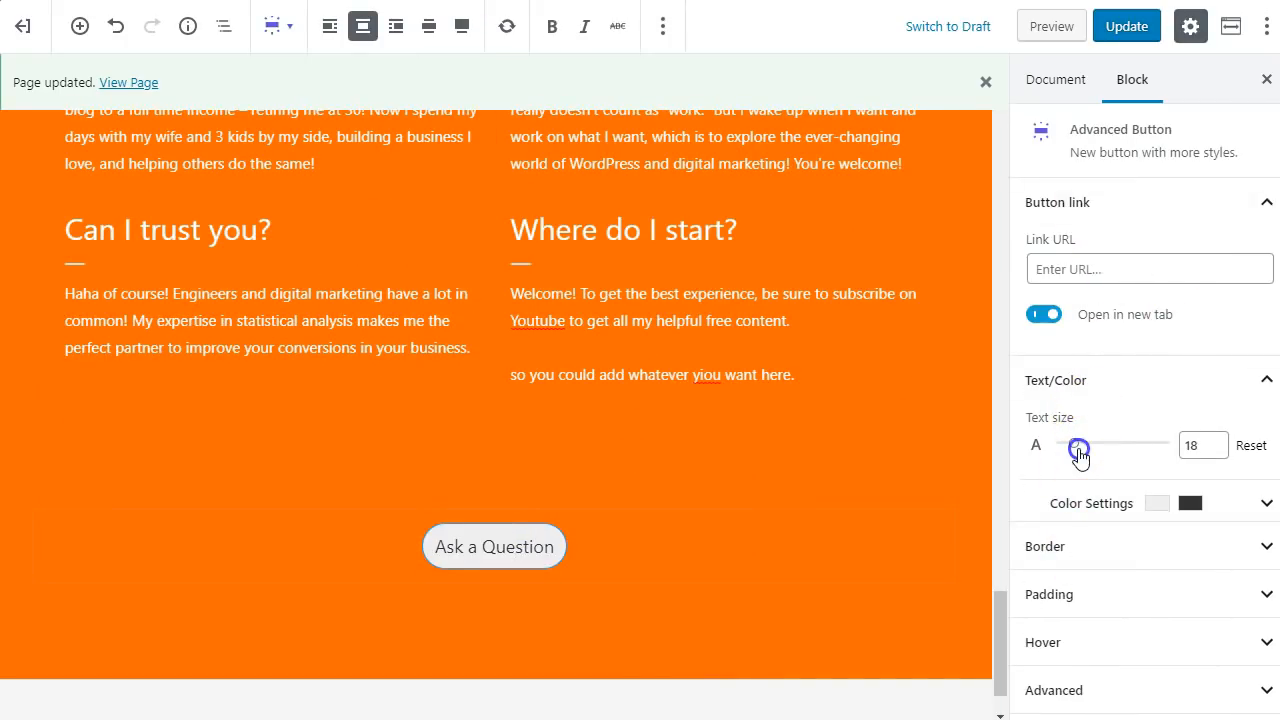
drag(1079, 454, 1086, 450)
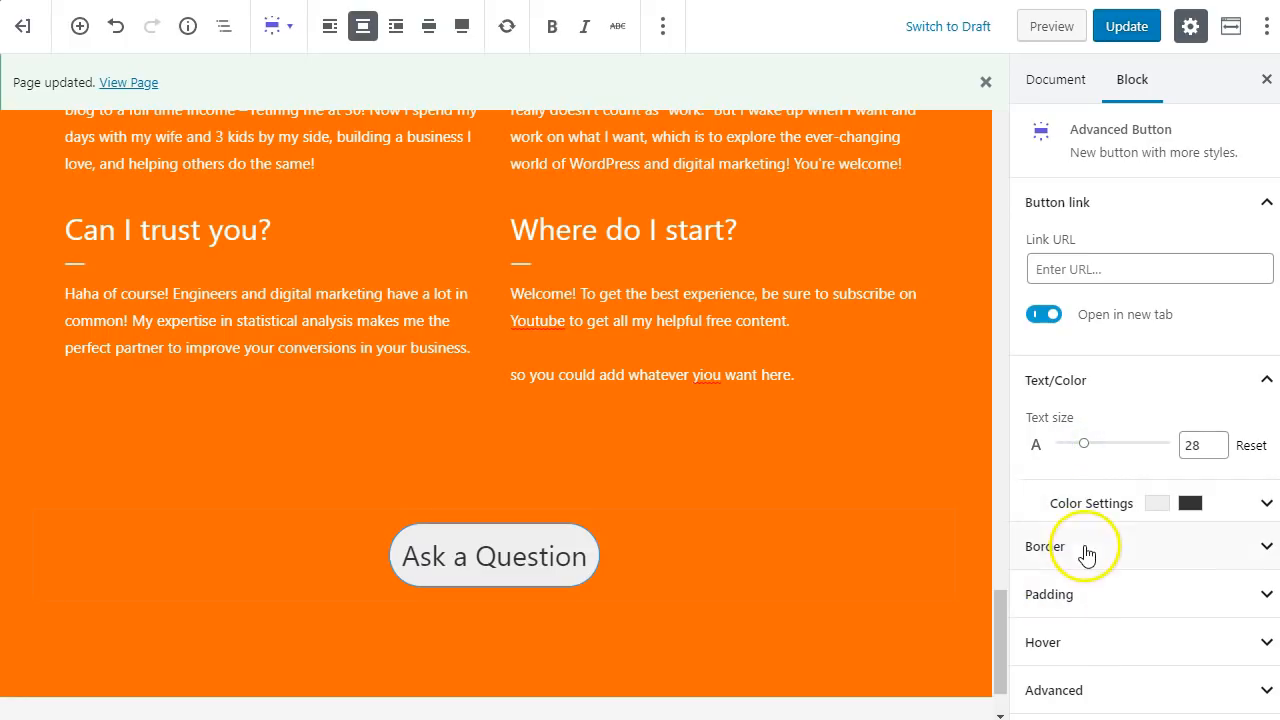
mouse_move(1044, 539)
mouse_down()
mouse_move(1029, 541)
mouse_move(1044, 541)
mouse_up()
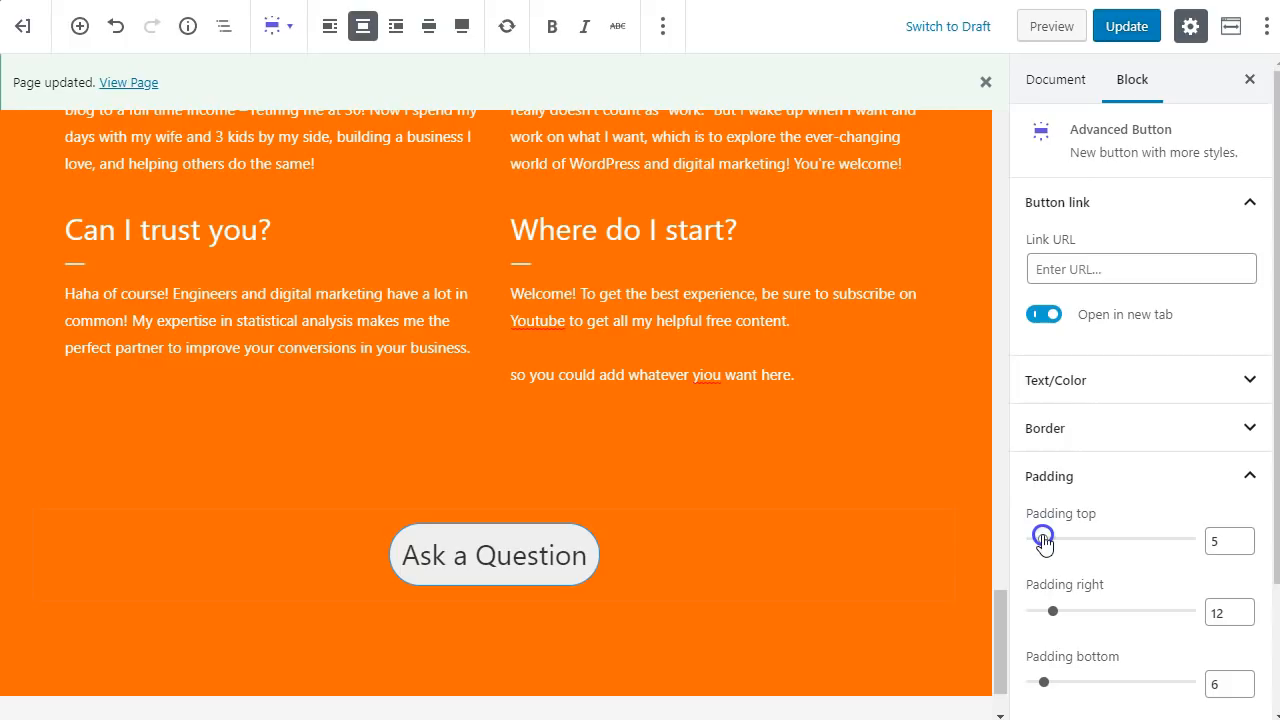
Update the page and open its published version
click(1108, 28)
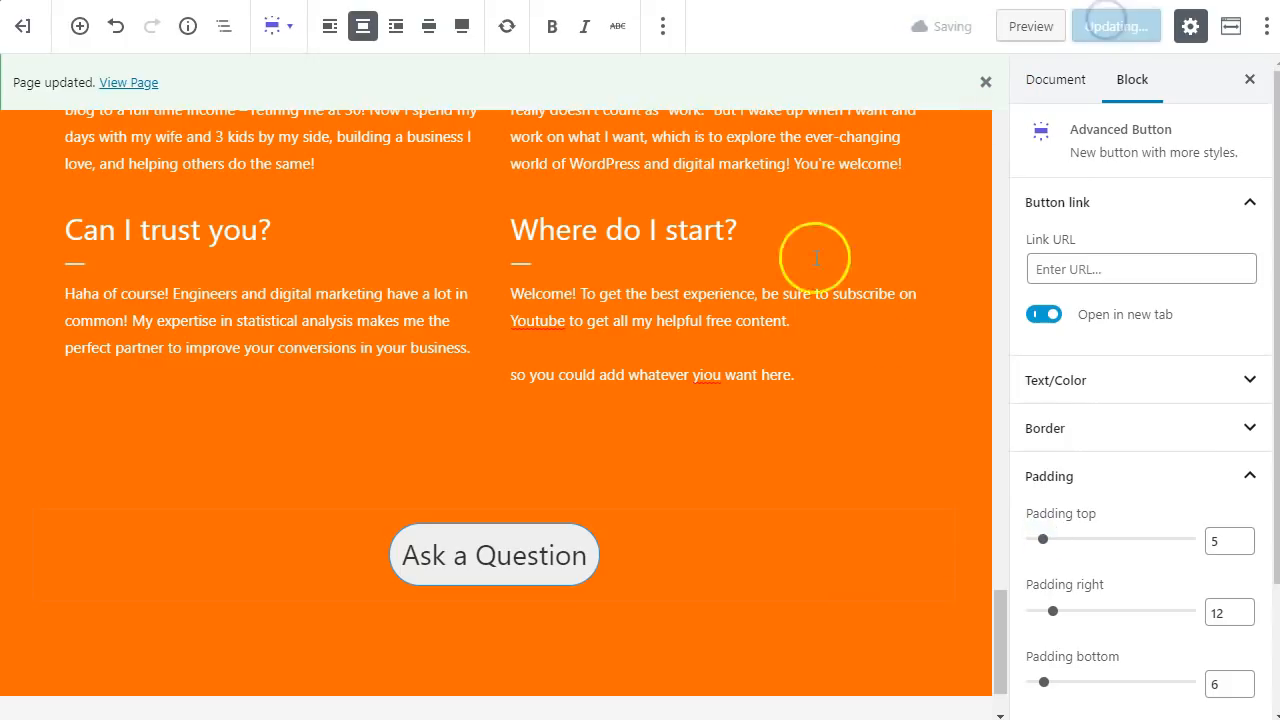
scroll(606, 309, up, 5)
click(130, 84)
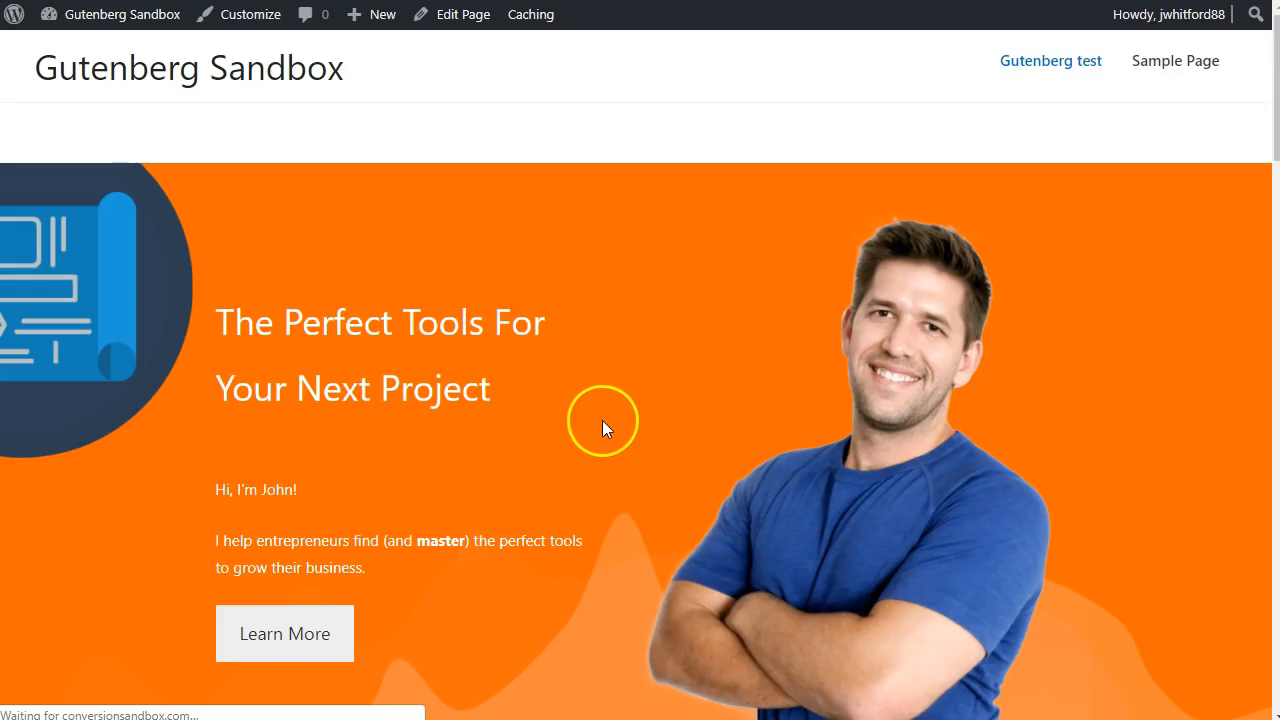
Review the published sections down to the "Ask a Question" button's hover effect and compare them with the reference homepage
scroll(1181, 190, down, 8)
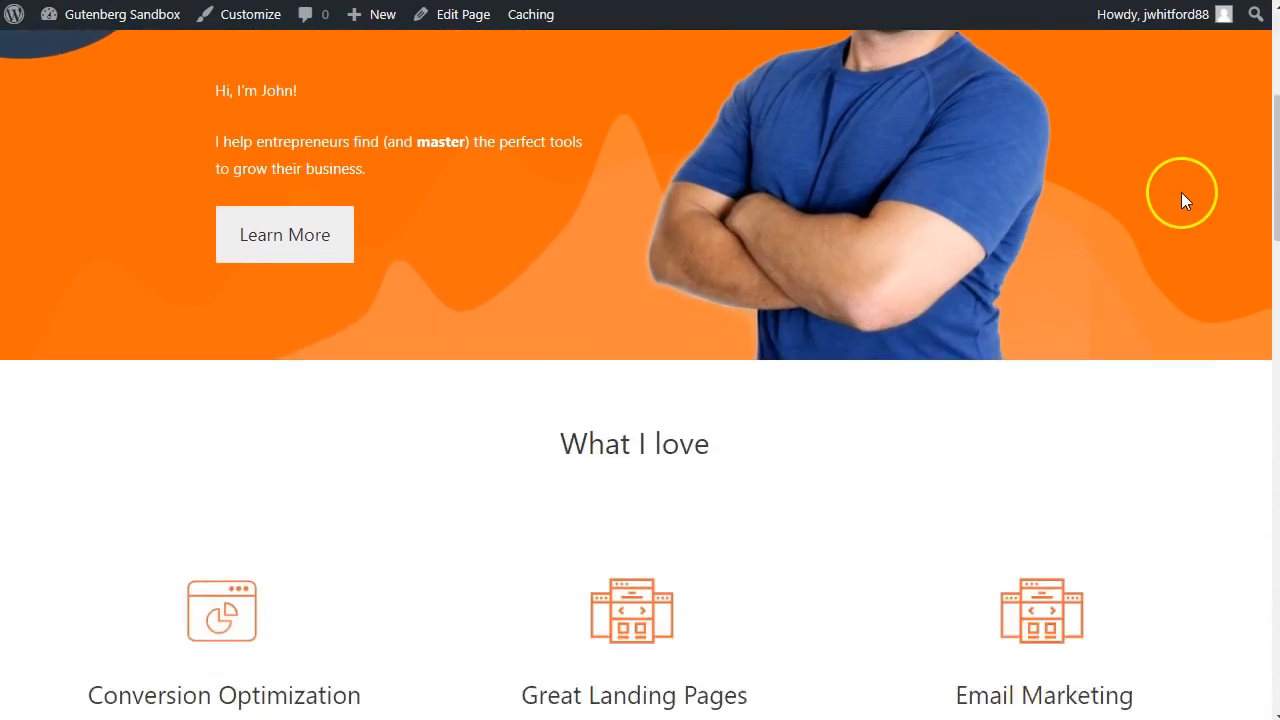
scroll(1181, 200, down, 11)
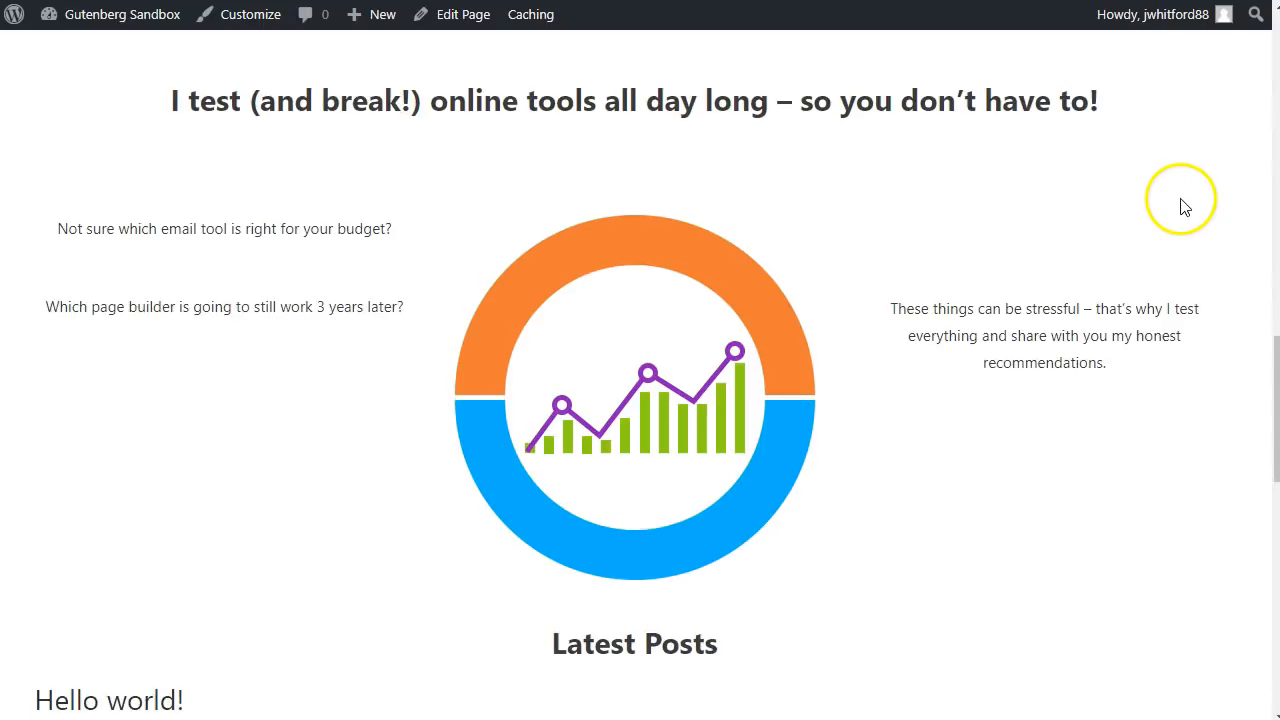
scroll(1100, 225, down, 2)
scroll(966, 243, up, 2)
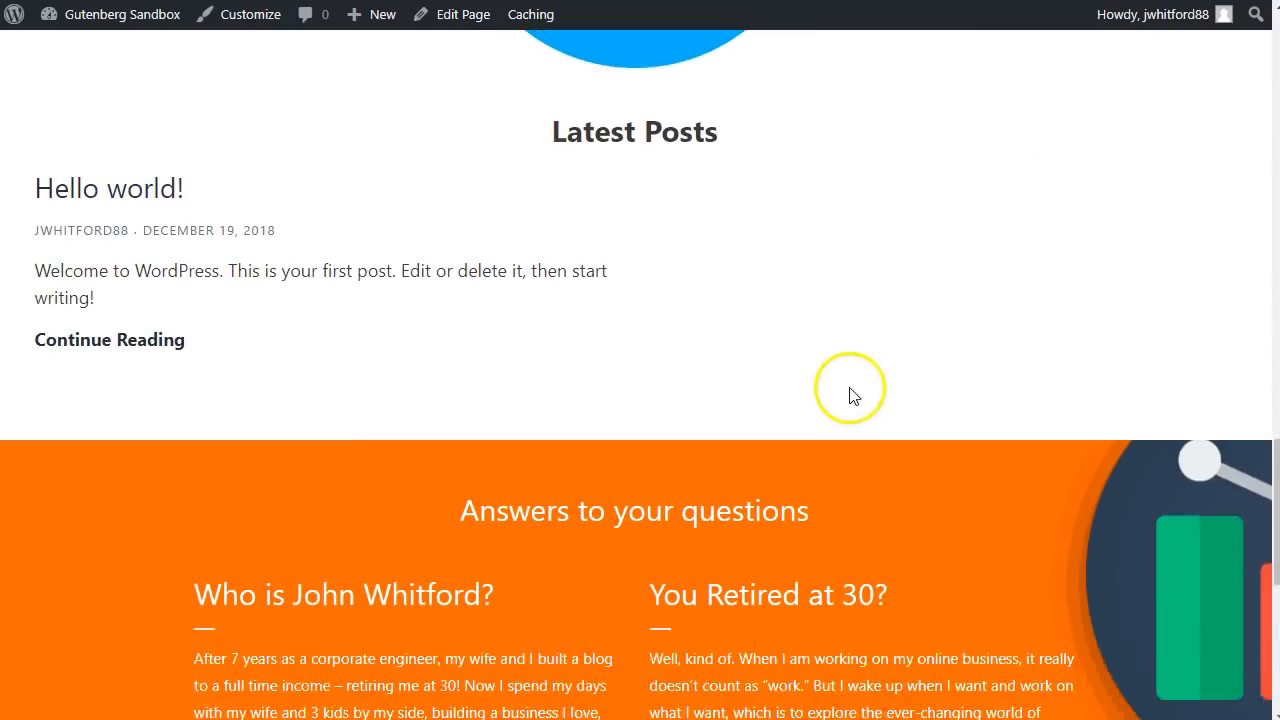
scroll(849, 391, down, 5)
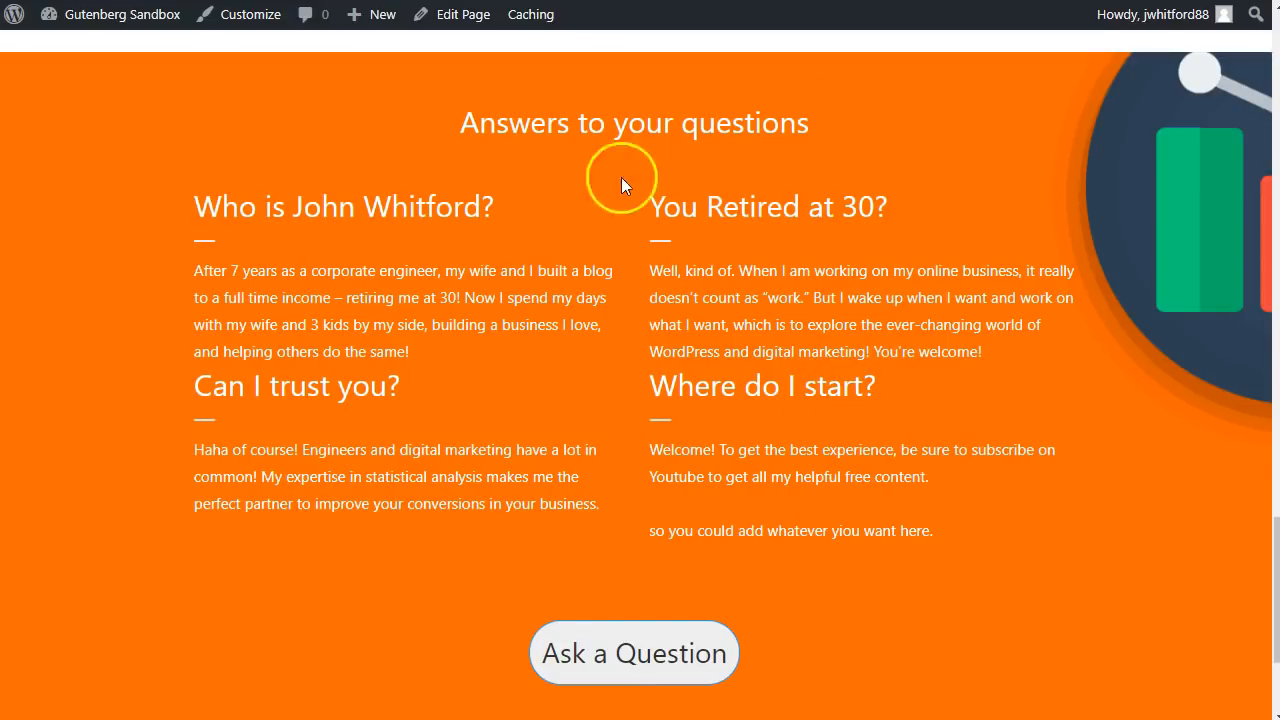
scroll(673, 565, down, 2)
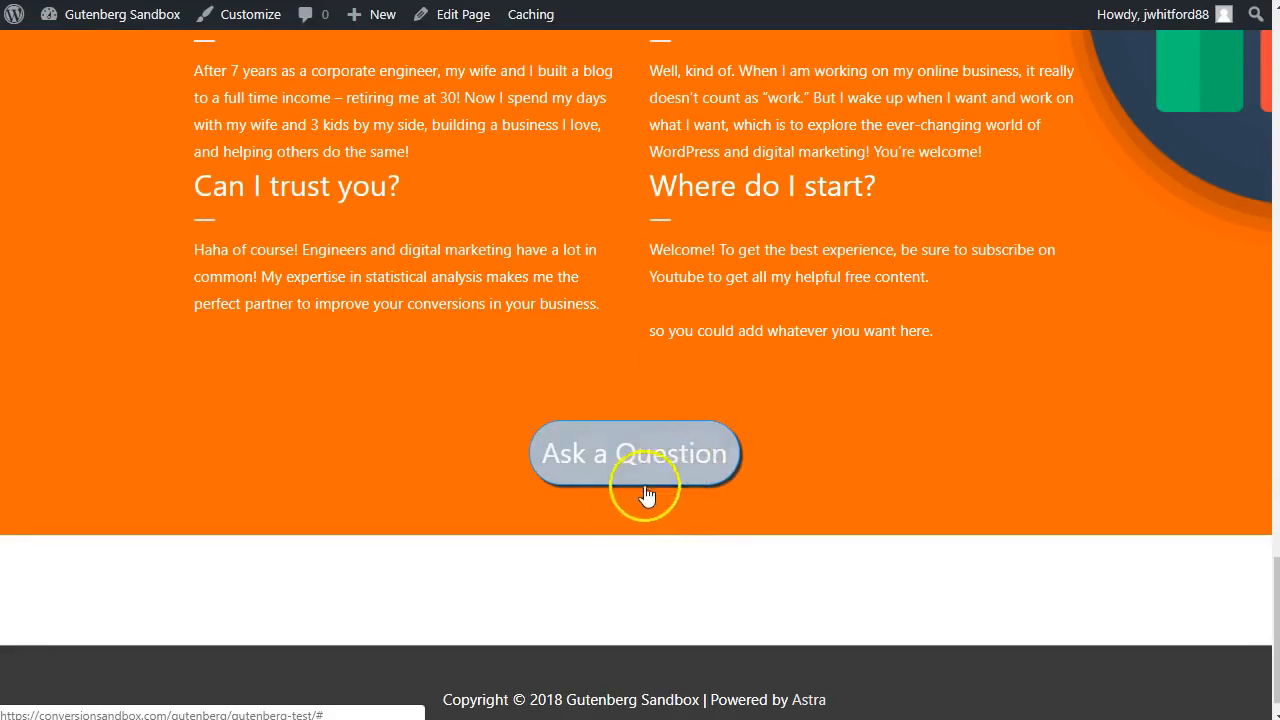
scroll(633, 547, down, 1)
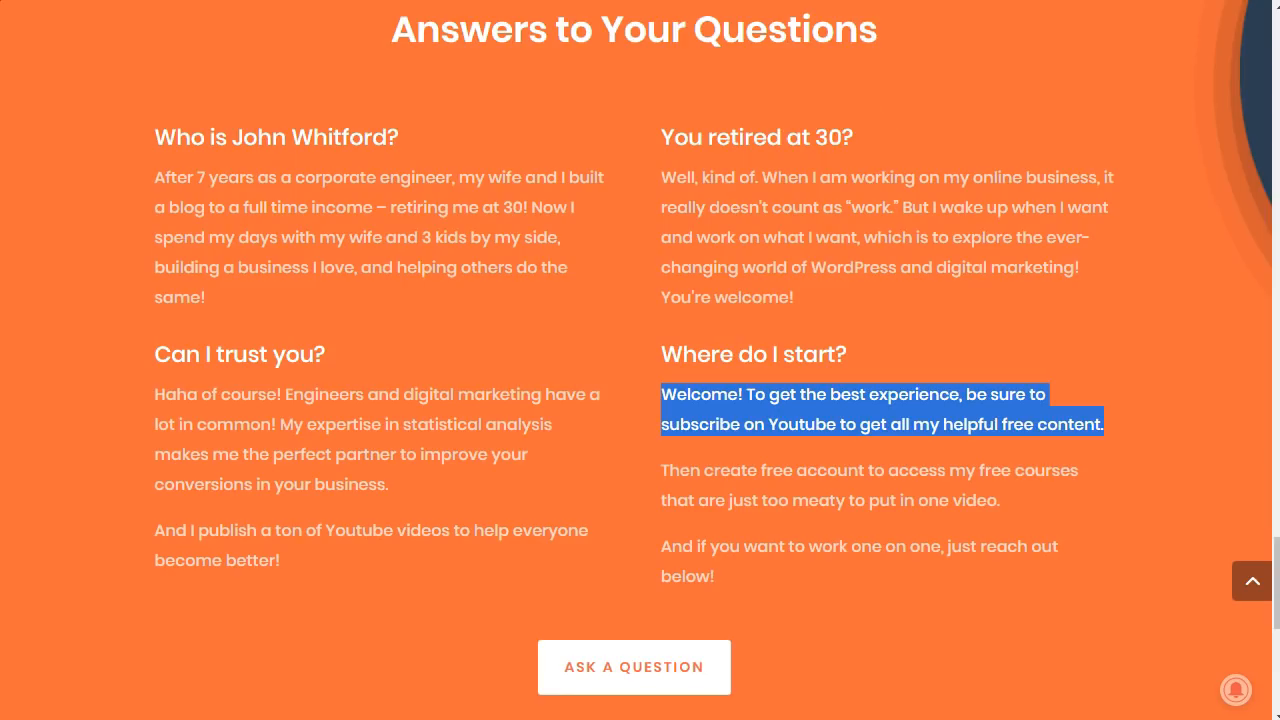
scroll(766, 331, down, 6)
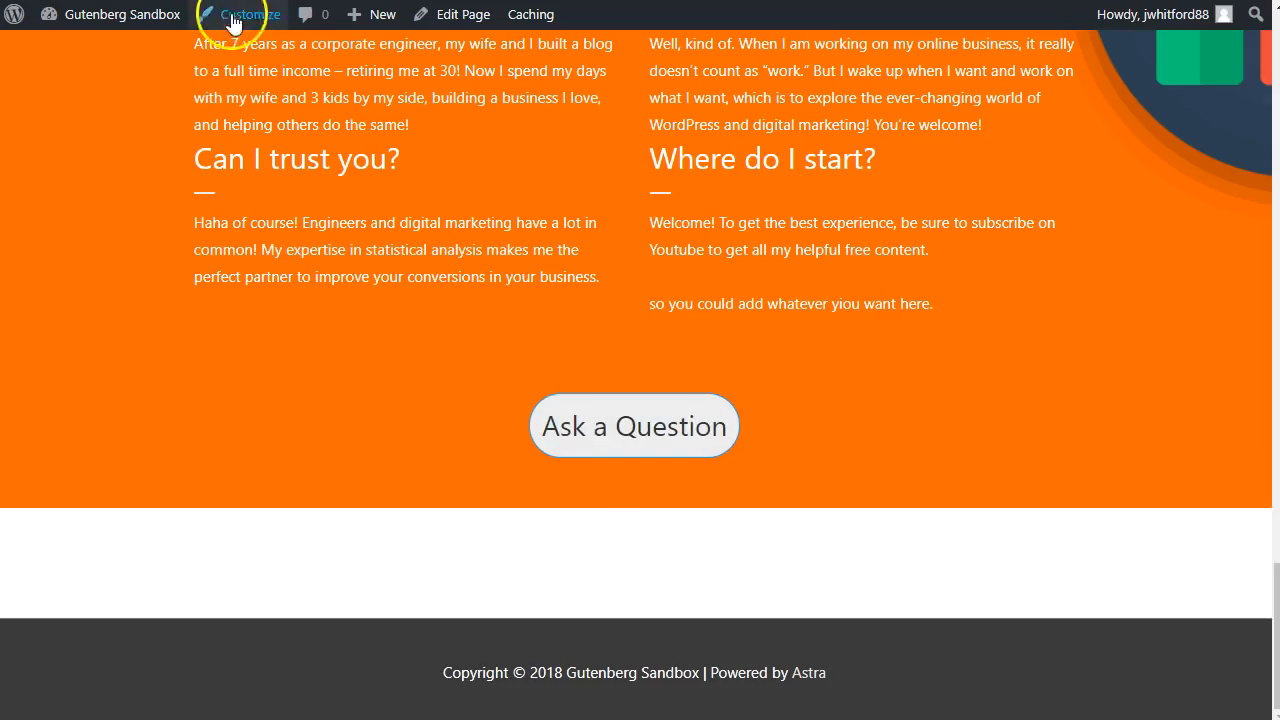
Reopen the page for editing and insert a three-column Row Layout block below the orange question section
click(459, 16)
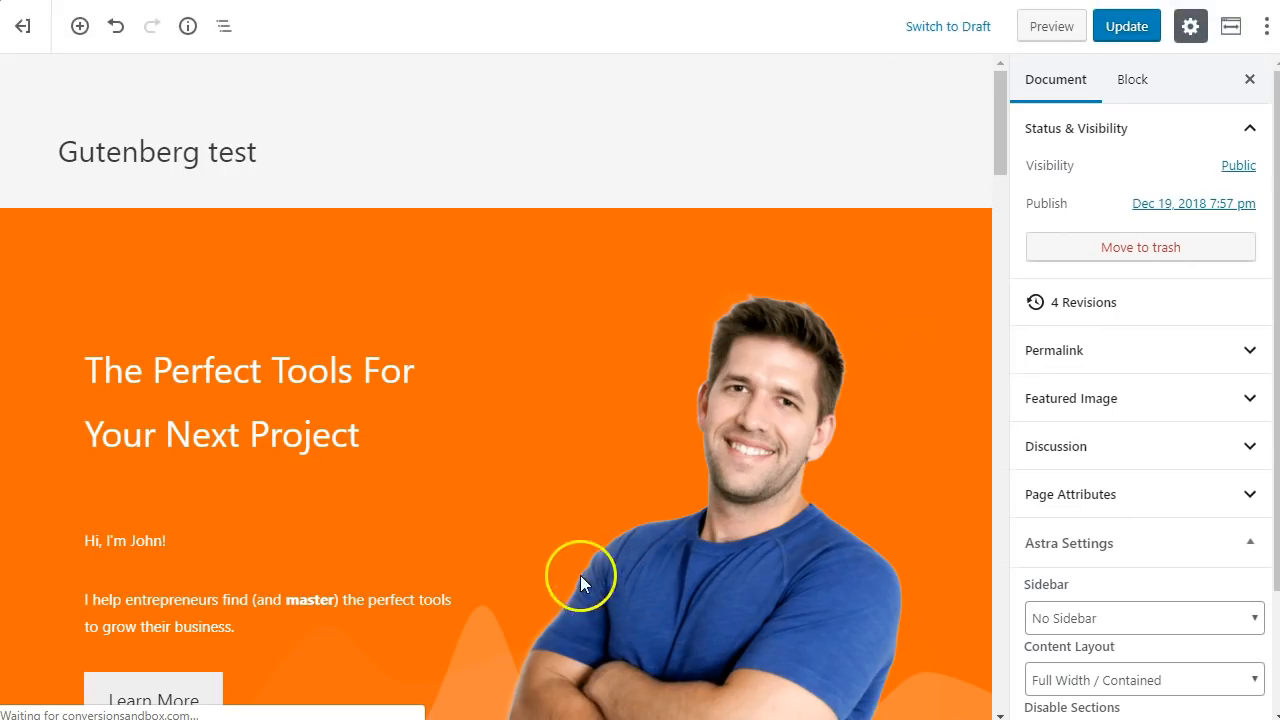
scroll(583, 583, down, 20)
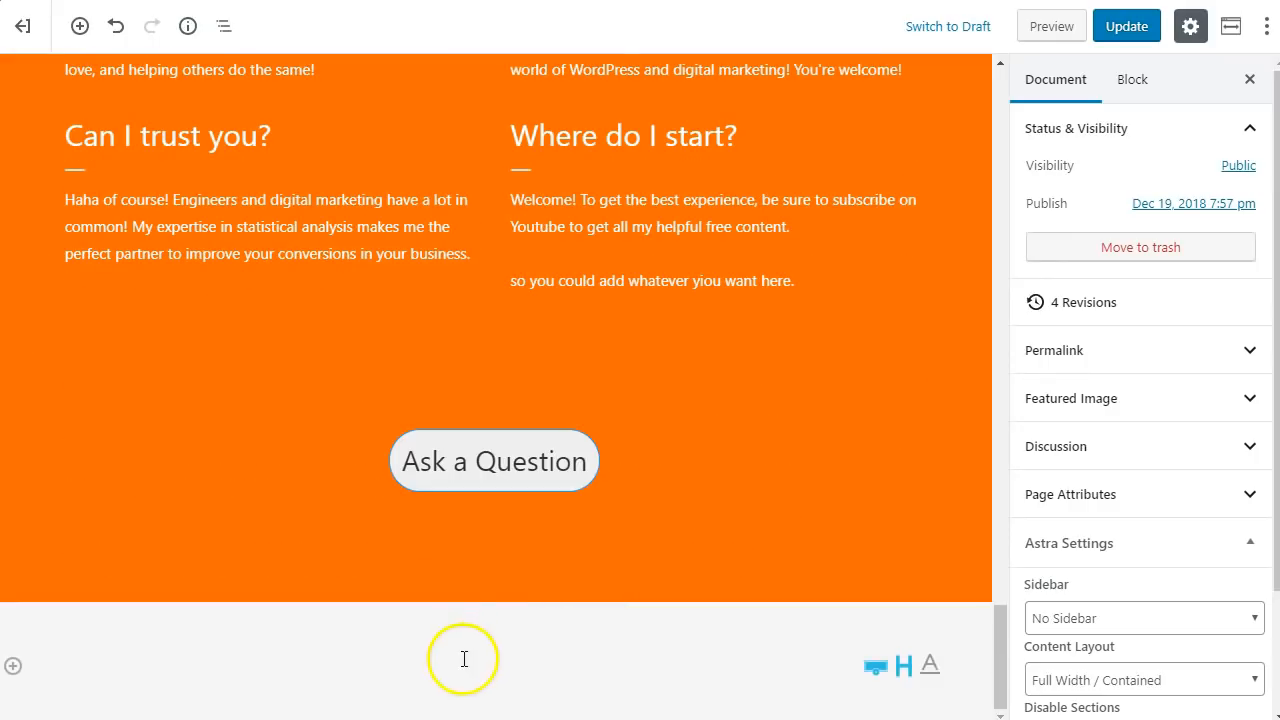
click(464, 659)
text(/row)
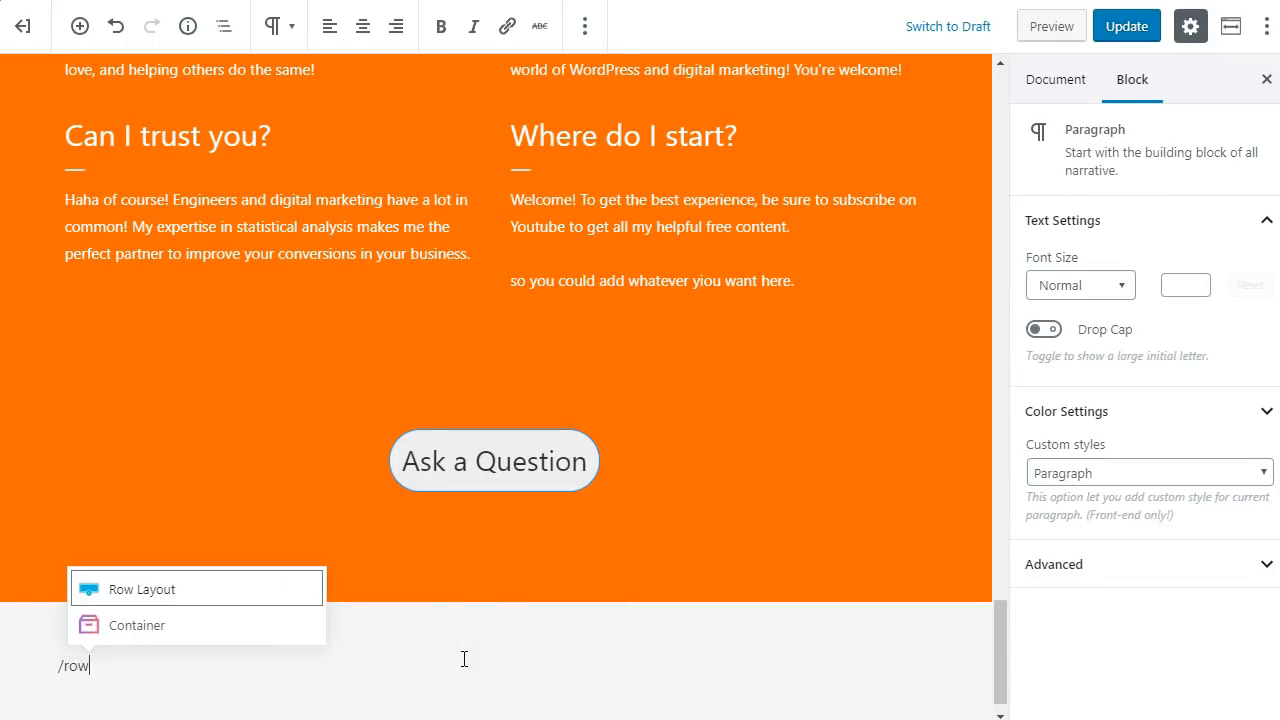
key(Return)
click(514, 562)
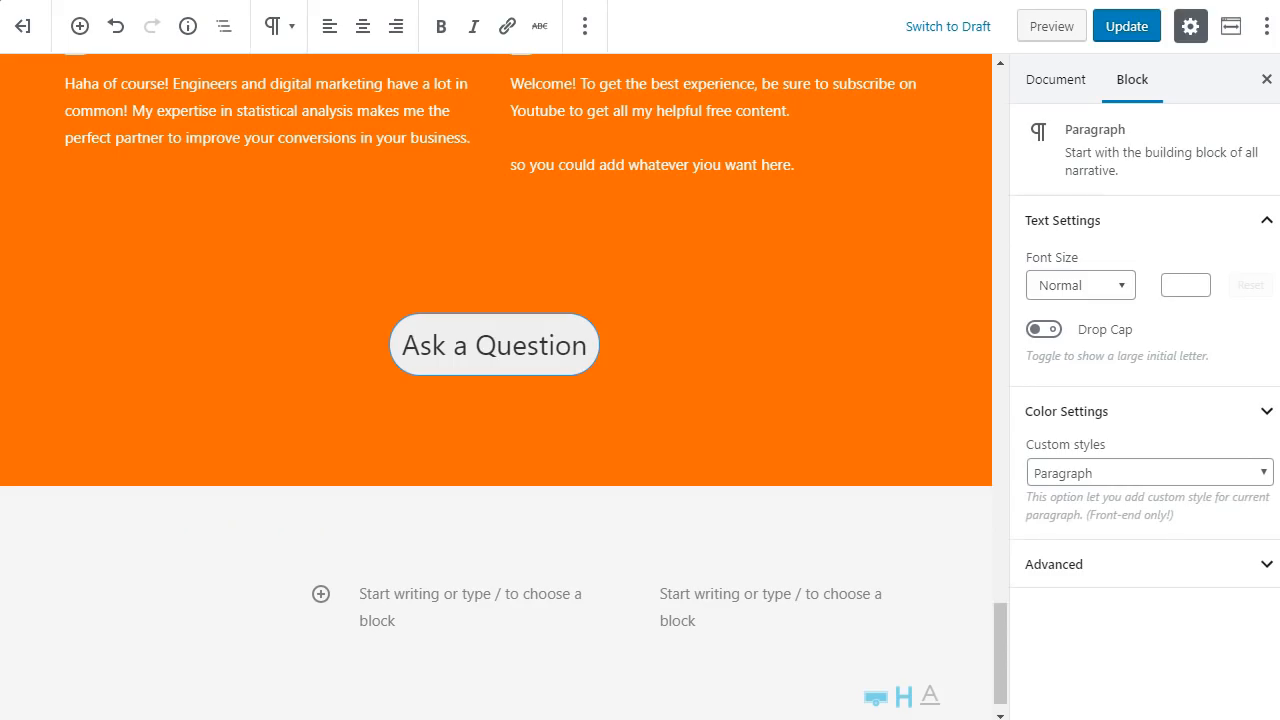
Add an Advanced Heading reading "Follow Income Mesh" to the first column of the new row and make it an H4
text(/head)
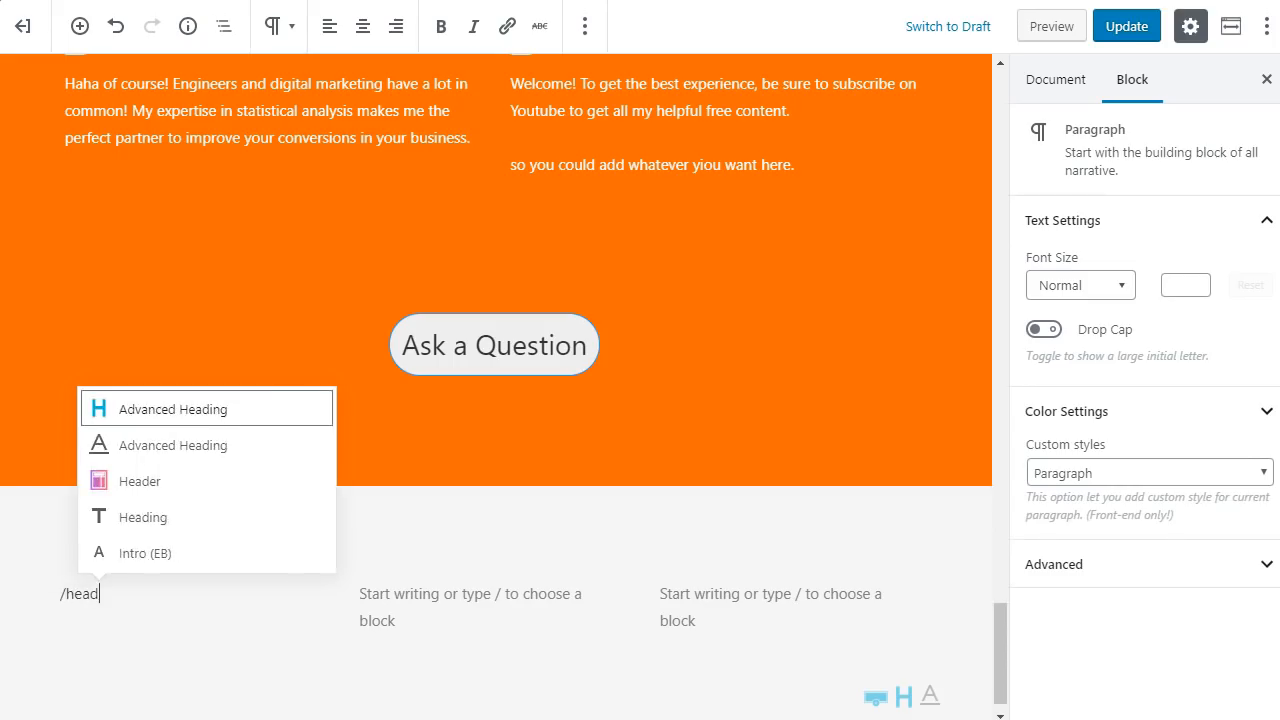
key(Return)
text(Follow Income Mesh)
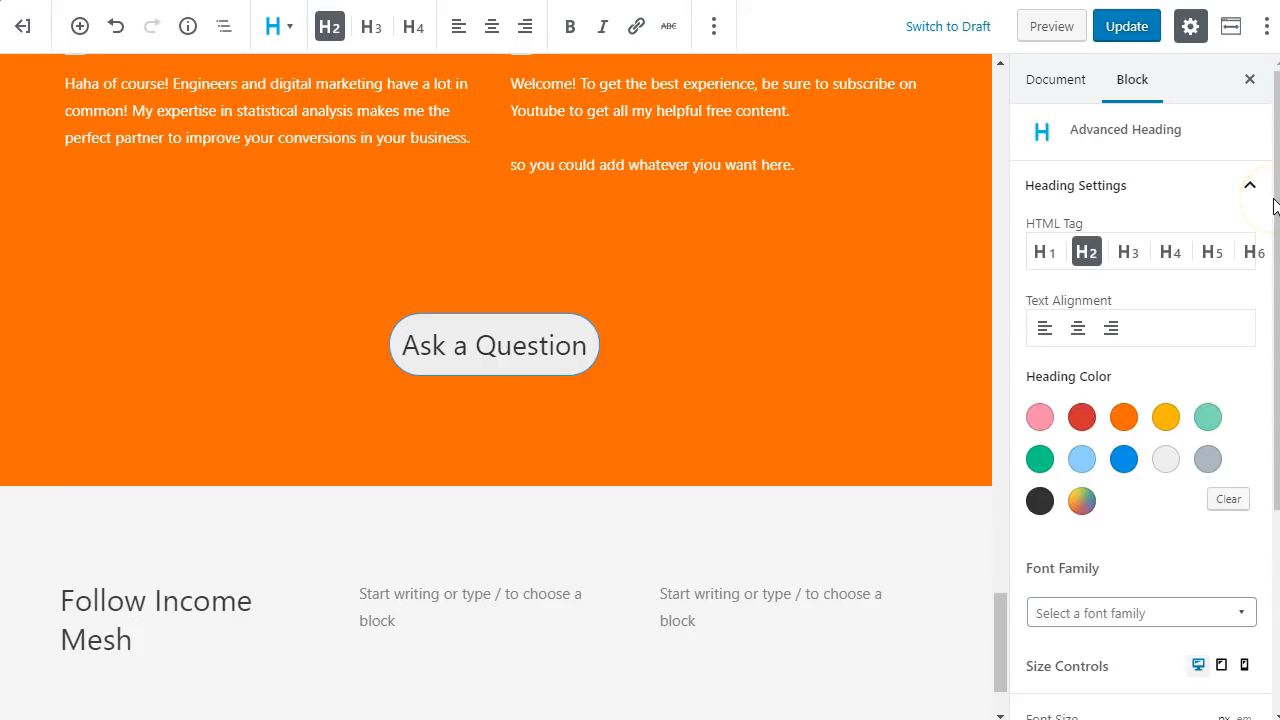
click(1170, 252)
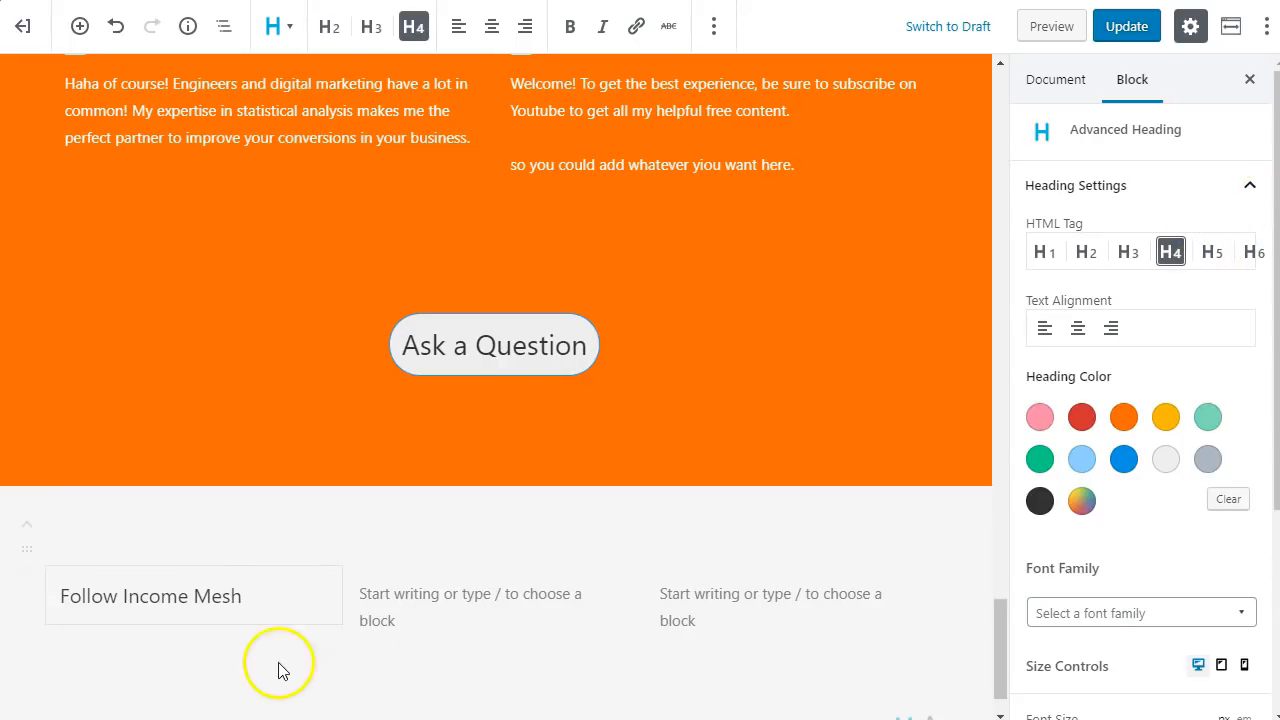
Insert a Social Links block under the "Follow Income Mesh" heading, with Facebook as the first icon and YouTube as the second
click(237, 637)
click(223, 643)
text(/socia)
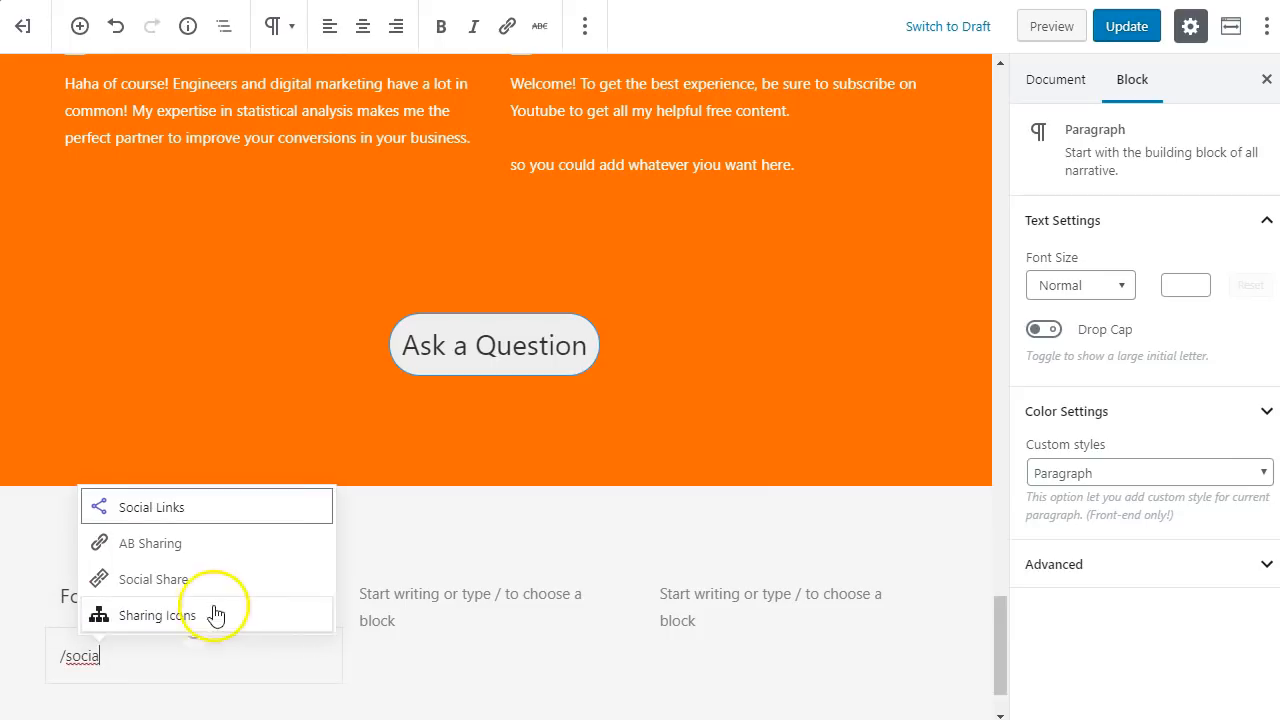
click(191, 517)
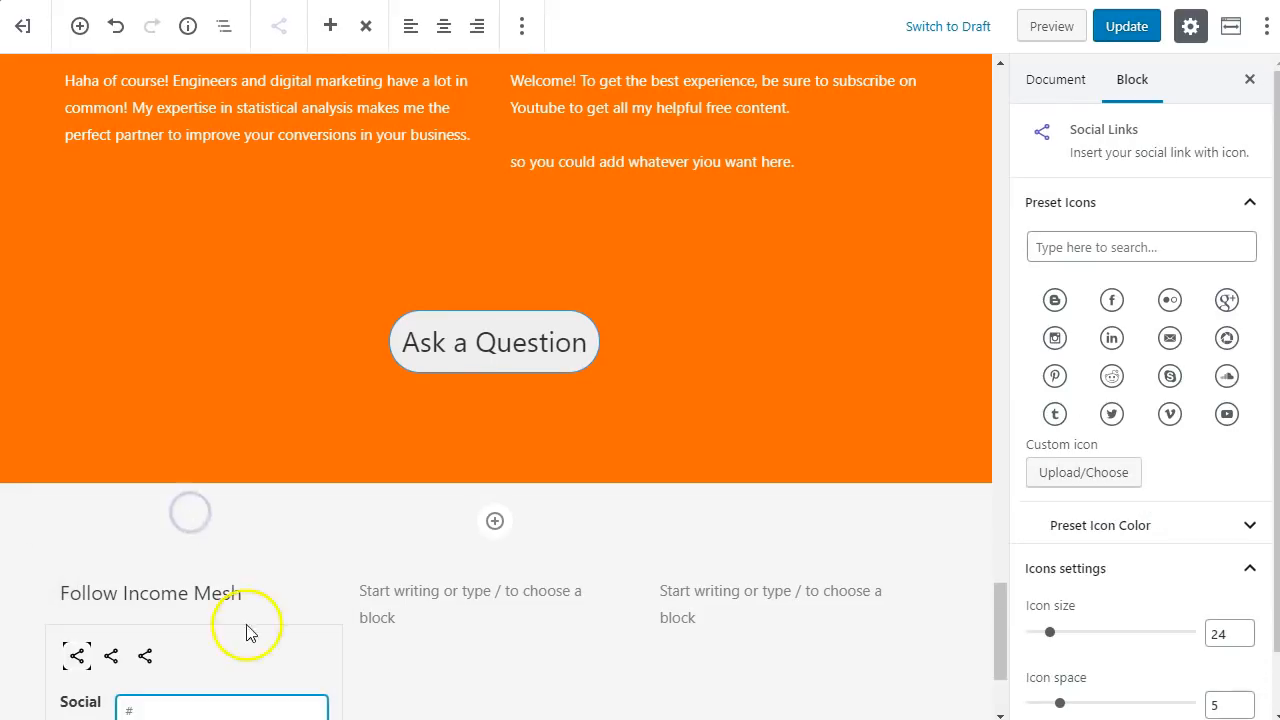
click(1114, 302)
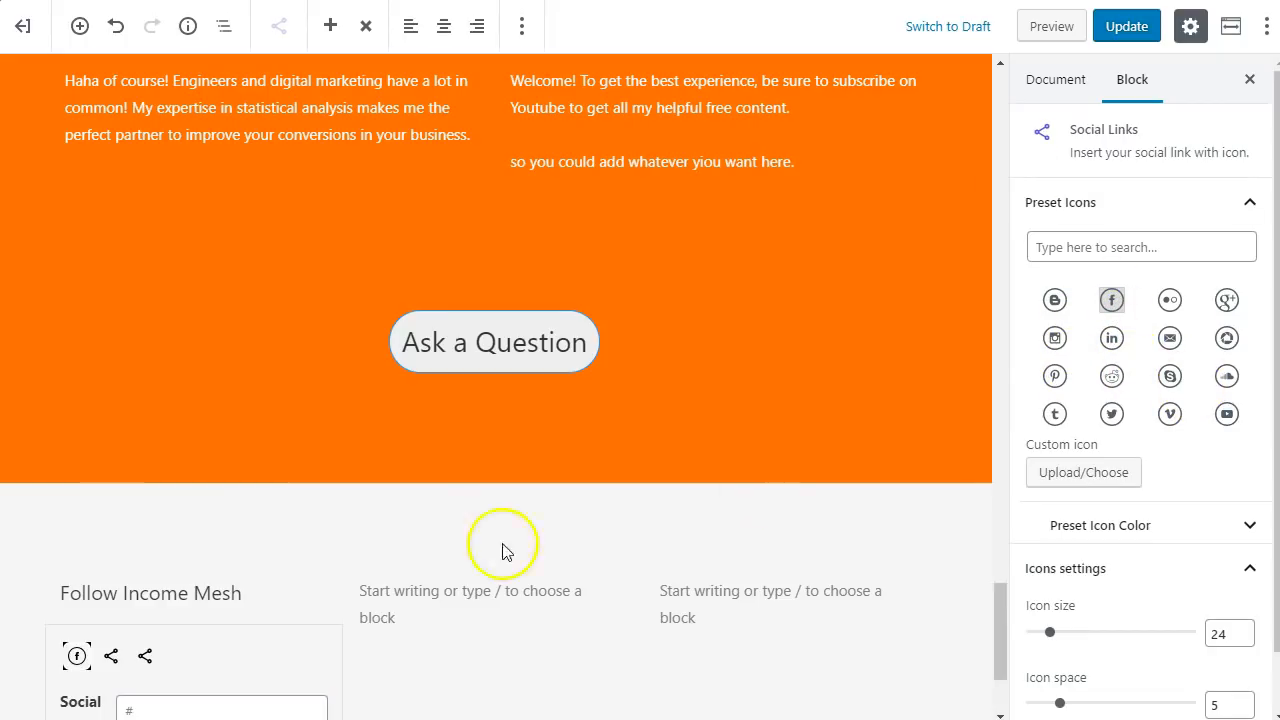
click(110, 660)
click(1226, 414)
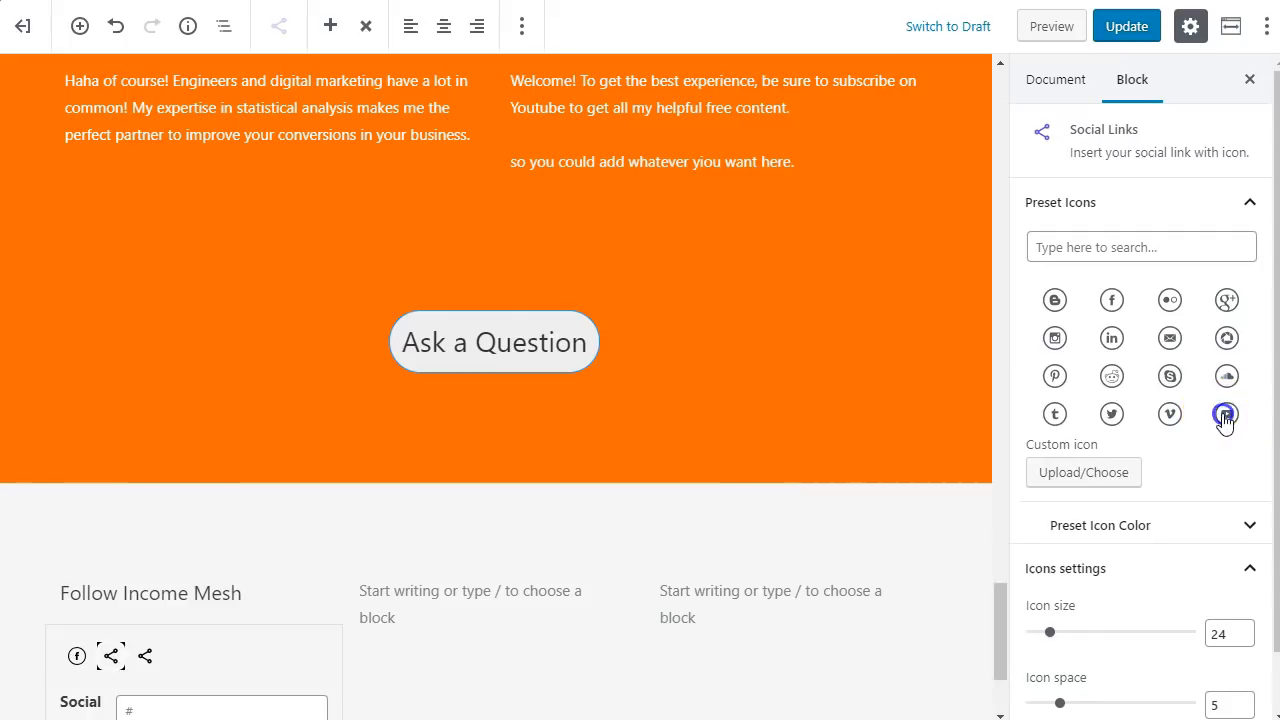
Color the YouTube and Facebook icons orange
click(1170, 538)
click(1134, 588)
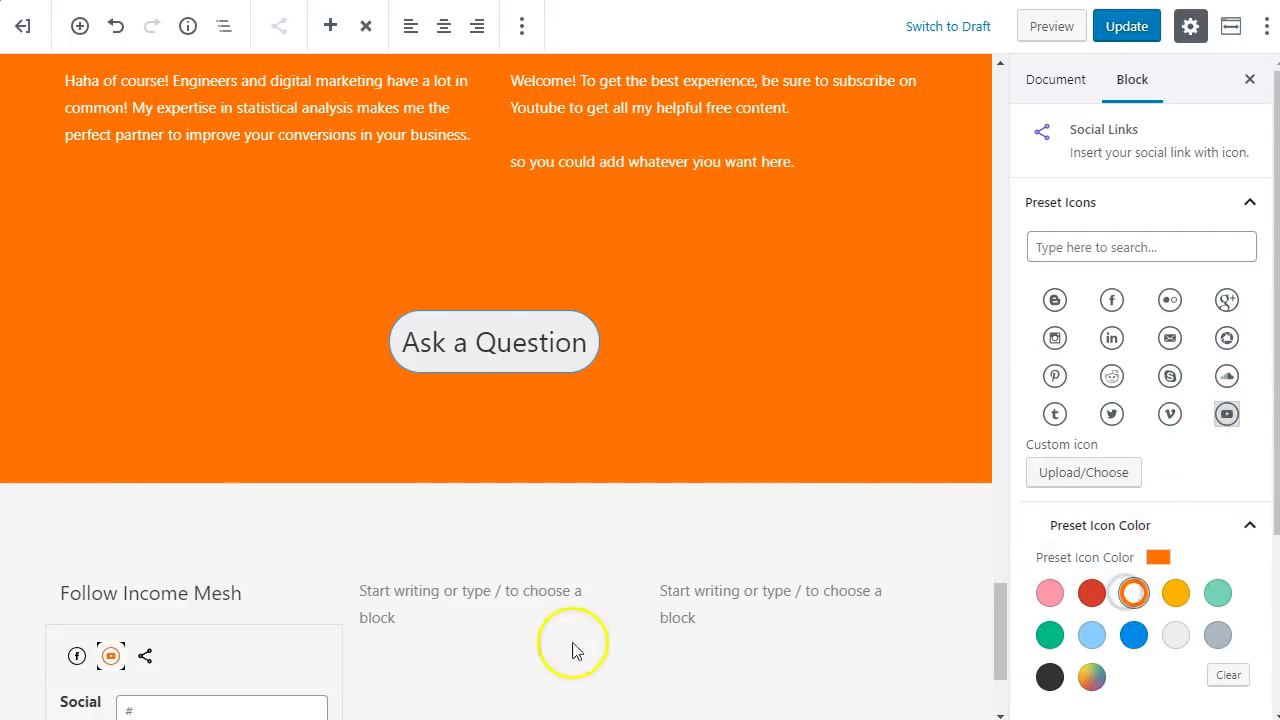
click(78, 660)
click(1134, 593)
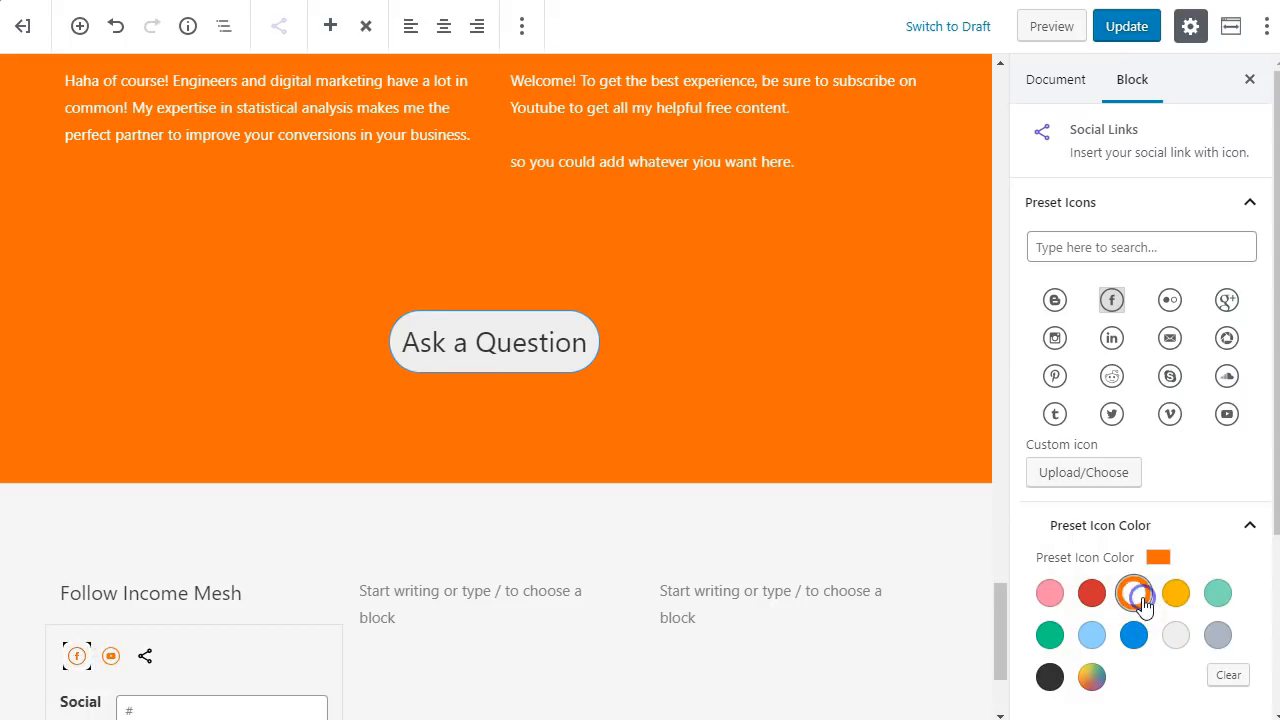
Remove the unused third social icon and enlarge the remaining Facebook and YouTube icons
click(152, 657)
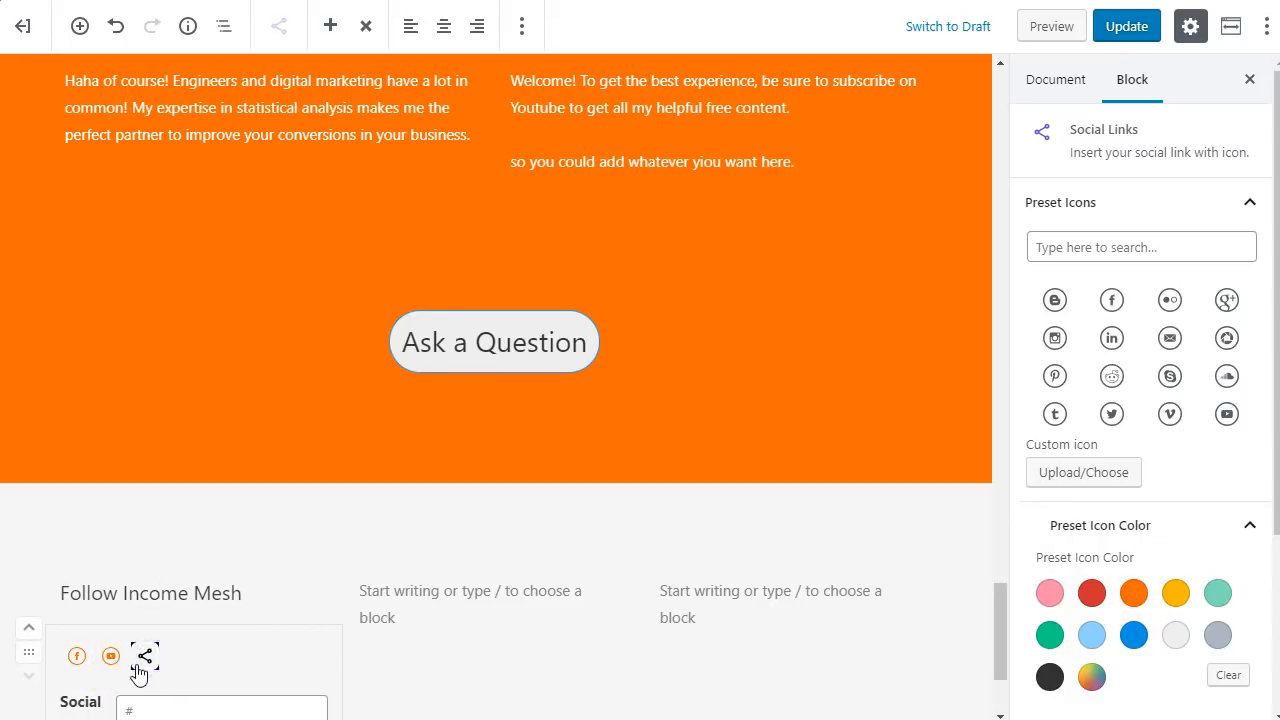
click(364, 26)
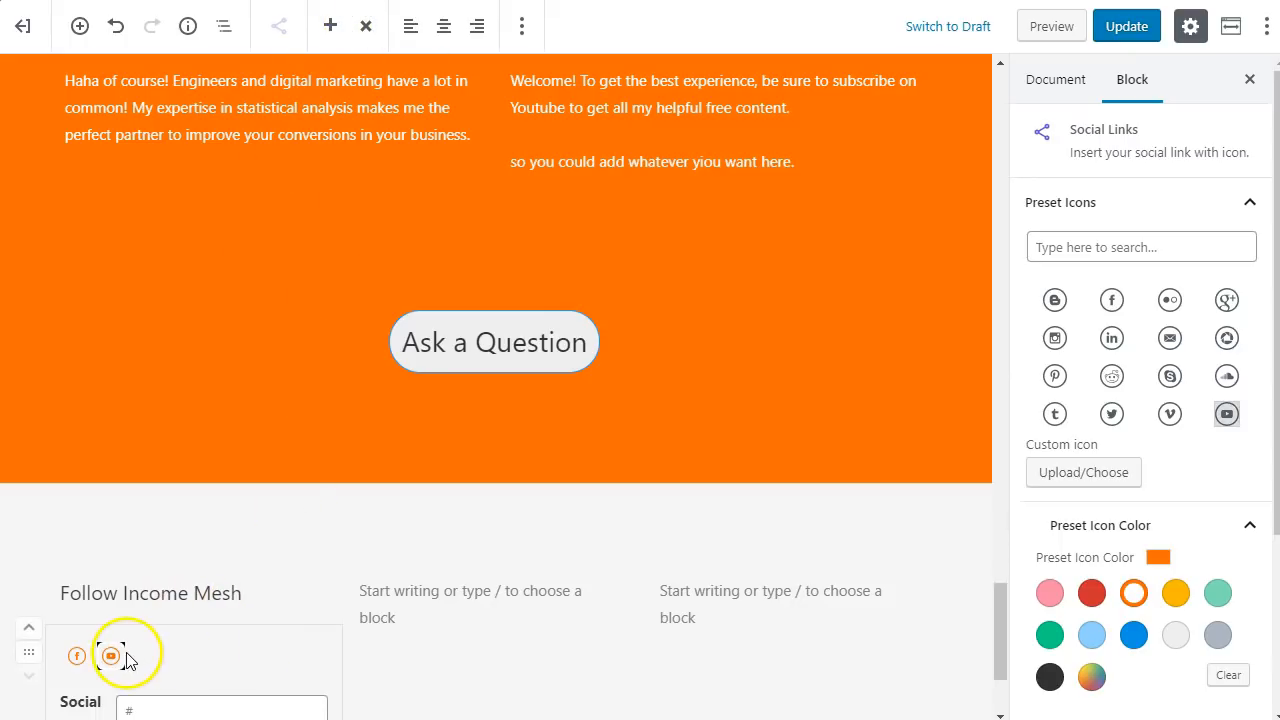
scroll(1160, 285, down, 2)
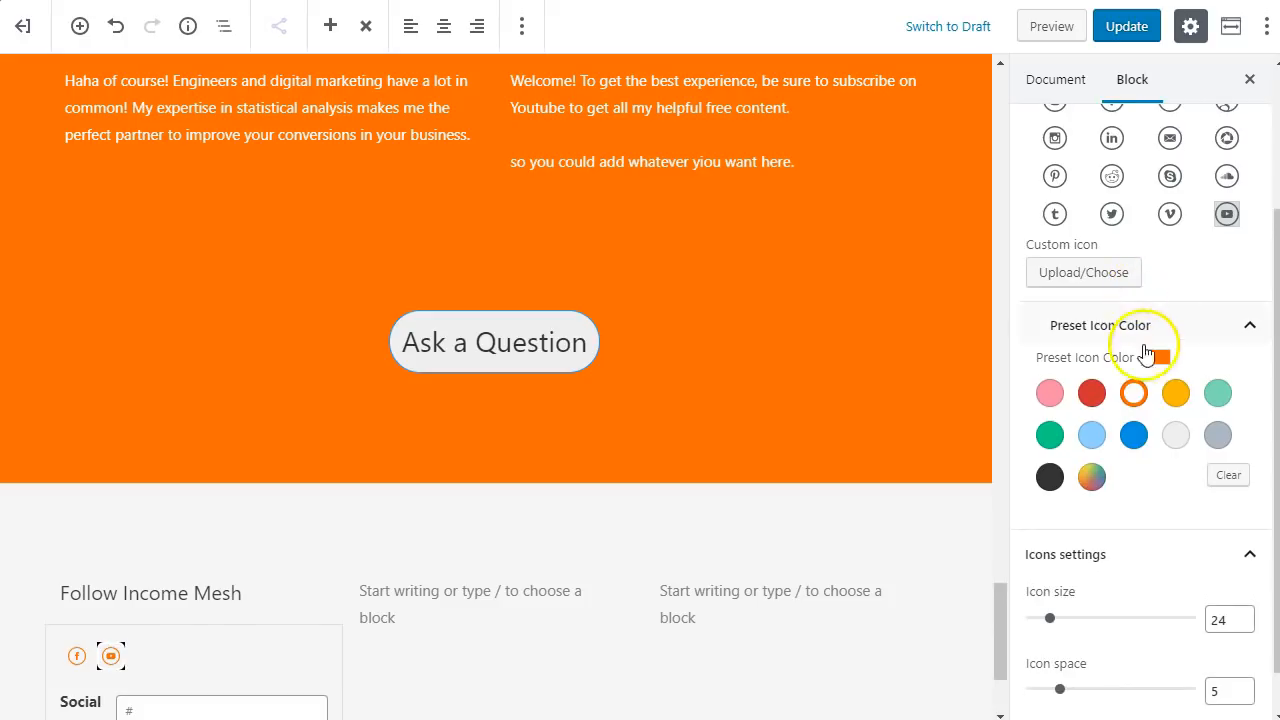
scroll(1135, 430, down, 1)
drag(1048, 568, 1143, 572)
Insert an Image block in the middle column of the row and fill it with the "Convert" book and devices picture
click(543, 527)
click(522, 521)
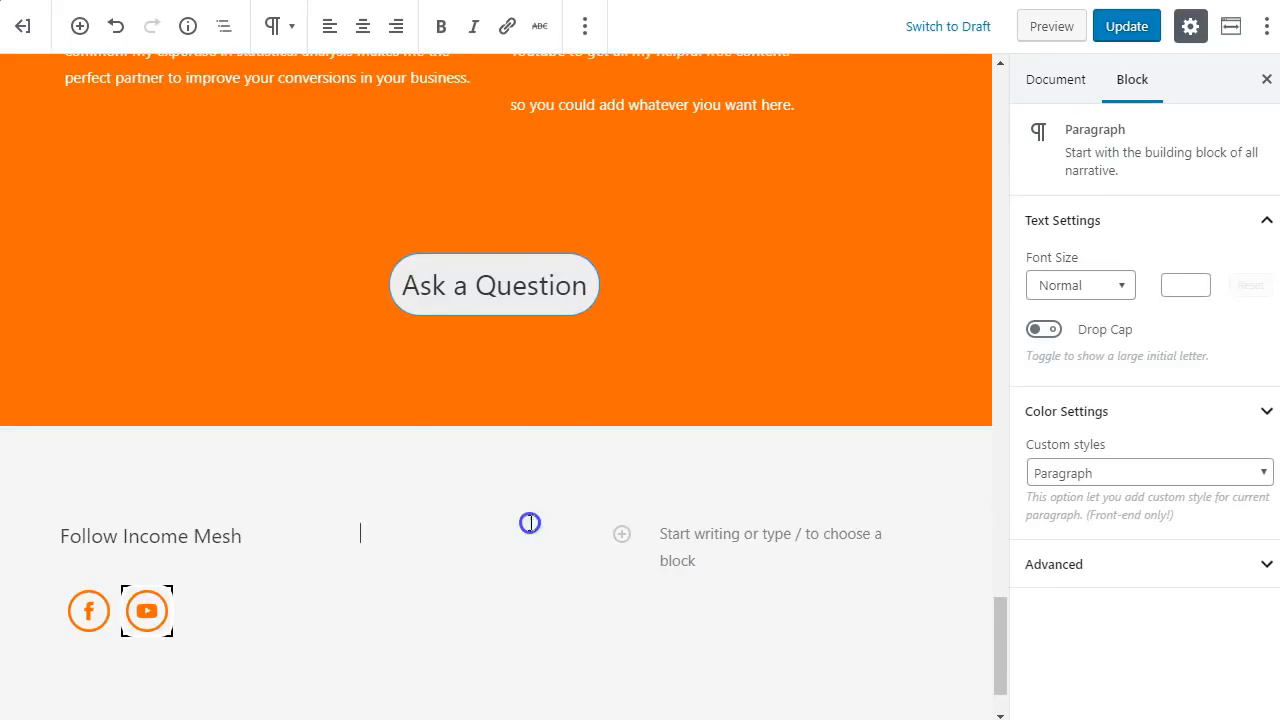
scroll(483, 520, down, 1)
scroll(176, 561, up, 2)
scroll(176, 561, down, 2)
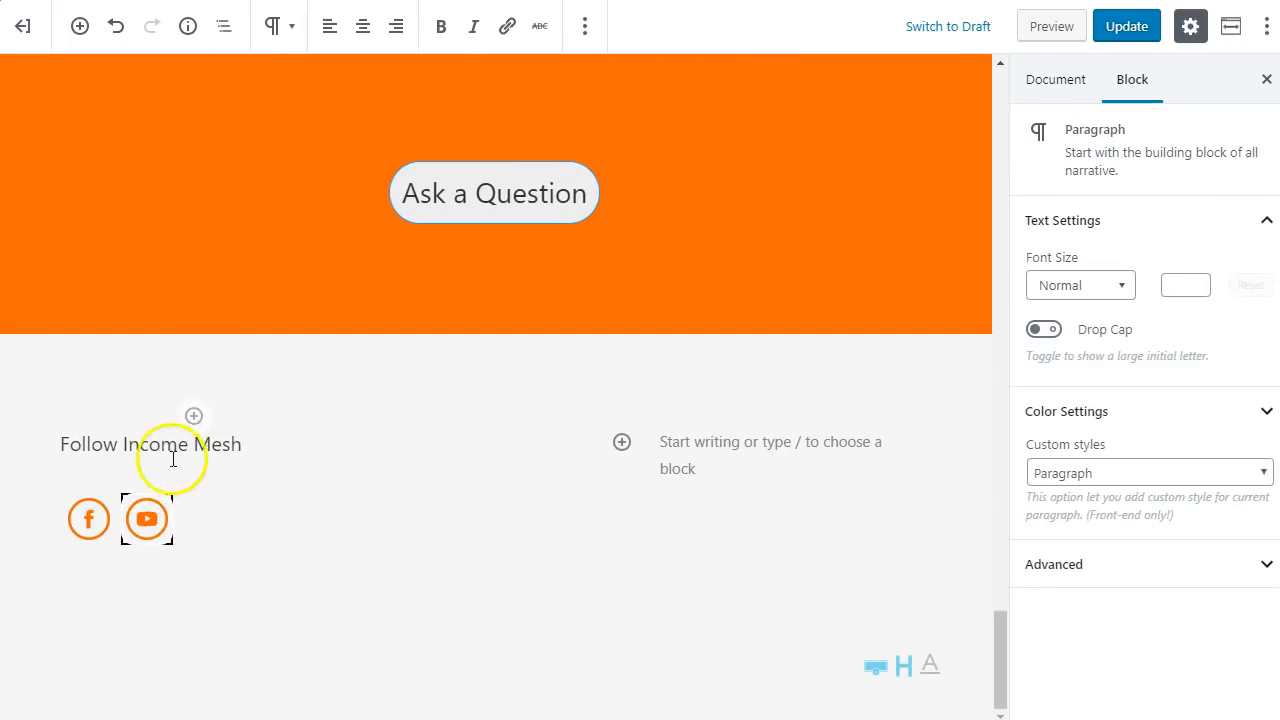
click(420, 466)
click(462, 447)
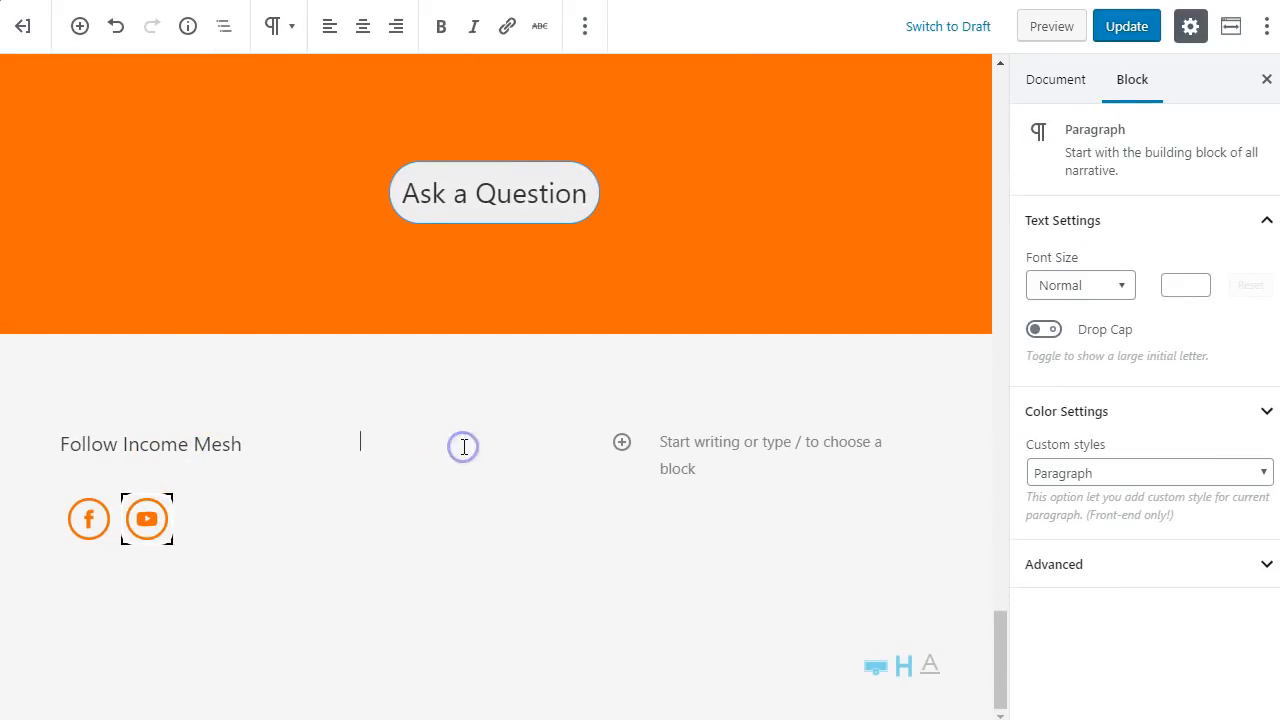
click(472, 466)
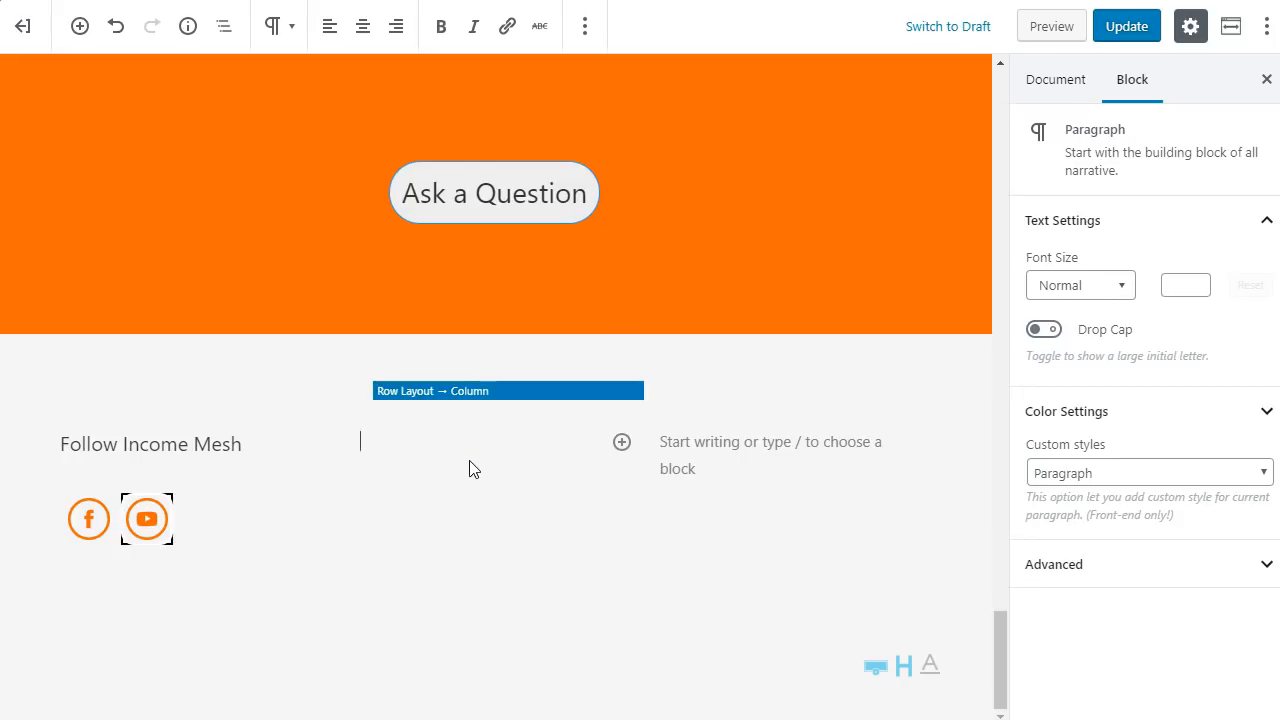
text(/ima)
key(Return)
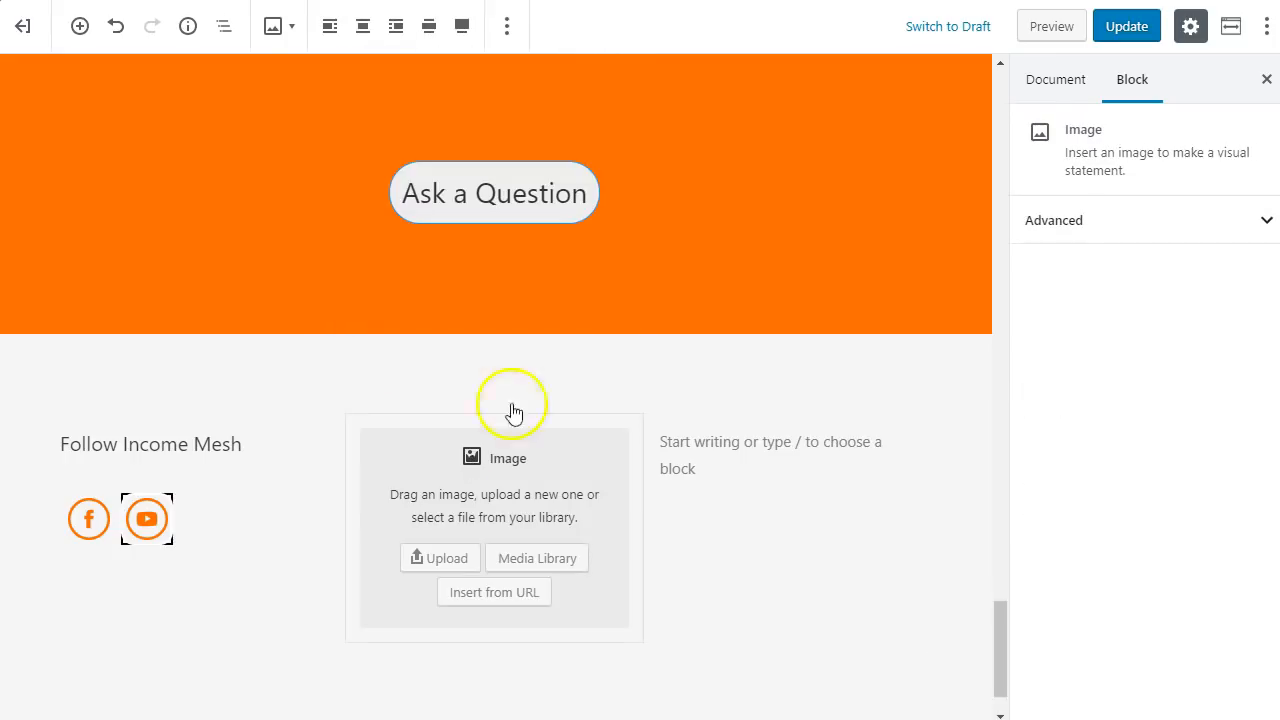
drag(290, 380, 472, 511)
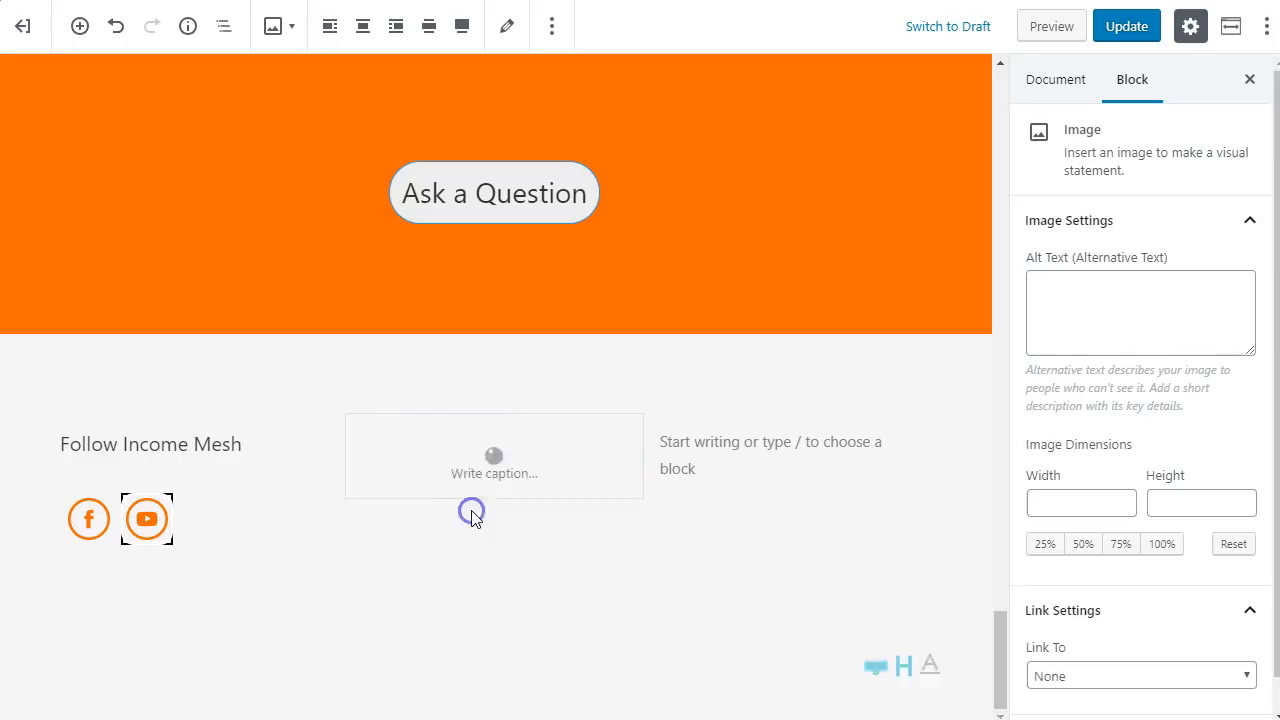
click(511, 531)
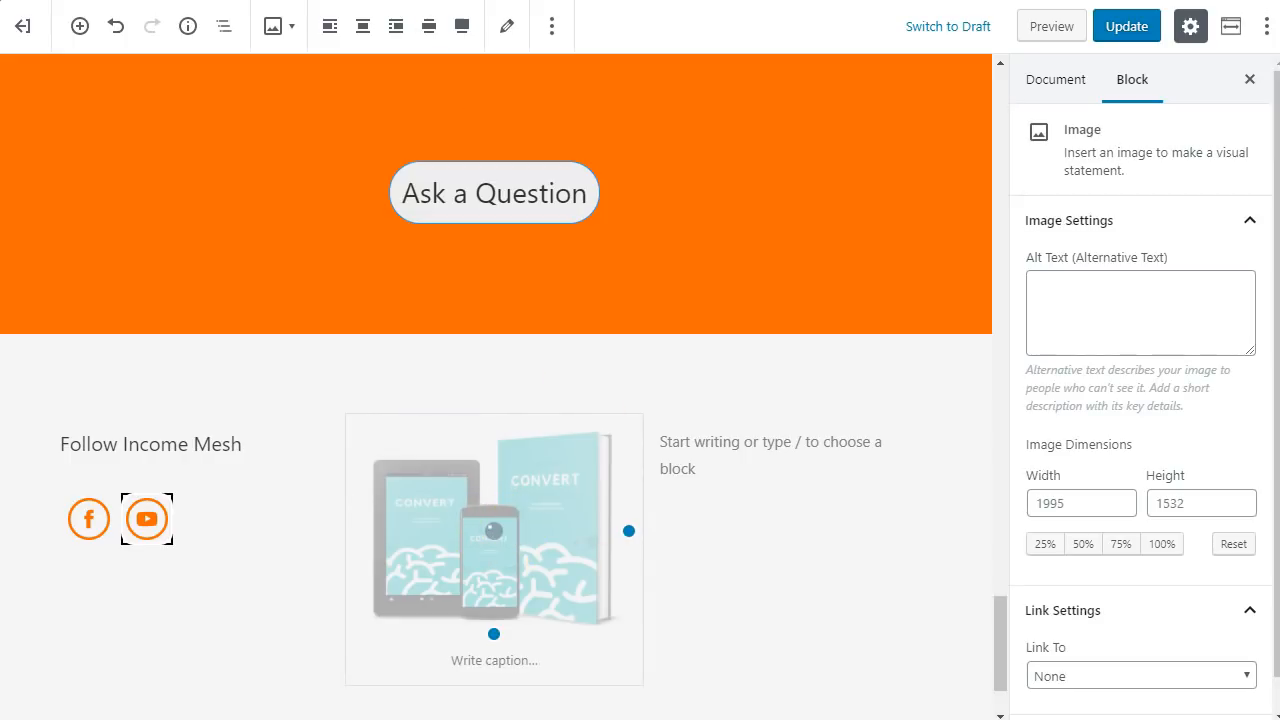
Leave the third column as an empty paragraph, update the page and open its published version
click(782, 442)
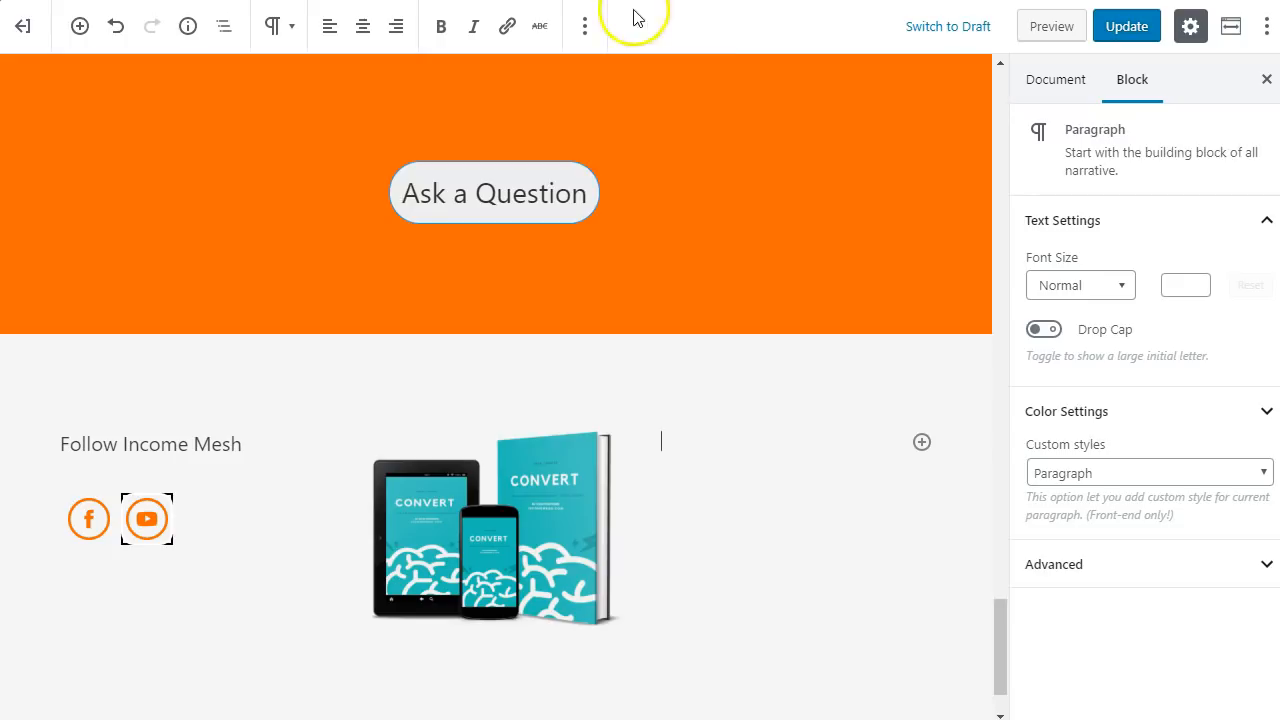
scroll(740, 545, down, 1)
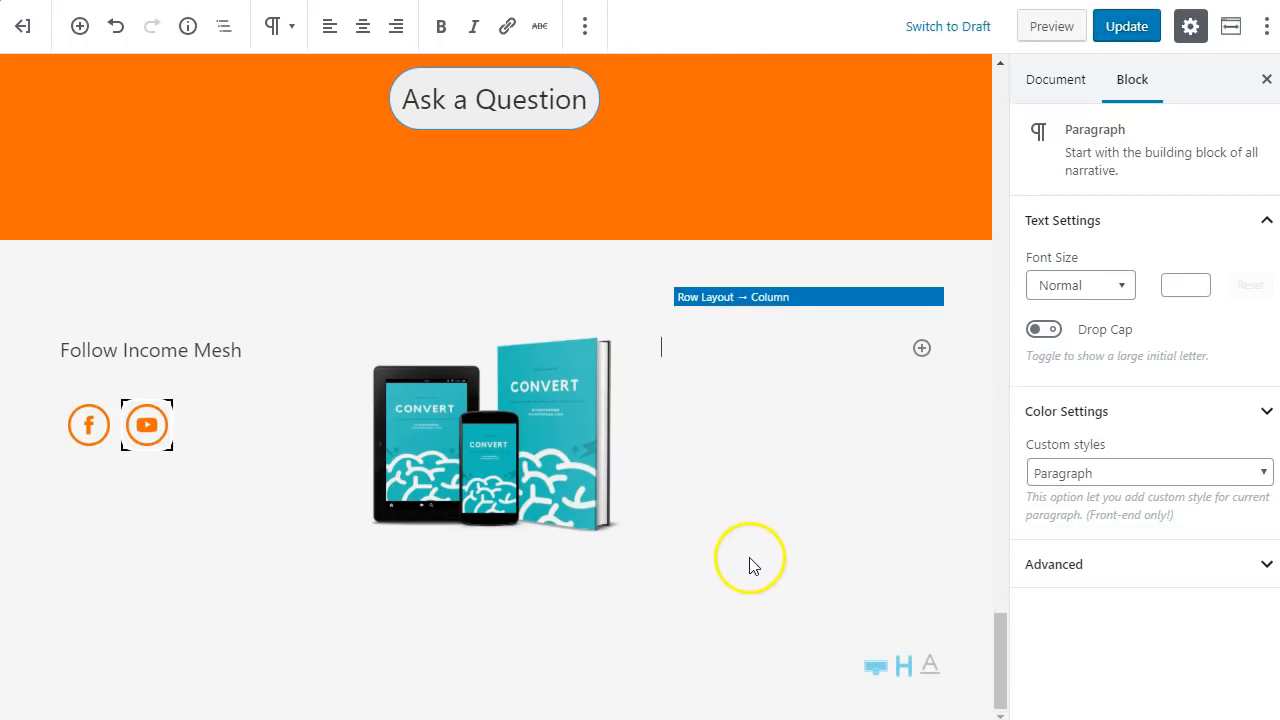
click(1122, 27)
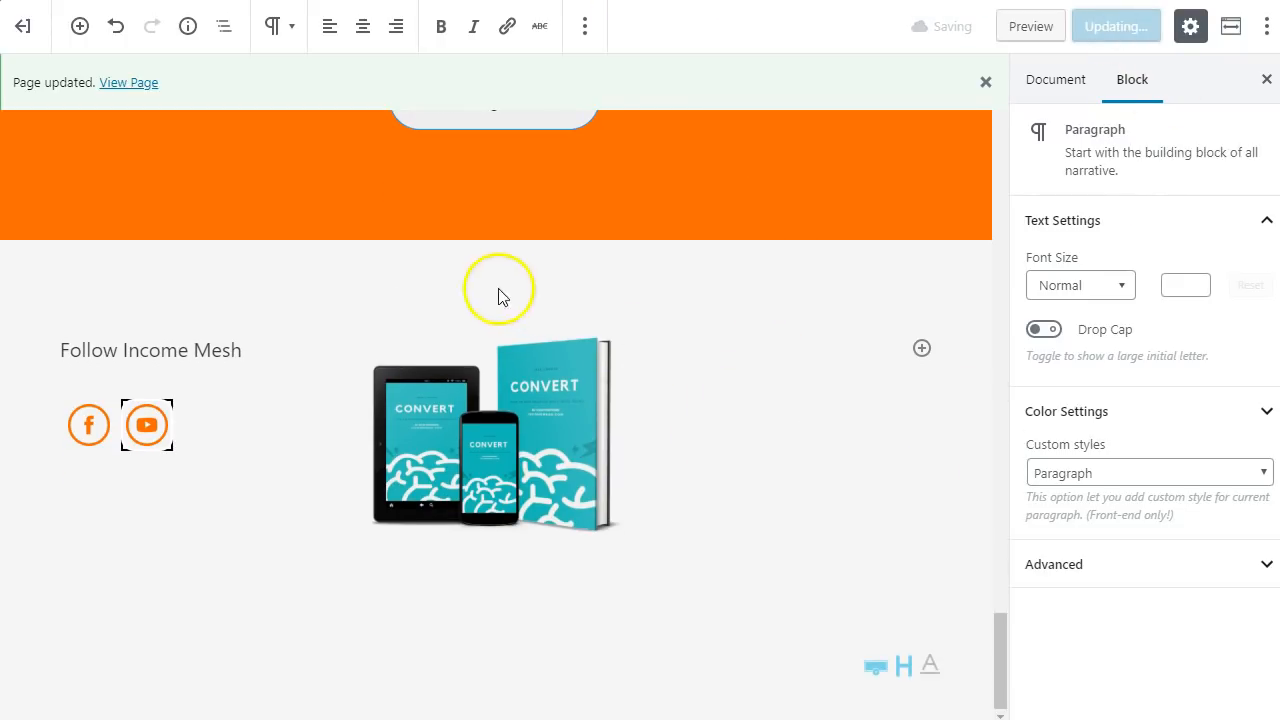
click(130, 83)
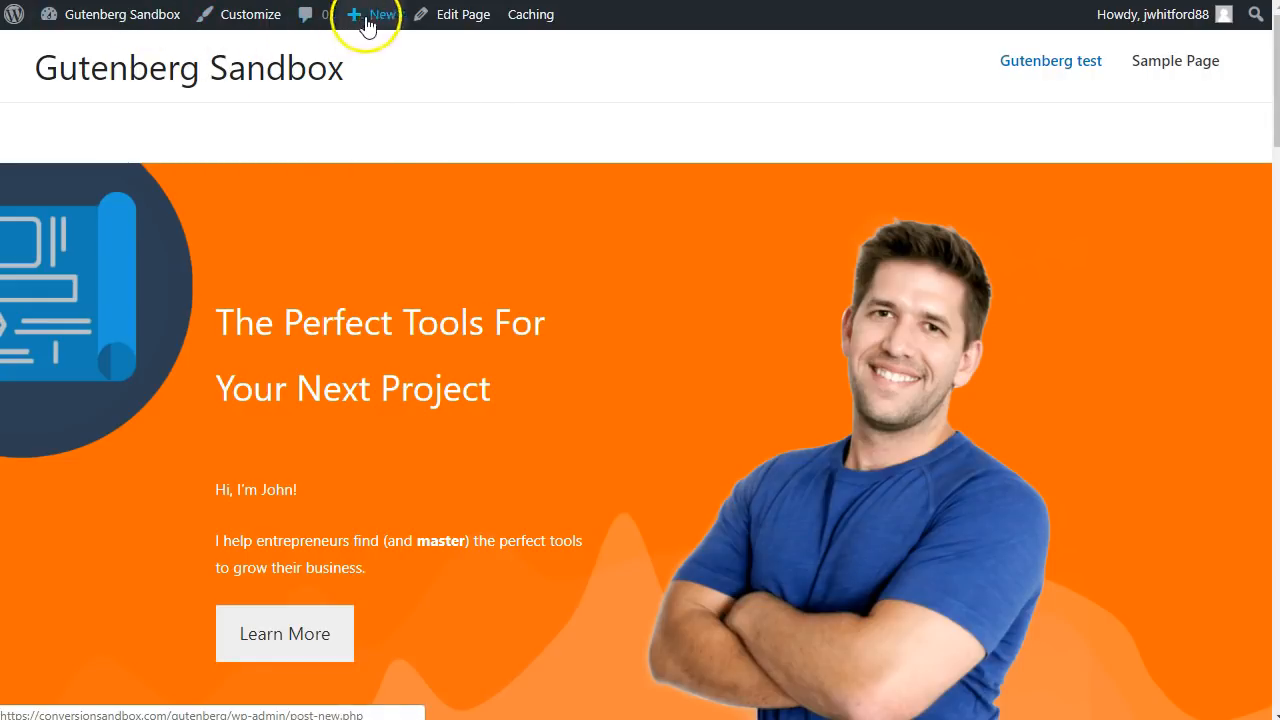
Reopen the page for editing, set the Astra transparent header to Enabled and update the page
click(456, 16)
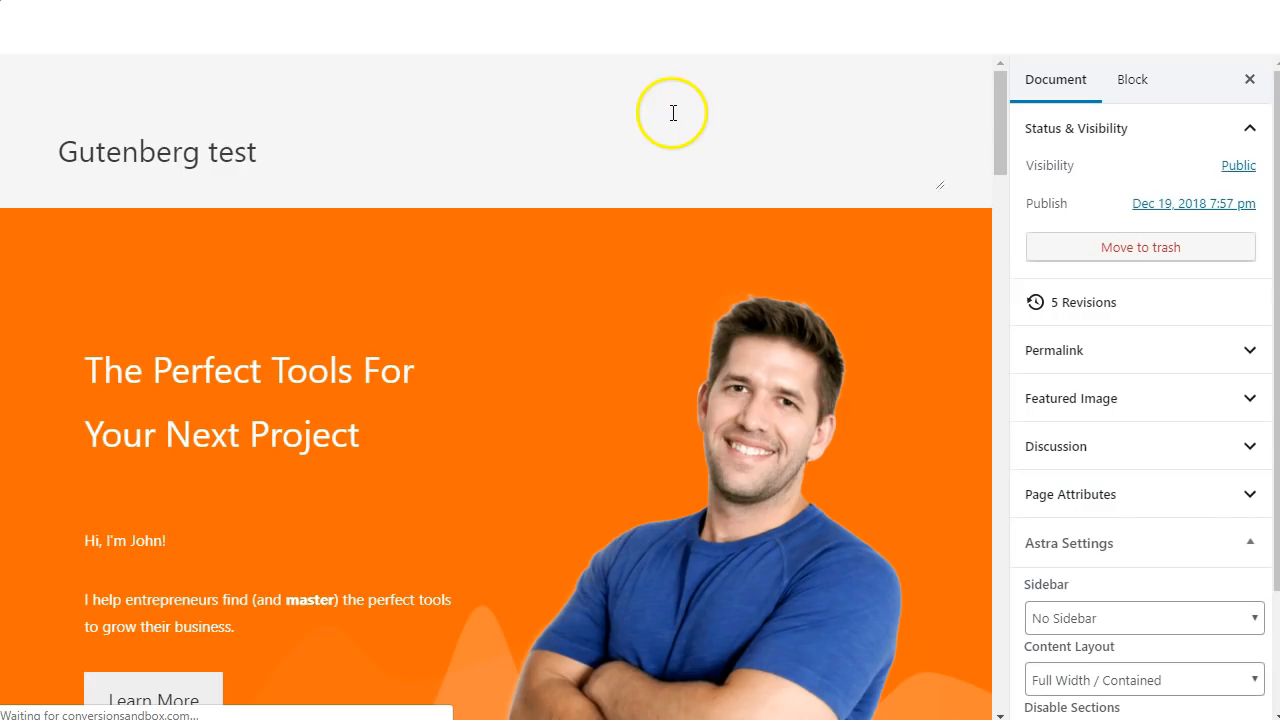
scroll(1168, 549, down, 3)
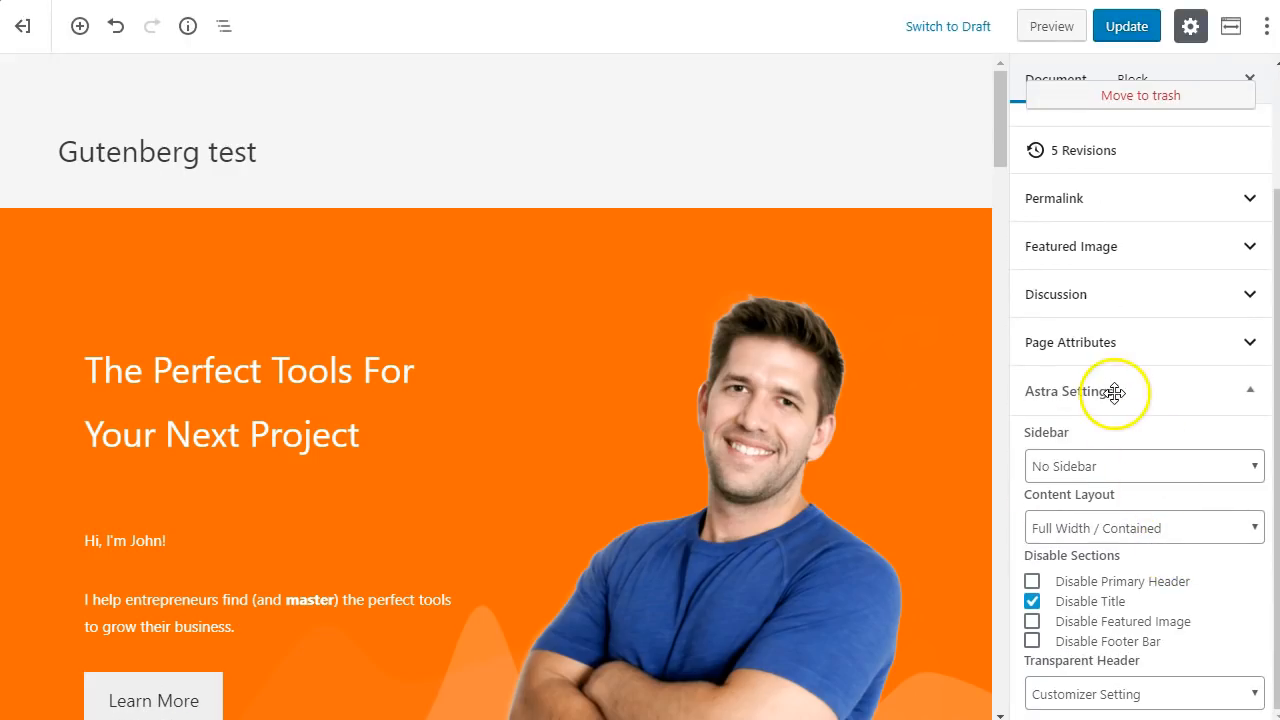
click(1091, 692)
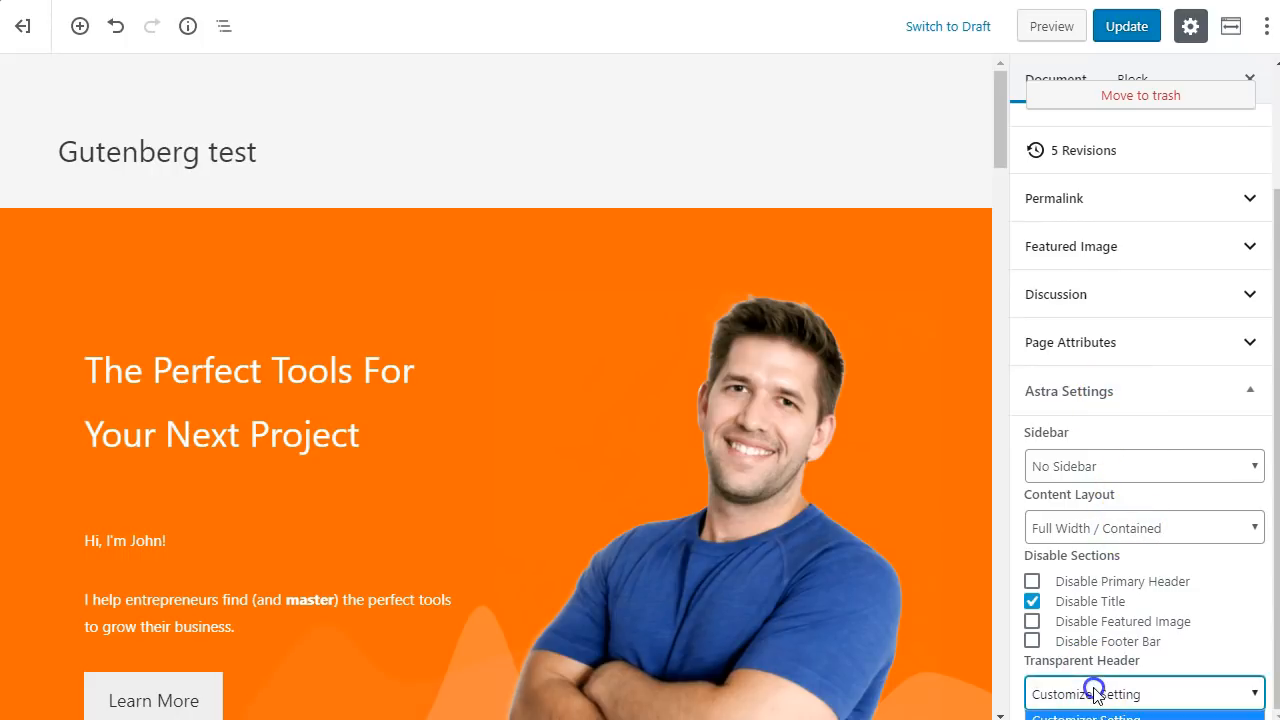
click(1124, 27)
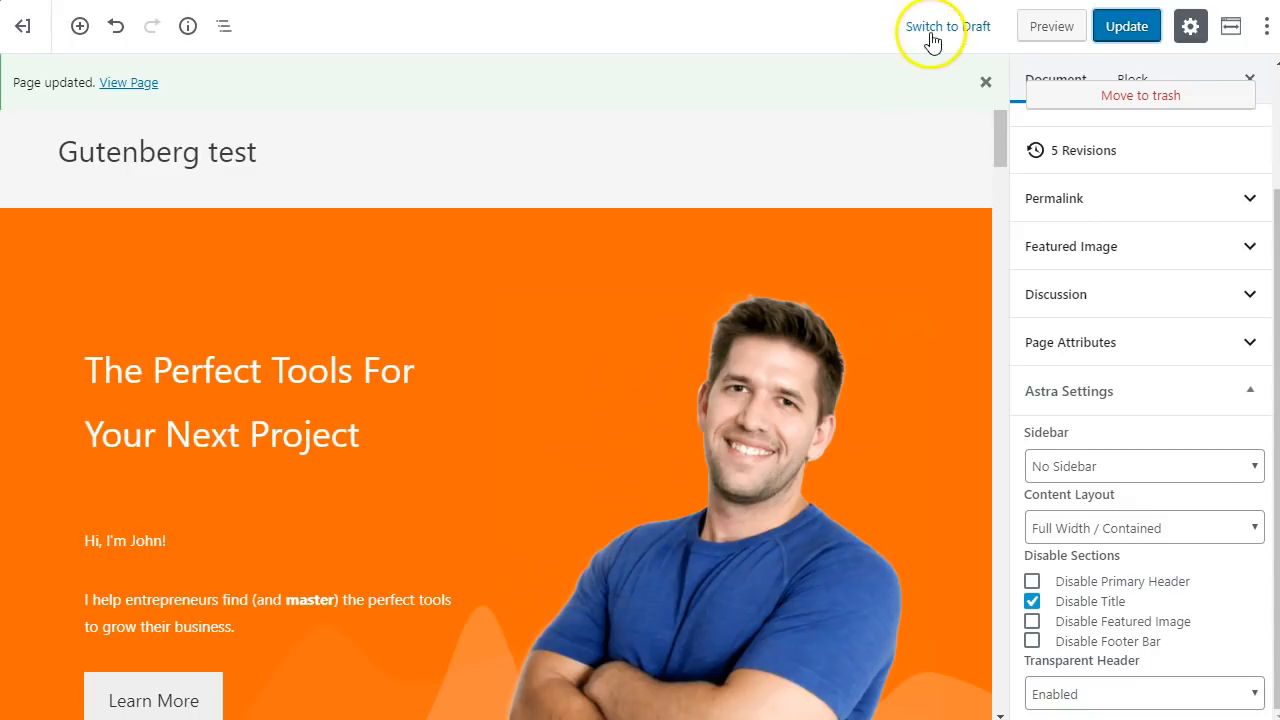
Open the published page and compare its header, hero section and layout with the reference homepage
click(123, 82)
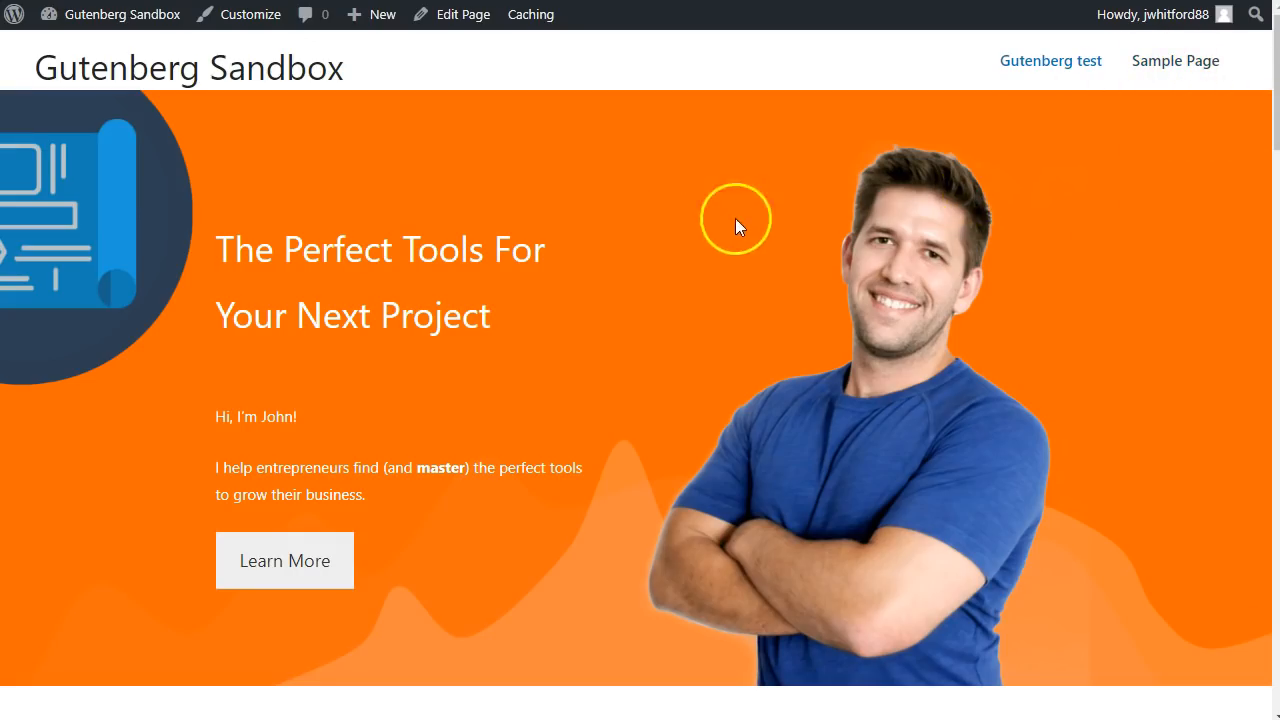
scroll(871, 206, down, 4)
scroll(871, 223, up, 4)
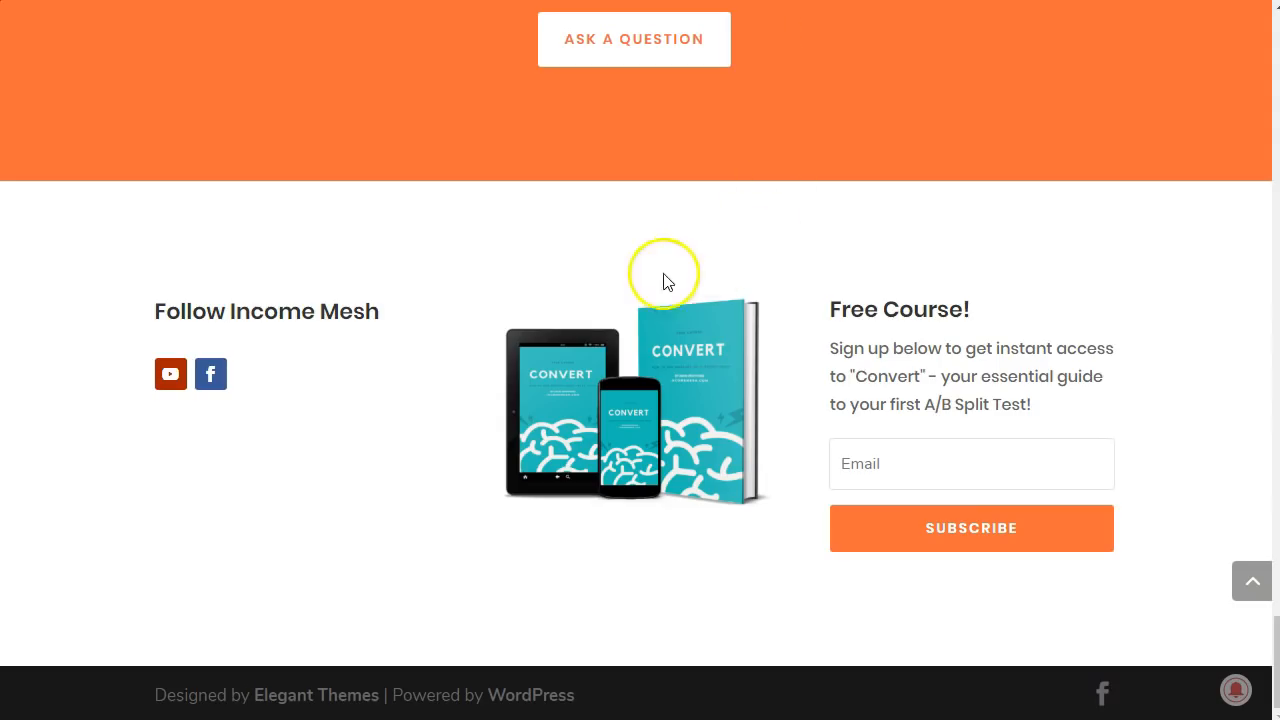
scroll(663, 280, up, 20)
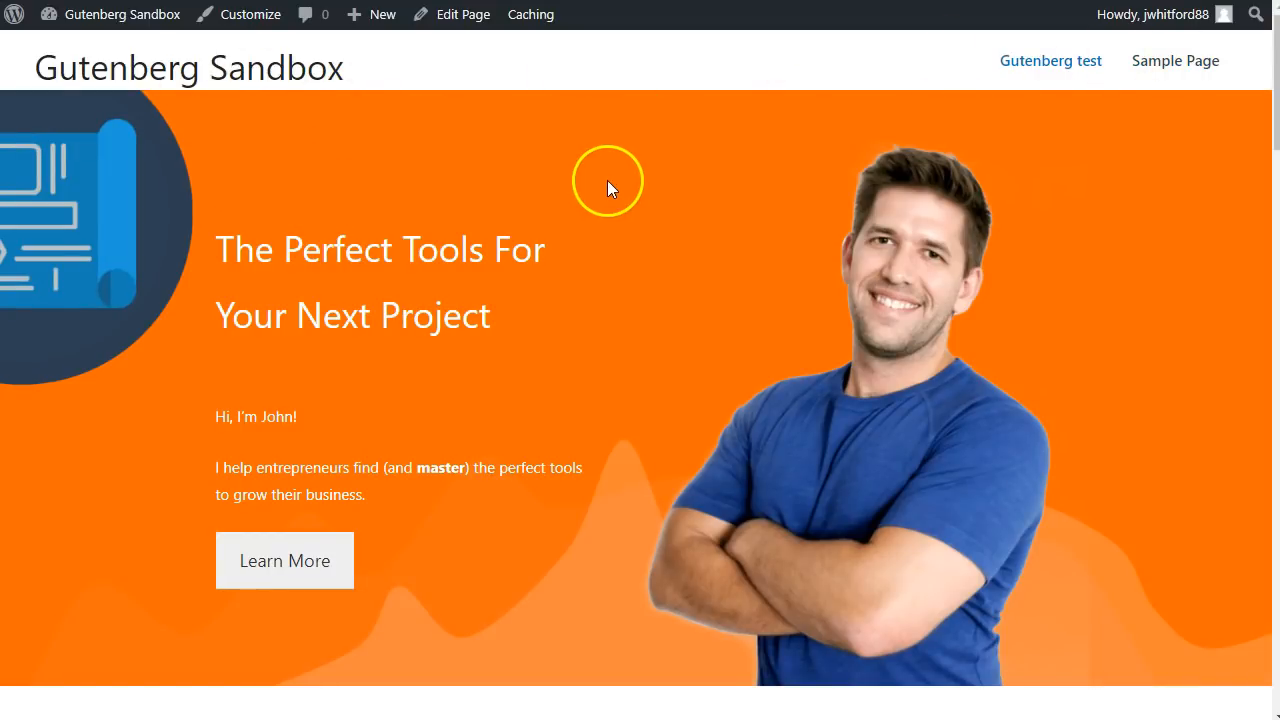
scroll(605, 180, down, 2)
scroll(603, 181, up, 2)
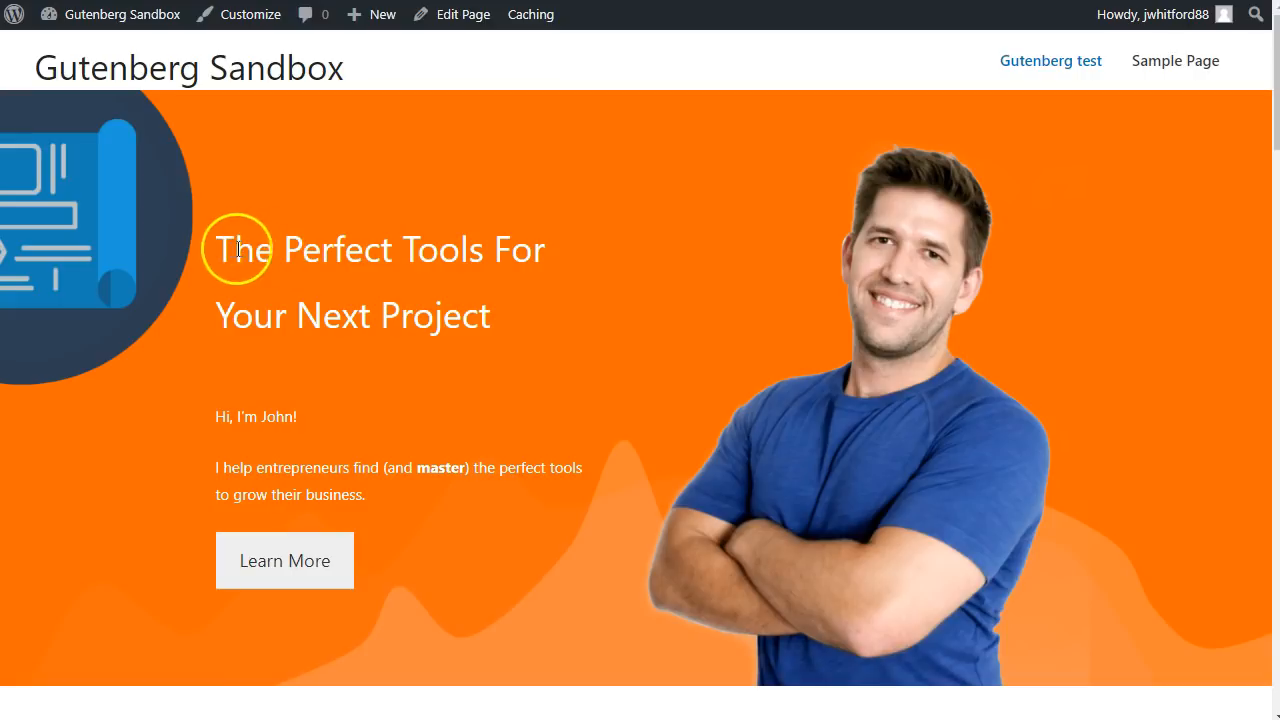
scroll(803, 205, down, 1)
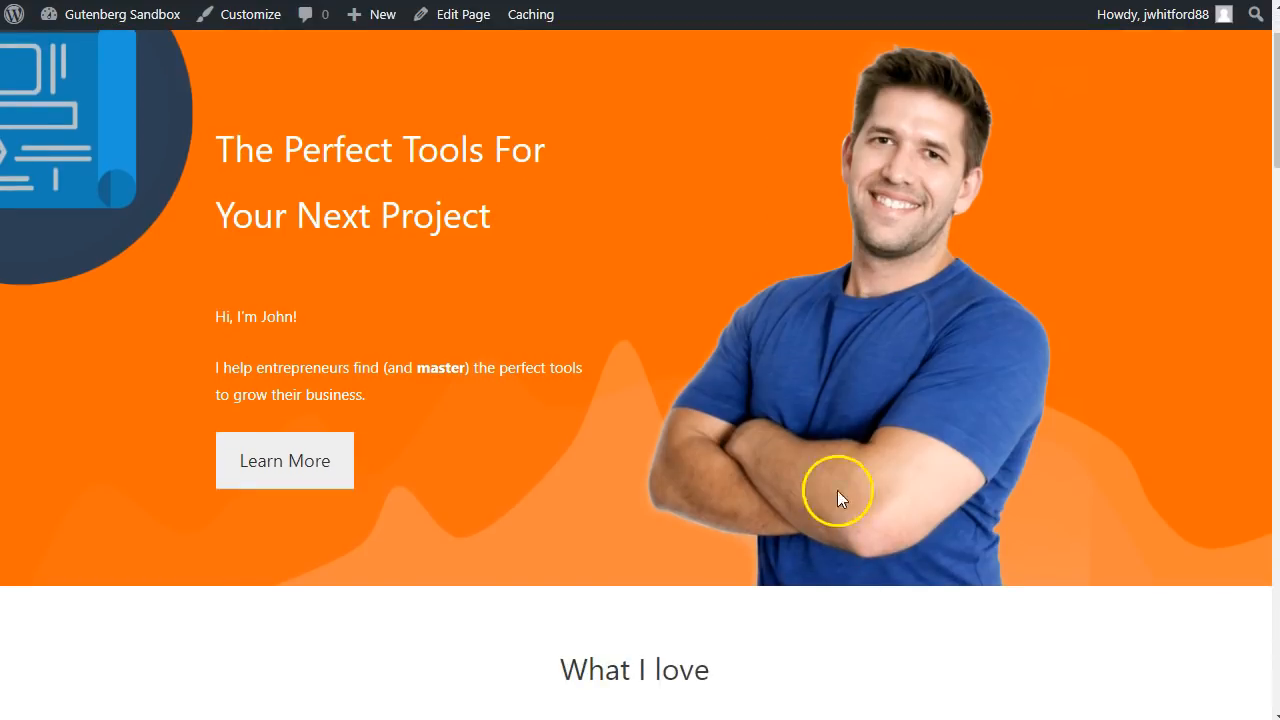
scroll(772, 81, up, 1)
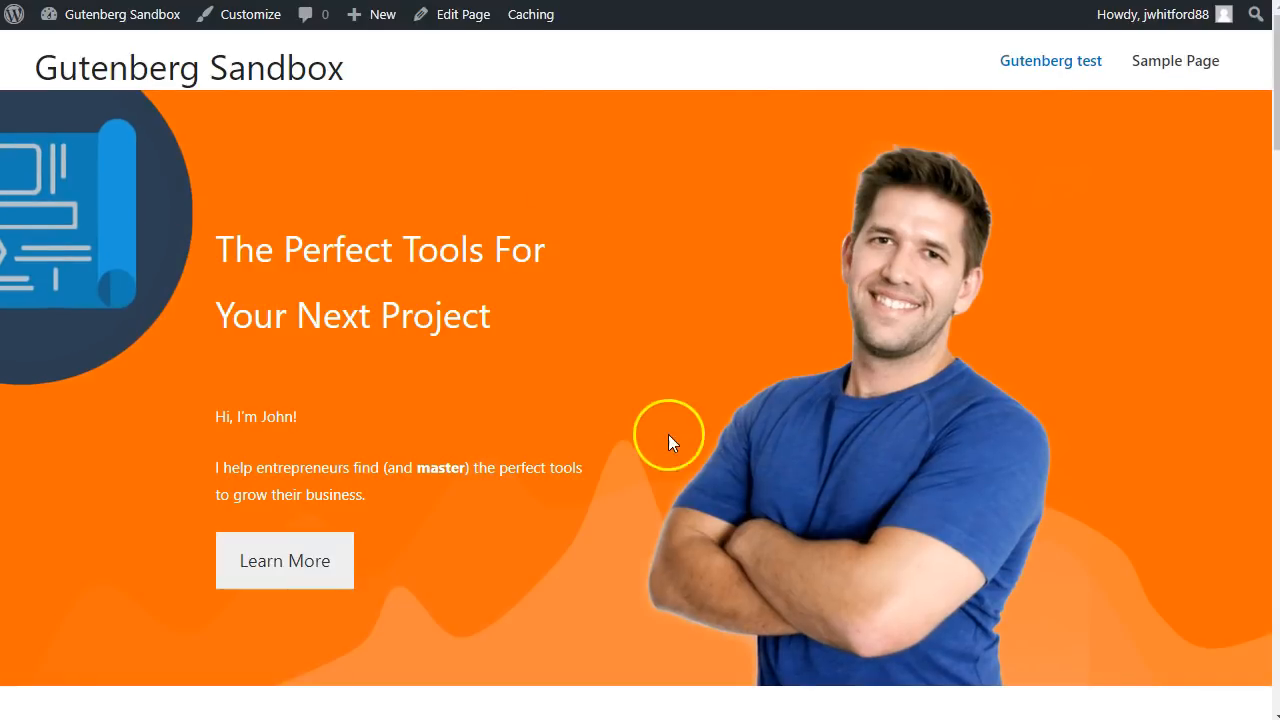
scroll(690, 449, down, 7)
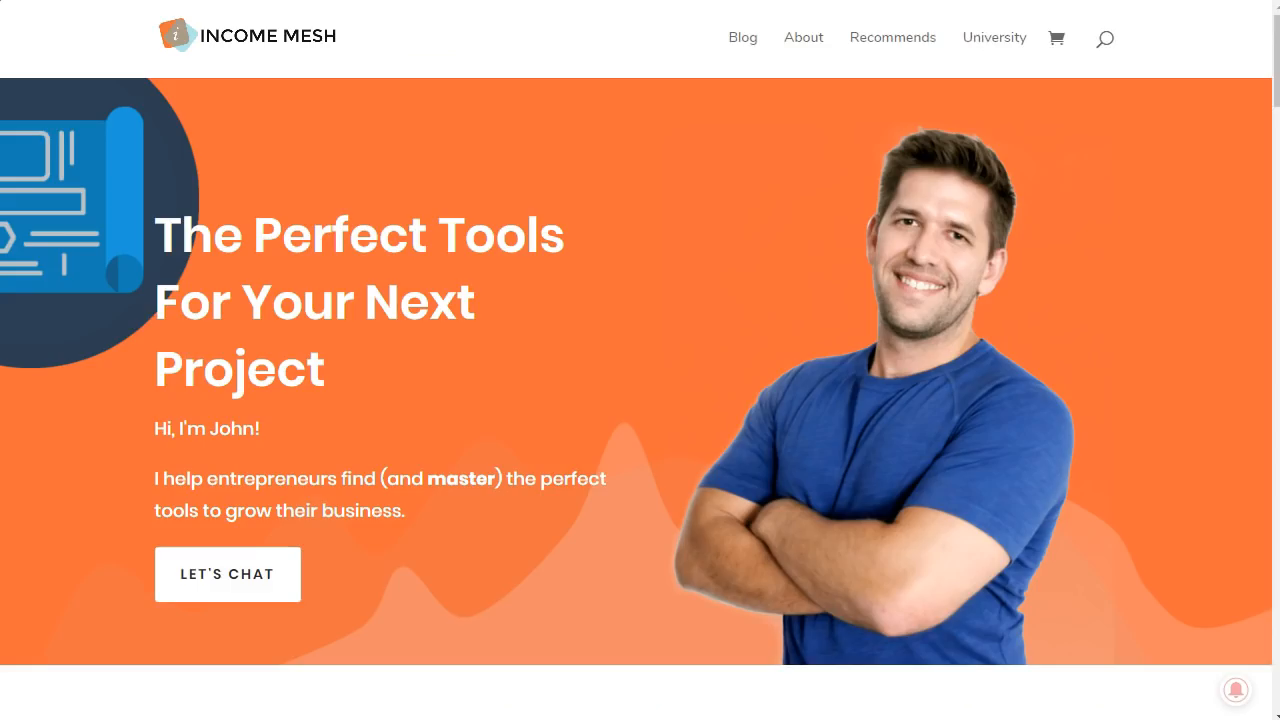
scroll(826, 251, down, 7)
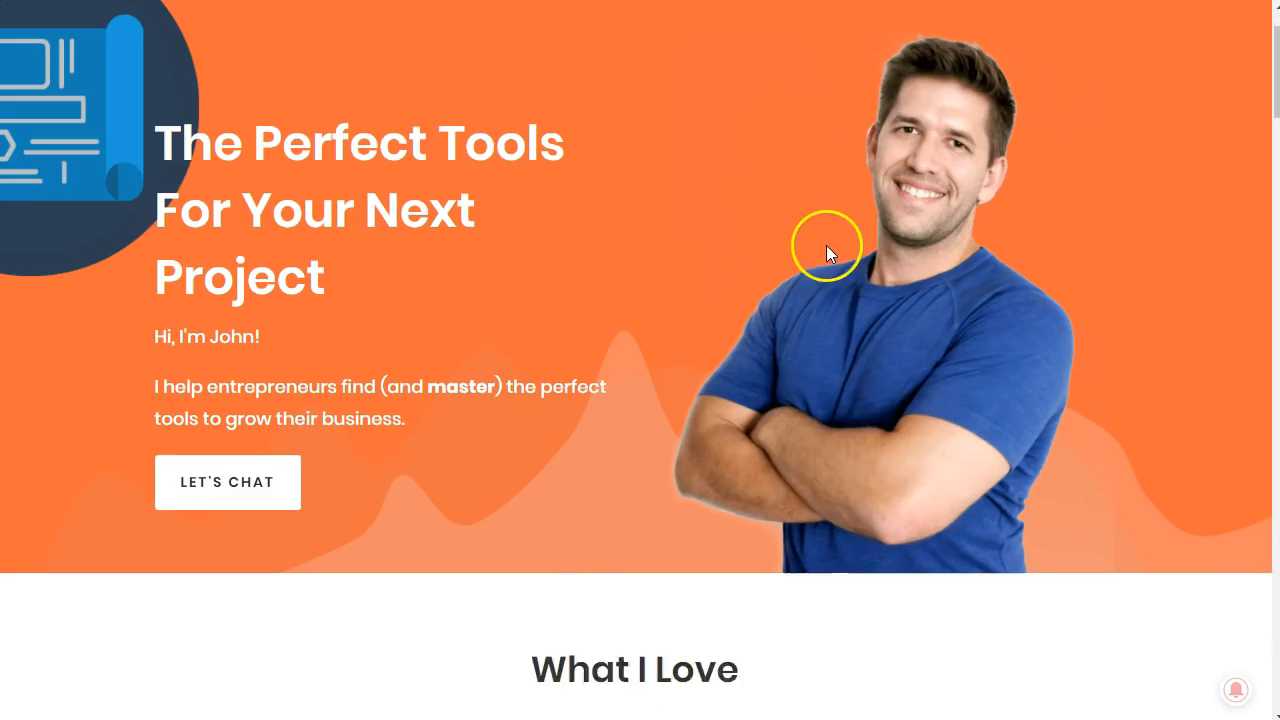
Compare the width and spacing of the "What I love" info boxes on the published page with the reference homepage
scroll(829, 257, down, 1)
scroll(805, 248, up, 2)
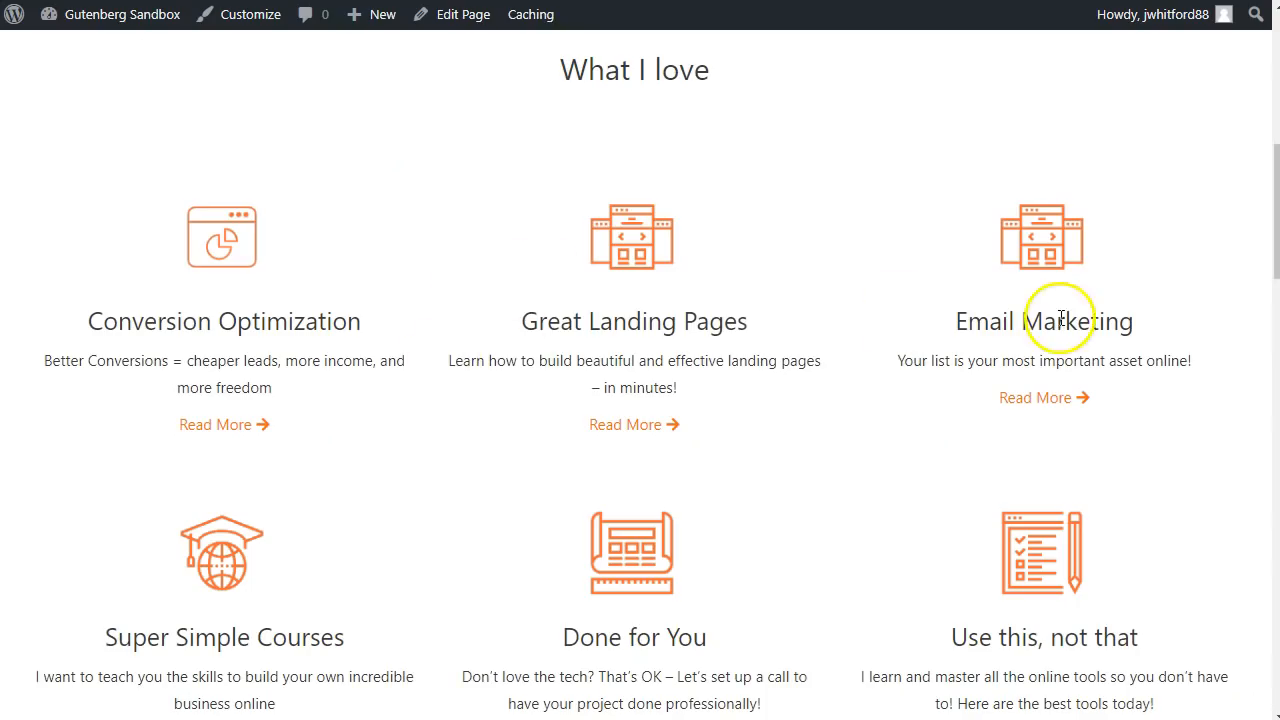
scroll(713, 290, up, 1)
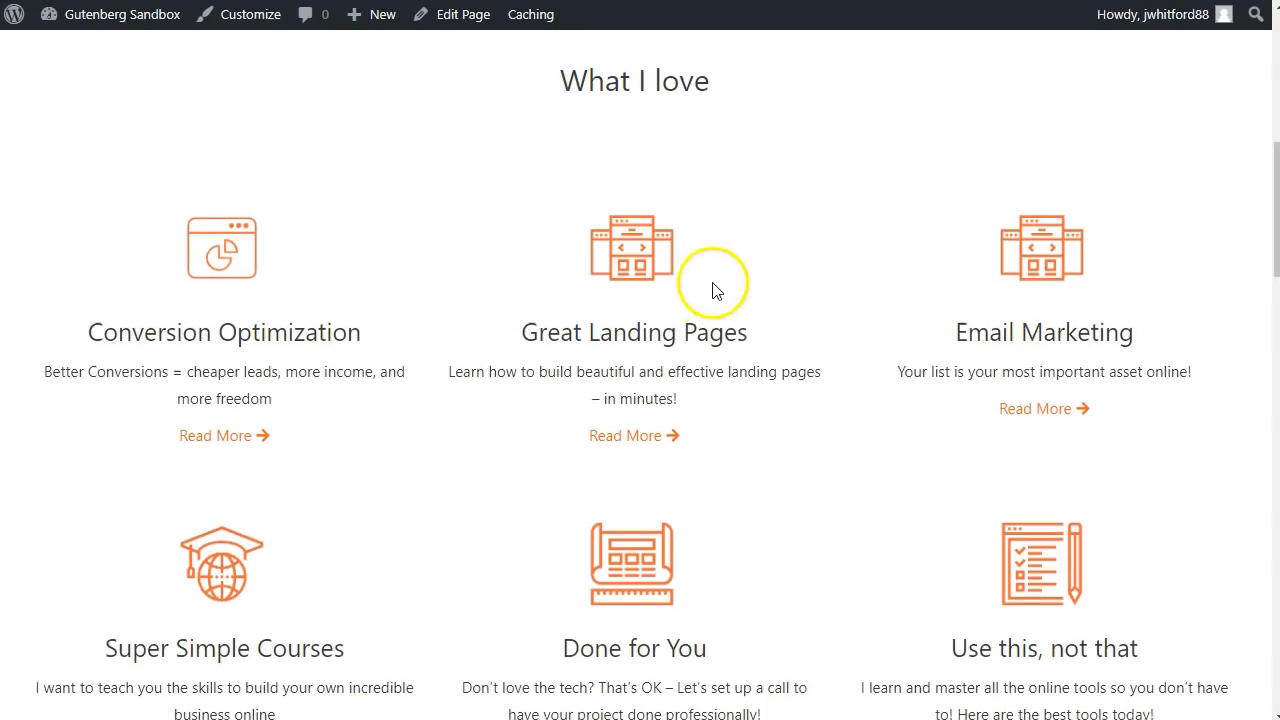
scroll(713, 288, up, 2)
scroll(734, 302, down, 3)
scroll(734, 308, up, 2)
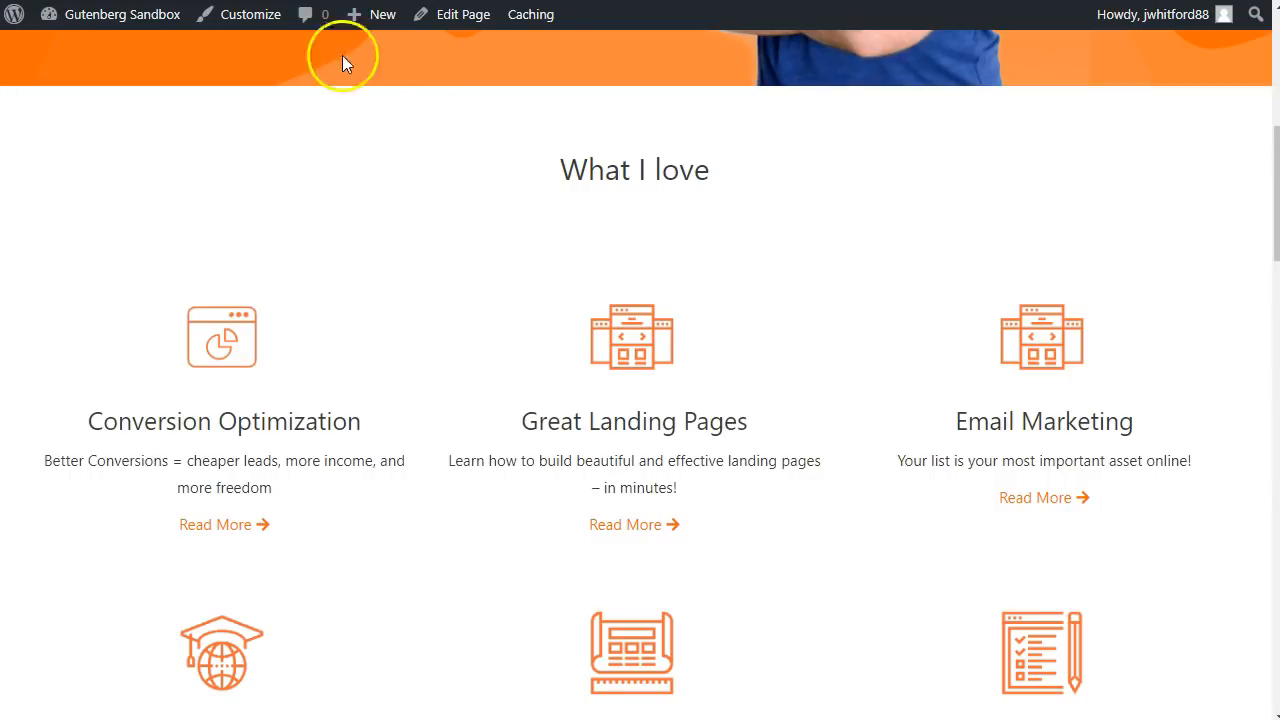
Reopen the page for editing and select the Row Layout holding the first three info boxes under "What I love"
click(472, 18)
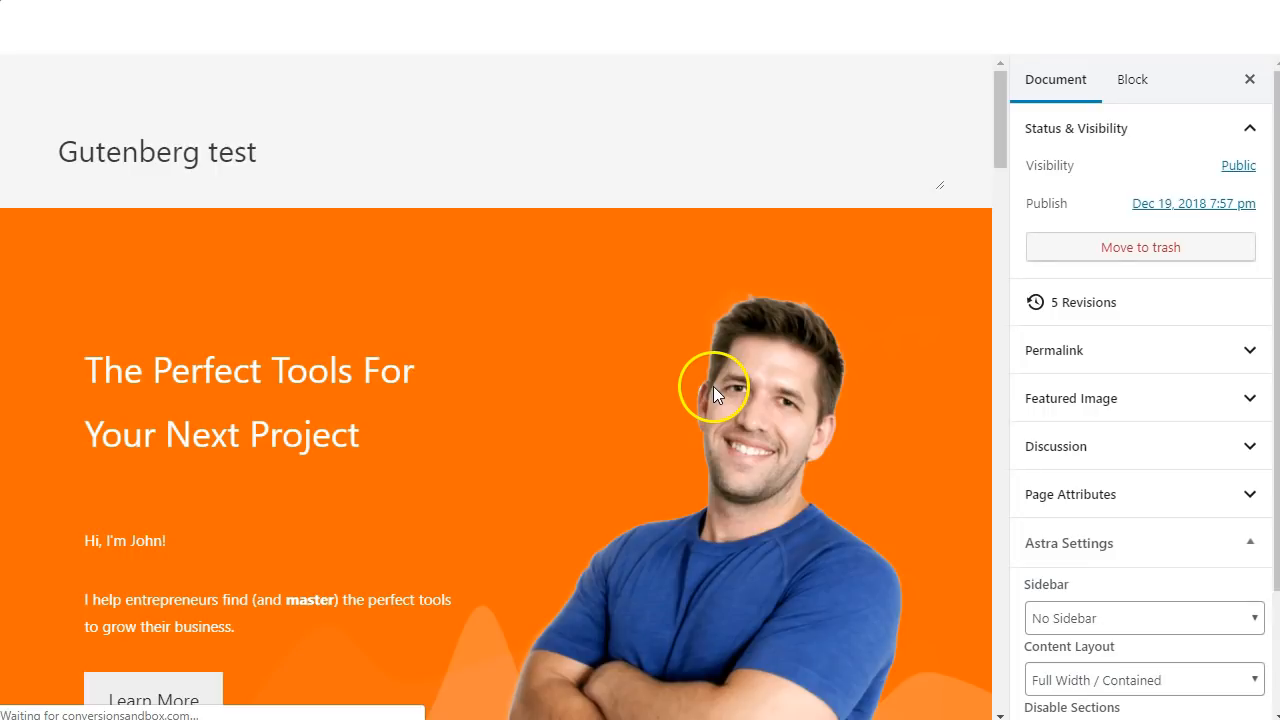
scroll(718, 359, down, 10)
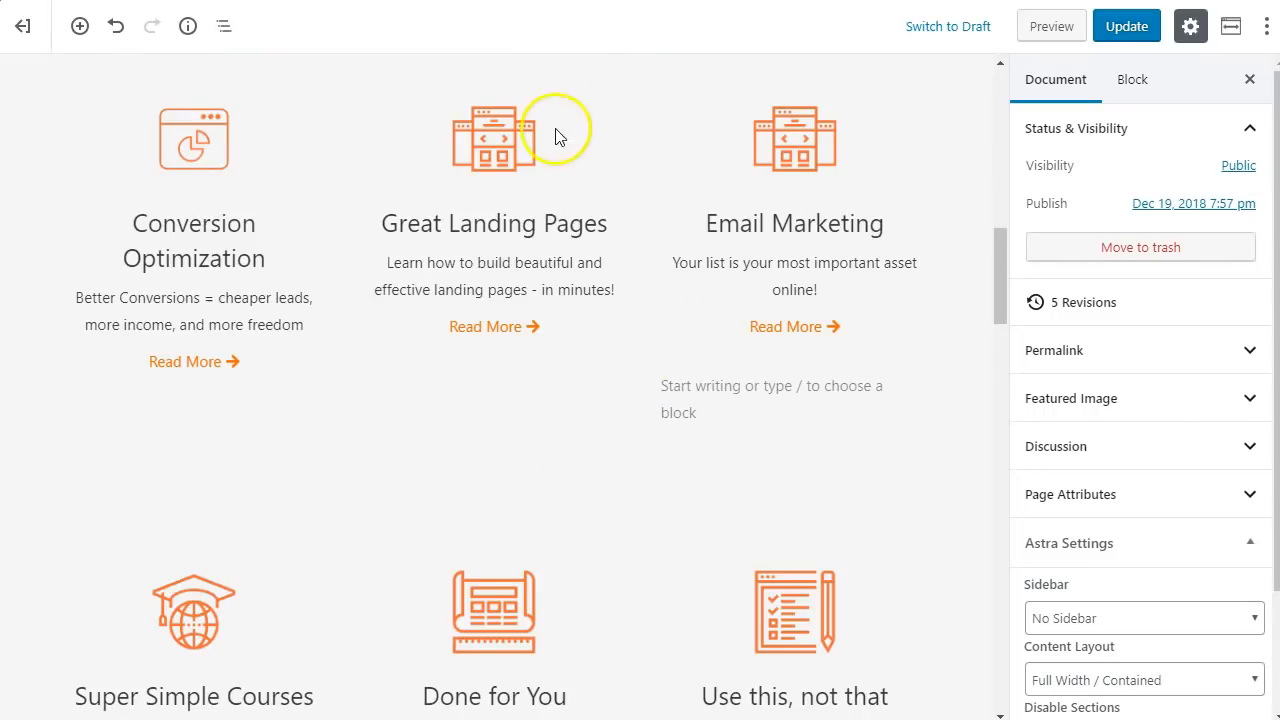
scroll(557, 137, up, 3)
click(657, 287)
click(642, 341)
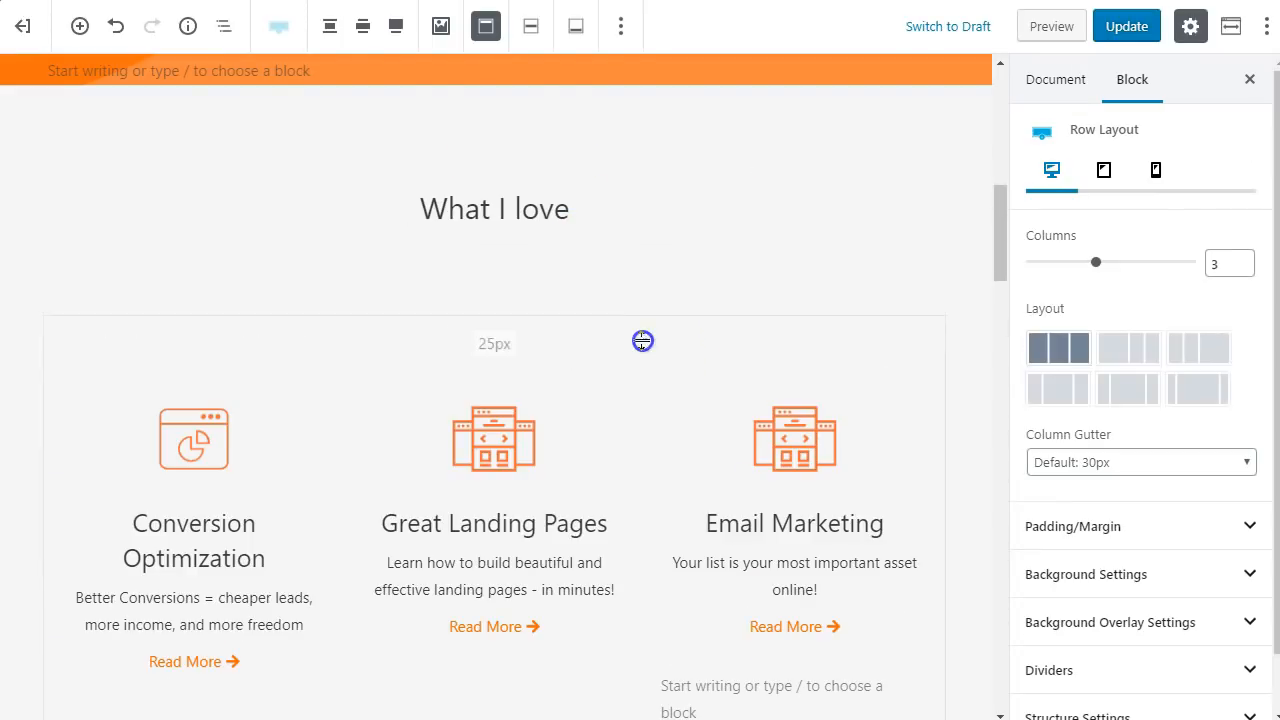
click(721, 378)
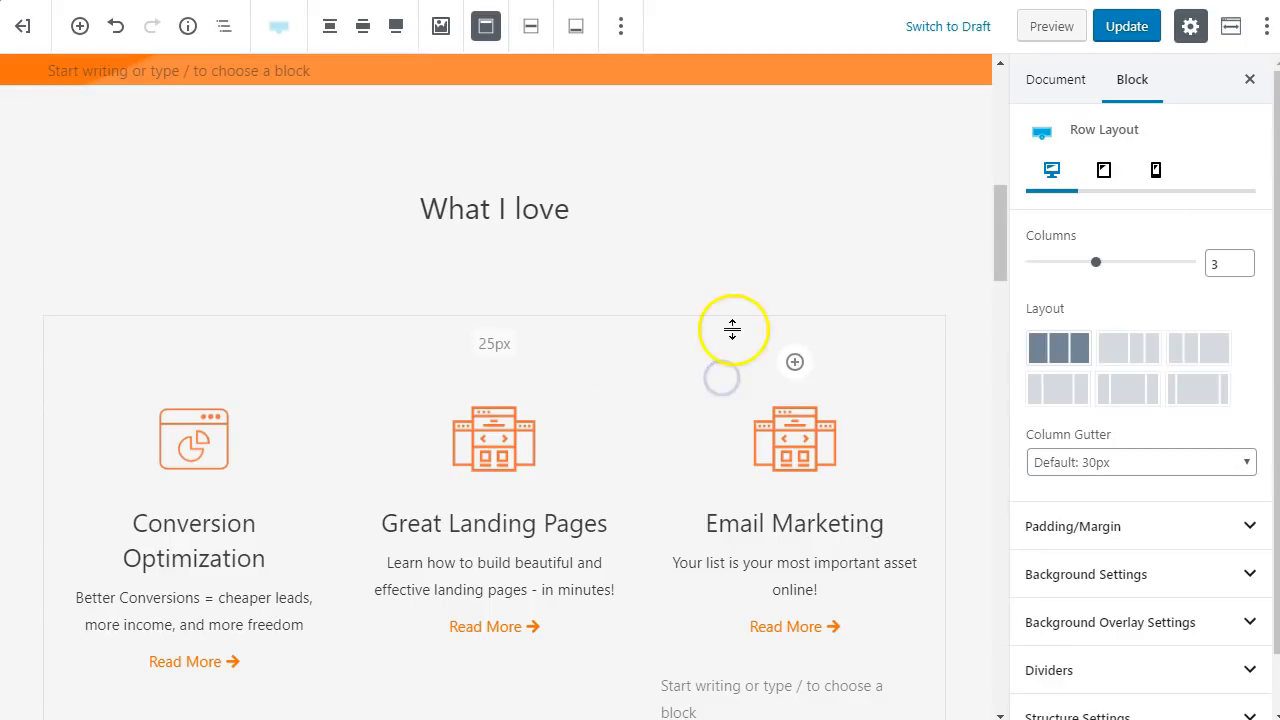
click(228, 27)
click(206, 109)
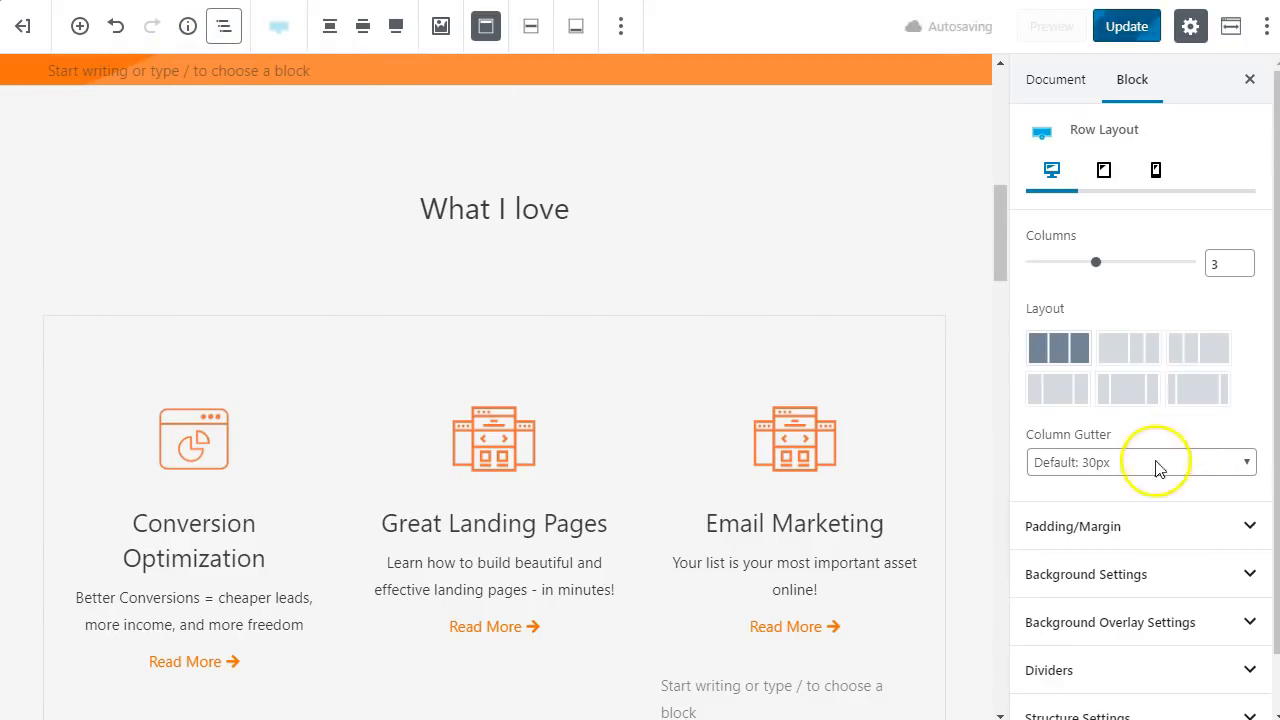
Try the Widest: 80px column gutter on the first info box row and restore Default: 30px
click(1062, 466)
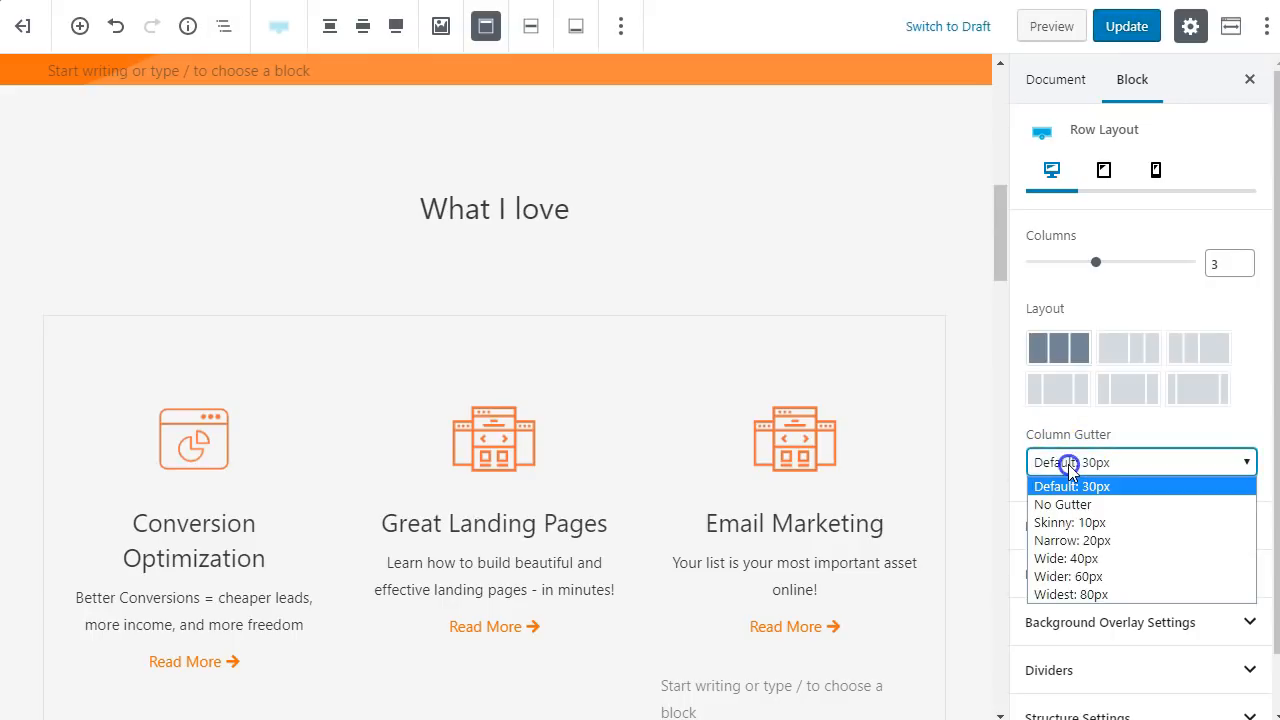
click(1076, 595)
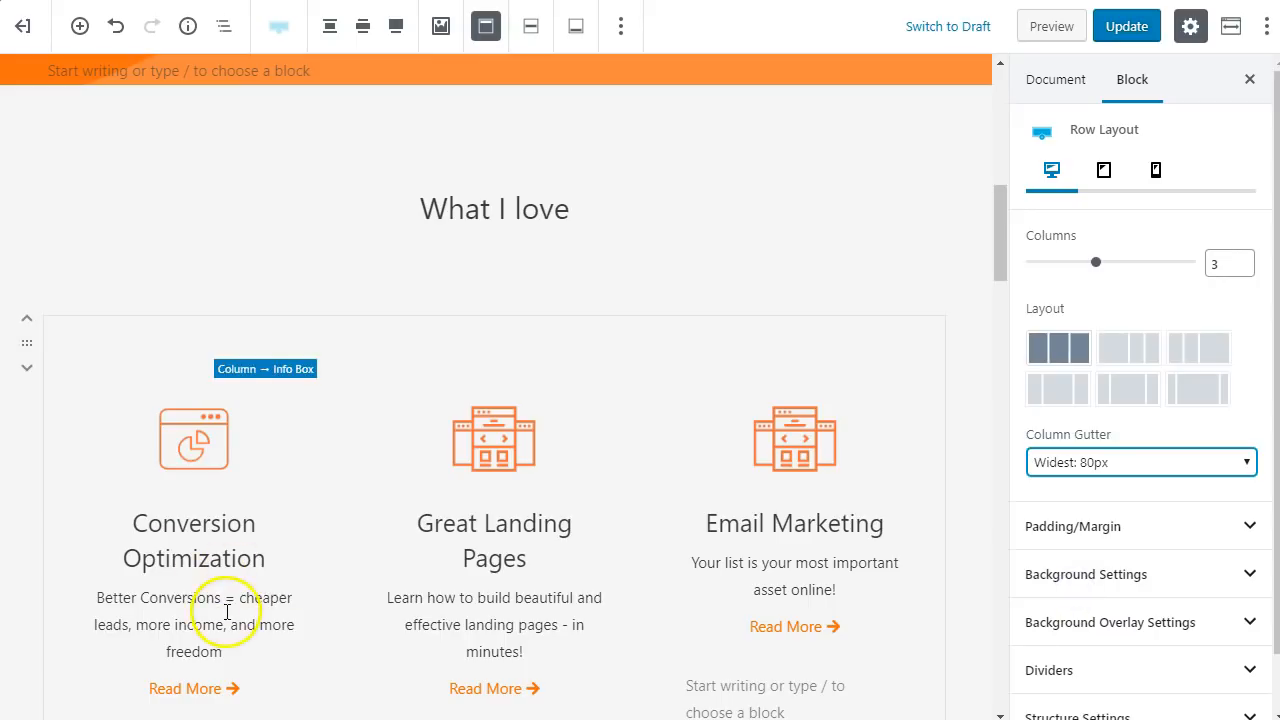
click(1133, 471)
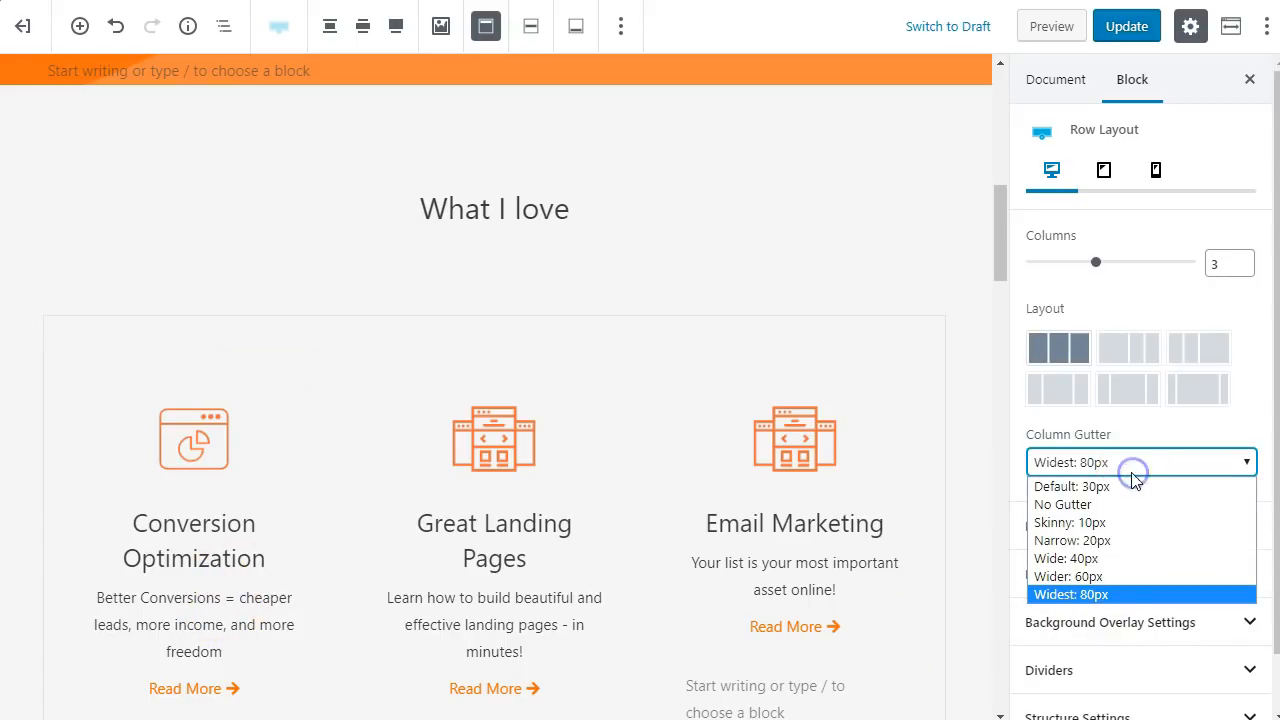
click(1127, 487)
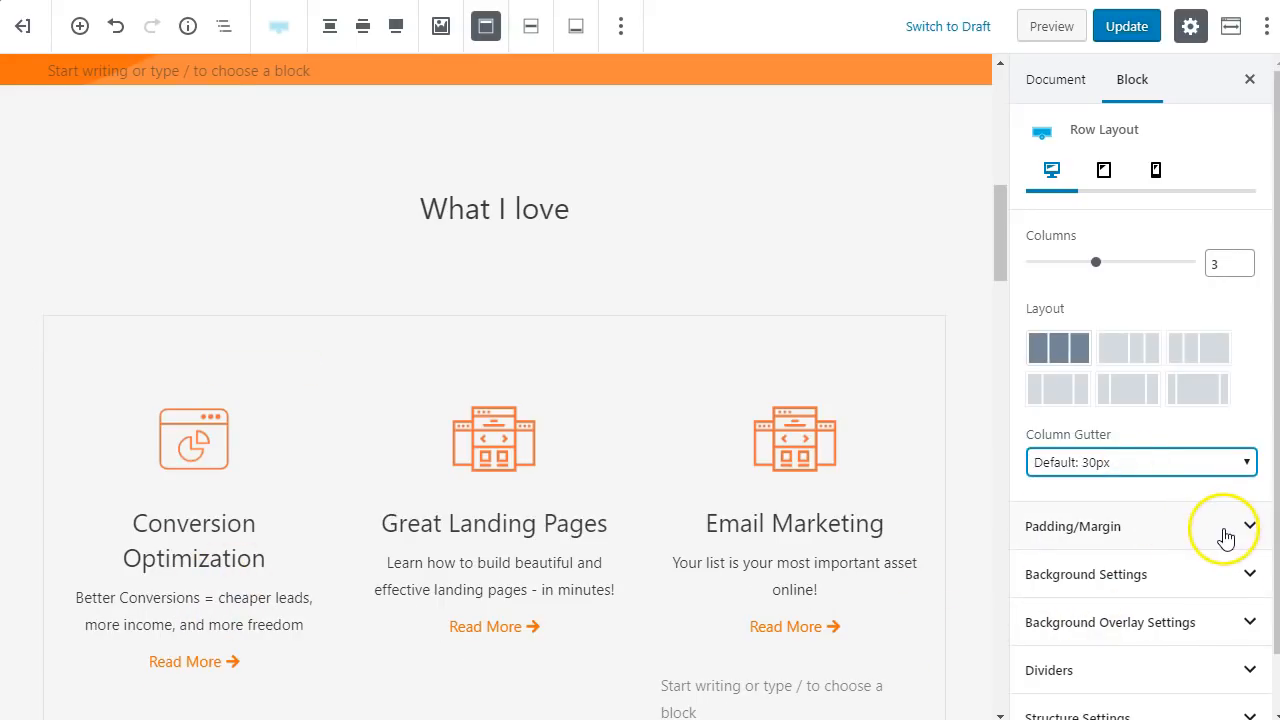
Set the first info box row's Content Max Width to 789 in its structure settings and update the page
scroll(1134, 670, down, 1)
click(1143, 655)
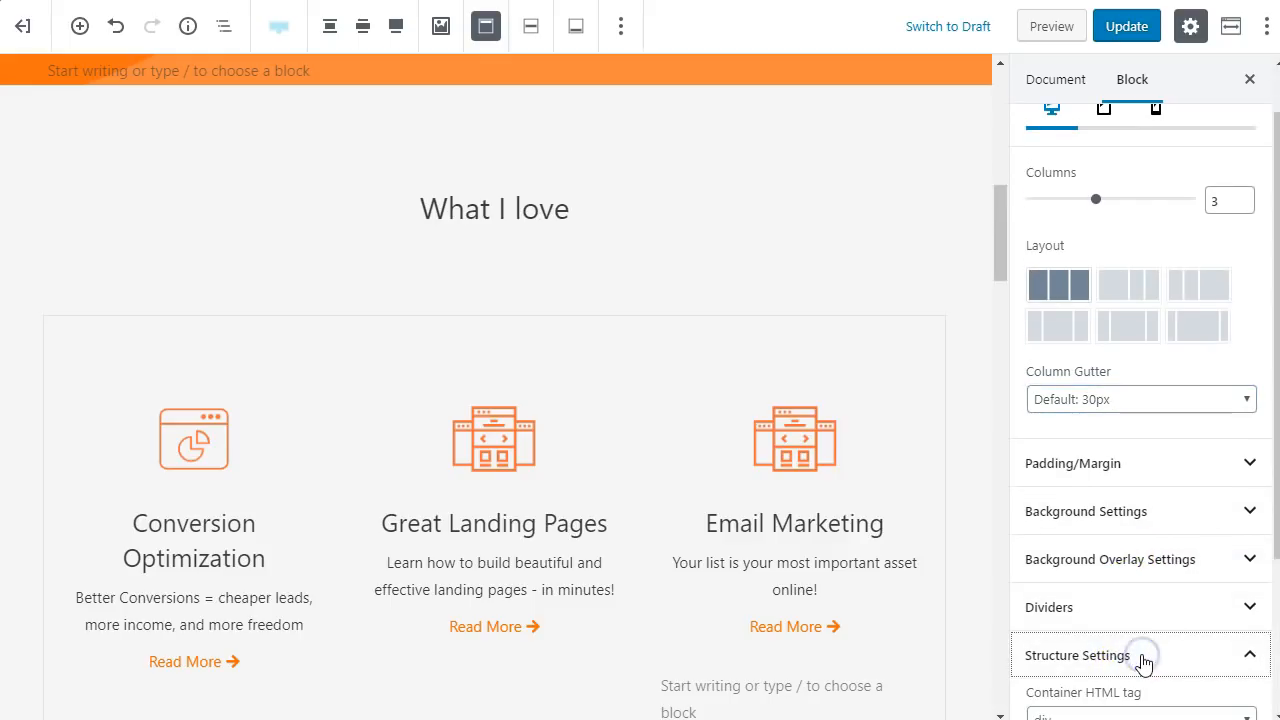
scroll(1143, 660, down, 3)
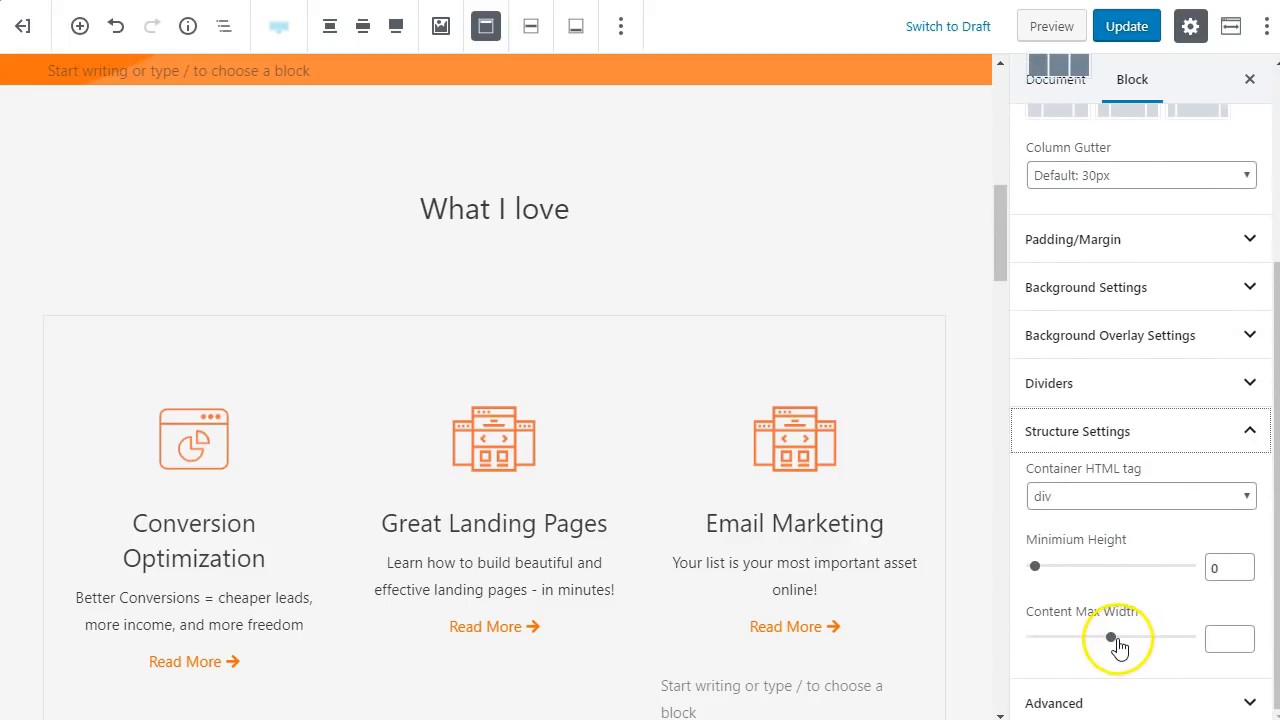
click(1112, 638)
drag(1108, 640, 1096, 641)
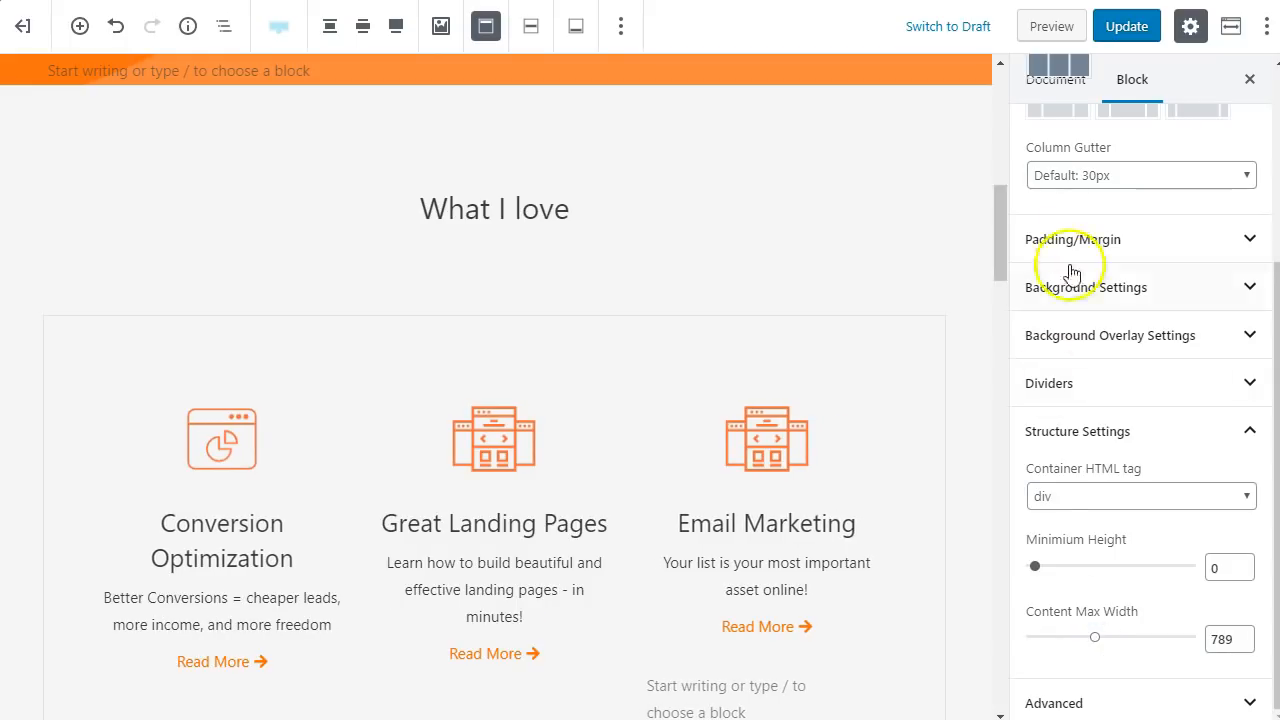
click(1120, 31)
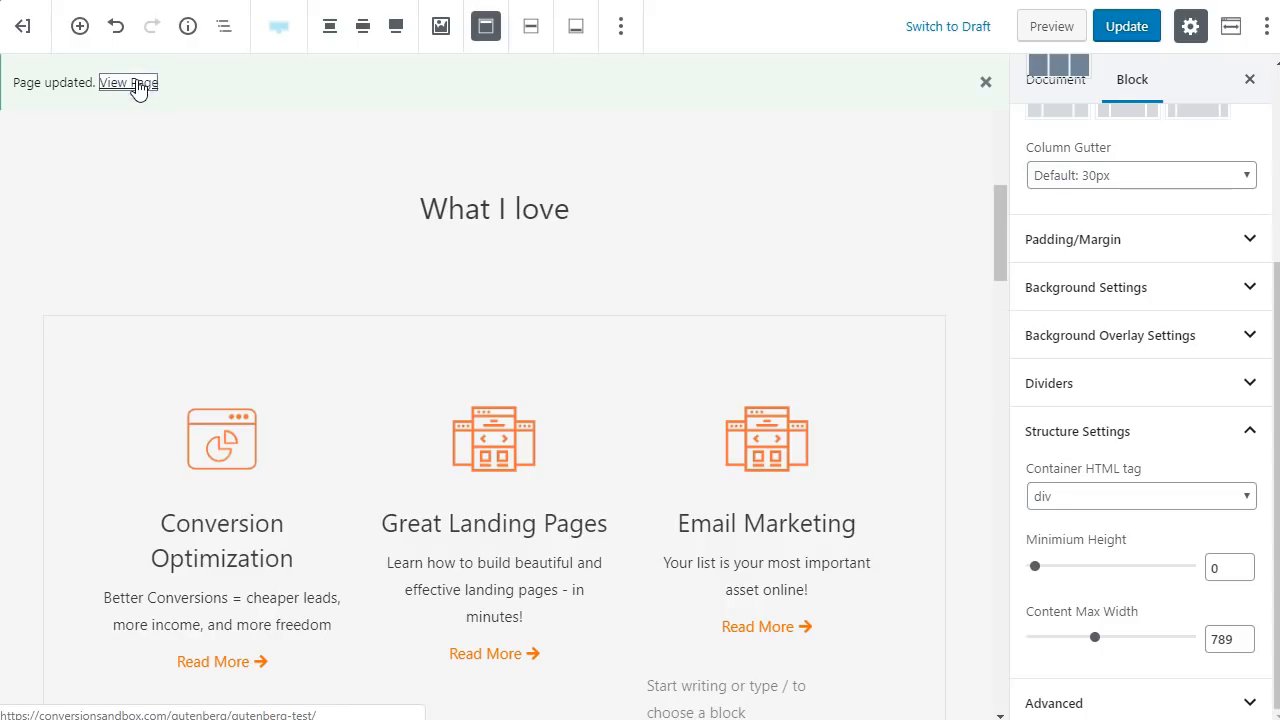
View the published page and compare the narrowed first info box row with the reference homepage
scroll(714, 116, down, 7)
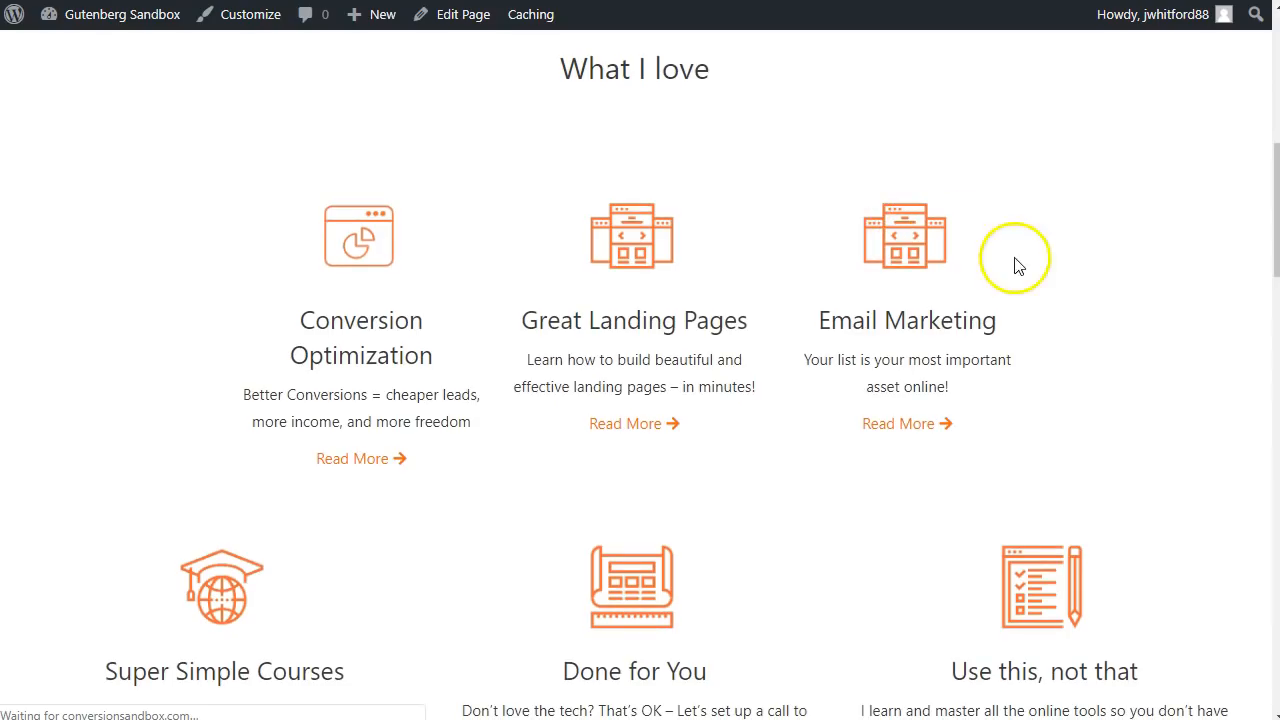
scroll(1018, 311, down, 2)
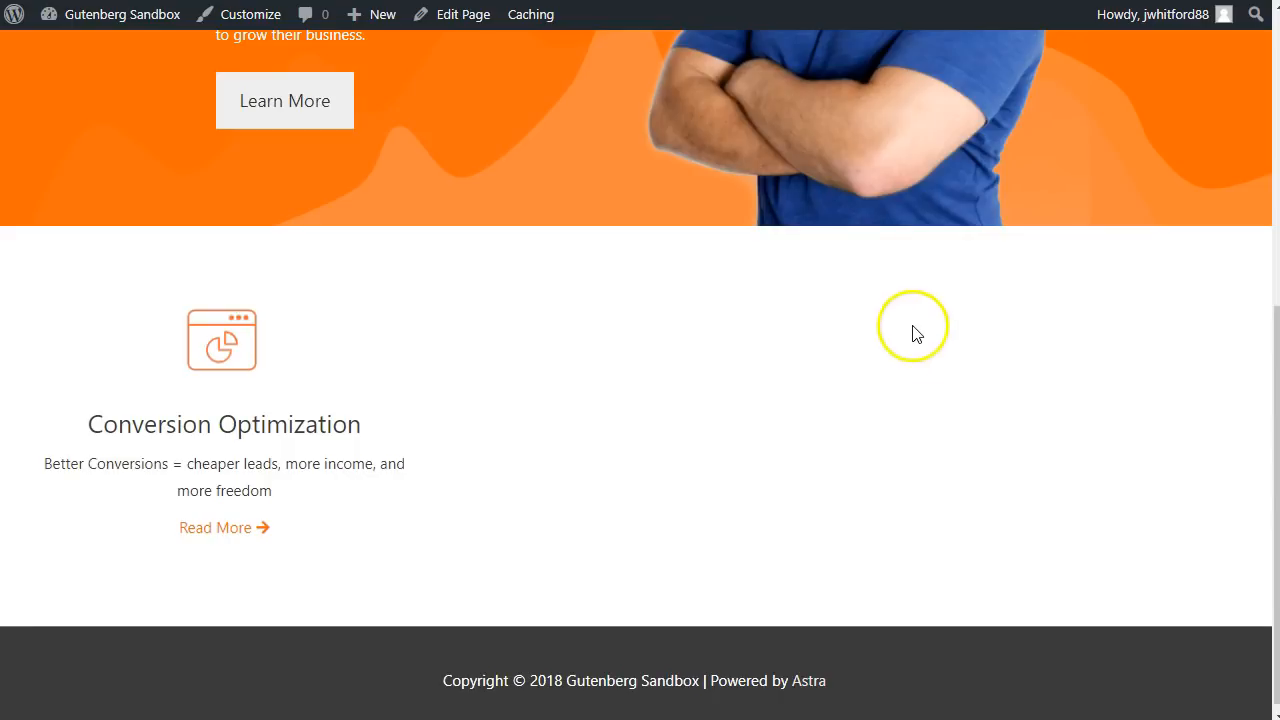
scroll(920, 340, up, 6)
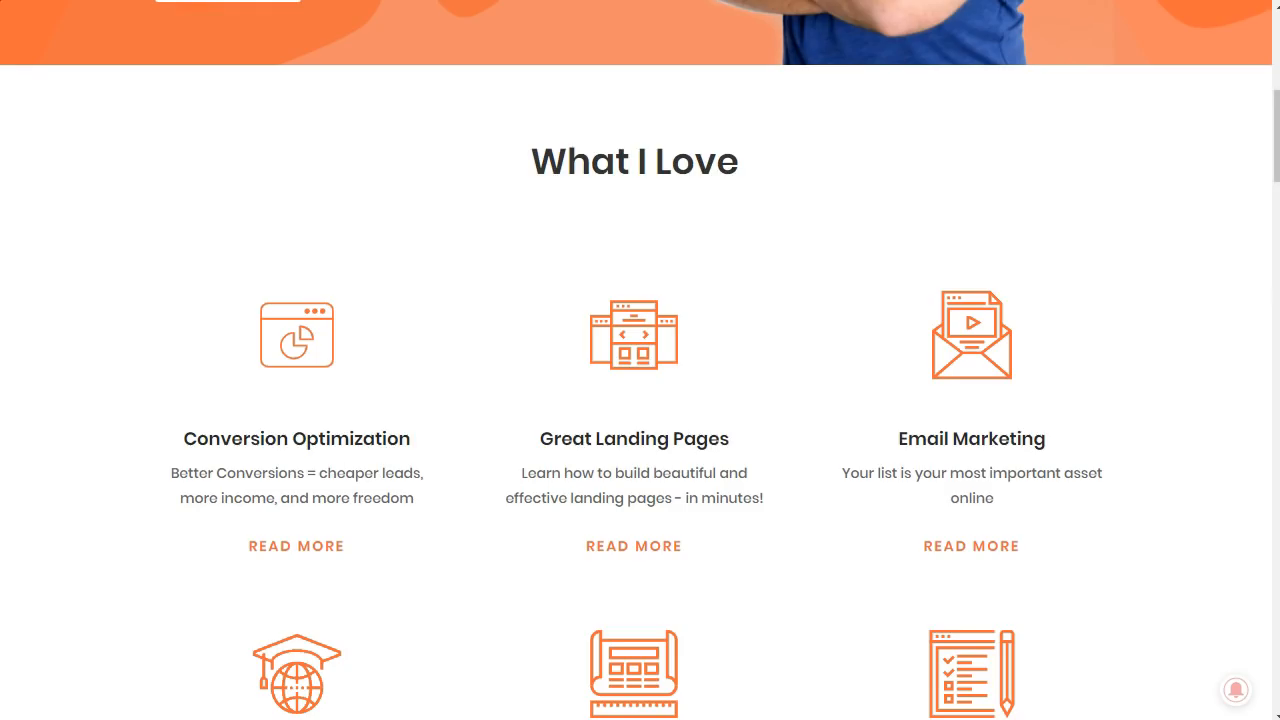
scroll(308, 150, down, 2)
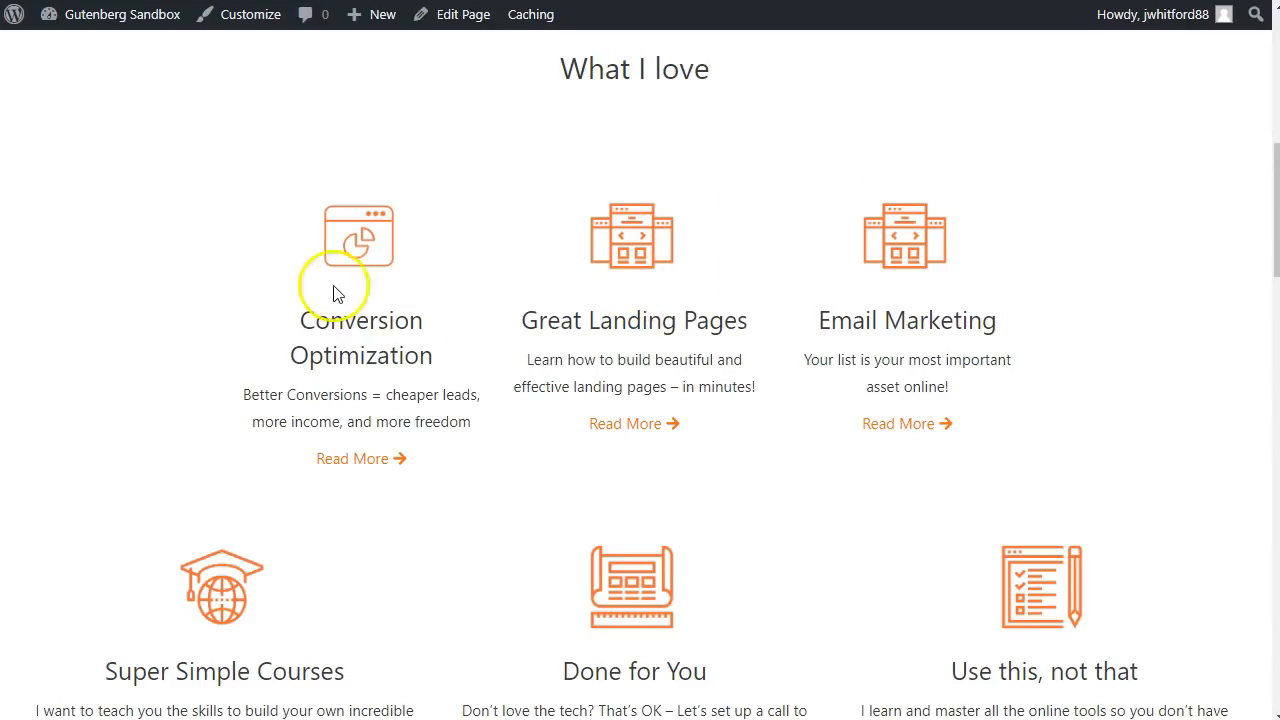
scroll(672, 480, down, 1)
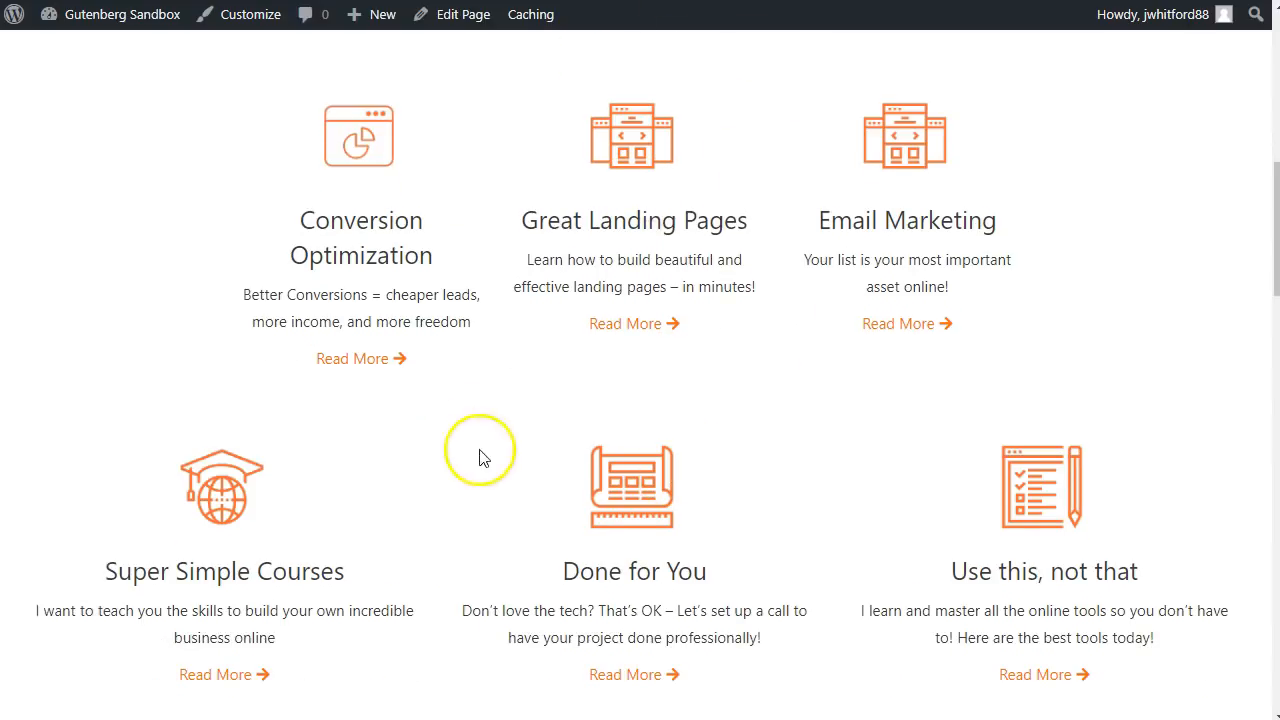
Reopen the page for editing and select the Row Layout holding the "Super Simple Courses" info box row
click(458, 14)
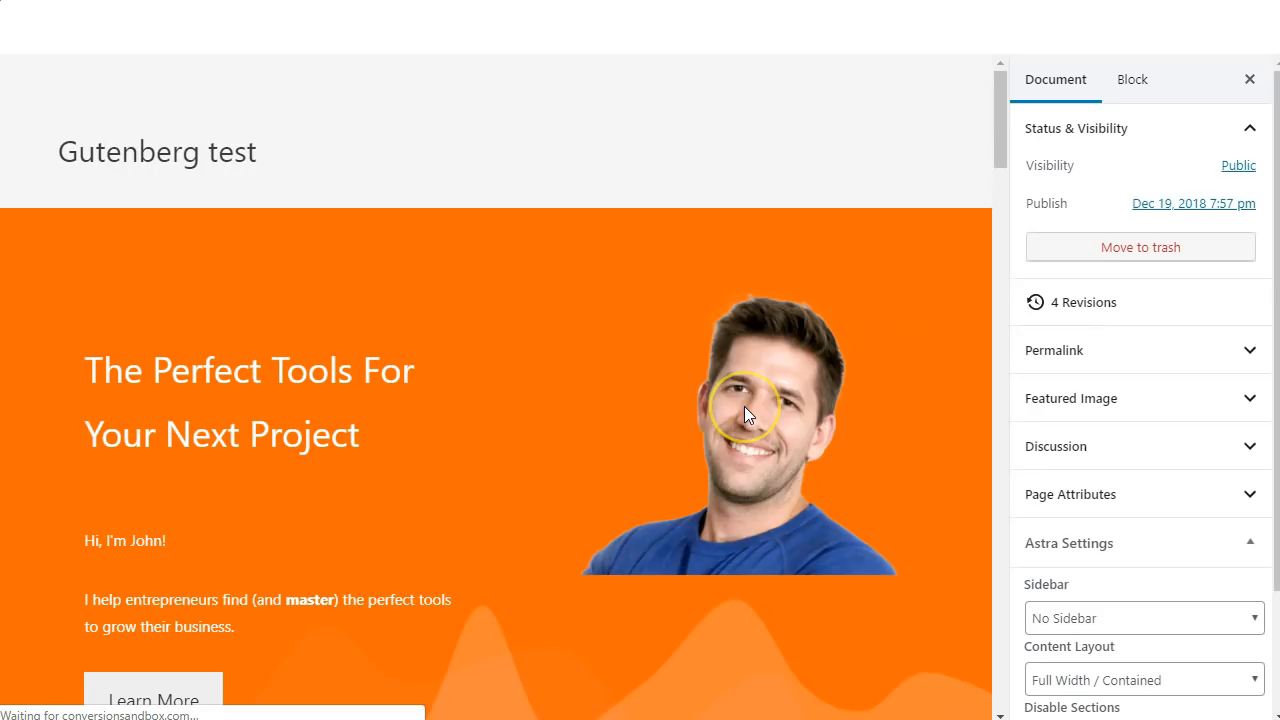
scroll(860, 372, down, 10)
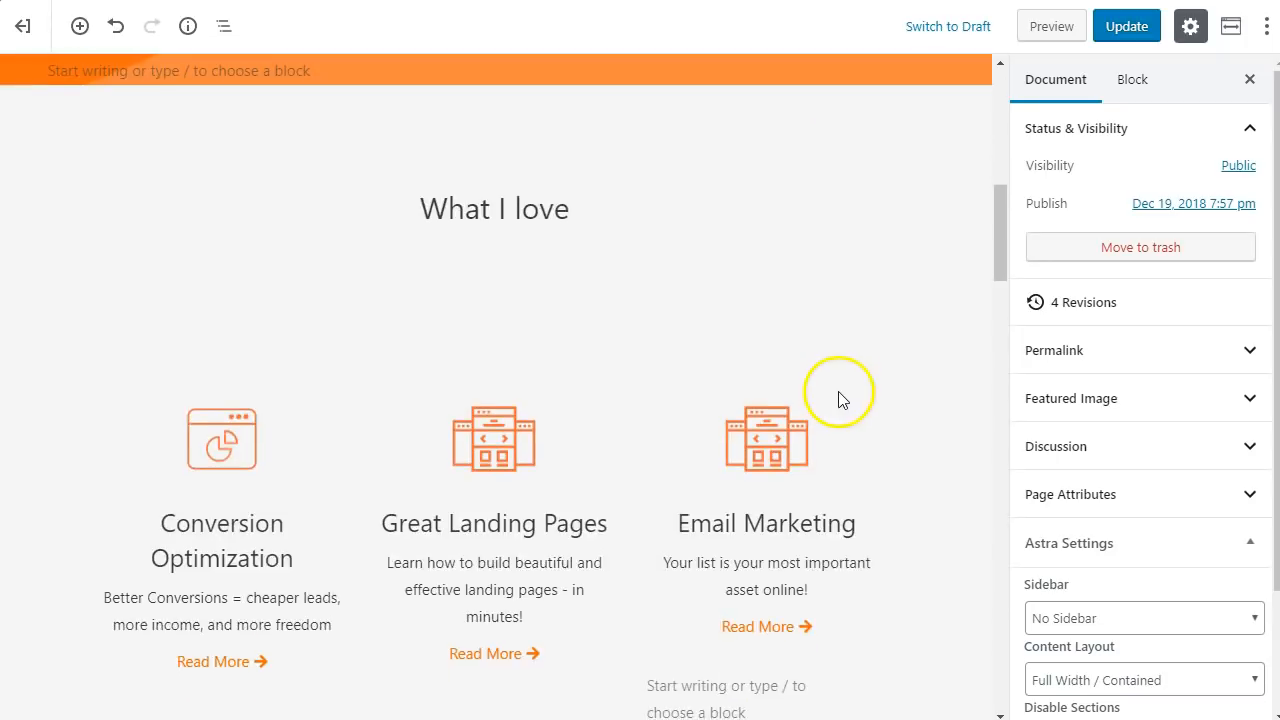
click(877, 229)
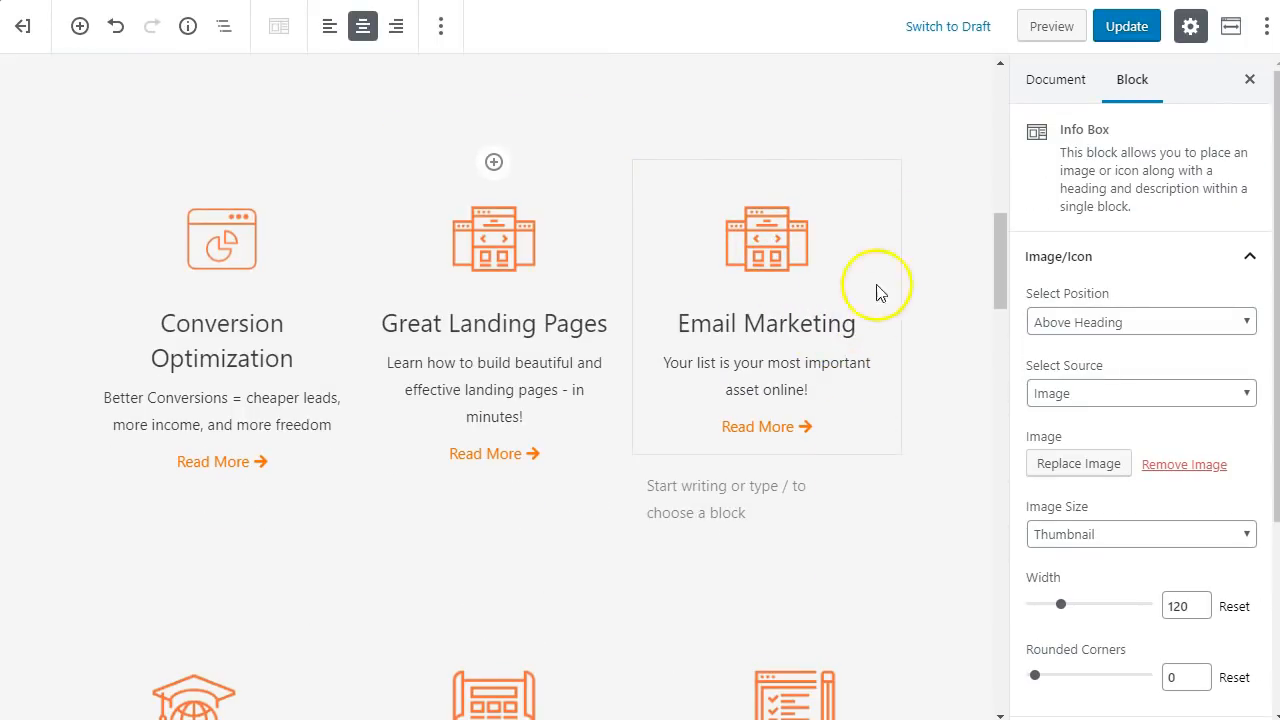
scroll(428, 441, down, 5)
scroll(643, 185, up, 2)
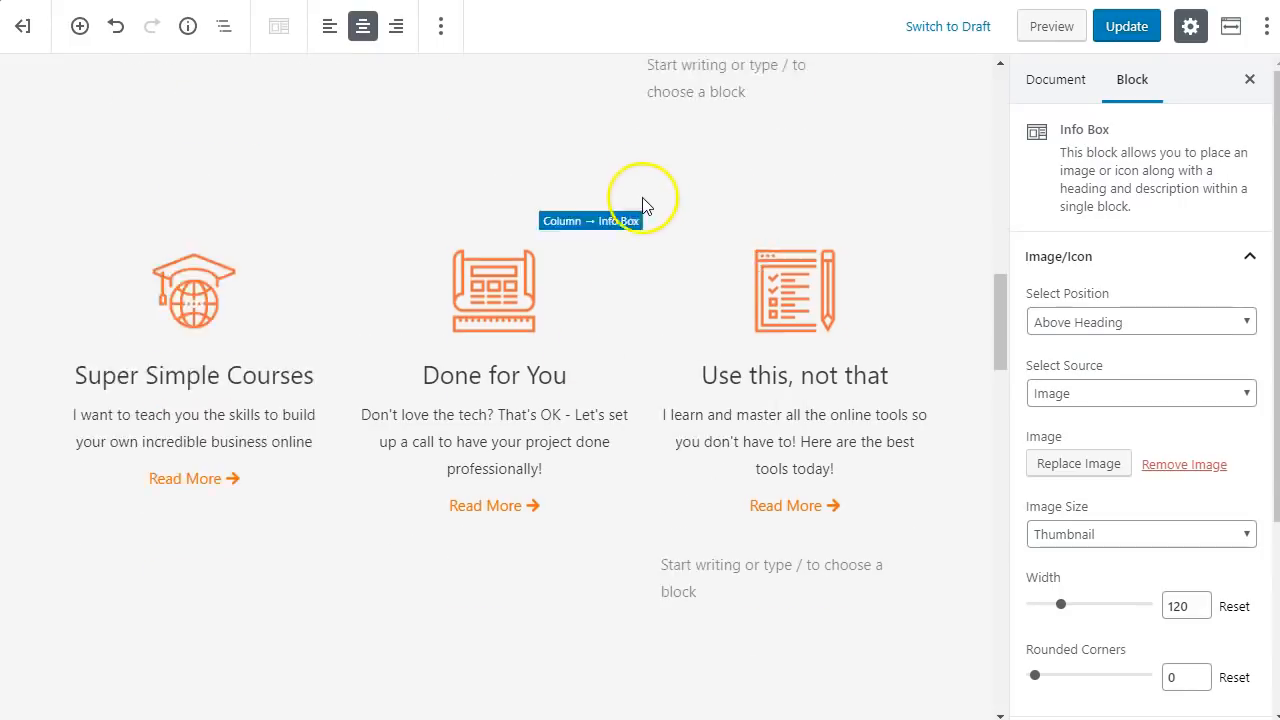
click(737, 293)
click(220, 27)
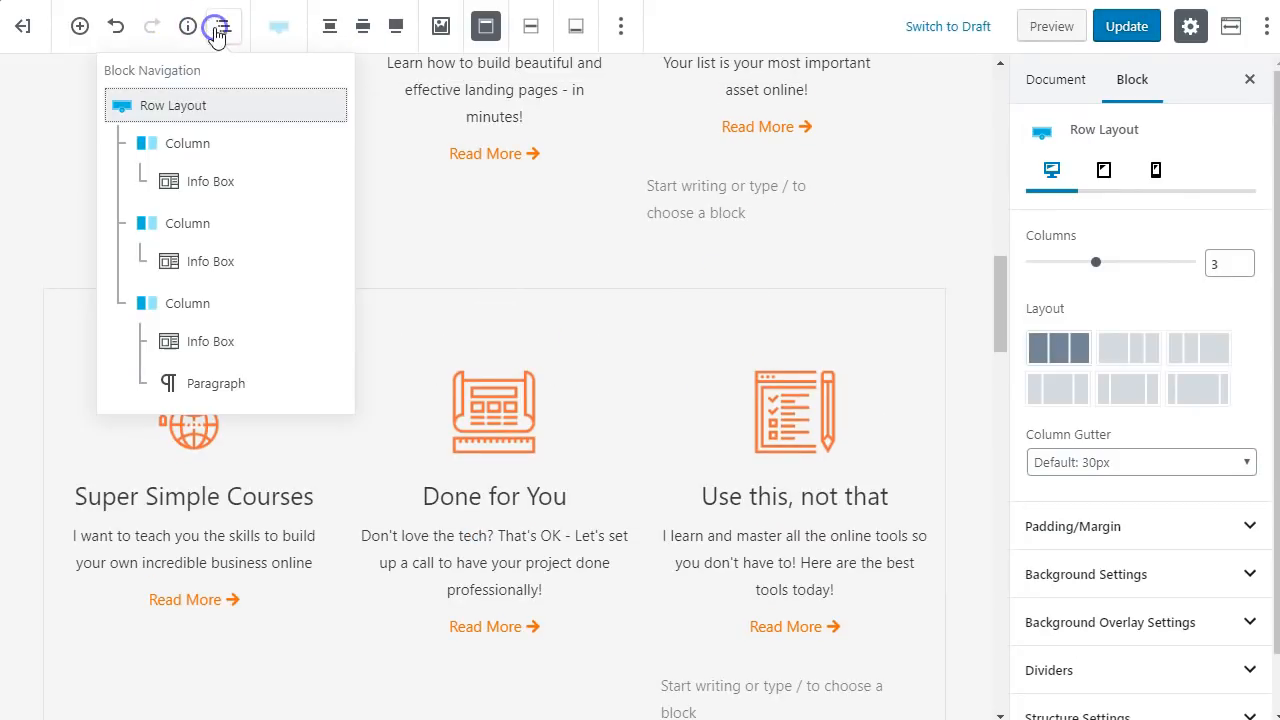
click(196, 103)
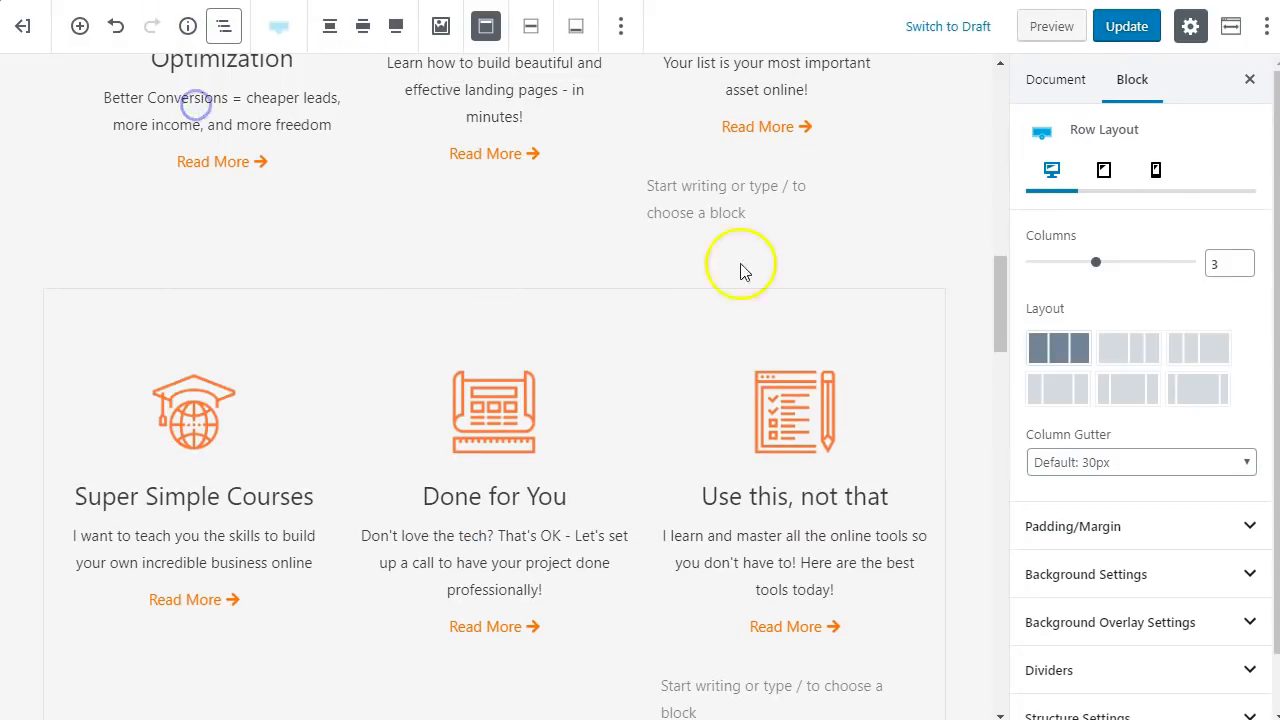
Set the second info box row's Content Max Width to 789 in its structure settings and update the page
scroll(1108, 664, down, 1)
click(1106, 658)
scroll(1115, 648, down, 2)
click(1094, 661)
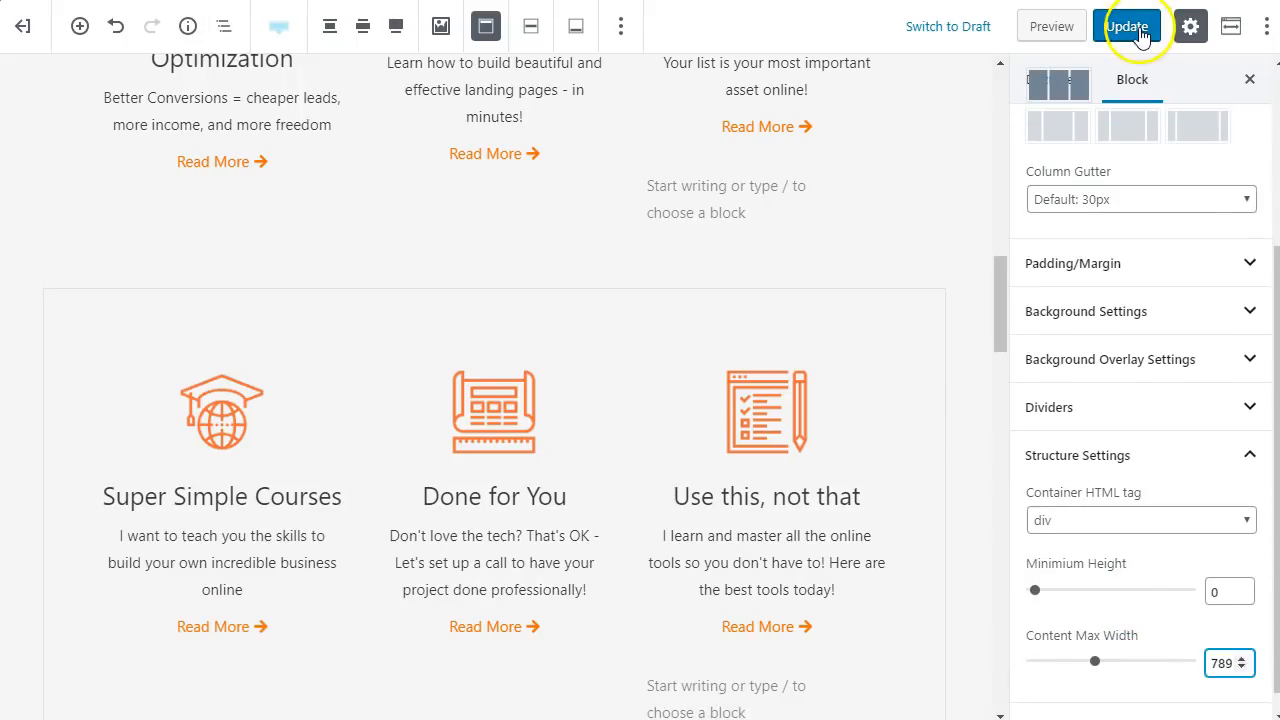
click(1140, 34)
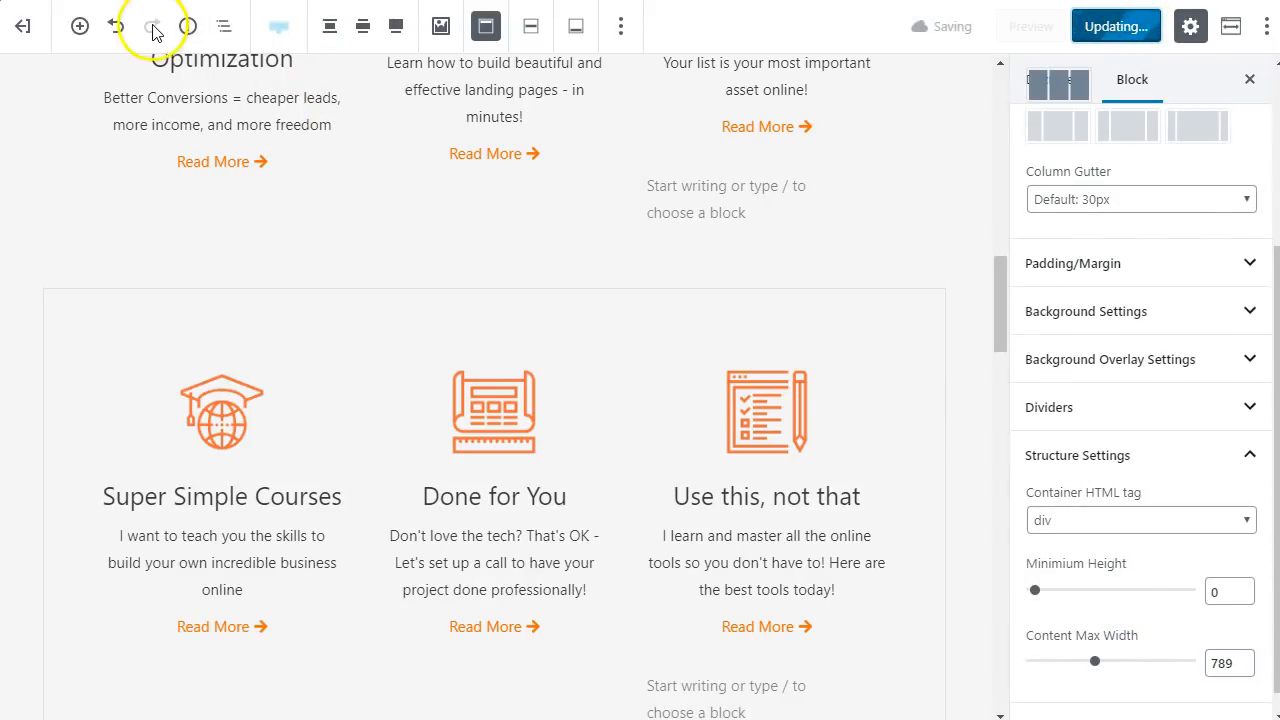
Open the published page and compare its info box rows, online tools section and hero with the reference homepage
click(140, 84)
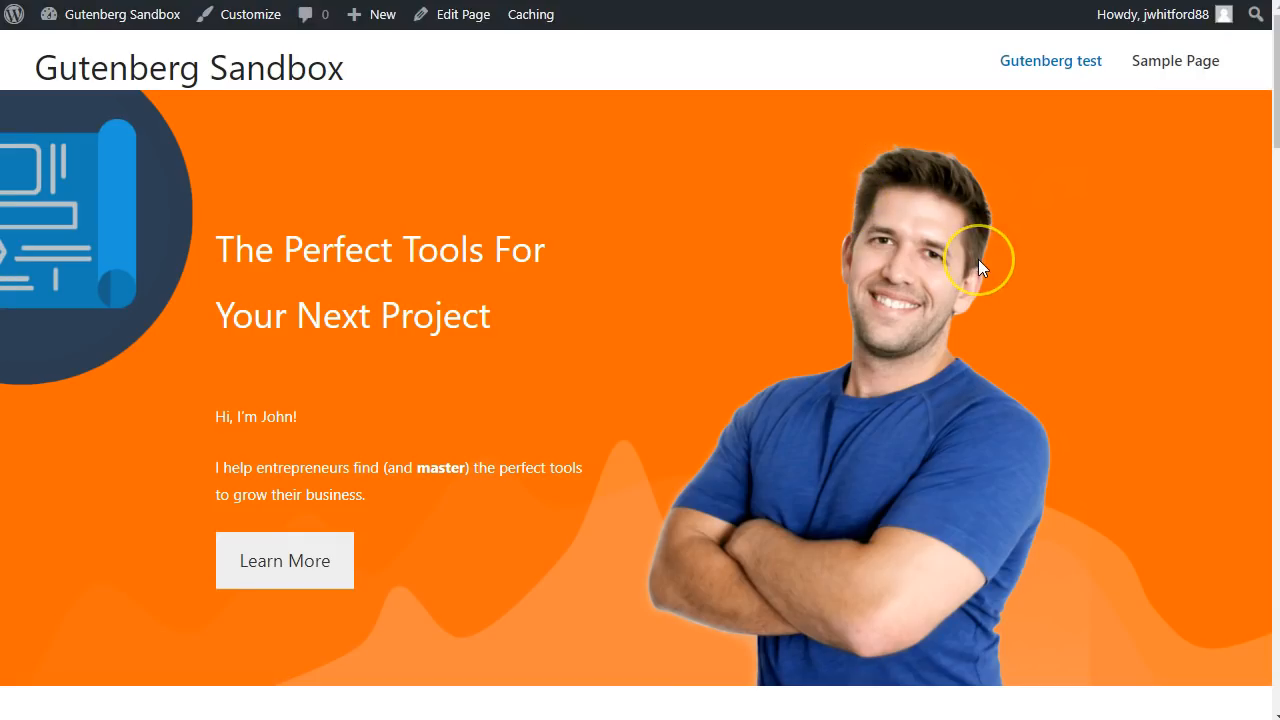
scroll(978, 259, down, 8)
scroll(1120, 285, down, 8)
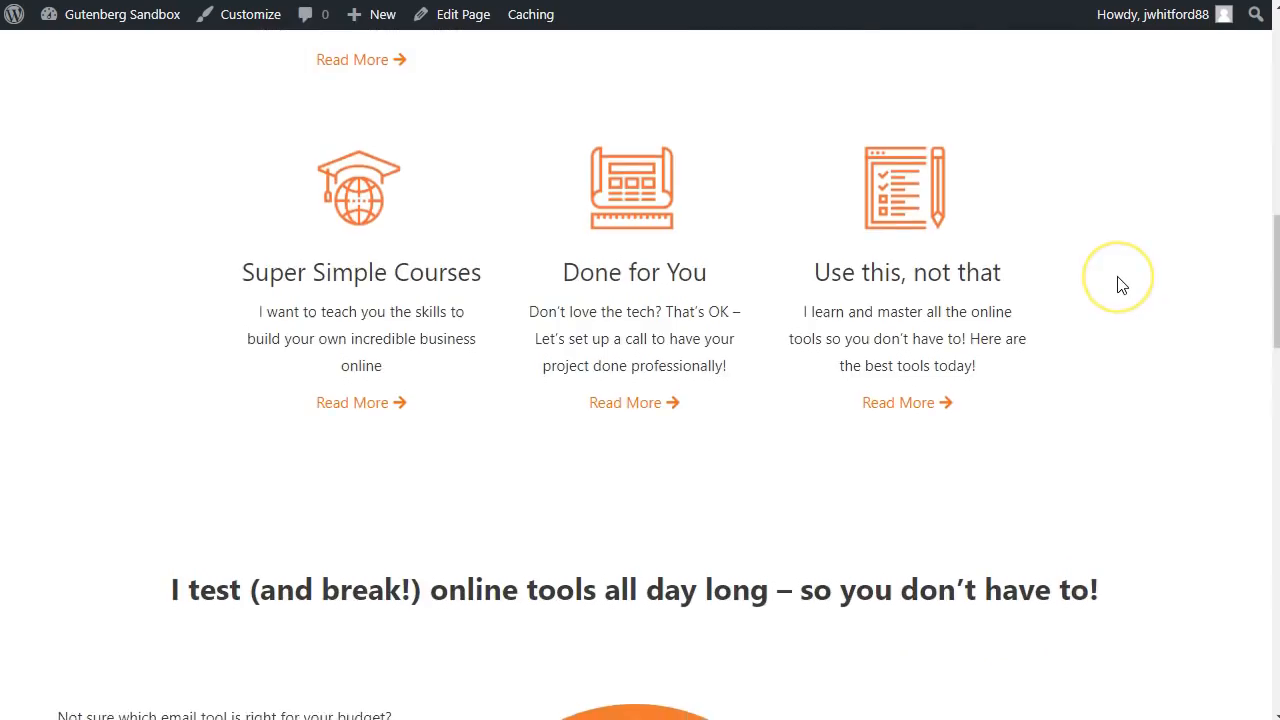
scroll(306, 410, down, 1)
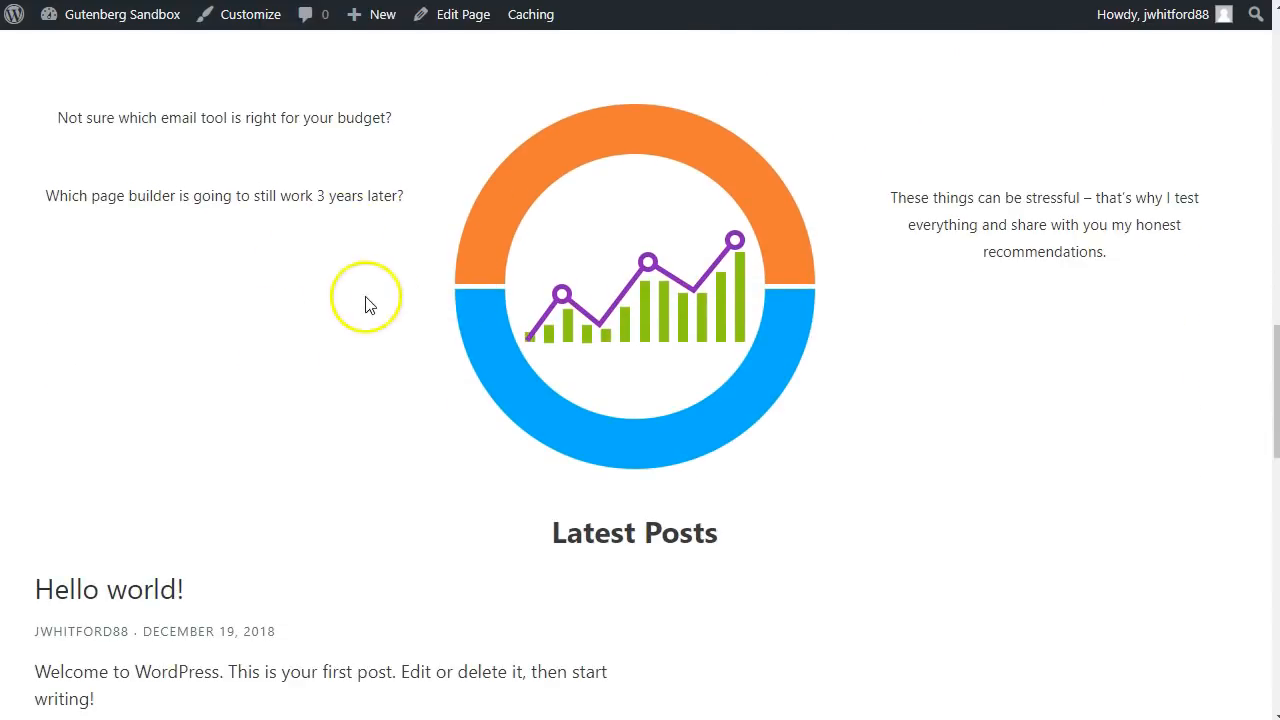
scroll(796, 334, up, 1)
scroll(692, 330, down, 1)
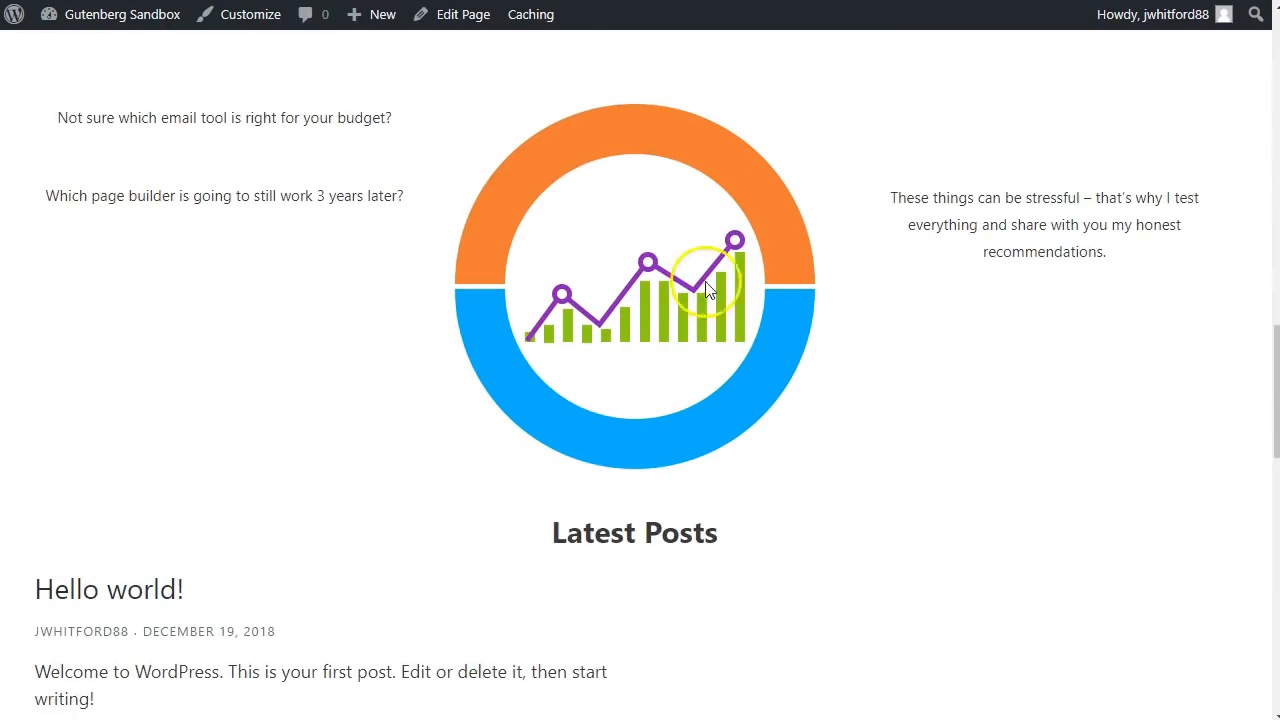
scroll(509, 286, up, 4)
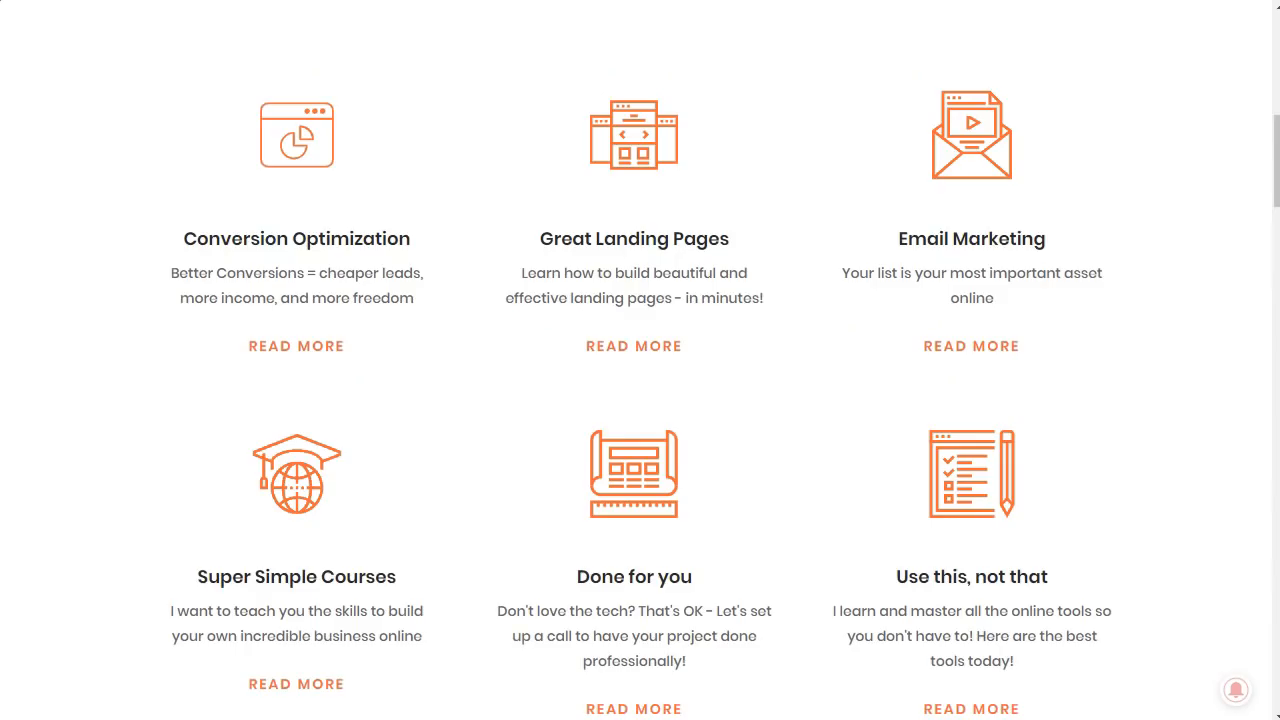
scroll(775, 407, up, 7)
scroll(677, 400, down, 1)
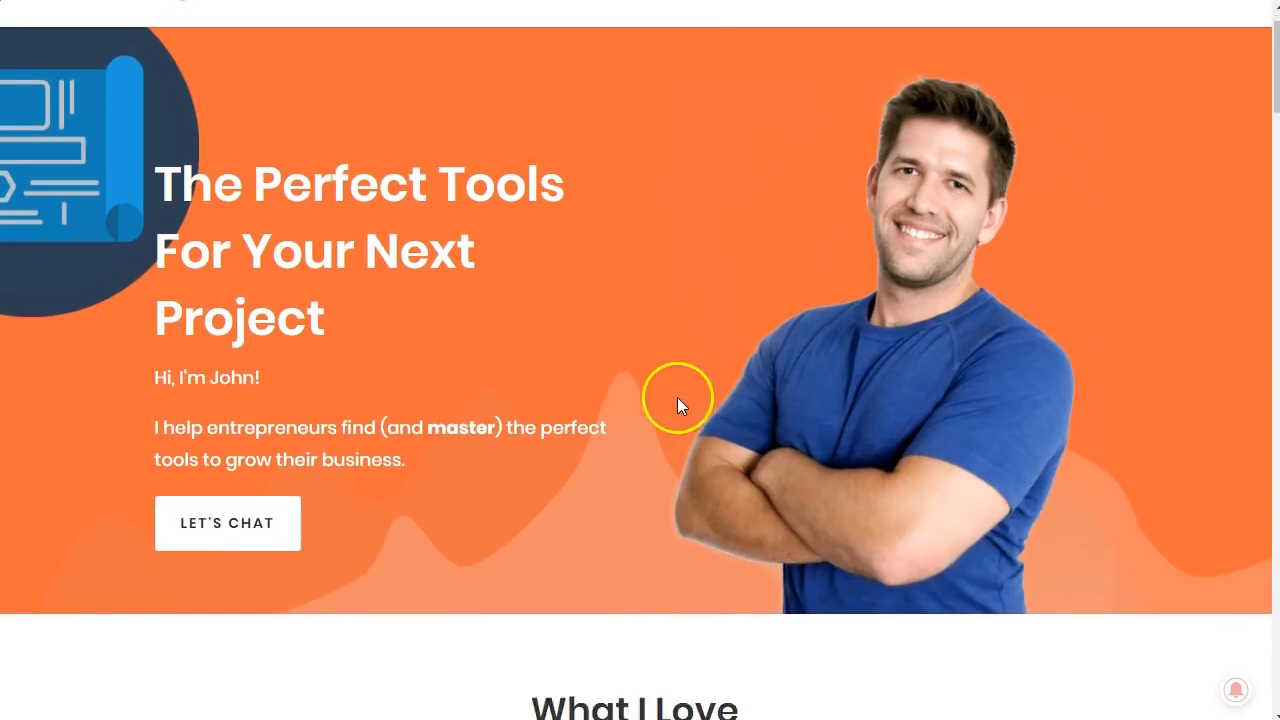
Review the published page from the info boxes through the online tools, Latest Posts and questions sections down to the footer
scroll(677, 397, down, 4)
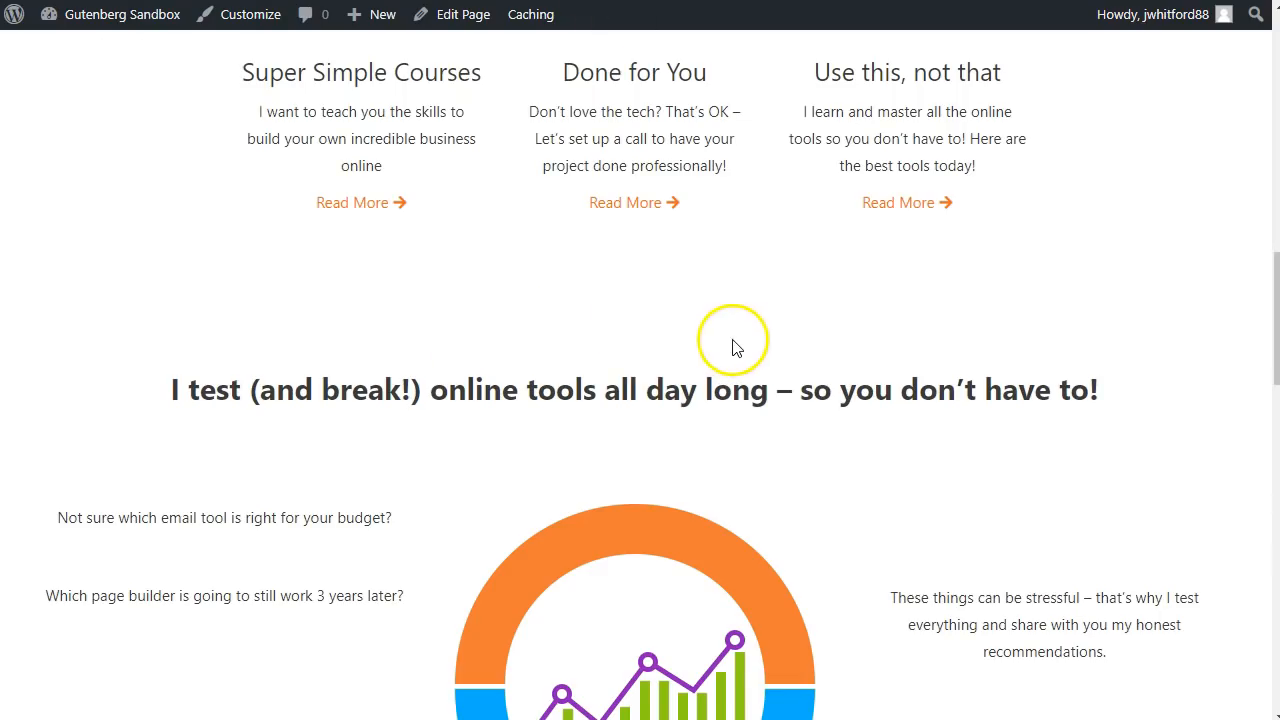
scroll(732, 347, down, 4)
scroll(877, 365, up, 1)
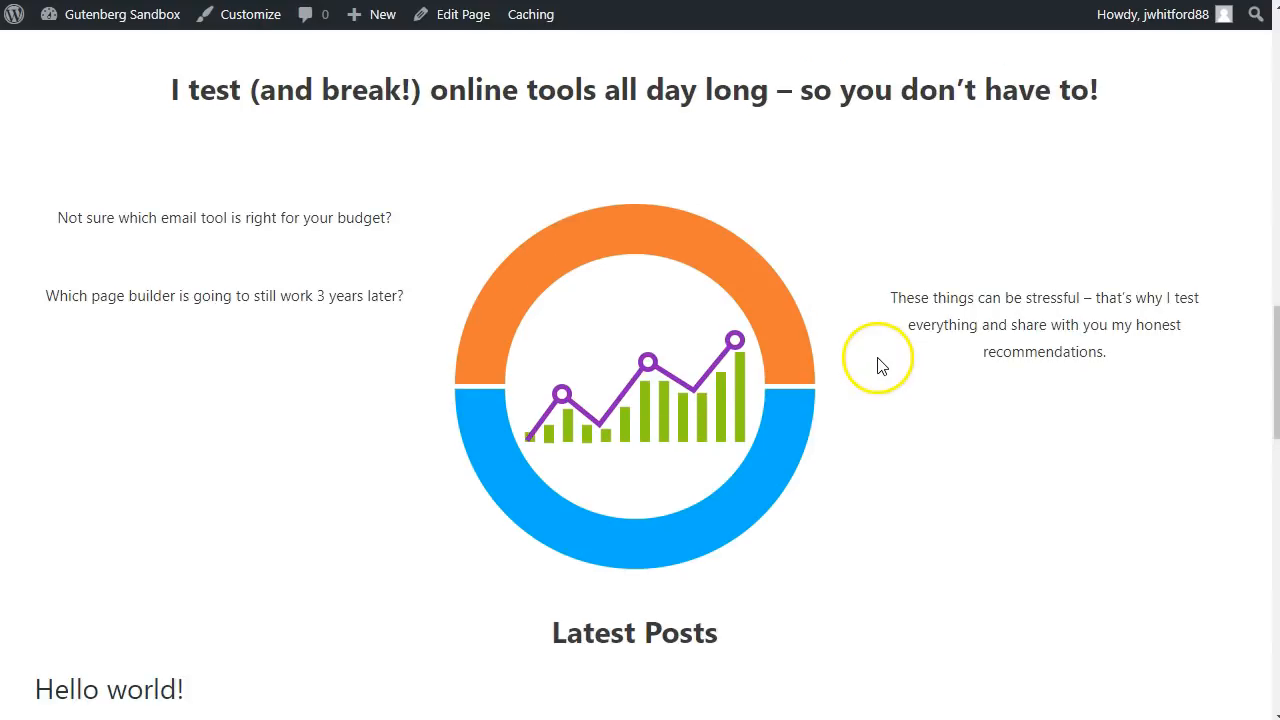
scroll(906, 432, down, 8)
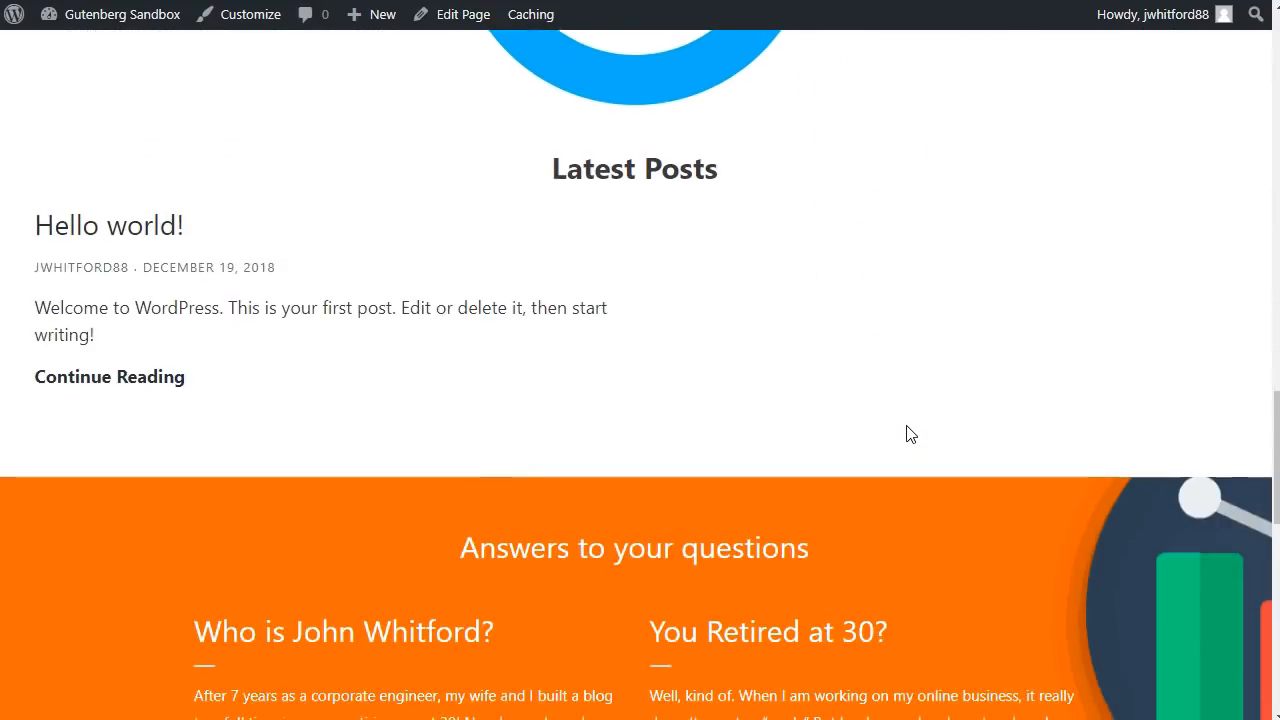
scroll(864, 305, down, 4)
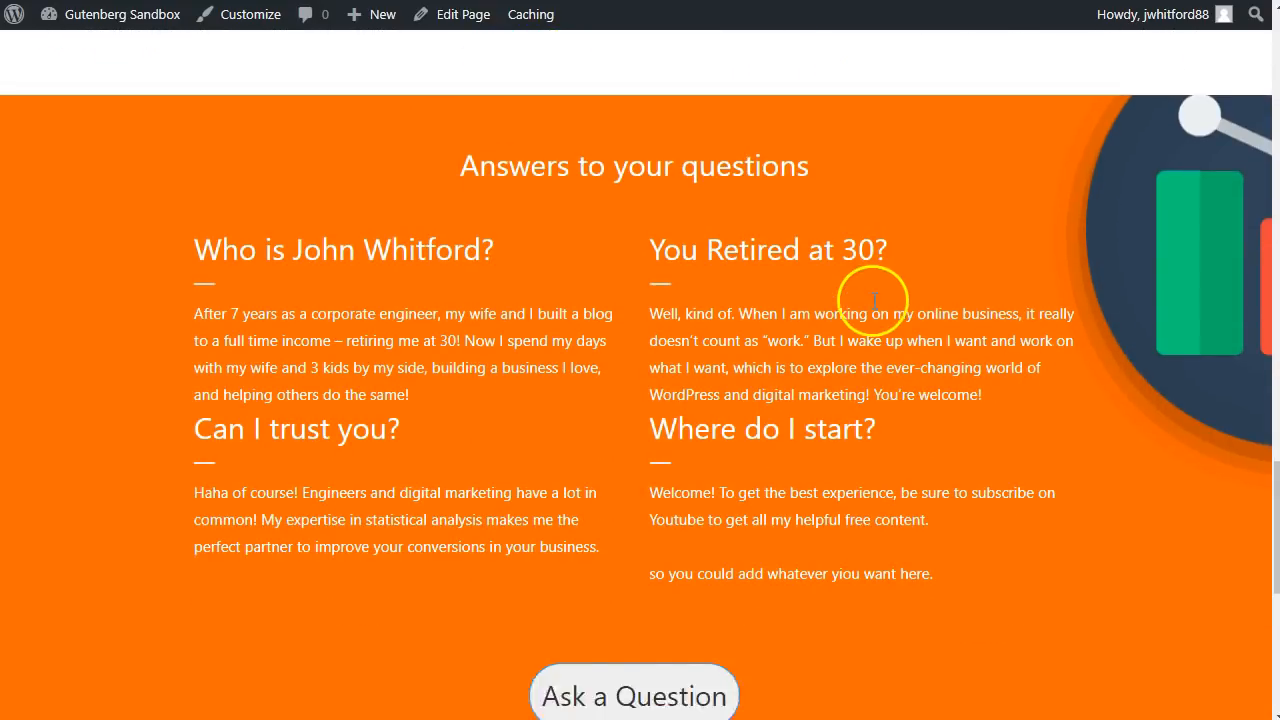
scroll(794, 366, down, 3)
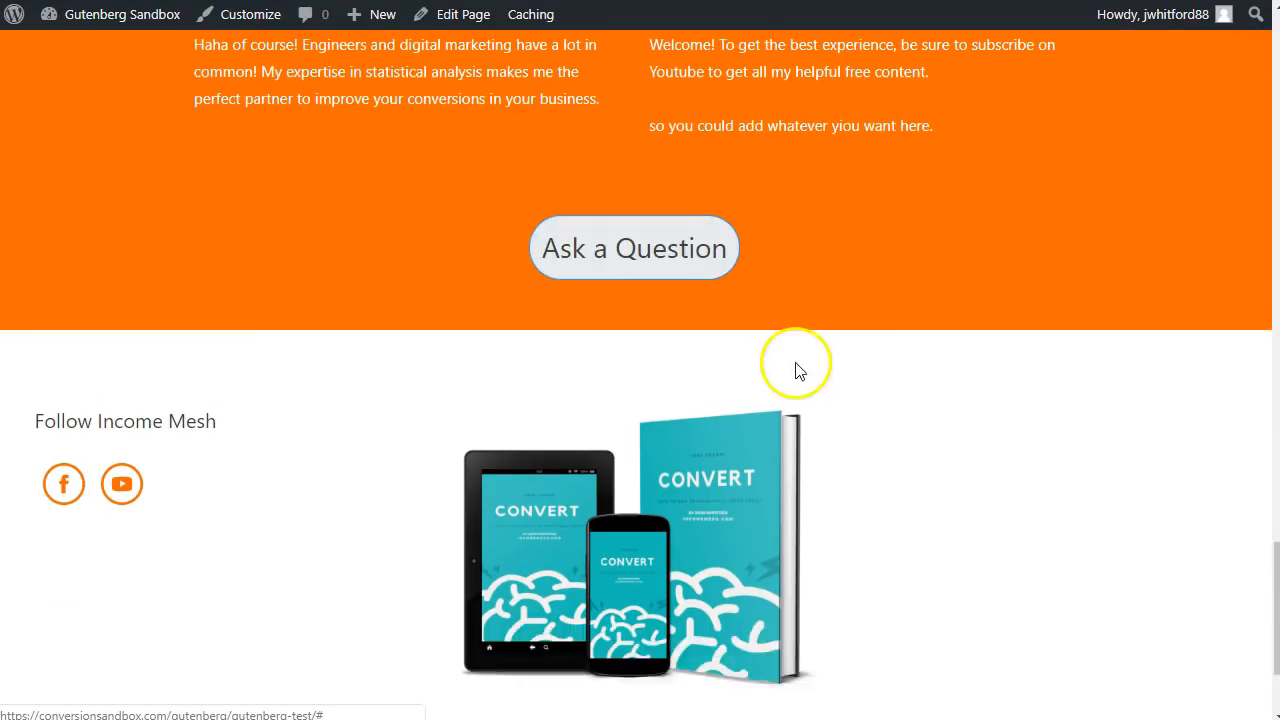
drag(530, 366, 1120, 393)
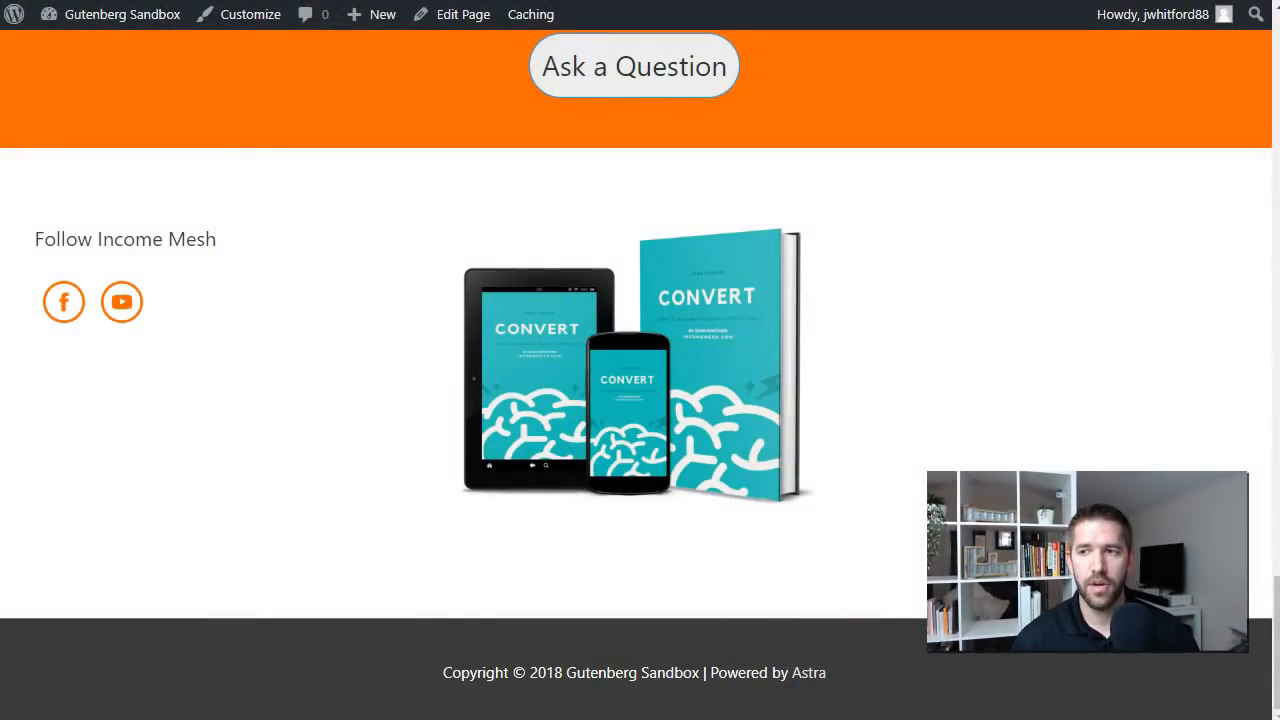
click(929, 390)
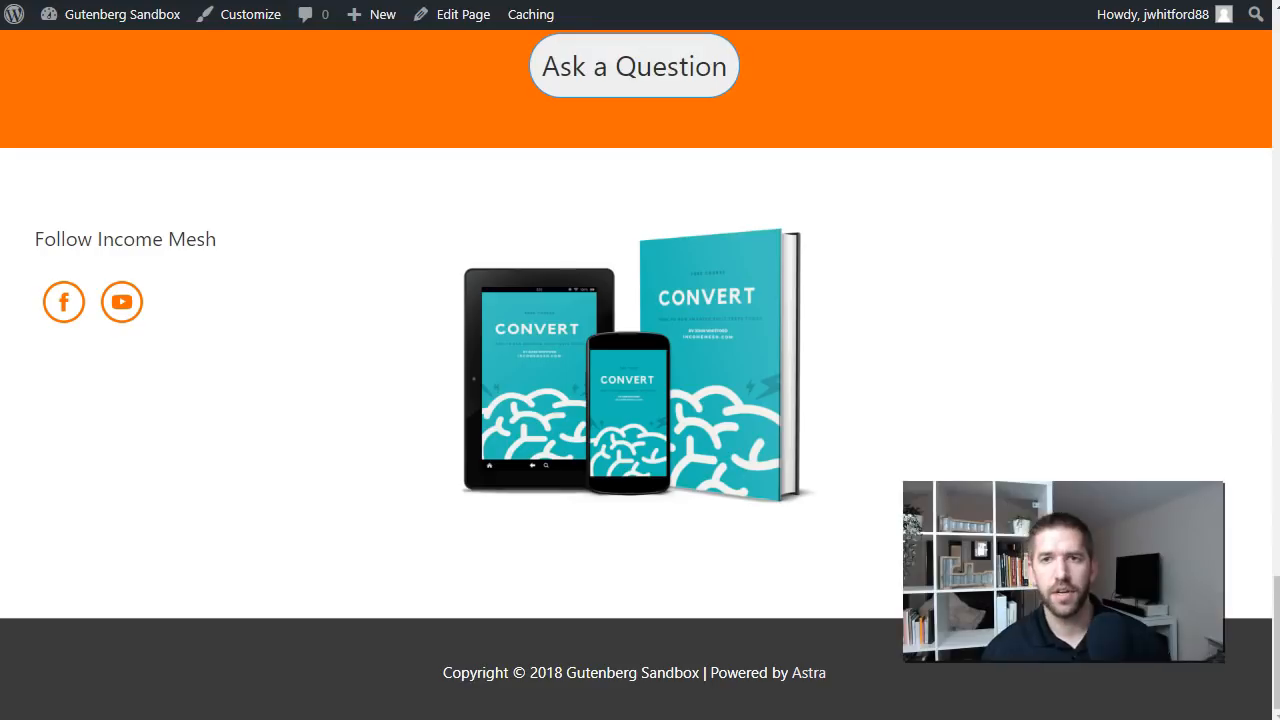
key(ctrl+t)
text(gtmetri)
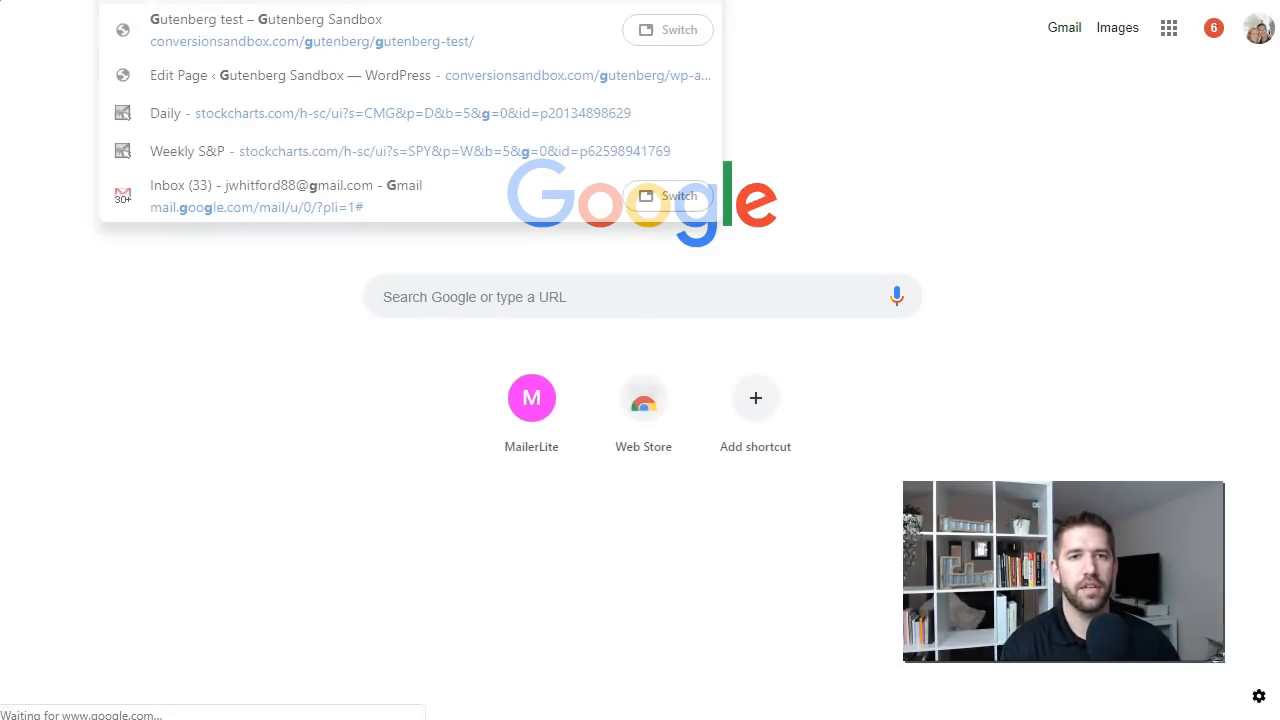
text(x)
key(Return)
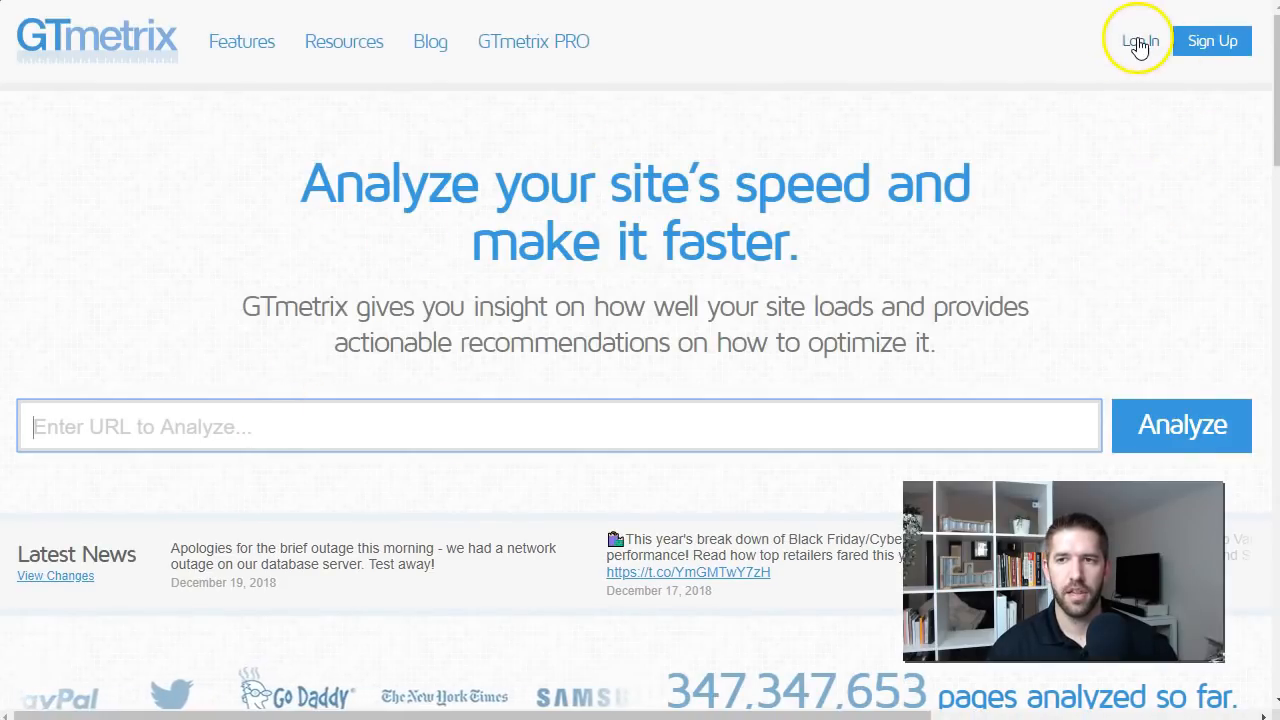
click(367, 427)
text(https://conversionsandbox.com/gutenberg/gutenberg-test/)
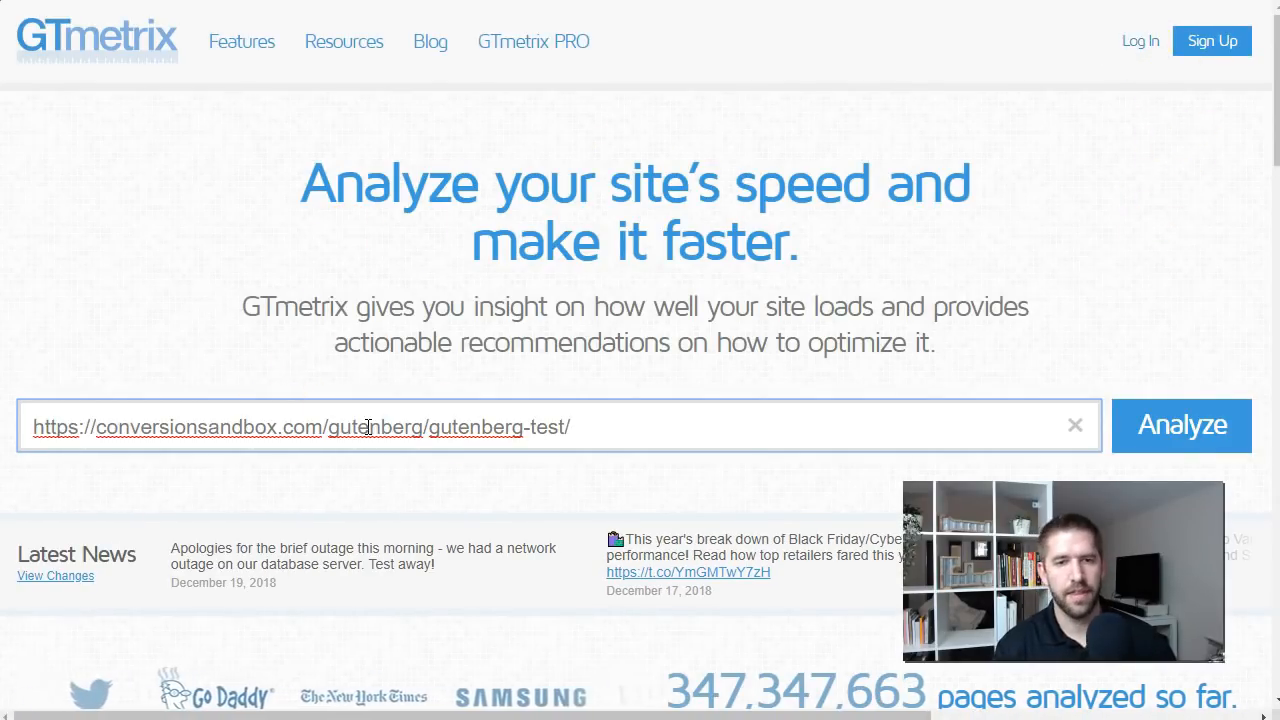
key(Return)
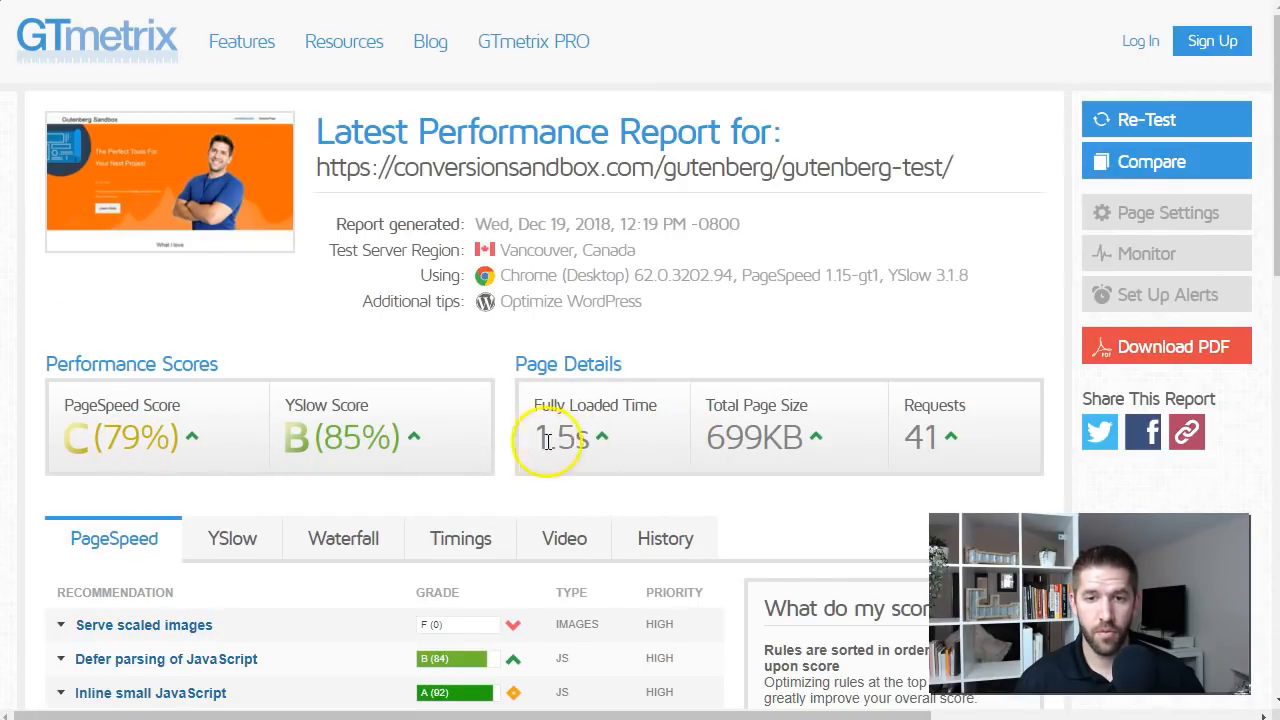
Examine the report's performance scores, page details, and PageSpeed and YSlow recommendations
scroll(724, 472, down, 3)
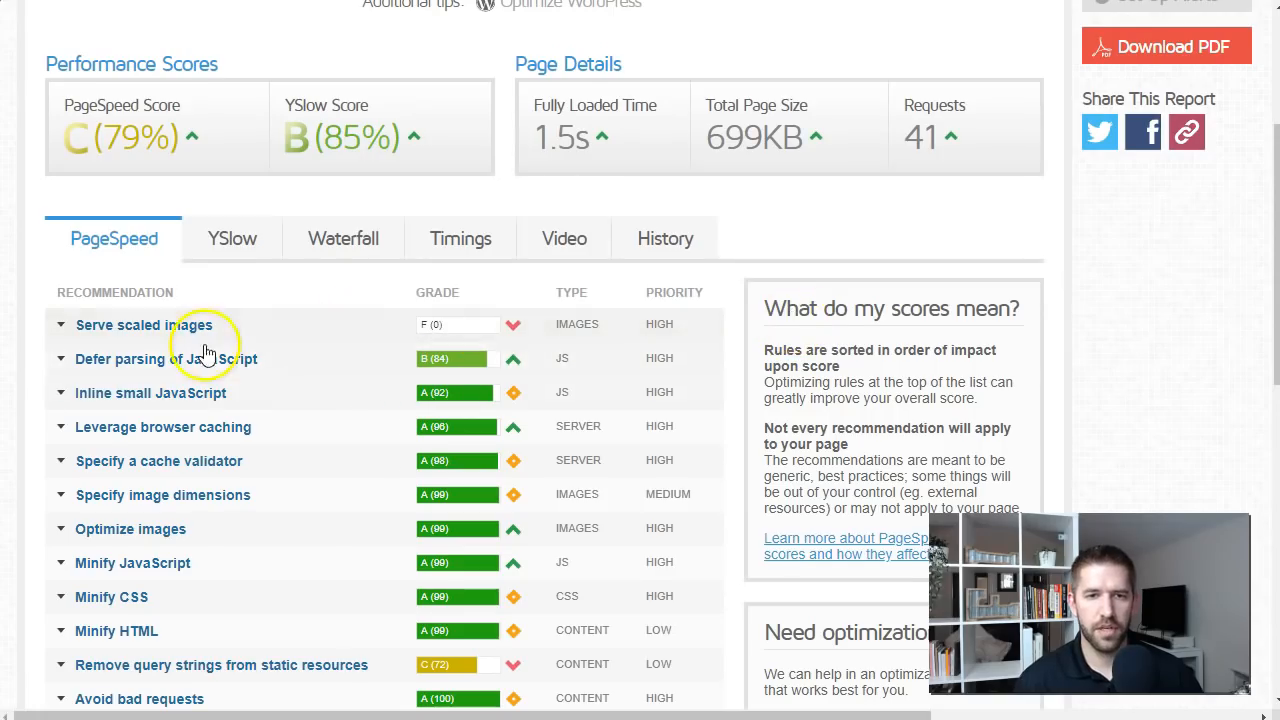
scroll(205, 355, down, 3)
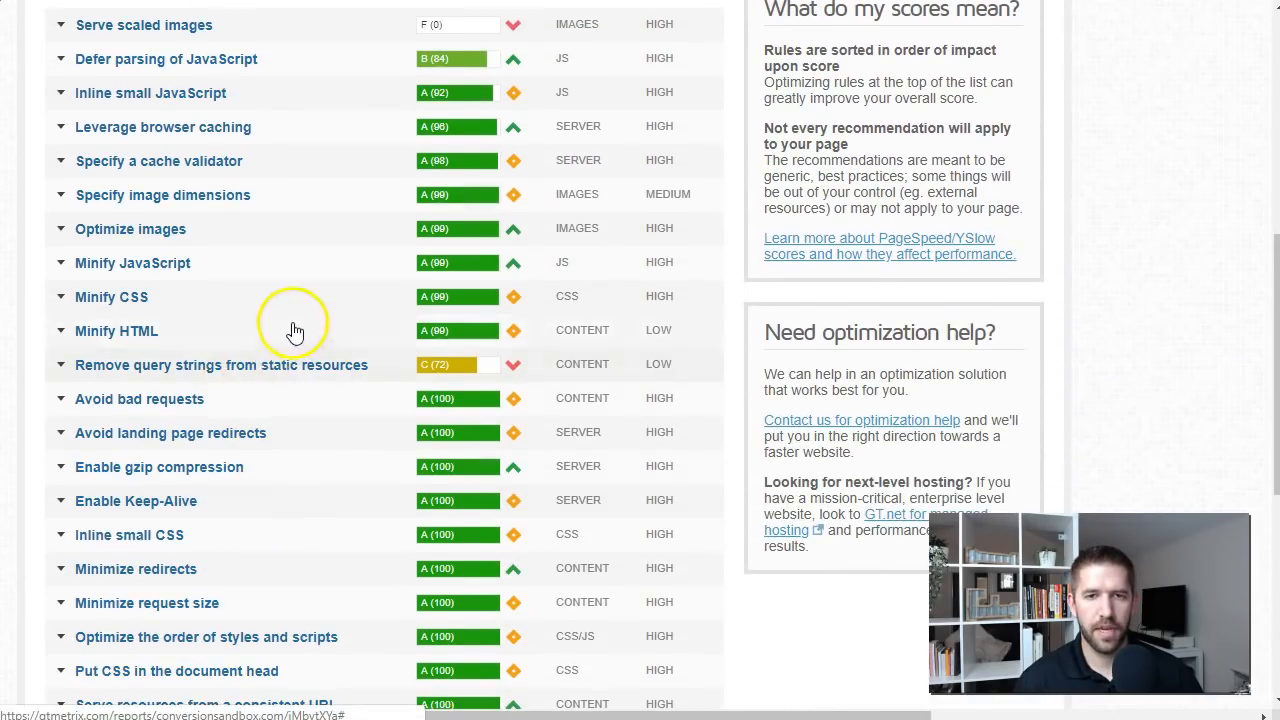
scroll(350, 410, down, 5)
scroll(357, 443, up, 7)
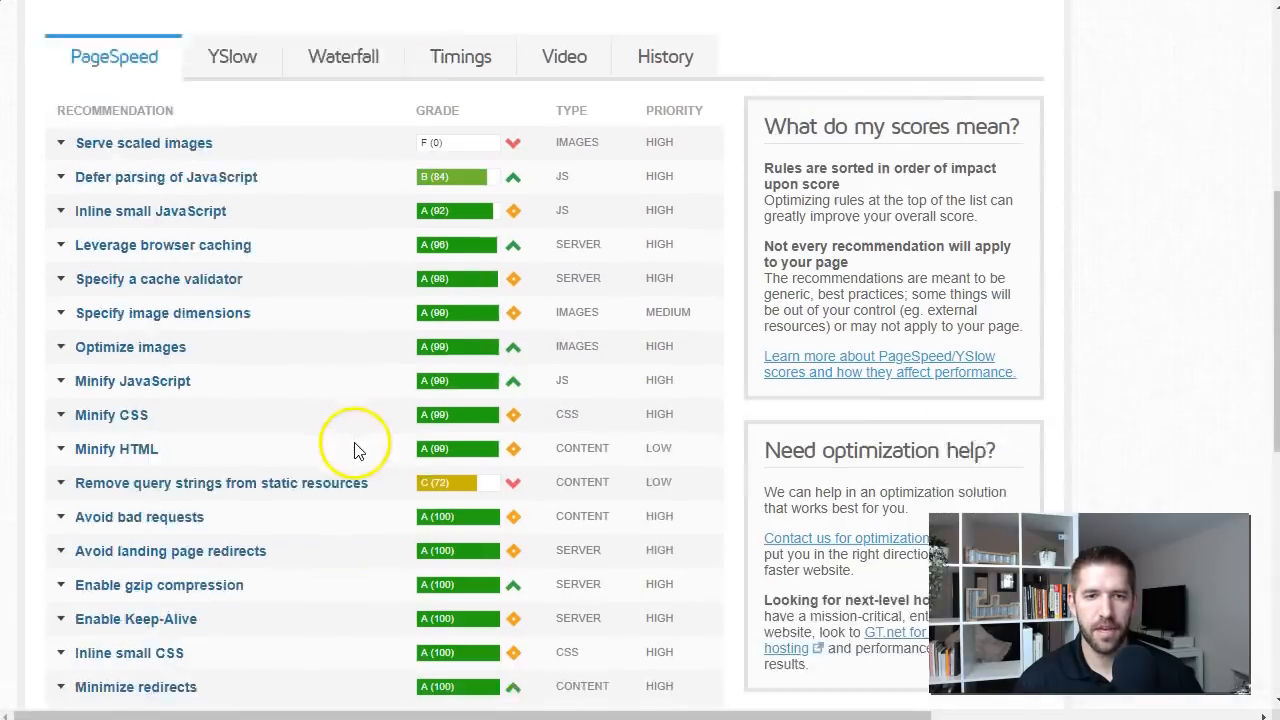
click(210, 145)
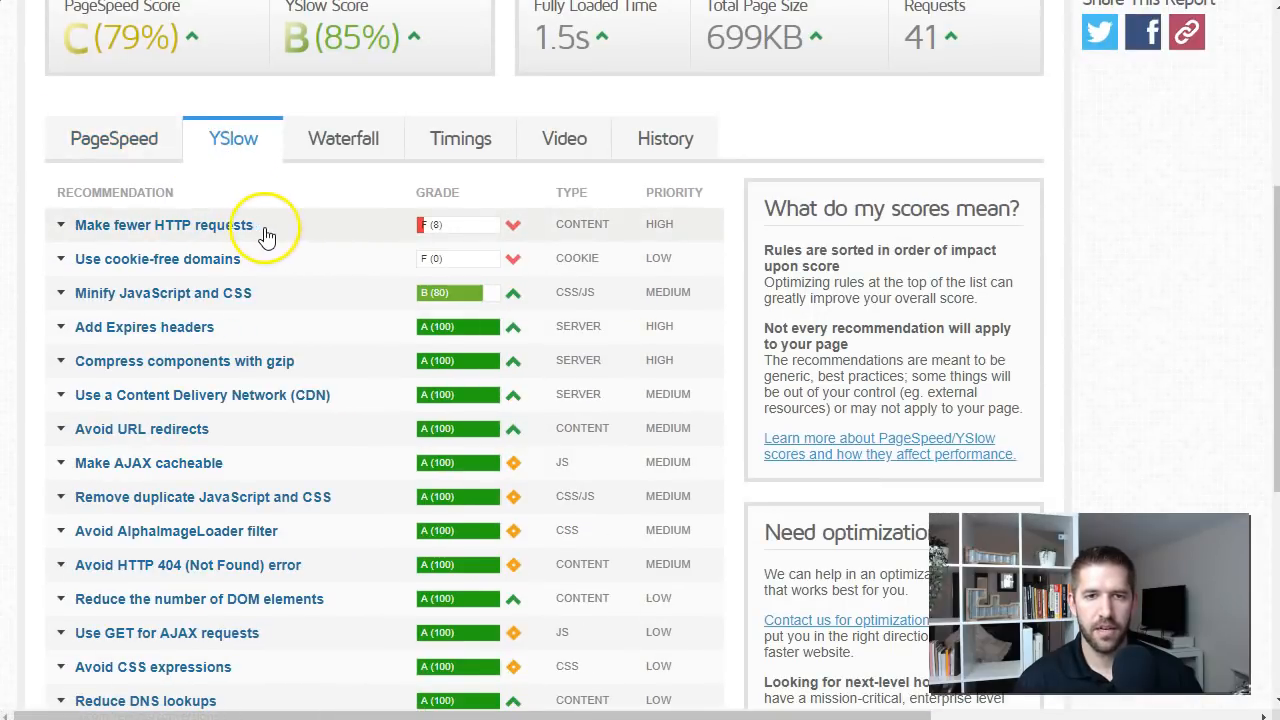
scroll(286, 323, down, 4)
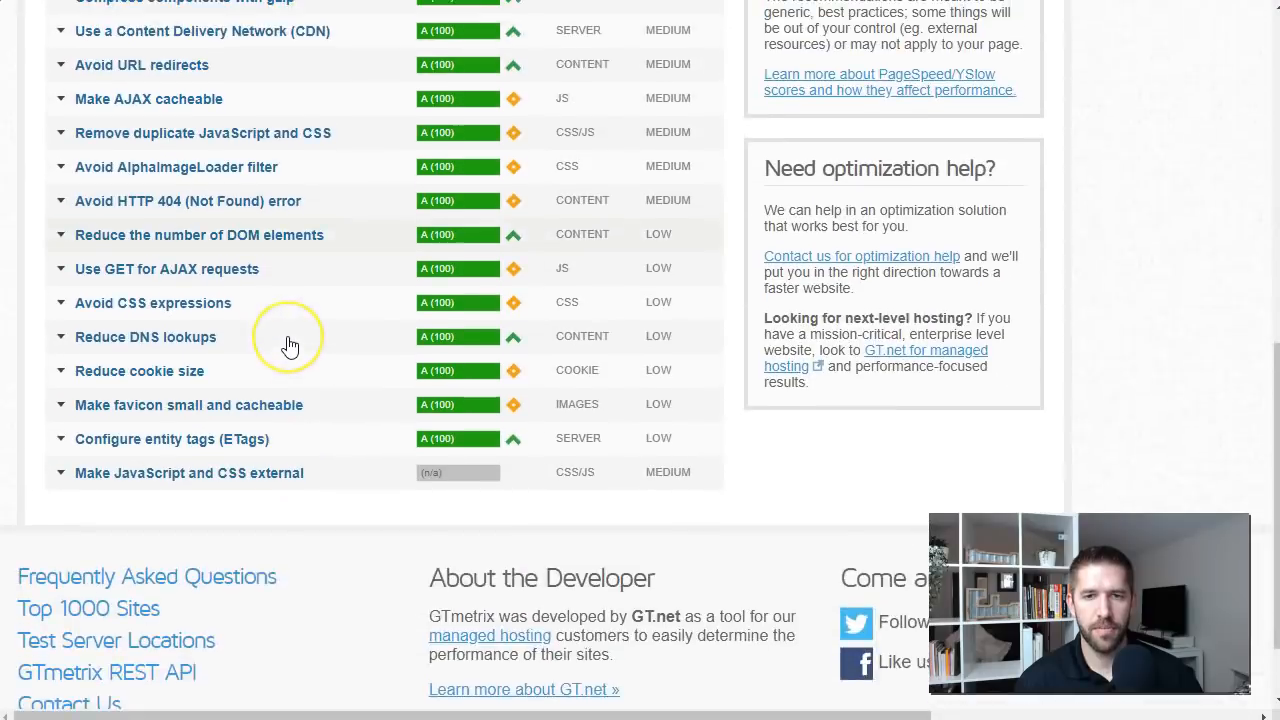
scroll(286, 343, up, 3)
scroll(288, 345, up, 2)
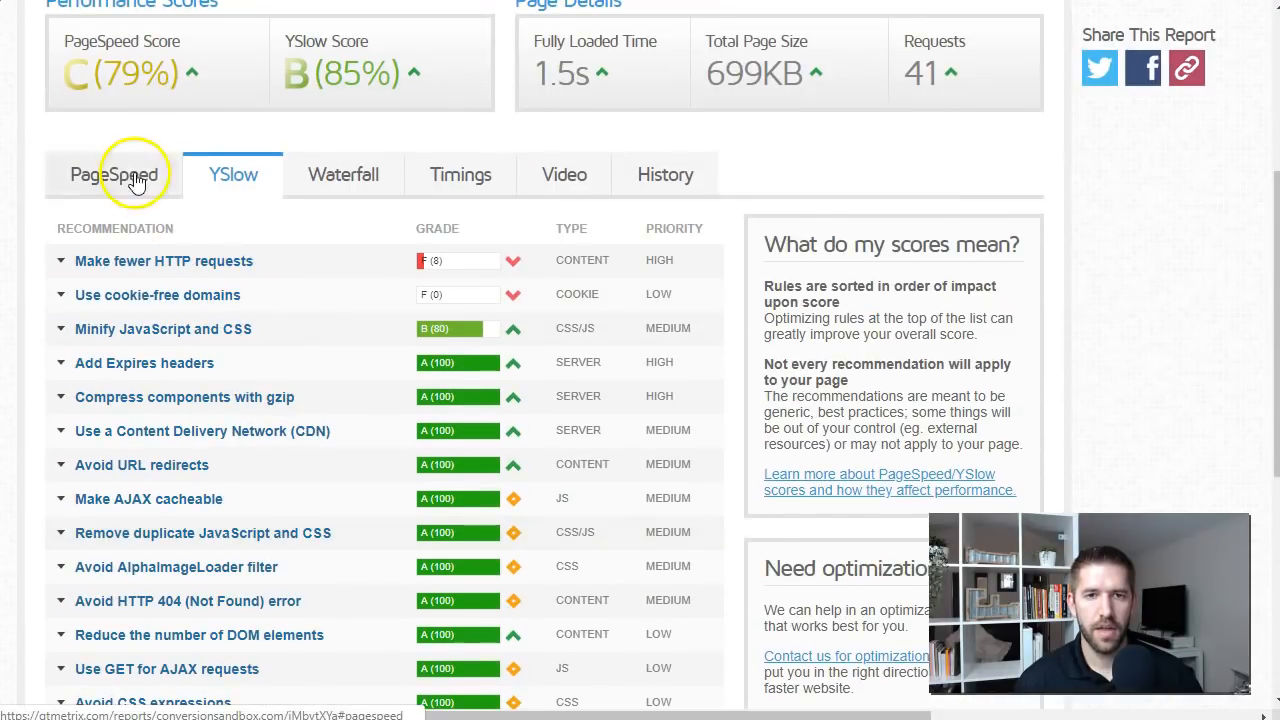
Examine the report's waterfall chart for the load times of the individual page requests
click(362, 176)
scroll(808, 537, down, 10)
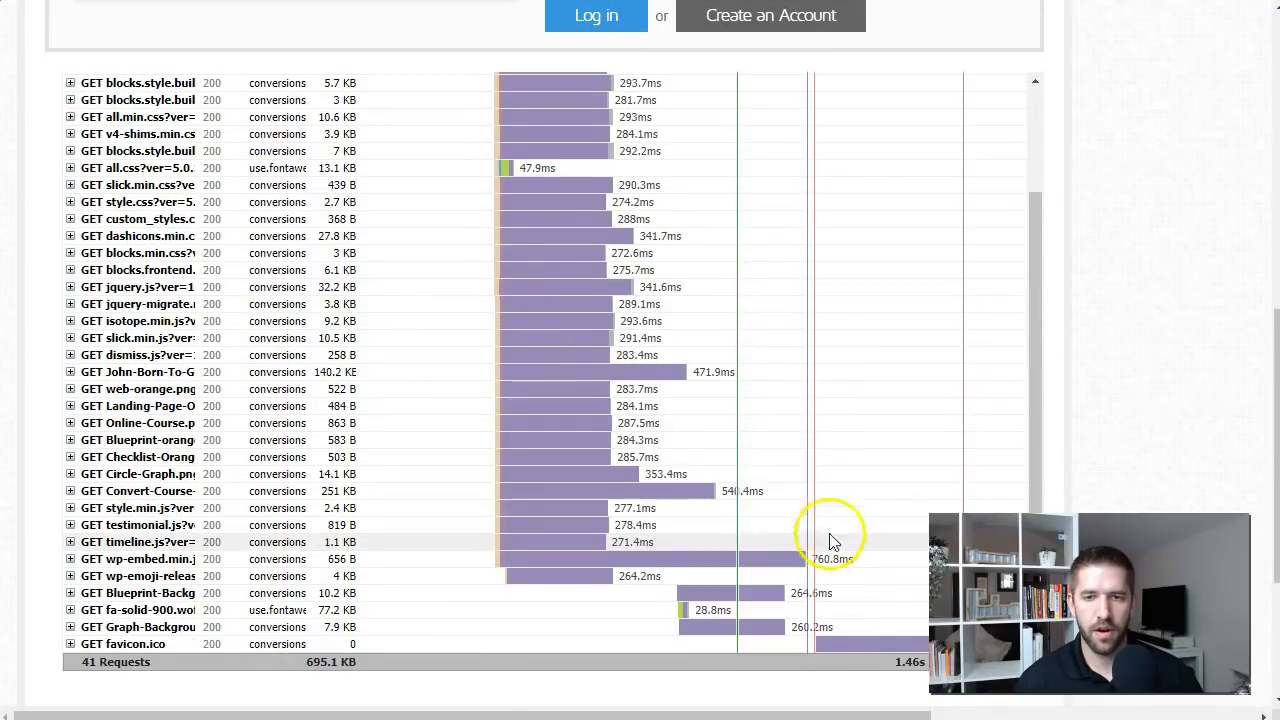
scroll(586, 400, up, 8)
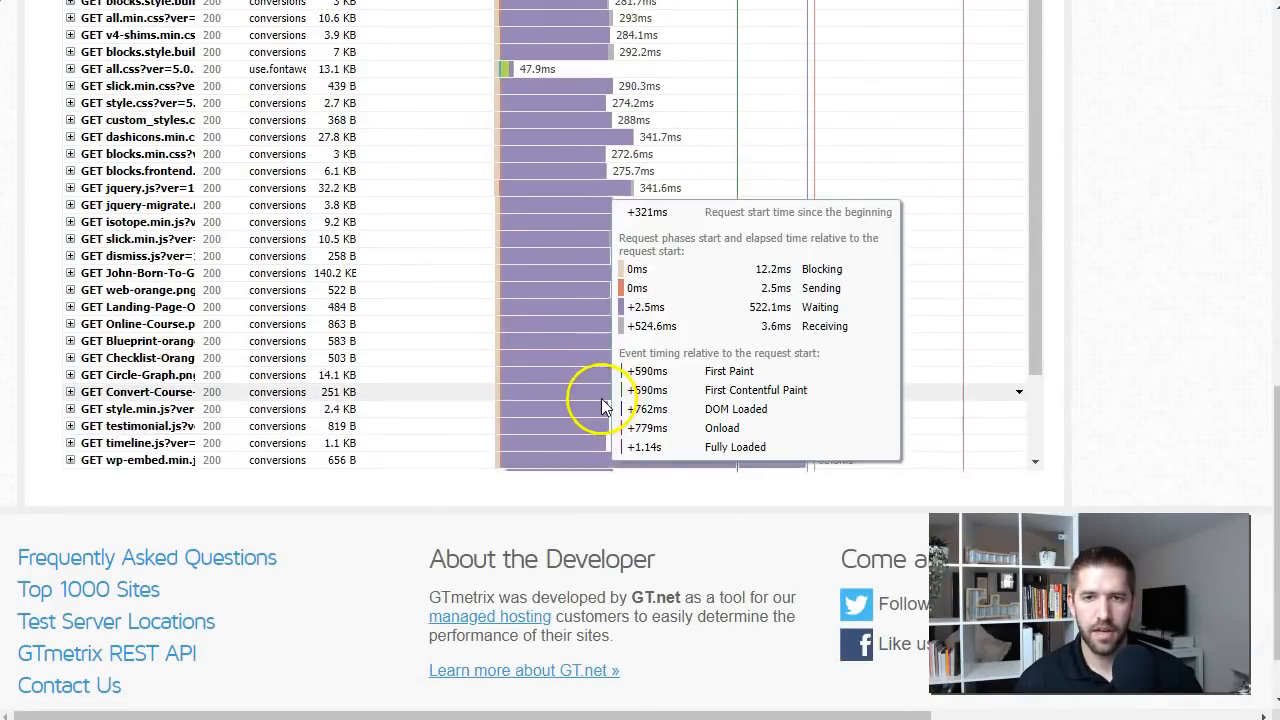
scroll(475, 313, up, 1)
scroll(514, 443, down, 5)
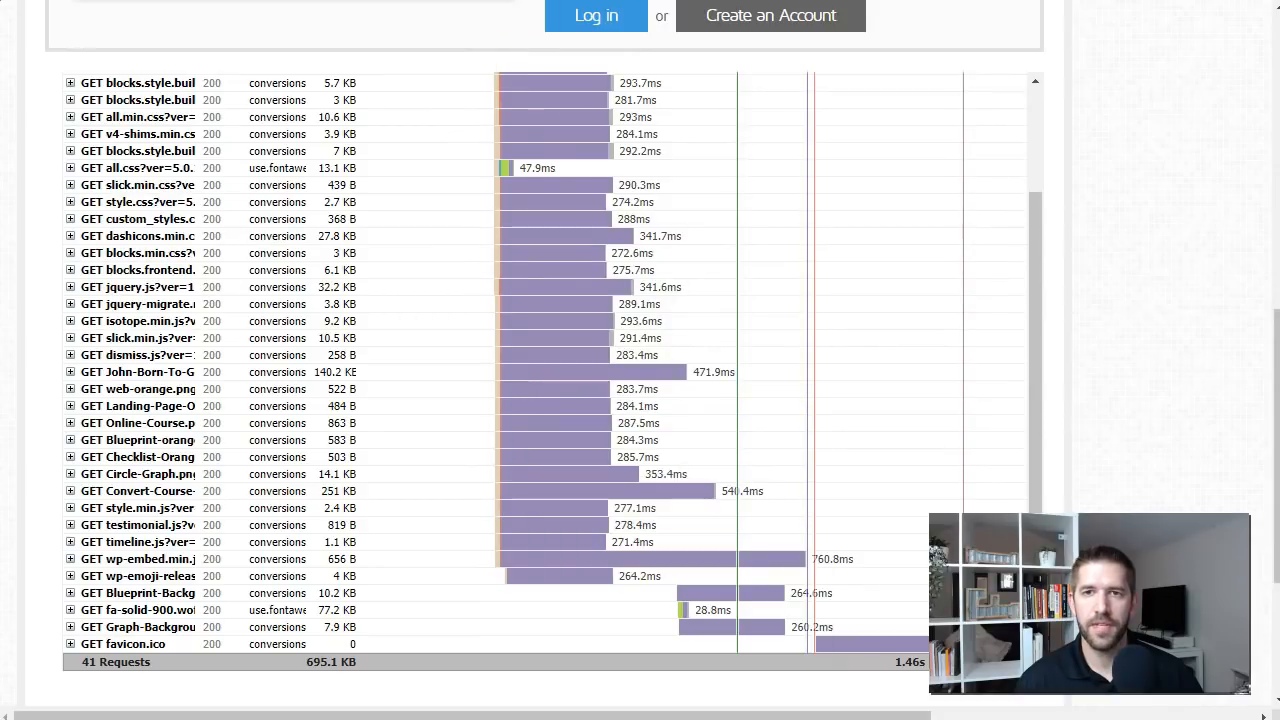
scroll(770, 280, up, 10)
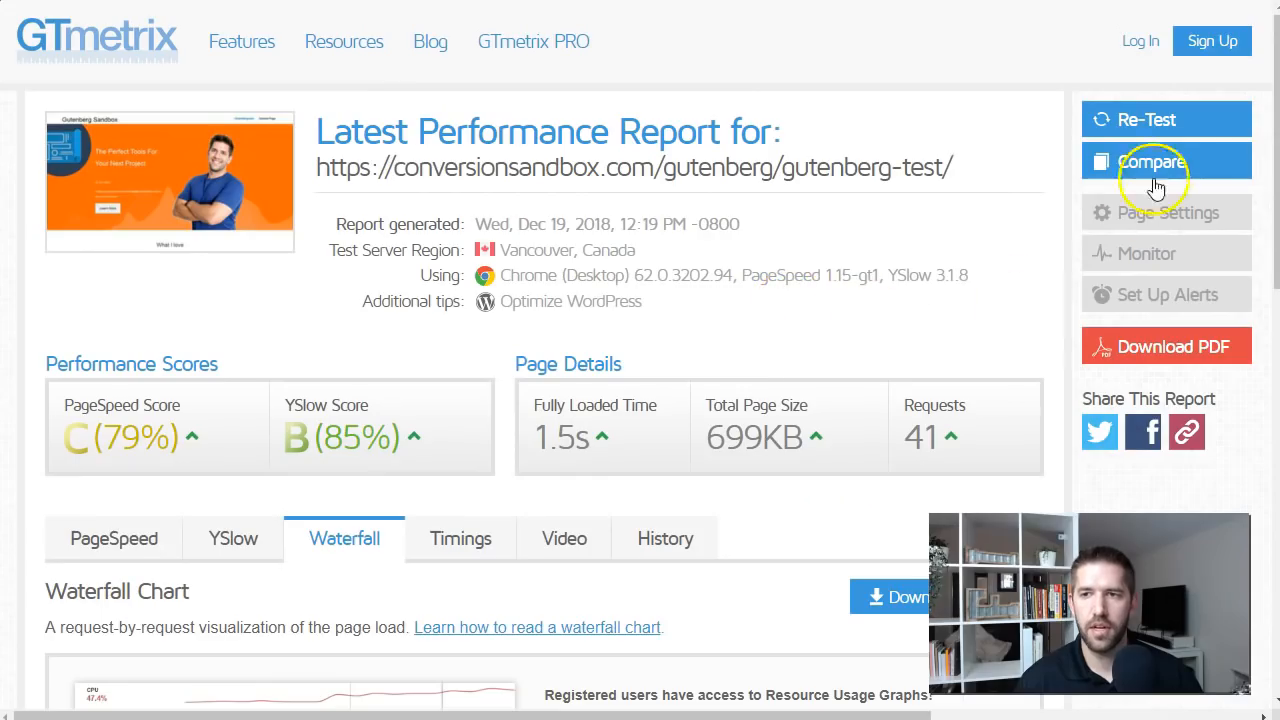
Re-test the page and review the new report's YSlow recommendations and waterfall chart
click(1143, 120)
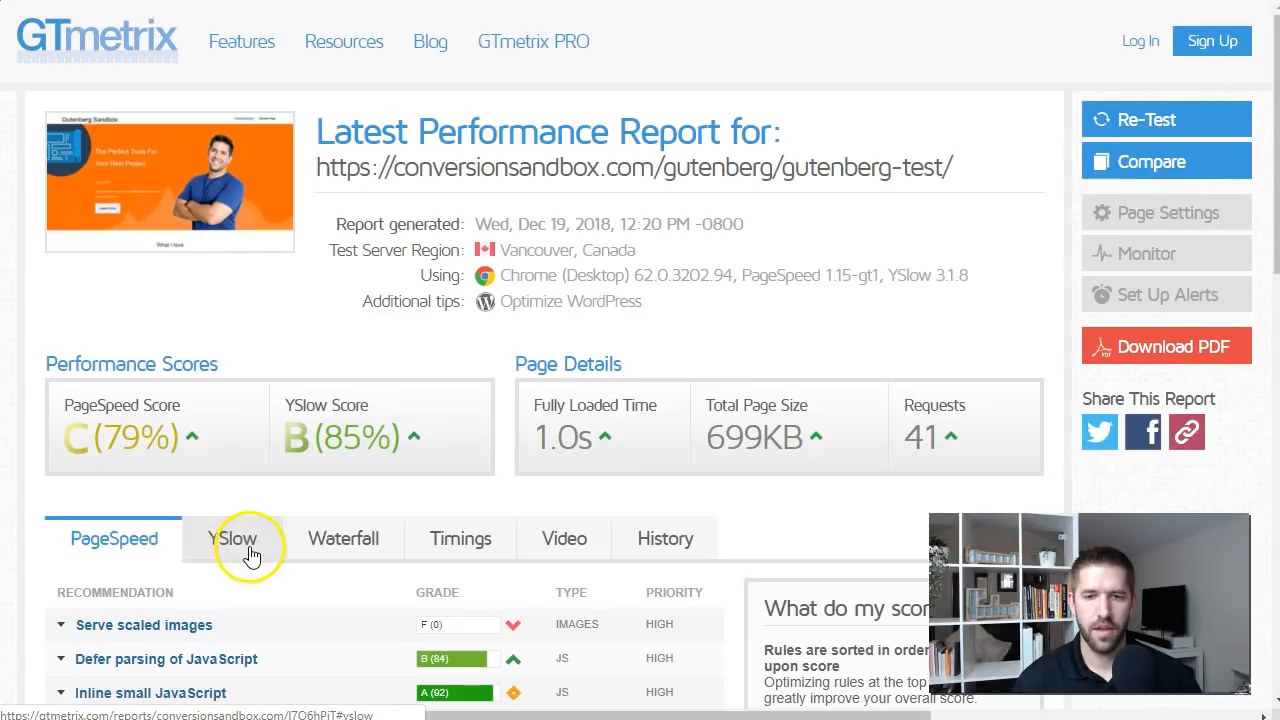
click(246, 551)
scroll(250, 553, down, 4)
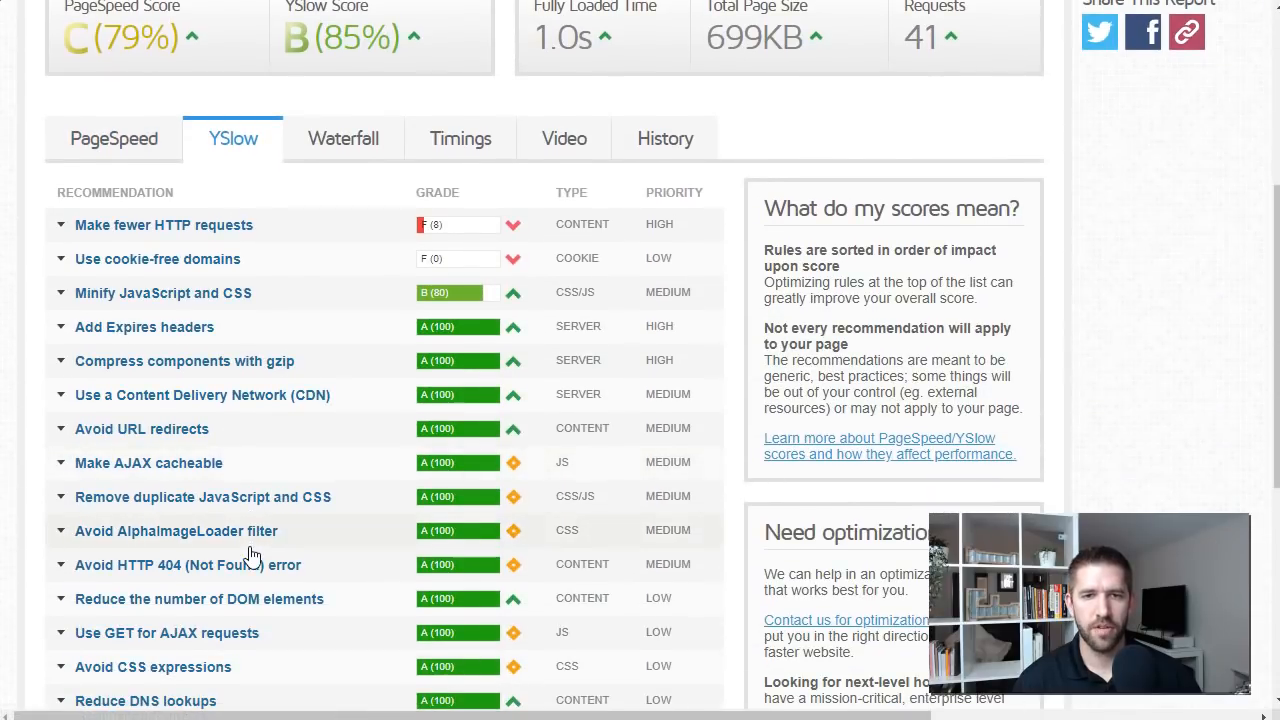
scroll(251, 555, down, 4)
scroll(251, 551, up, 5)
click(300, 240)
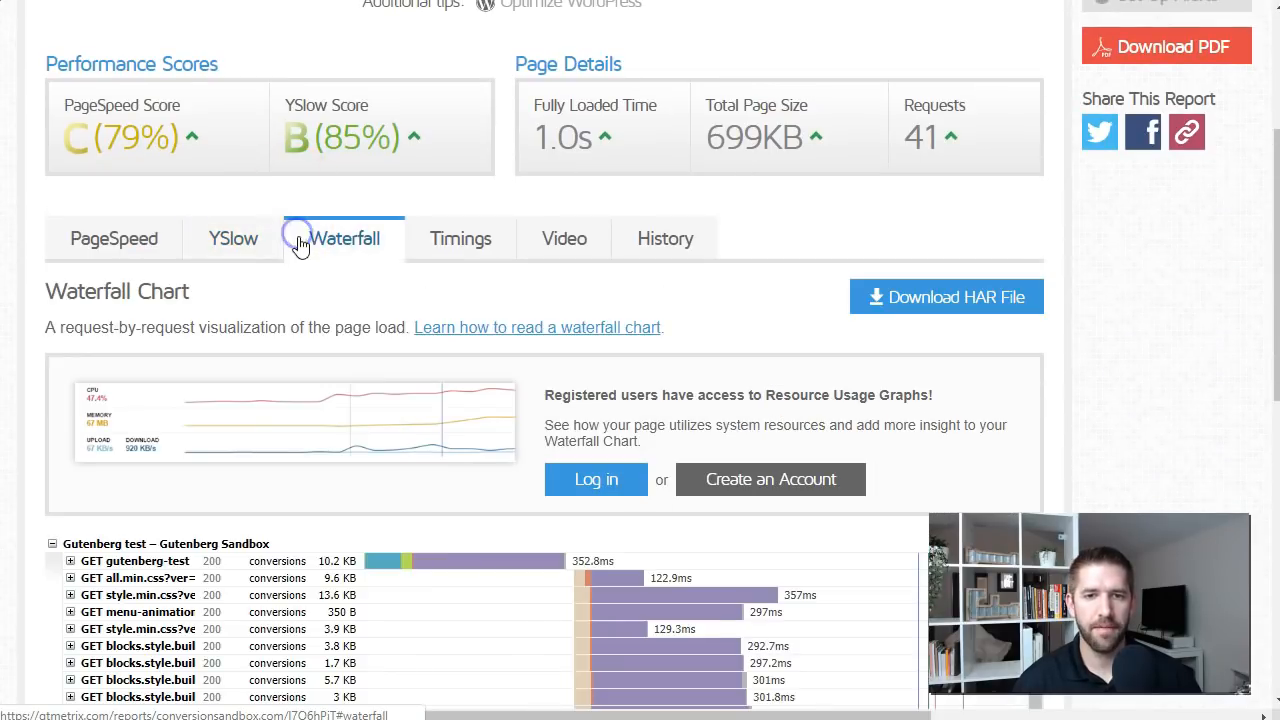
scroll(510, 633, down, 6)
scroll(560, 545, down, 3)
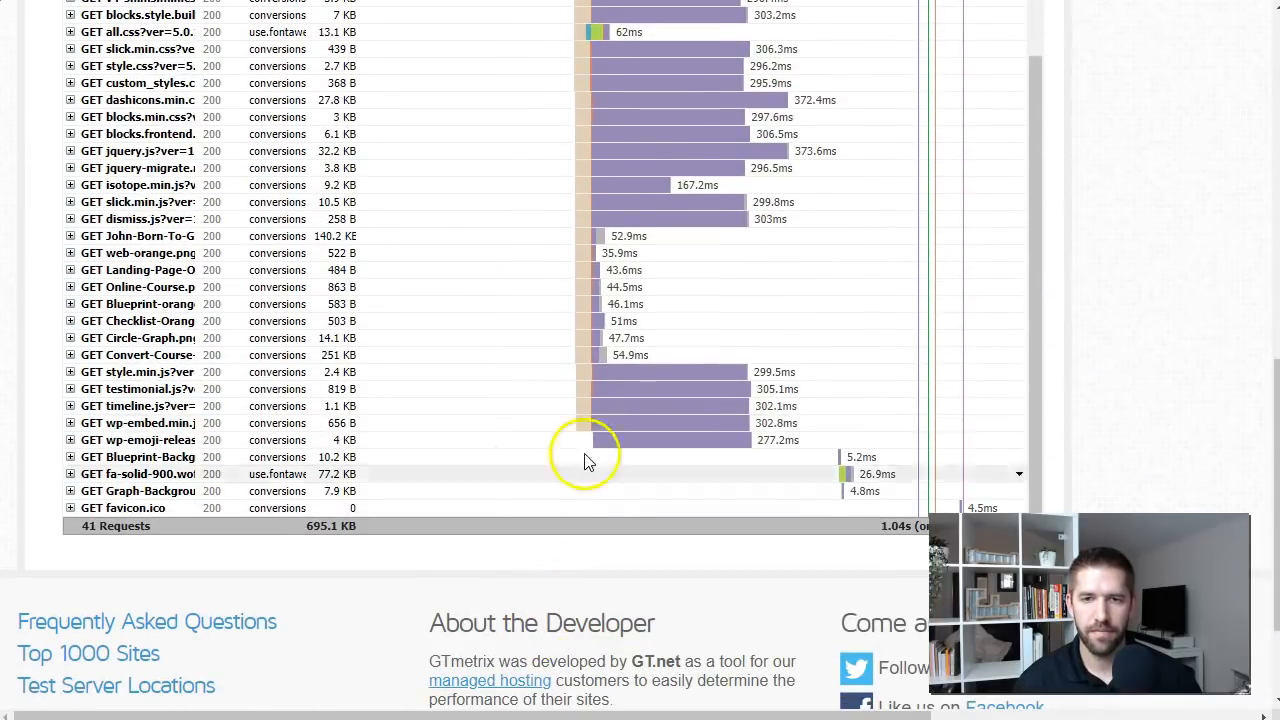
scroll(586, 491, up, 8)
scroll(627, 497, up, 4)
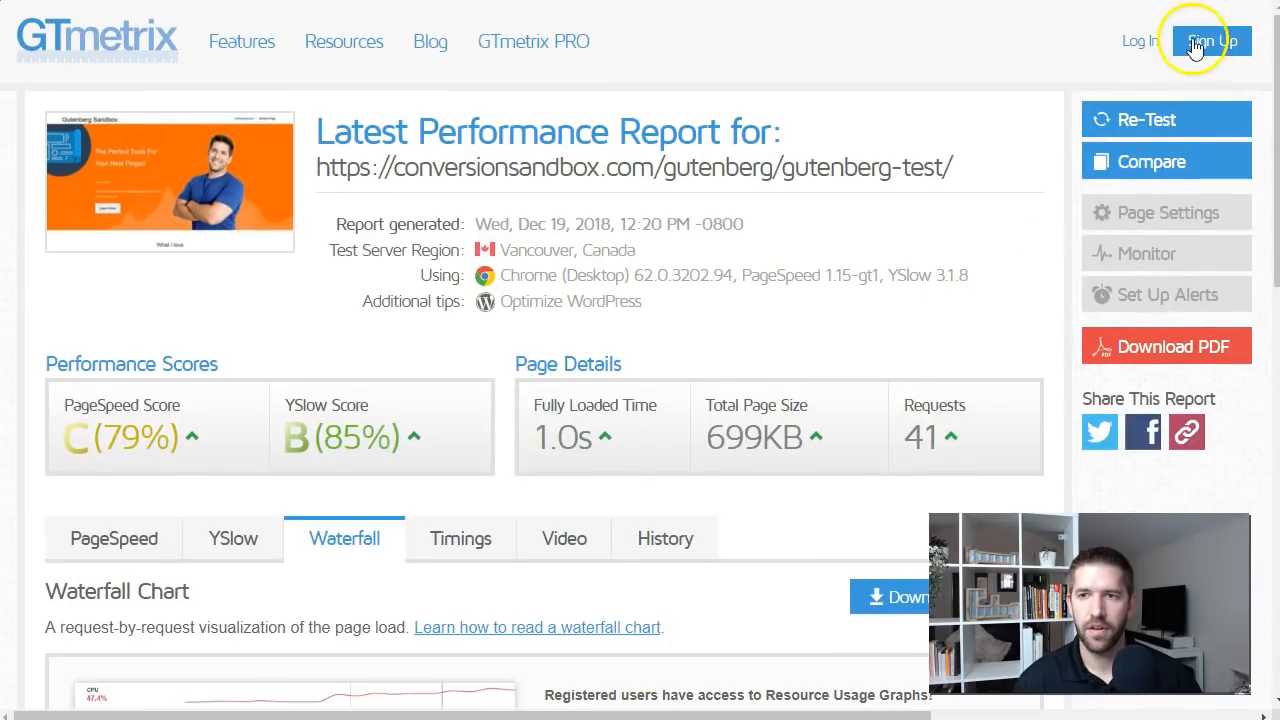
Run another re-test and record 1.5, 1 and 0.8 as Speed Tests 1 to 3 under Astra Theme + Gutenberg in Google Sheets
click(1143, 117)
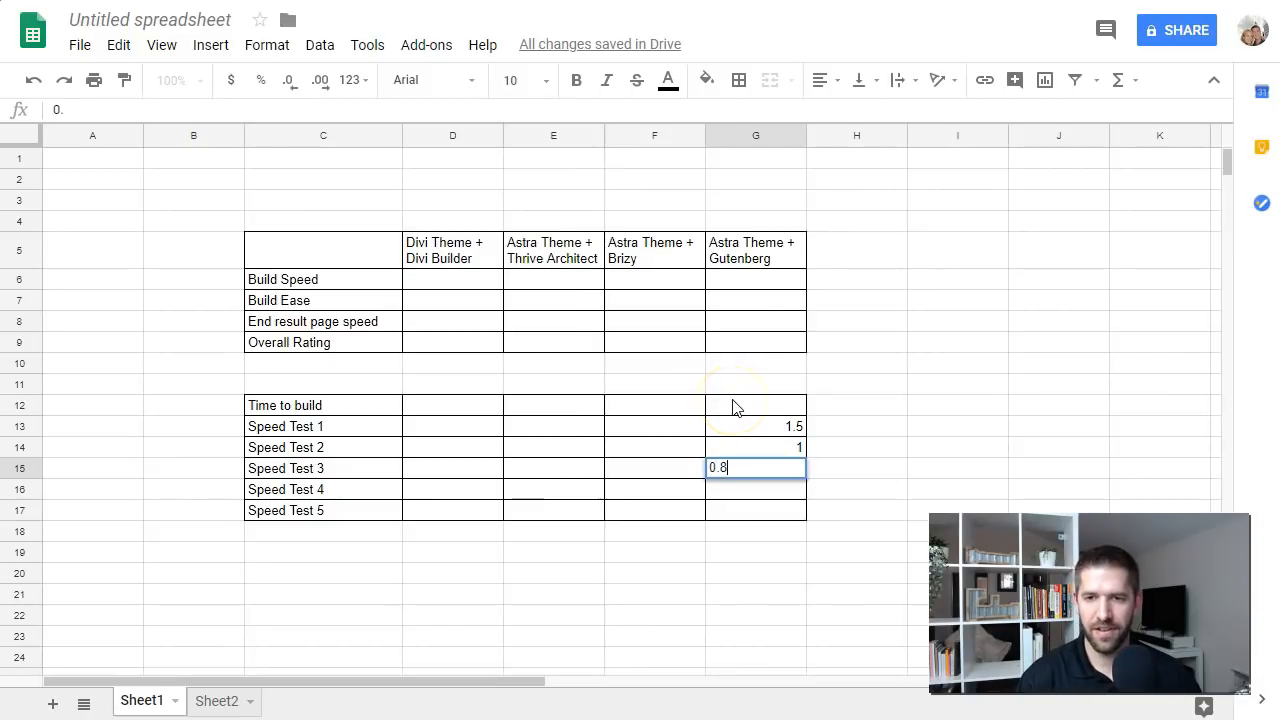
key(Return)
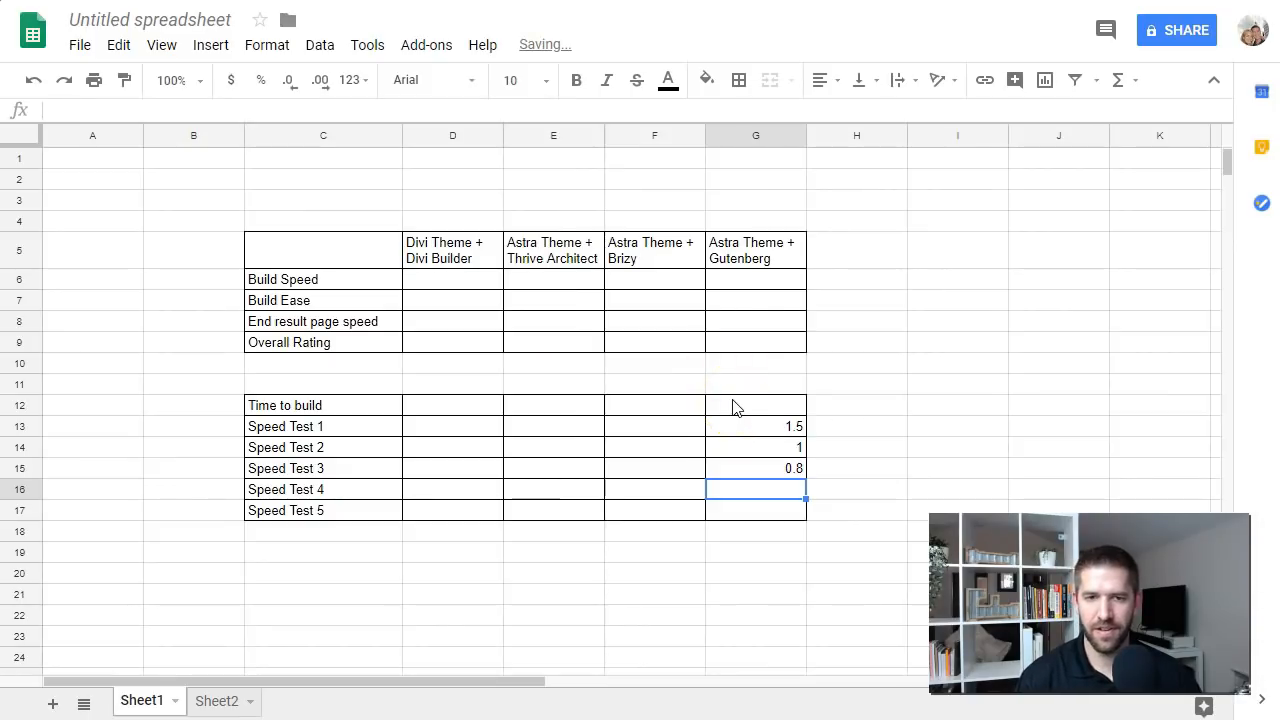
Return to GTmetrix, re-test the page again and inspect the new report's load time and waterfall chart
click(1120, 122)
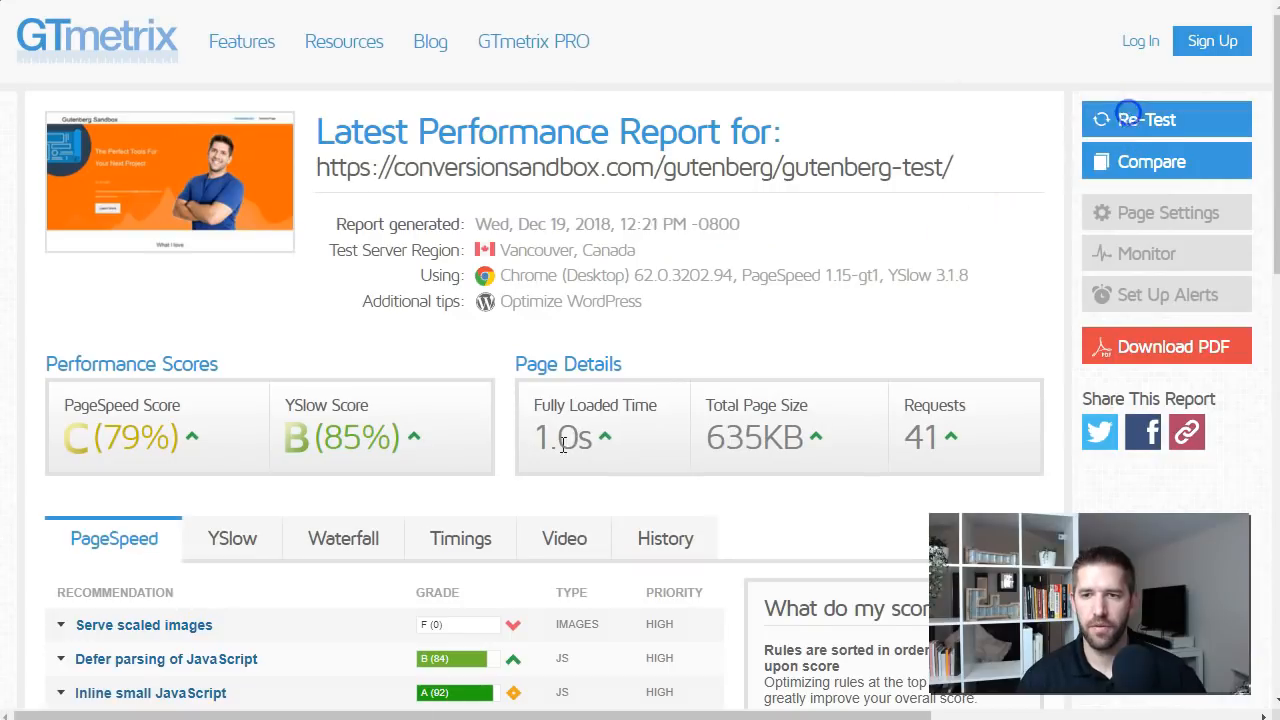
scroll(557, 471, down, 3)
click(215, 250)
click(338, 245)
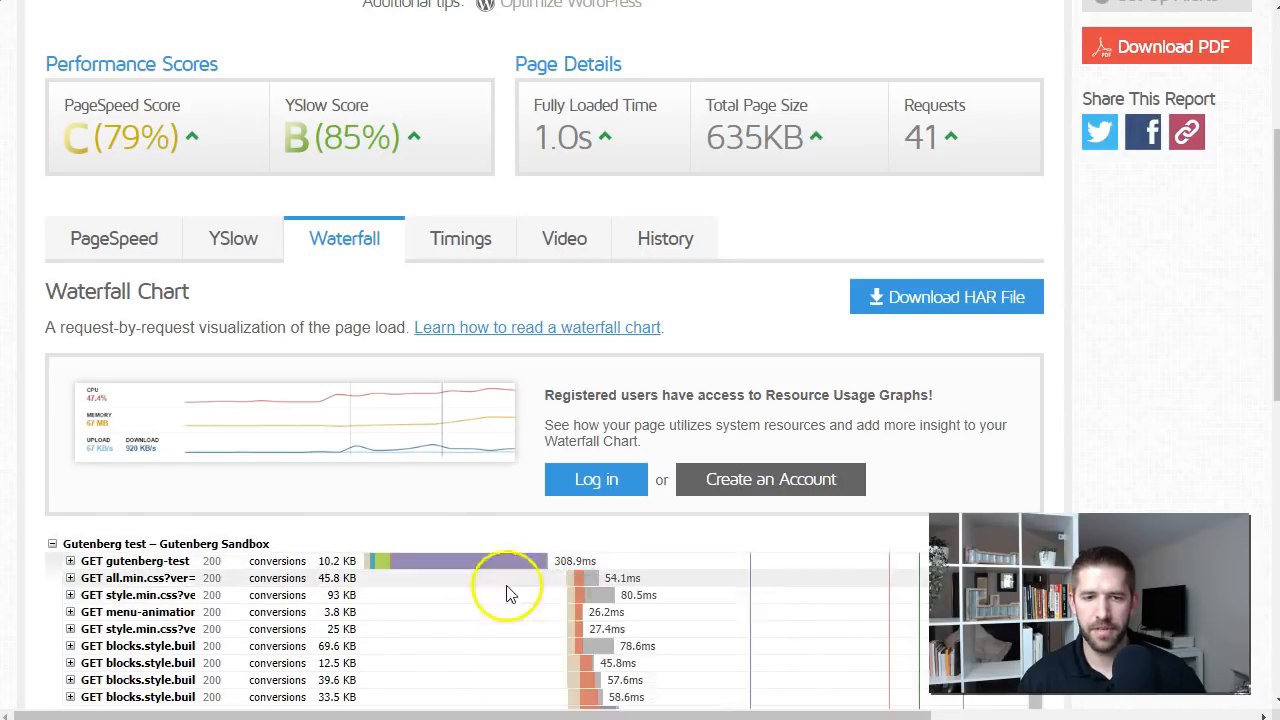
scroll(508, 591, down, 9)
scroll(728, 630, up, 6)
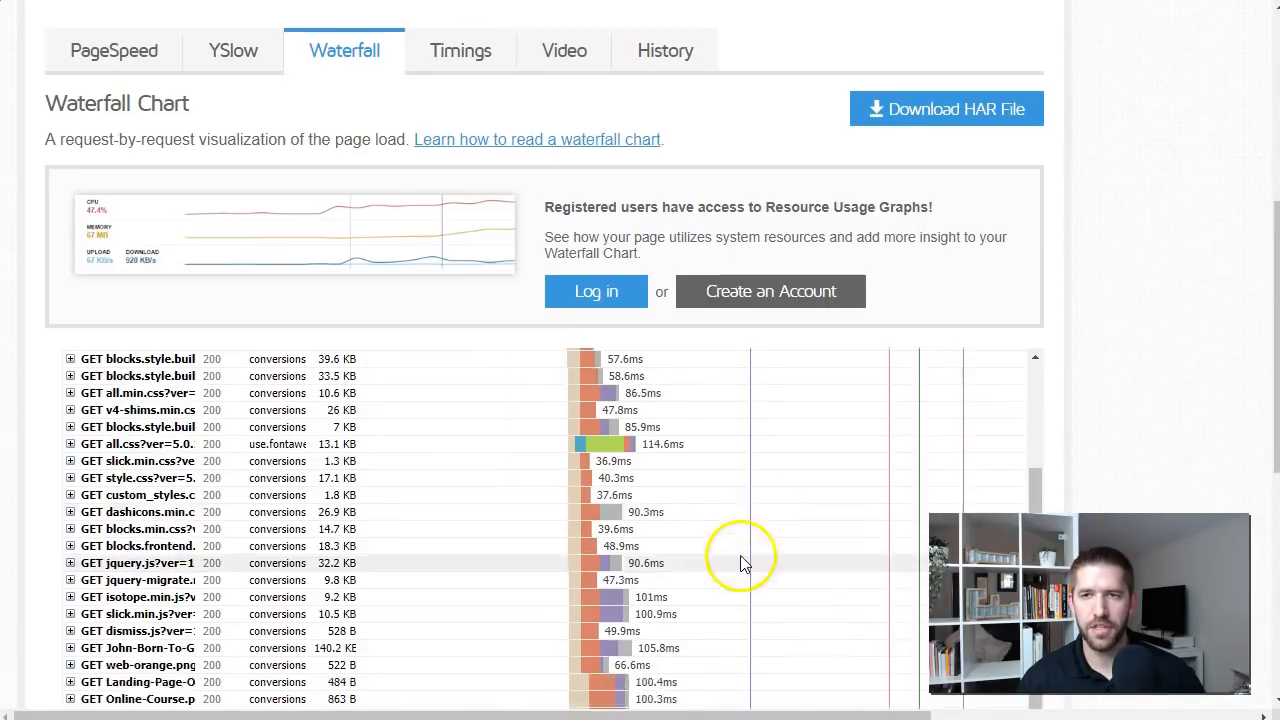
scroll(771, 400, up, 5)
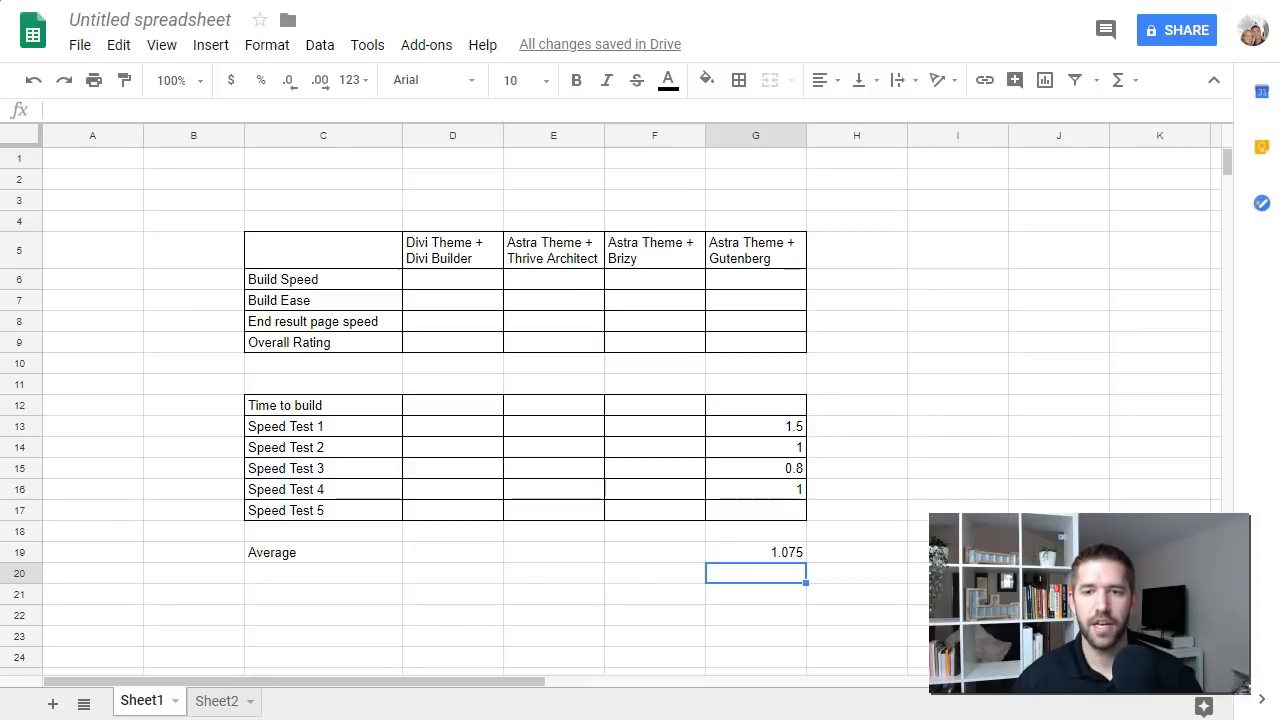
In Google Sheets, record 0.8 as Speed Test 5 under Astra Theme + Gutenberg and select that column's average
key(Up)
key(Up)
key(Up)
text(0.8)
key(Return)
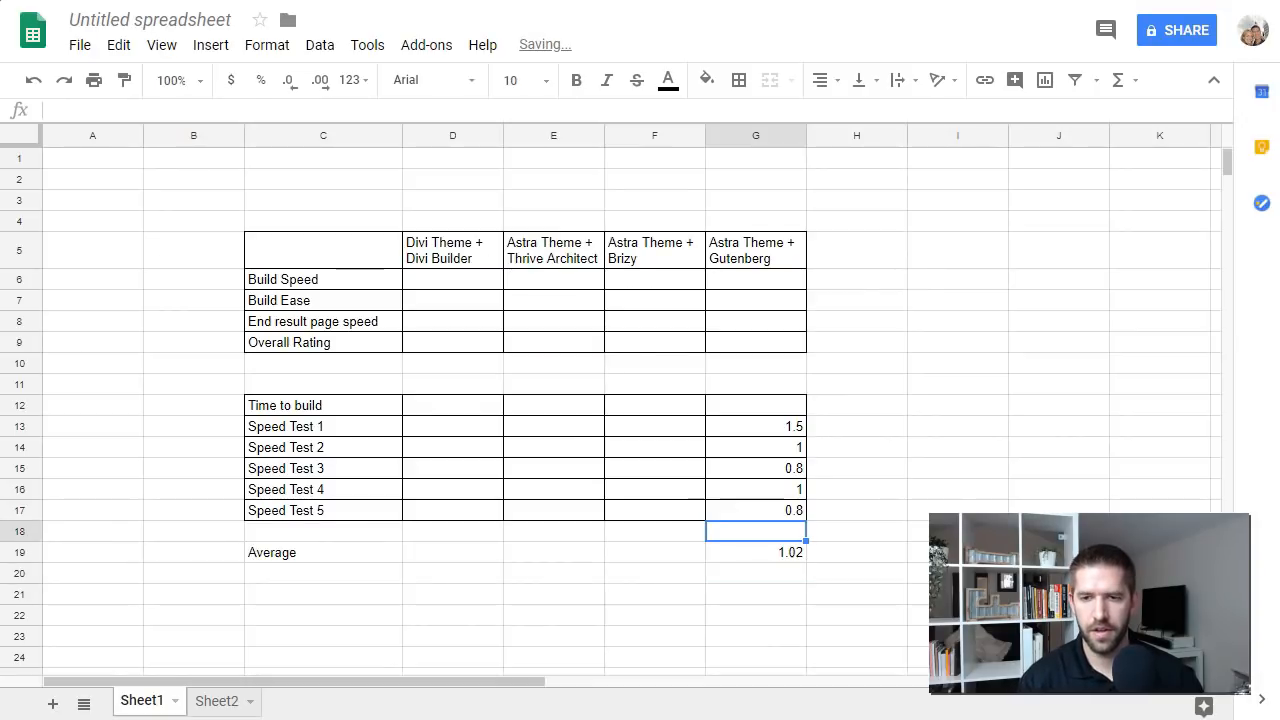
click(757, 551)
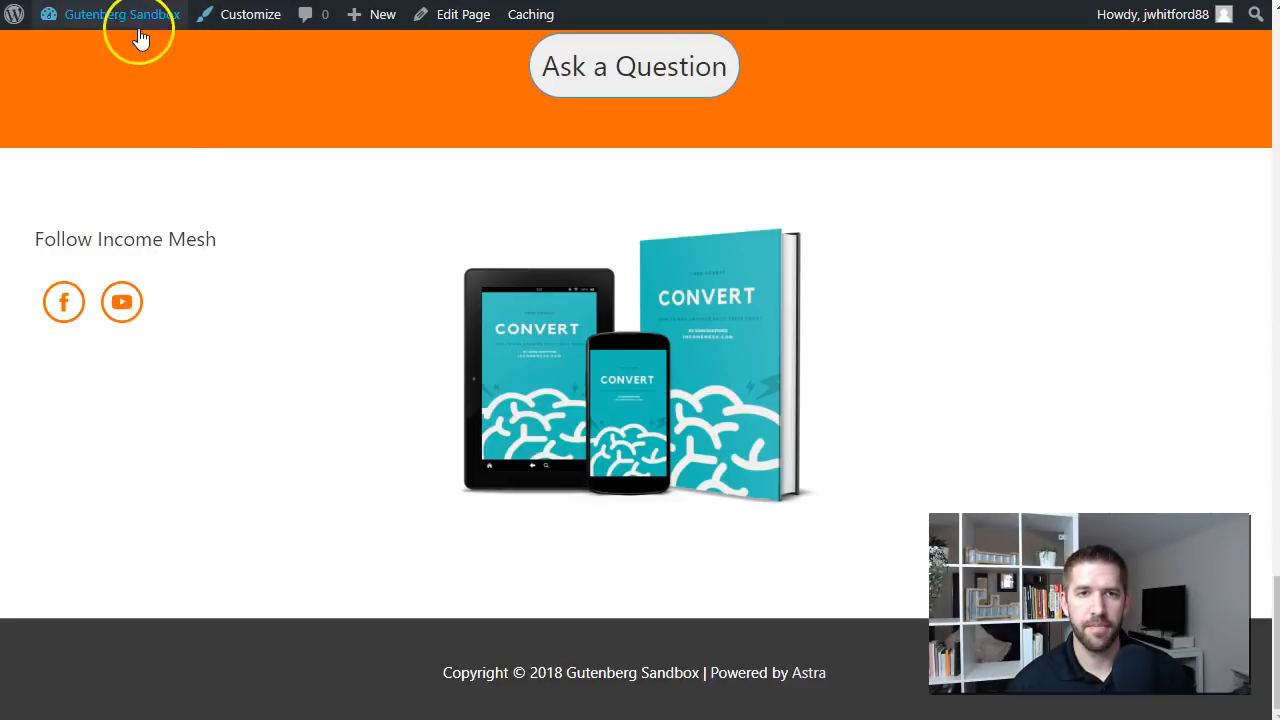
Switch back to the published page and open the site's WordPress dashboard
mouse_move(133, 16)
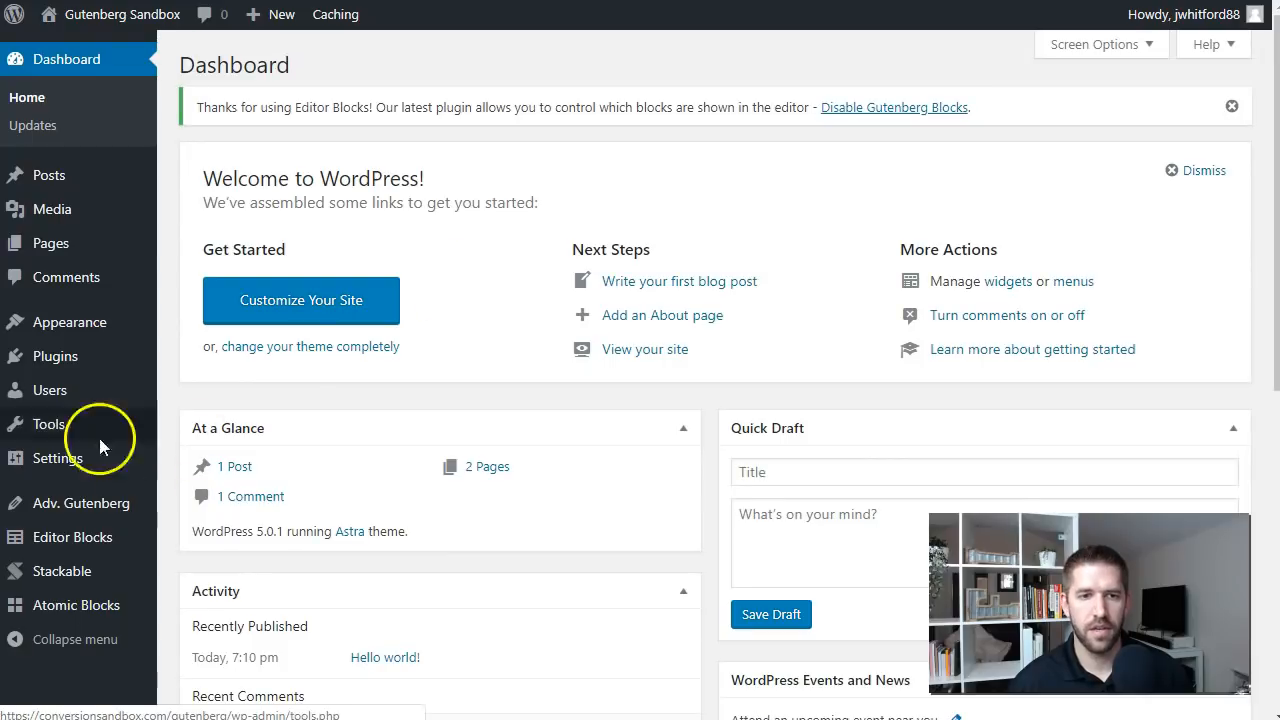
Open the site's installed plugins list and review the Gutenberg block plugins in use
mouse_move(57, 357)
click(195, 362)
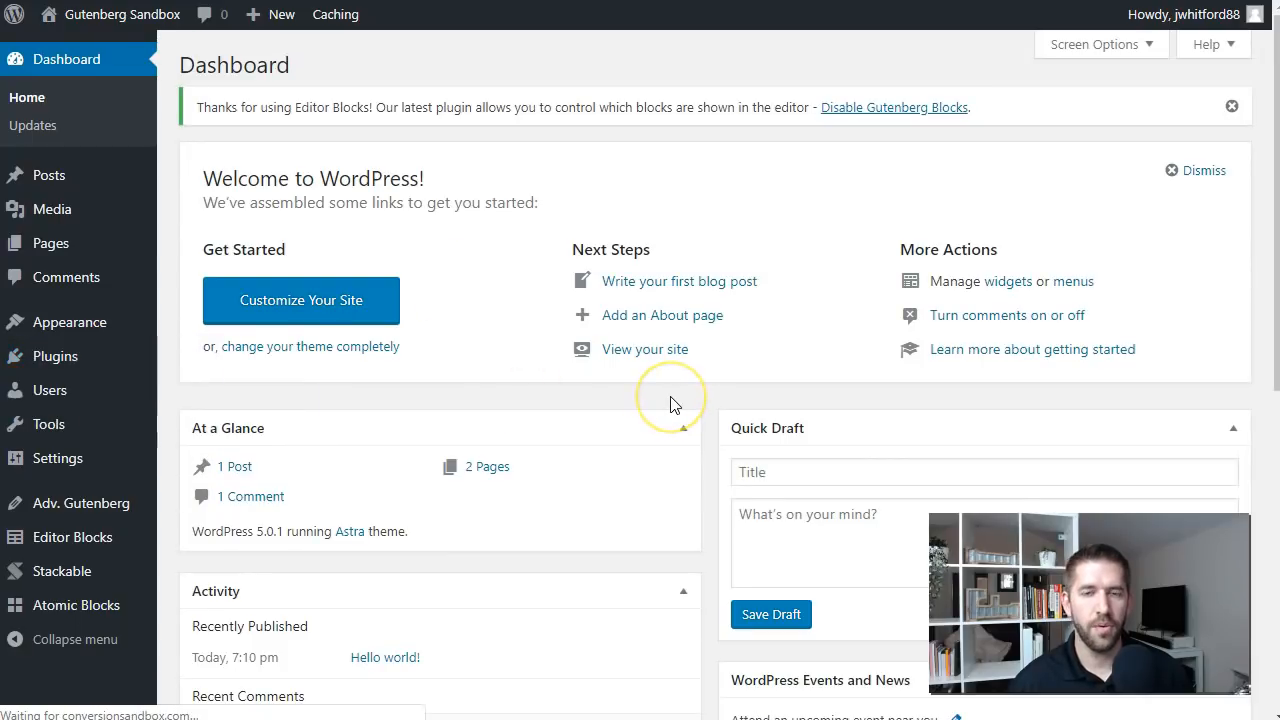
scroll(389, 337, down, 1)
scroll(389, 337, down, 1)
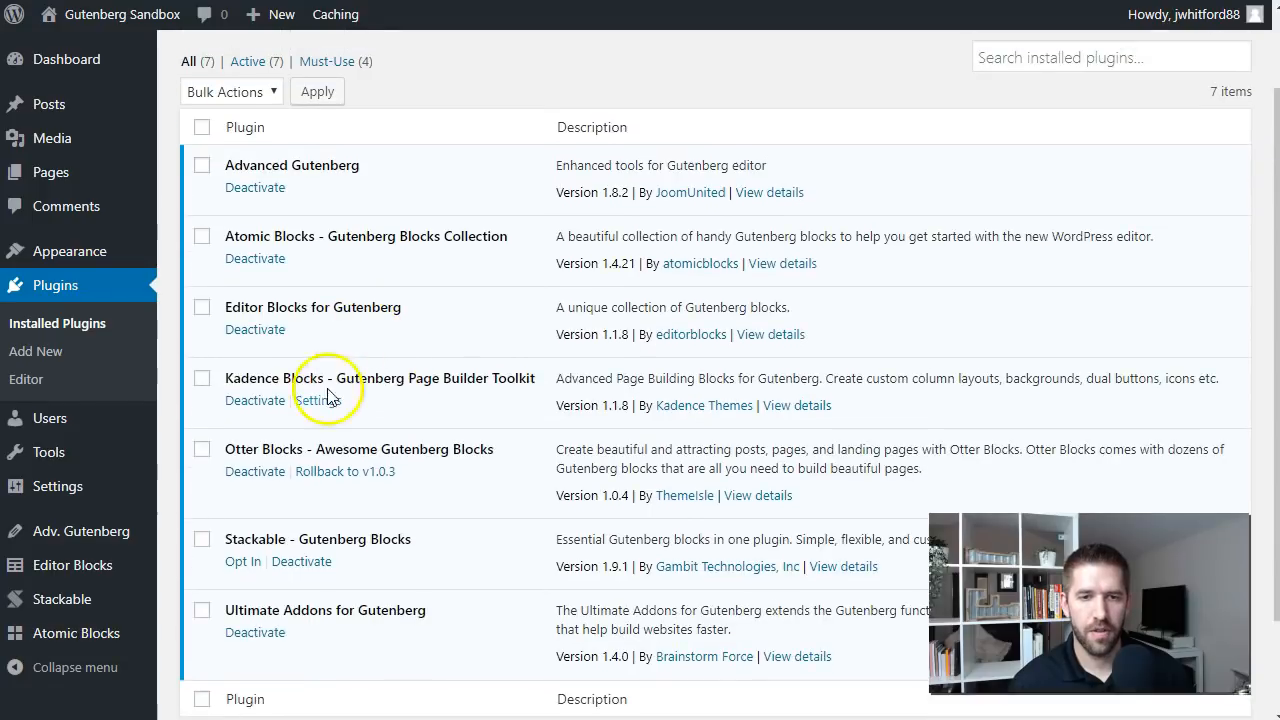
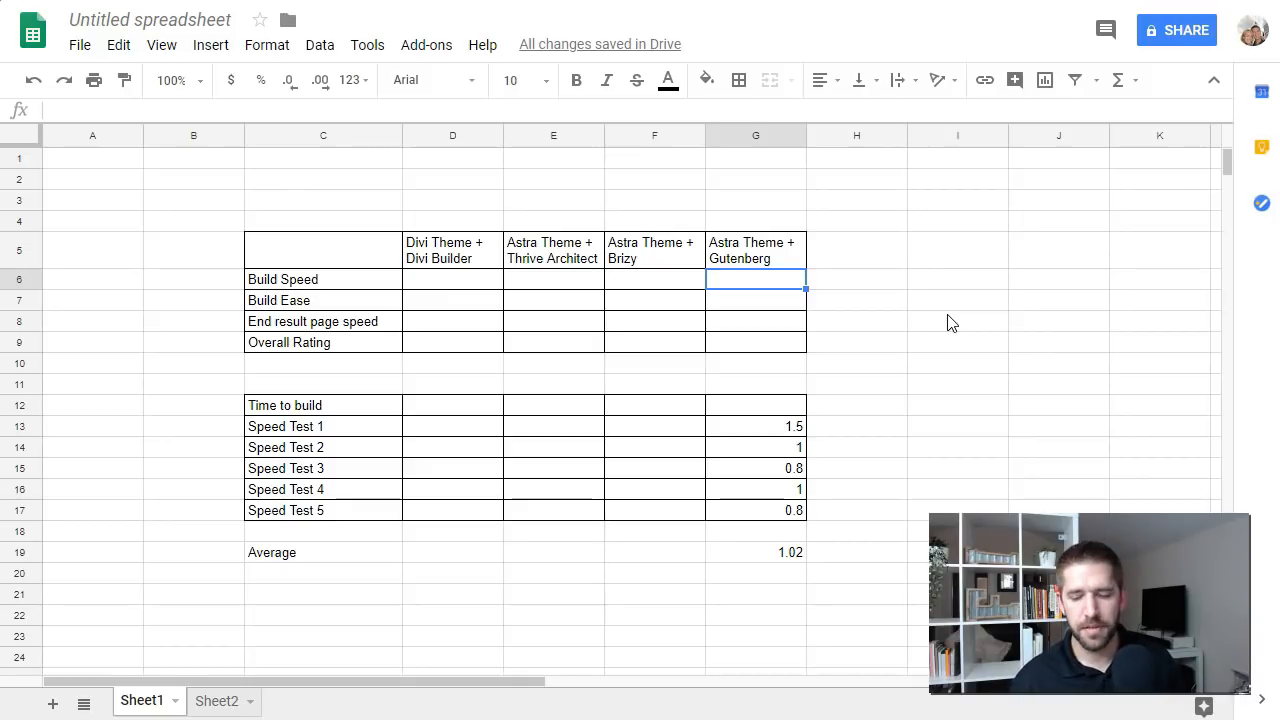
In Google Sheets, rate Astra Theme + Gutenberg 7 for Build Speed, 8 for Build Ease and 10 for End result page speed
text(7)
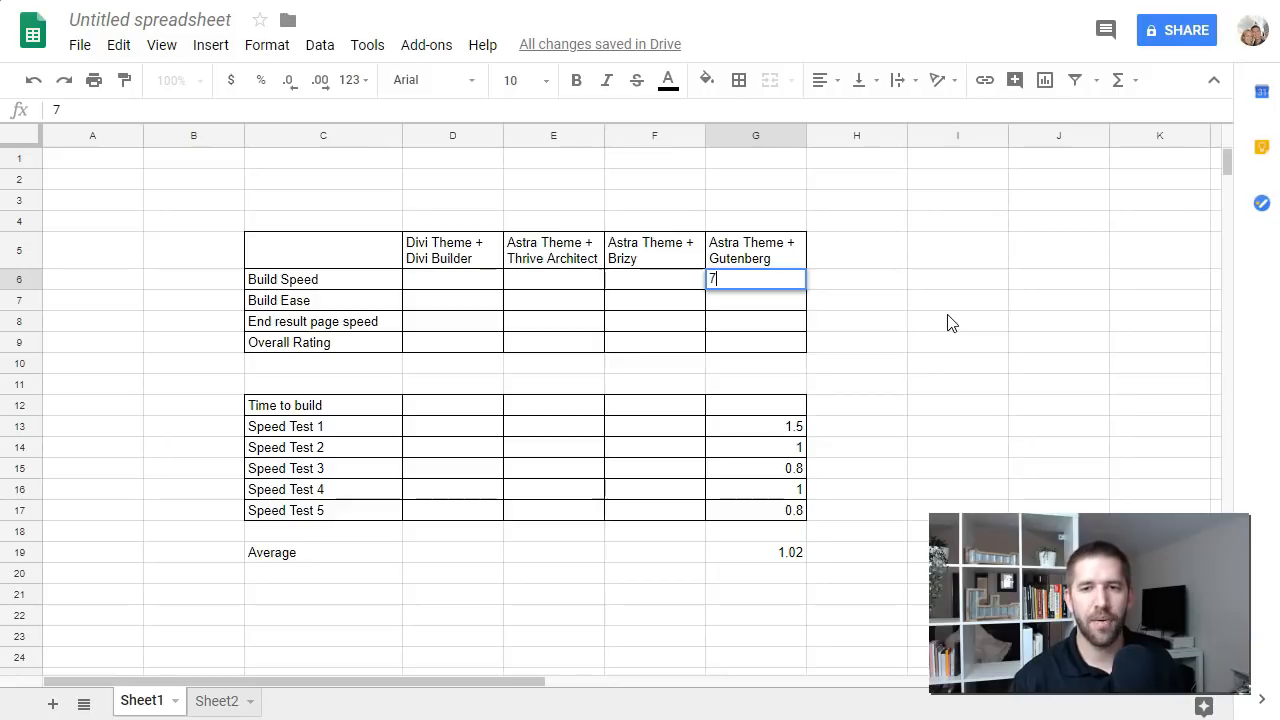
key(Return)
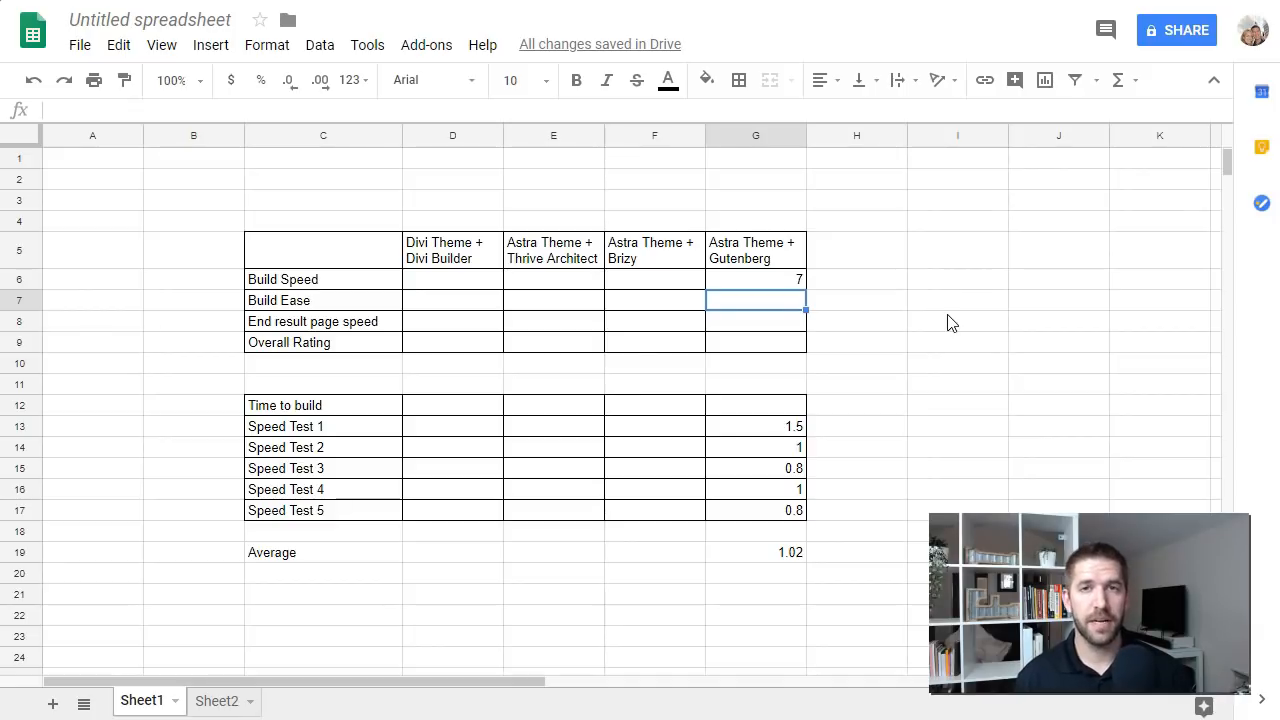
text(8)
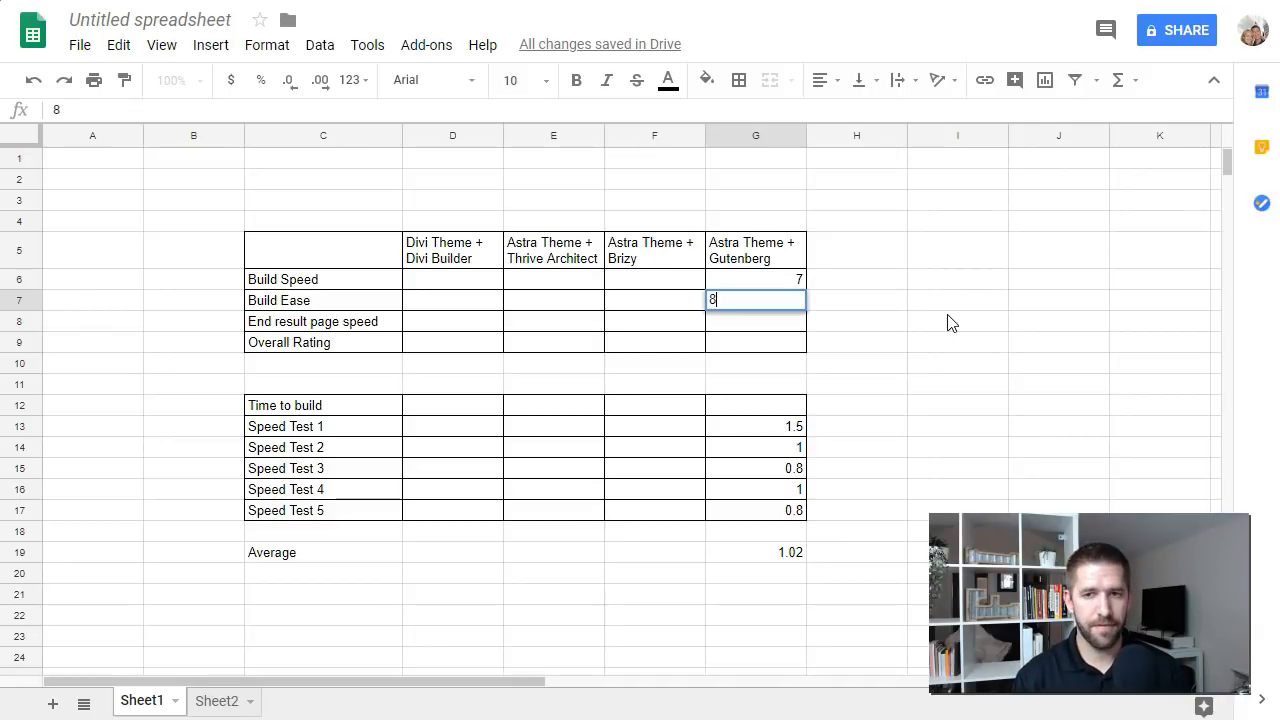
key(Return)
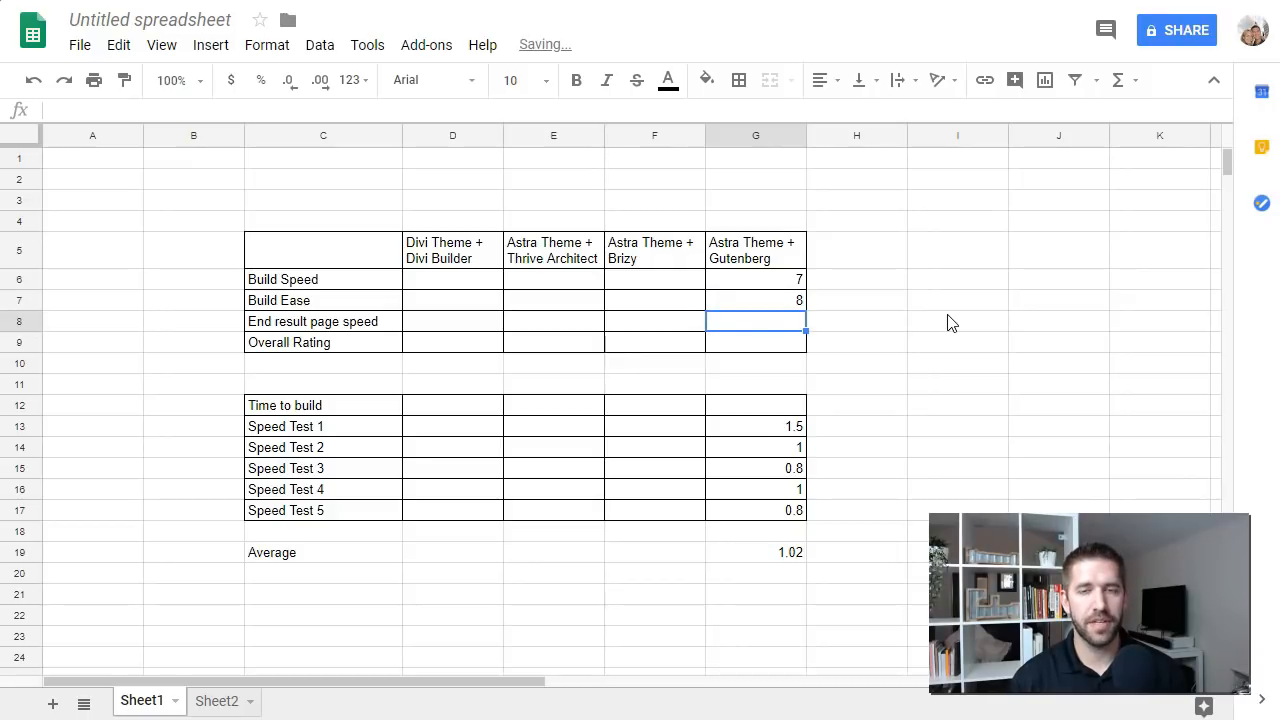
key(Up)
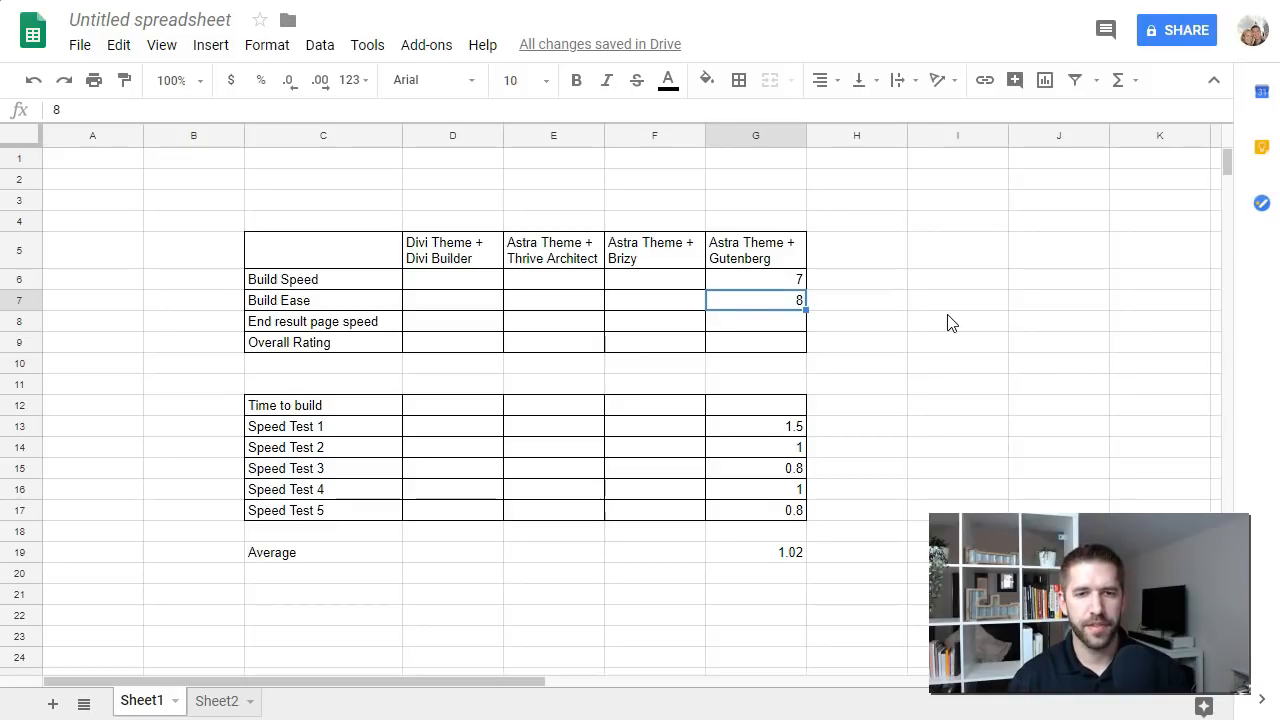
key(Down)
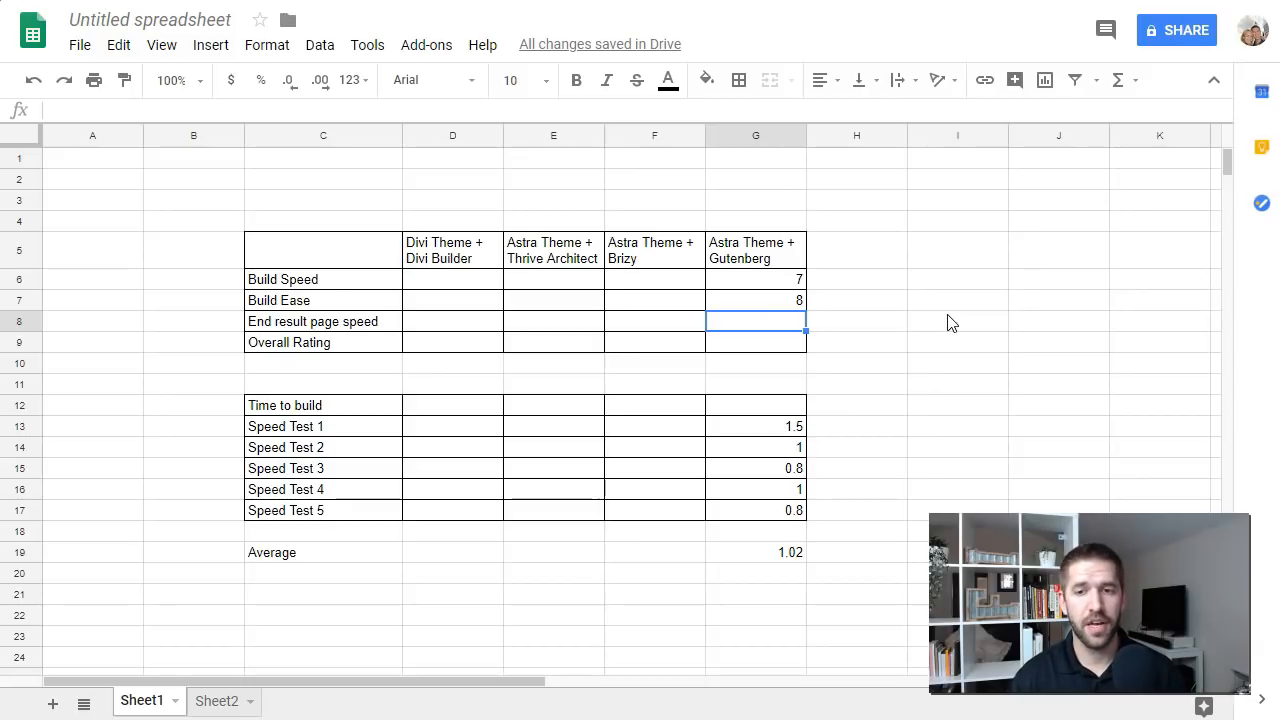
text(10)
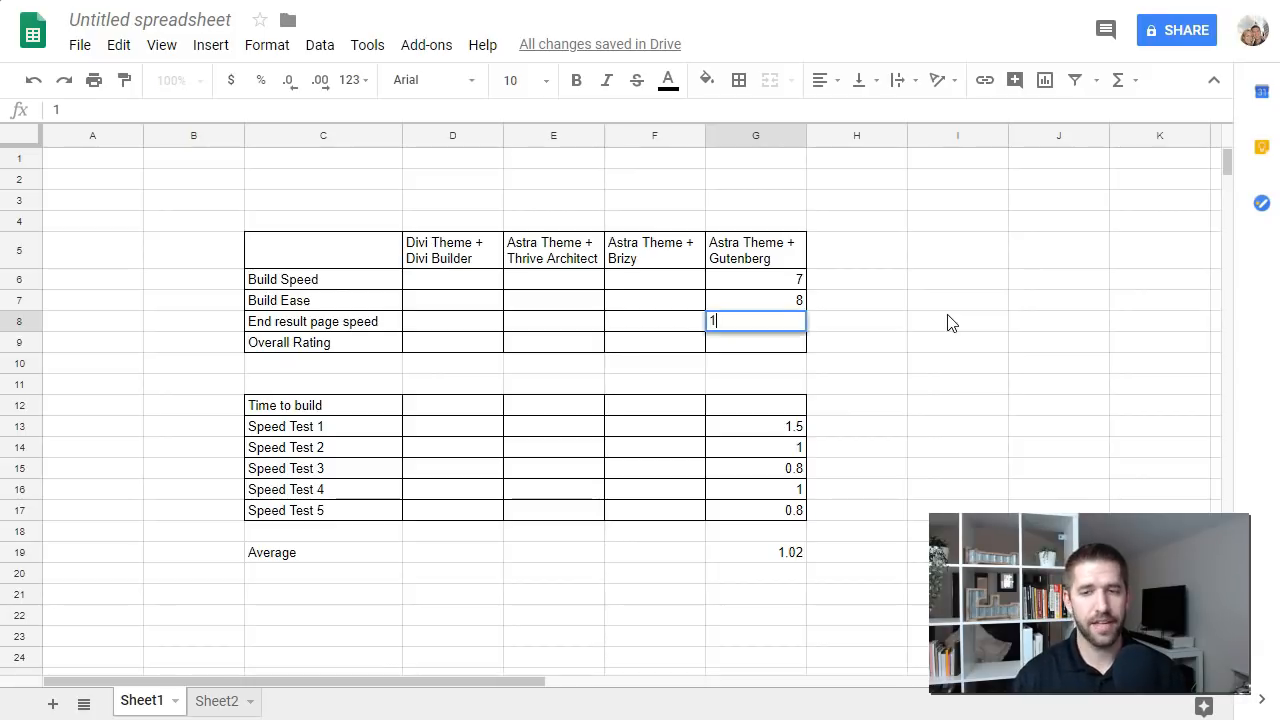
key(Return)
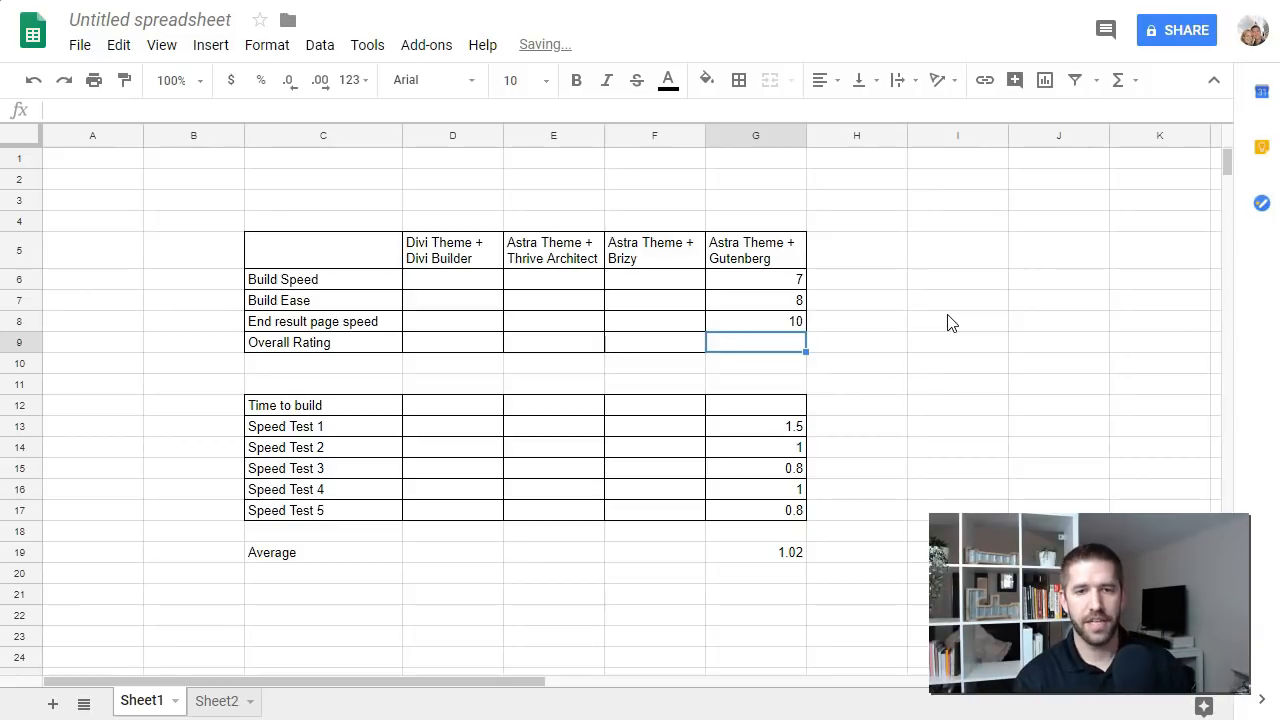
Calculate the Overall Rating for Astra Theme + Gutenberg with an AVERAGE formula over the three ratings above it
text(=AVERAGE()
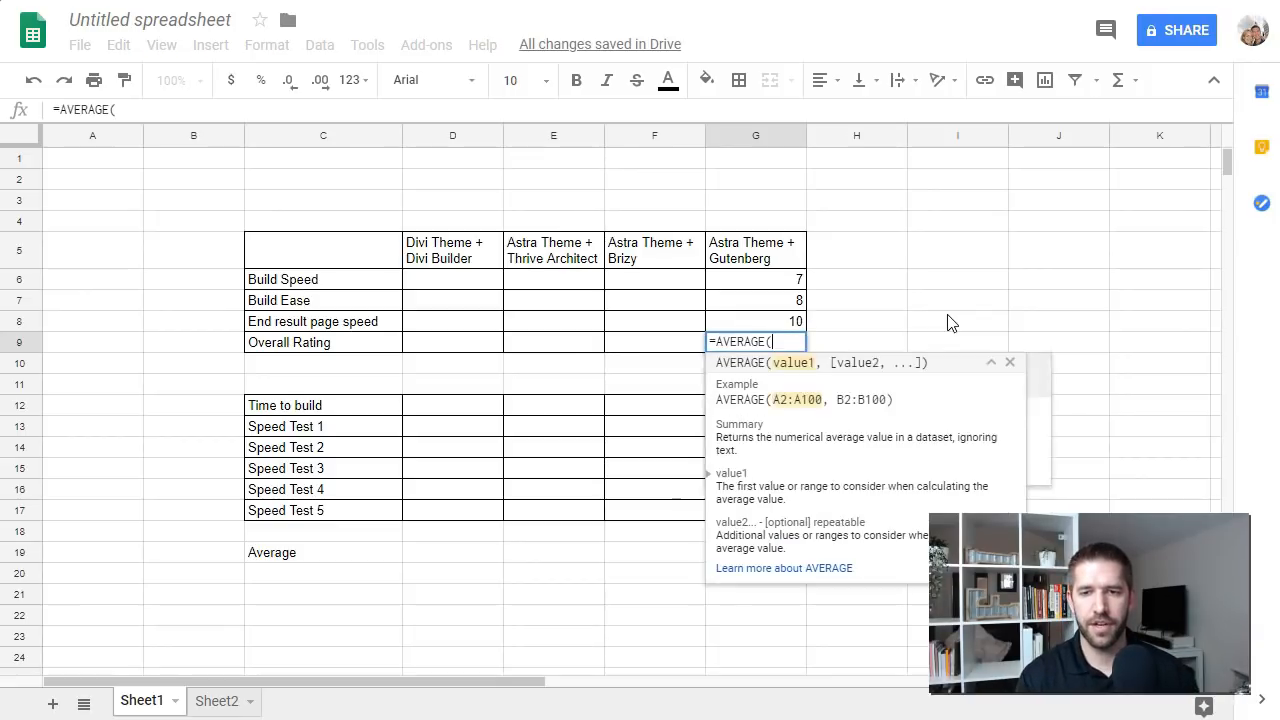
key(Up)
key(shift+Up)
key(shift+Up)
key(Return)
key(Up)
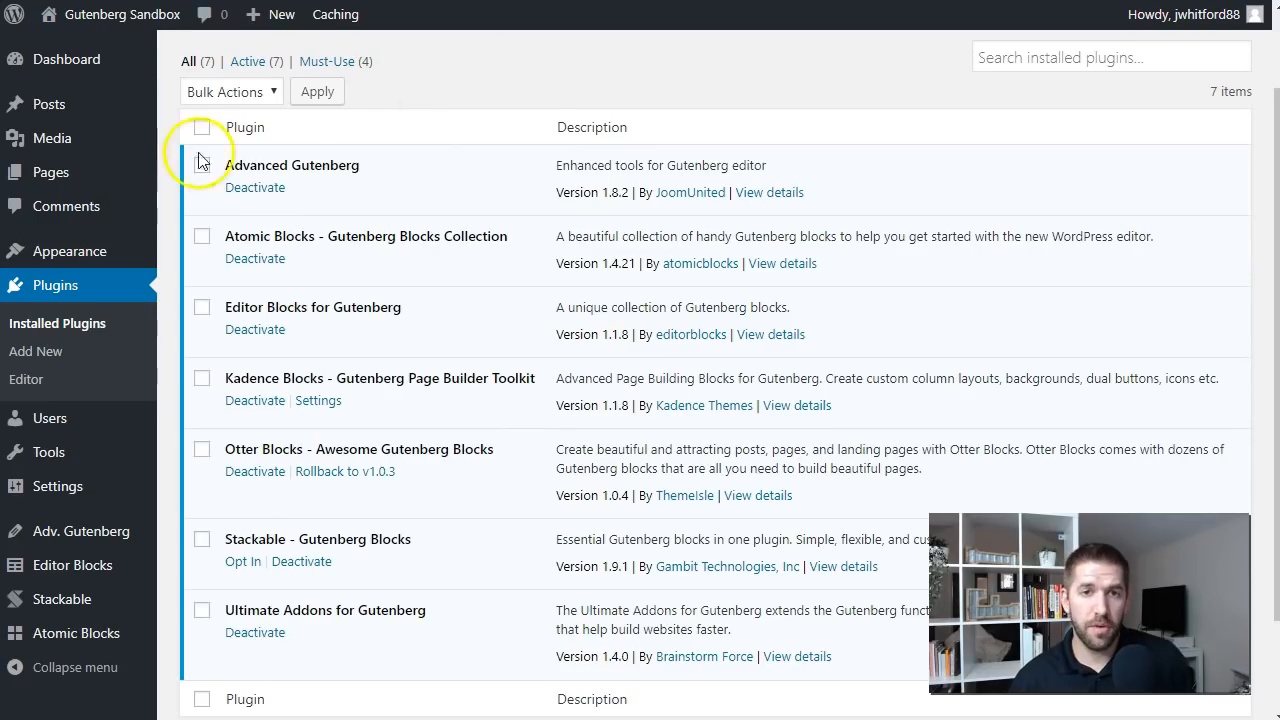
Return to WordPress, visit the live site, open the Gutenberg test page and review its sections down to the footer
mouse_move(120, 14)
click(101, 52)
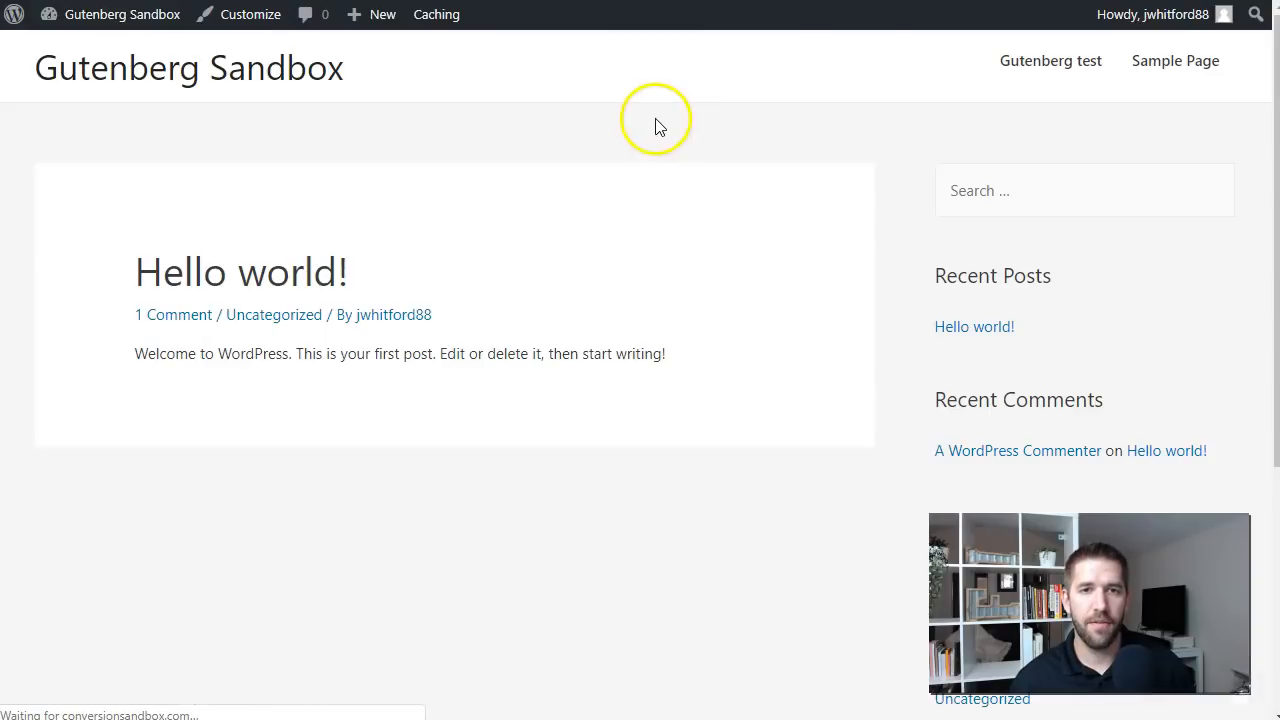
click(1085, 70)
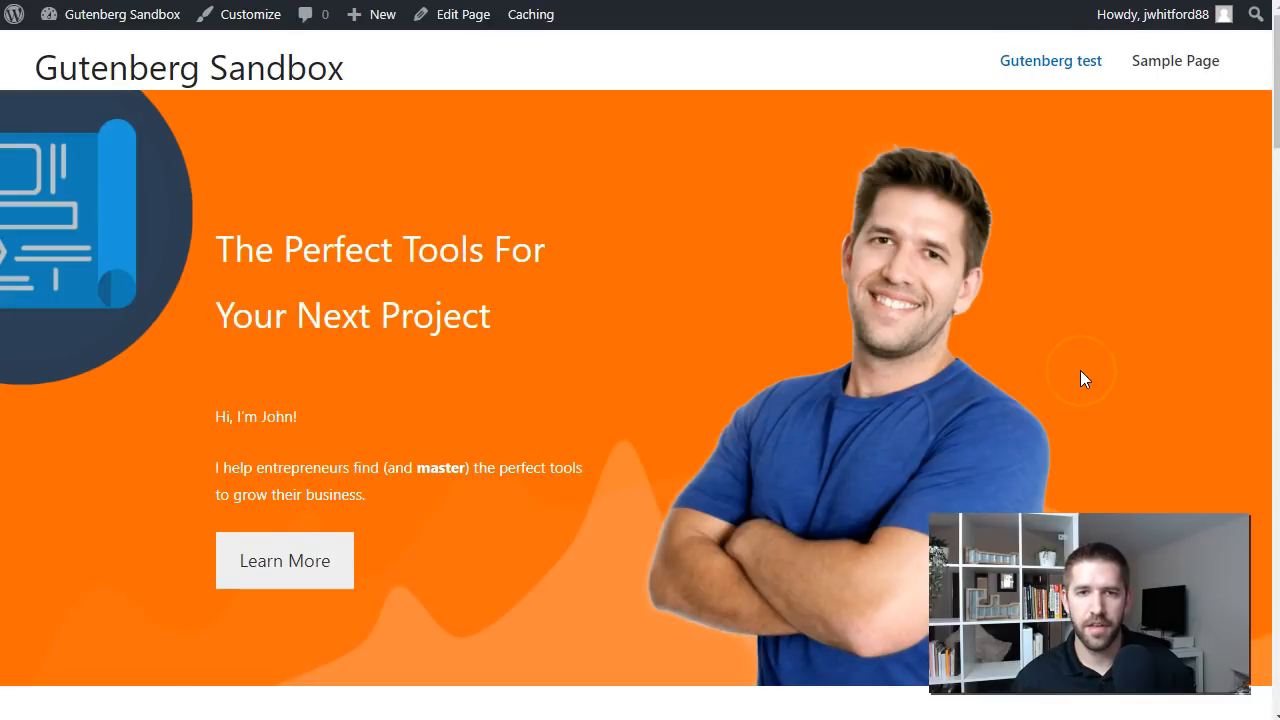
scroll(1154, 336, down, 3)
scroll(1154, 340, down, 20)
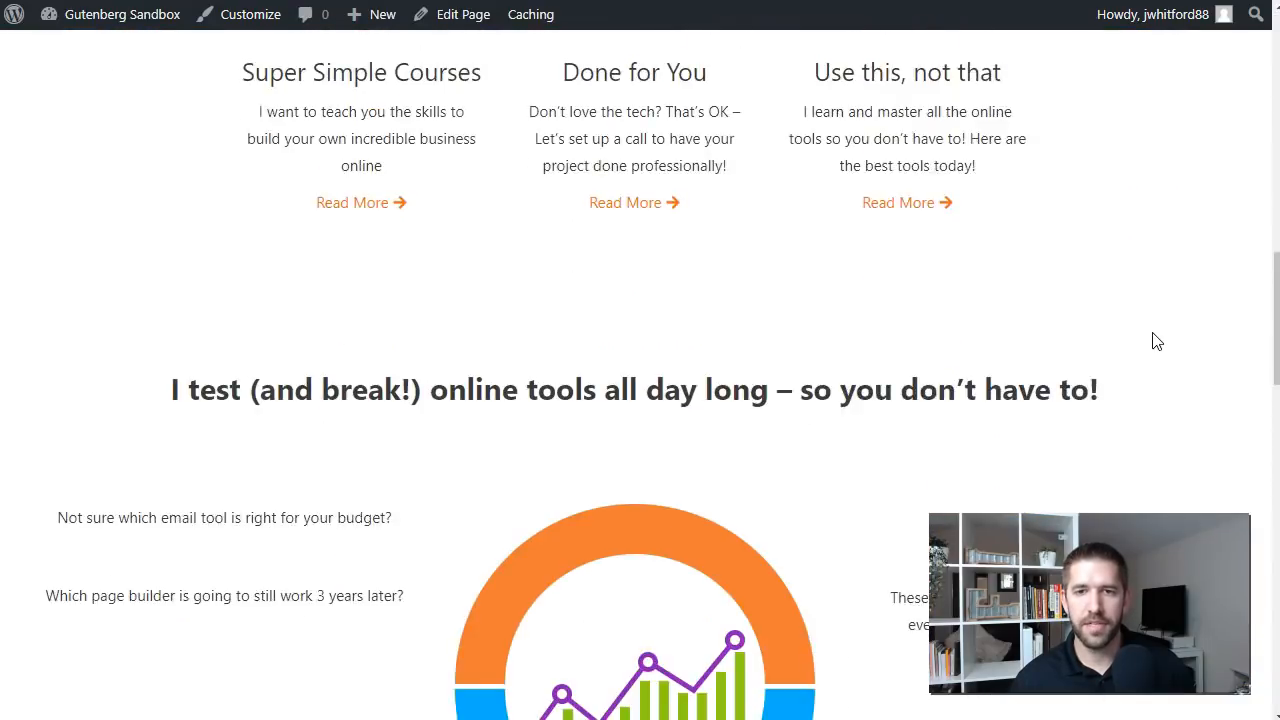
scroll(1151, 332, down, 7)
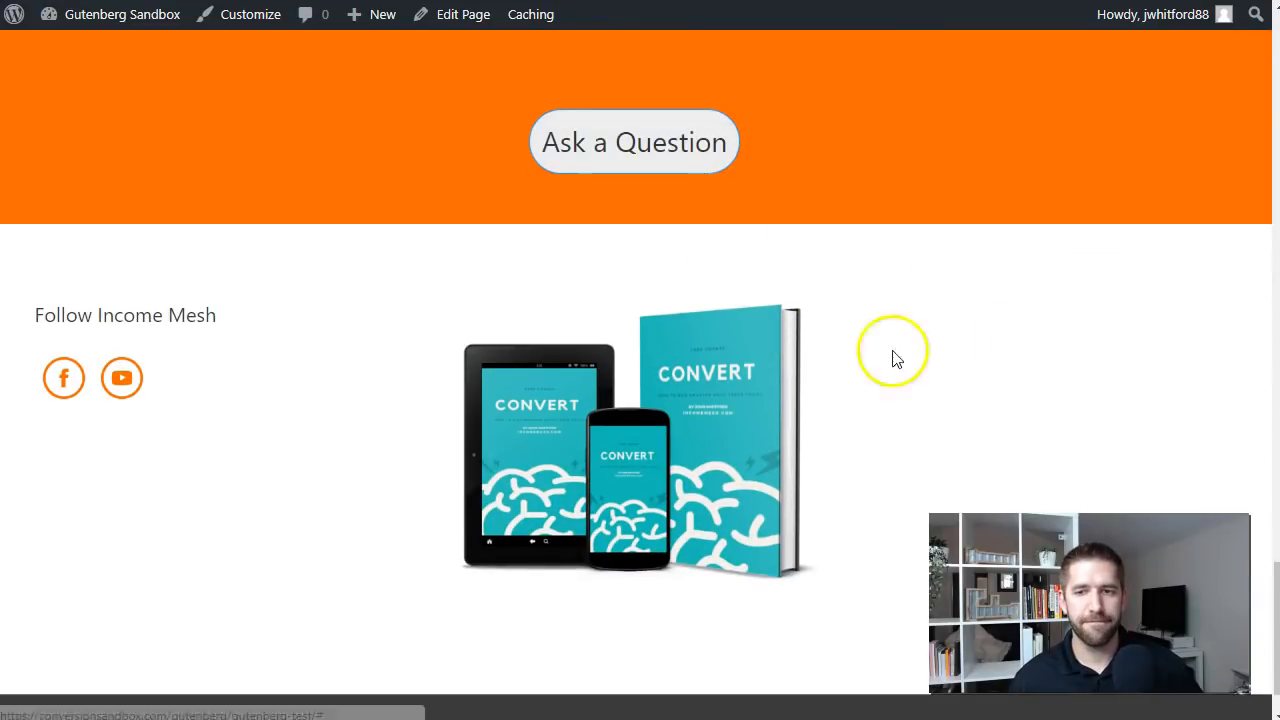
scroll(868, 528, down, 1)
scroll(868, 528, up, 20)
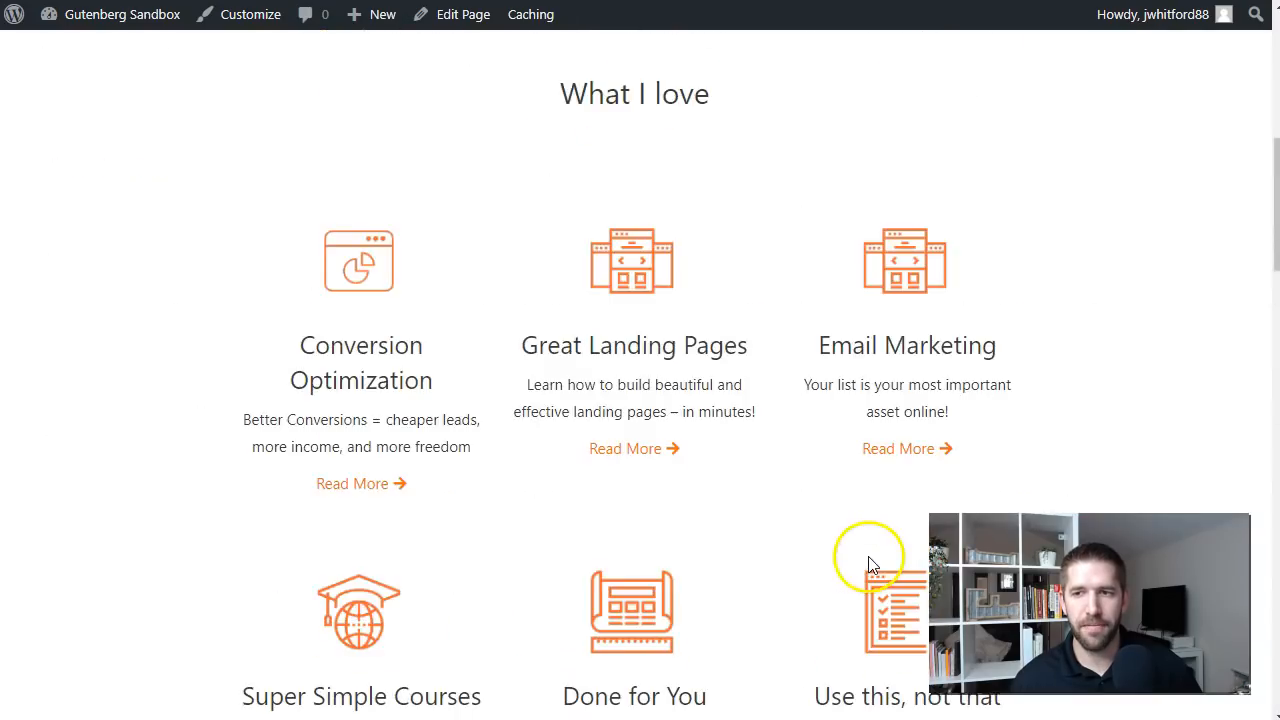